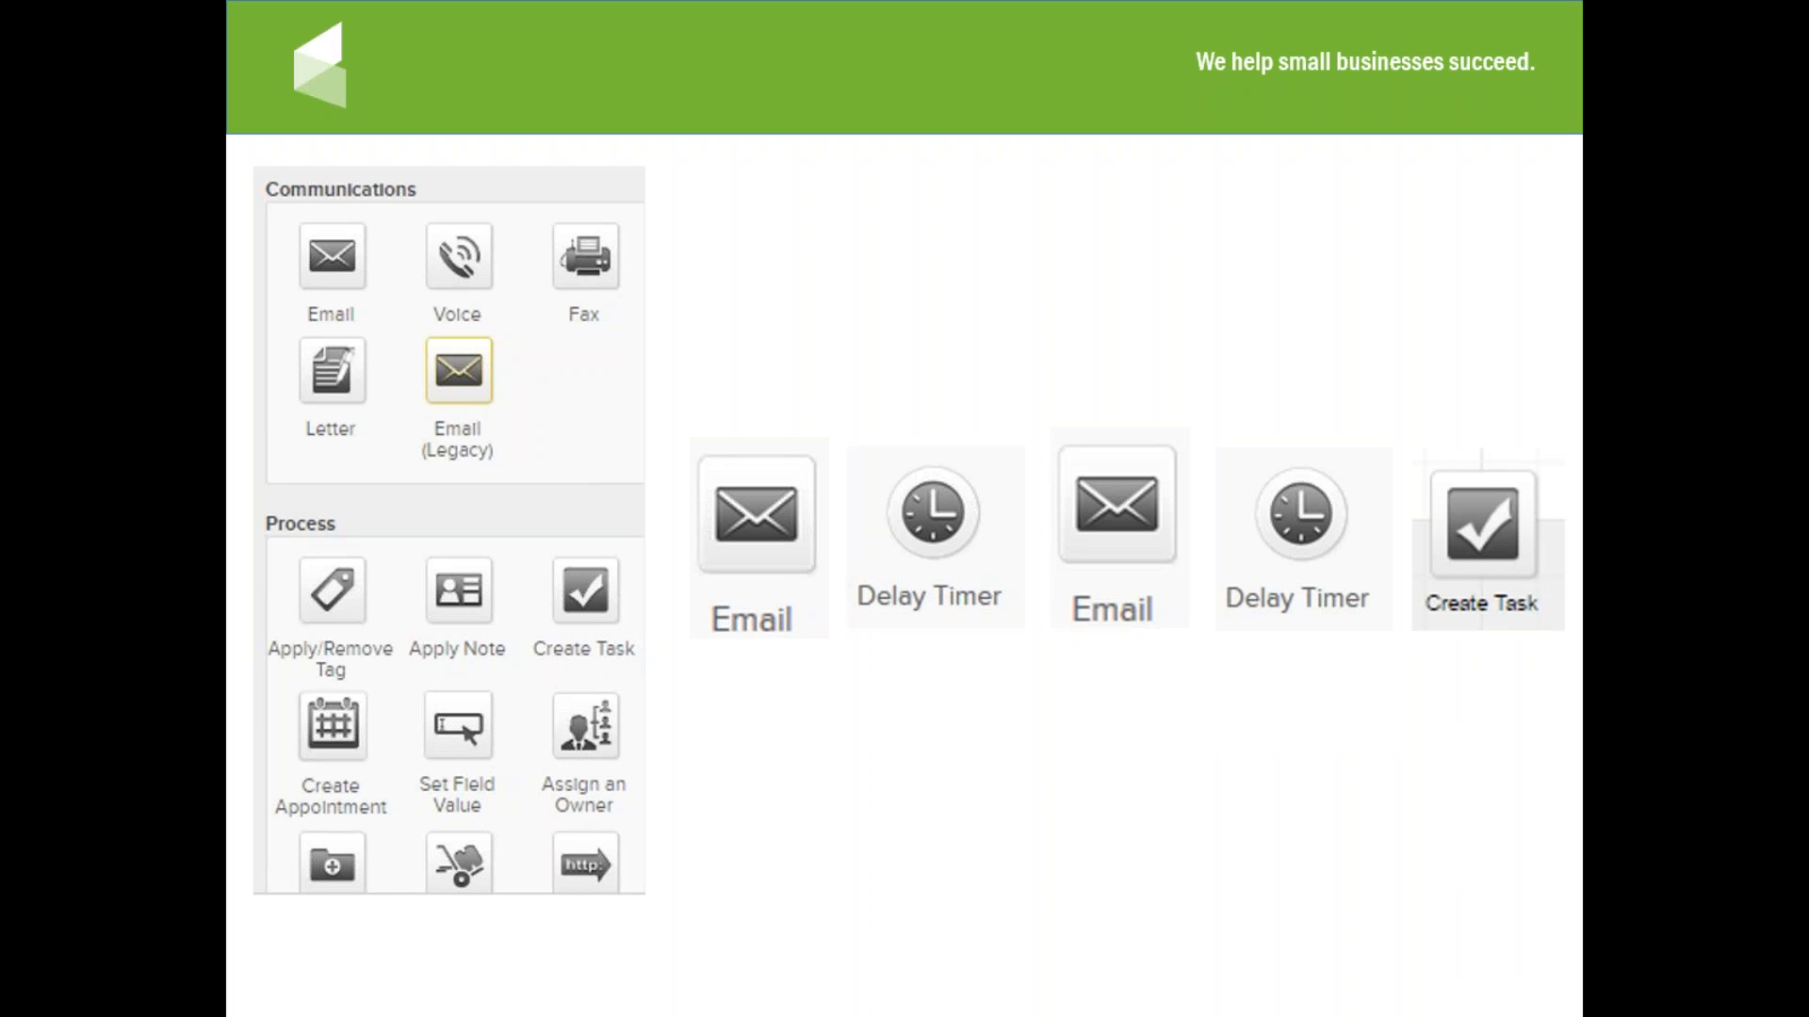
key(Right)
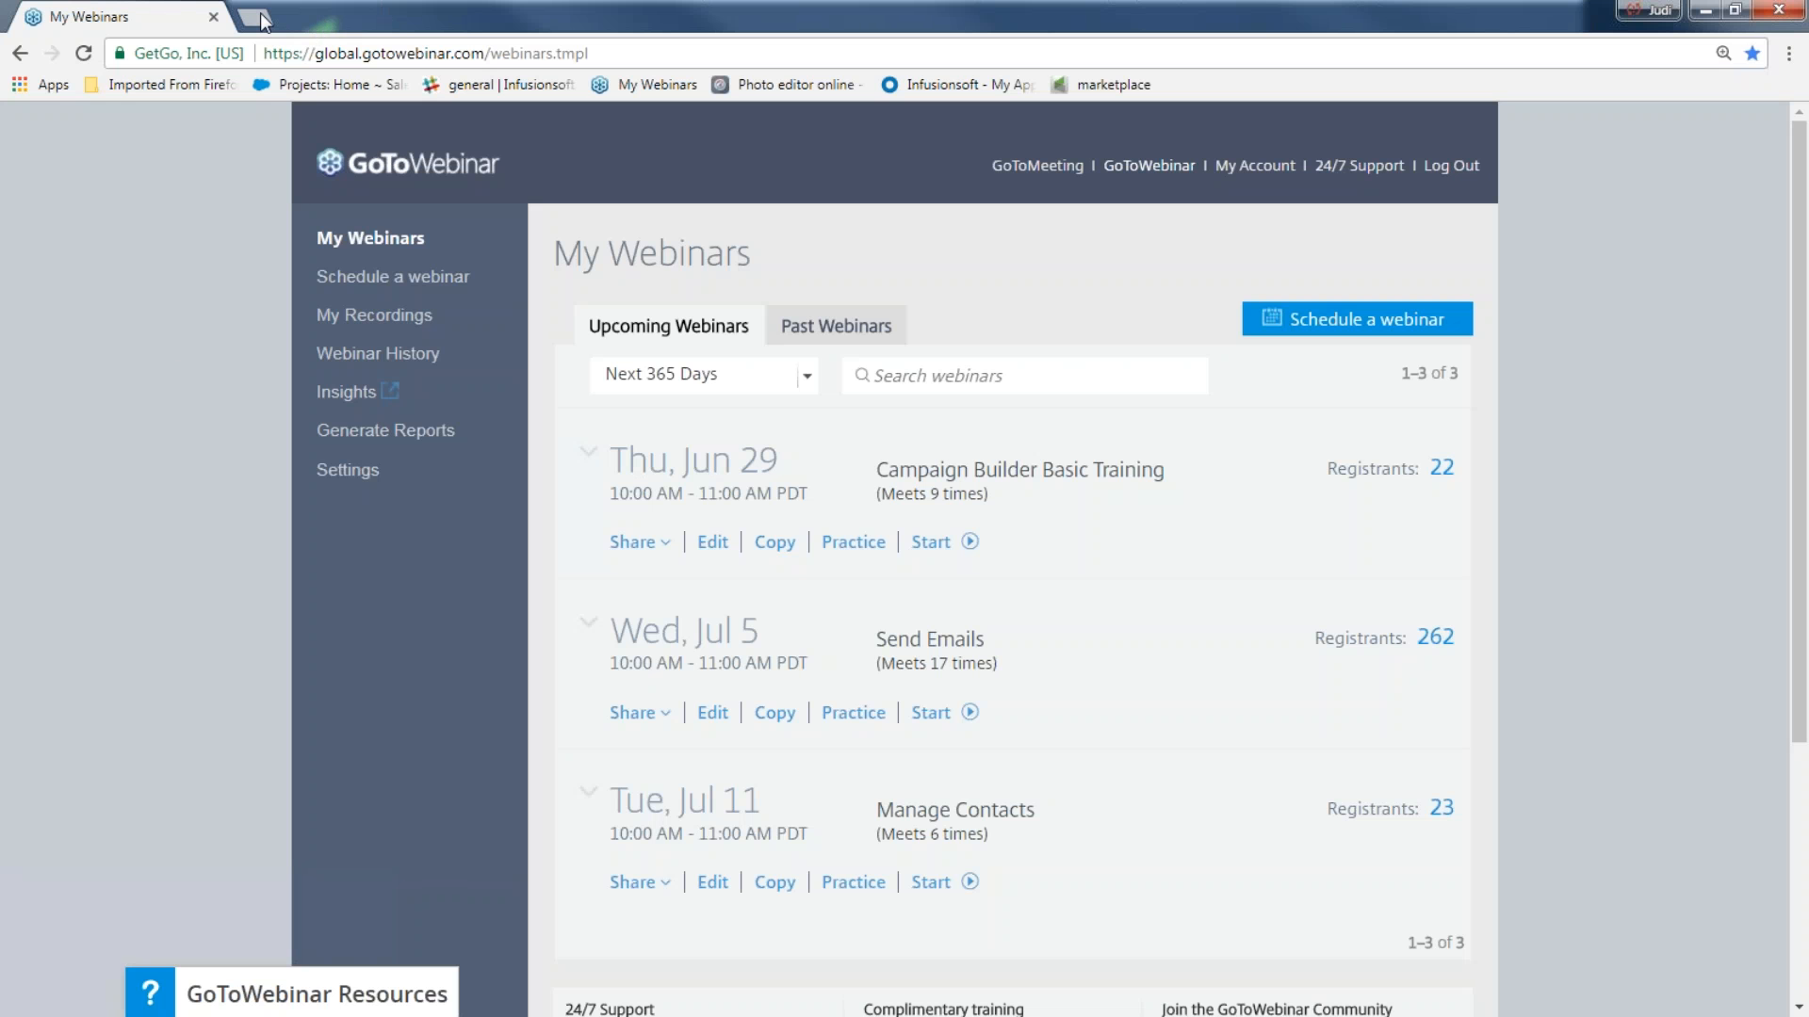
Switch to the browser, load hv202.infusionsoft.com and sign in to reach the Infusionsoft dashboard.
click(247, 19)
click(213, 17)
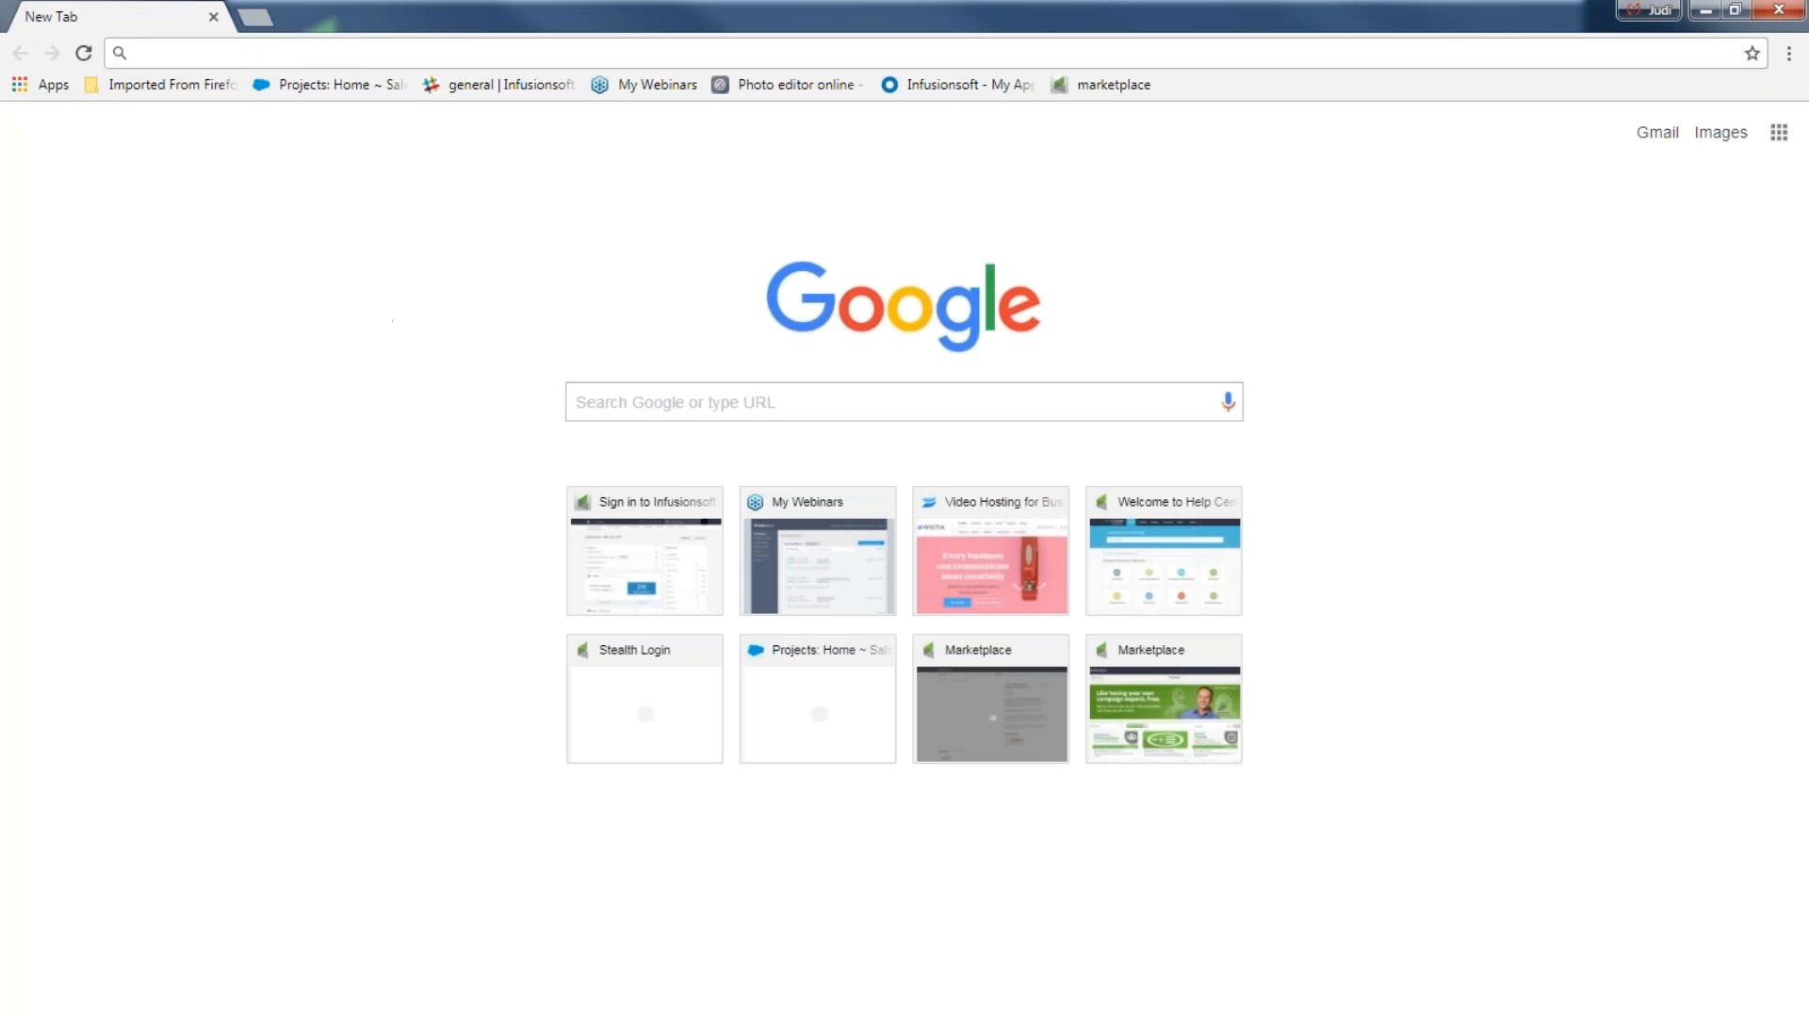
text(hv202.infusionsoft.com)
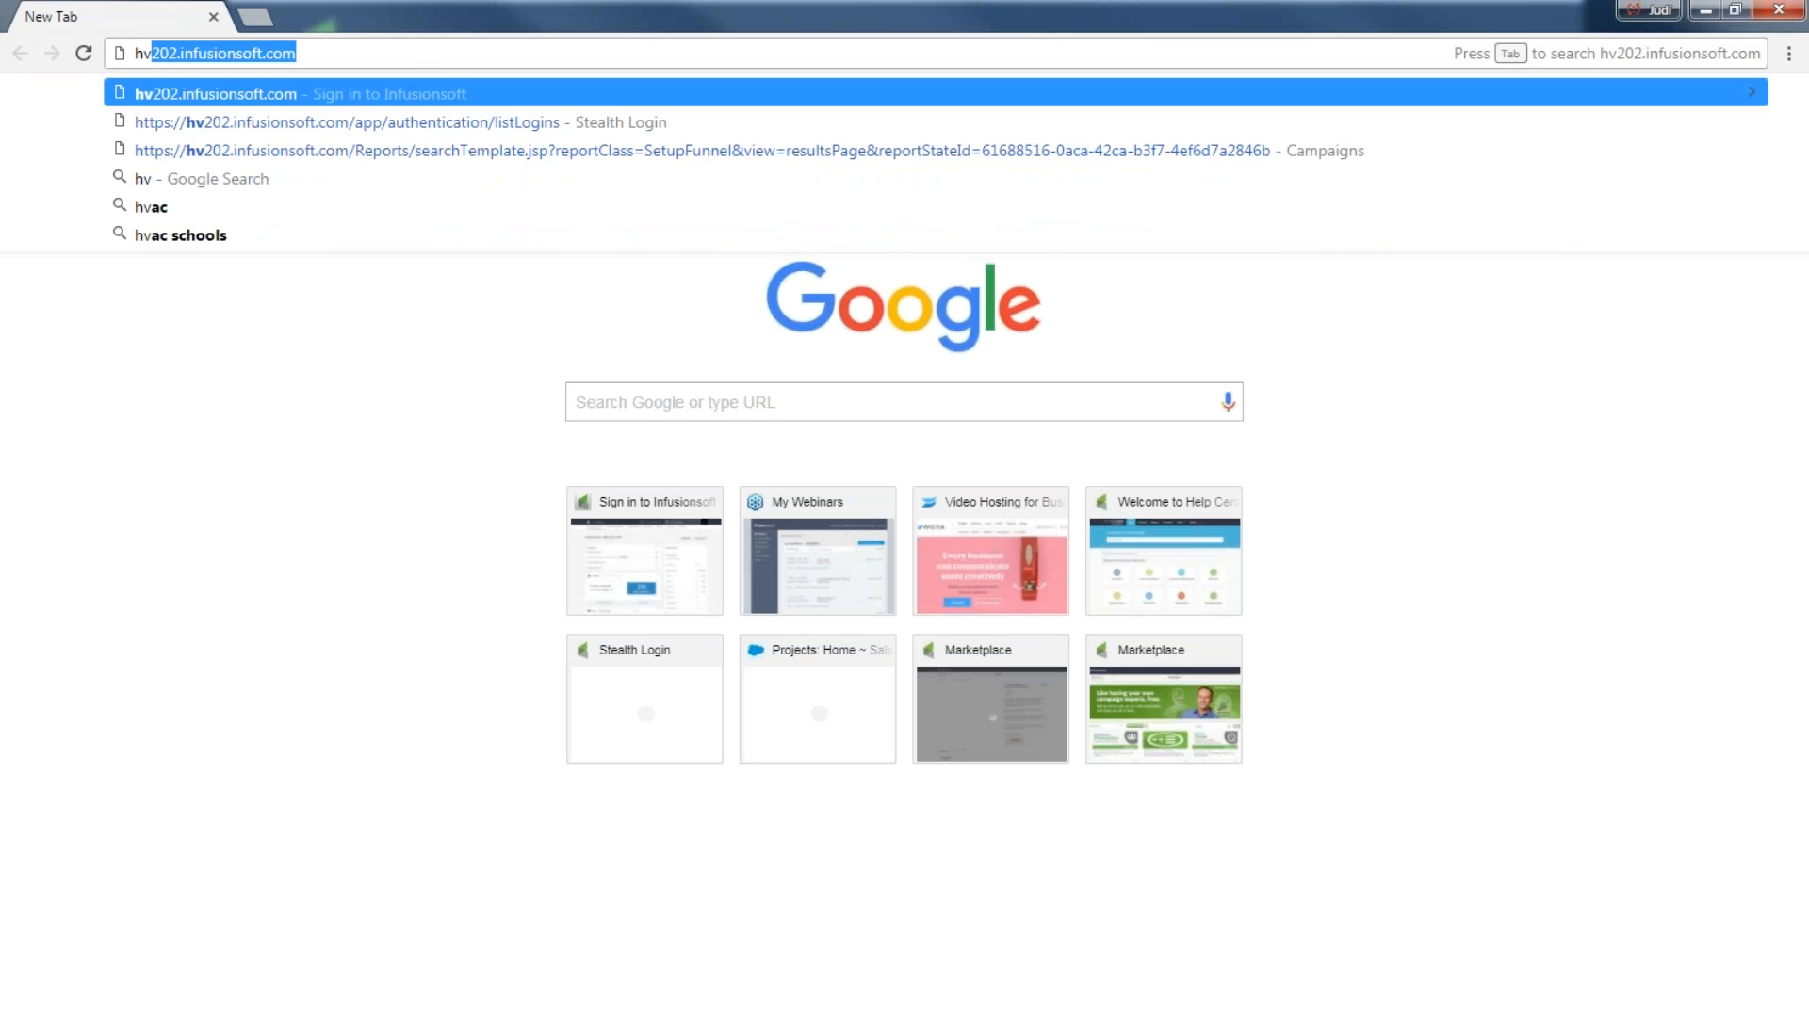
key(Return)
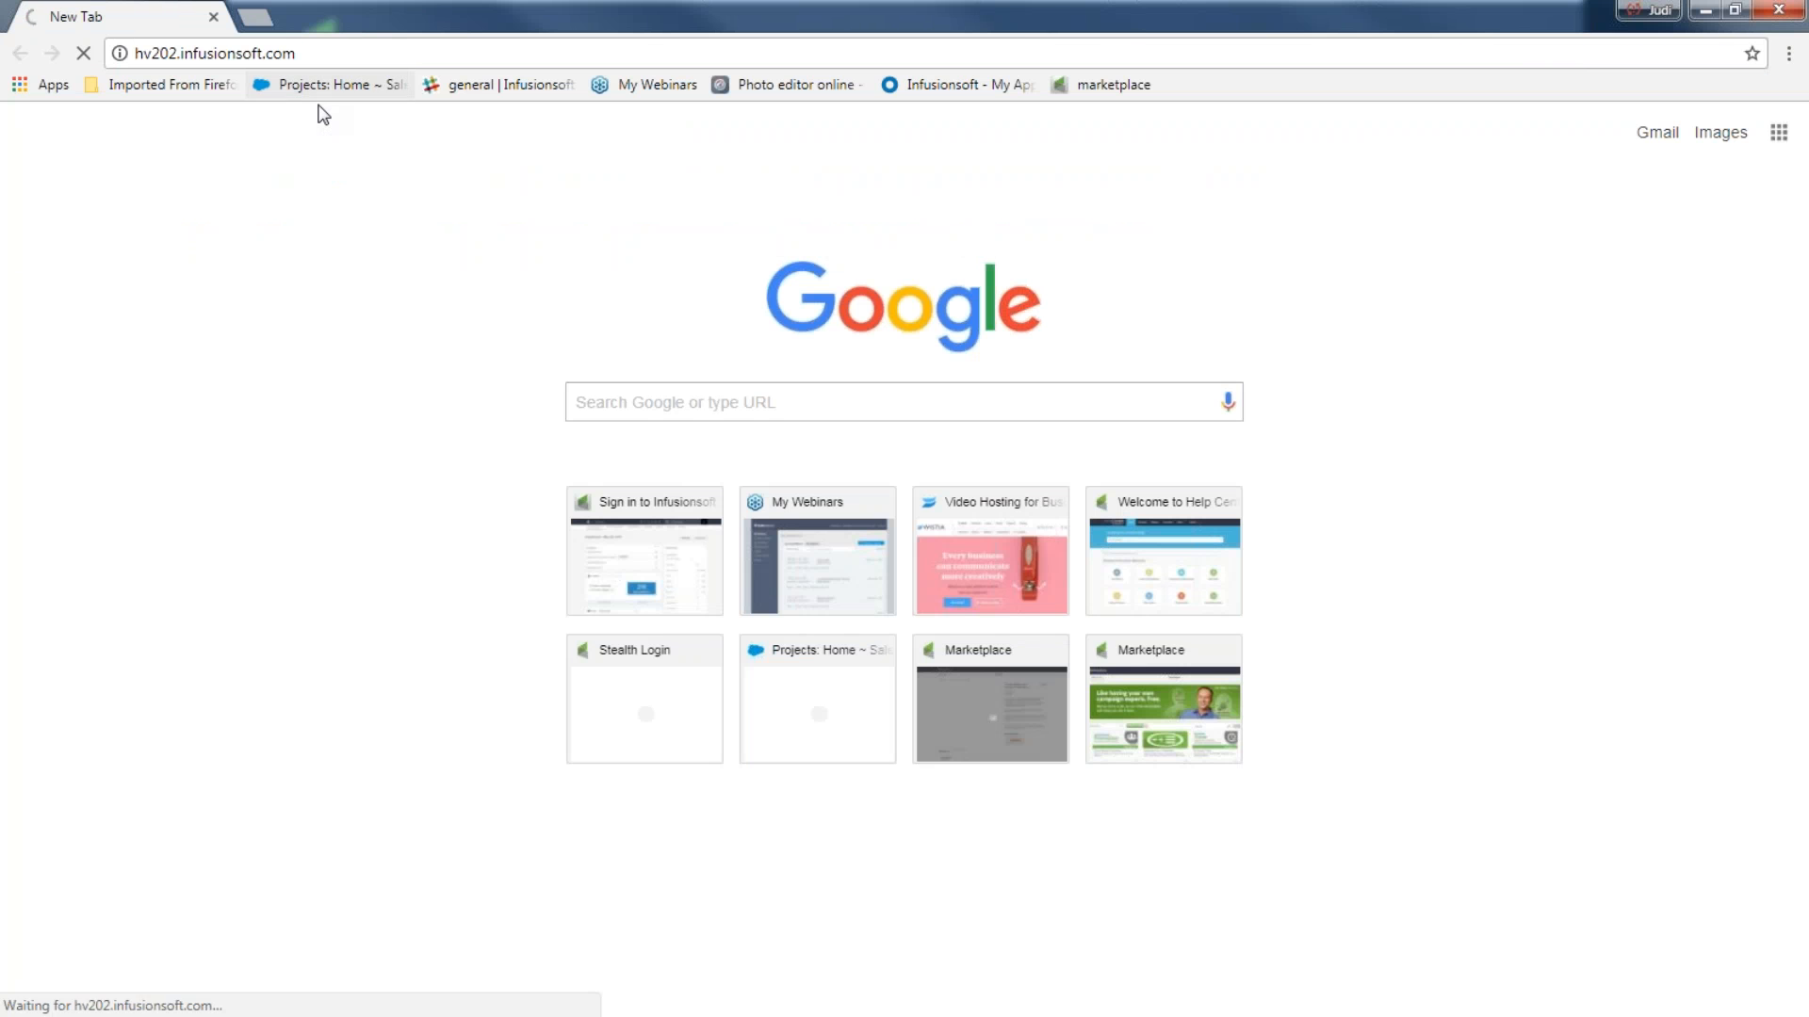
click(1161, 403)
click(802, 443)
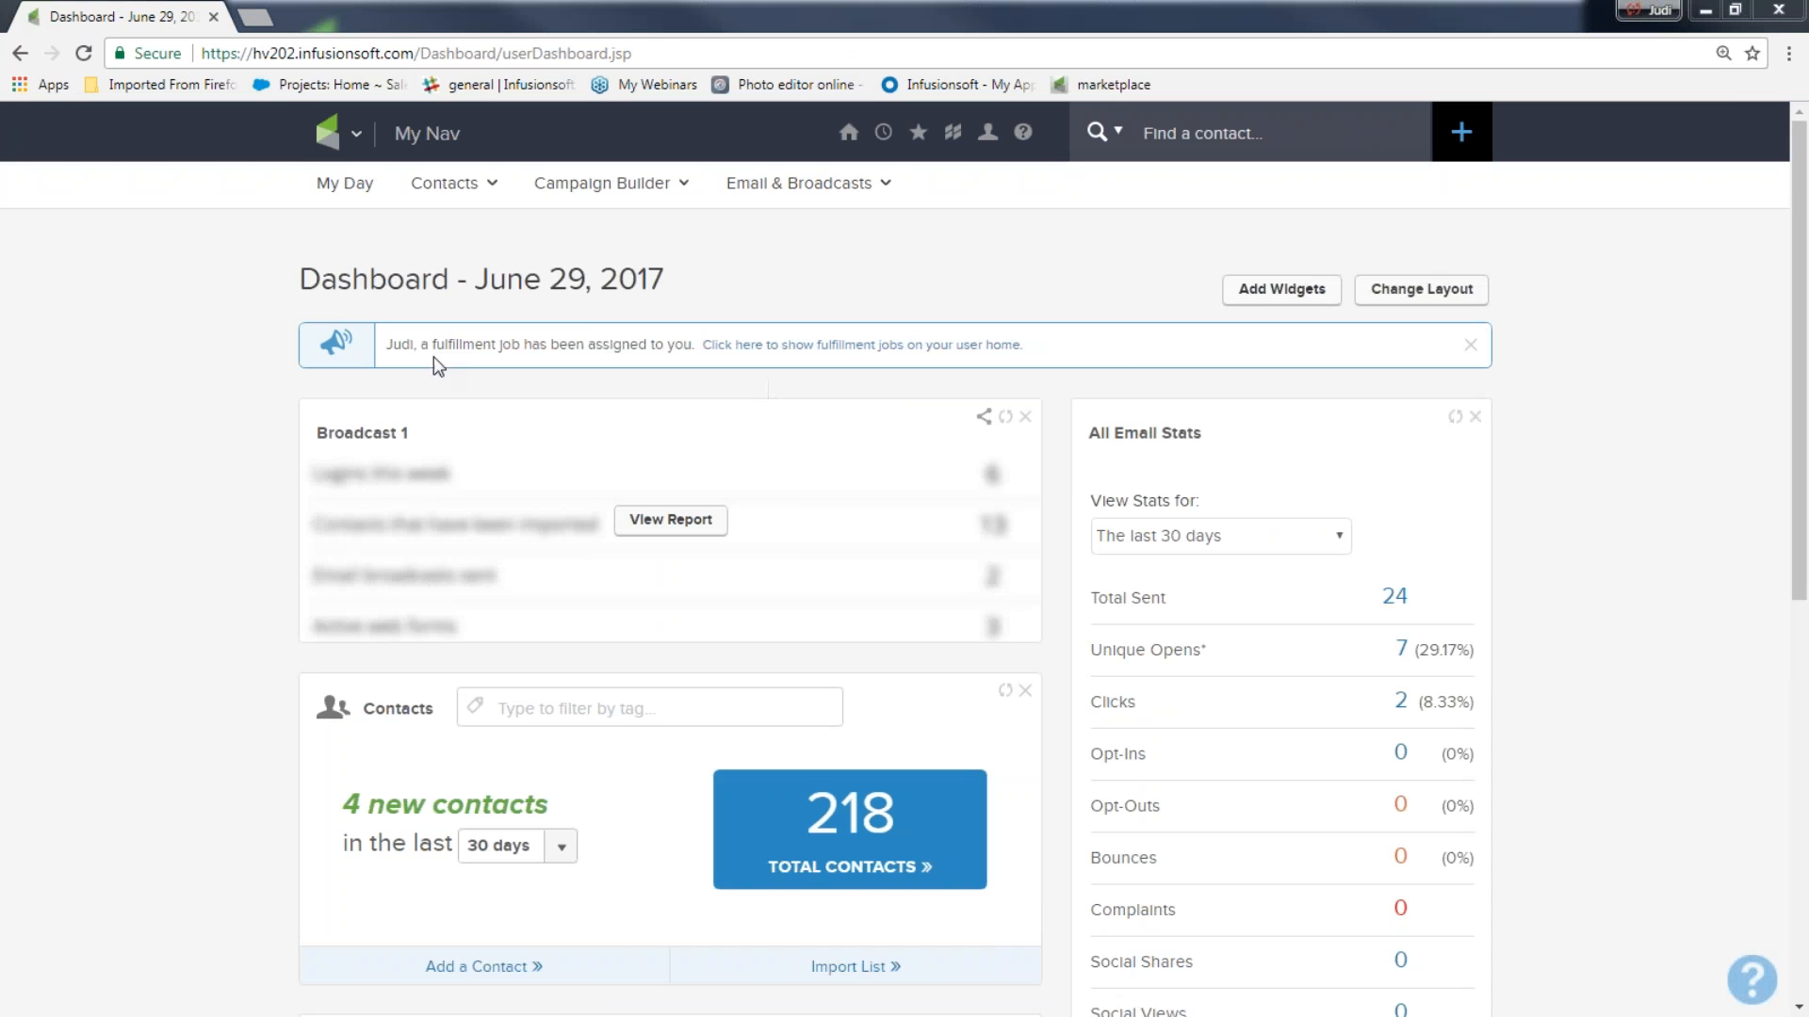
Open the Campaign Builder and create a campaign named "Join my newsletter list and more".
click(341, 149)
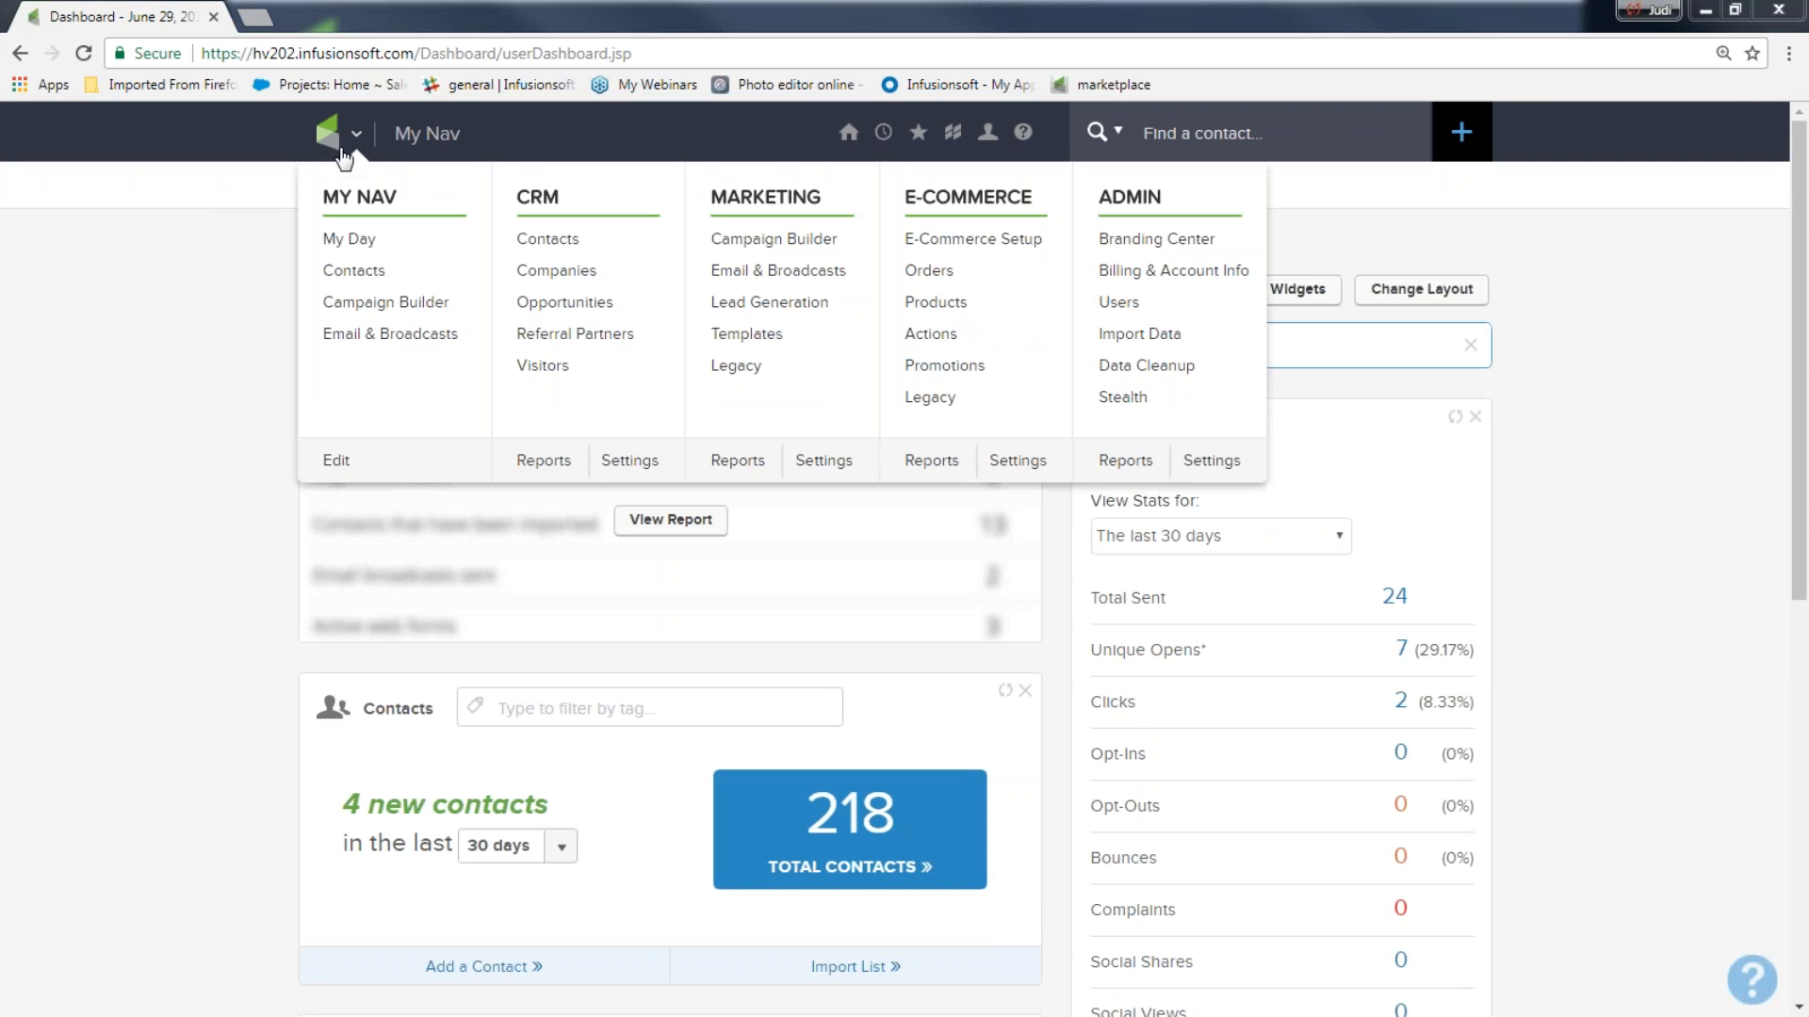
click(759, 242)
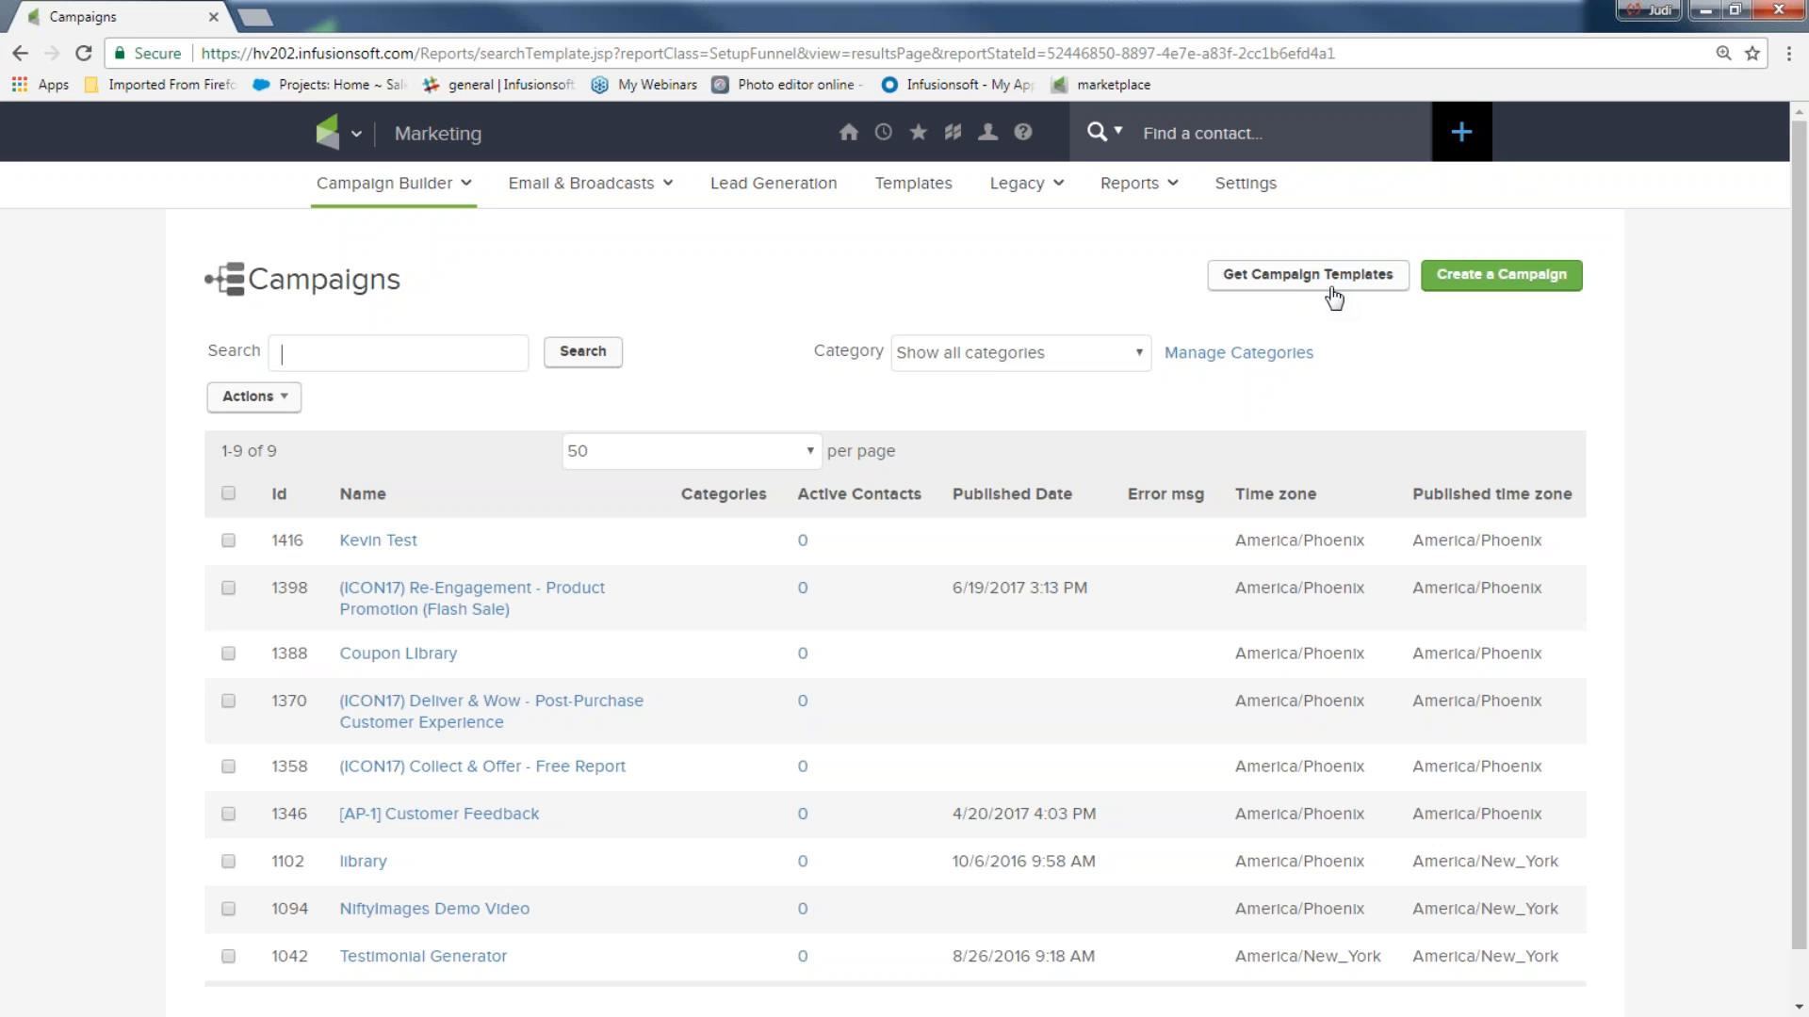
click(1504, 277)
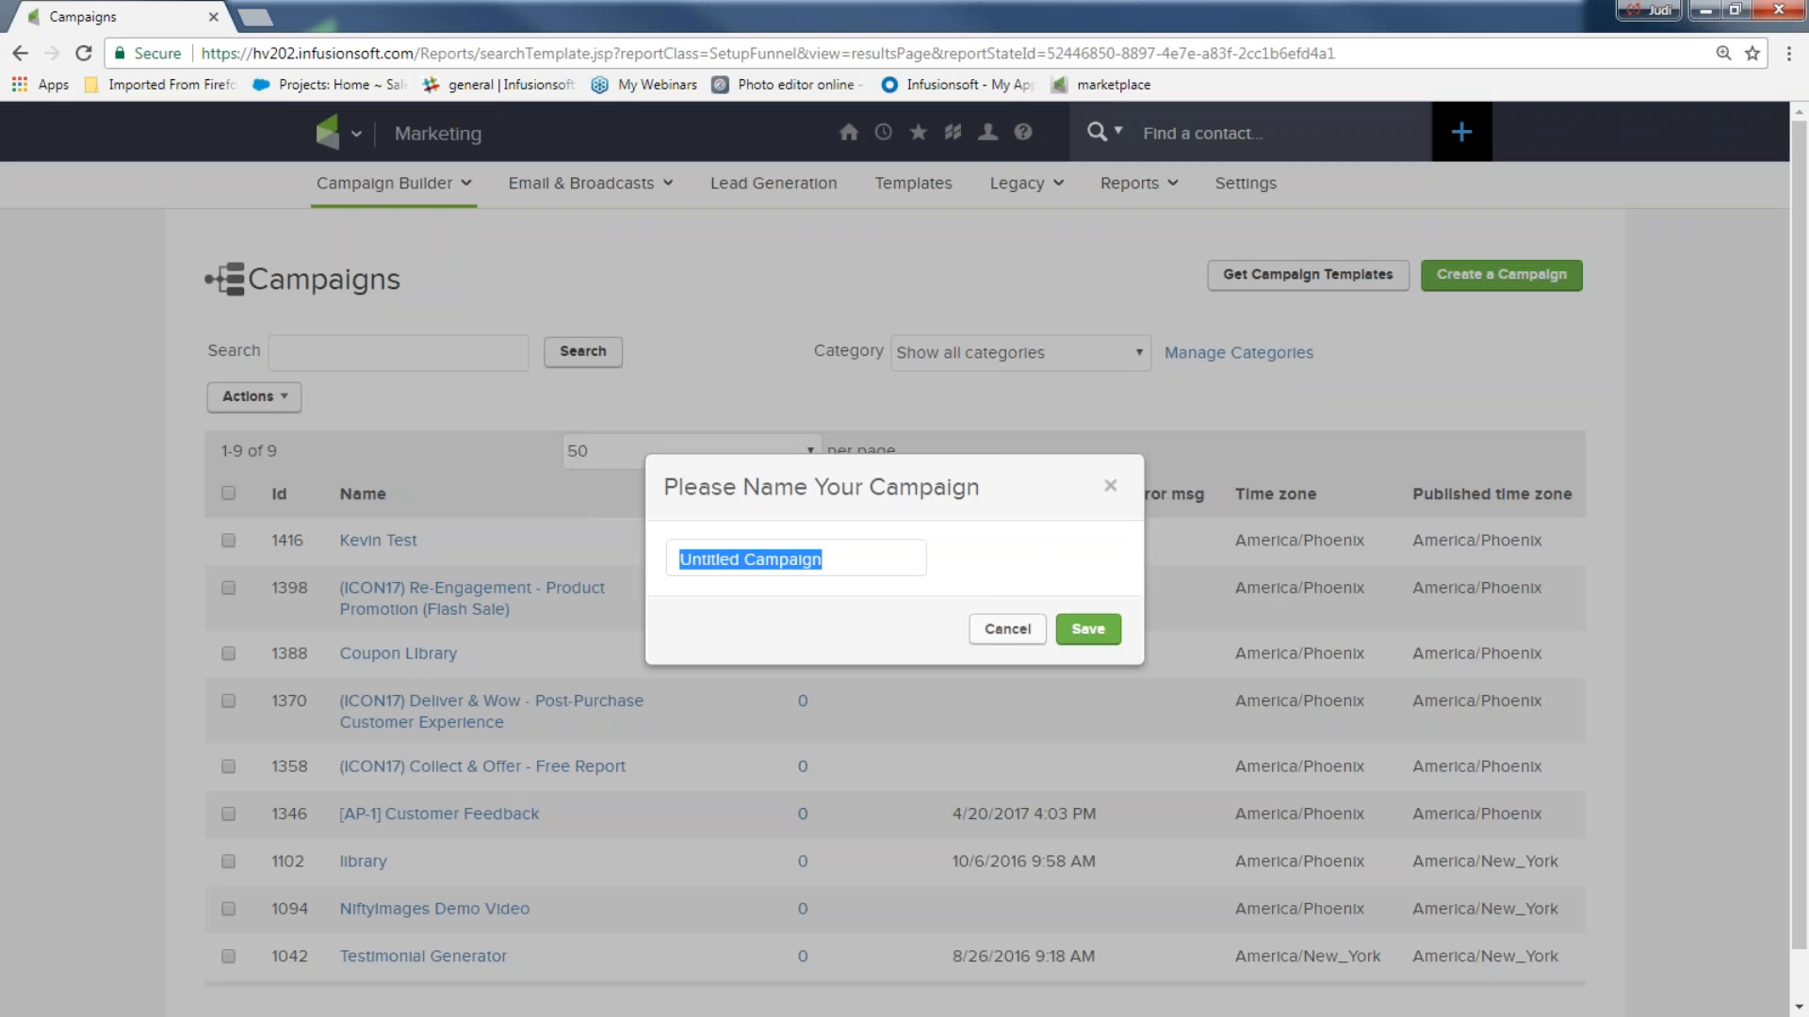
text(Jo)
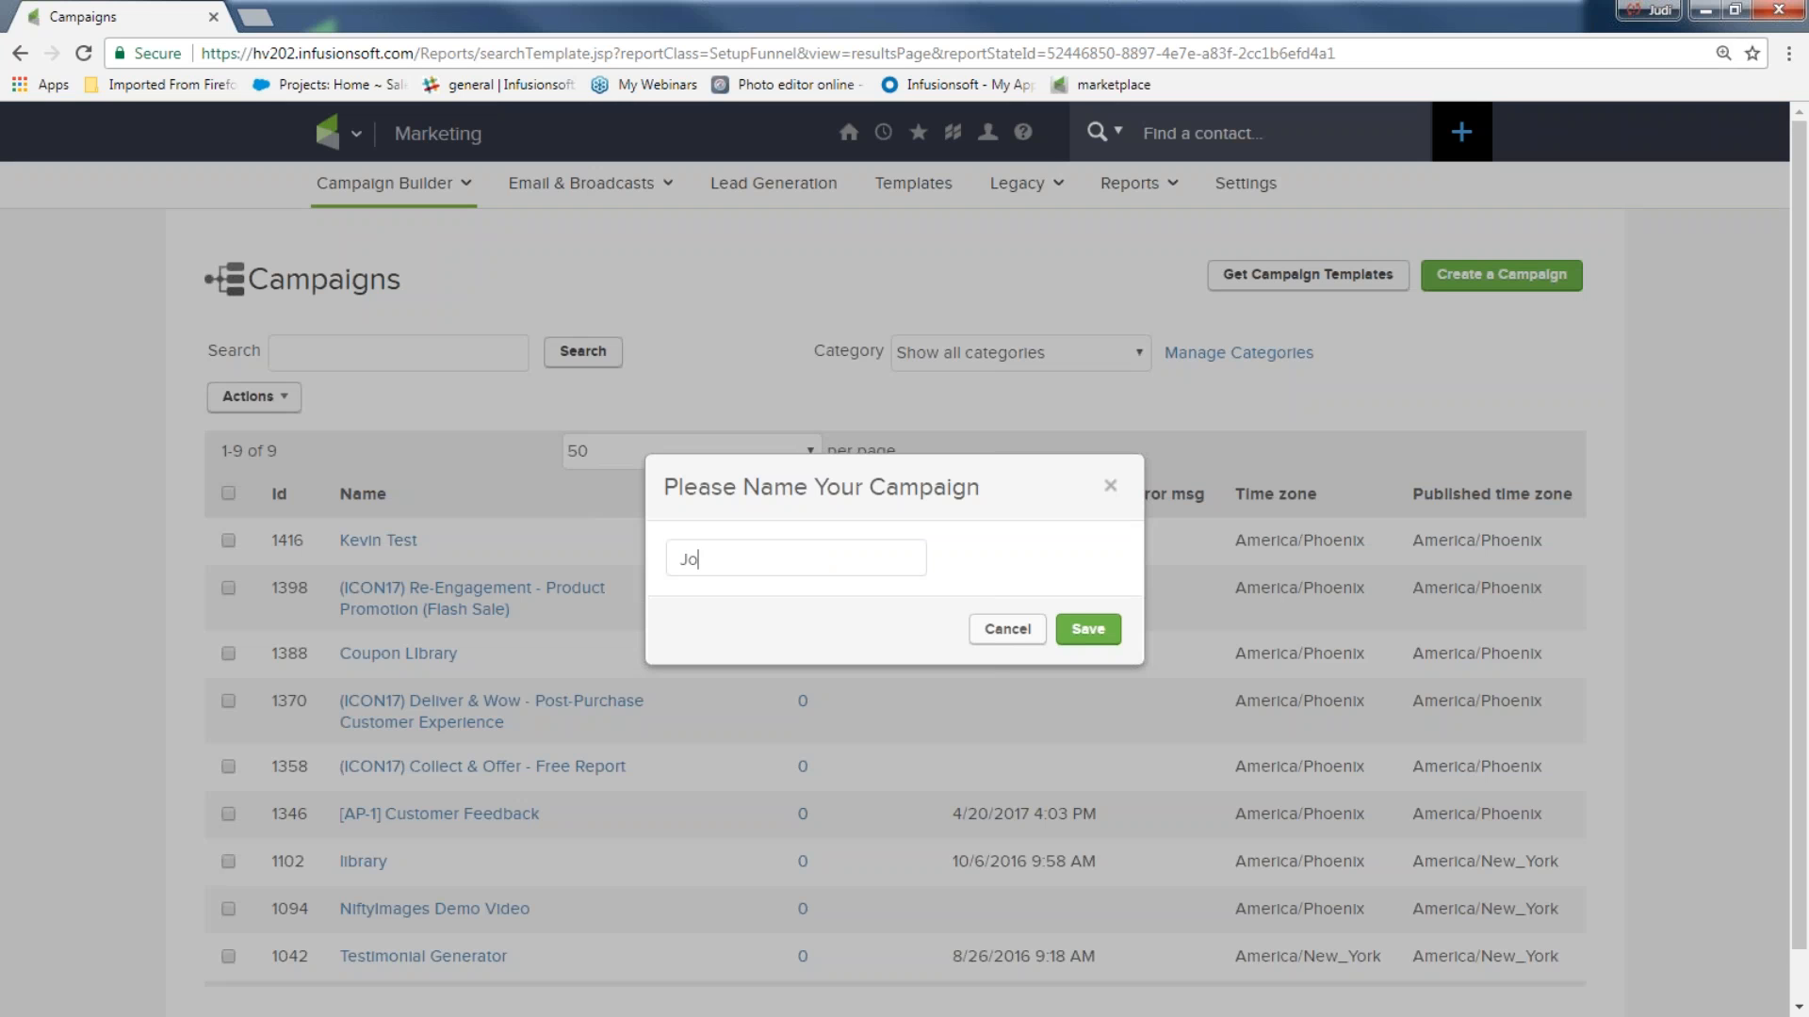
text(in my newsletter list and m)
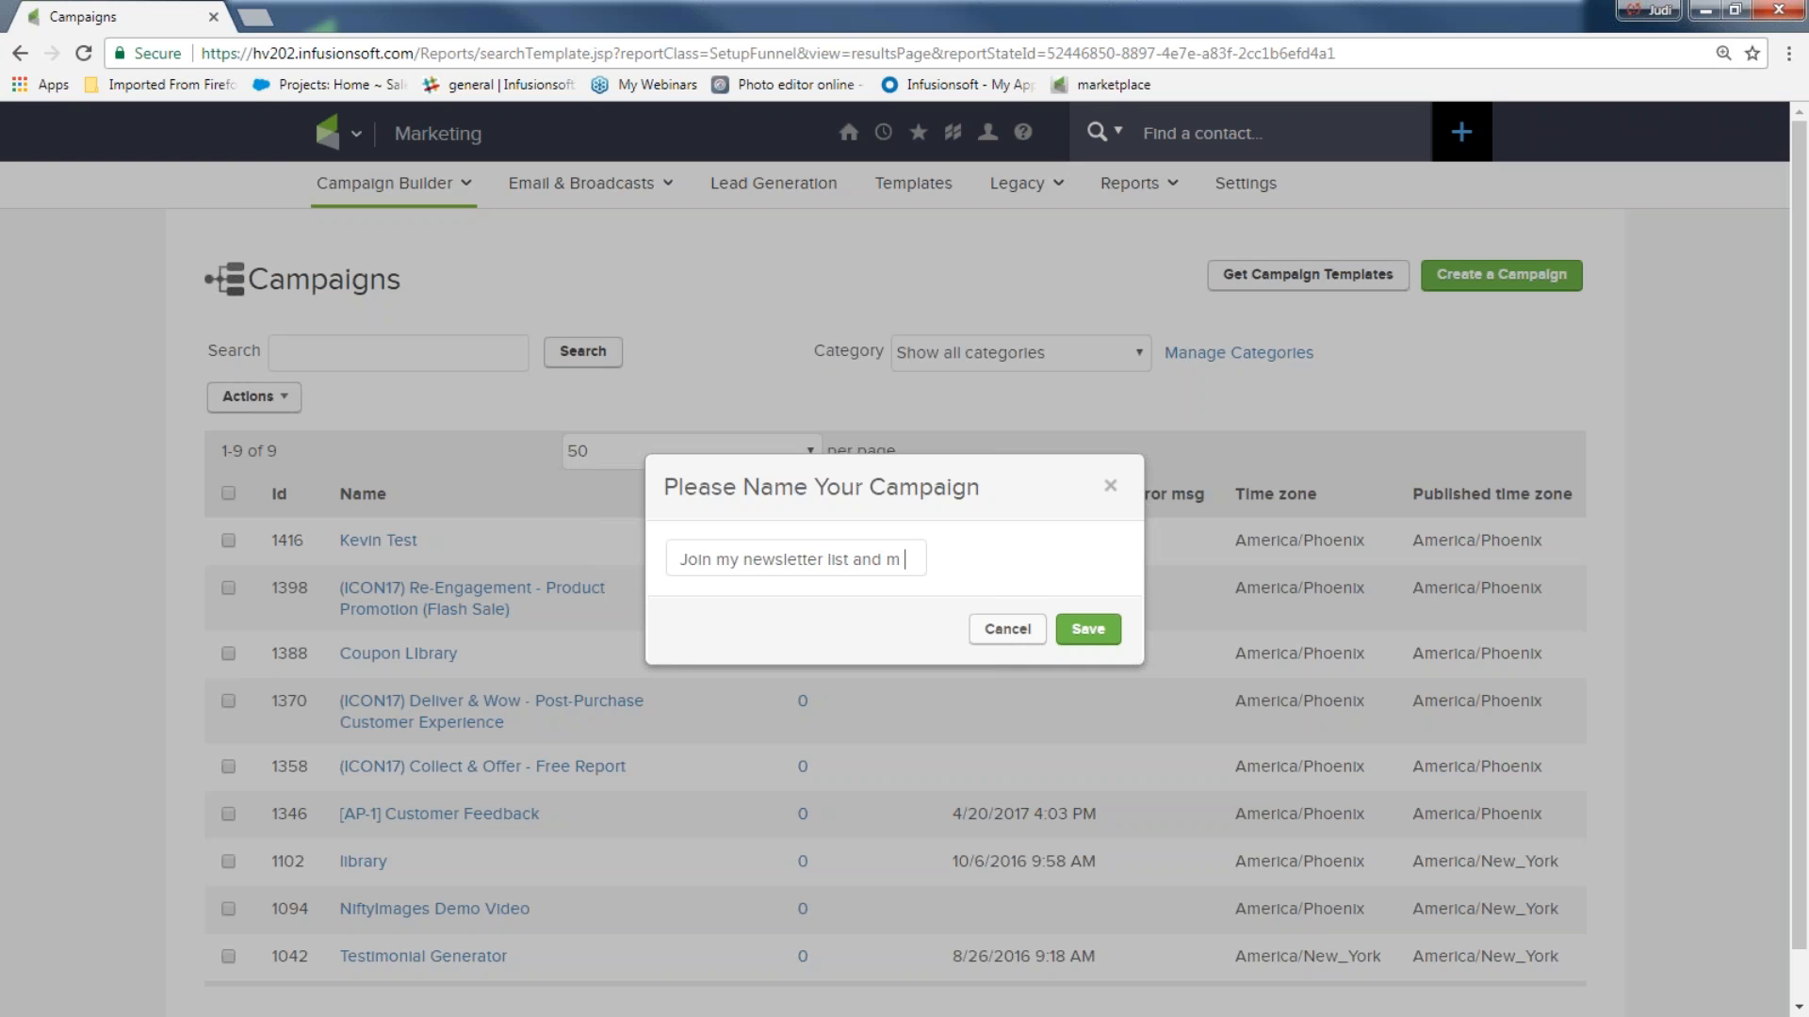
text(ore)
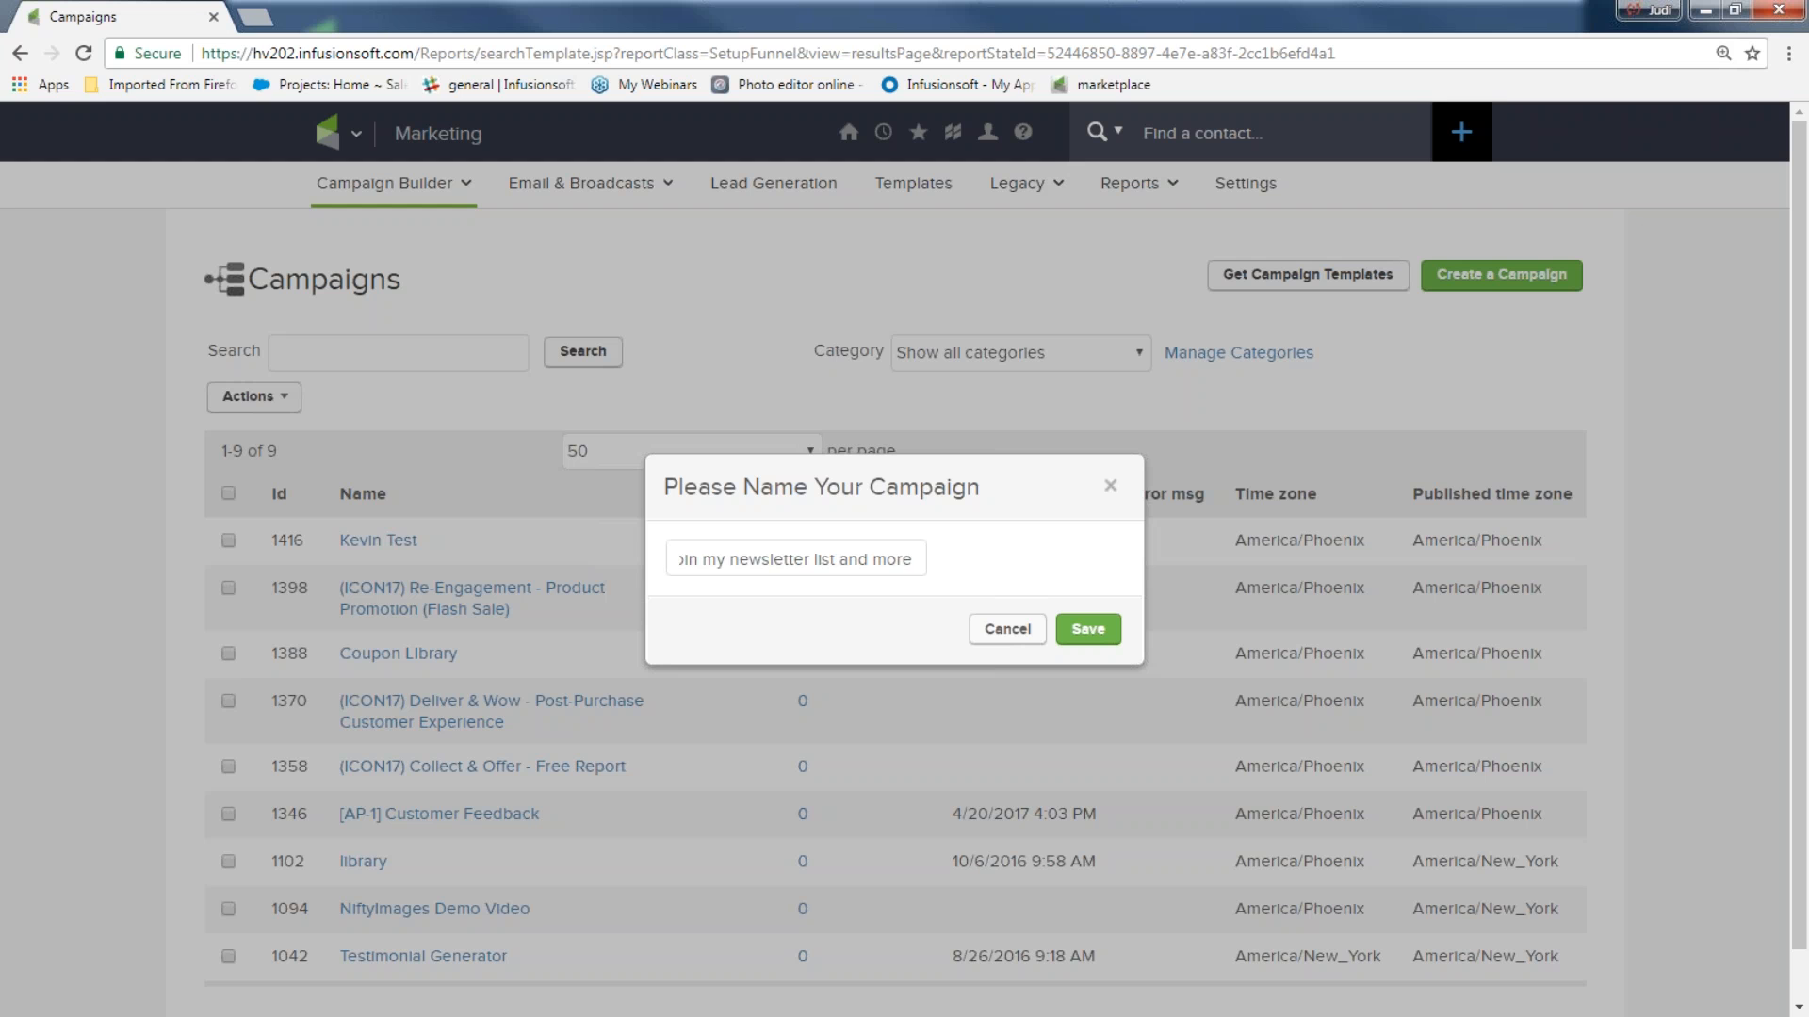
click(1088, 629)
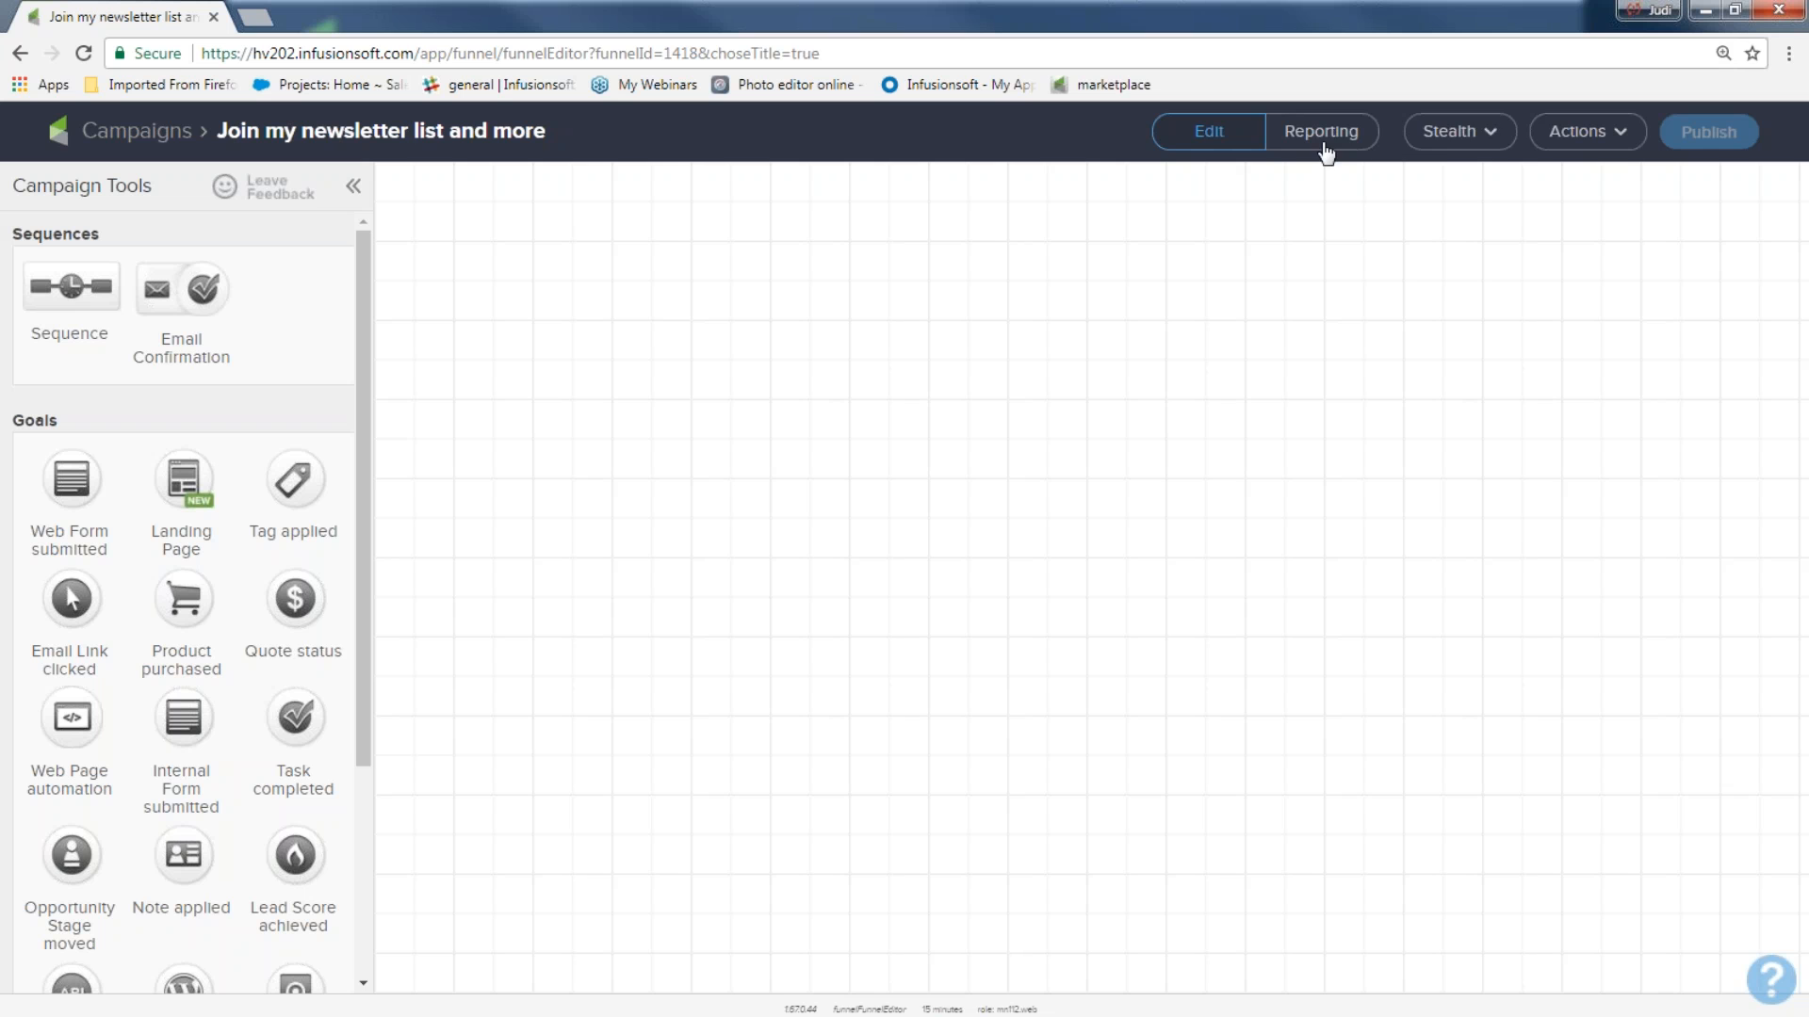
click(1453, 154)
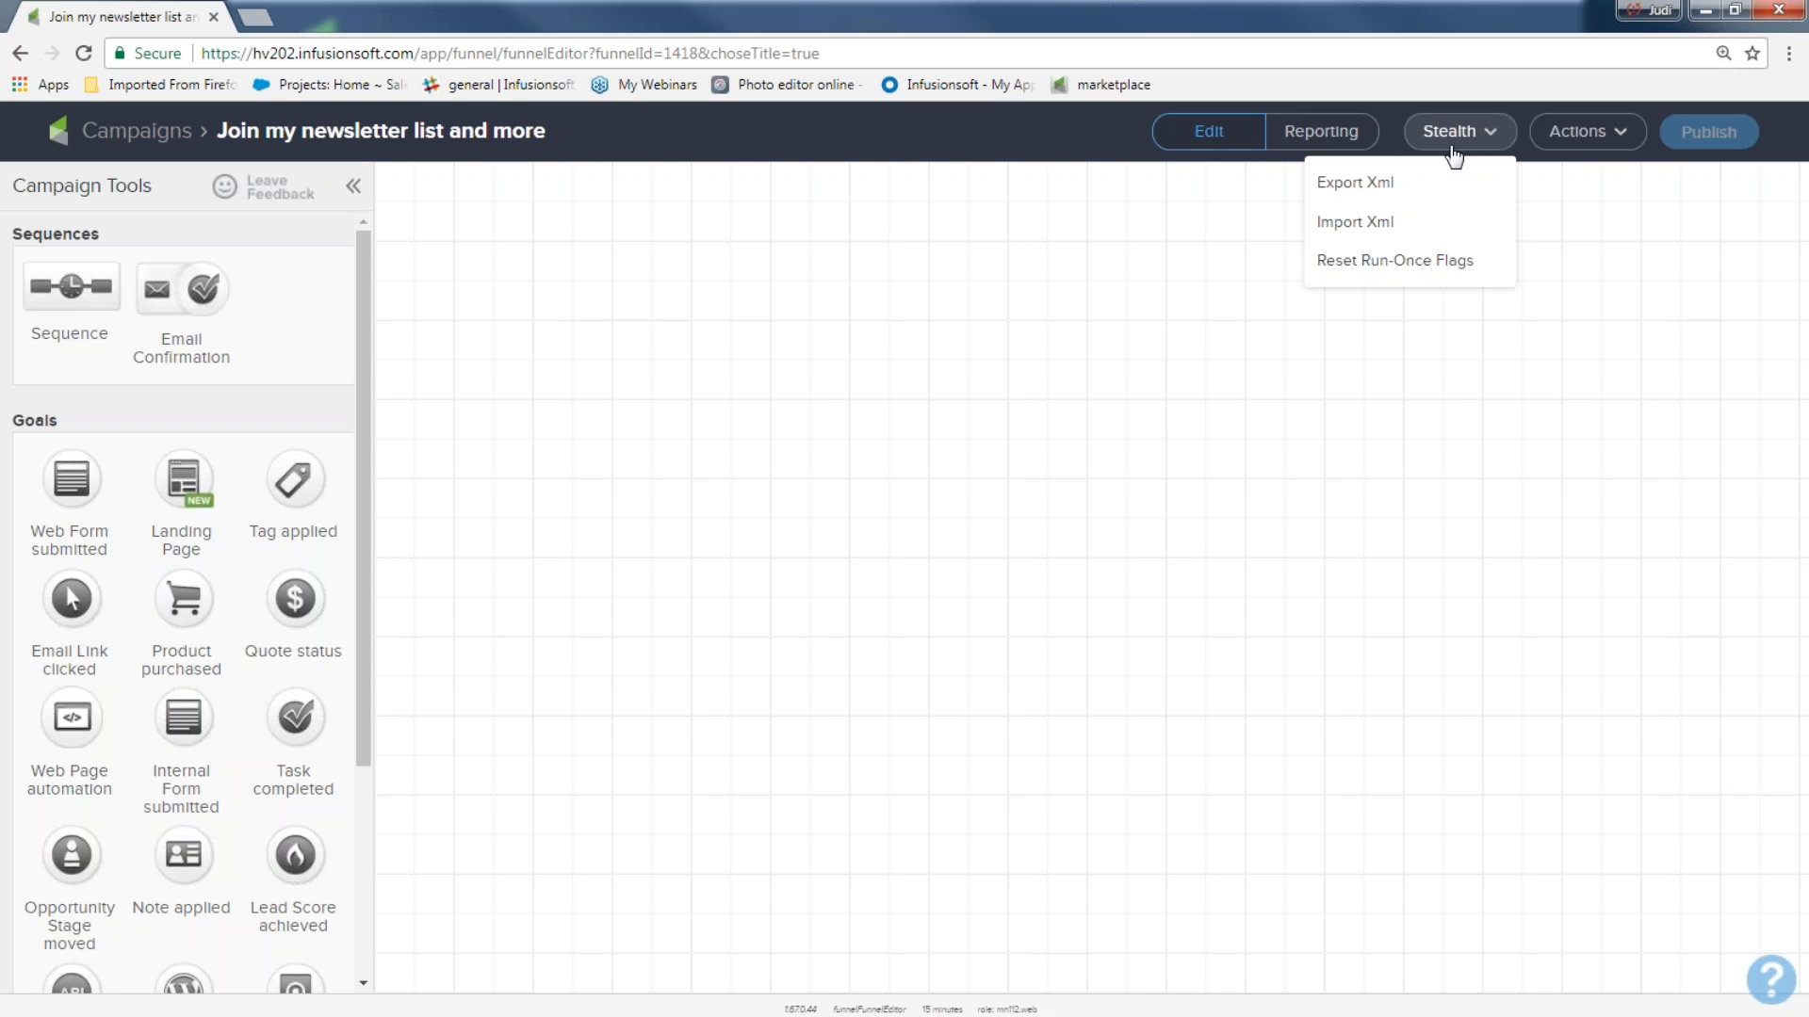
click(1573, 151)
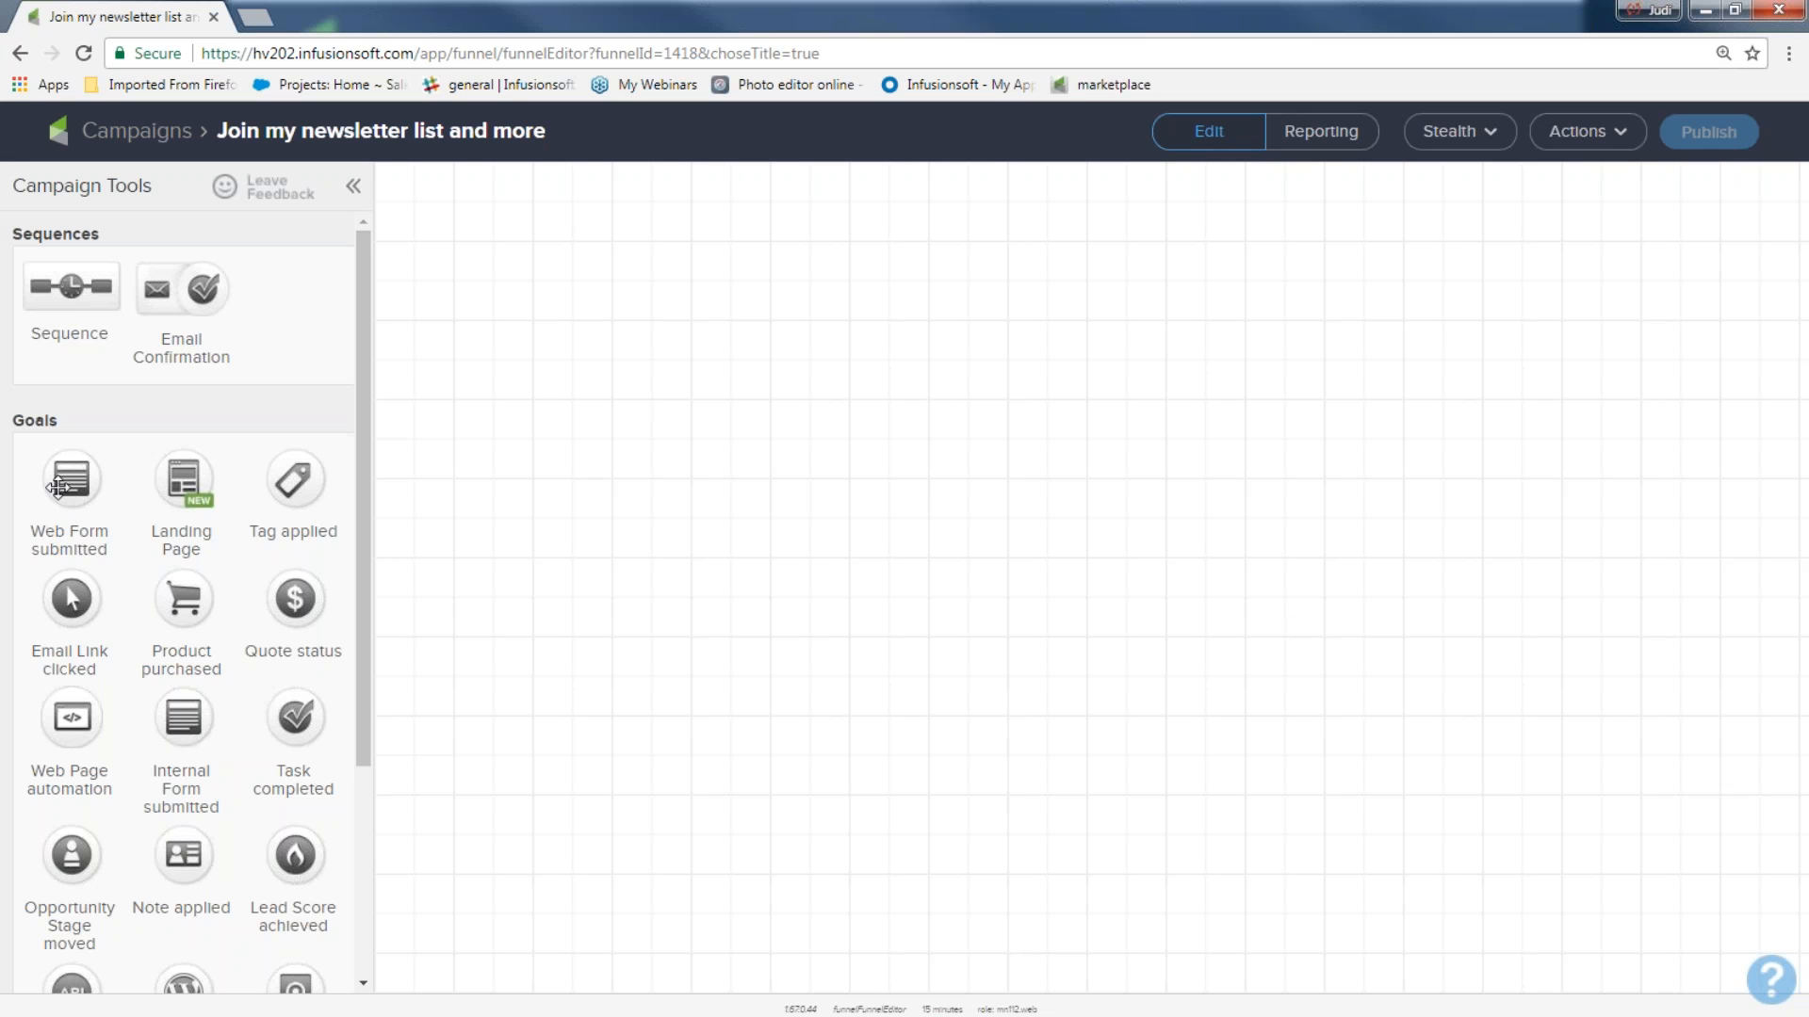
Place a Web Form submitted goal on the empty campaign canvas and name it "newsletter sign up".
drag(62, 485, 493, 440)
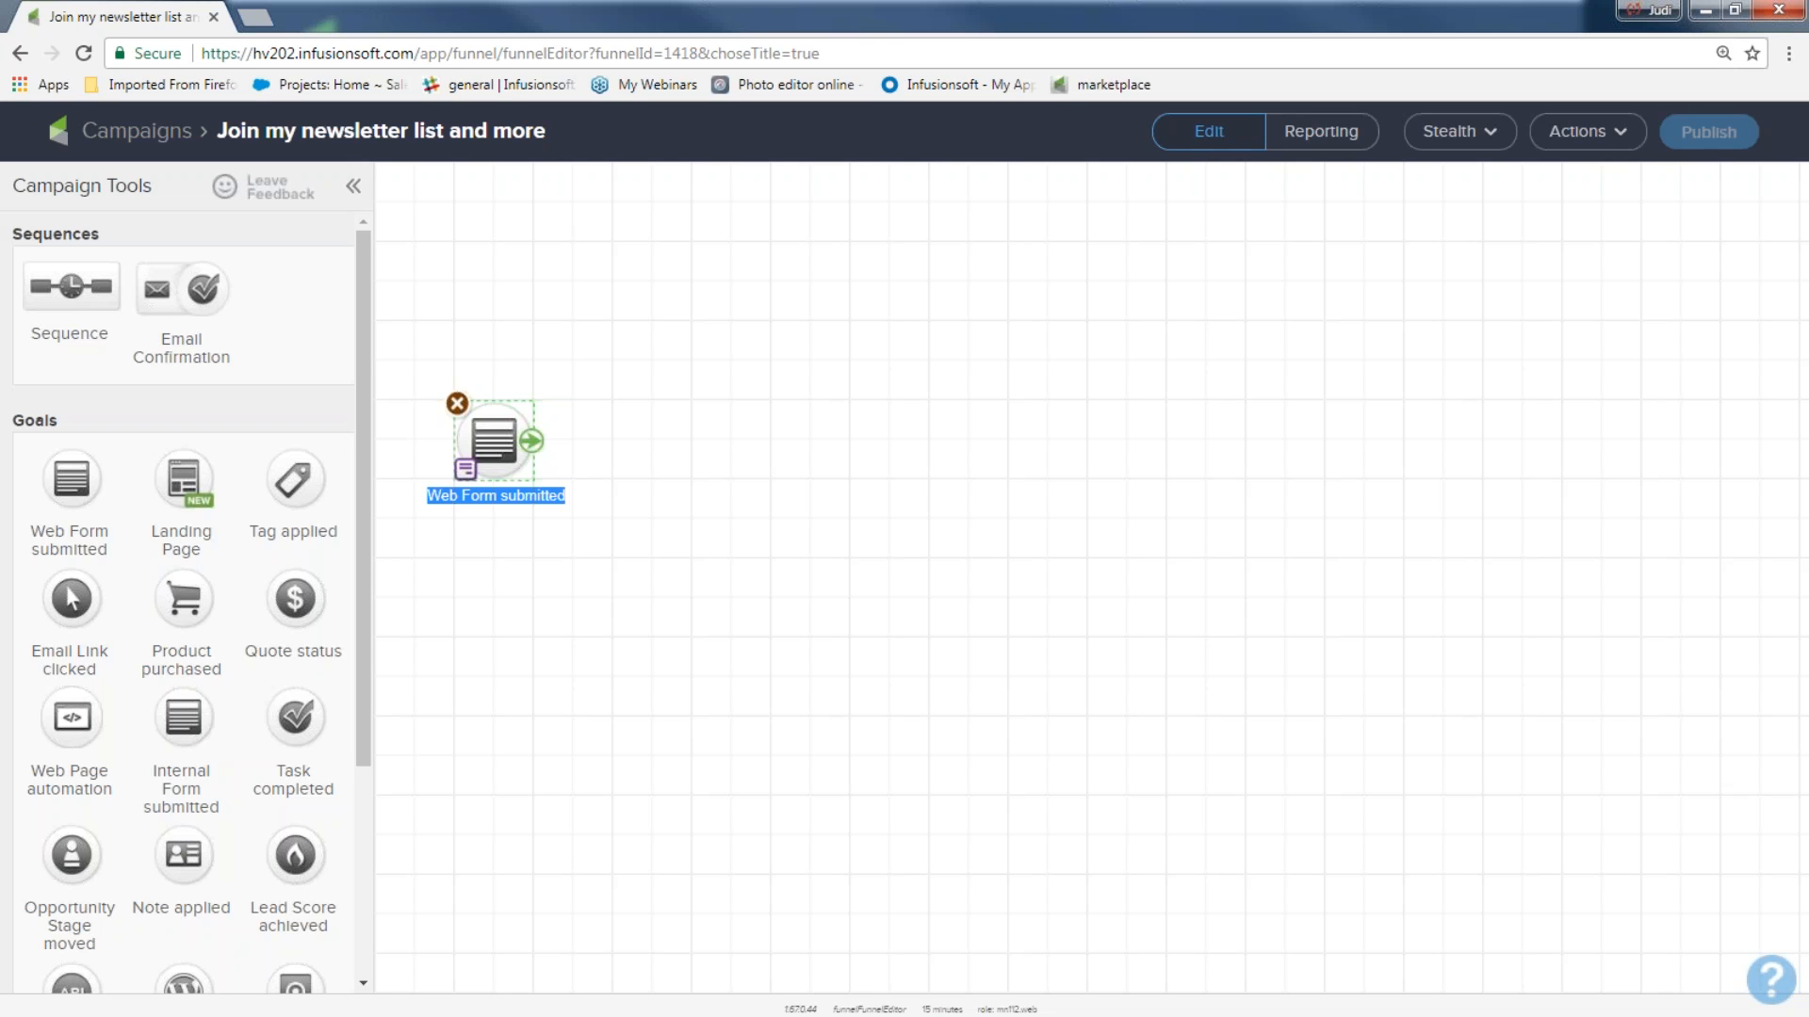
text(newsletter sign up)
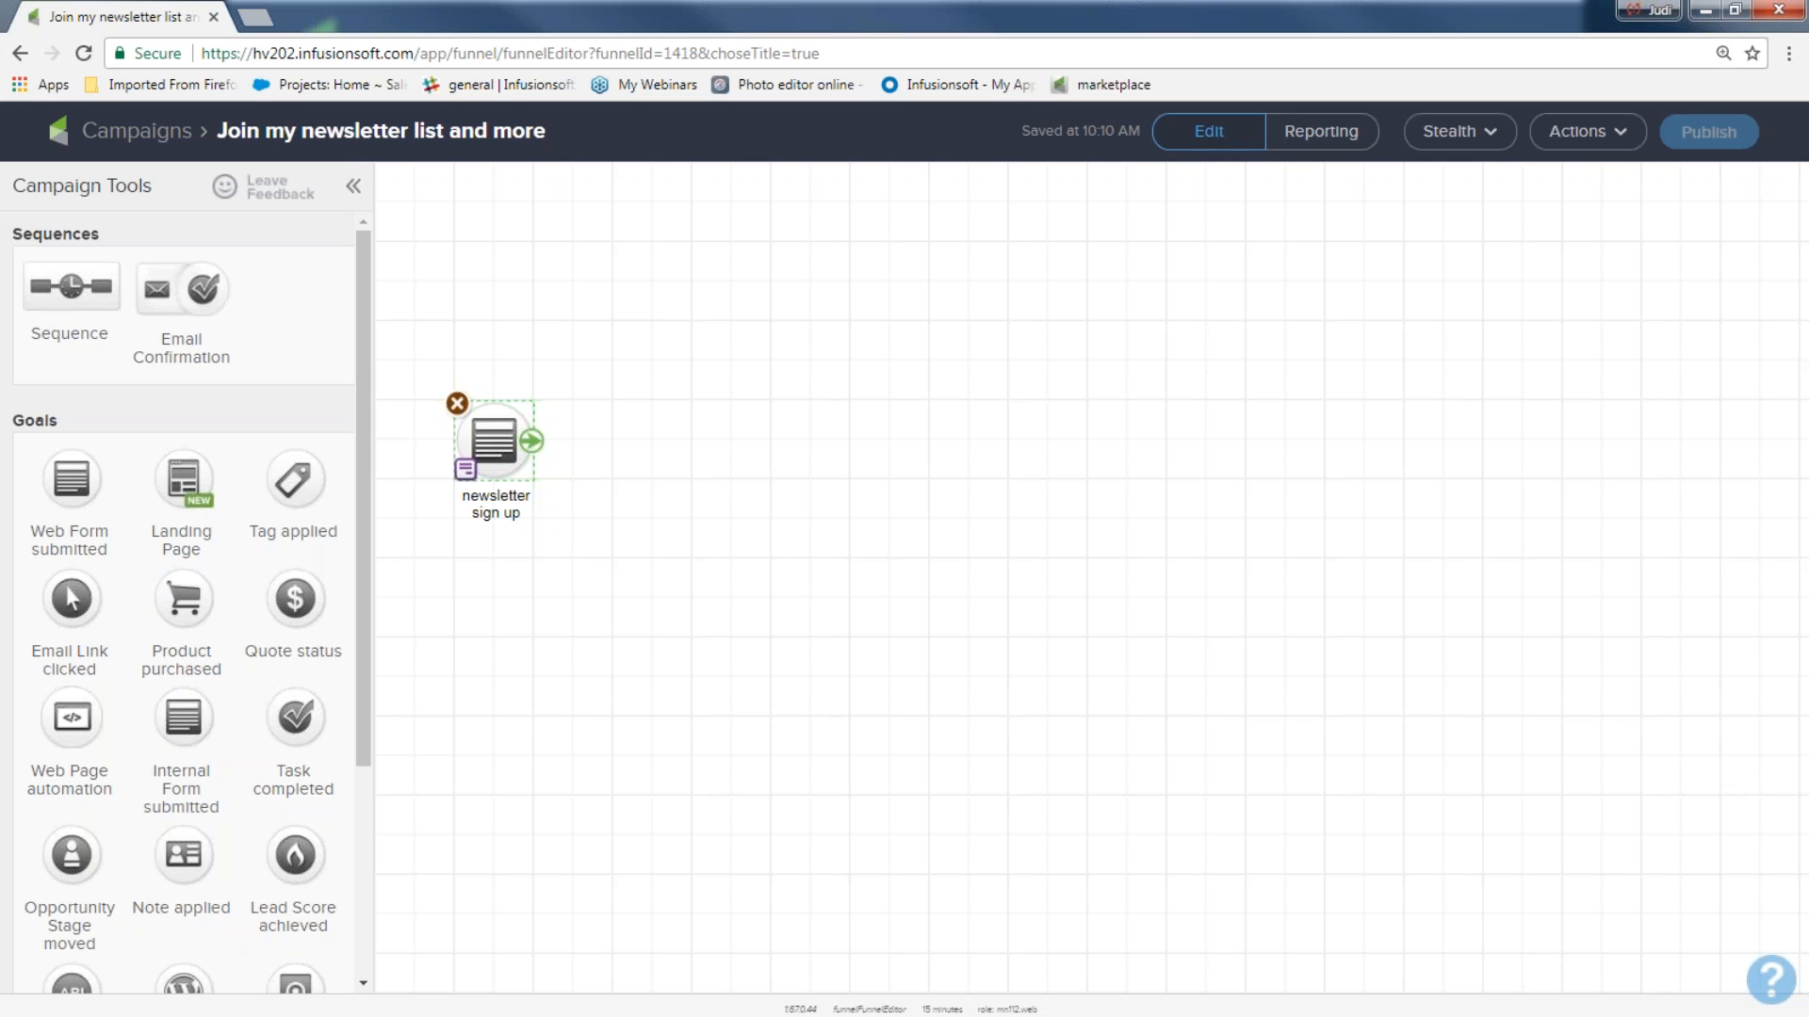
drag(418, 353, 608, 589)
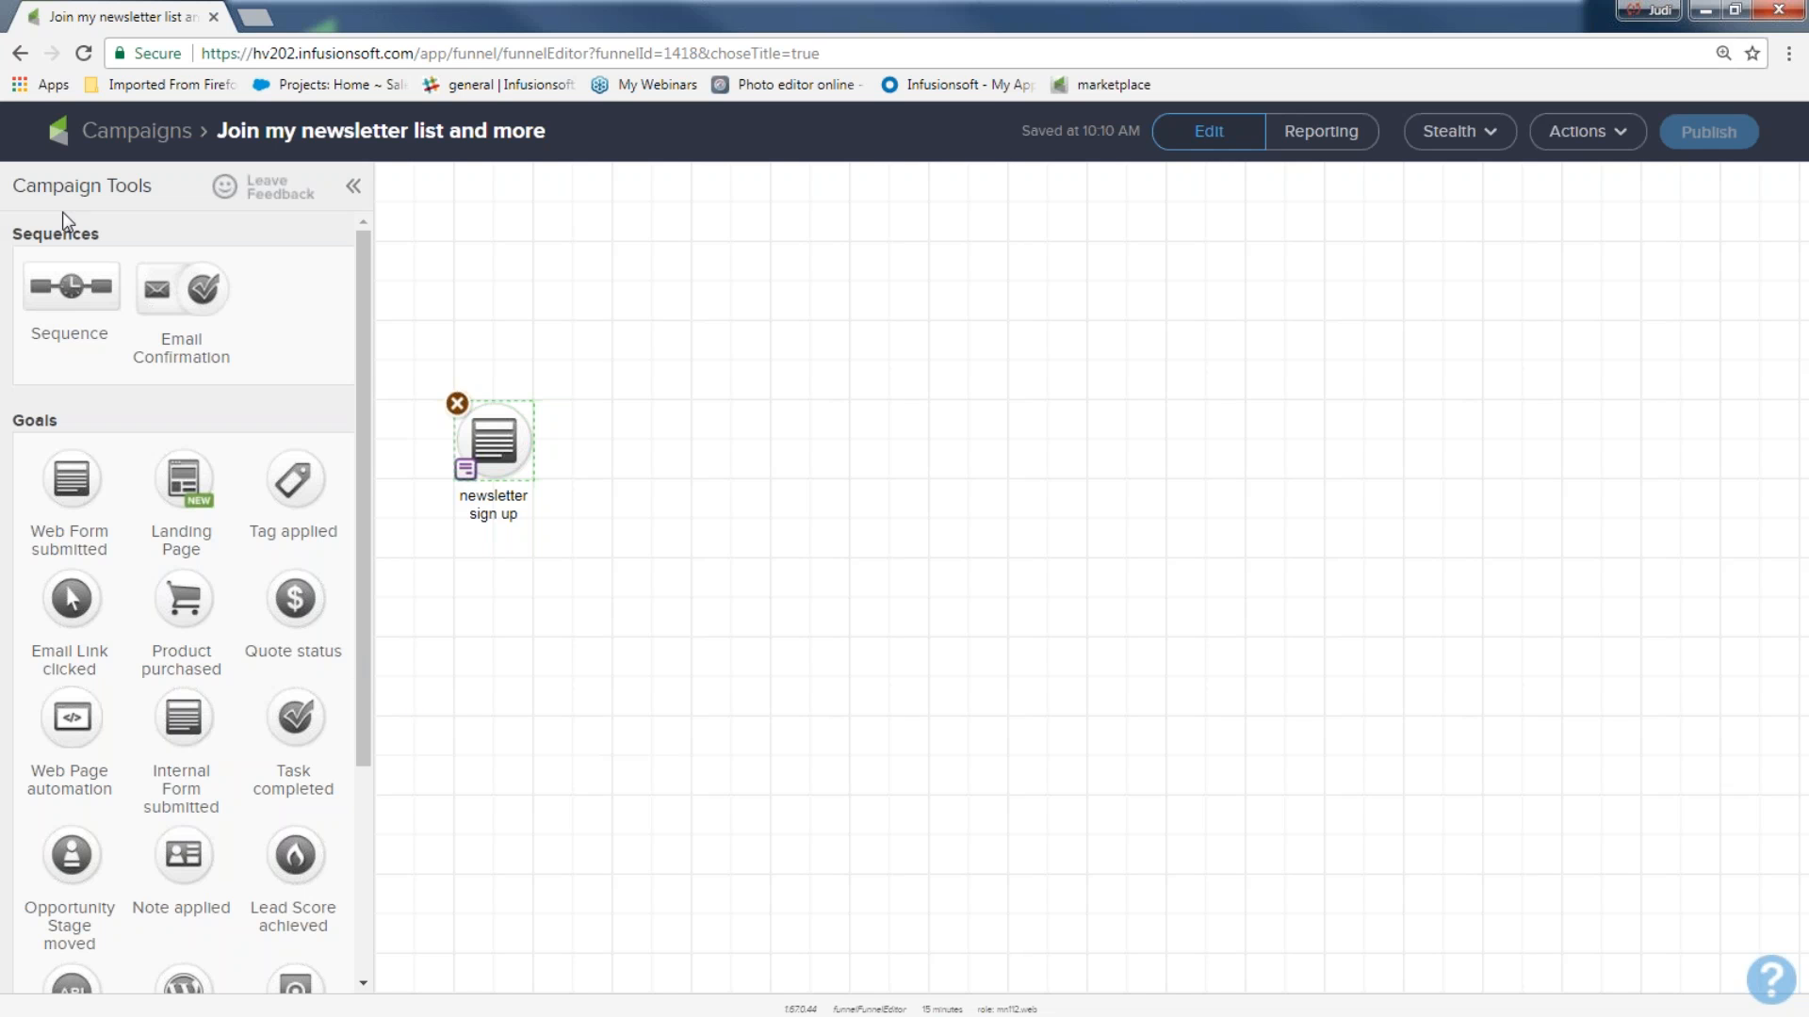
Add a sequence beside the newsletter sign up goal and name it "welcome and more".
drag(121, 235, 620, 428)
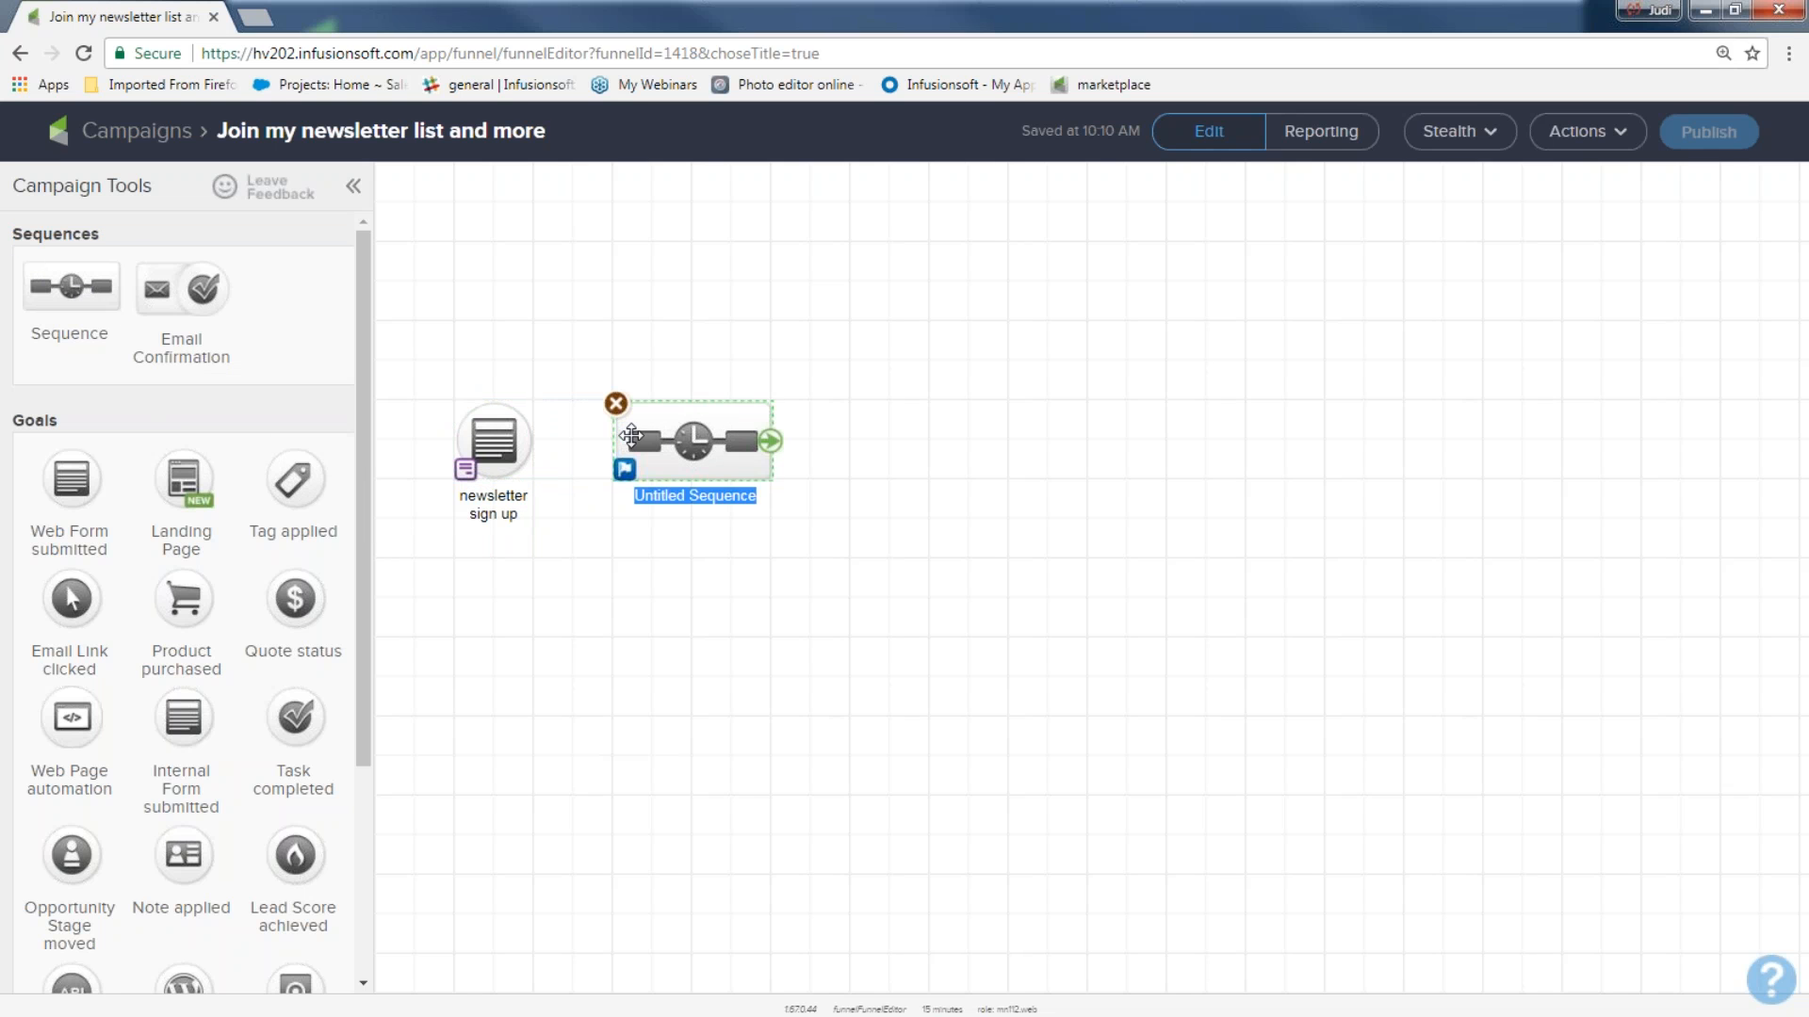
key(ctrl+plus)
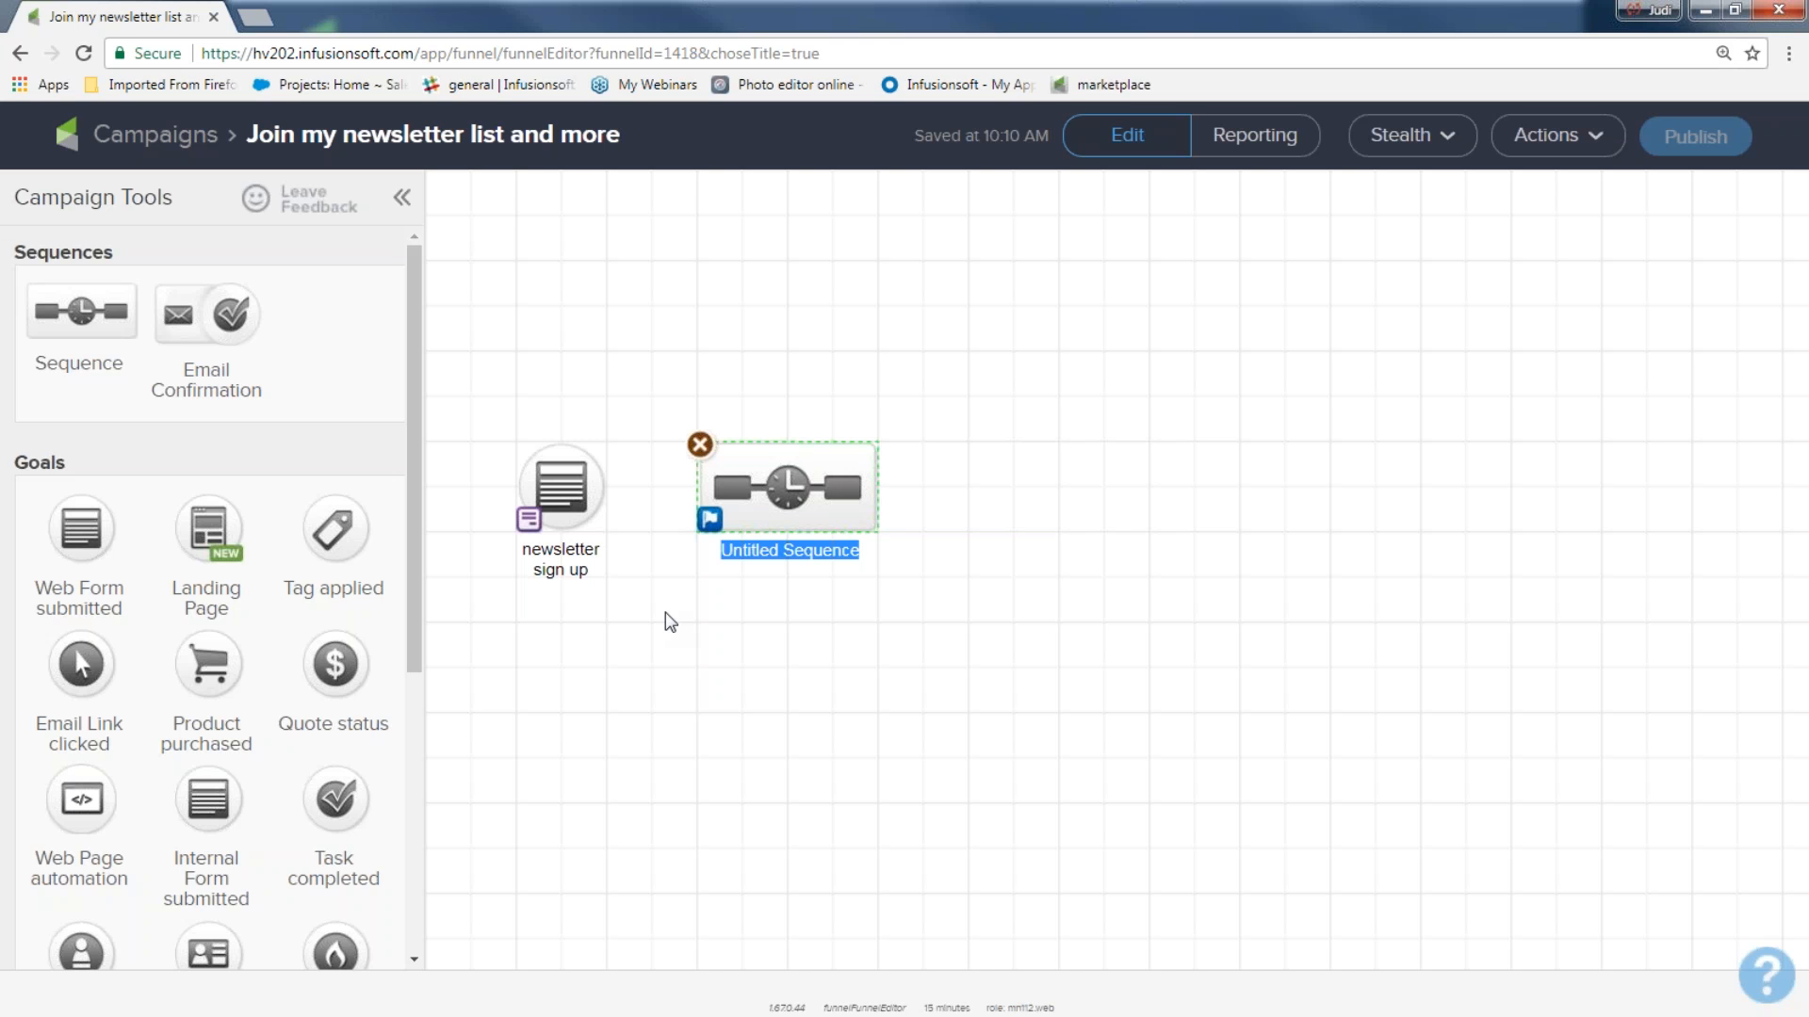
text(welc)
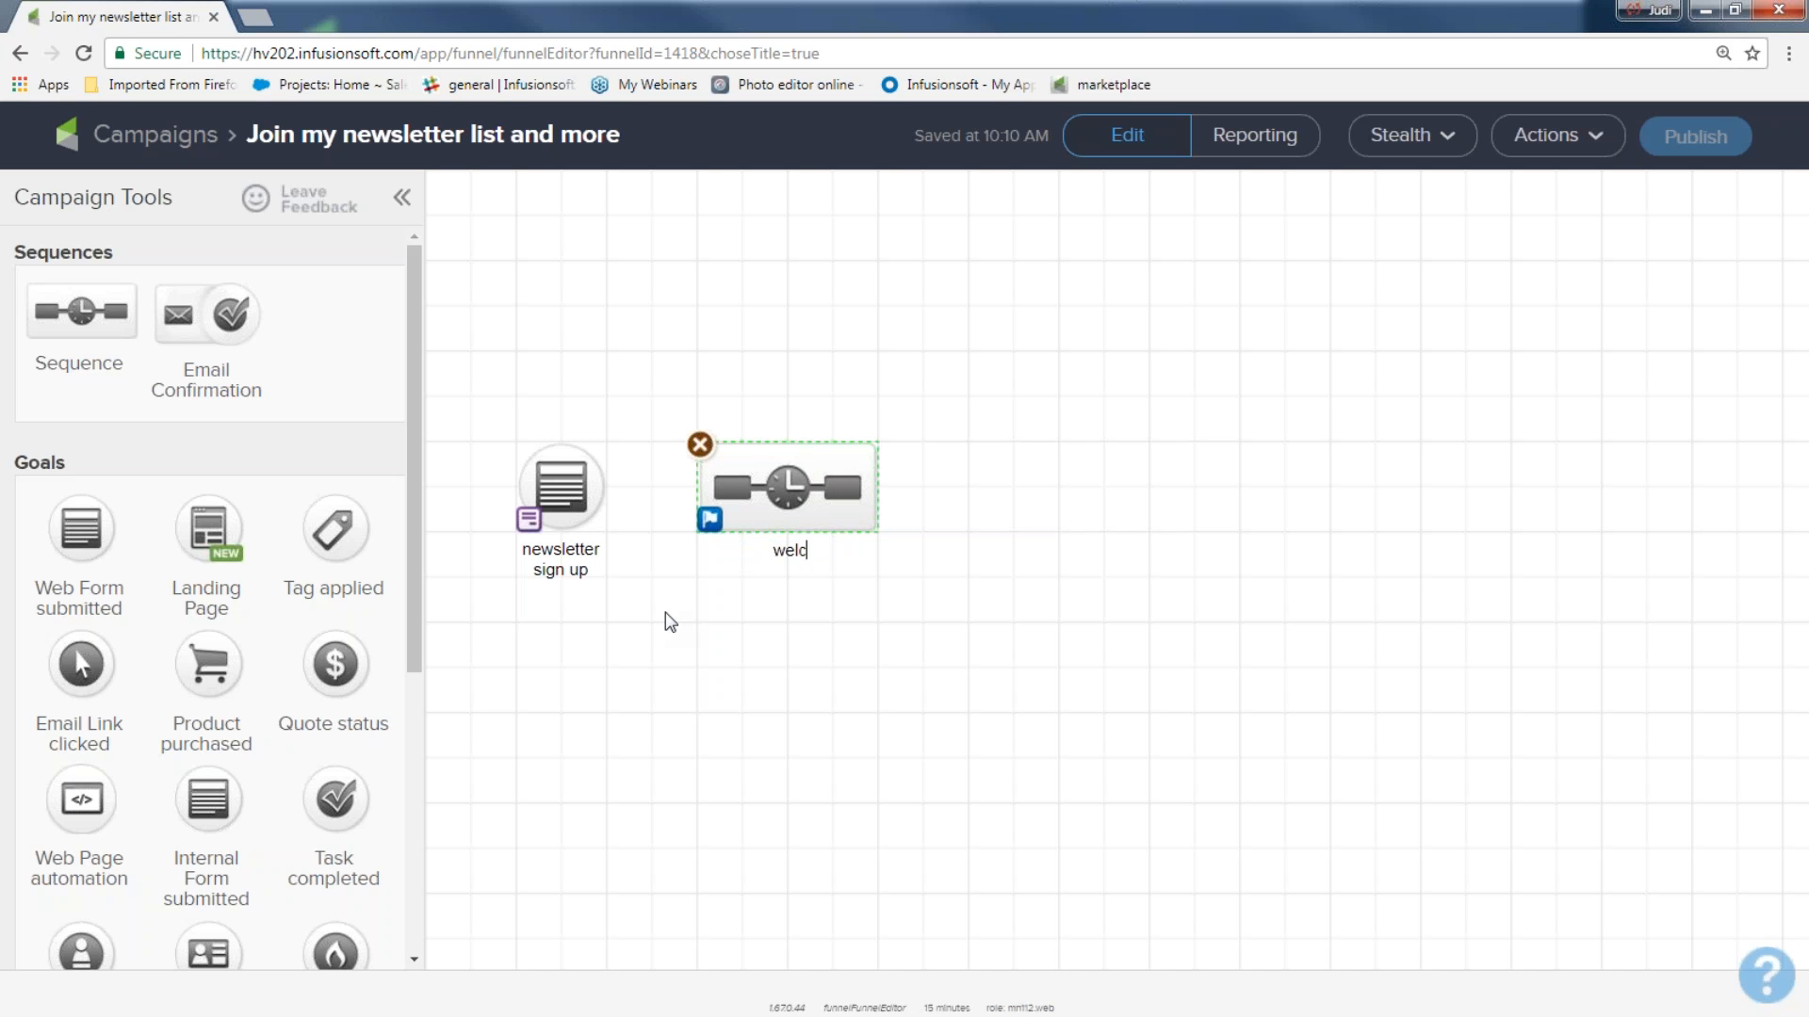
text(ome and more)
double_click(751, 550)
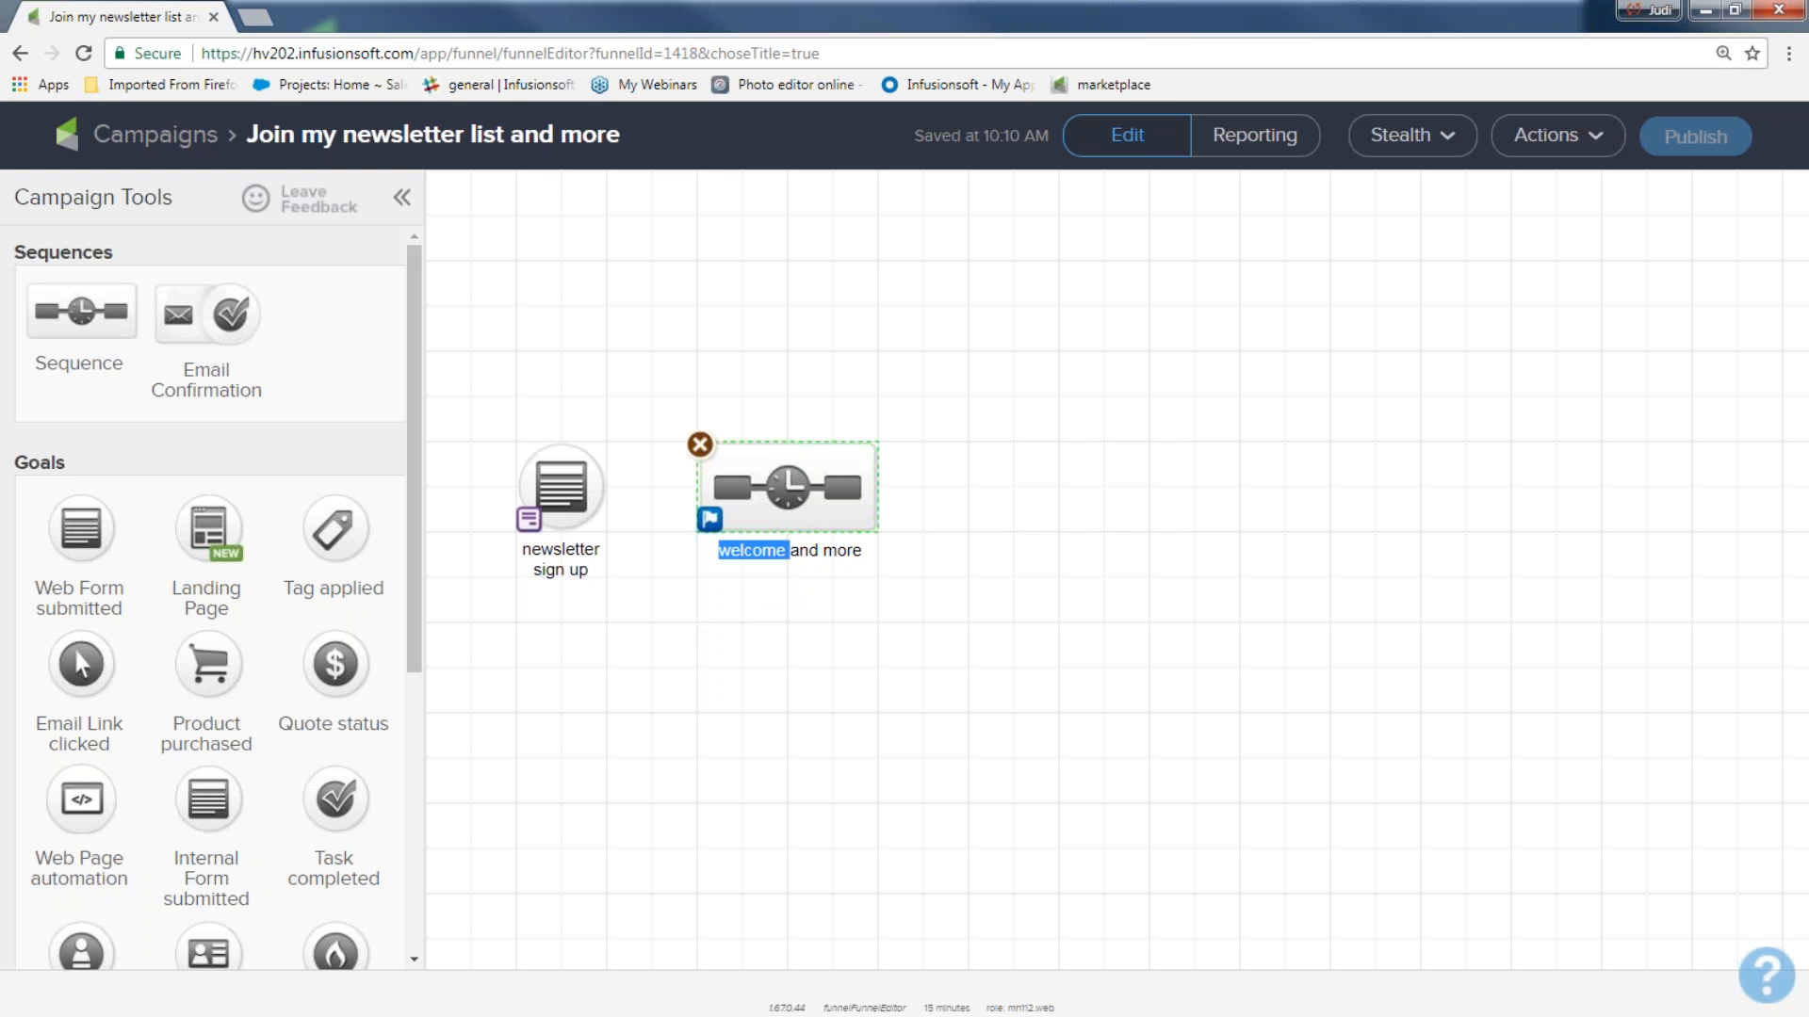
click(763, 675)
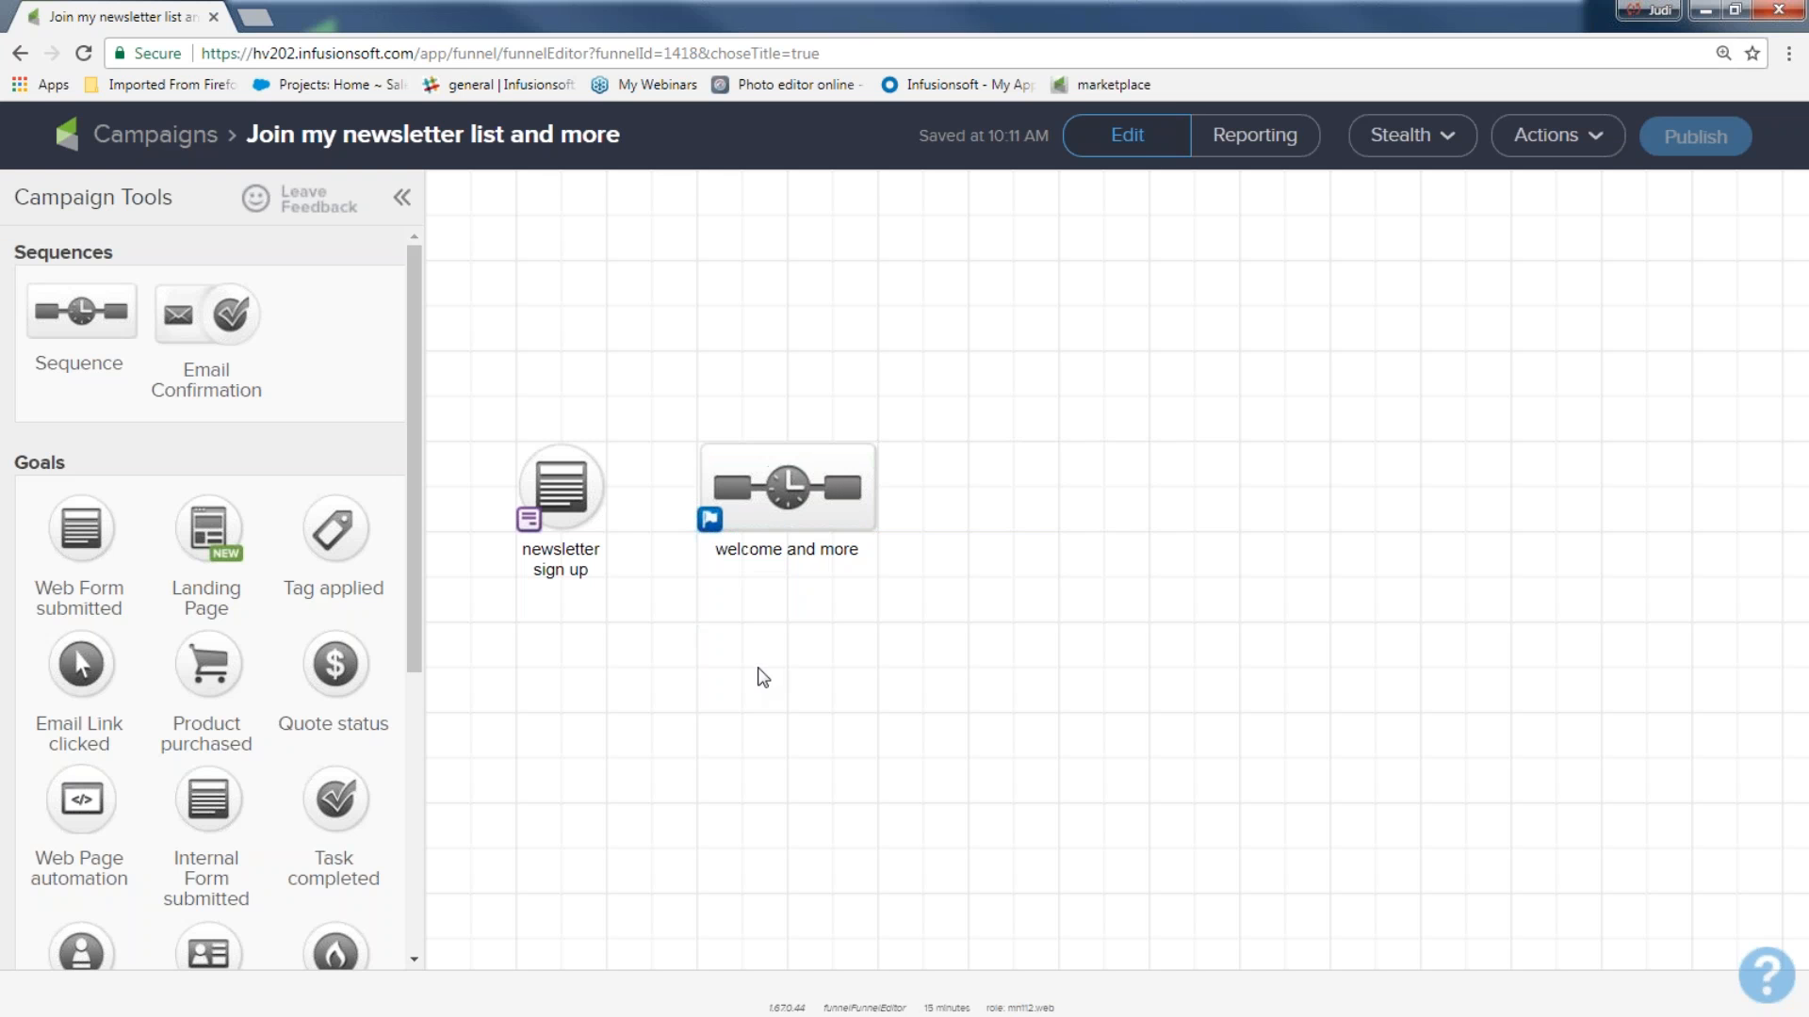
Connect the newsletter sign up goal to the welcome and more sequence.
drag(453, 394, 625, 647)
drag(679, 385, 917, 617)
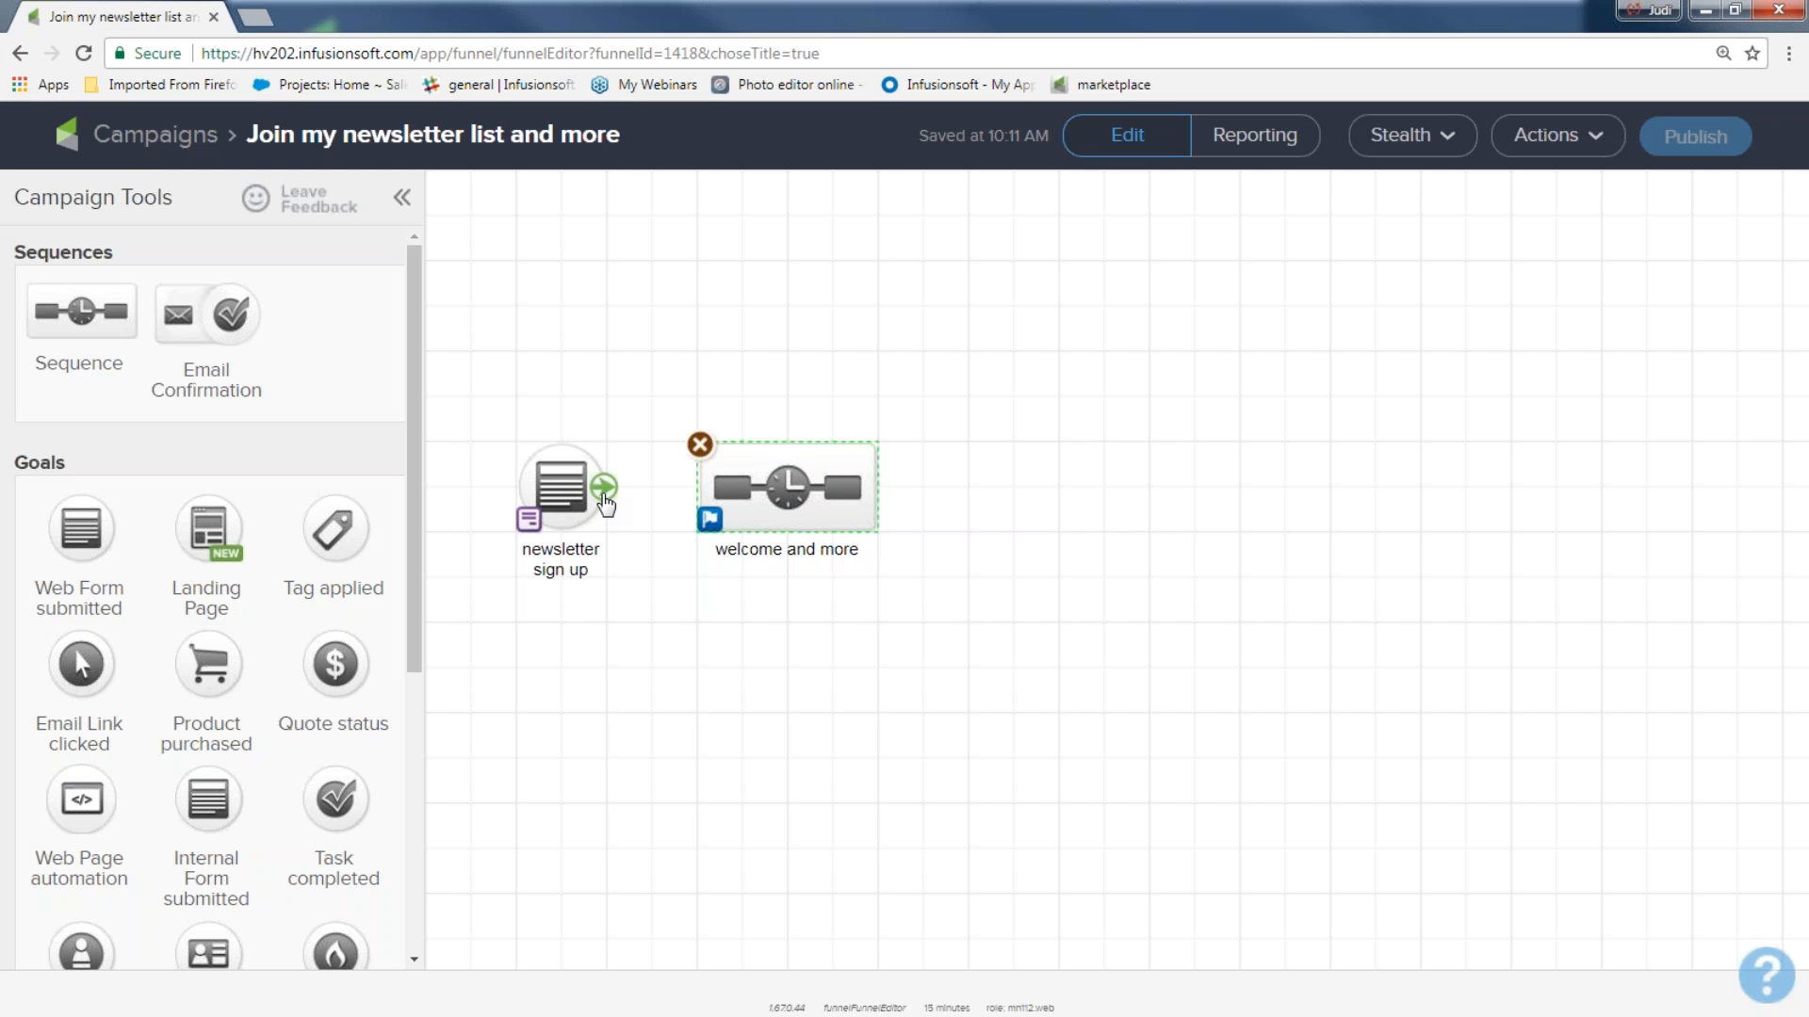
drag(604, 487, 783, 501)
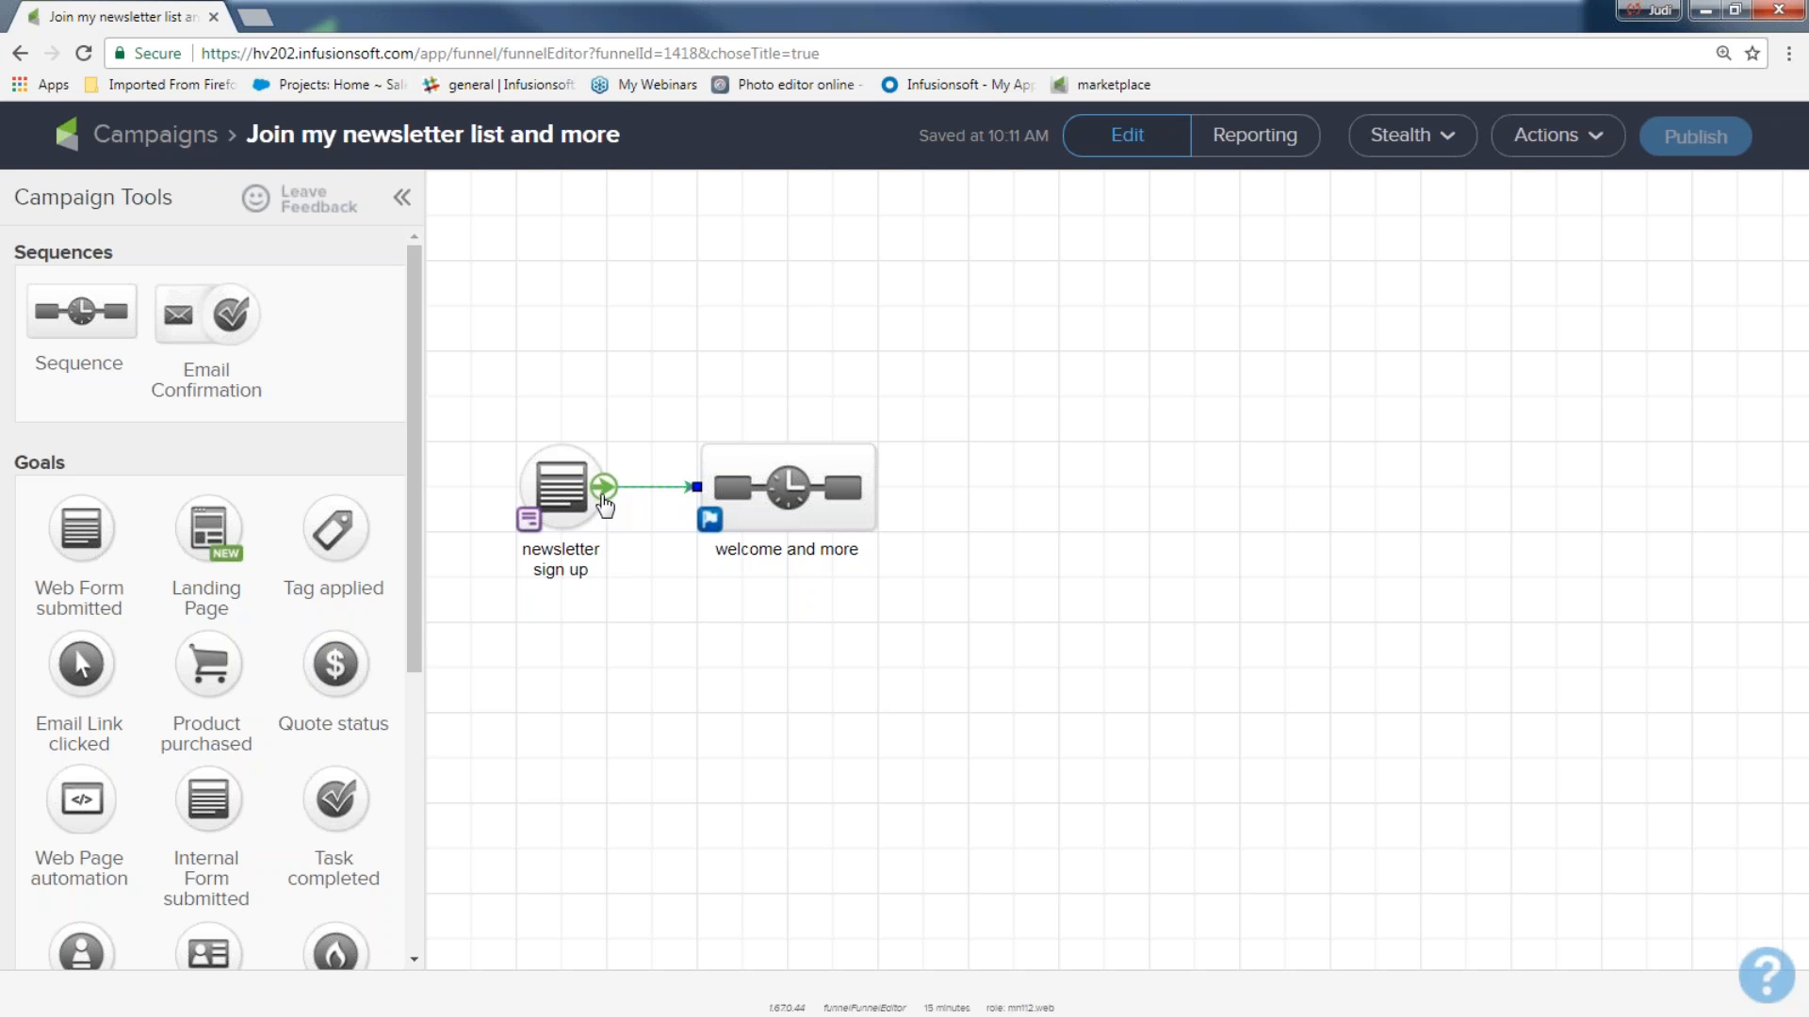
Try to connect the newsletter sign up goal to a second Web Form submitted goal, and remove the extra goal.
drag(81, 527, 742, 350)
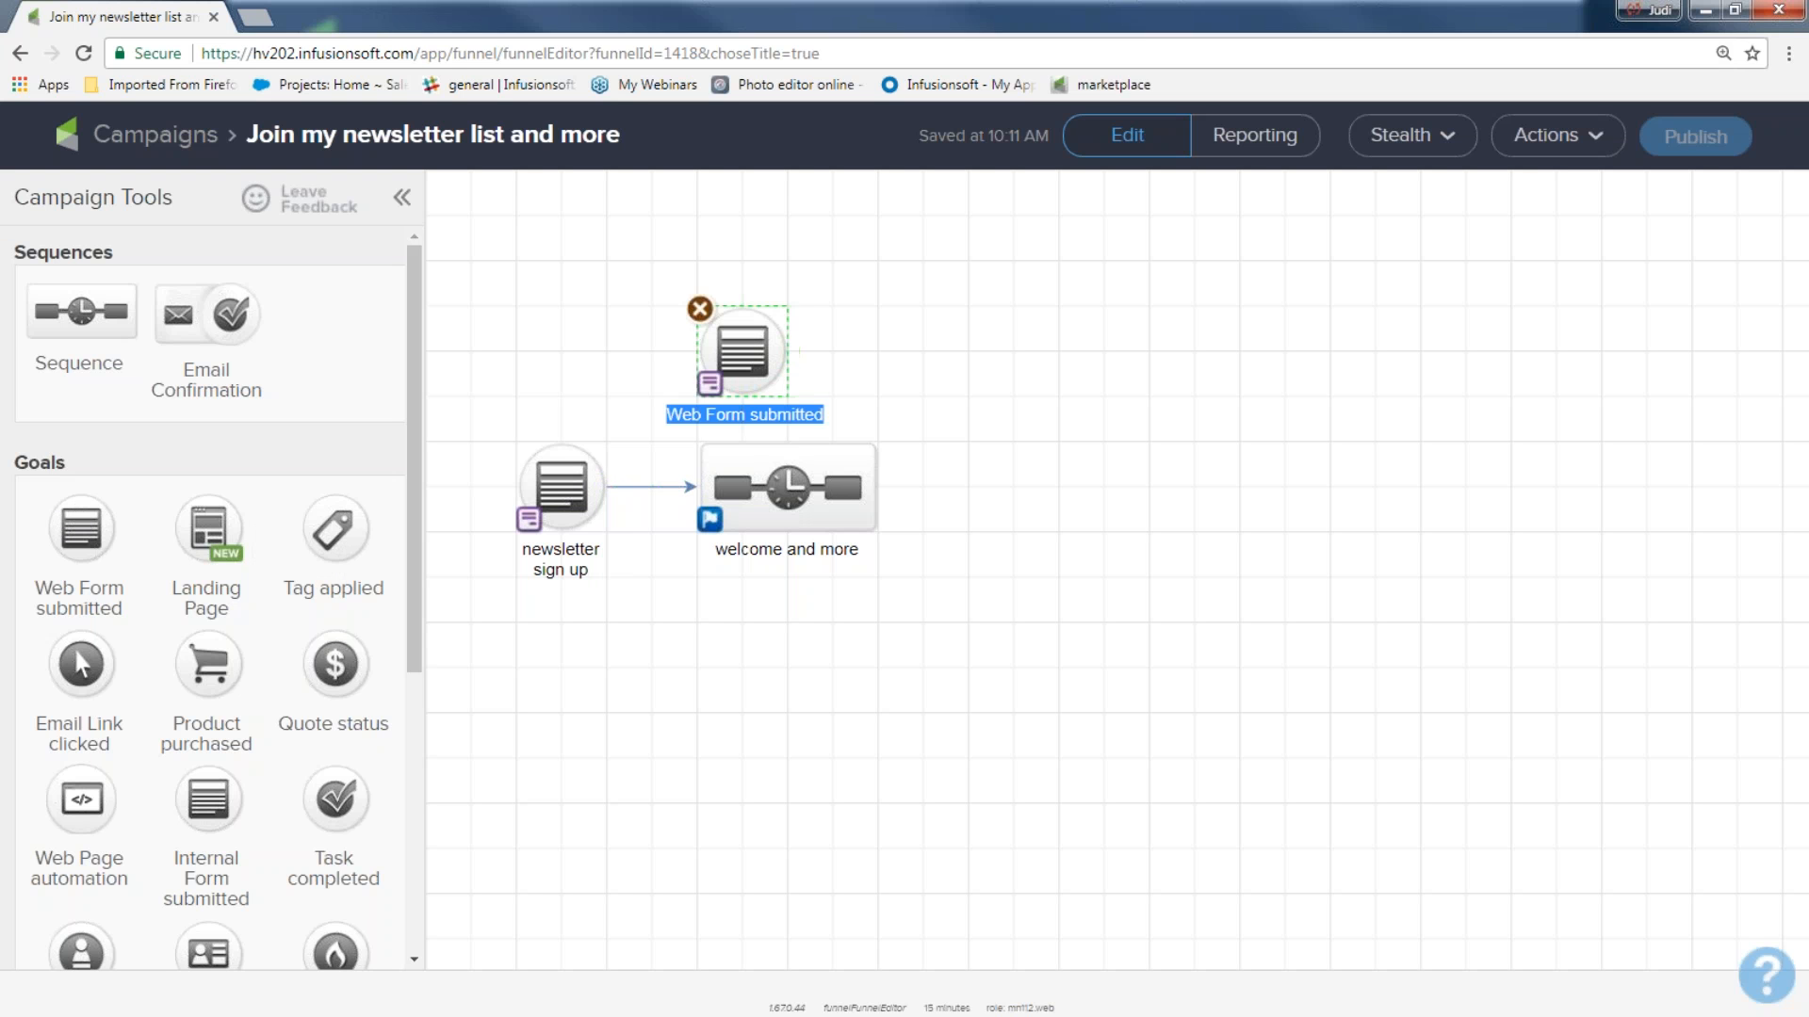
drag(605, 487, 695, 375)
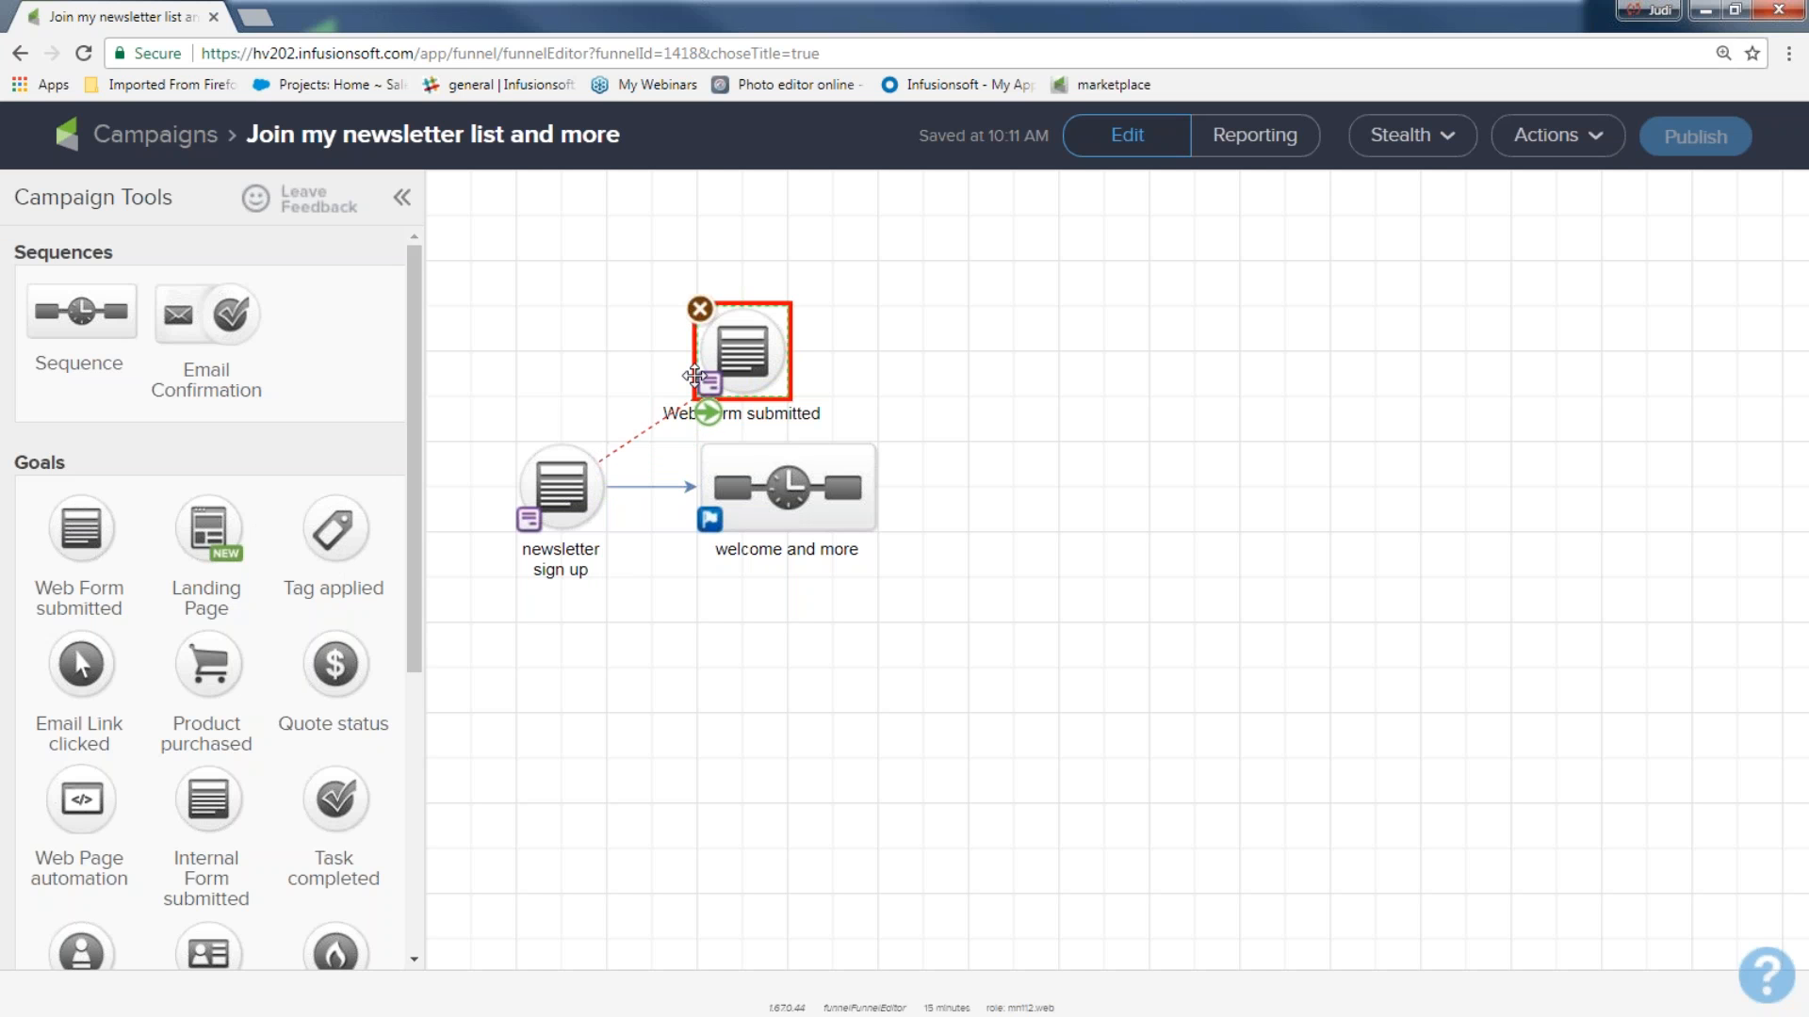
drag(695, 375, 696, 375)
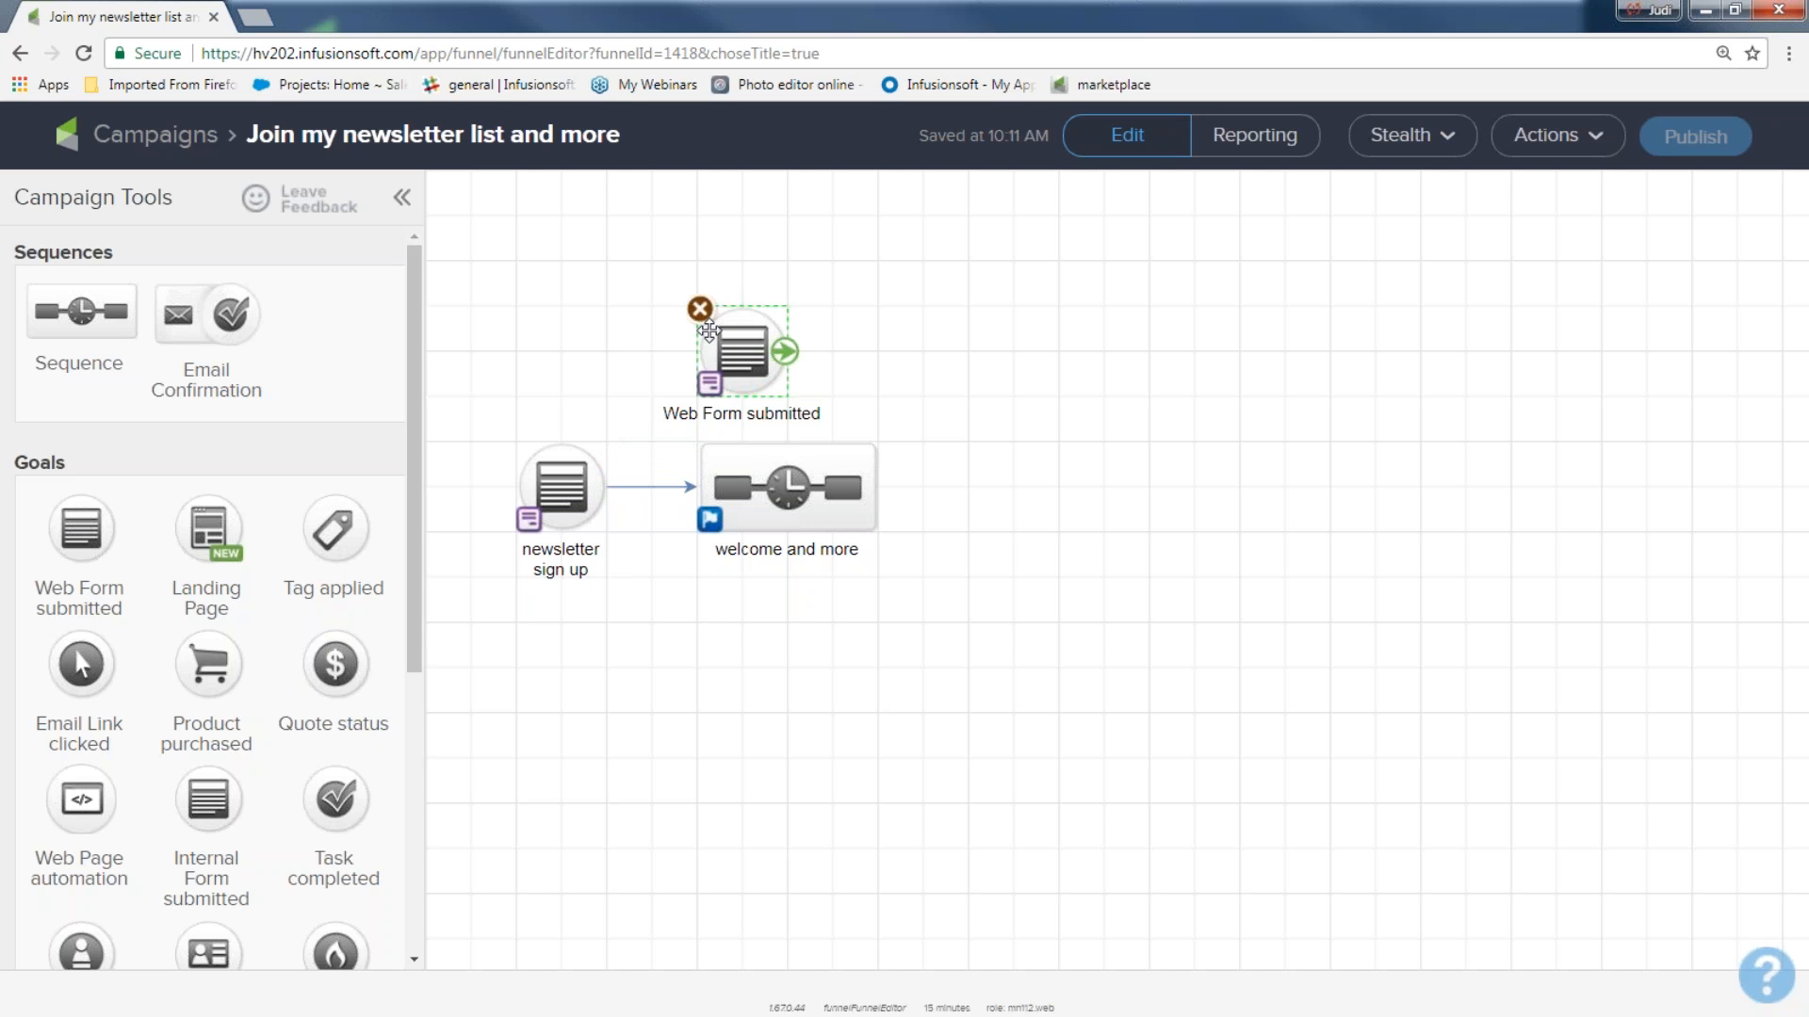
click(699, 309)
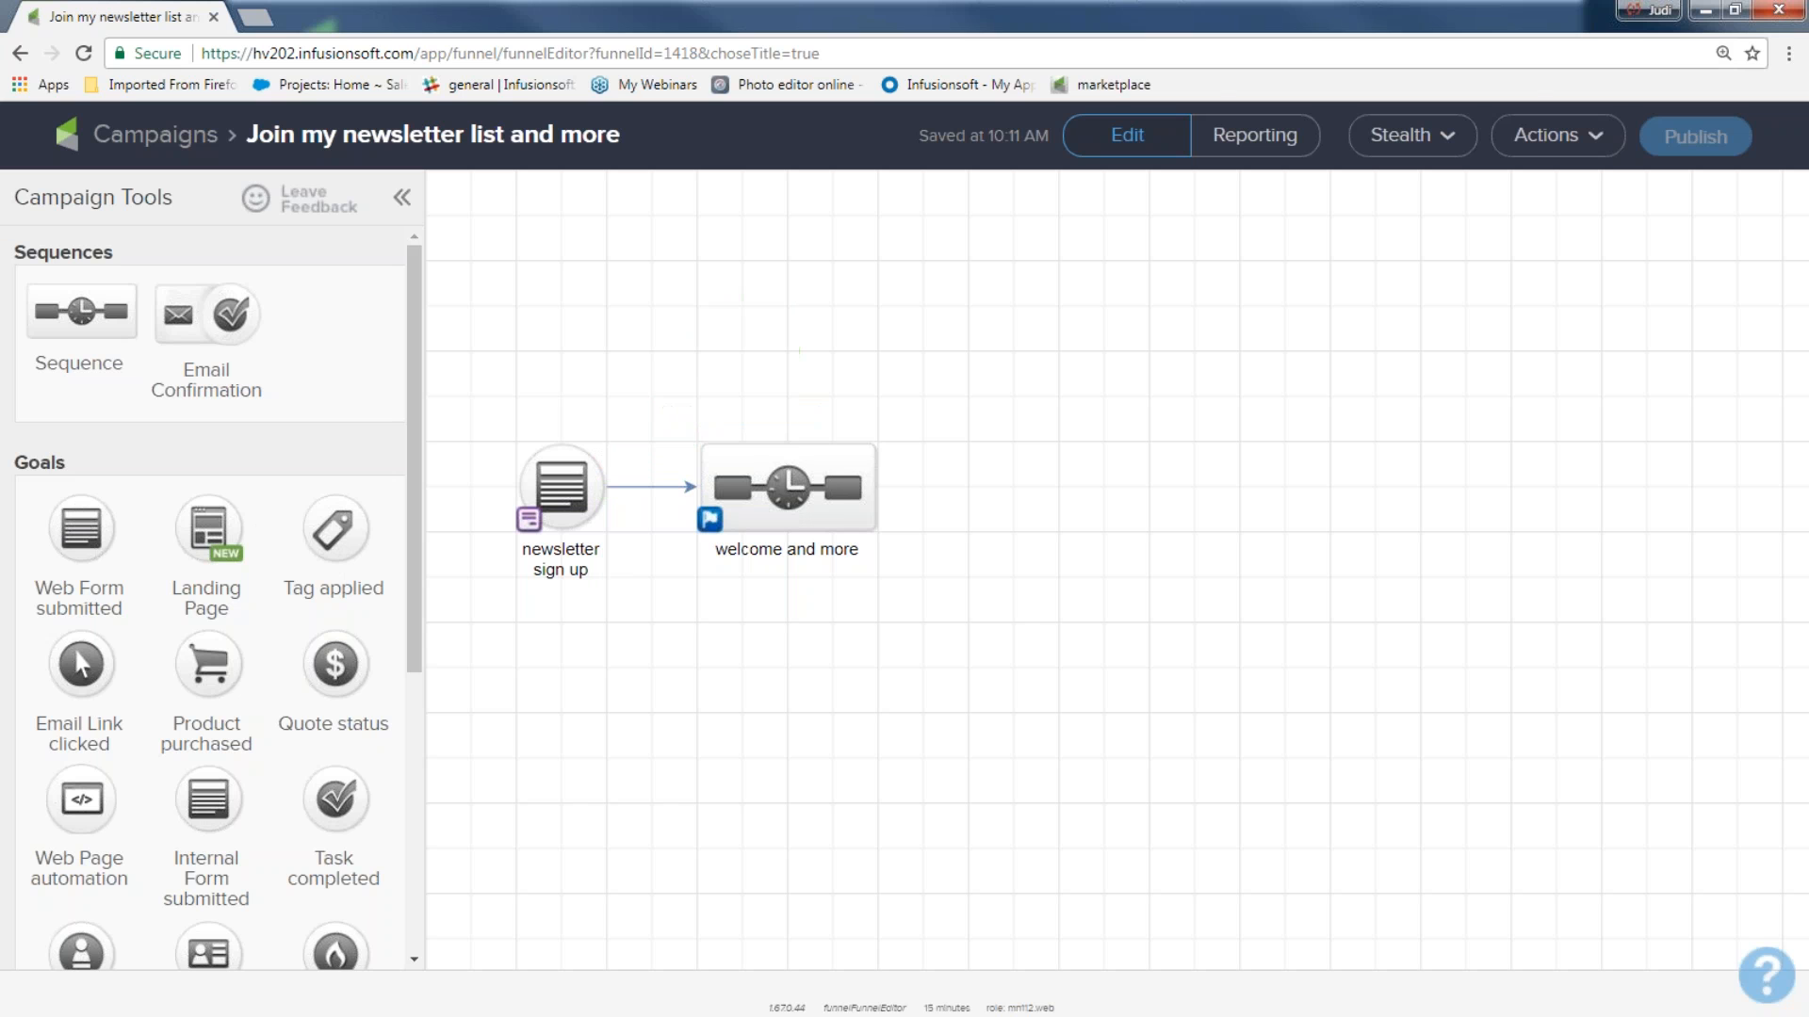
Delete the connection between the newsletter sign up goal and the welcome and more sequence, and redraw it.
click(656, 493)
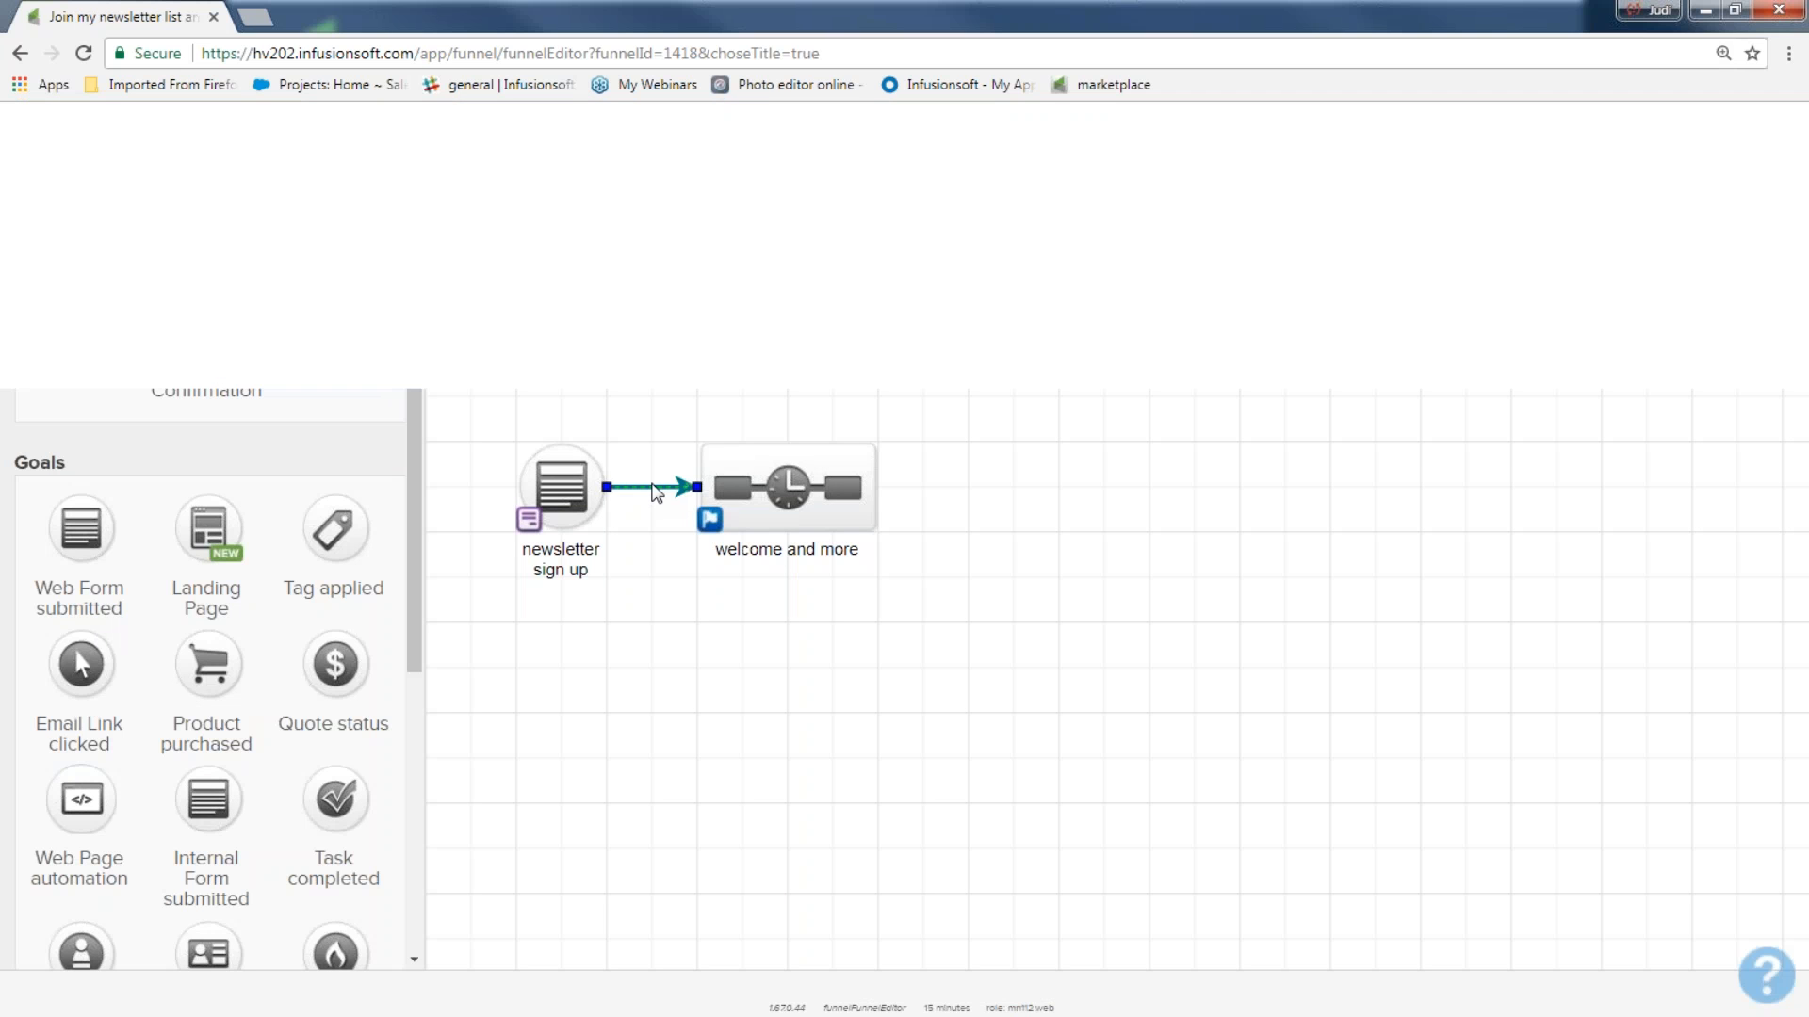
key(Delete)
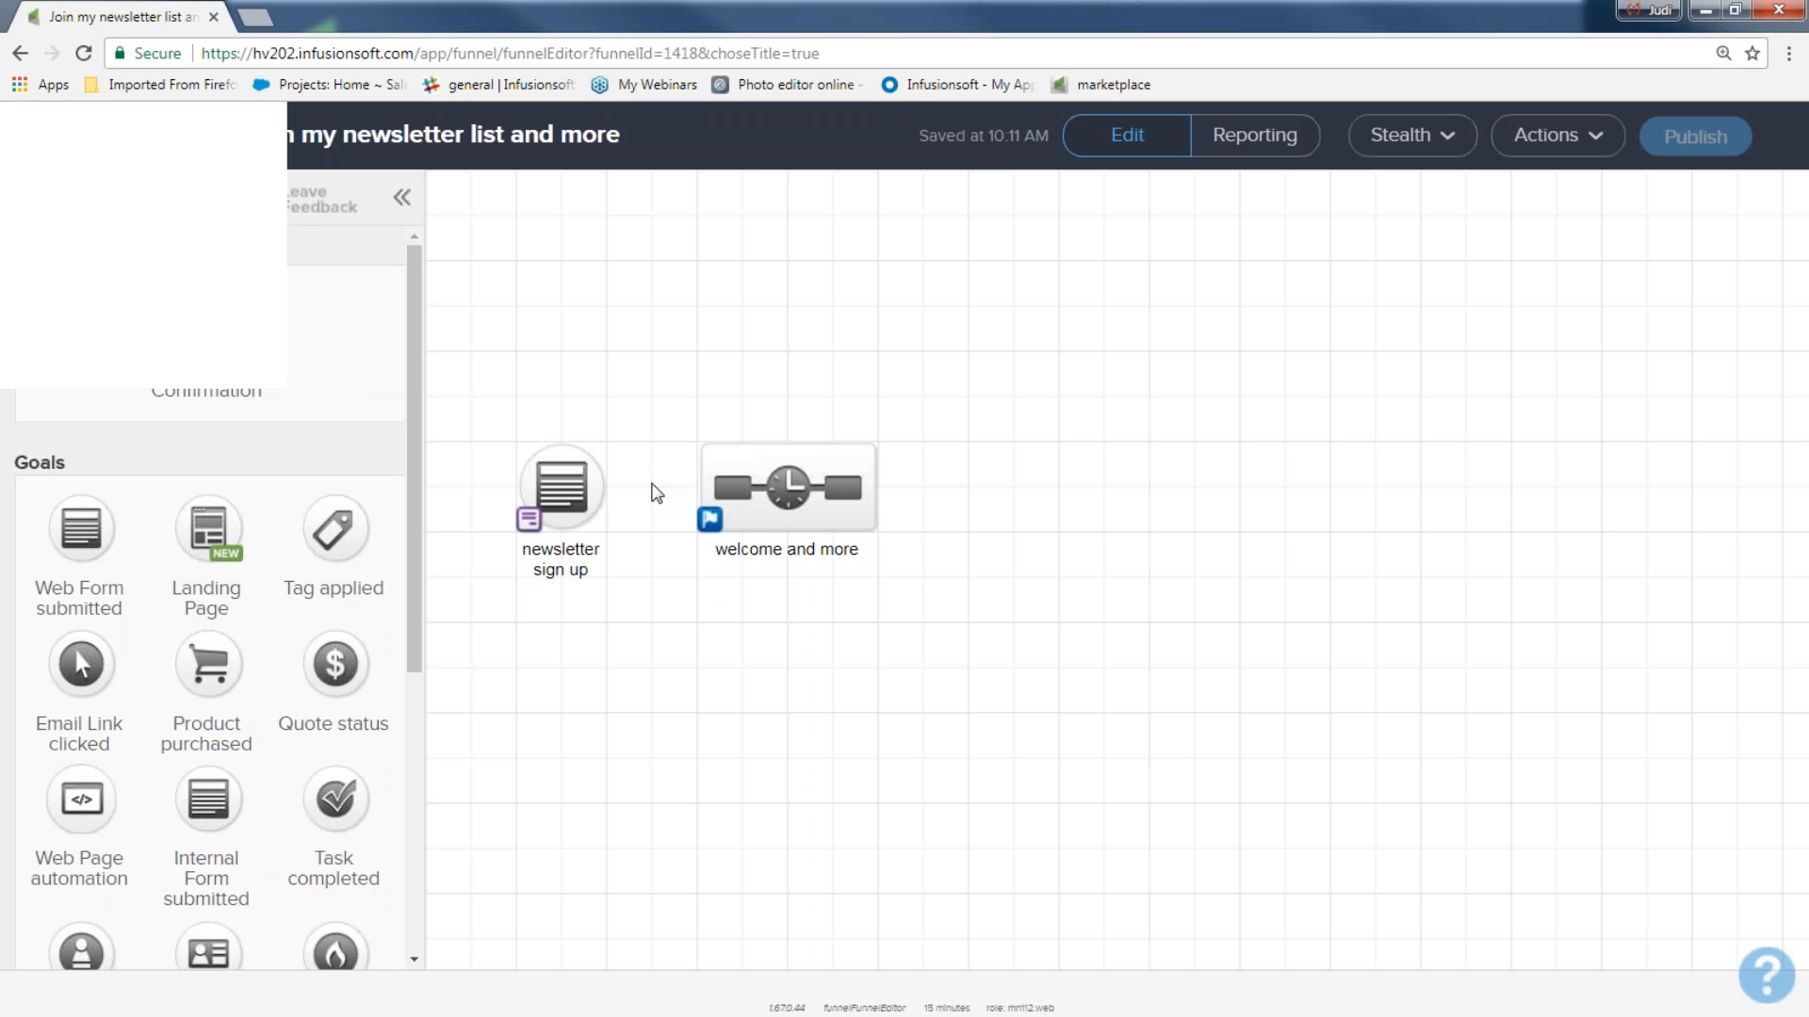
mouse_move(599, 491)
drag(671, 493, 761, 491)
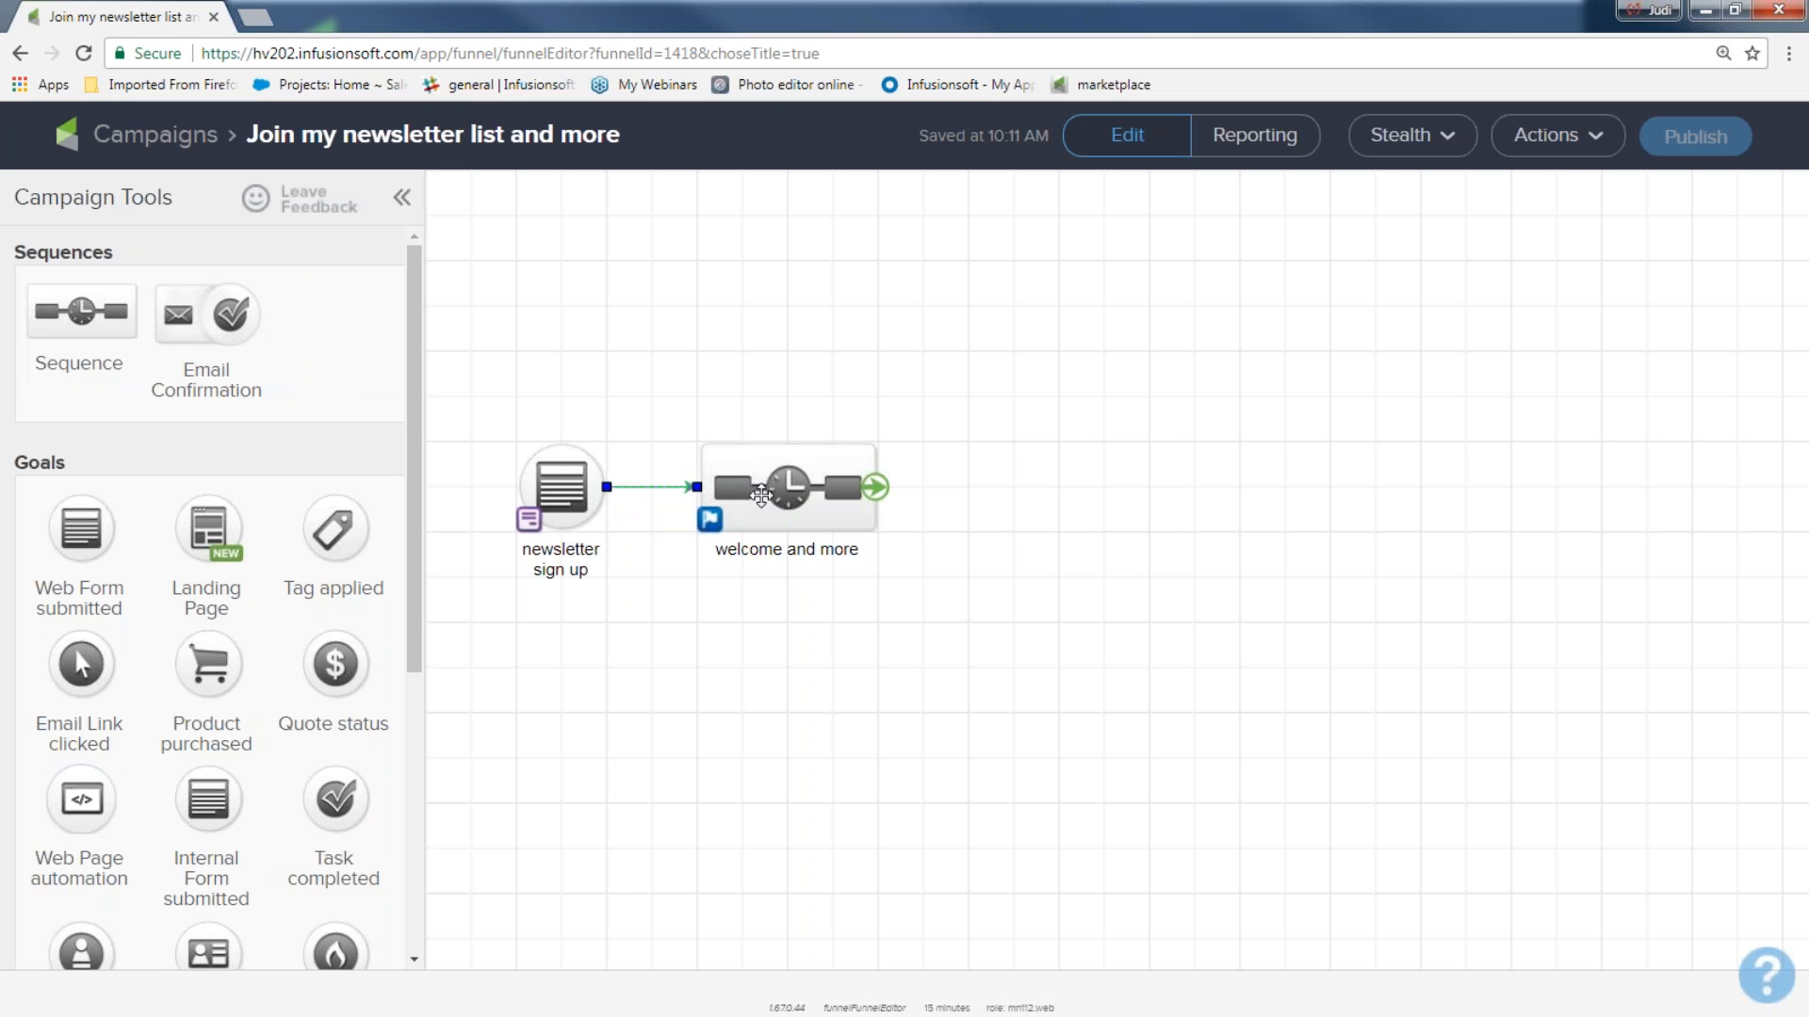
click(612, 866)
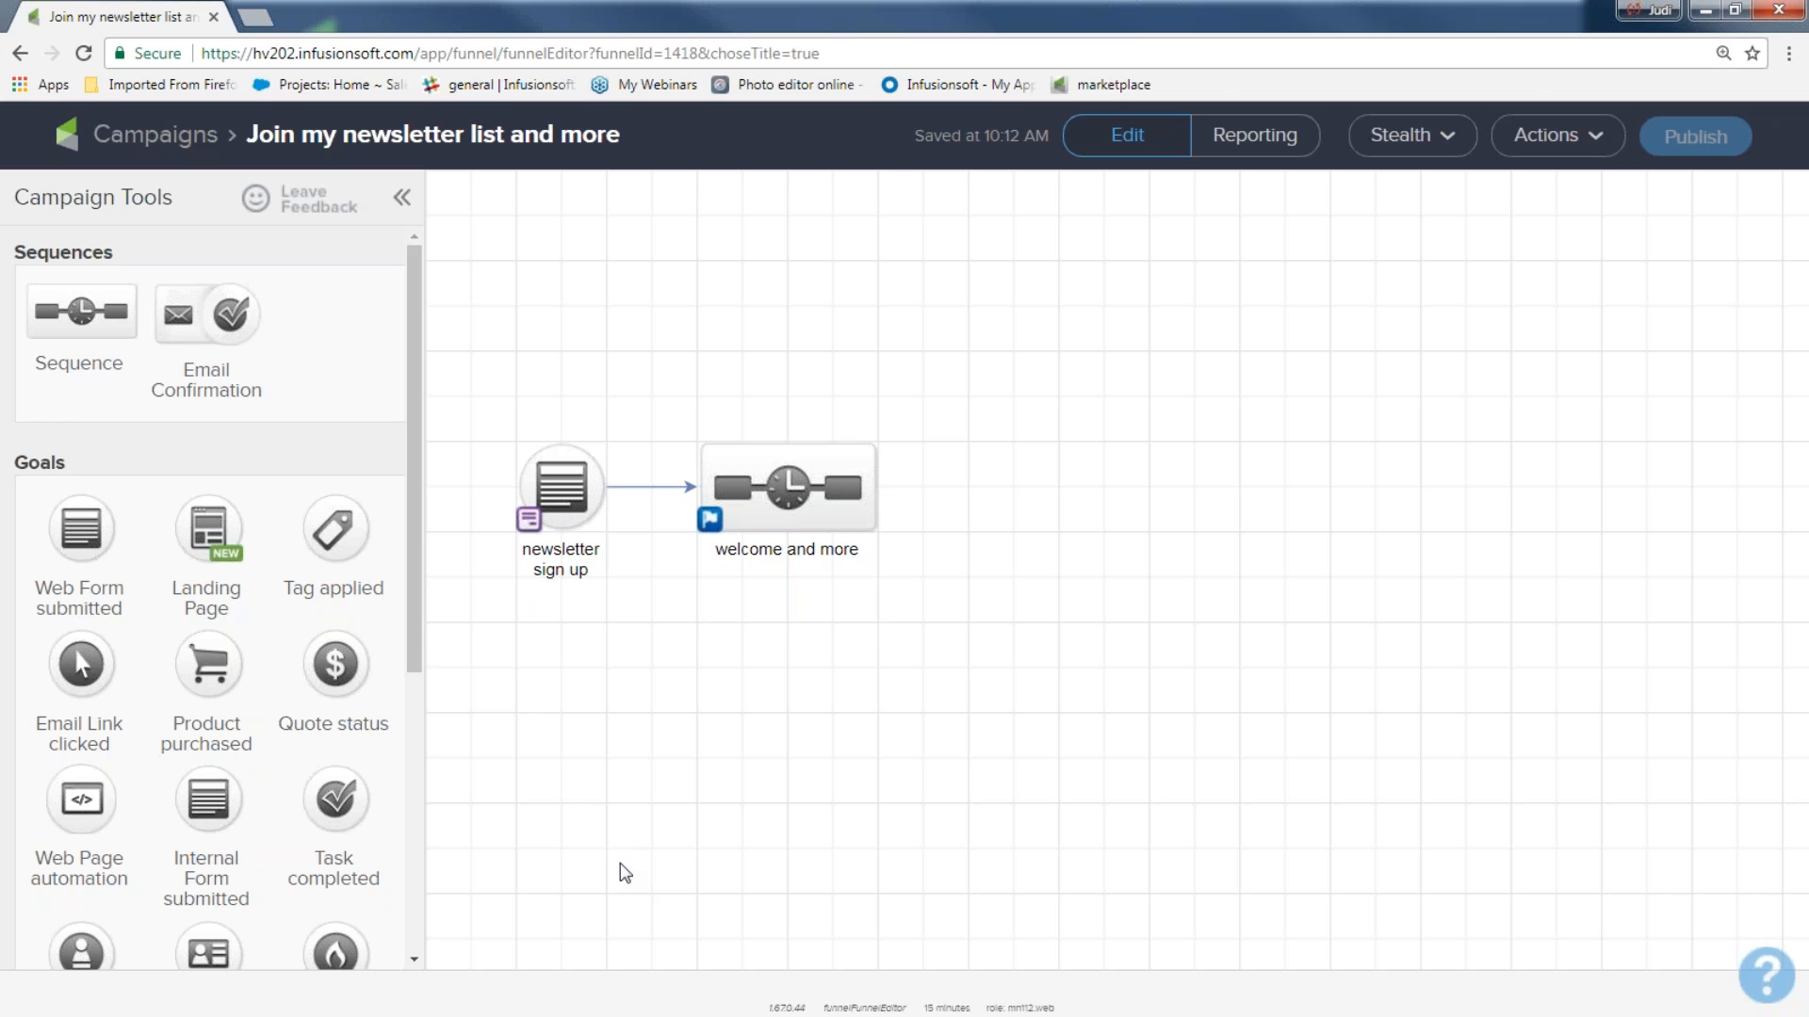
Open the newsletter sign up goal's web form for editing.
mouse_move(558, 509)
click(566, 485)
double_click(567, 485)
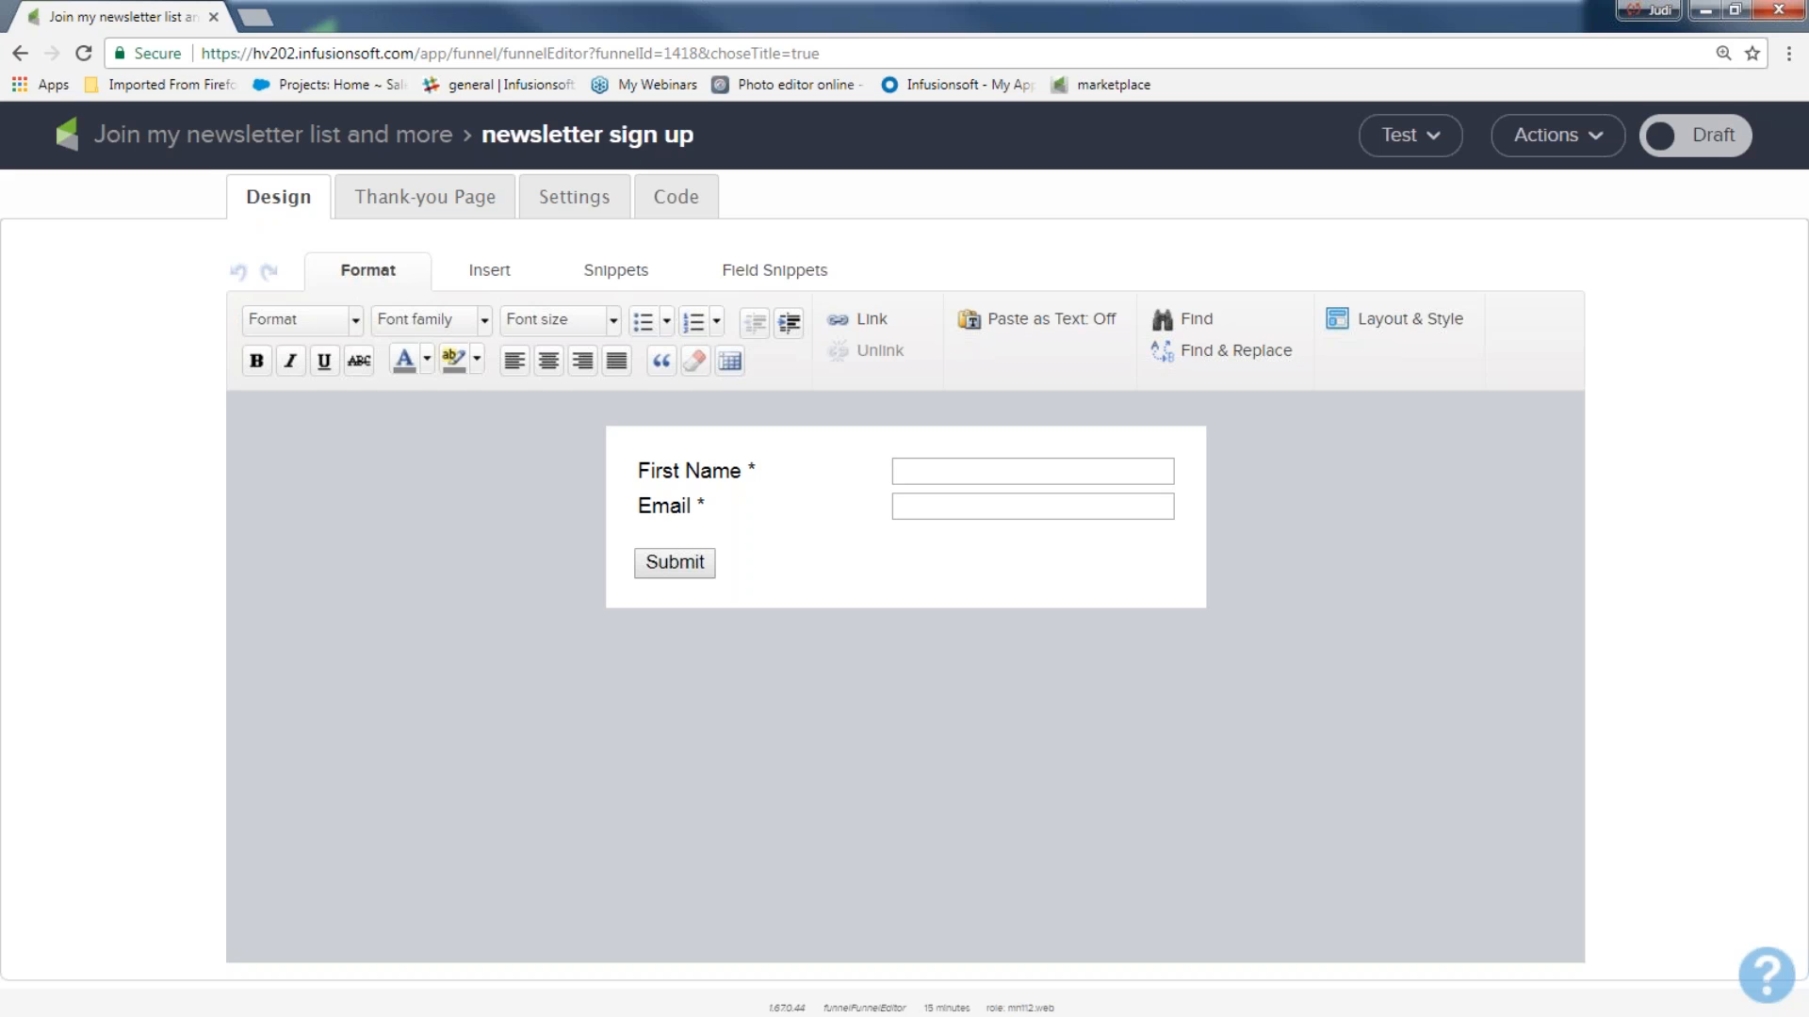
Insert a Title snippet above the First Name field with the text "Get my newsletter and more!!!".
click(621, 279)
drag(383, 347, 693, 450)
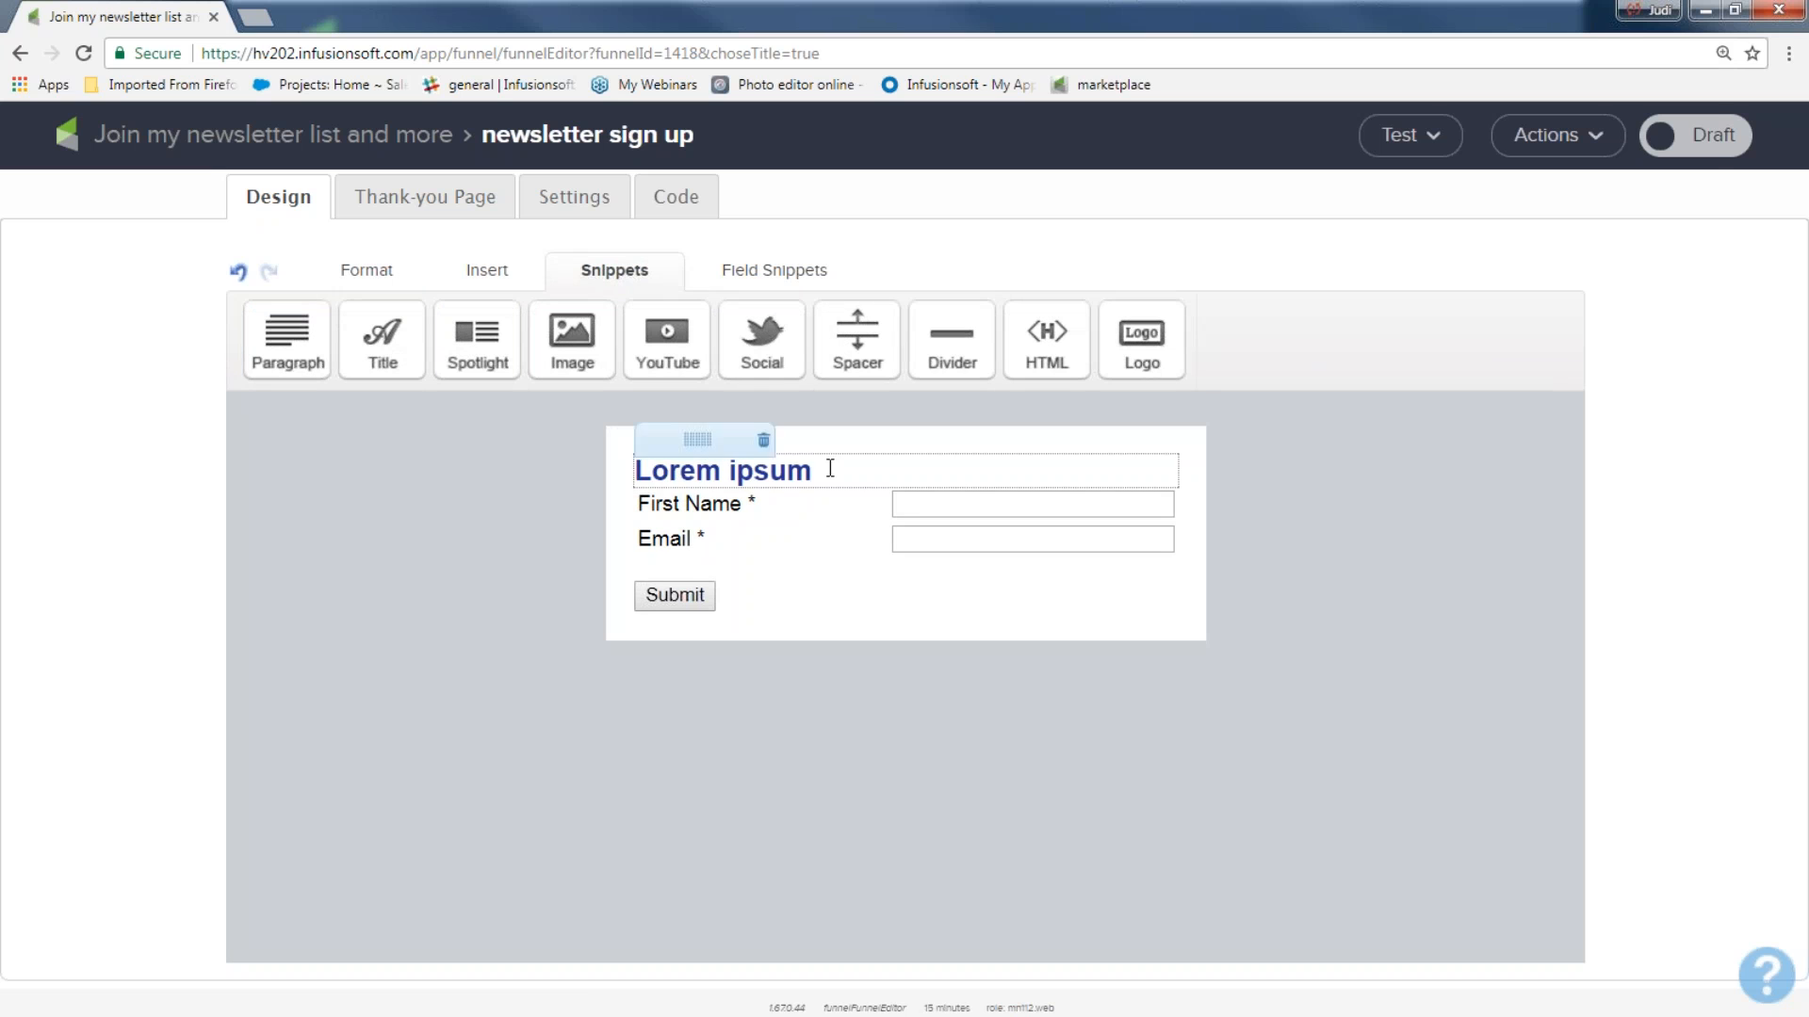
text(Get my newsletter and more!!!)
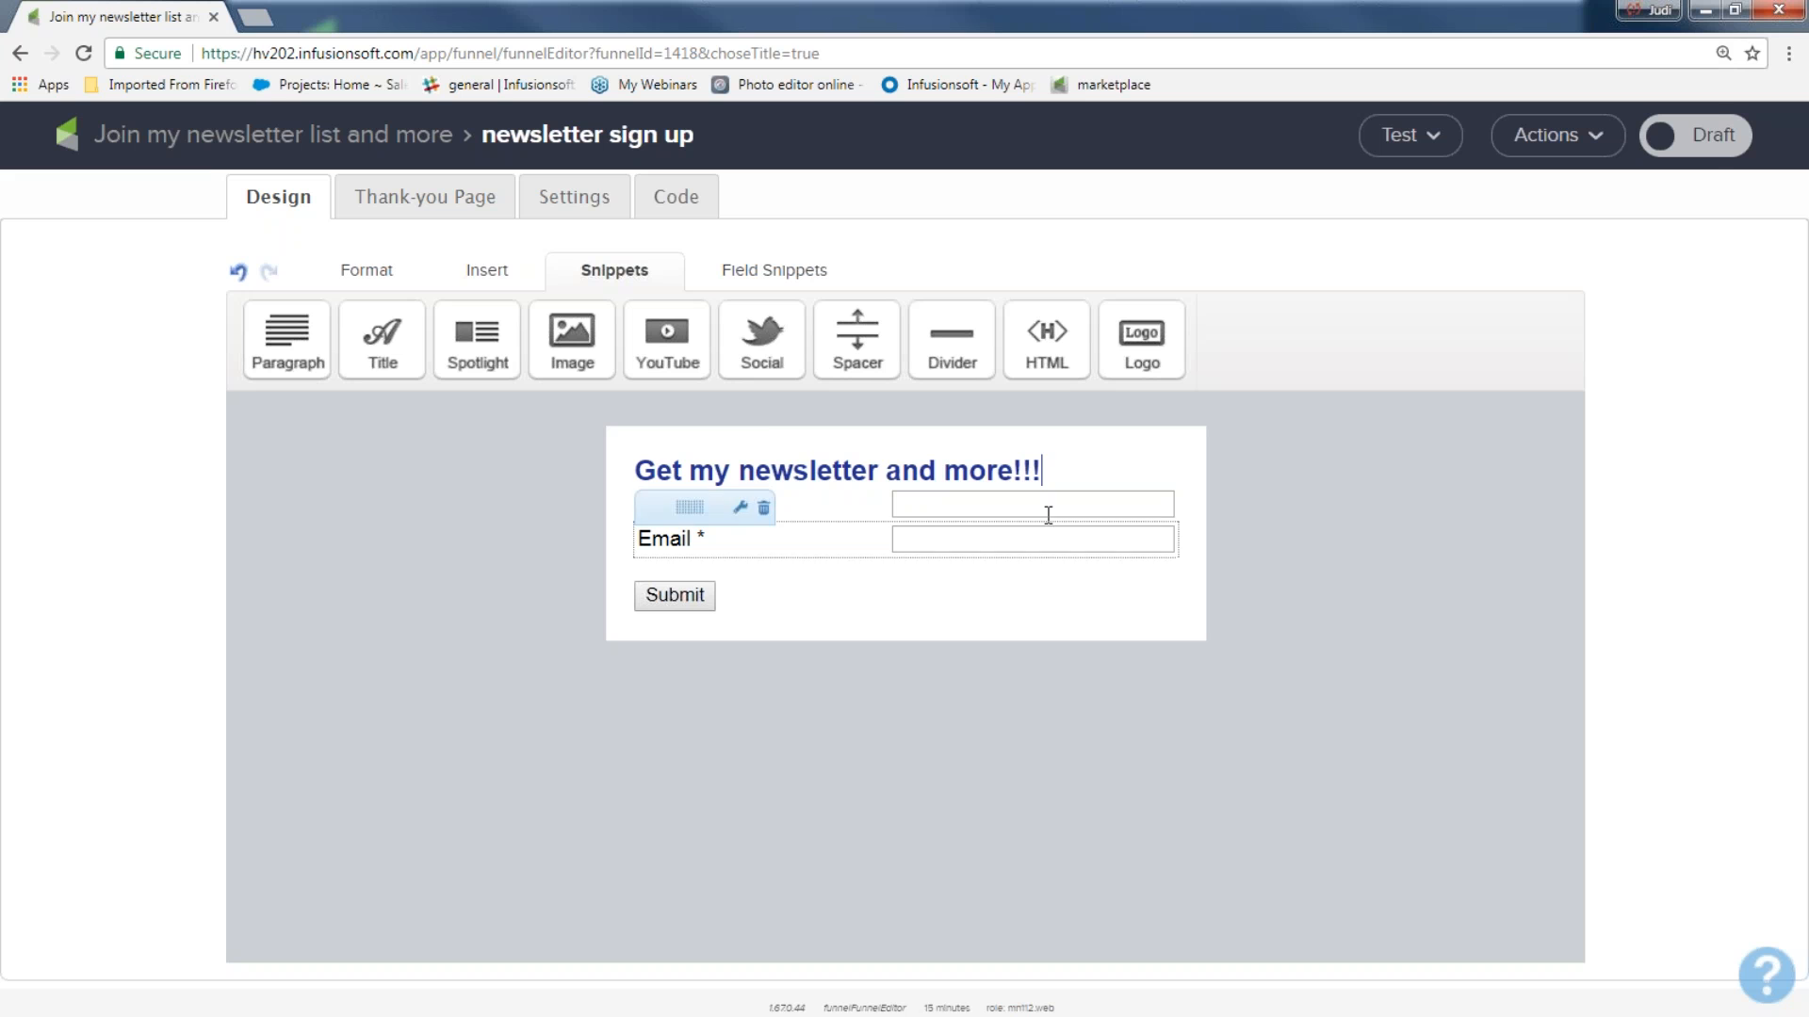
Change the font color of the "Get my newsletter and more!!!" title to dark teal.
drag(1080, 470, 630, 471)
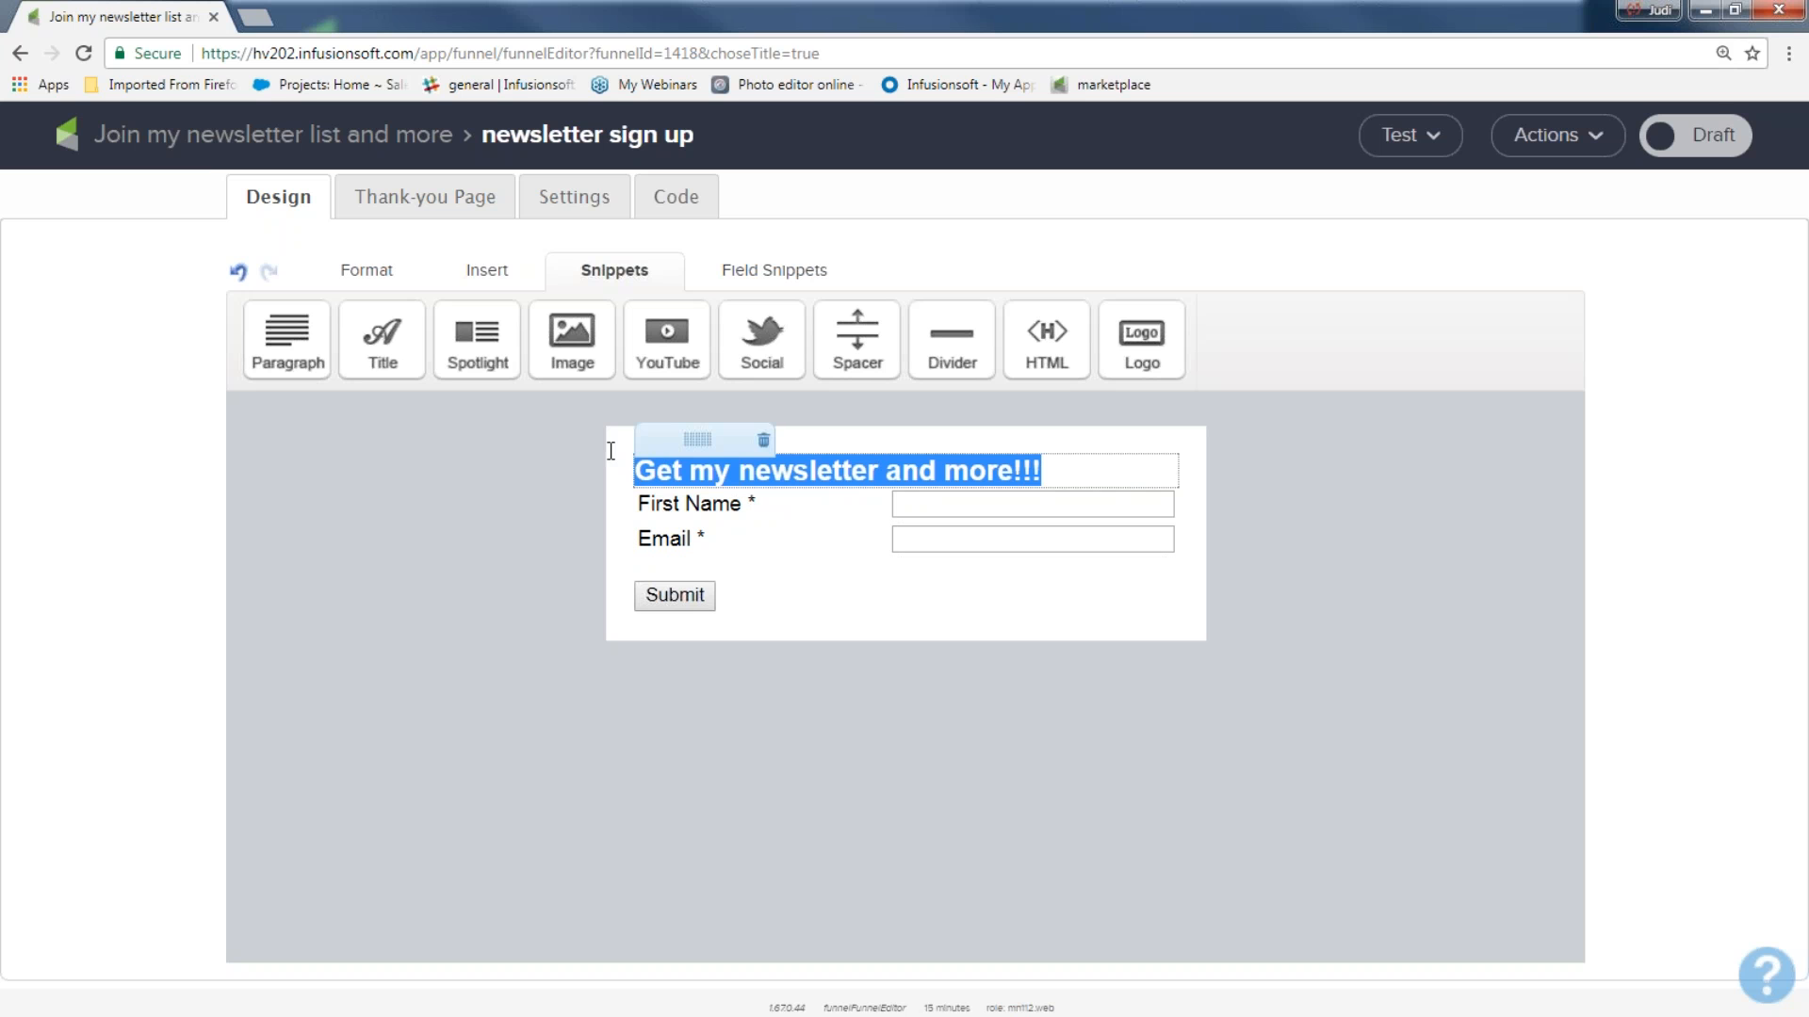
click(382, 277)
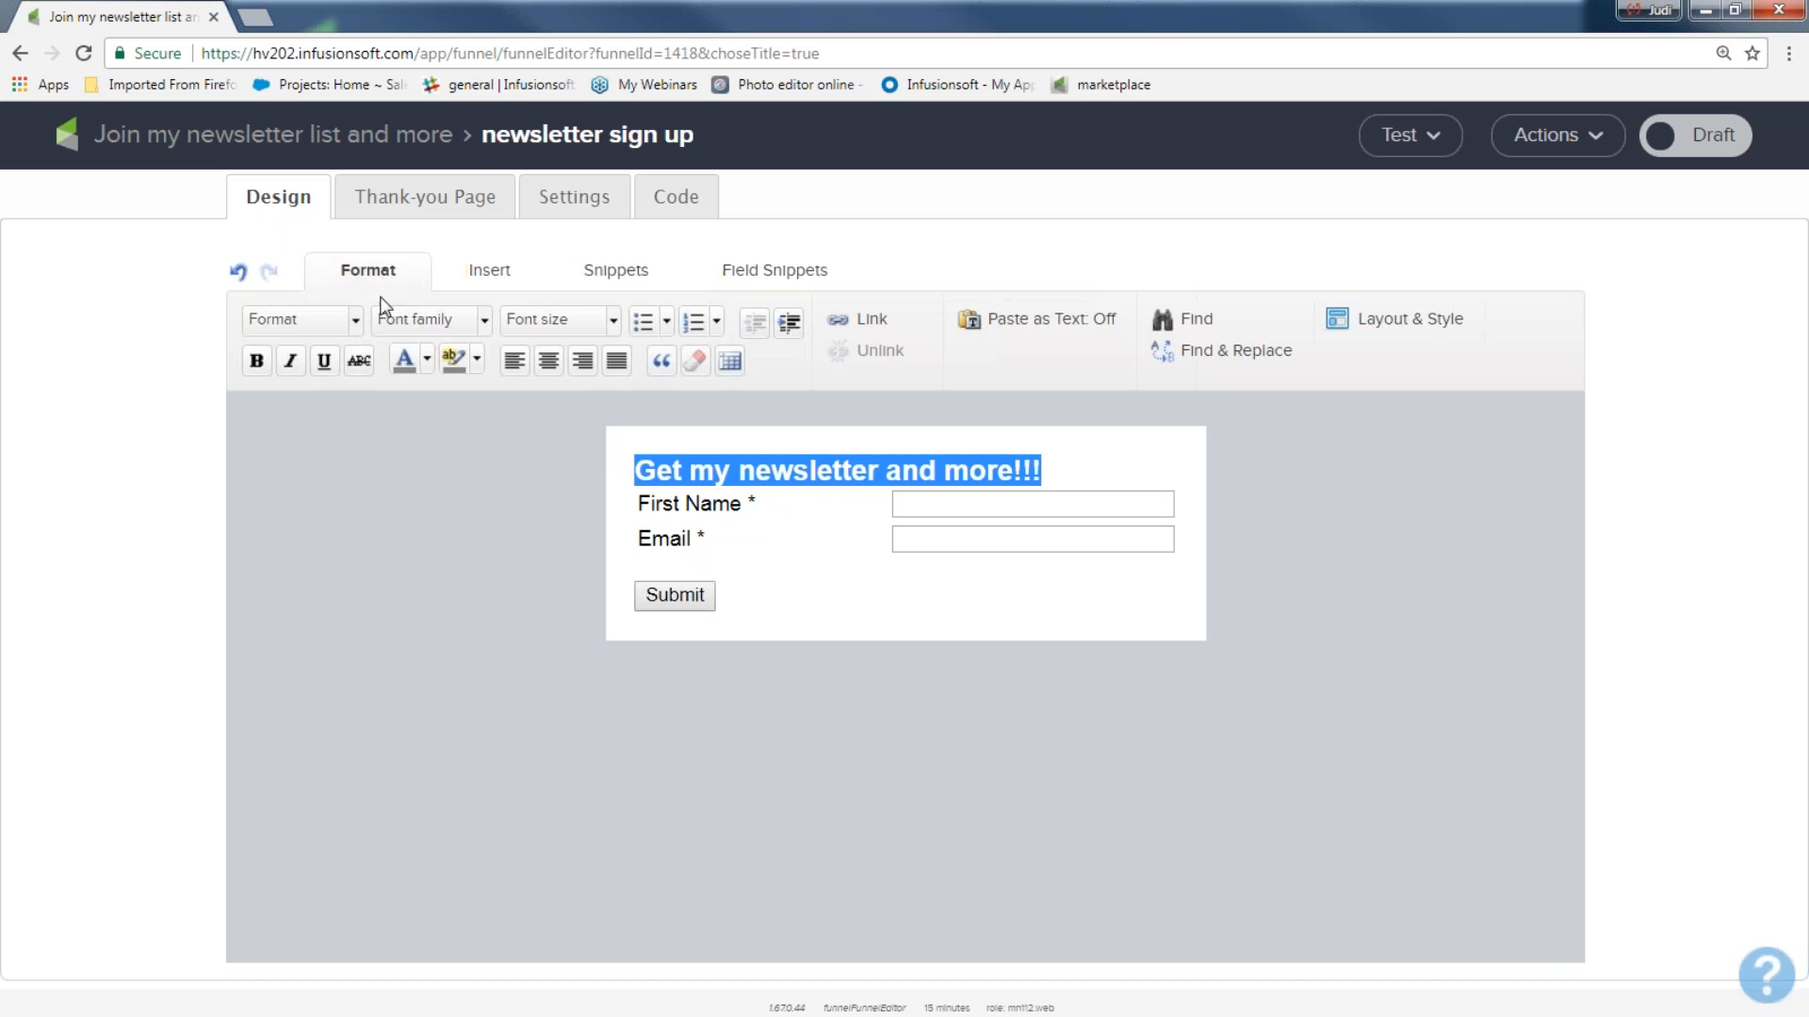
click(427, 359)
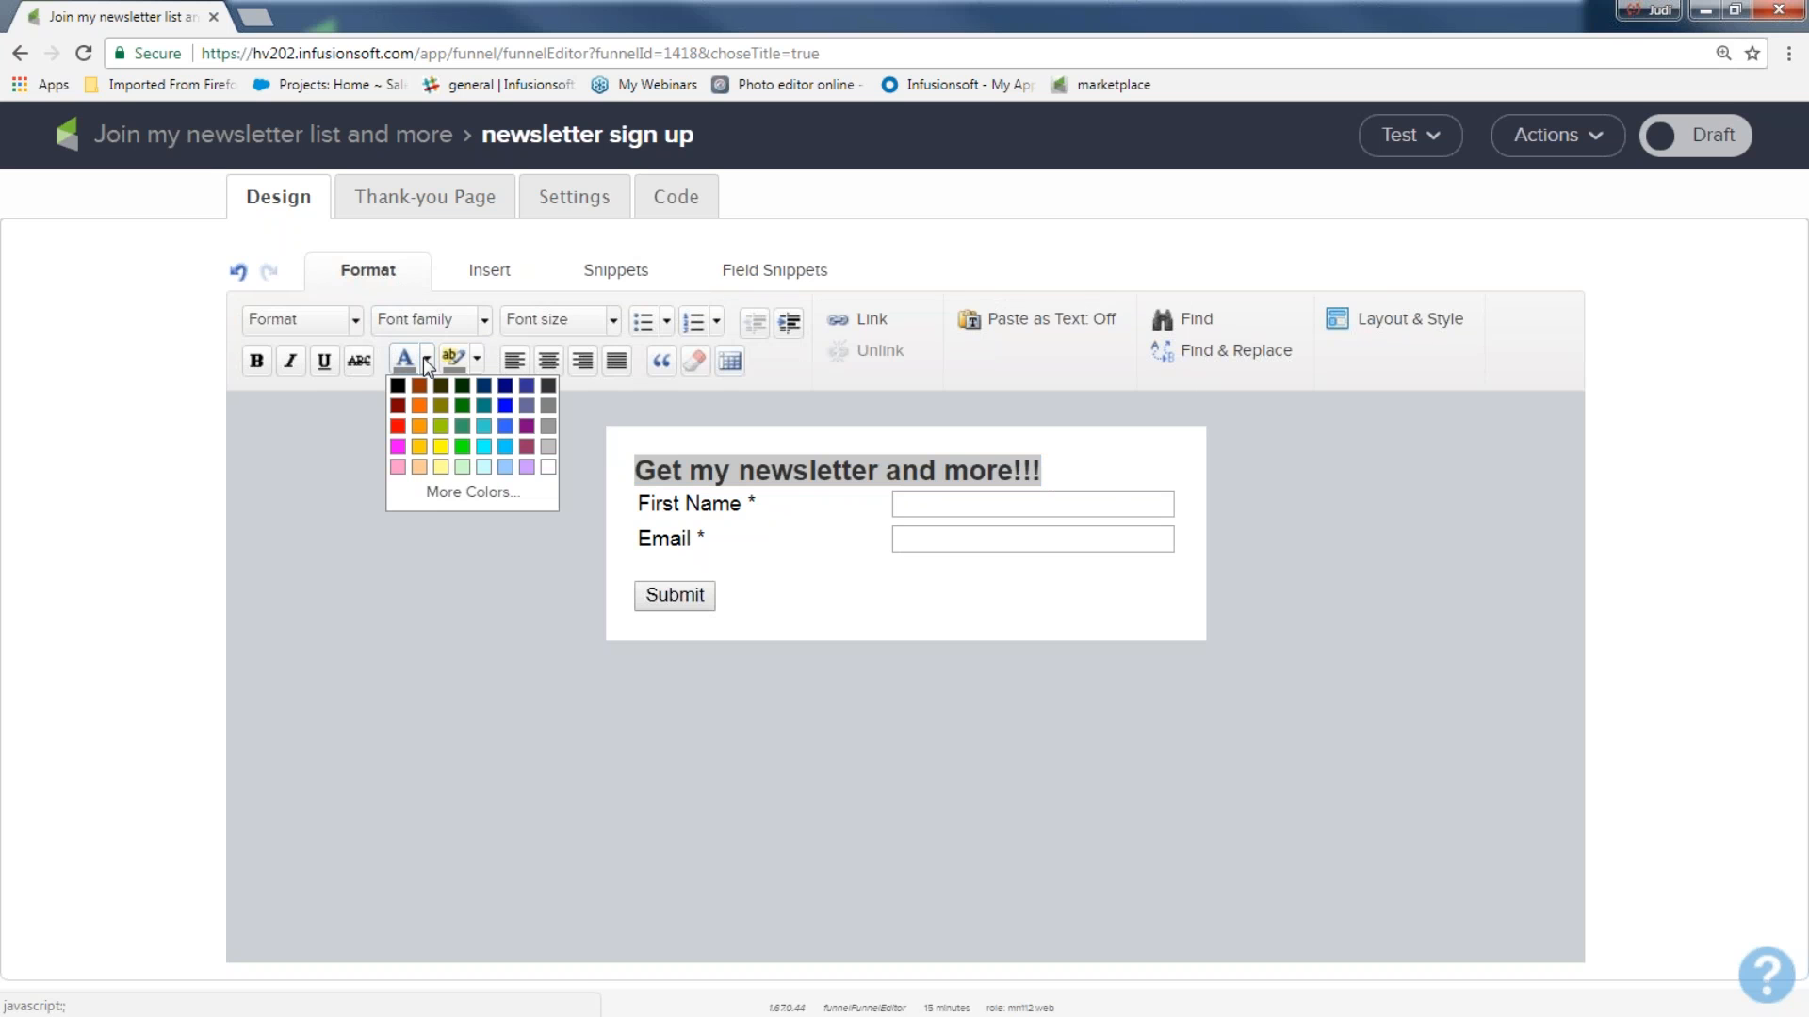
click(482, 406)
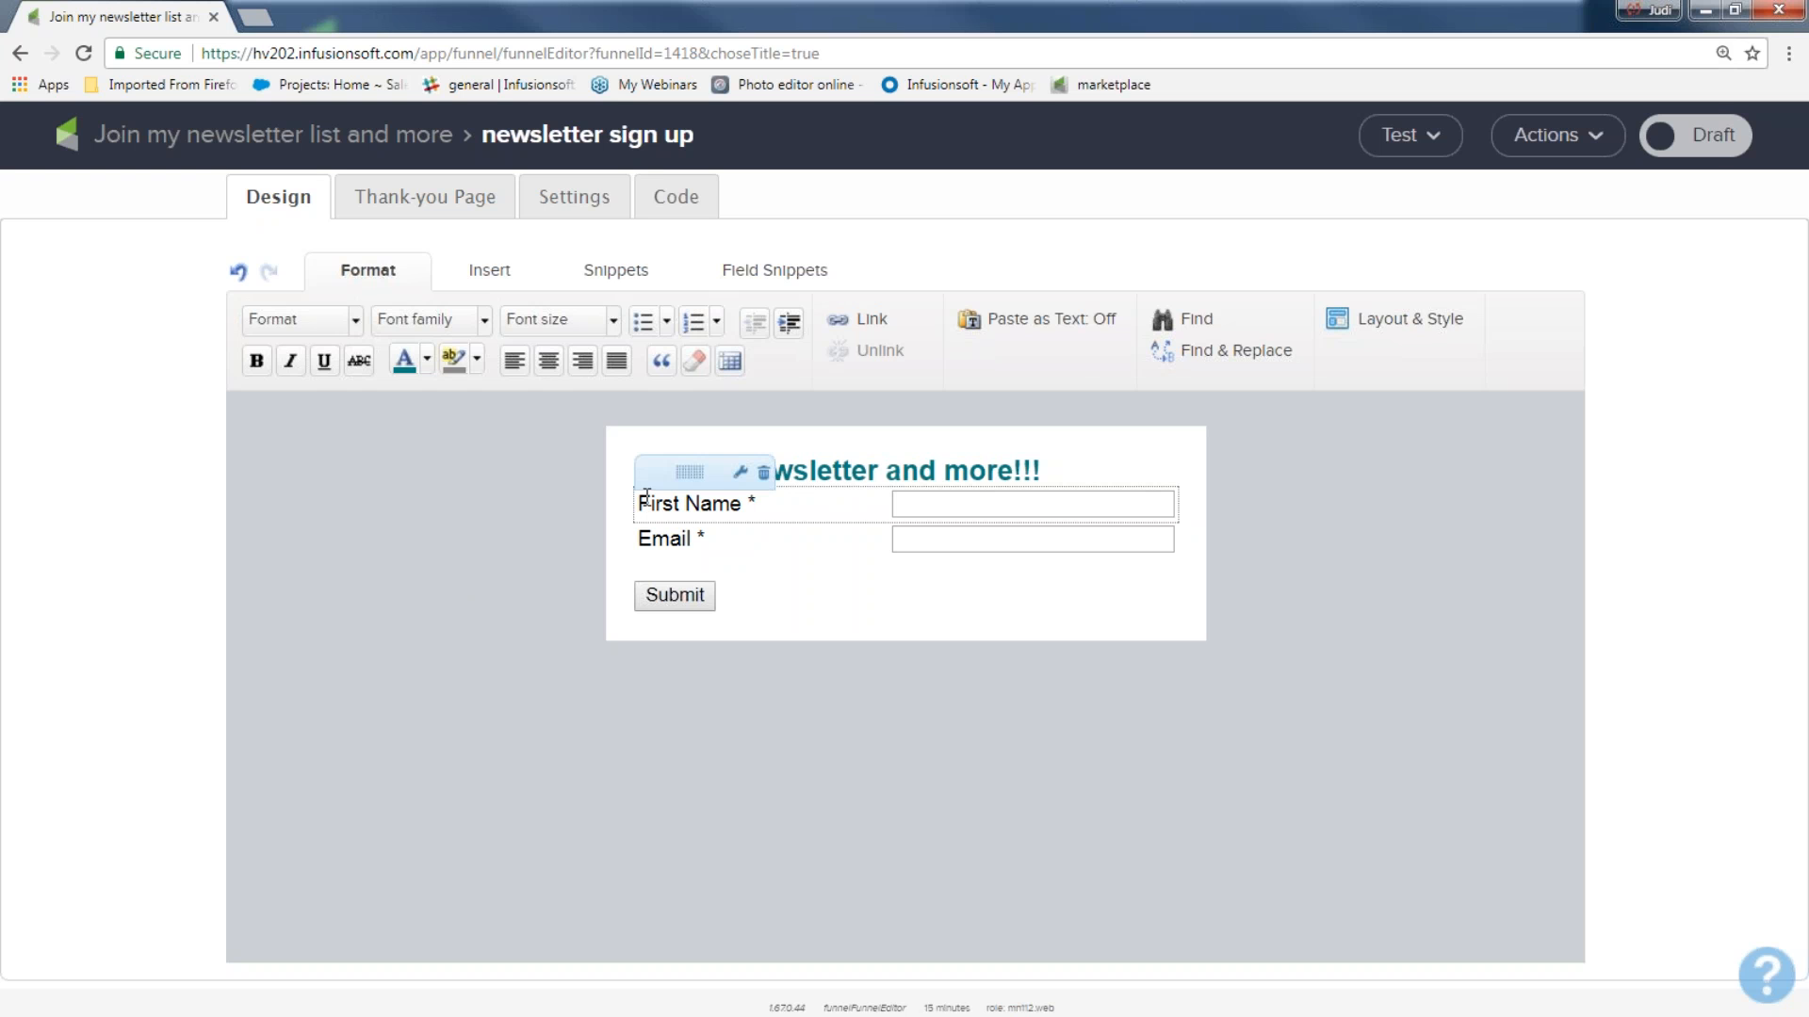
Insert a 15 px Spacer snippet between the title and the First Name field.
click(616, 275)
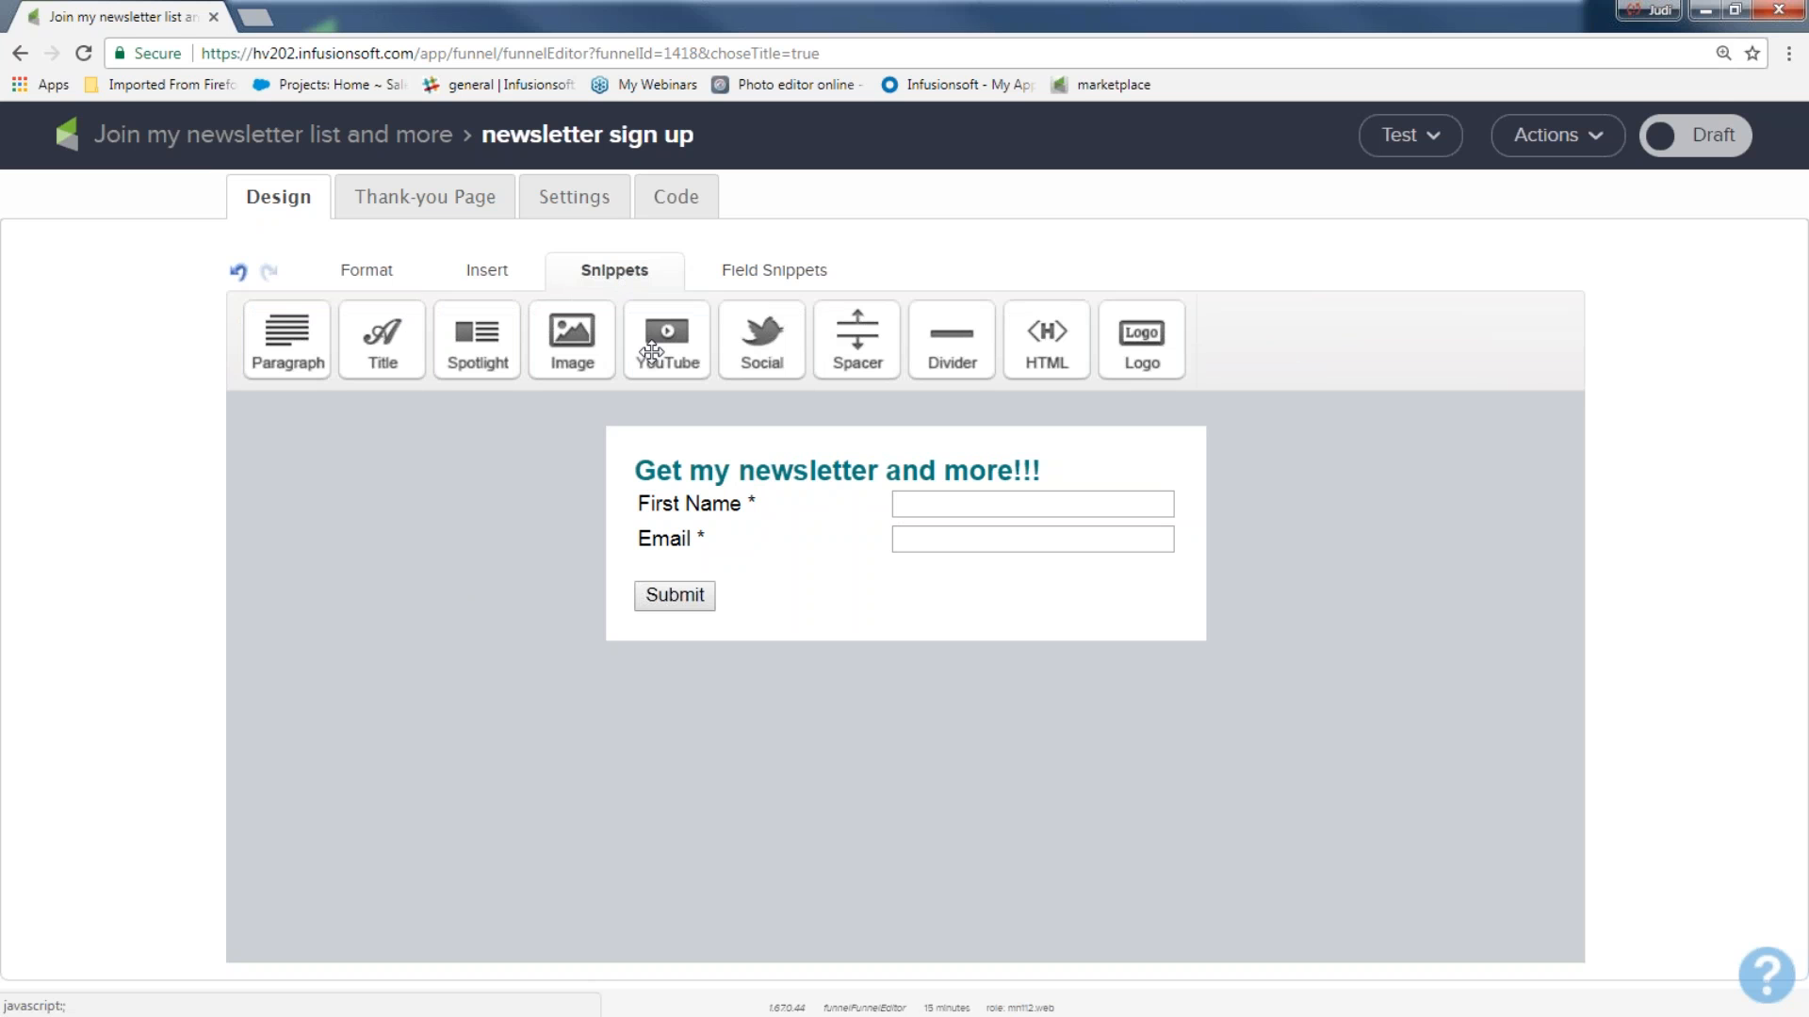
drag(856, 330, 766, 492)
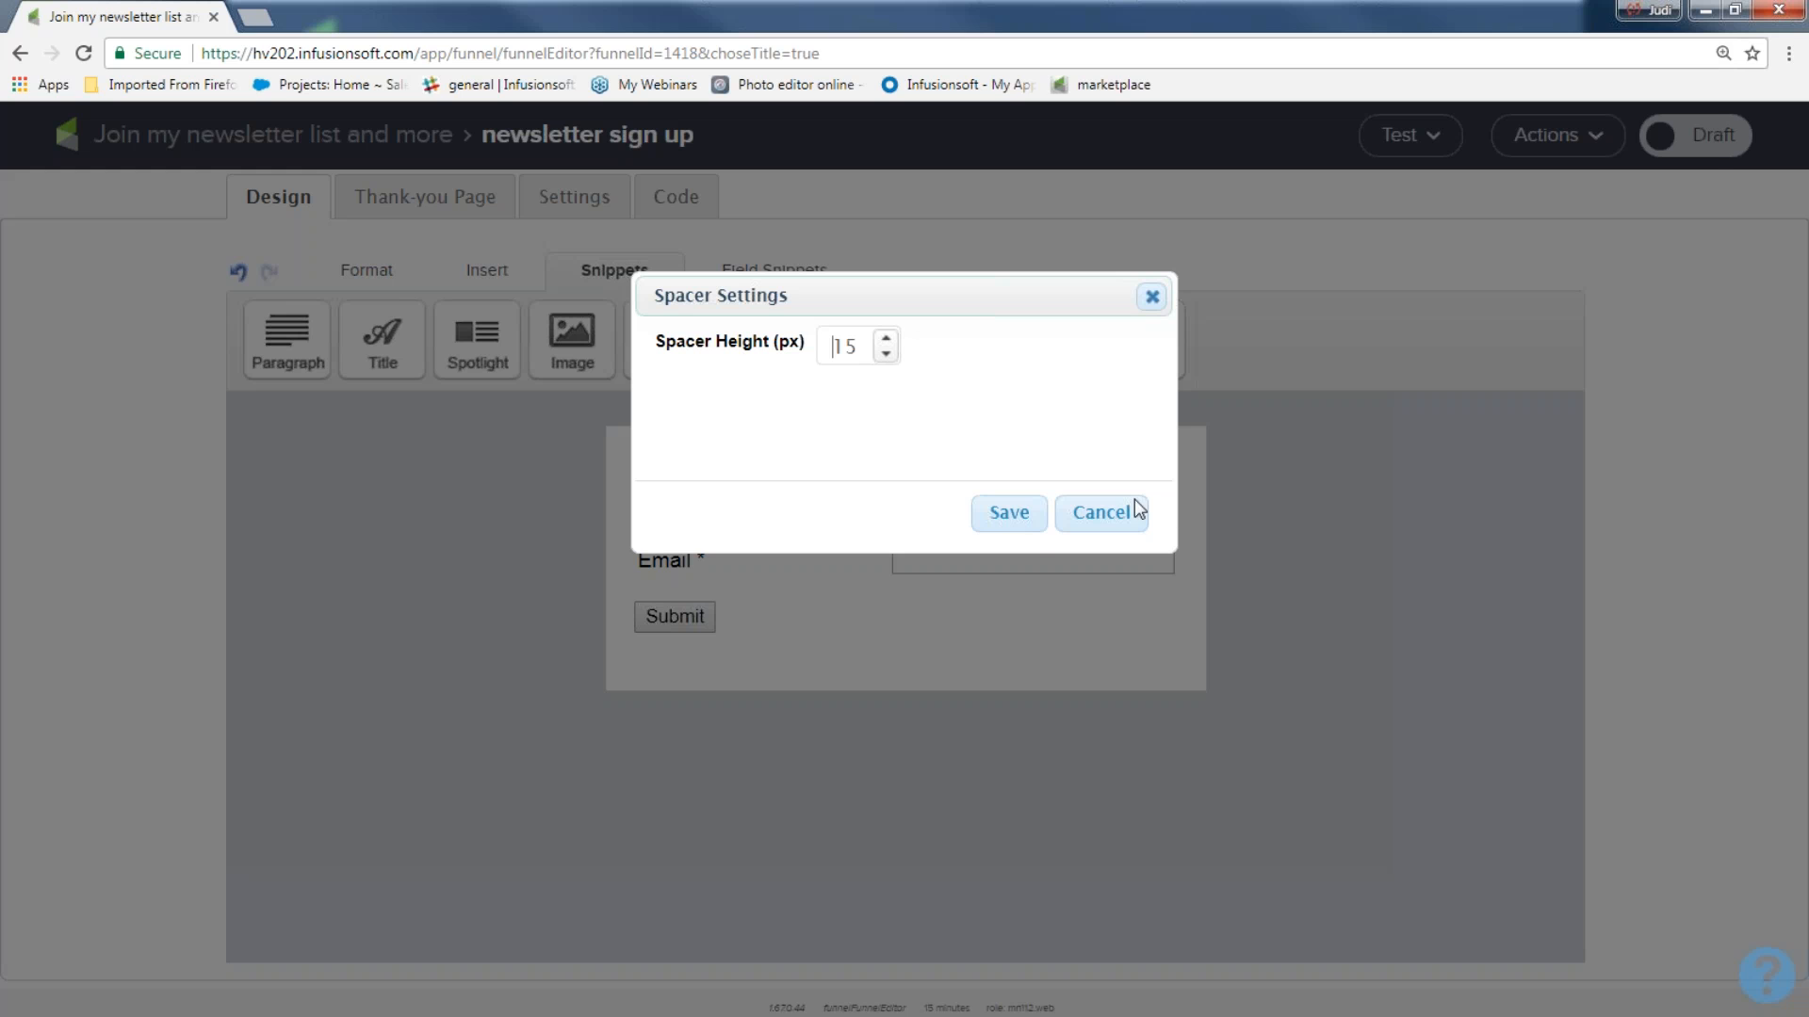
click(1030, 520)
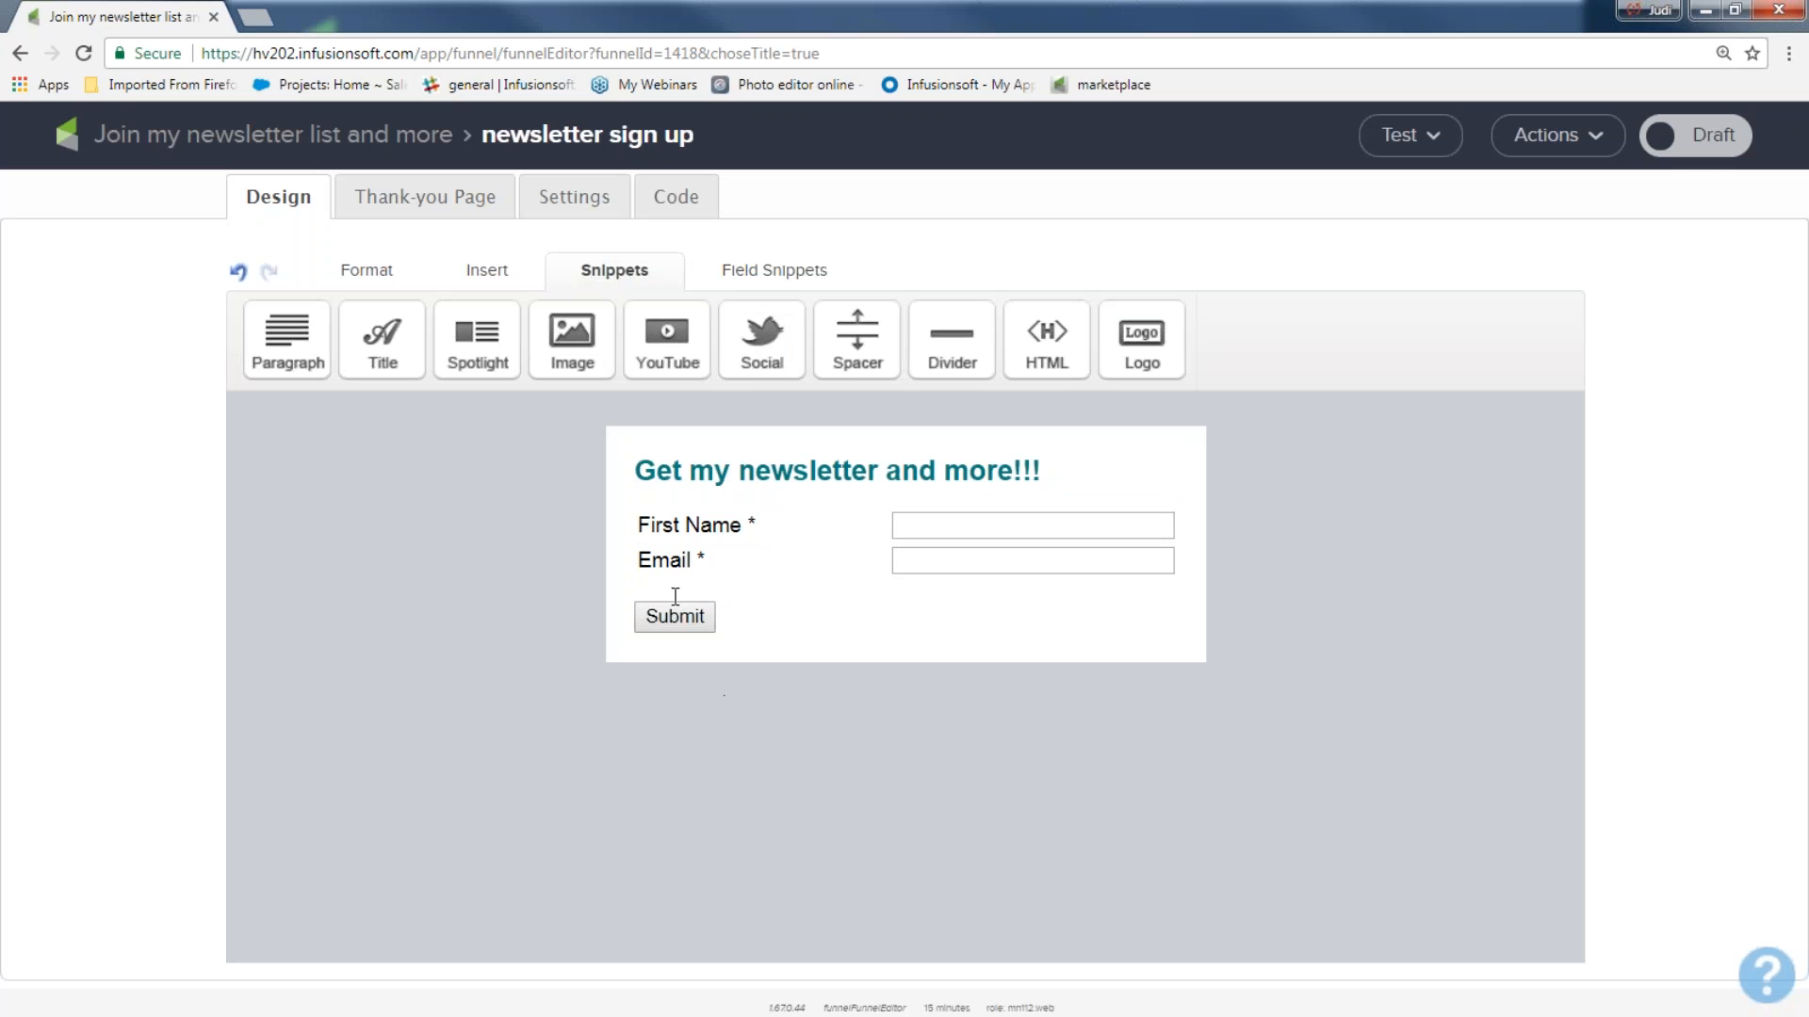
Add Last Name to the form's name field settings and save them.
mouse_move(687, 526)
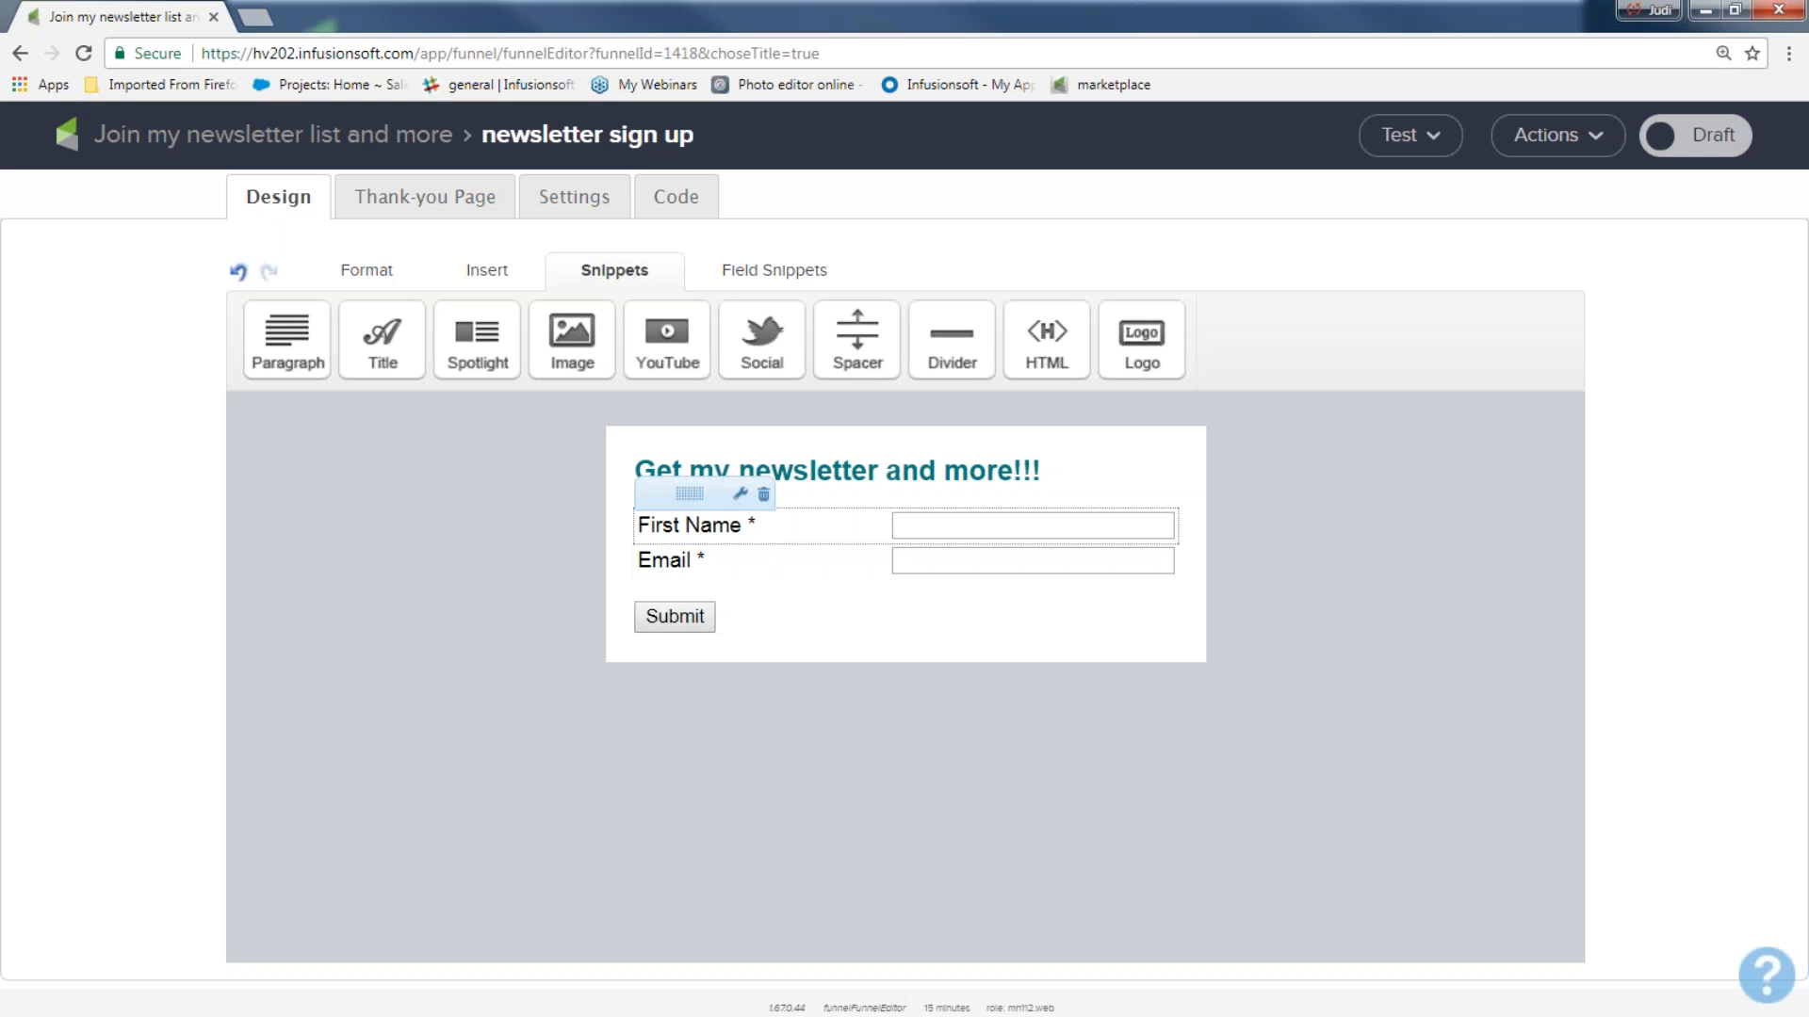
double_click(701, 534)
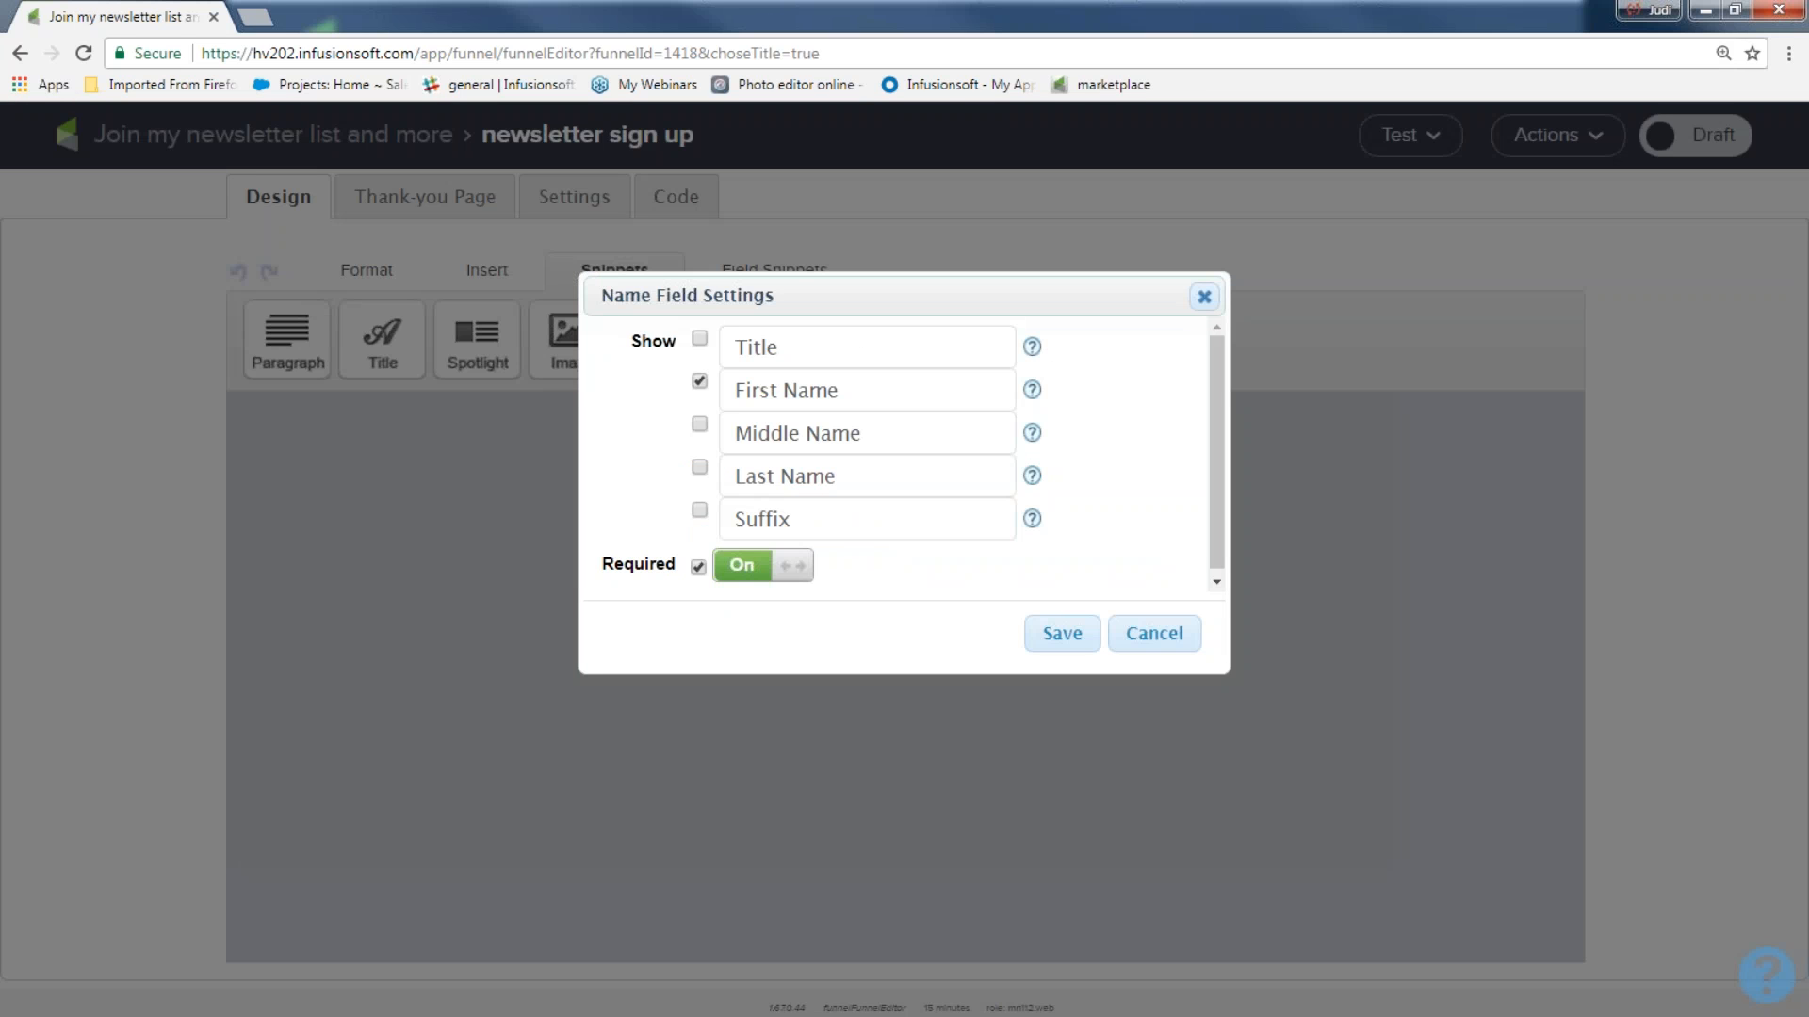
click(698, 467)
click(1067, 637)
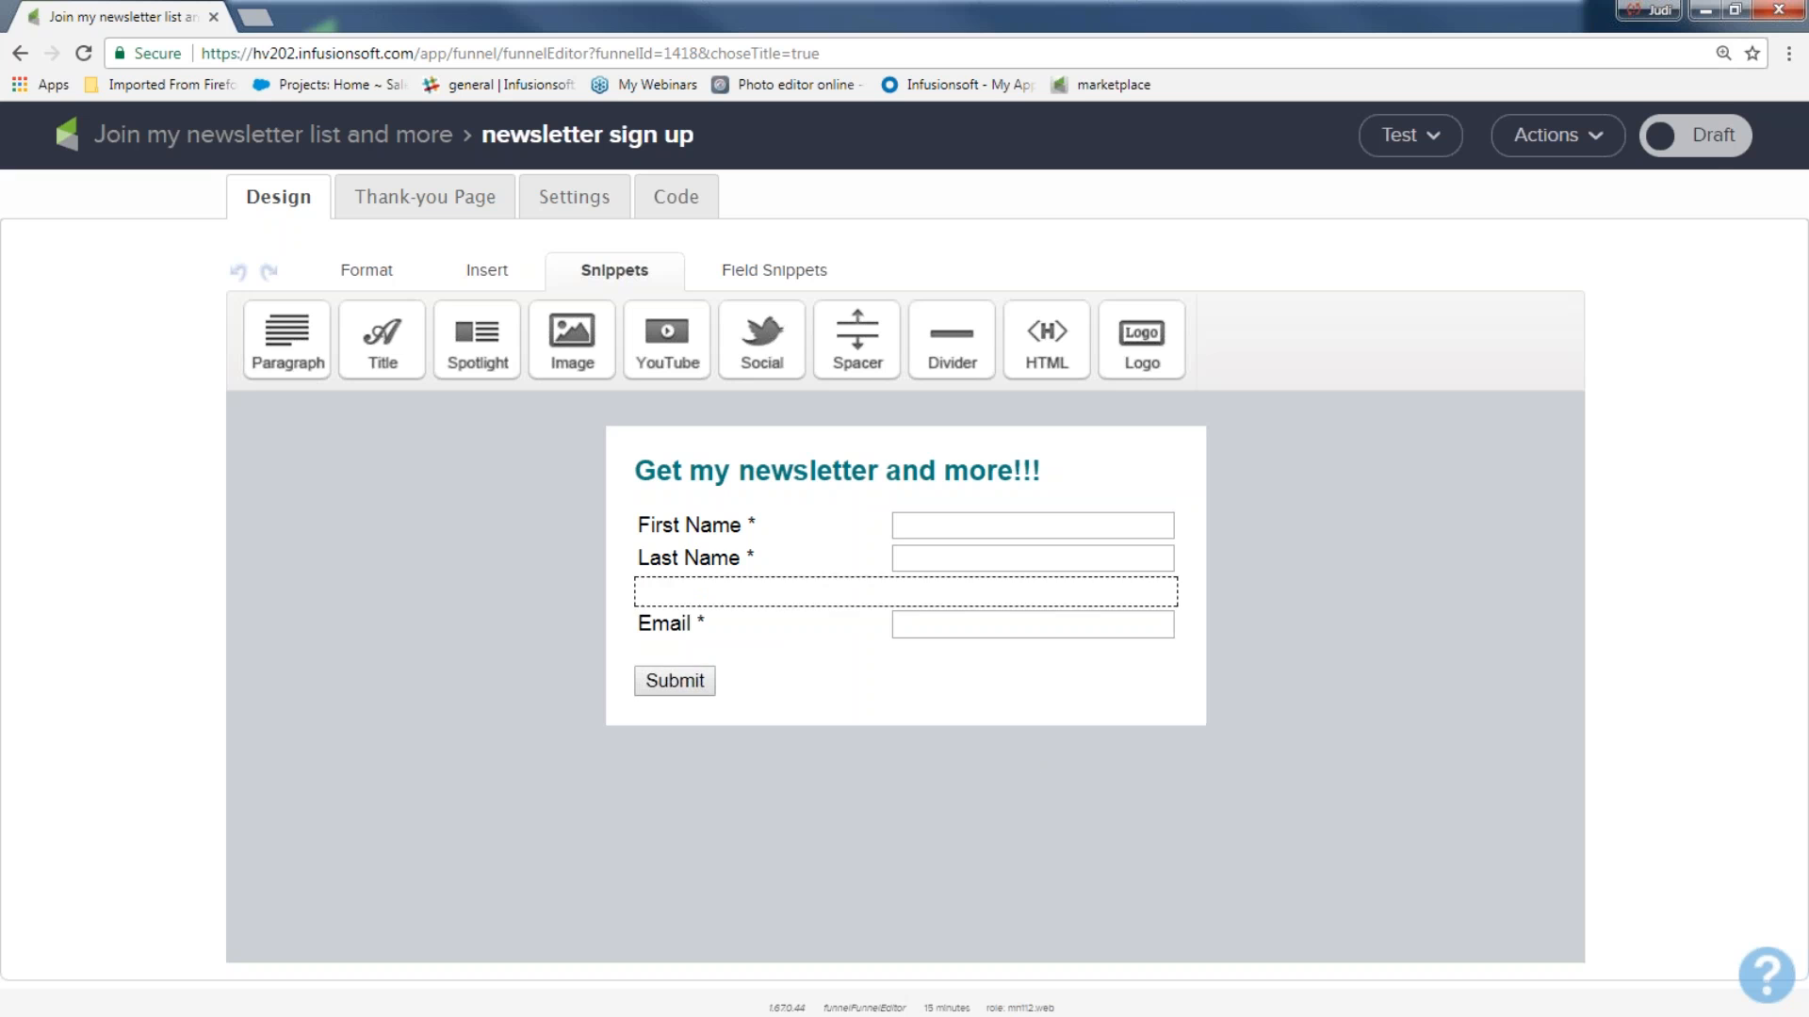
Insert an Image snippet above the title, using the image infusionsoft_hearts.png.
drag(574, 347, 682, 441)
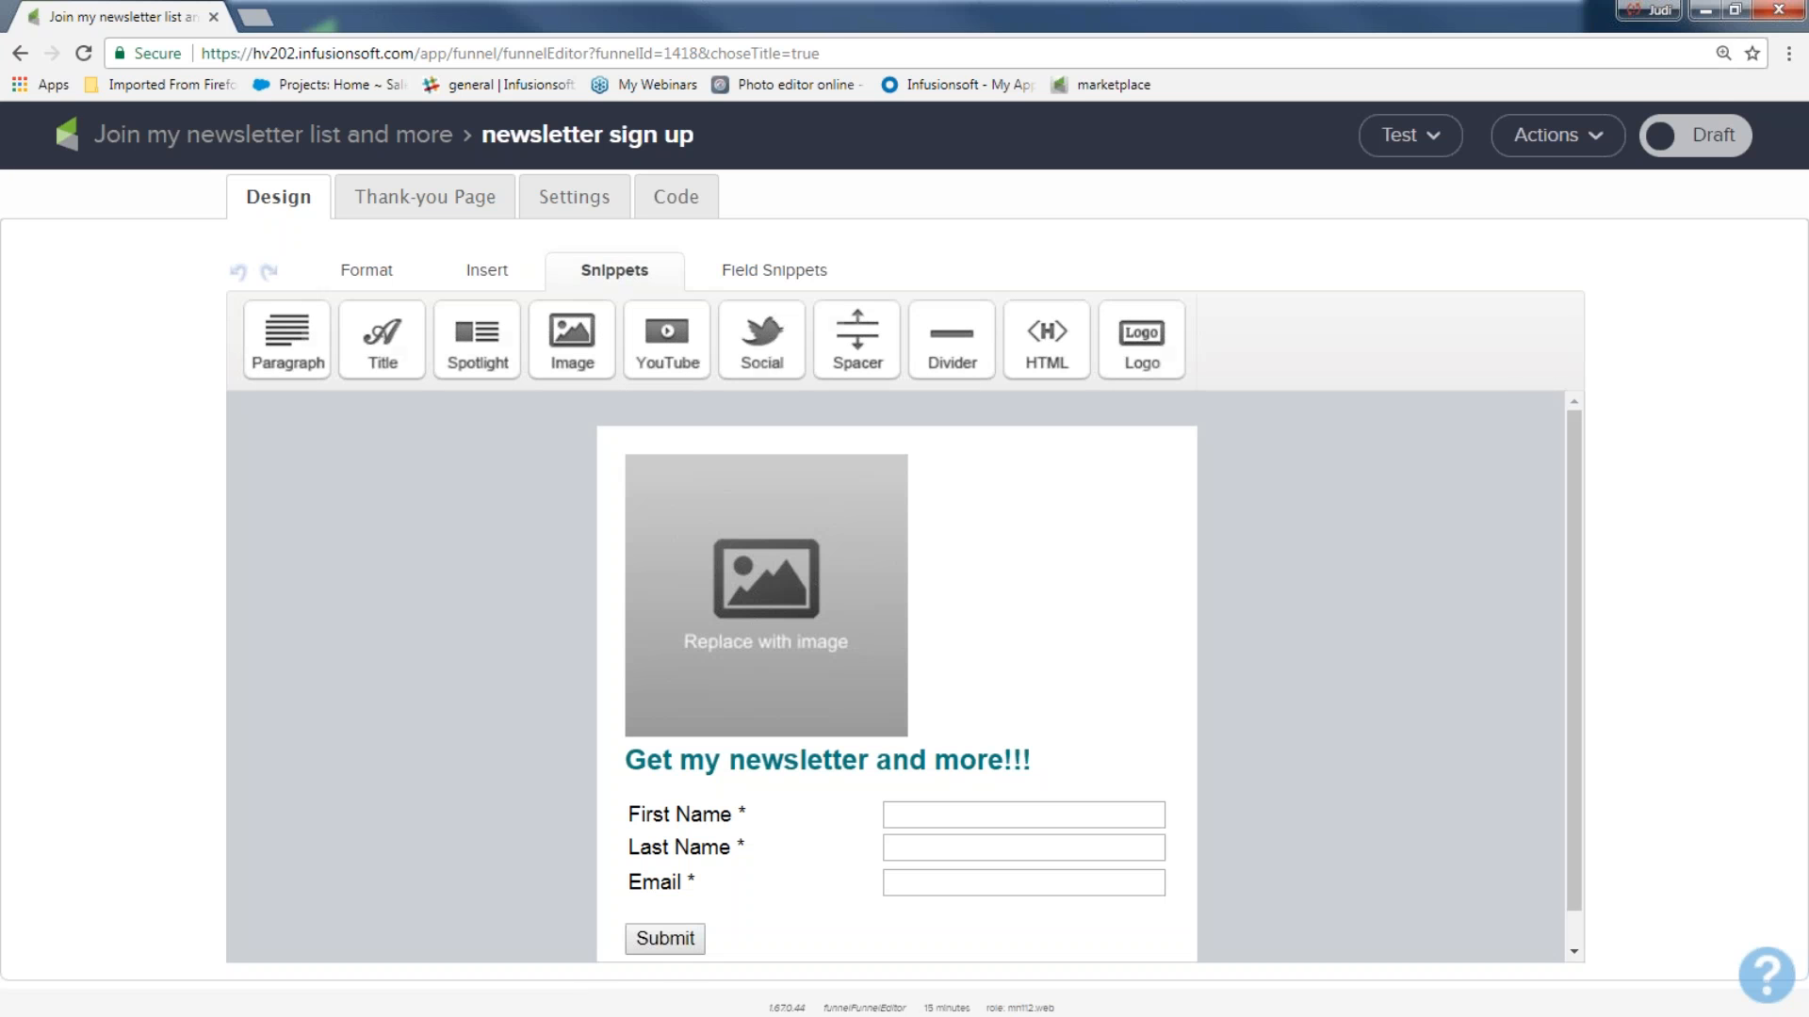
click(687, 499)
click(879, 411)
scroll(815, 664, down, 15)
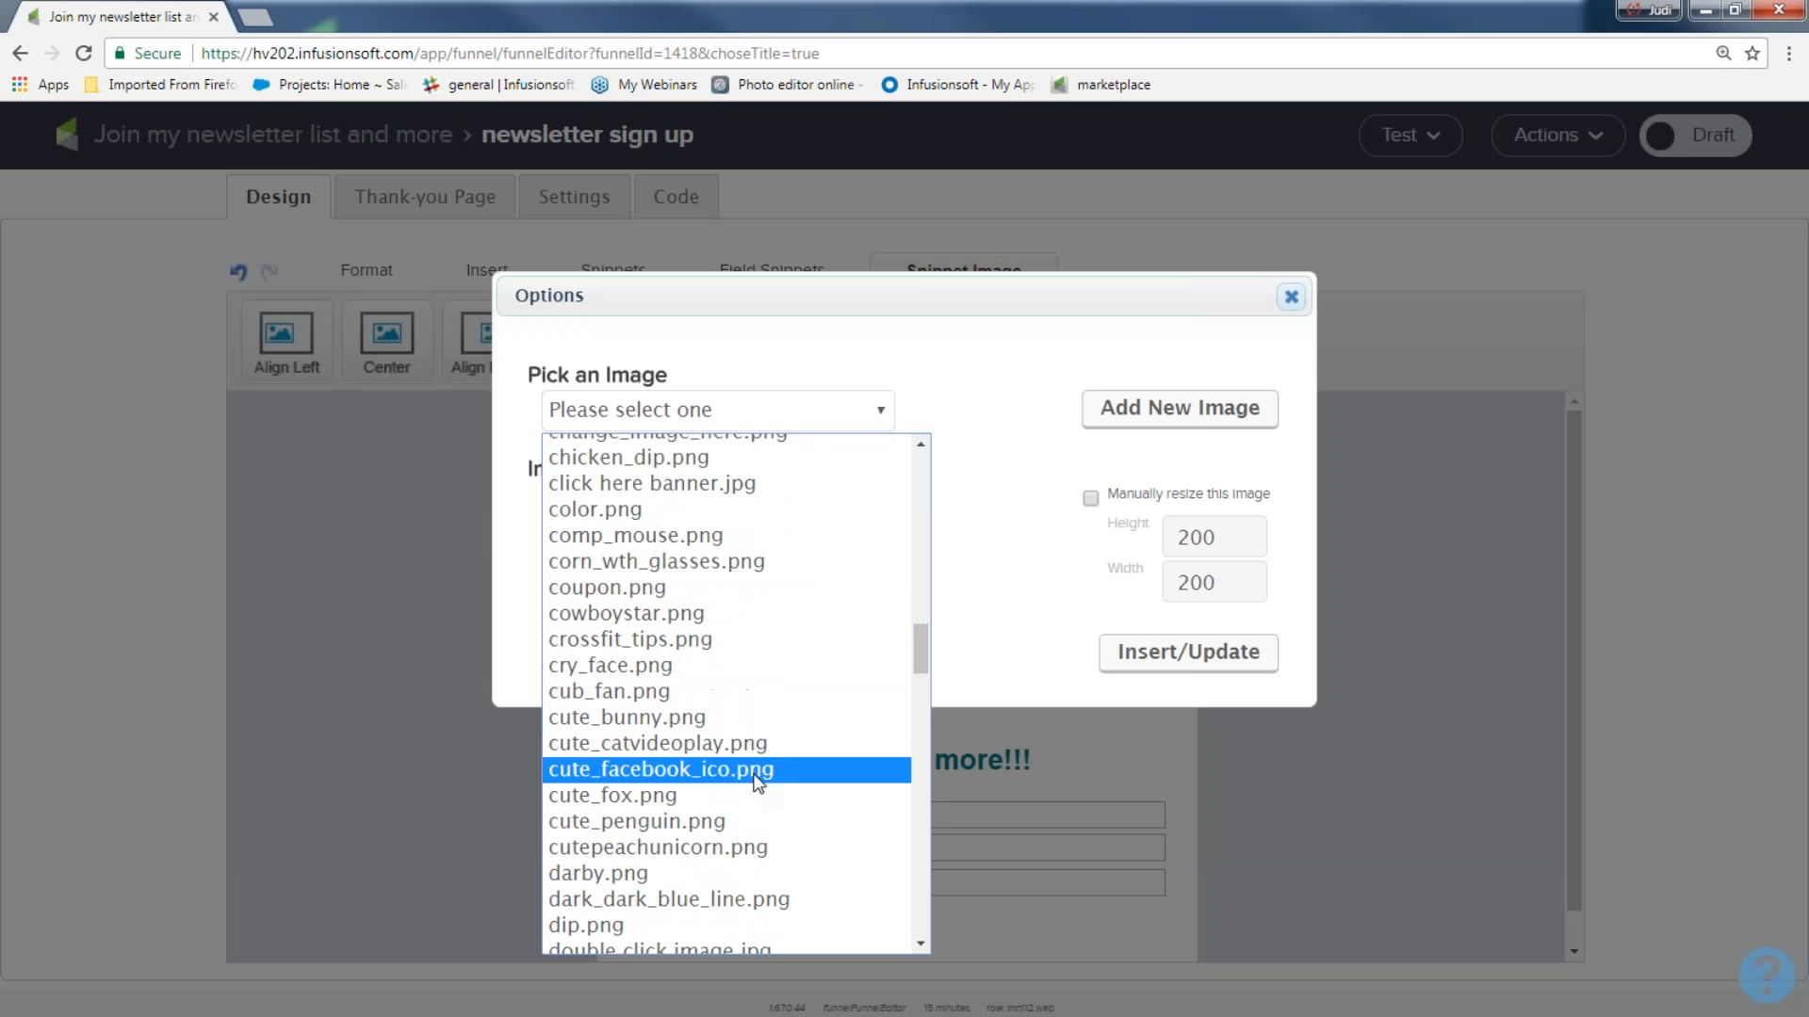
scroll(759, 783, down, 7)
scroll(758, 783, down, 8)
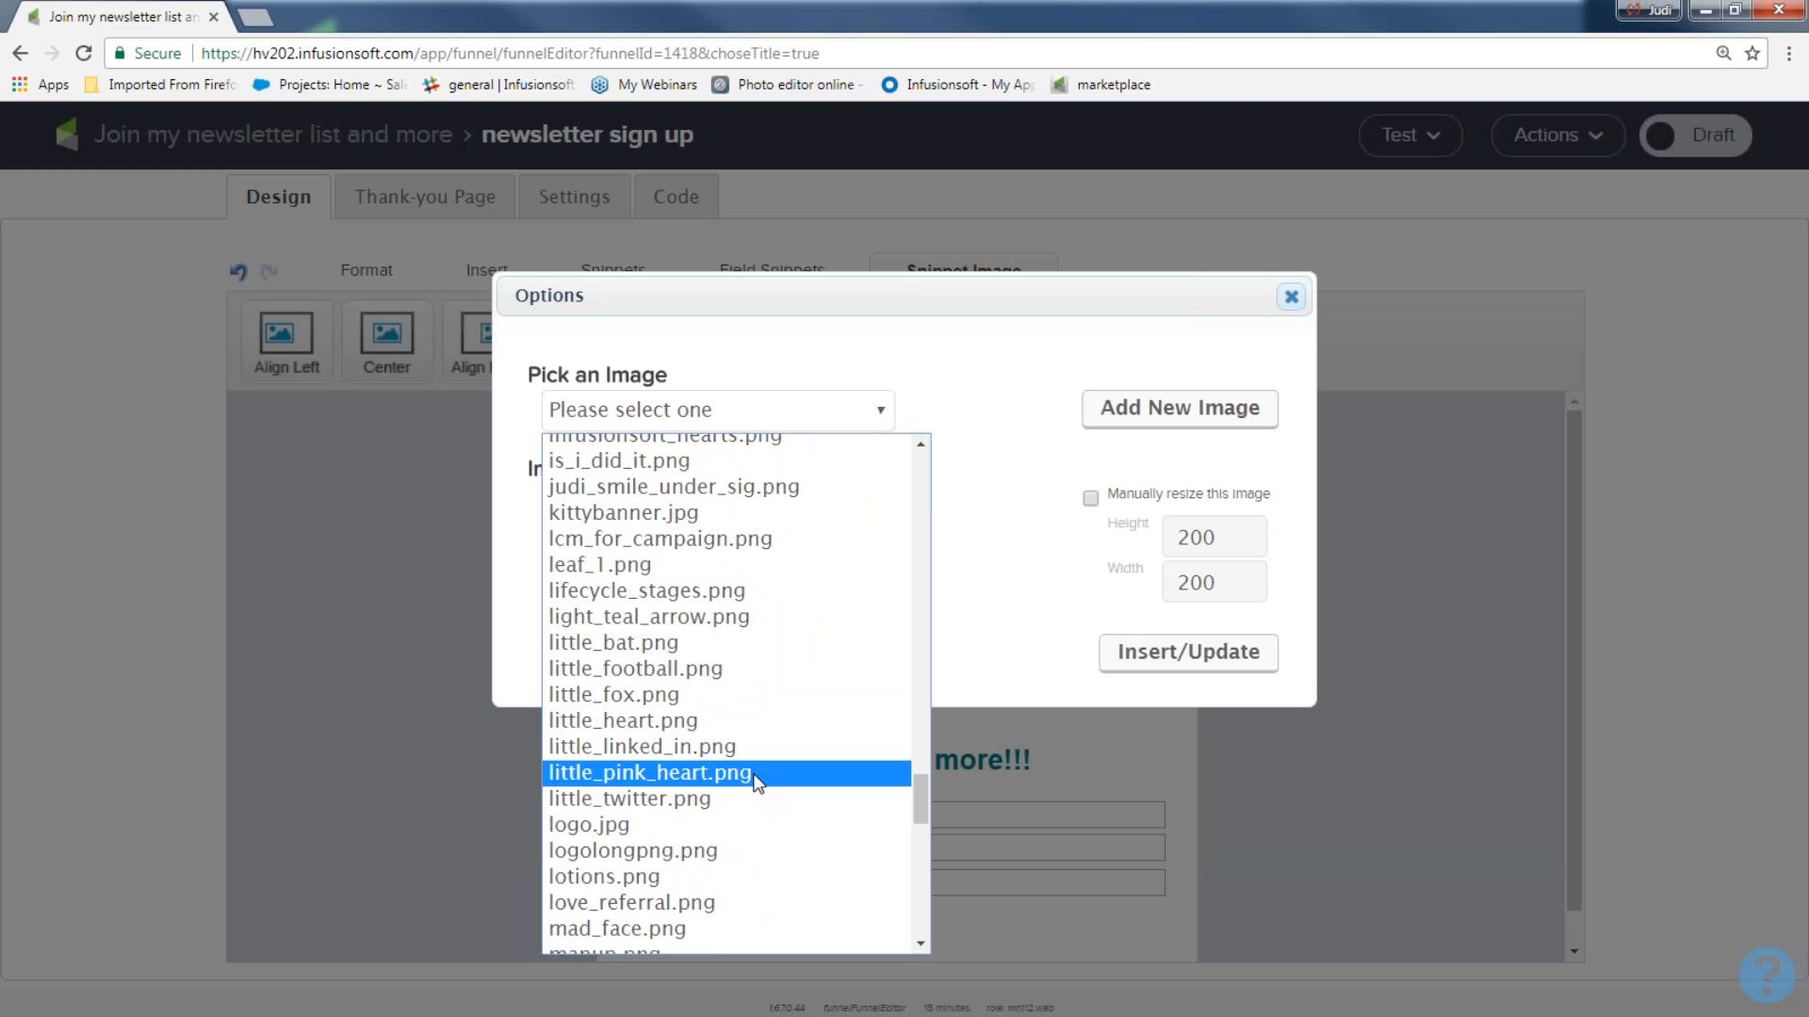
scroll(756, 782, down, 9)
scroll(755, 783, up, 14)
scroll(757, 782, up, 8)
scroll(776, 778, down, 5)
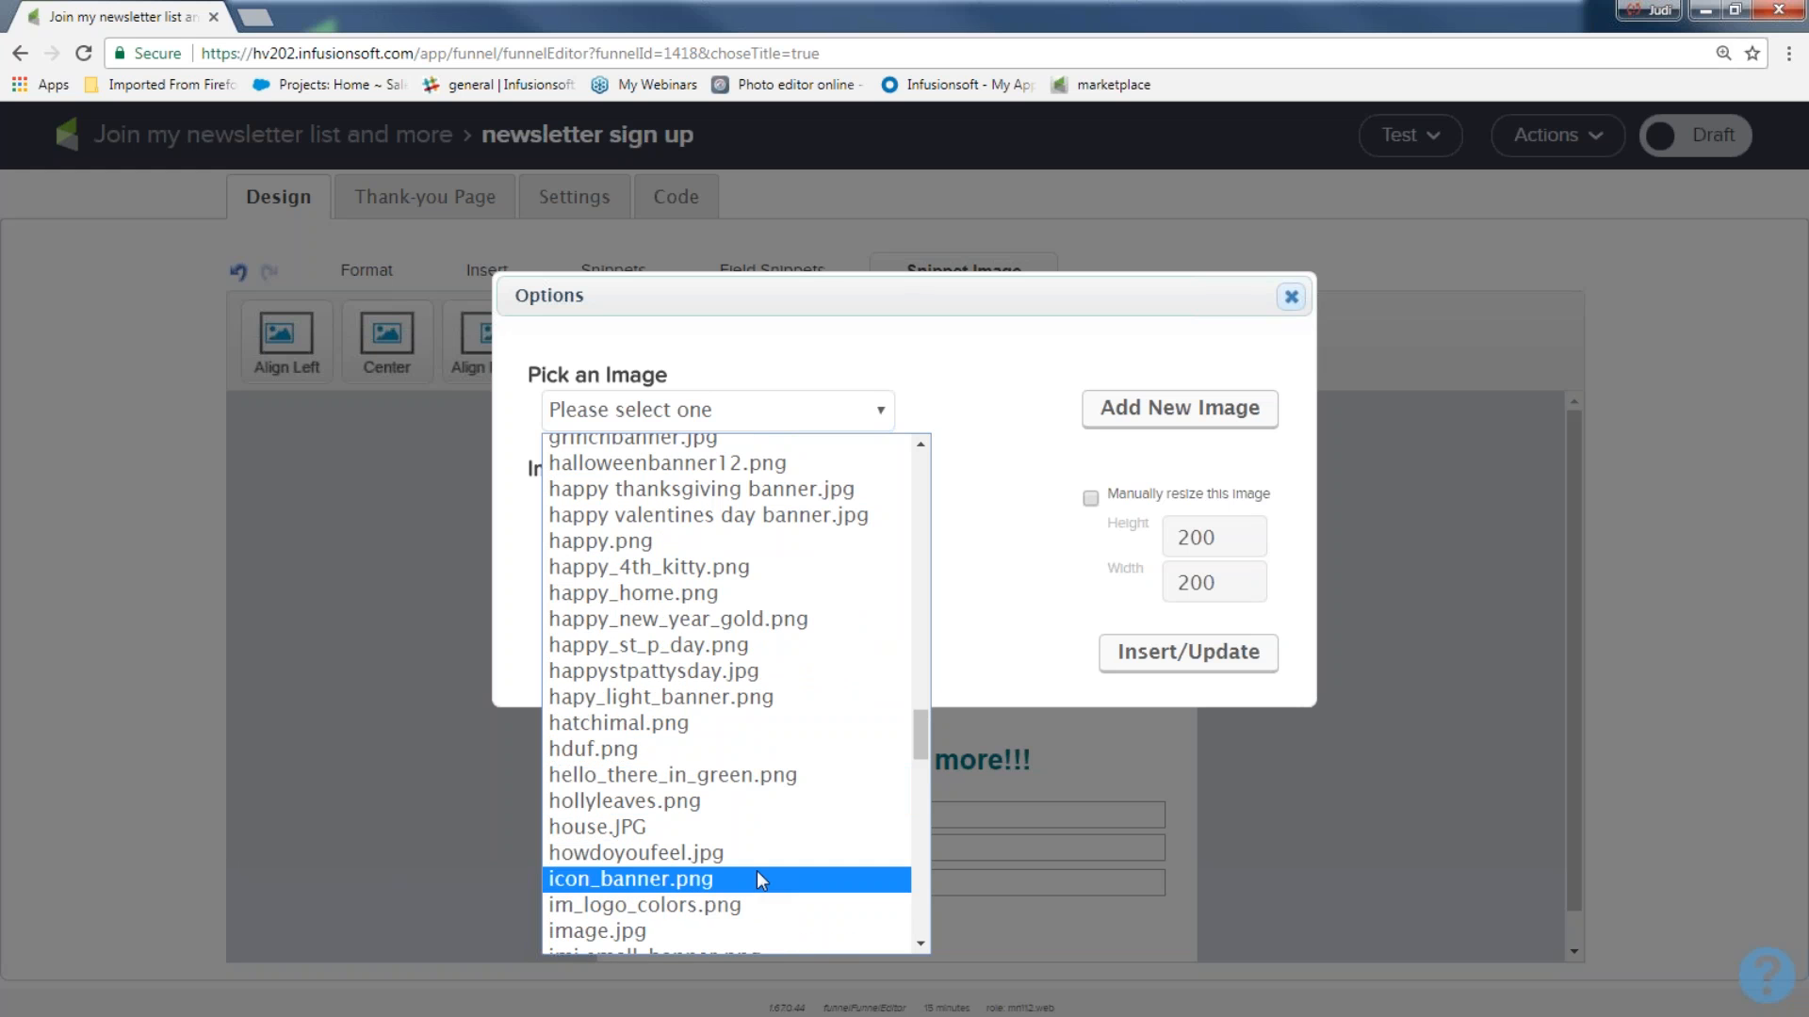
scroll(761, 887, down, 6)
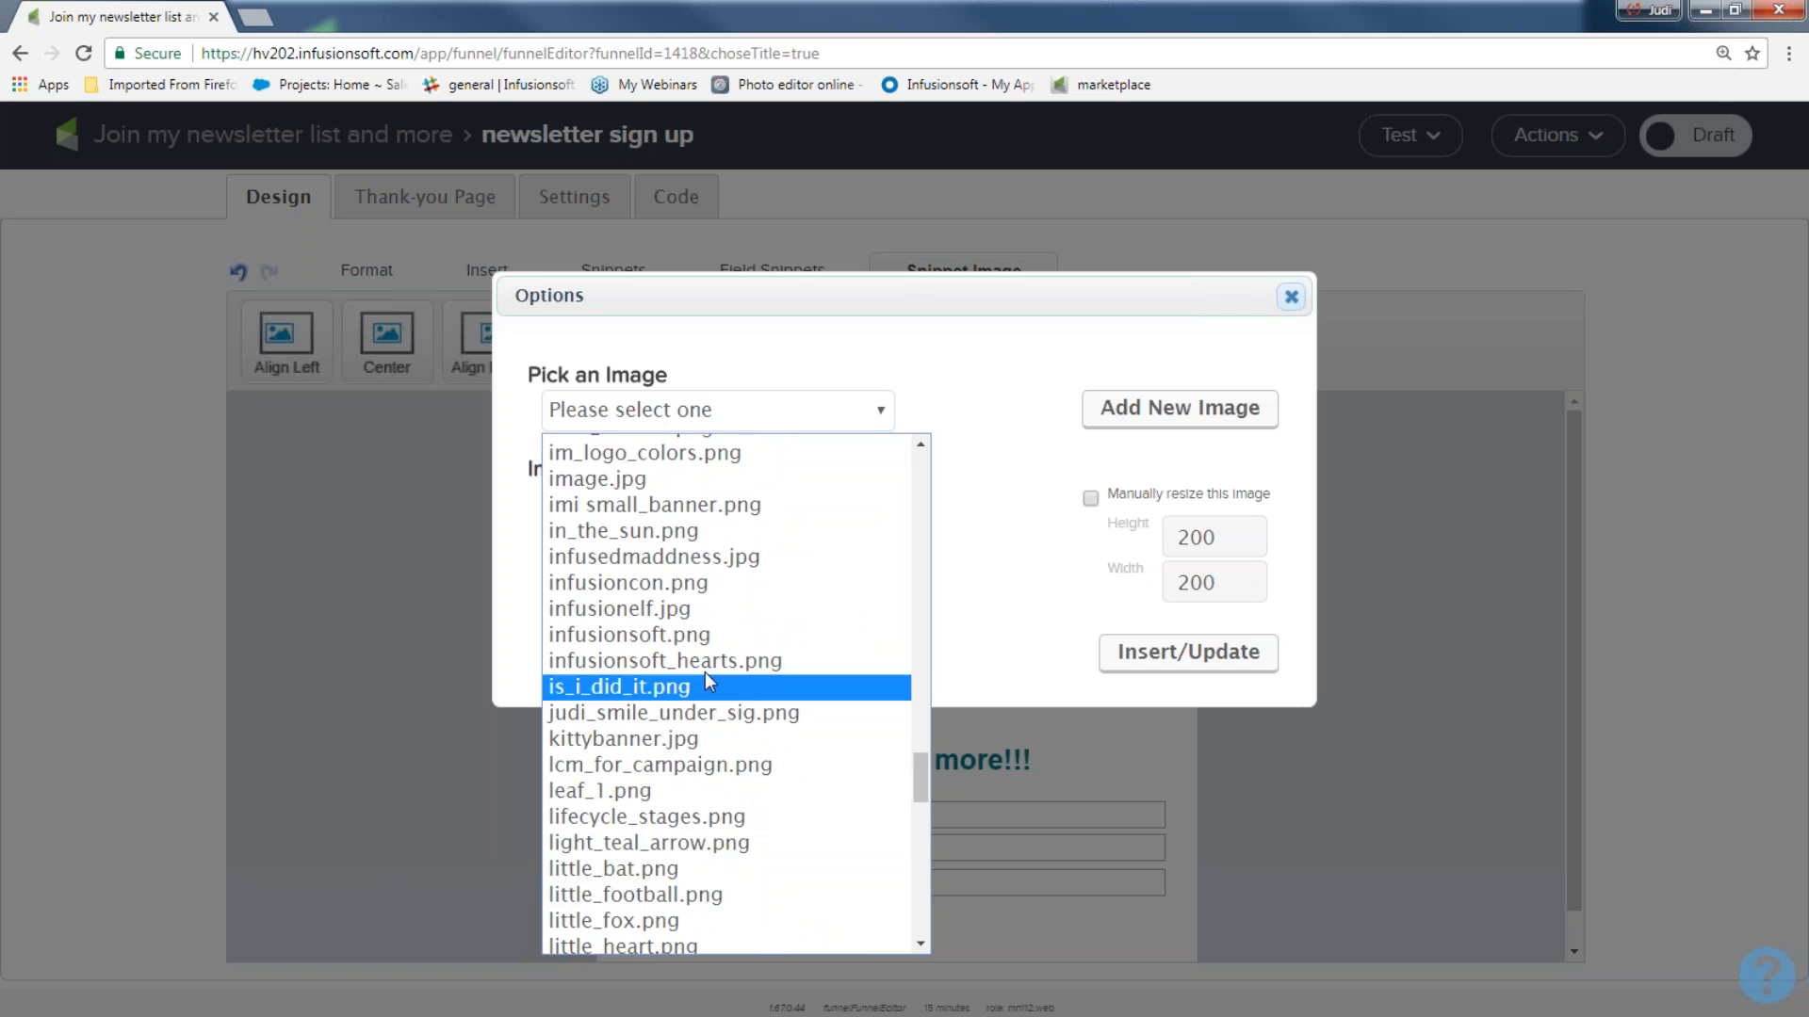
click(707, 659)
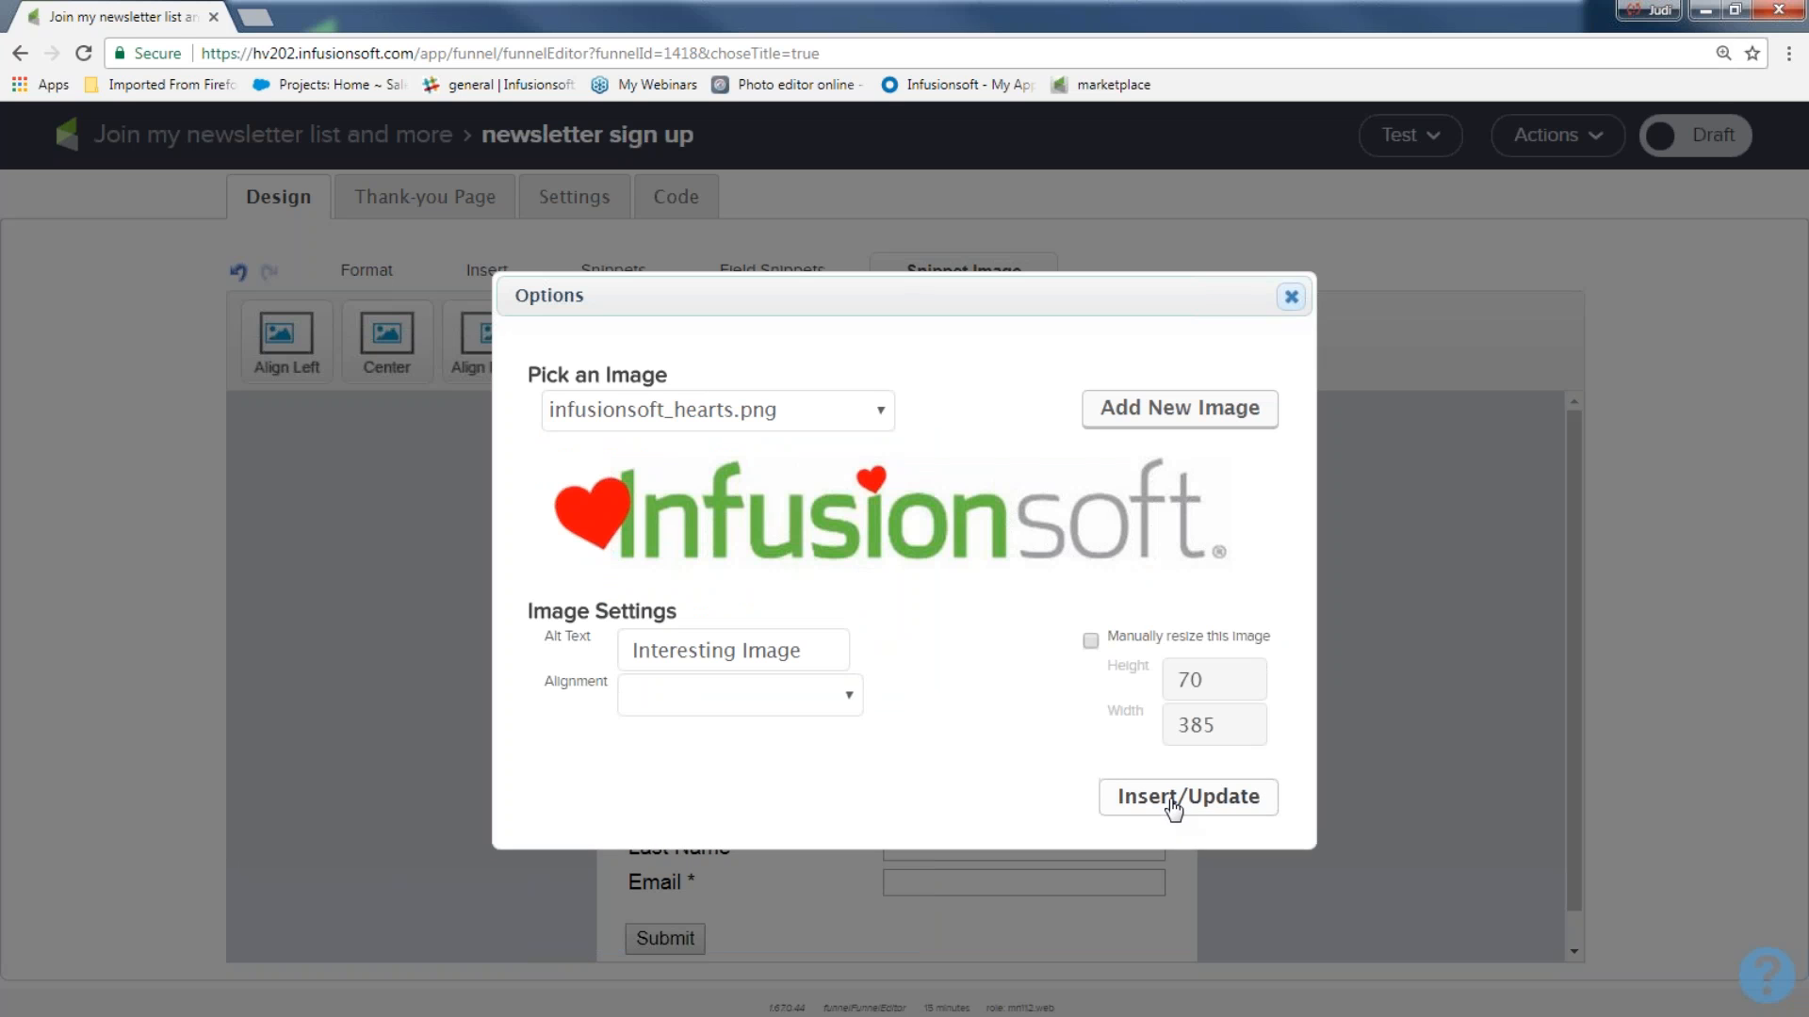
click(1145, 805)
click(444, 719)
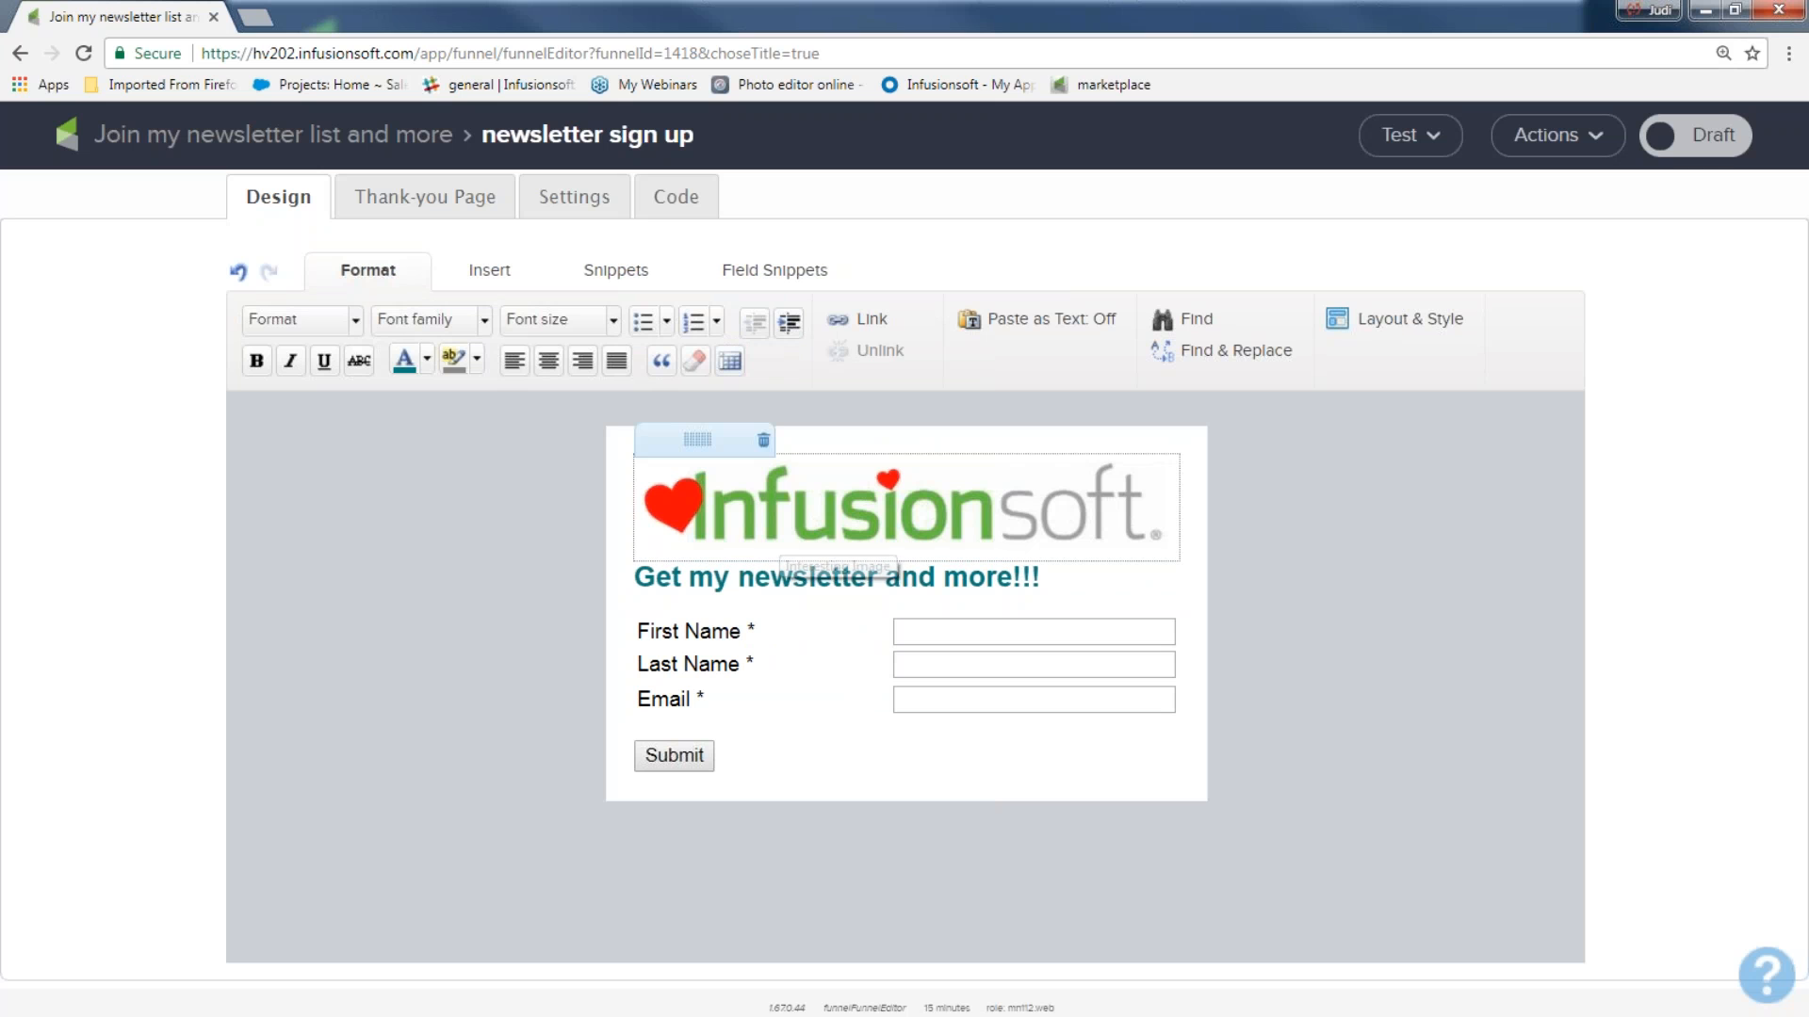
Insert a Paragraph snippet between the logo image and the title, and delete it again.
click(615, 270)
drag(288, 339, 735, 569)
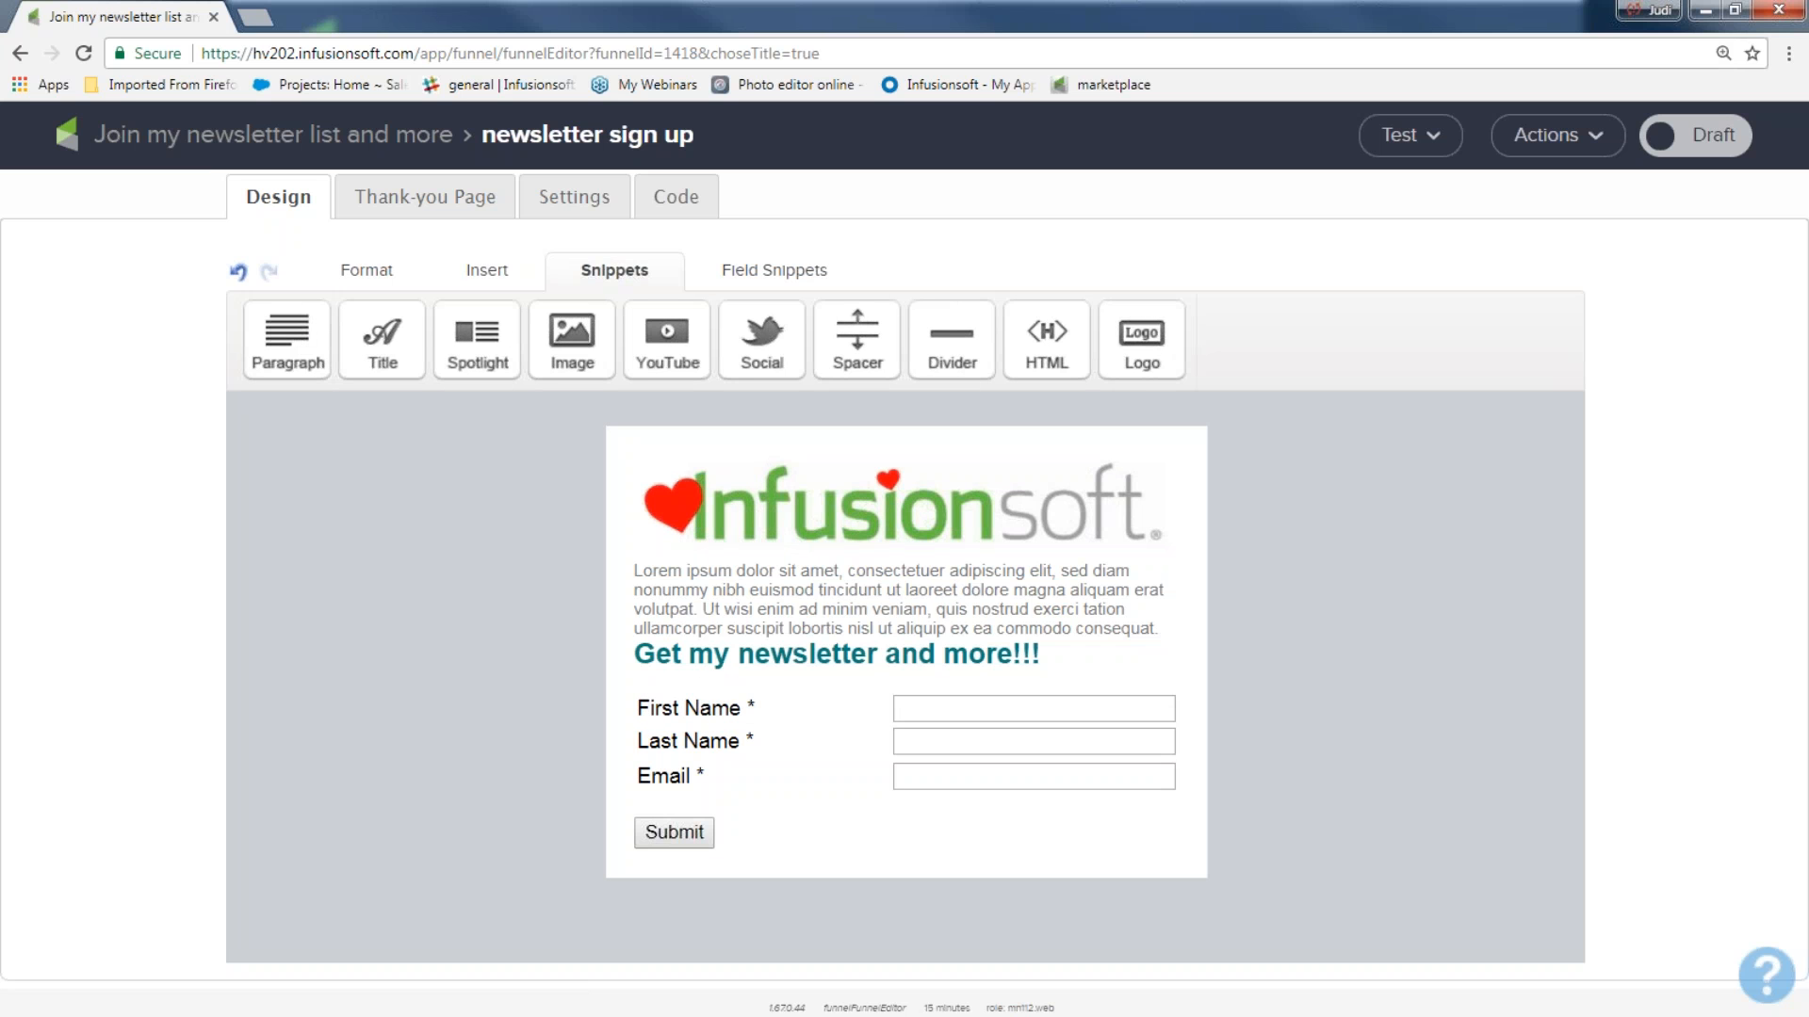
mouse_move(845, 603)
click(764, 548)
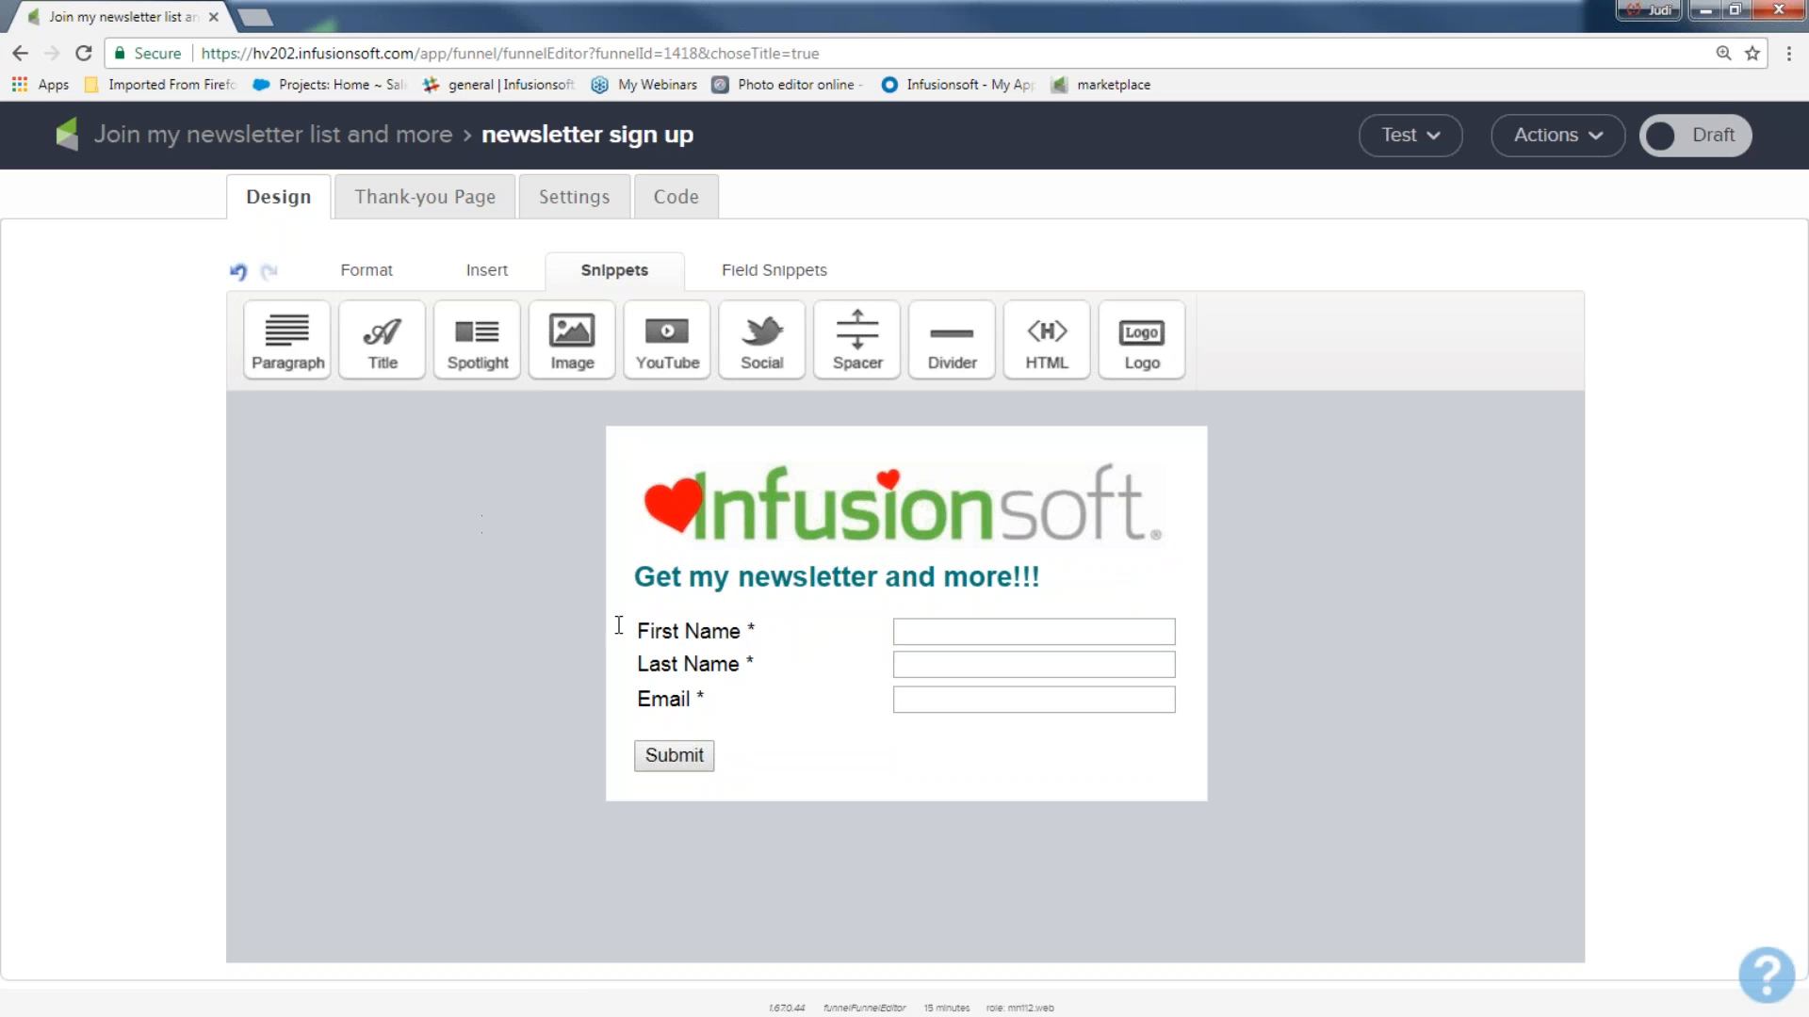
Open the submit button's settings and set its label to "Get it now!!".
mouse_move(667, 687)
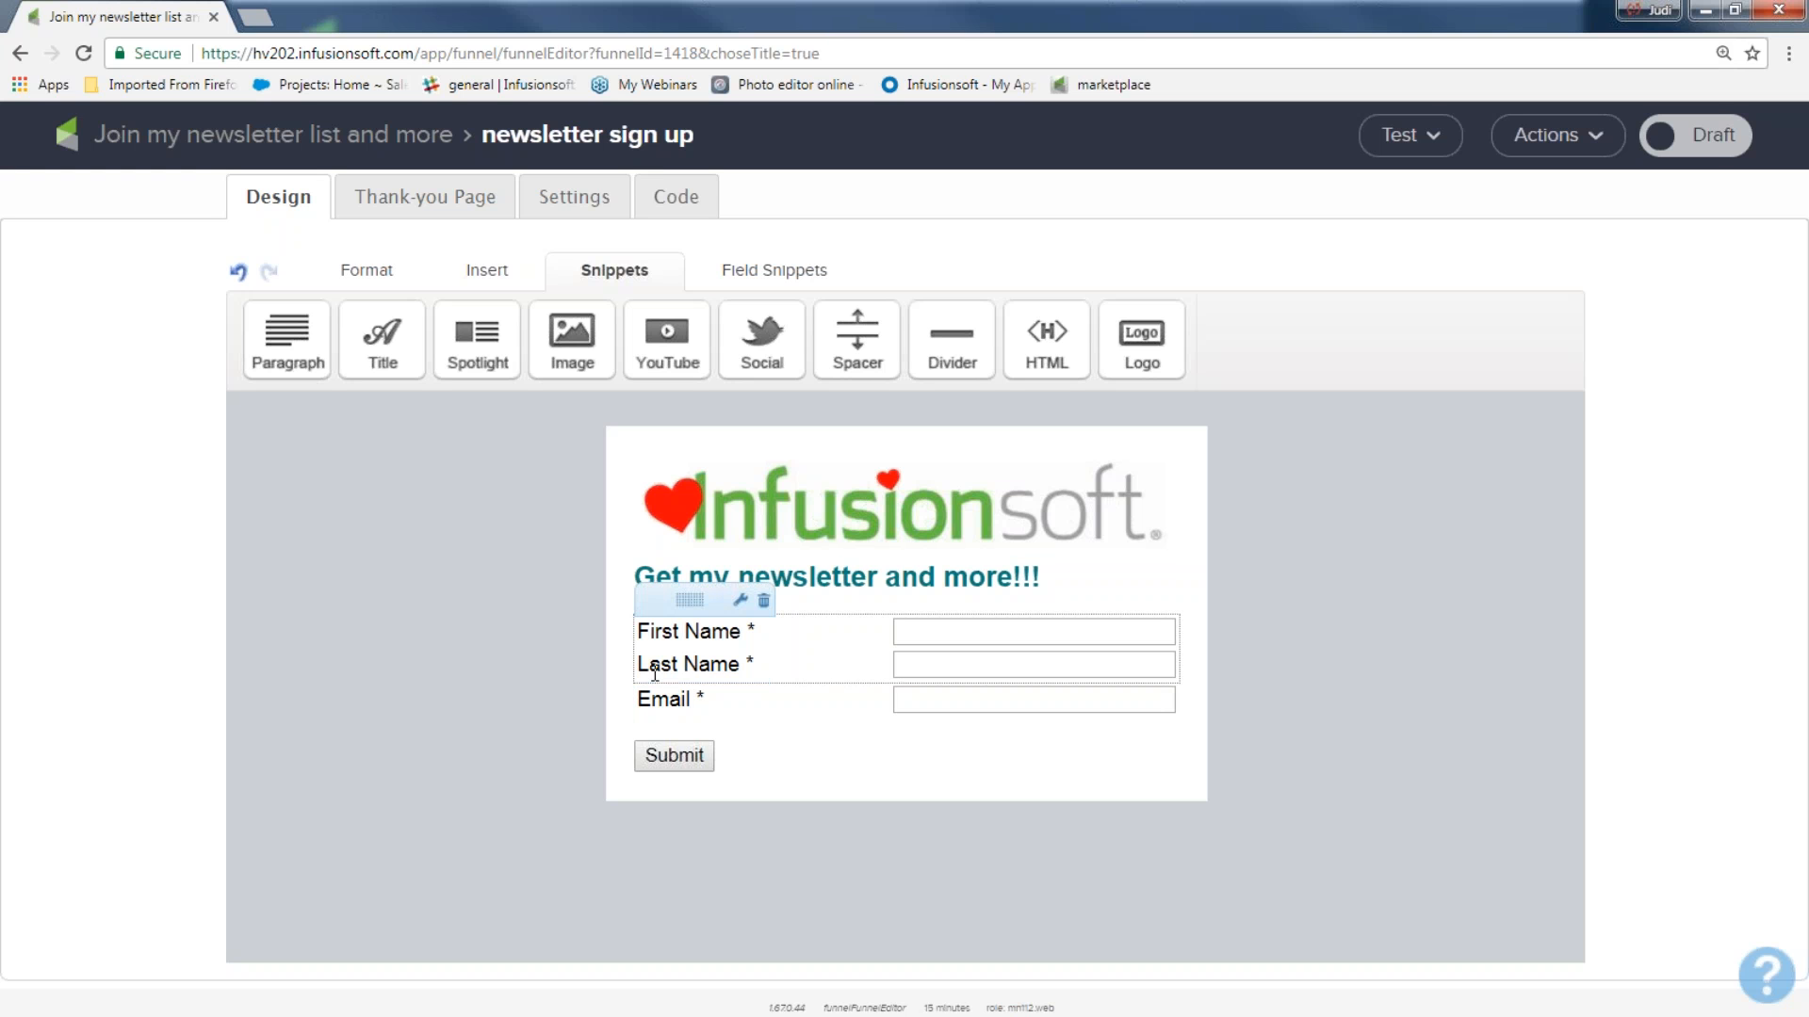
click(763, 272)
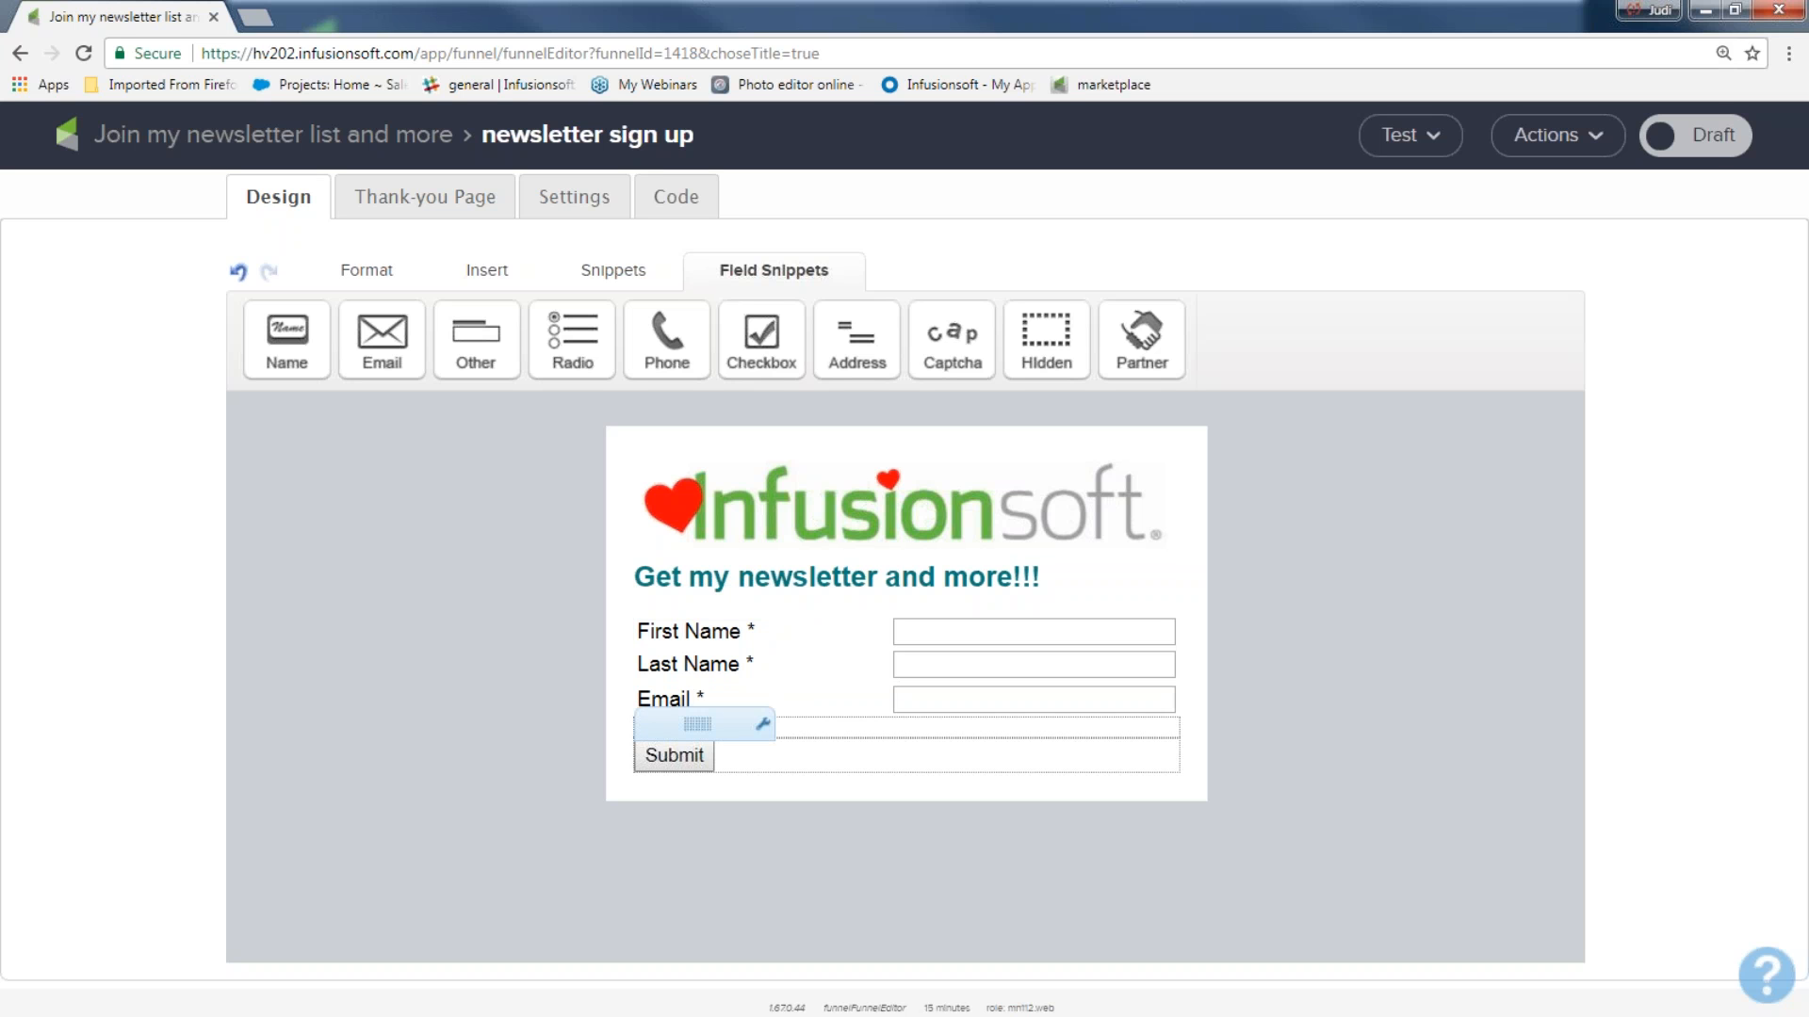
double_click(695, 759)
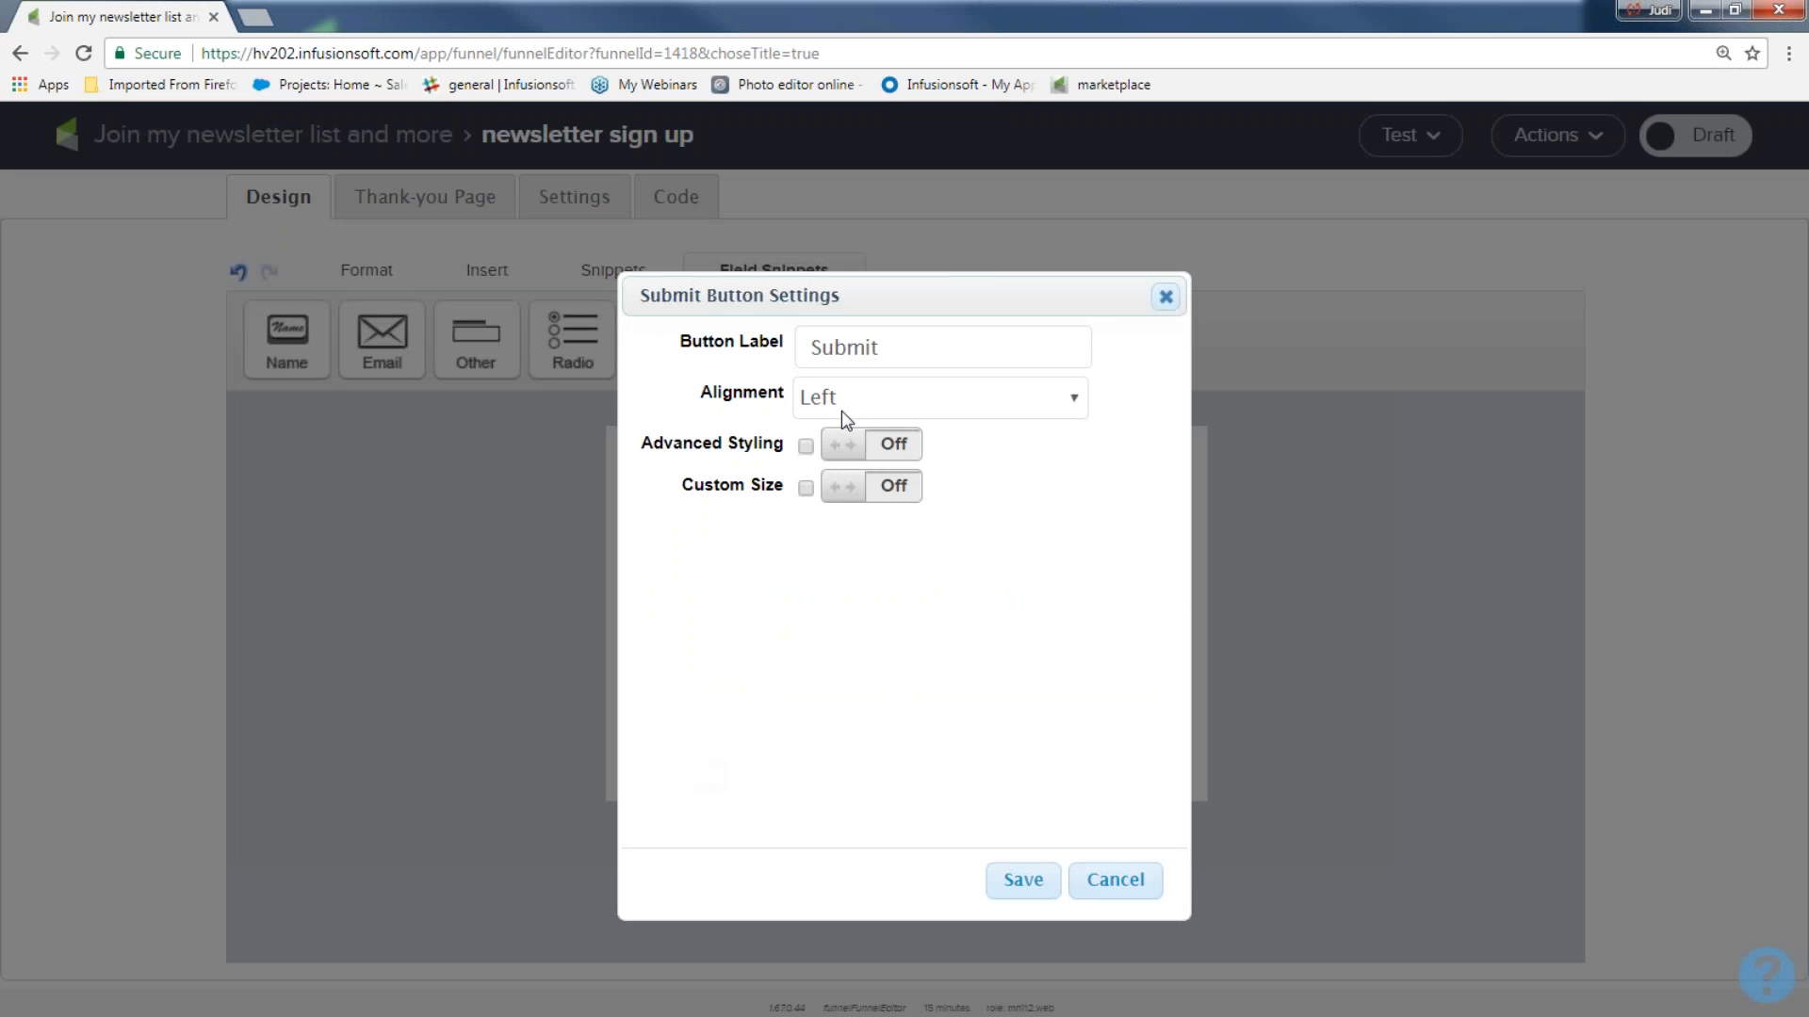
drag(890, 347, 655, 347)
text(Get it now!!)
Enable advanced styling for the submit button and set its background color to bright cyan.
click(842, 445)
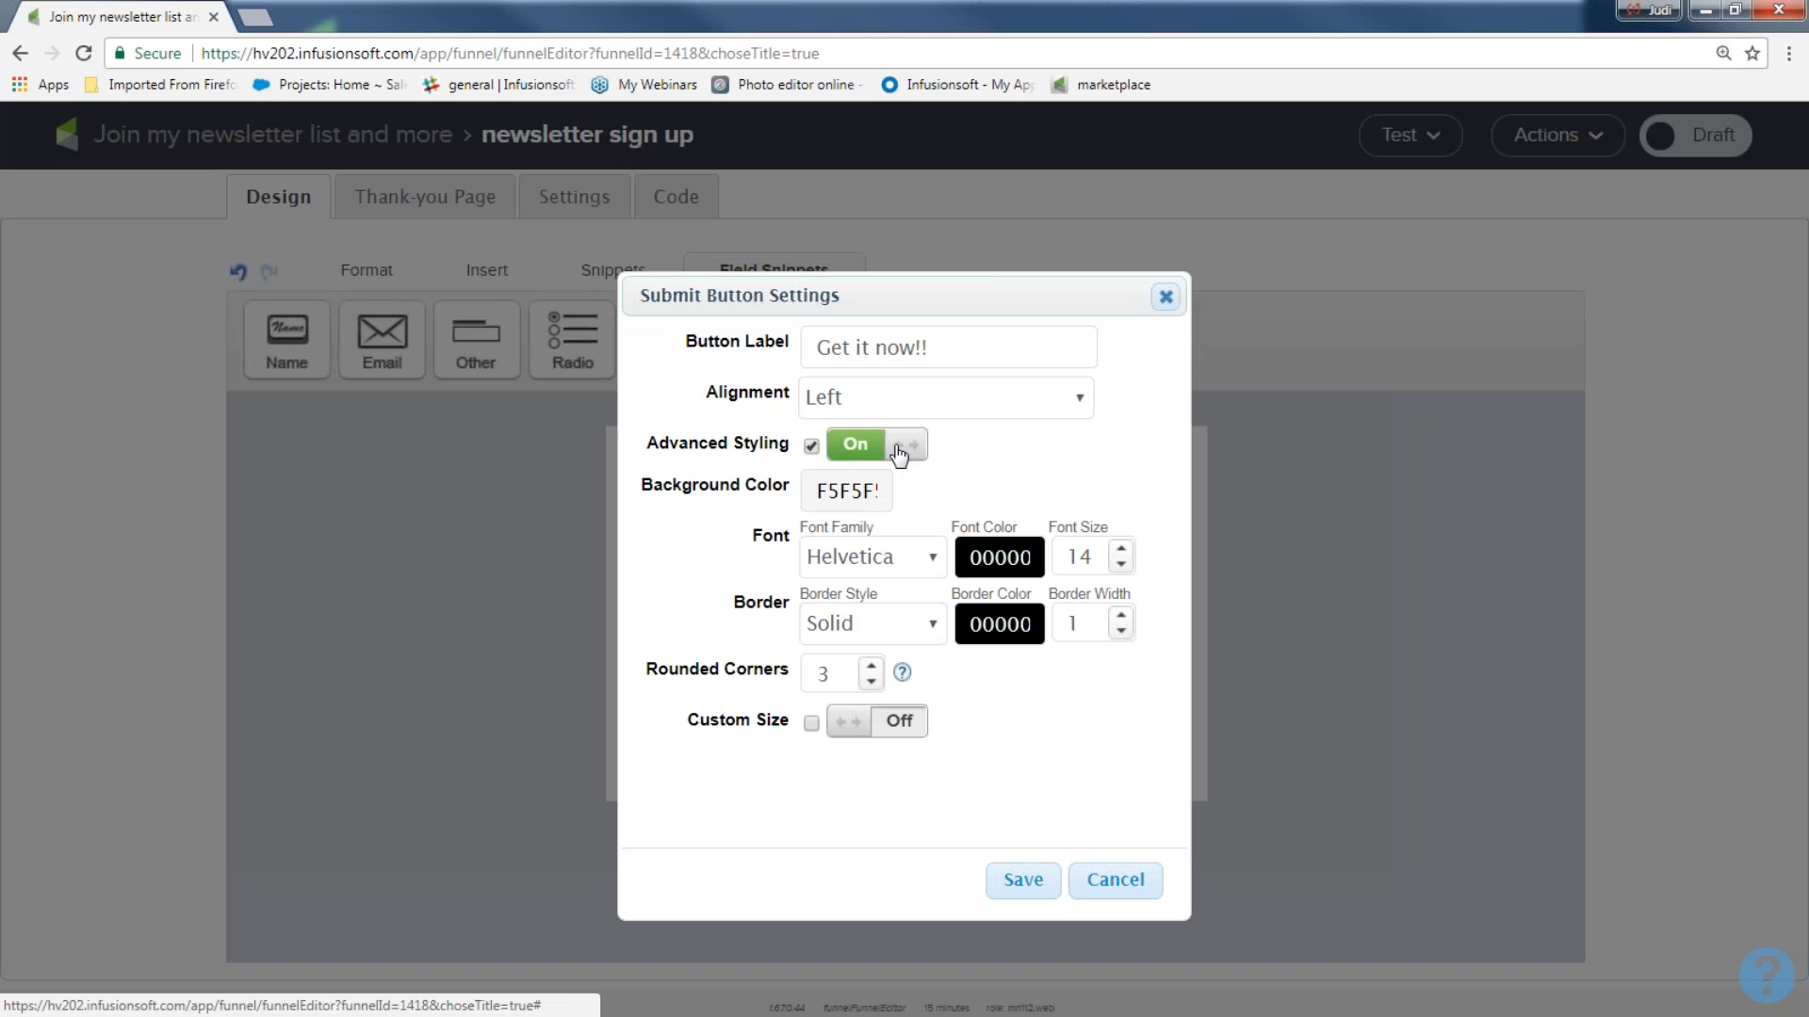
click(846, 490)
click(888, 561)
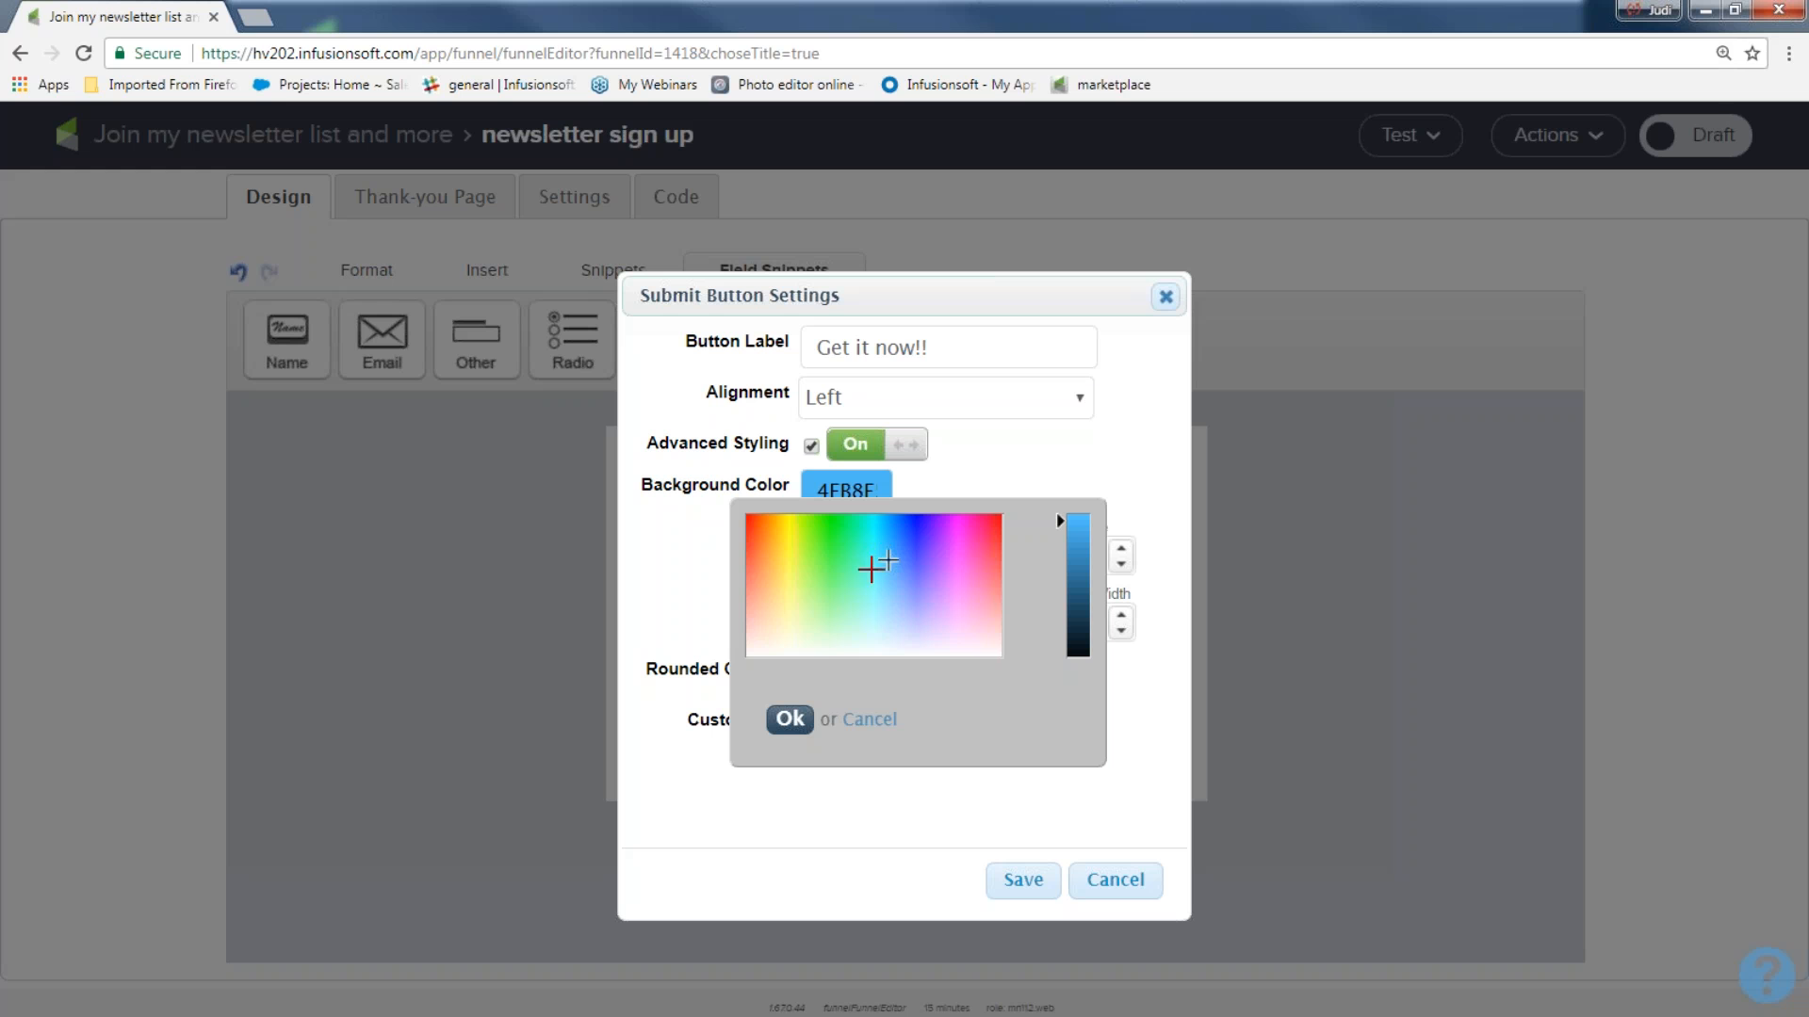
click(864, 558)
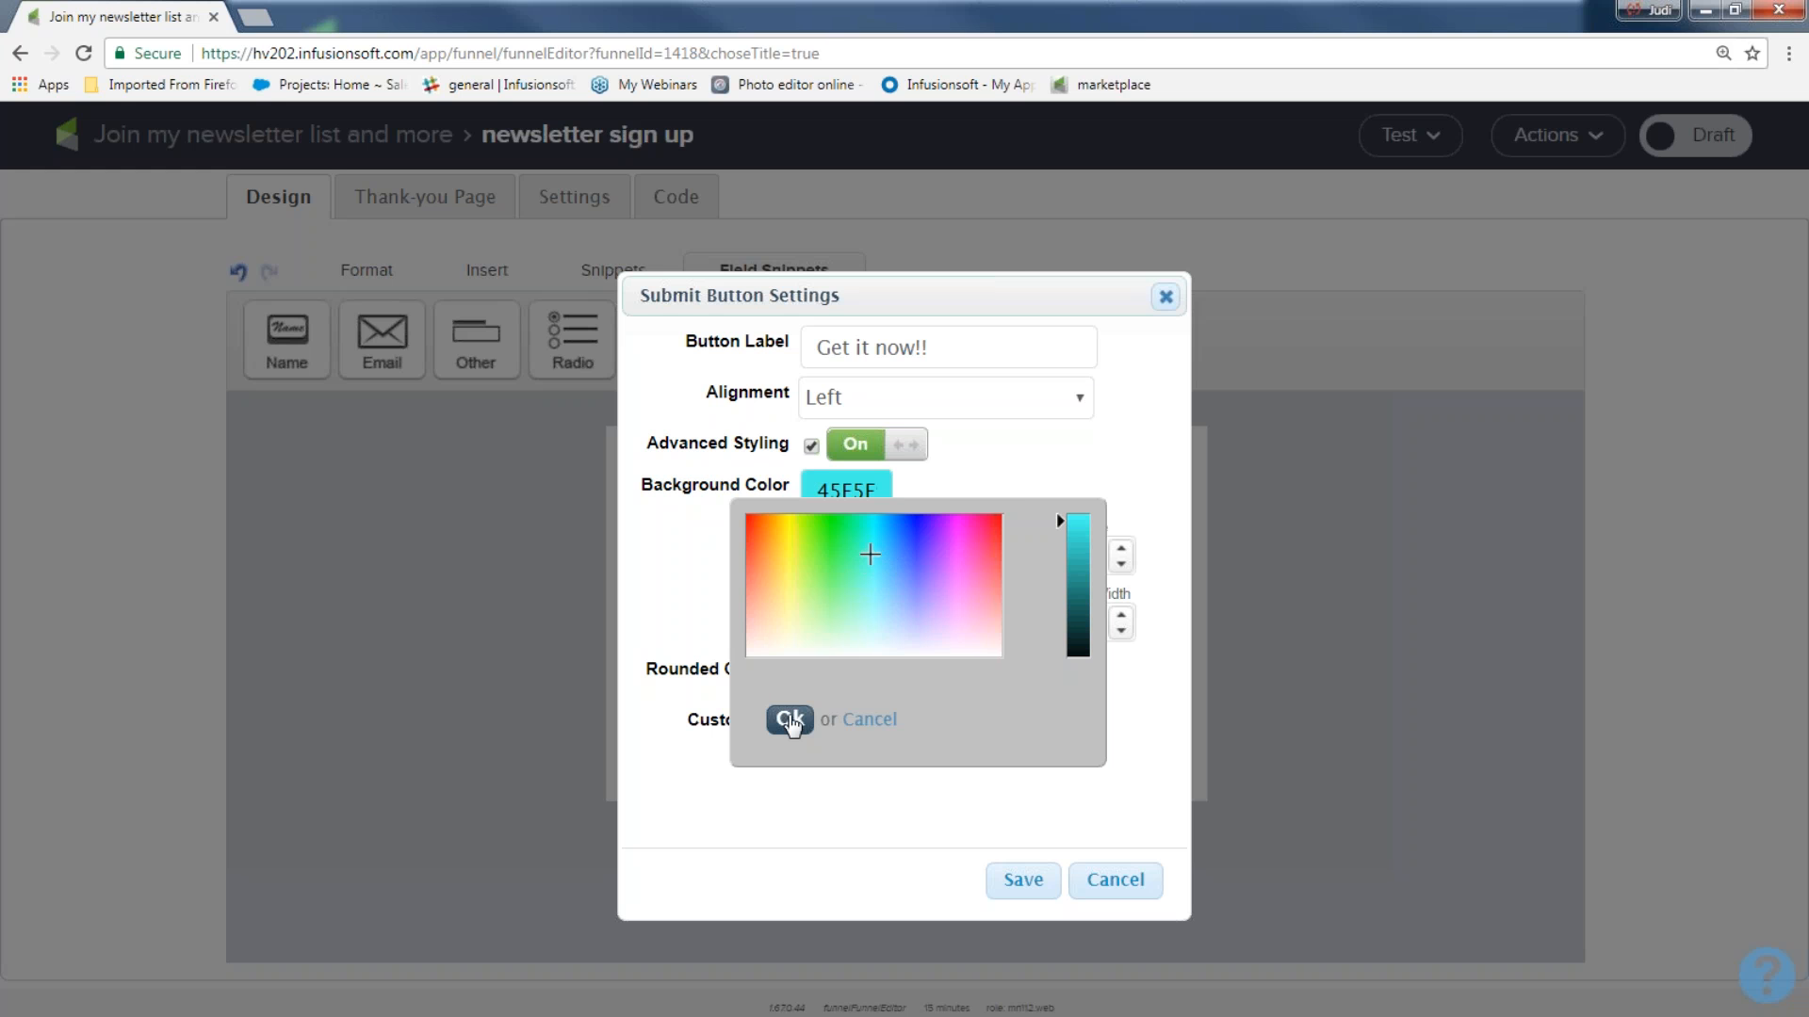
click(790, 719)
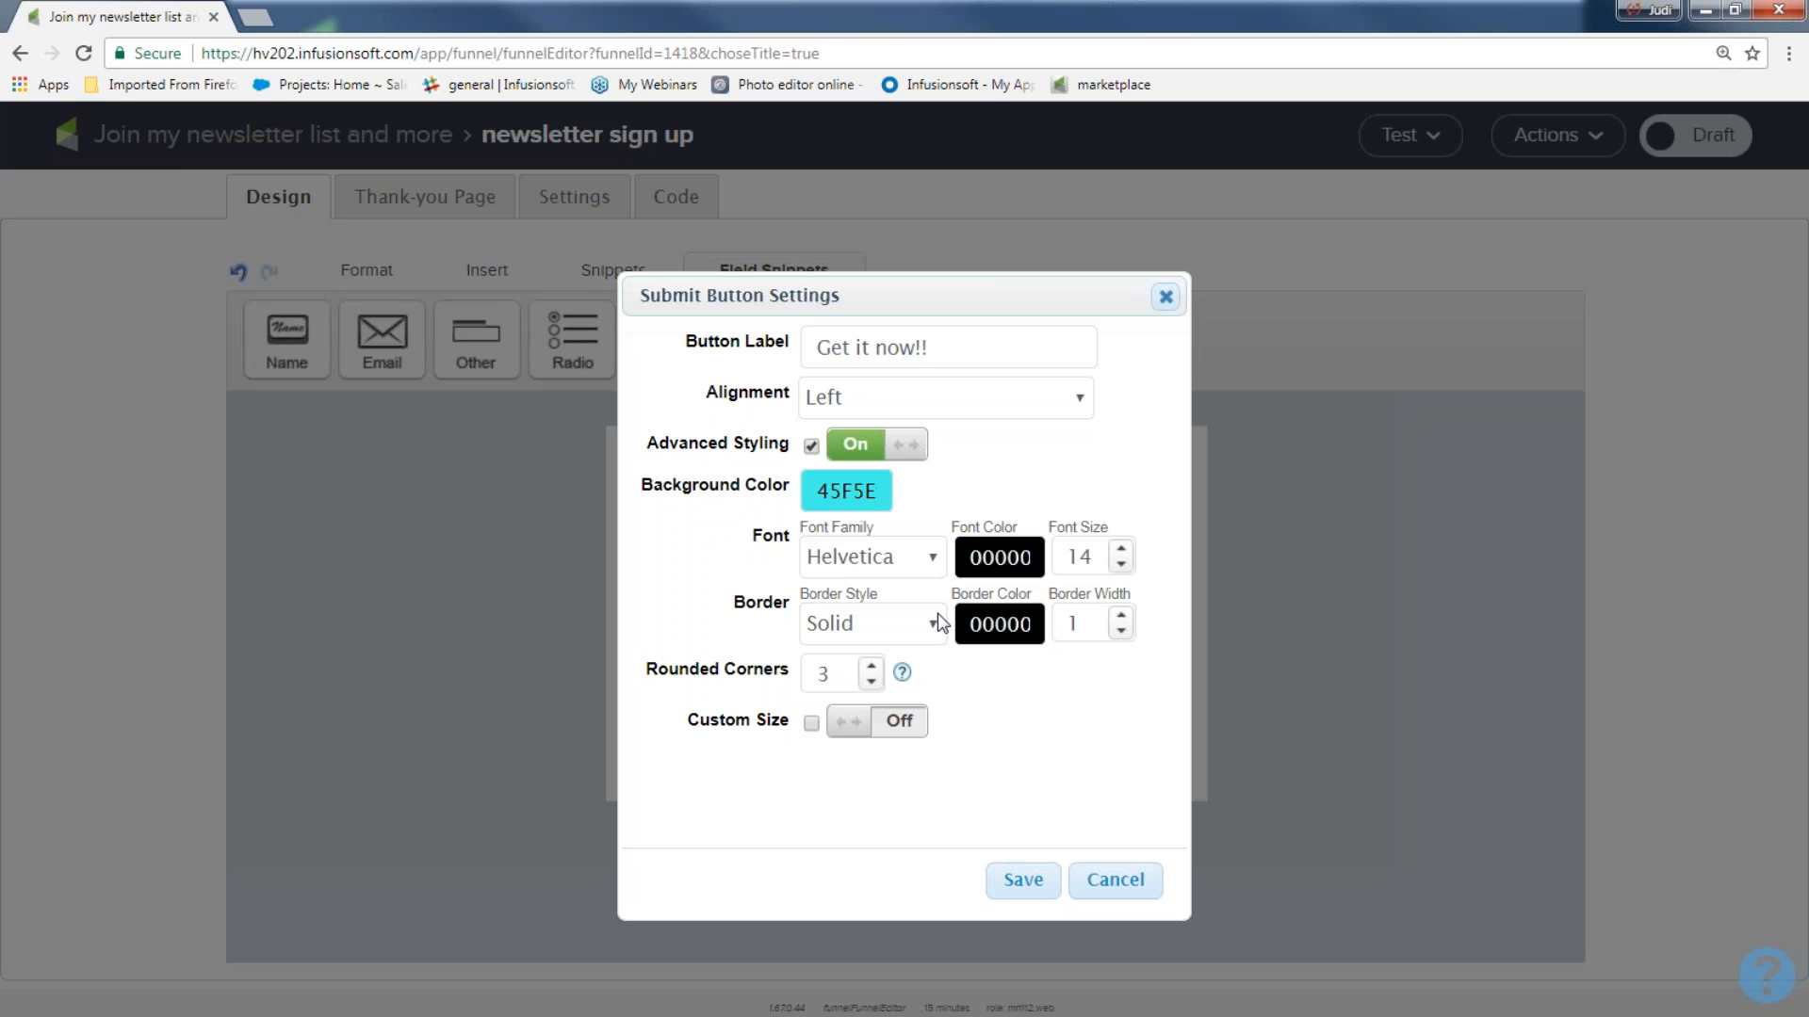
Set the submit button's border width to 2, enable its custom size of 150 by 26, and save the settings.
click(1121, 617)
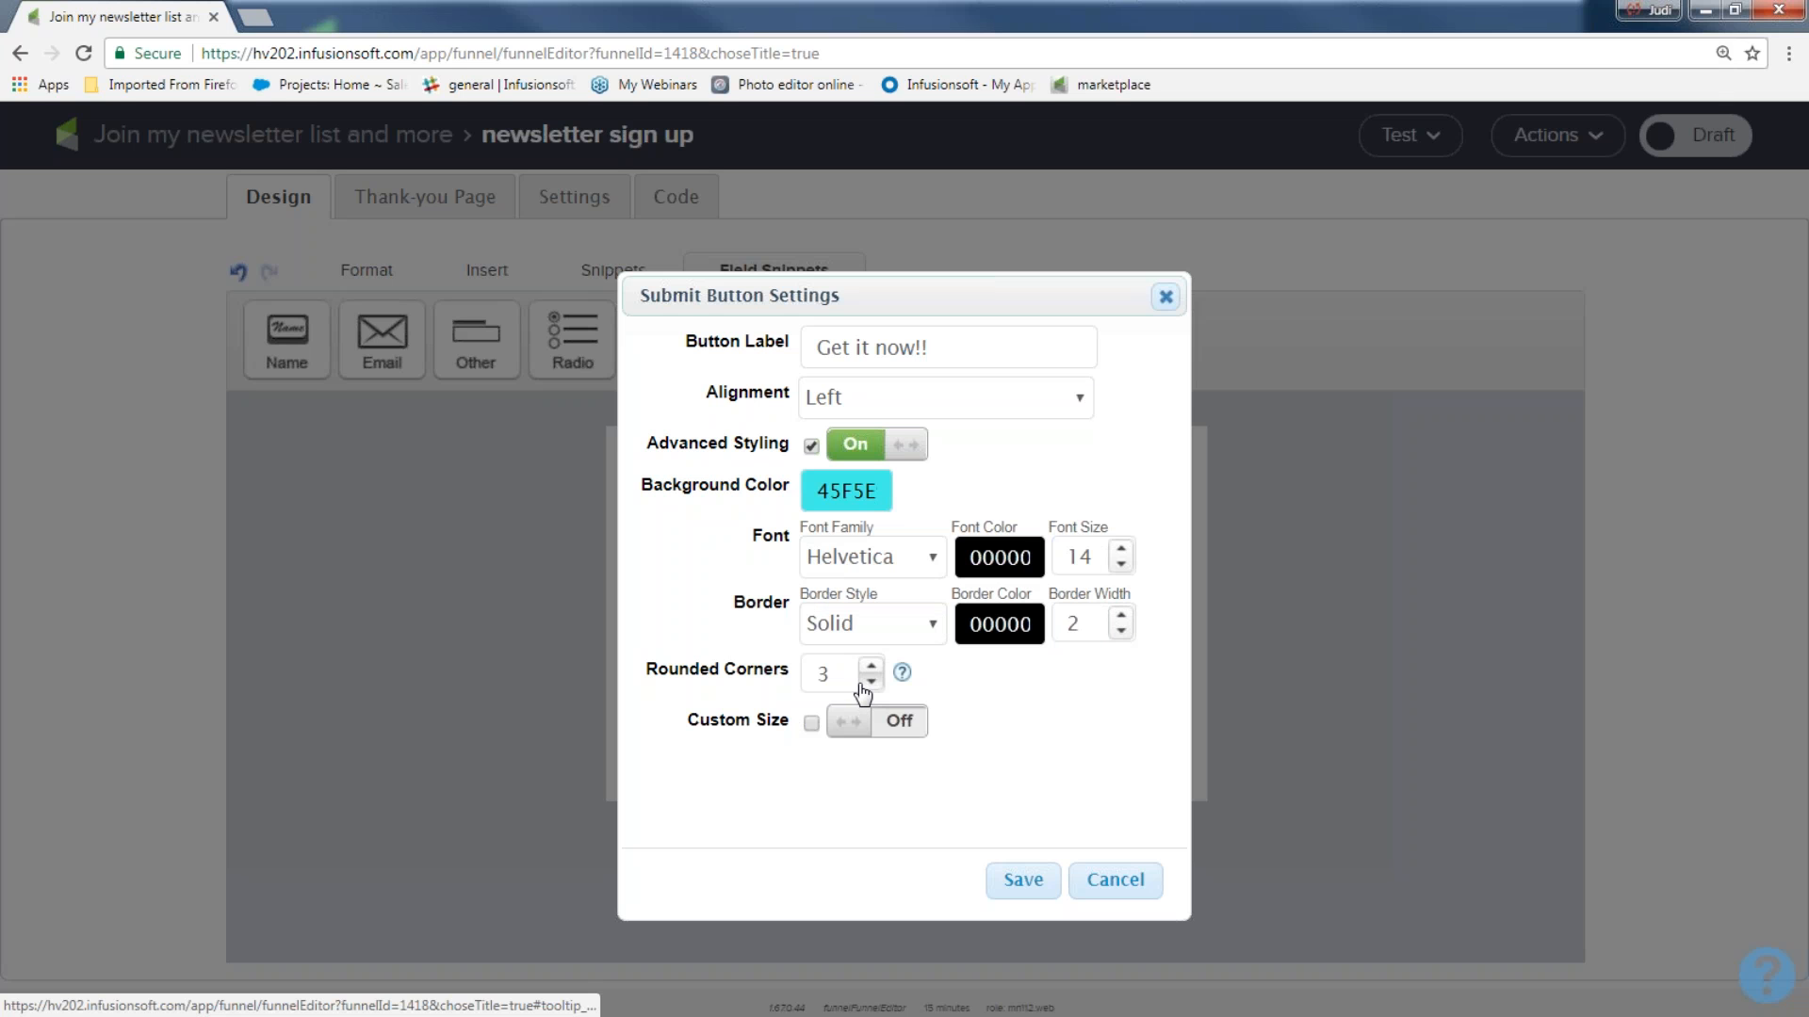
click(863, 733)
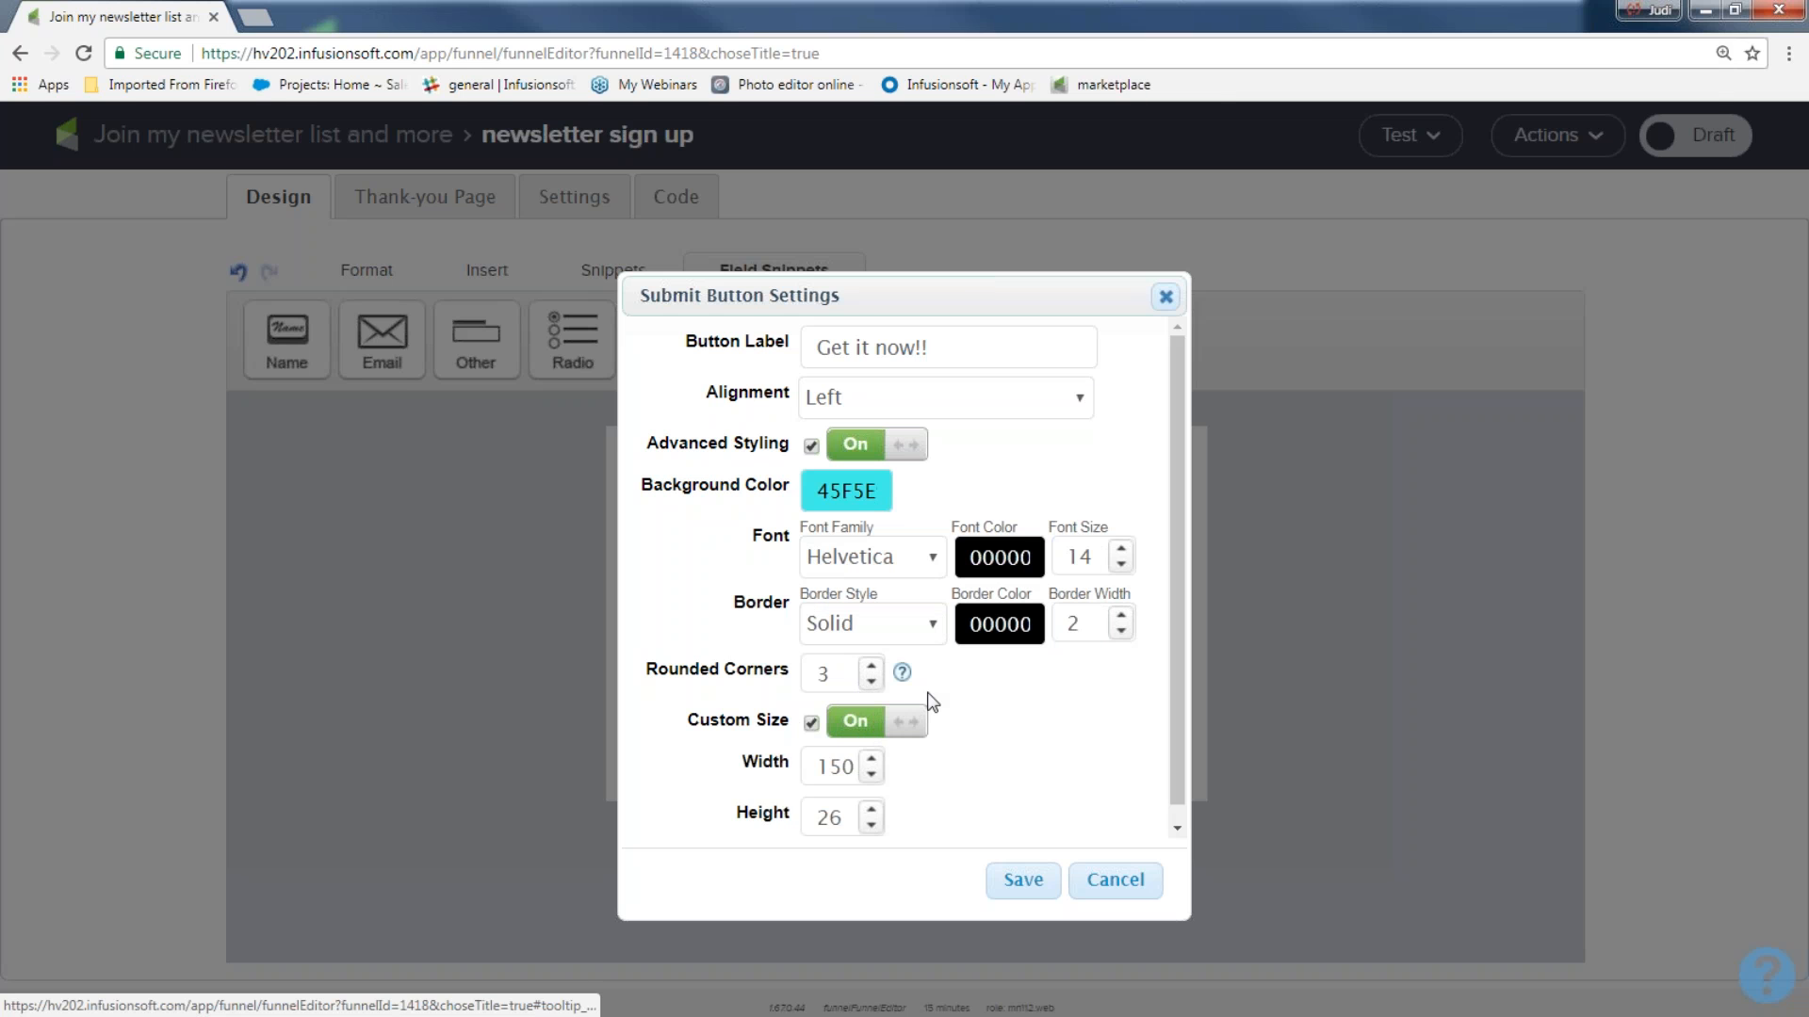
click(1024, 882)
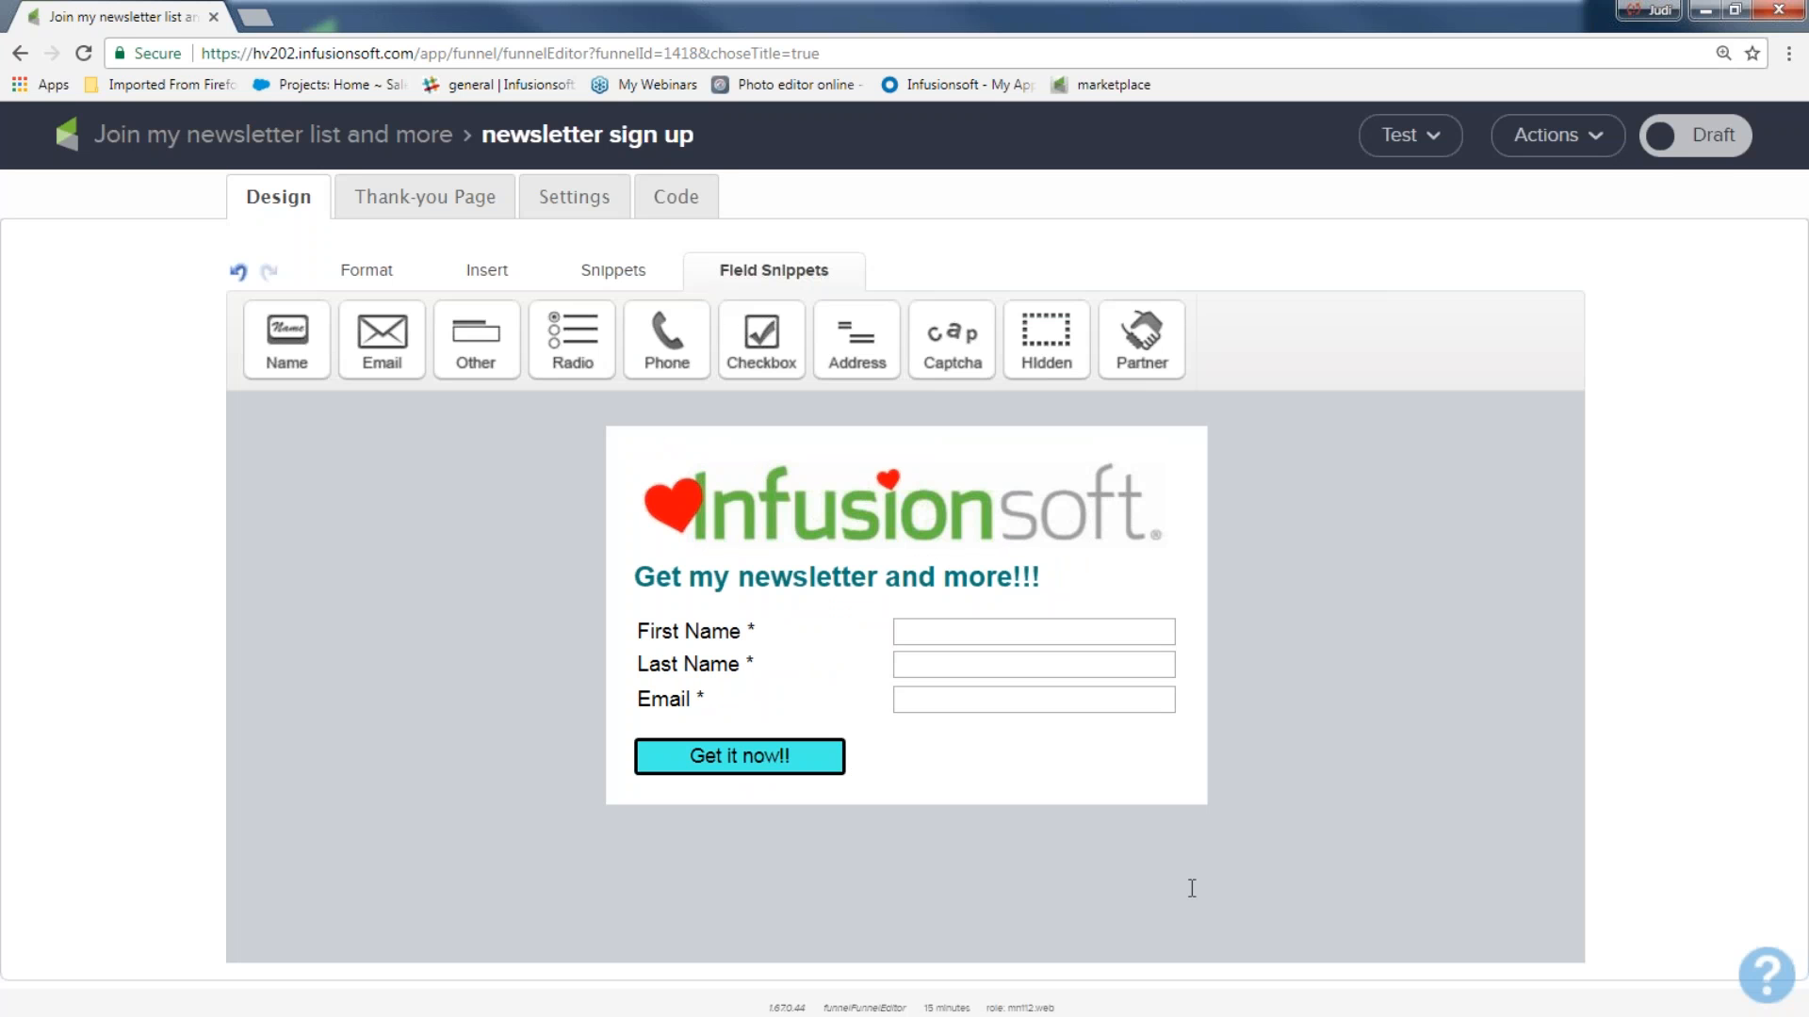
Switch the name field's Required setting off and back on, and save the settings.
mouse_move(700, 708)
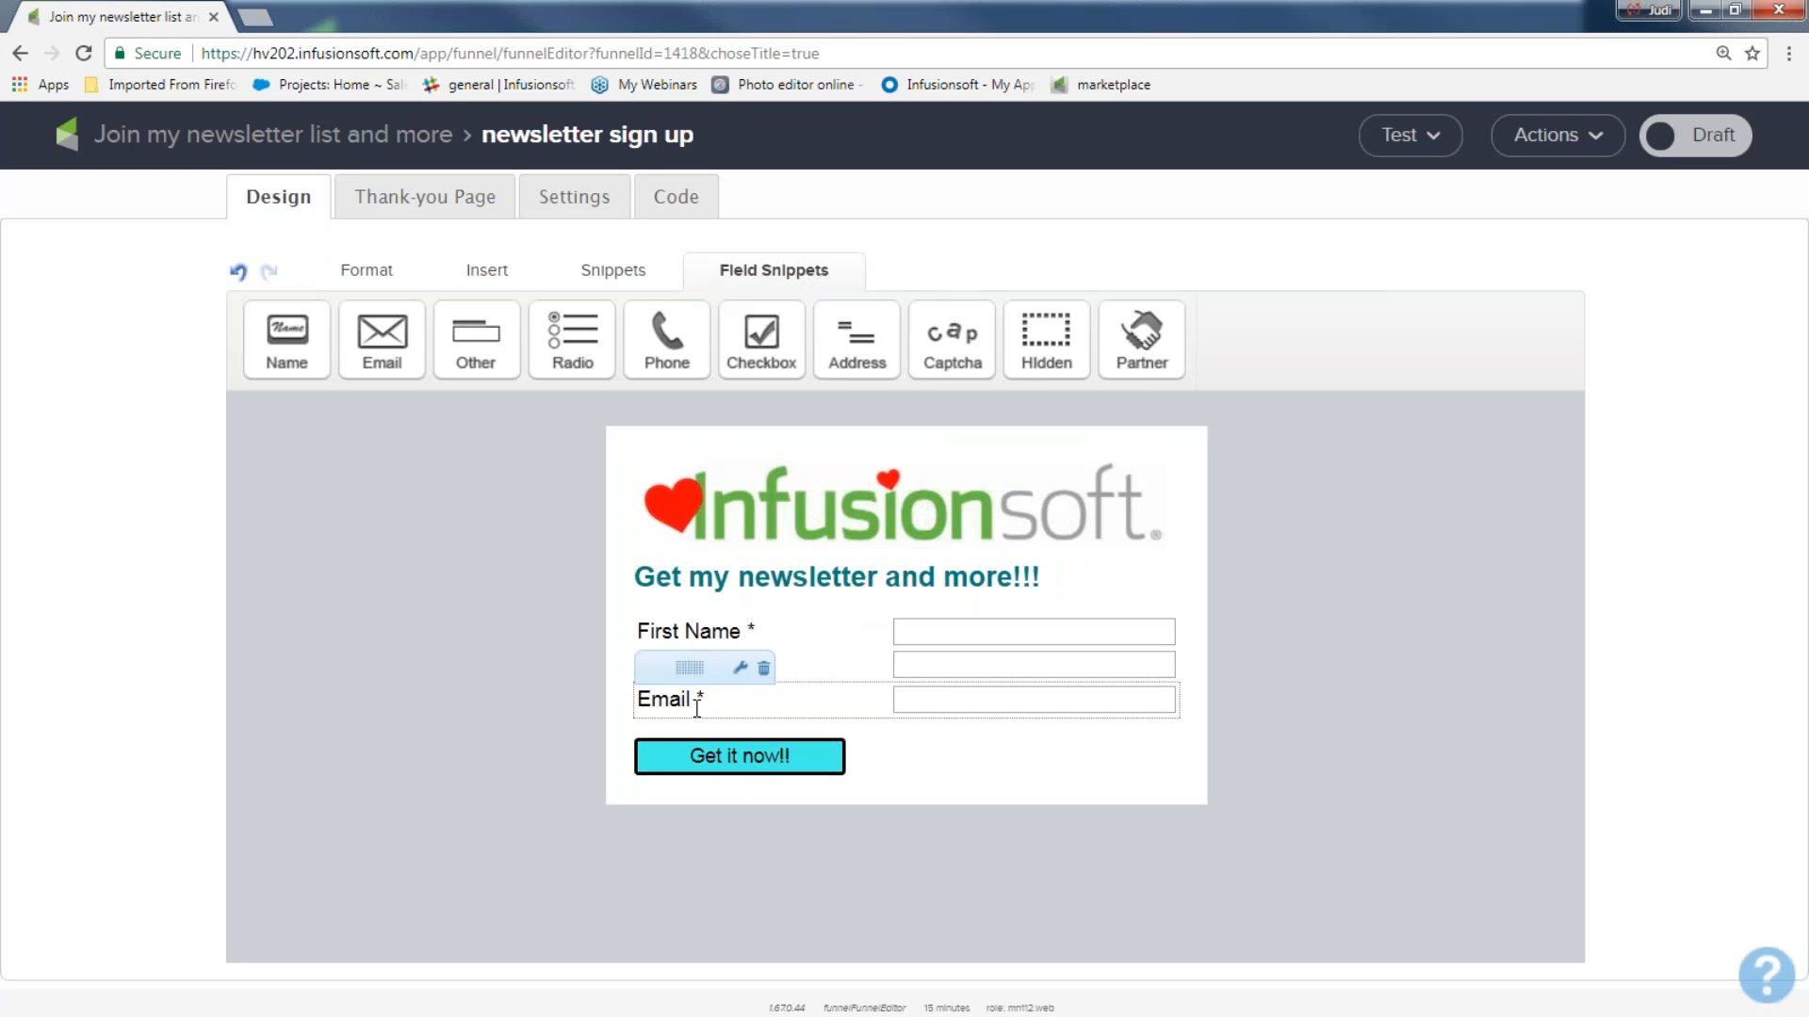
mouse_move(705, 634)
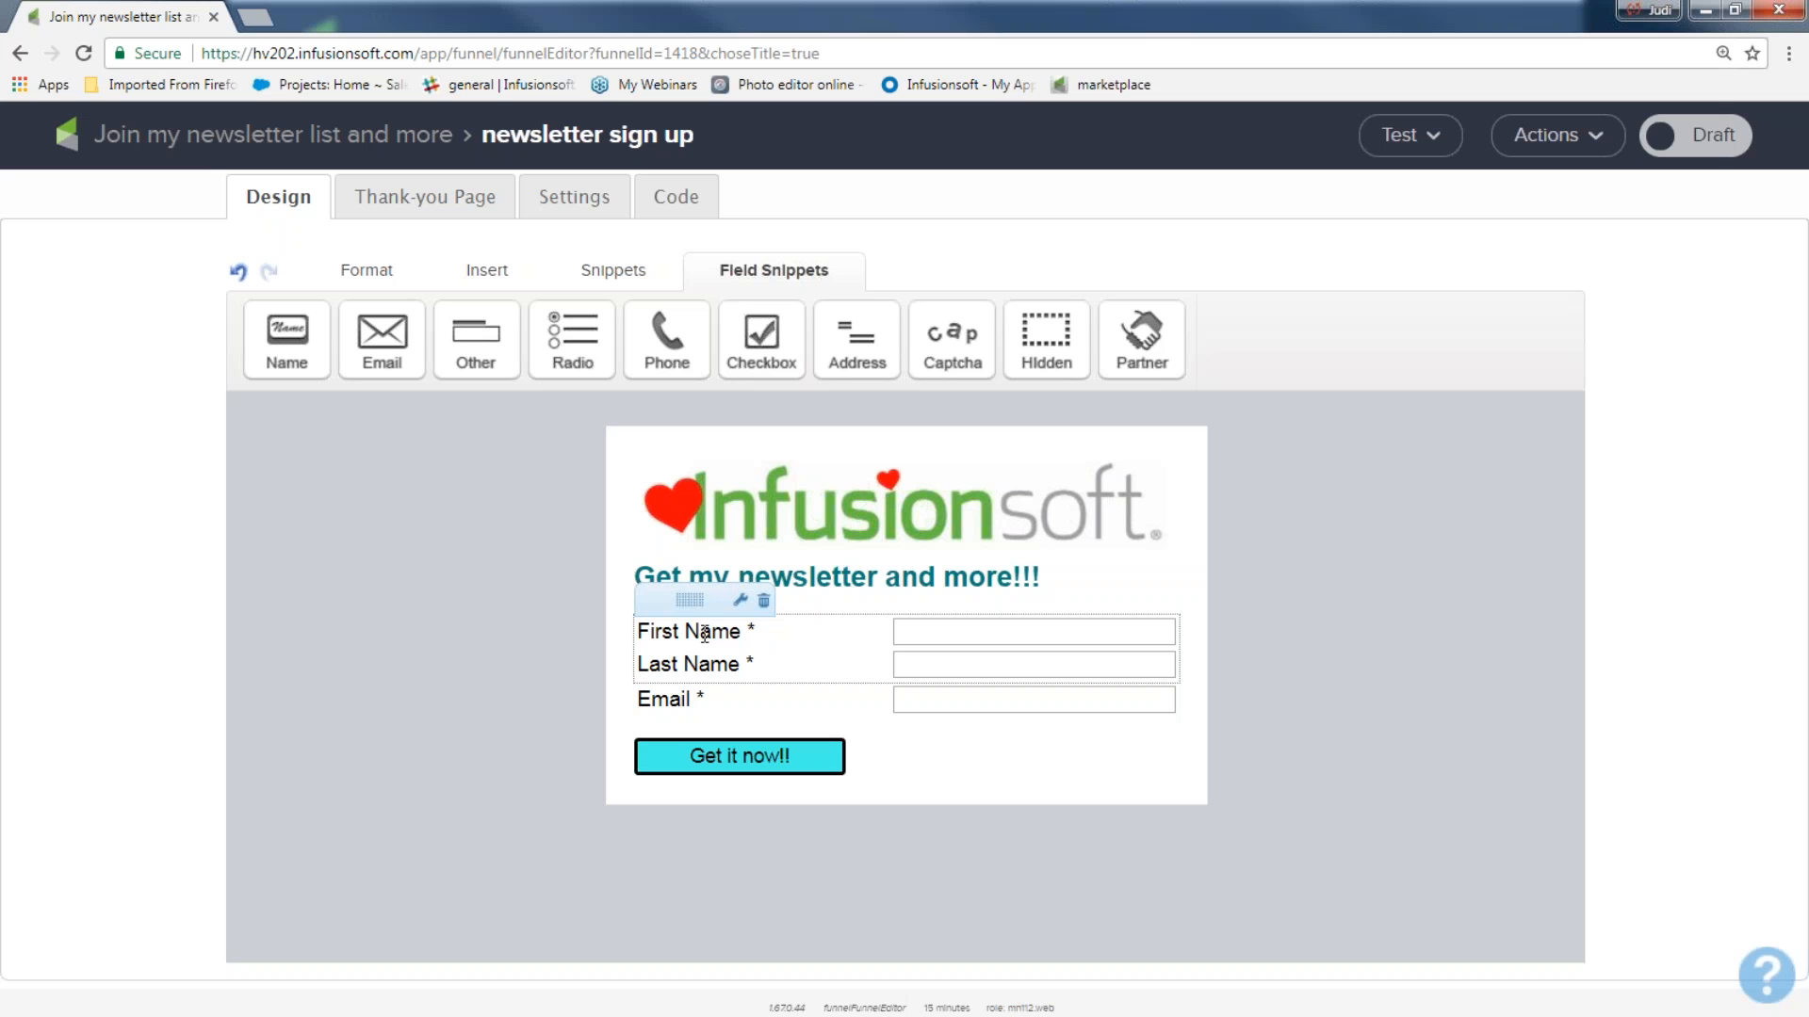
click(697, 599)
double_click(705, 626)
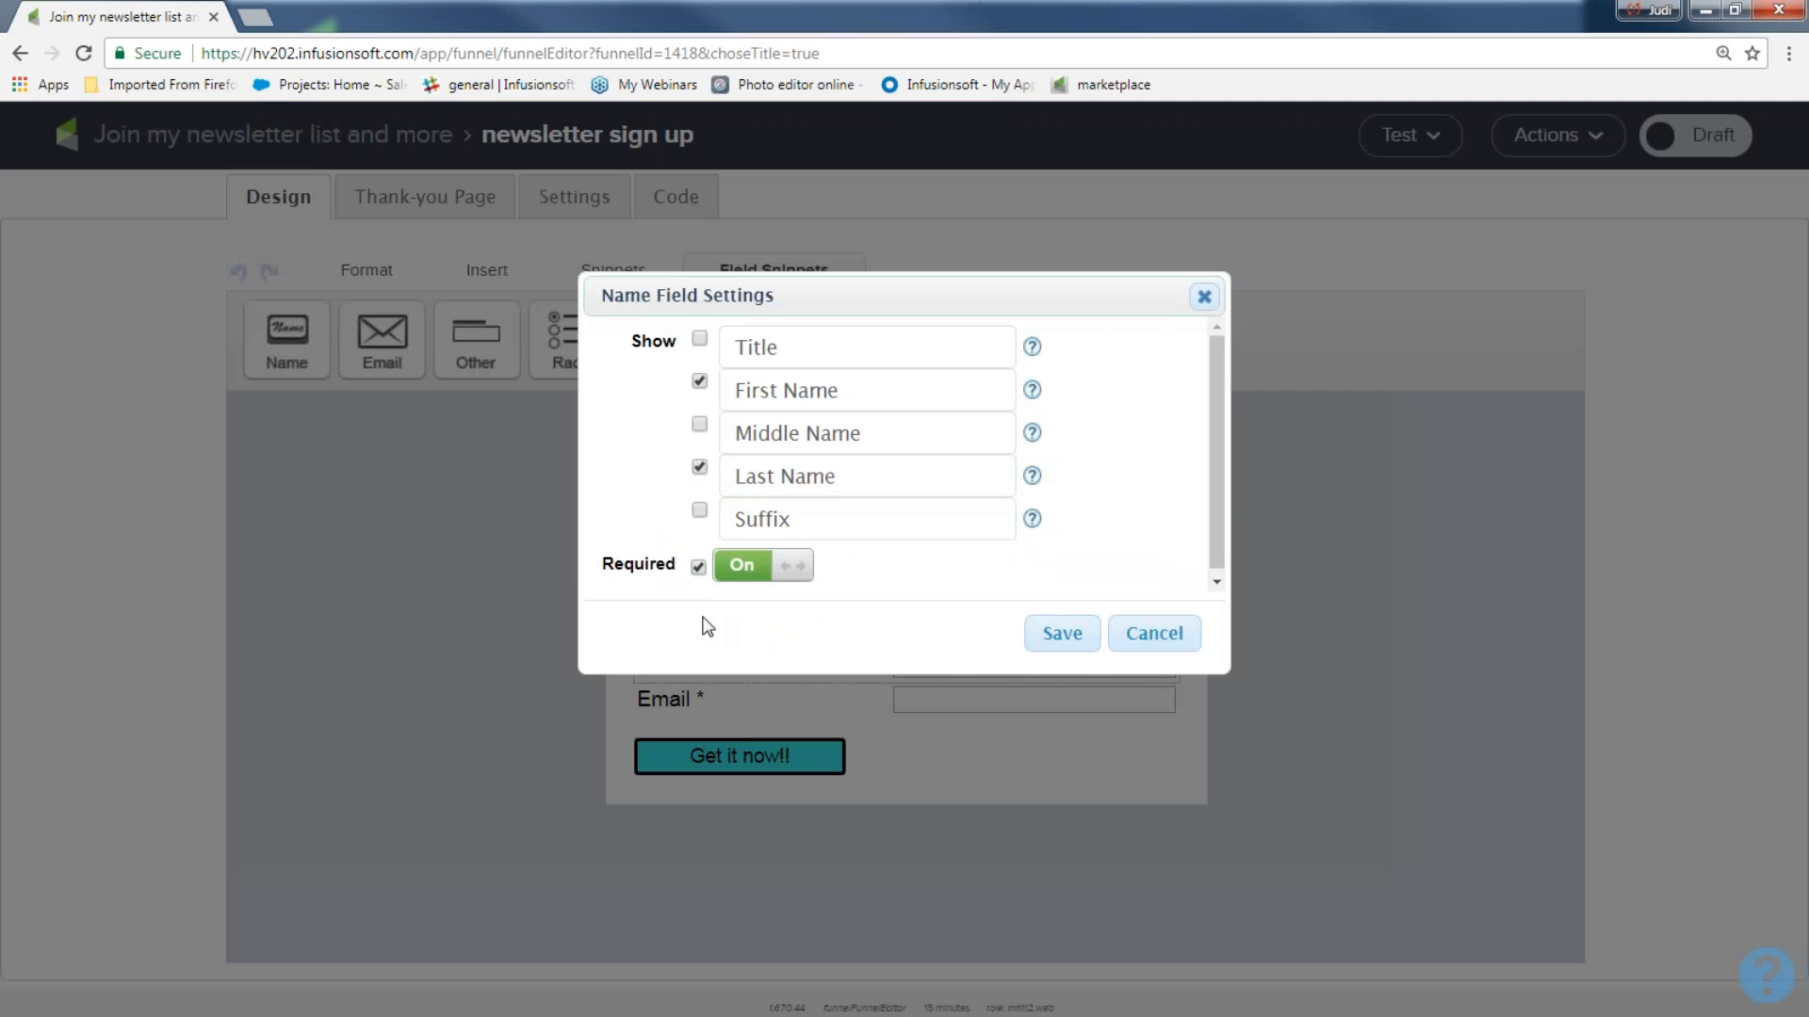
click(698, 568)
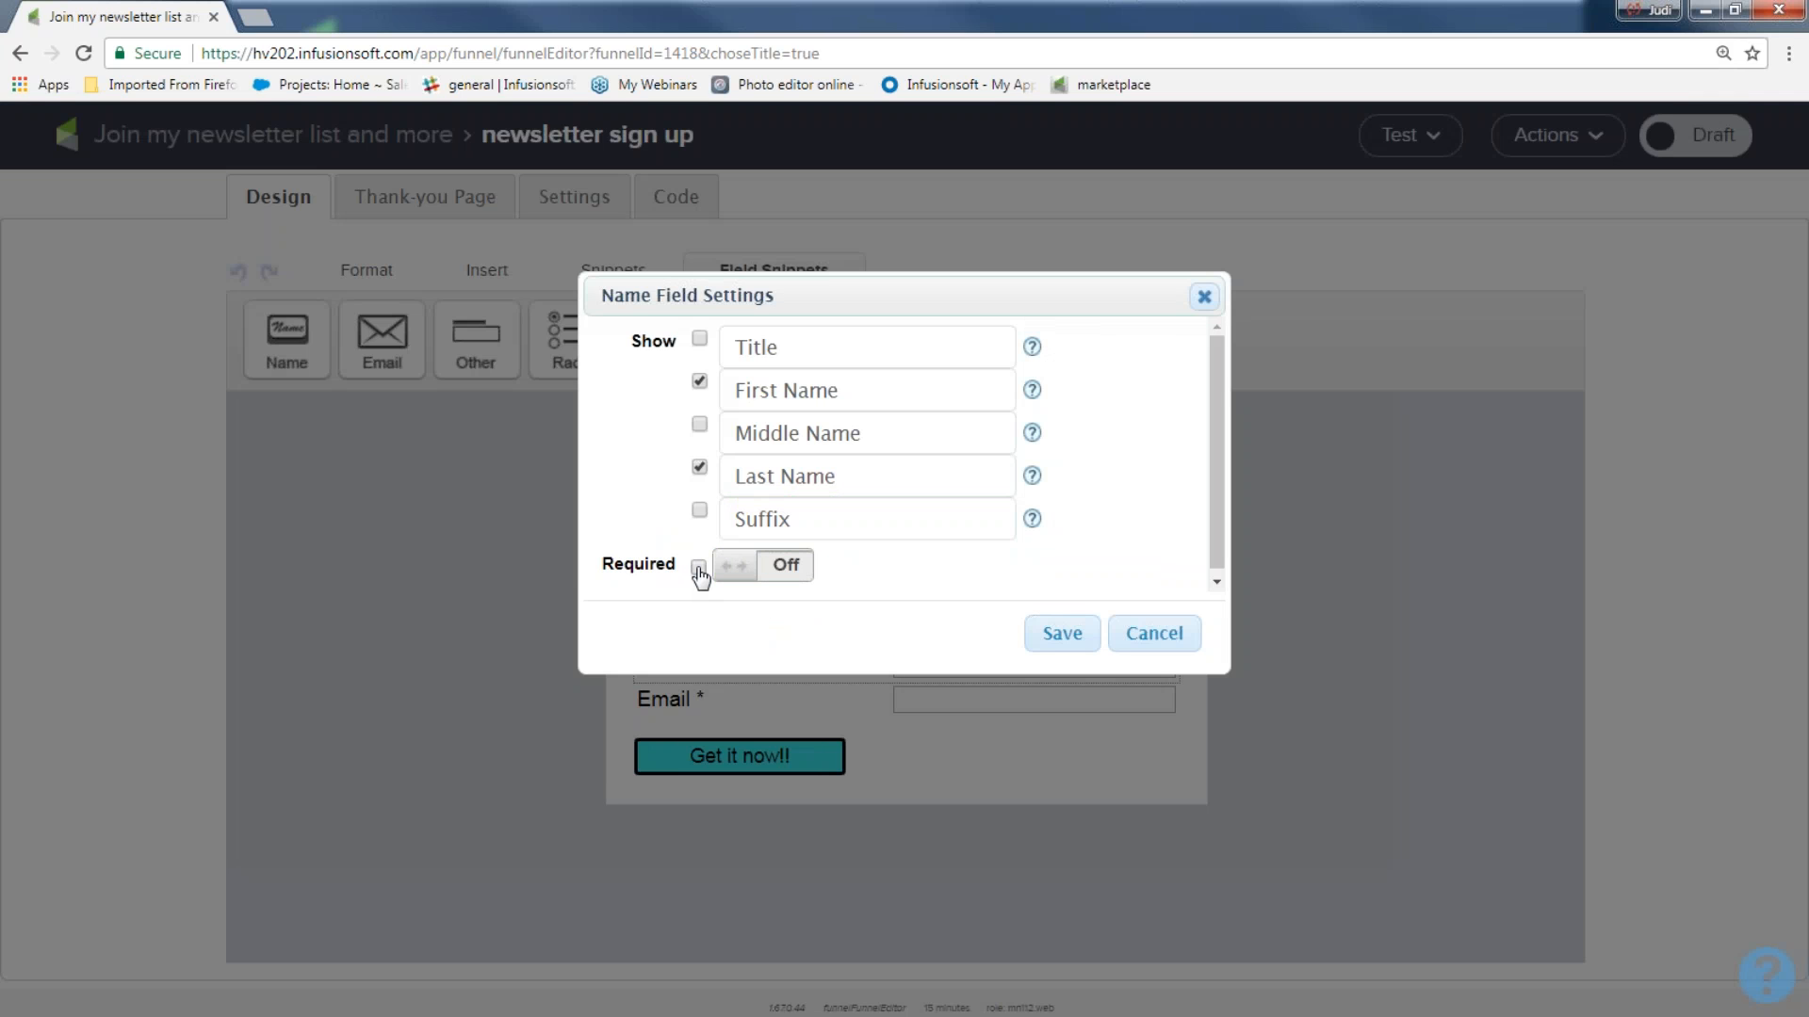
click(698, 568)
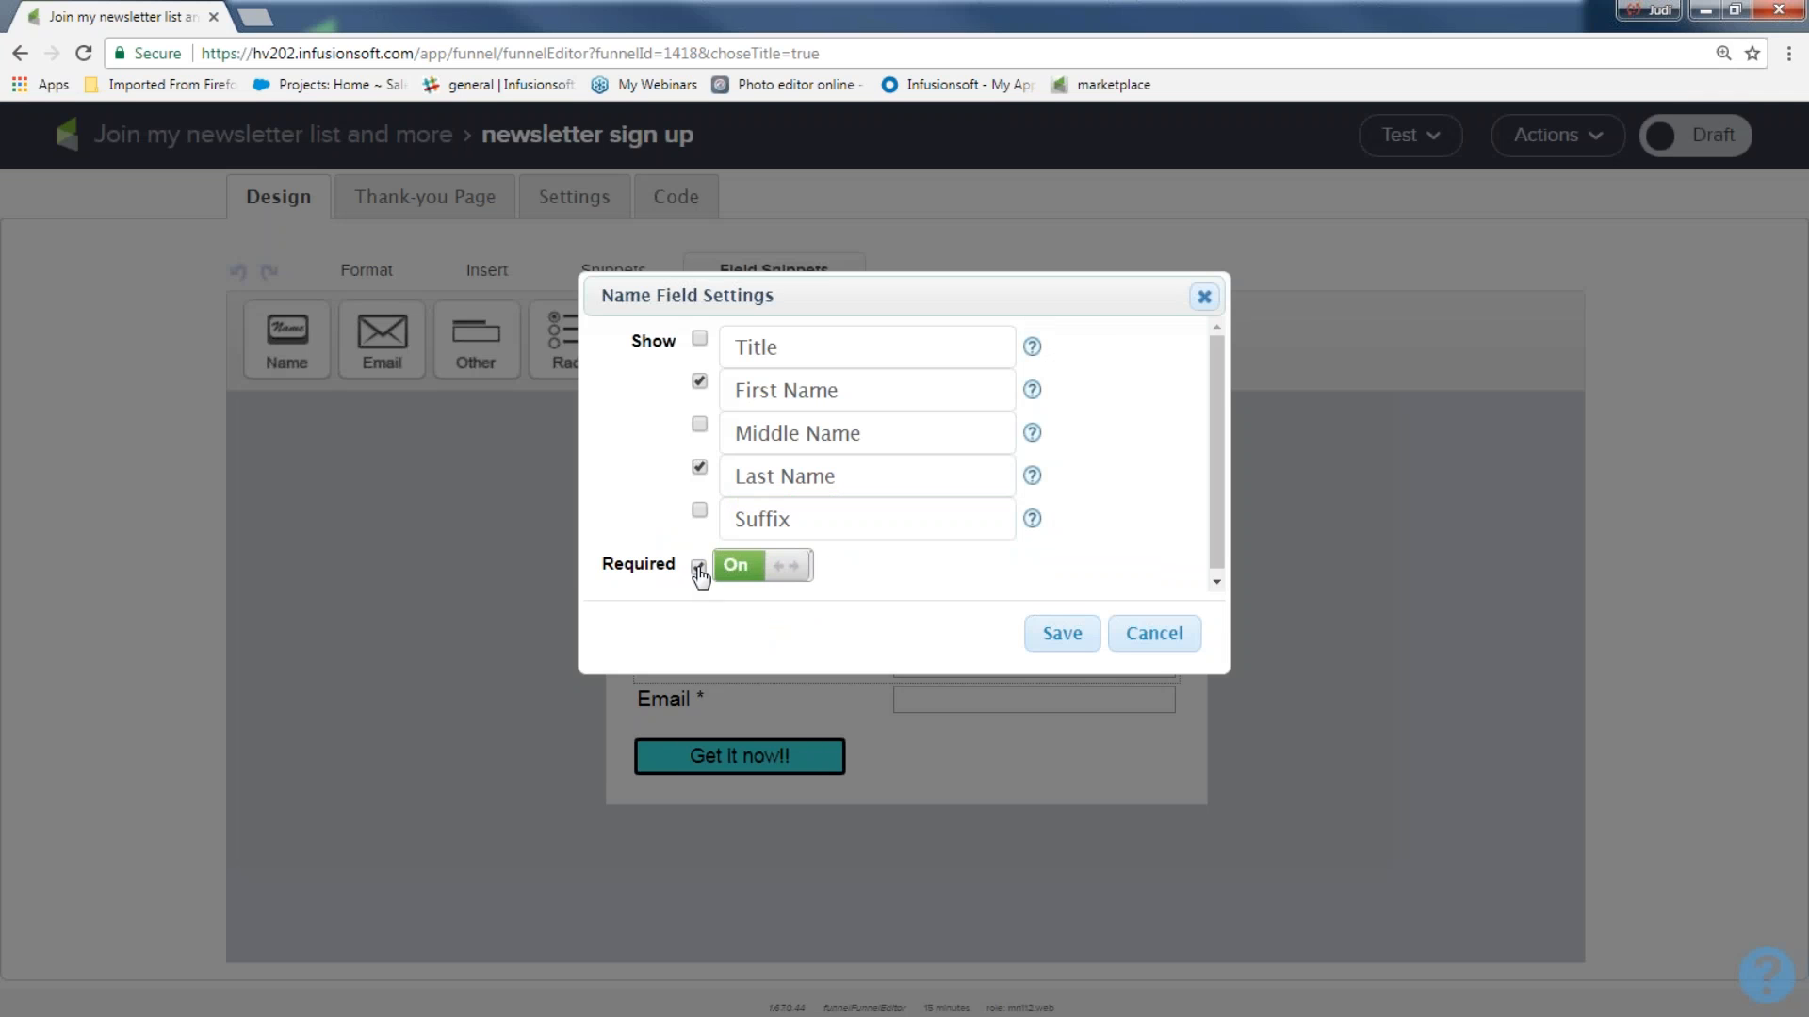
click(1064, 636)
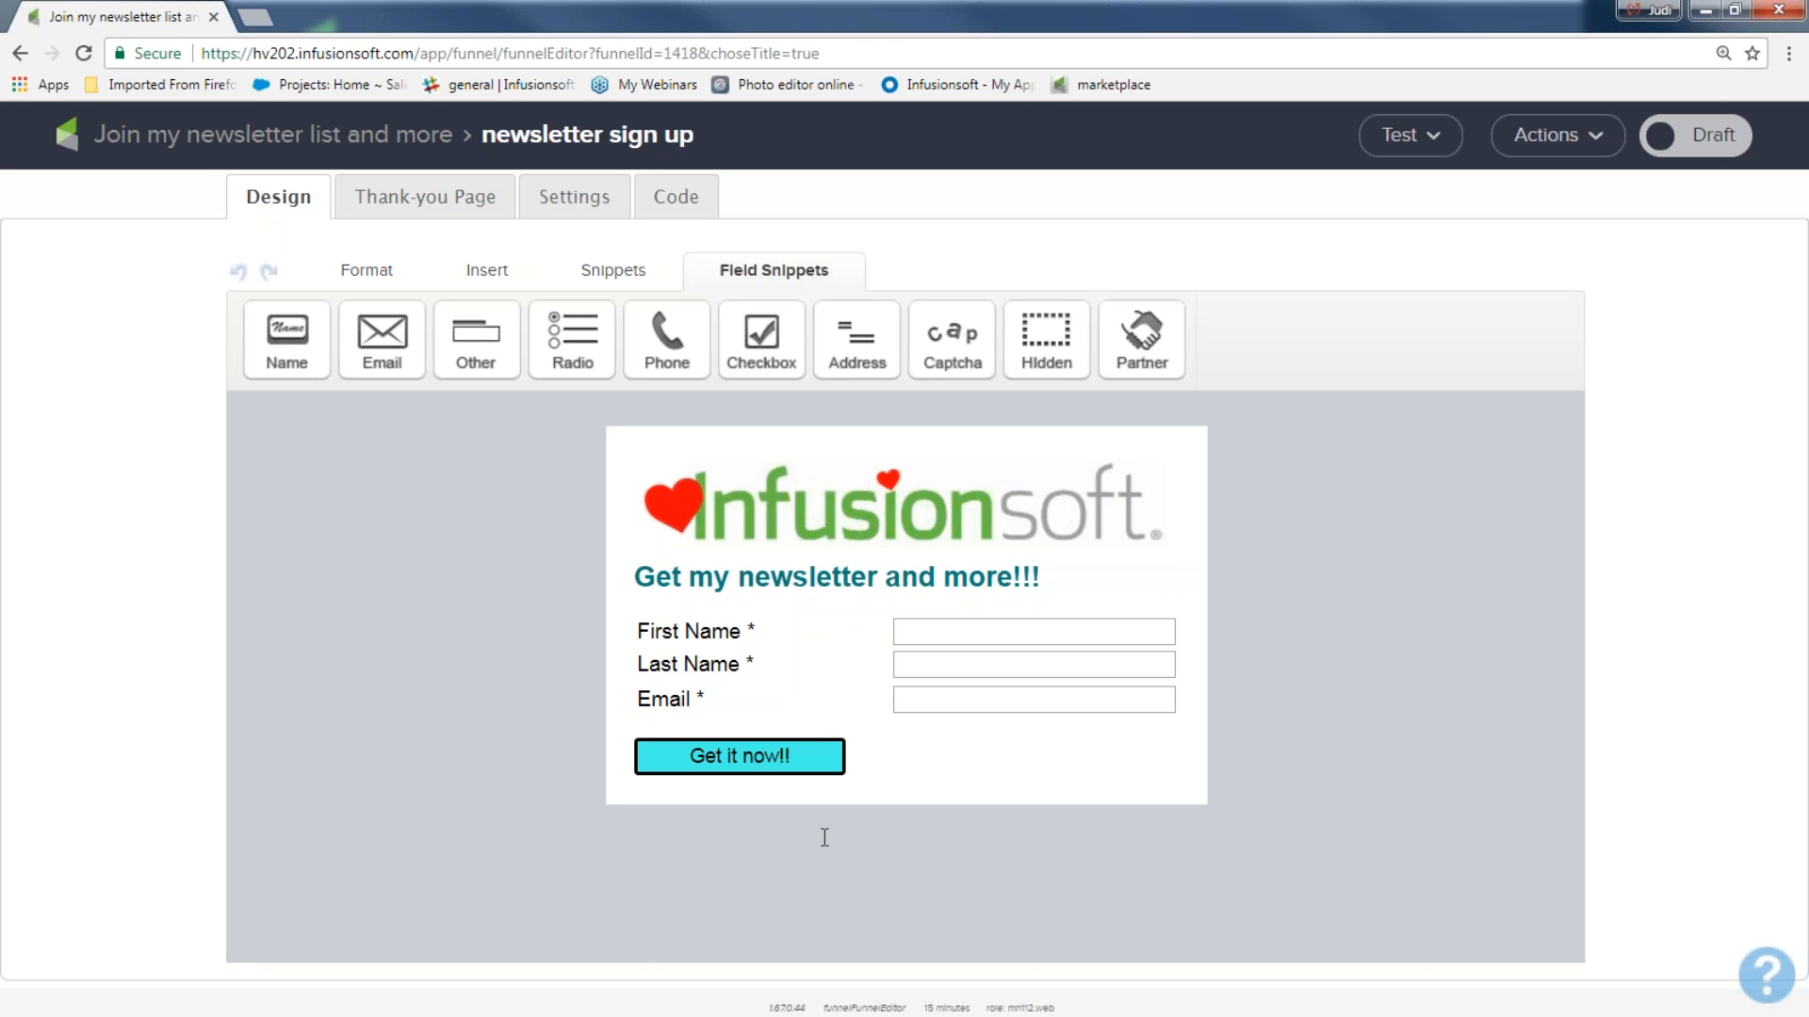
Switch the newsletter sign-up form from Draft to Ready and open its thank-you page for editing.
click(1706, 139)
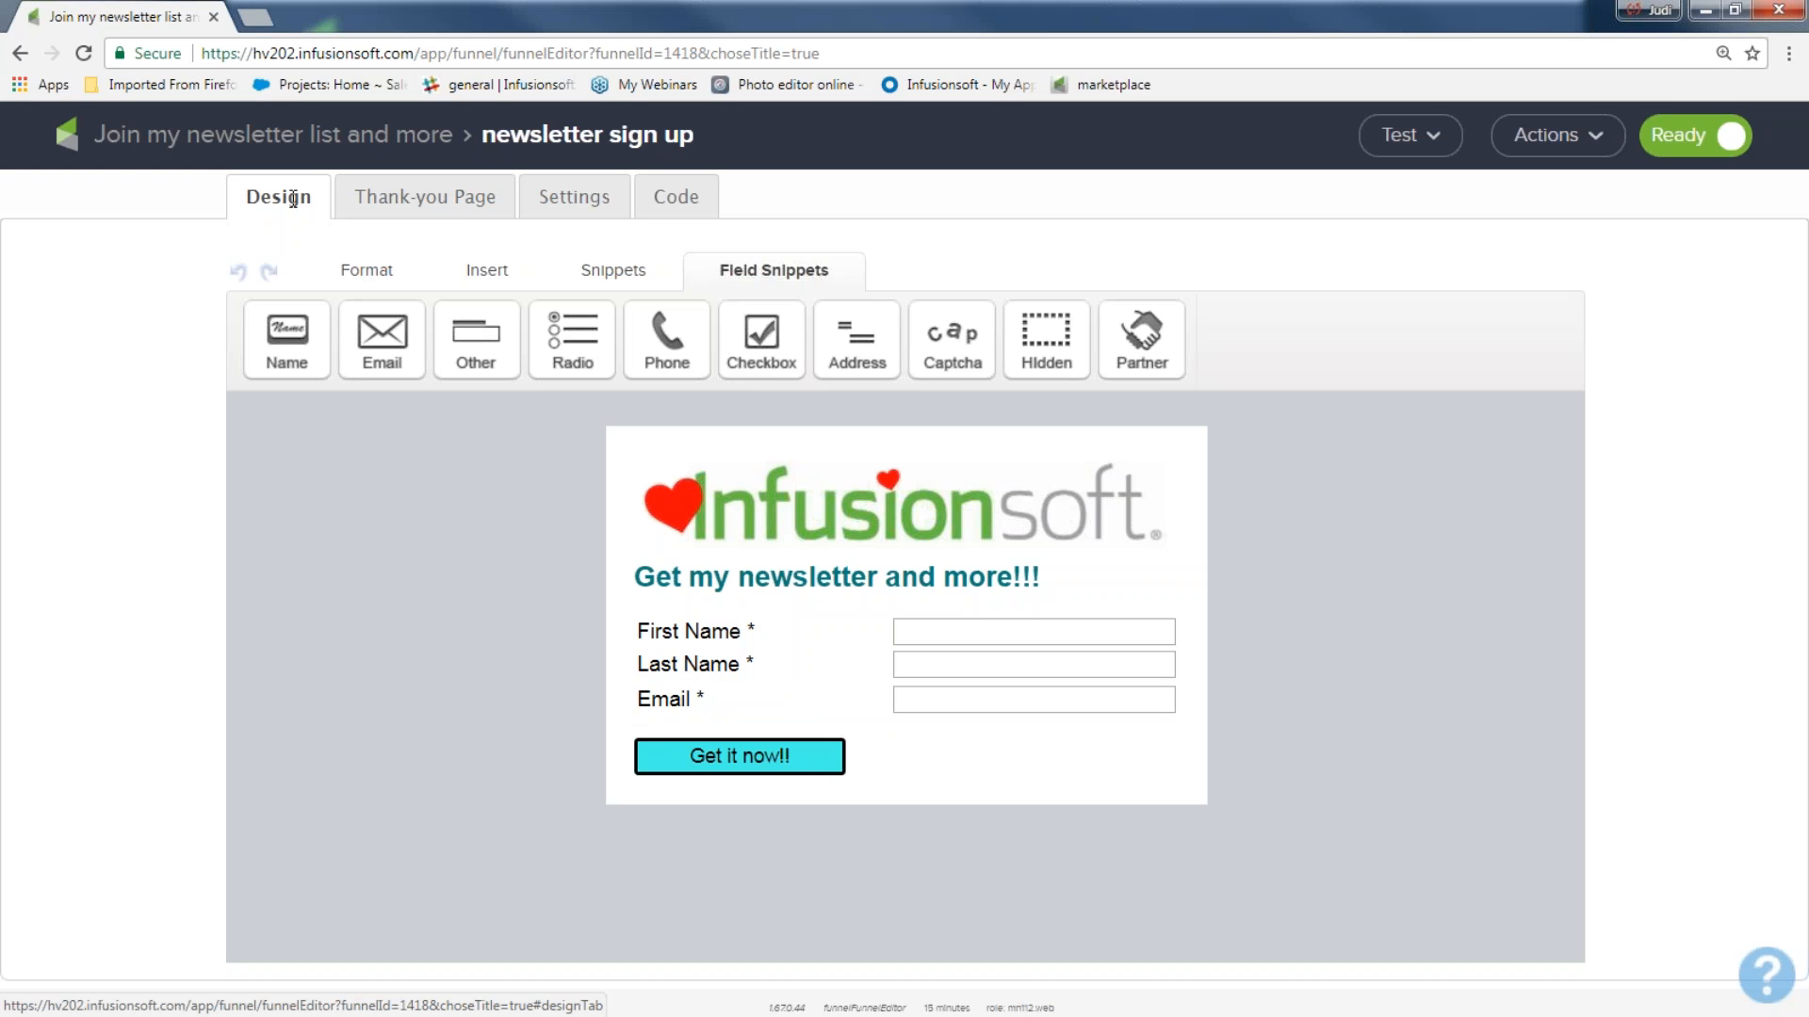
drag(308, 198, 268, 190)
click(432, 201)
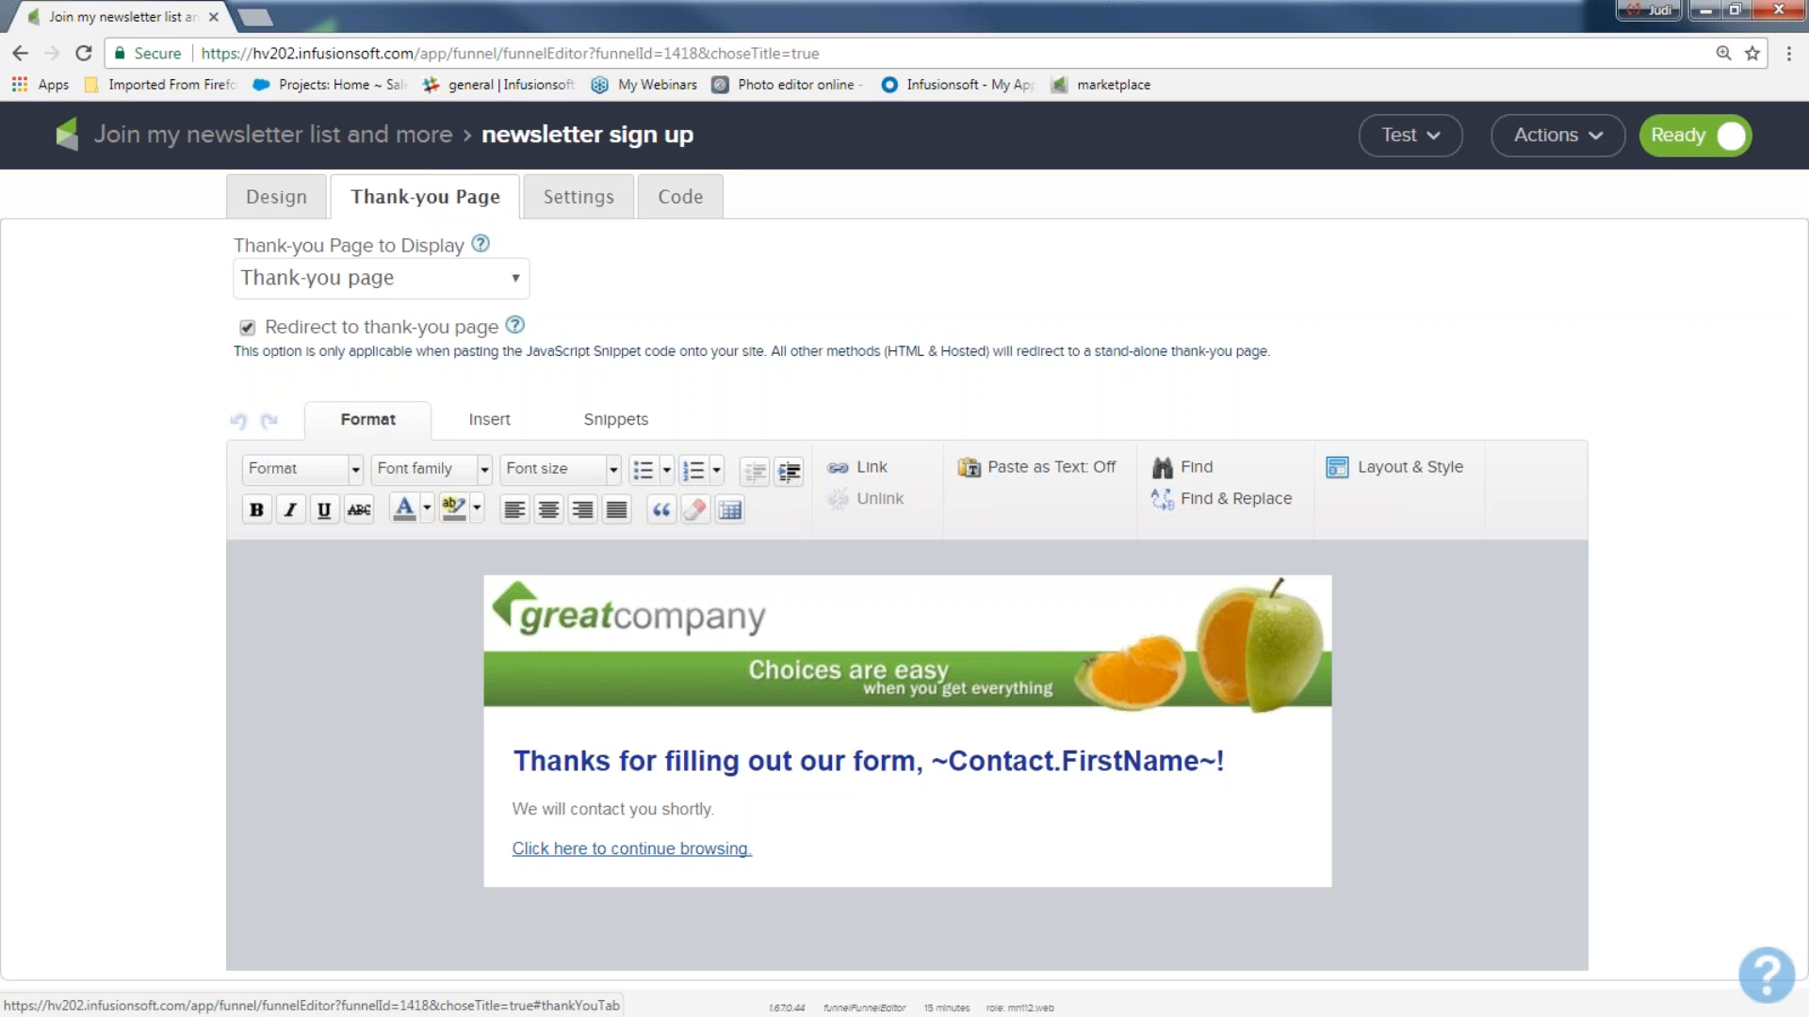
Replace the greatcompany banner on the thank-you page with the image thank_you__sript.png.
click(776, 650)
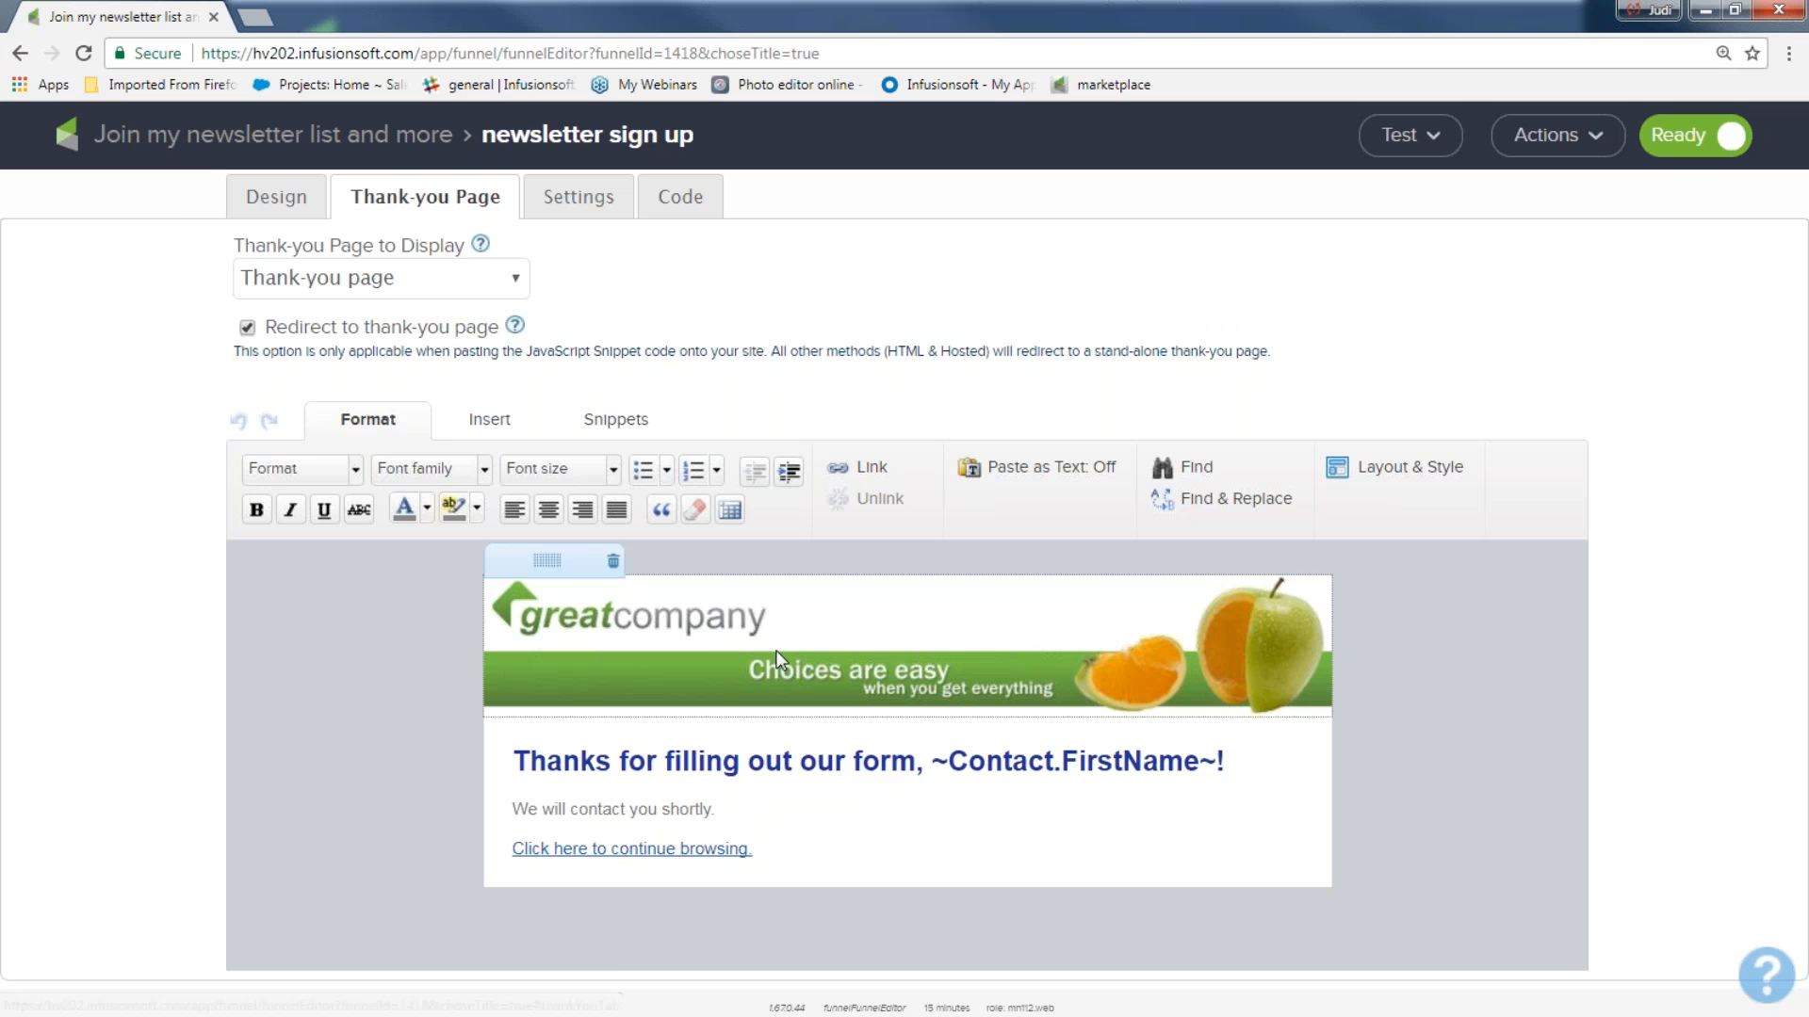
double_click(776, 650)
click(881, 410)
scroll(763, 650, down, 10)
scroll(676, 767, down, 10)
scroll(676, 769, down, 10)
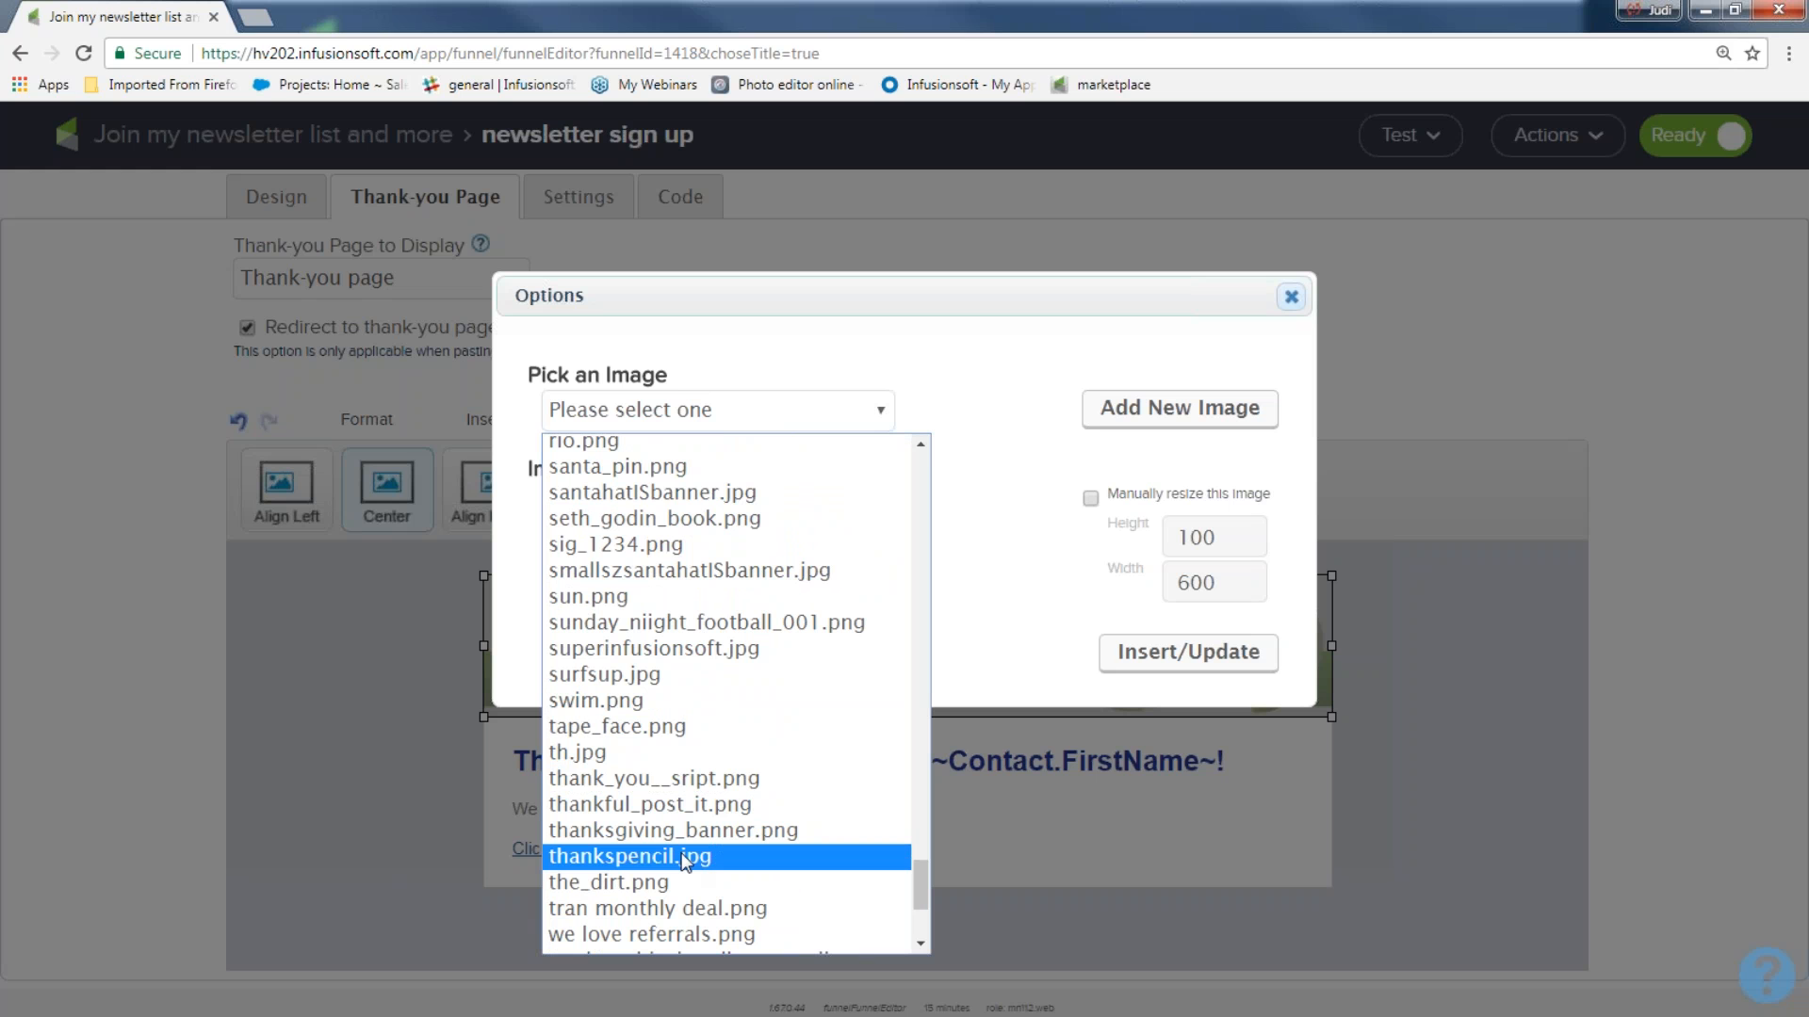
click(687, 780)
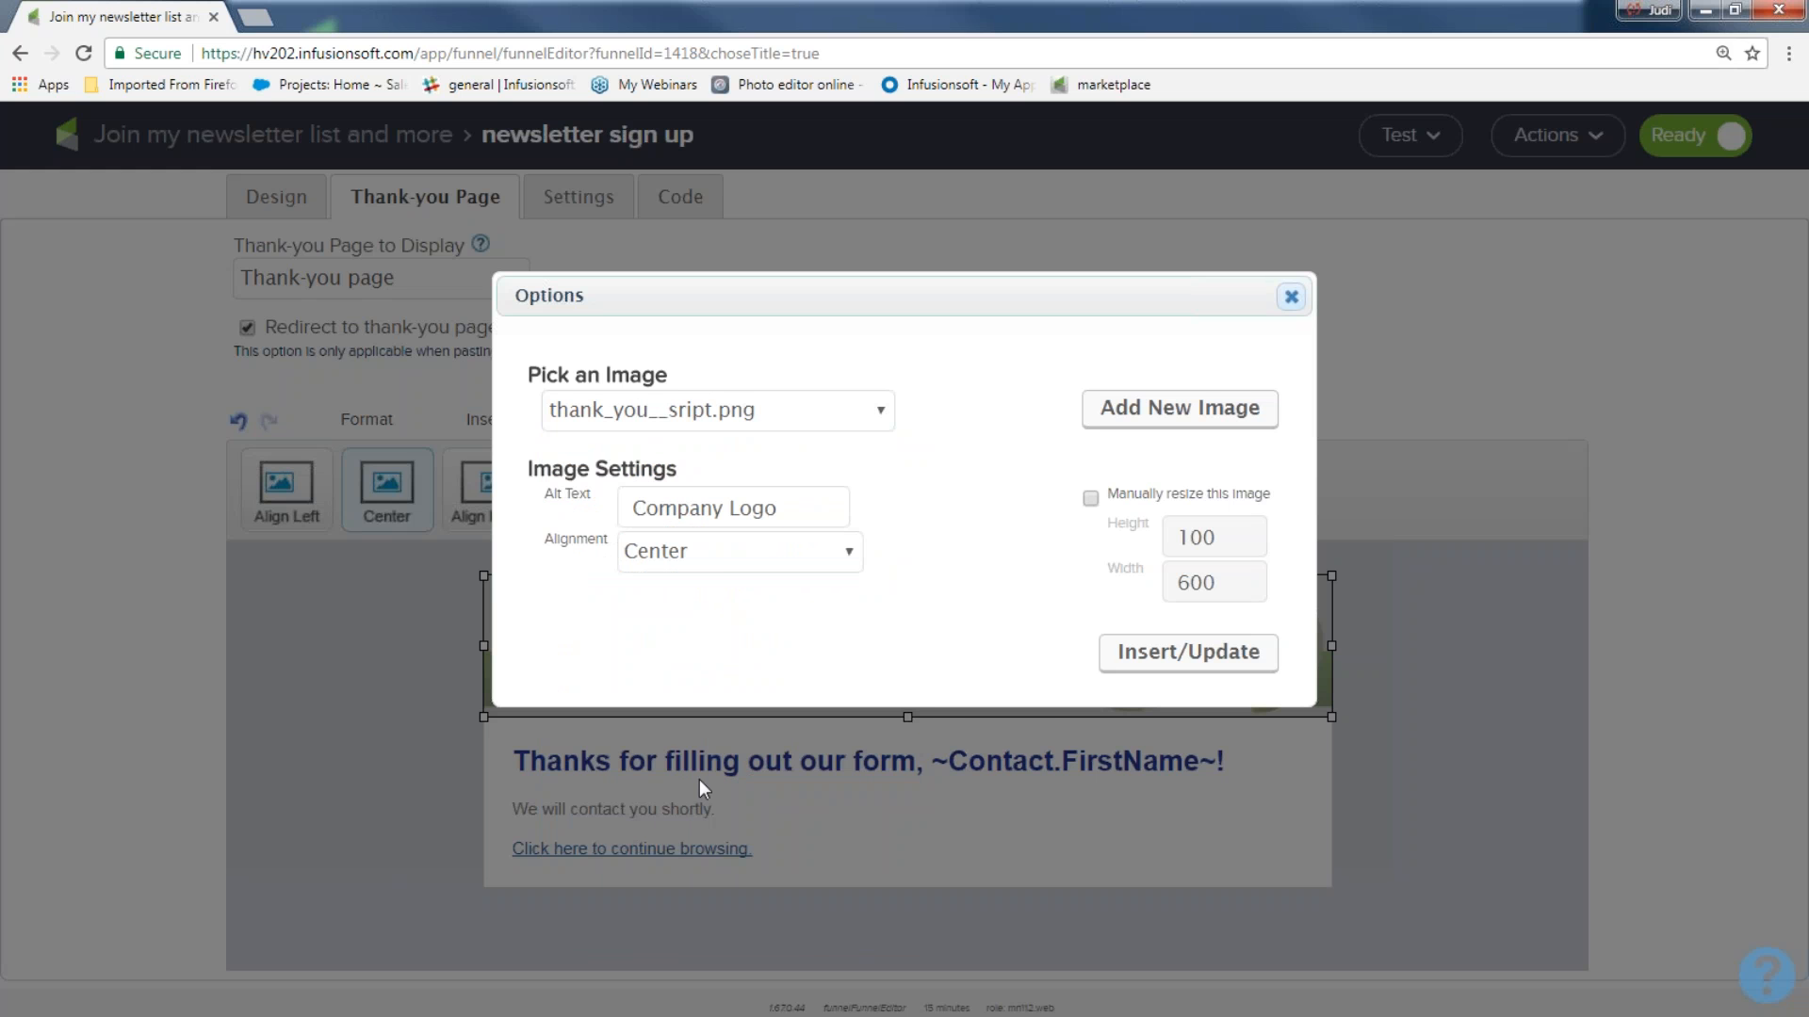
click(1168, 877)
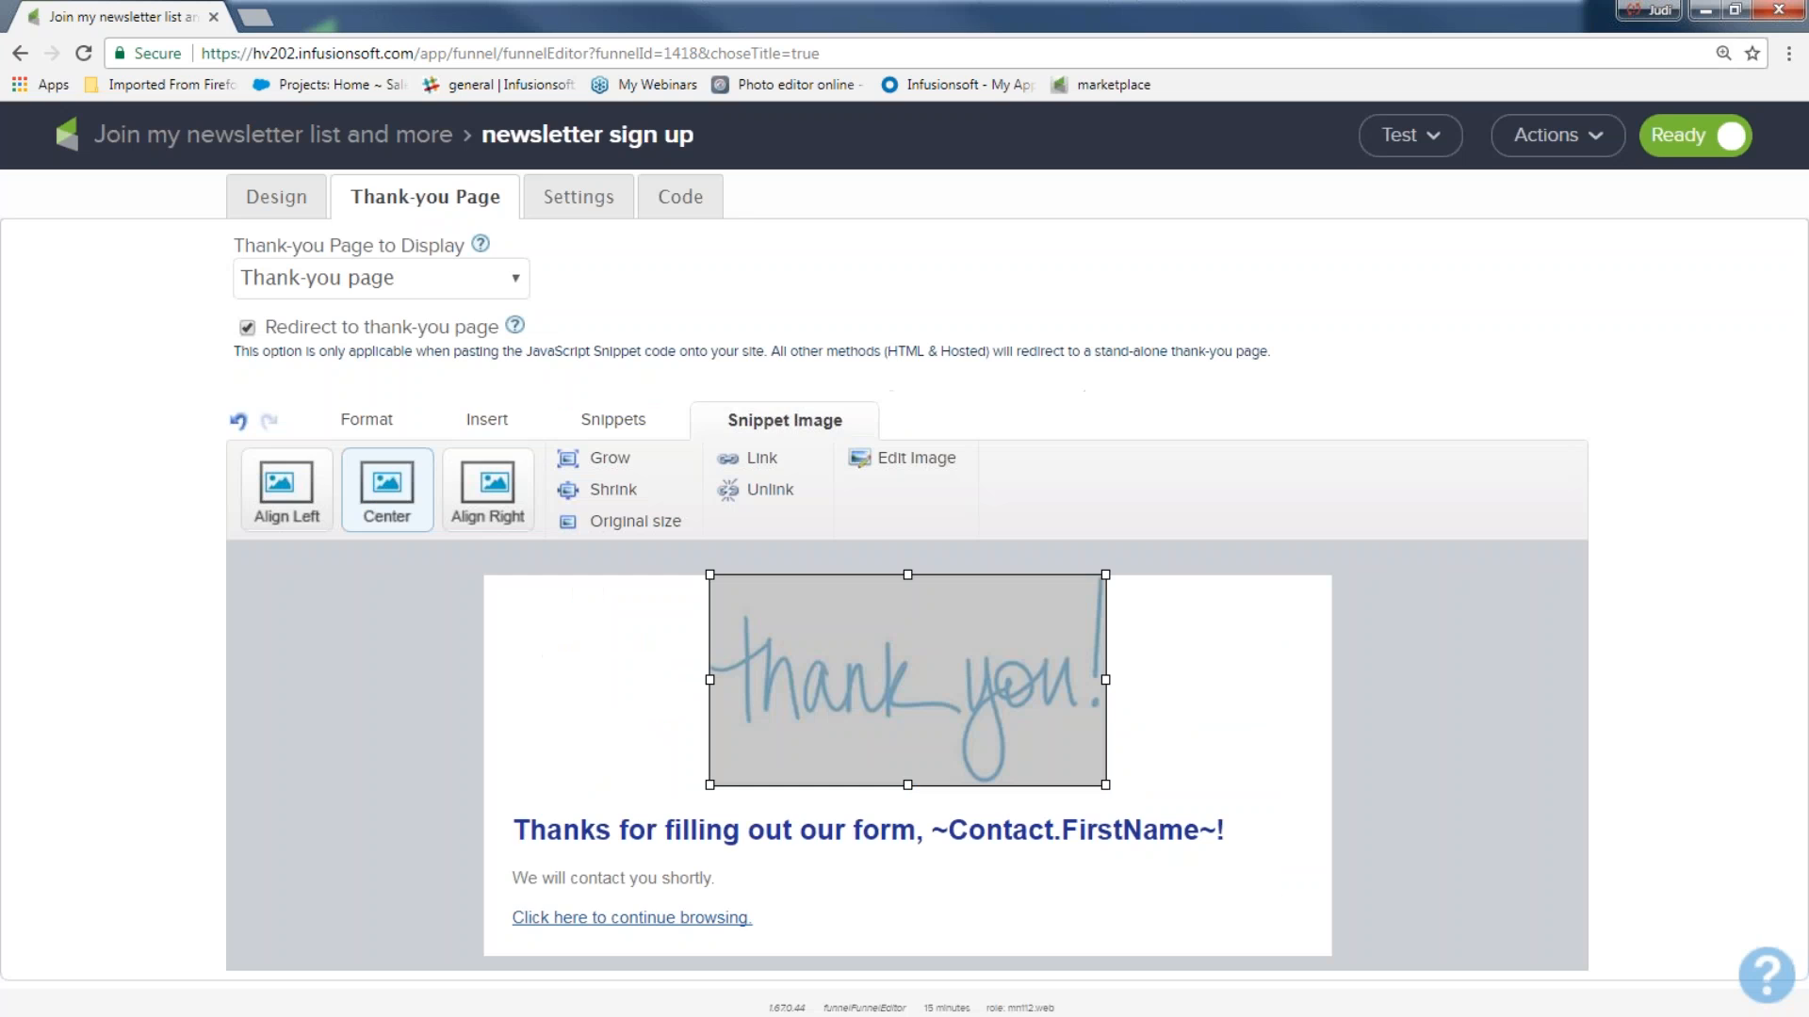
click(1229, 754)
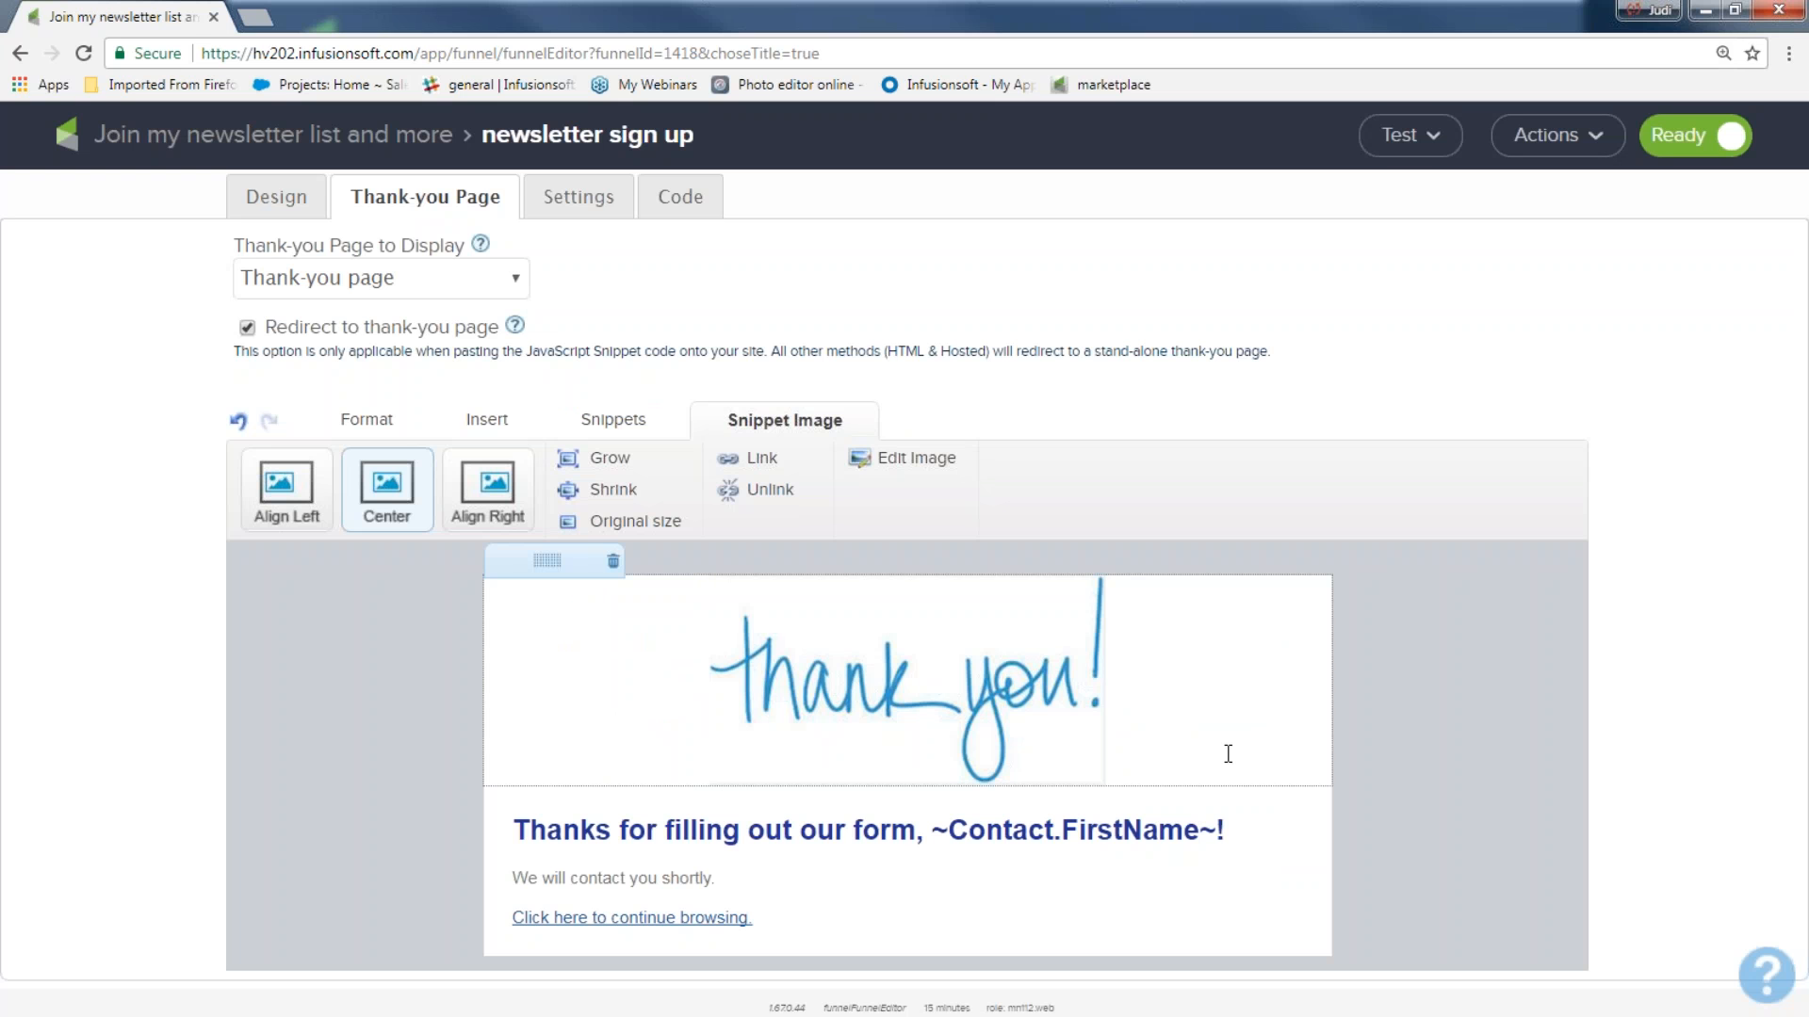
Replace "Thanks for filling out our form" in the heading with "You got it", keeping the first-name merge field.
click(521, 832)
drag(521, 832, 919, 839)
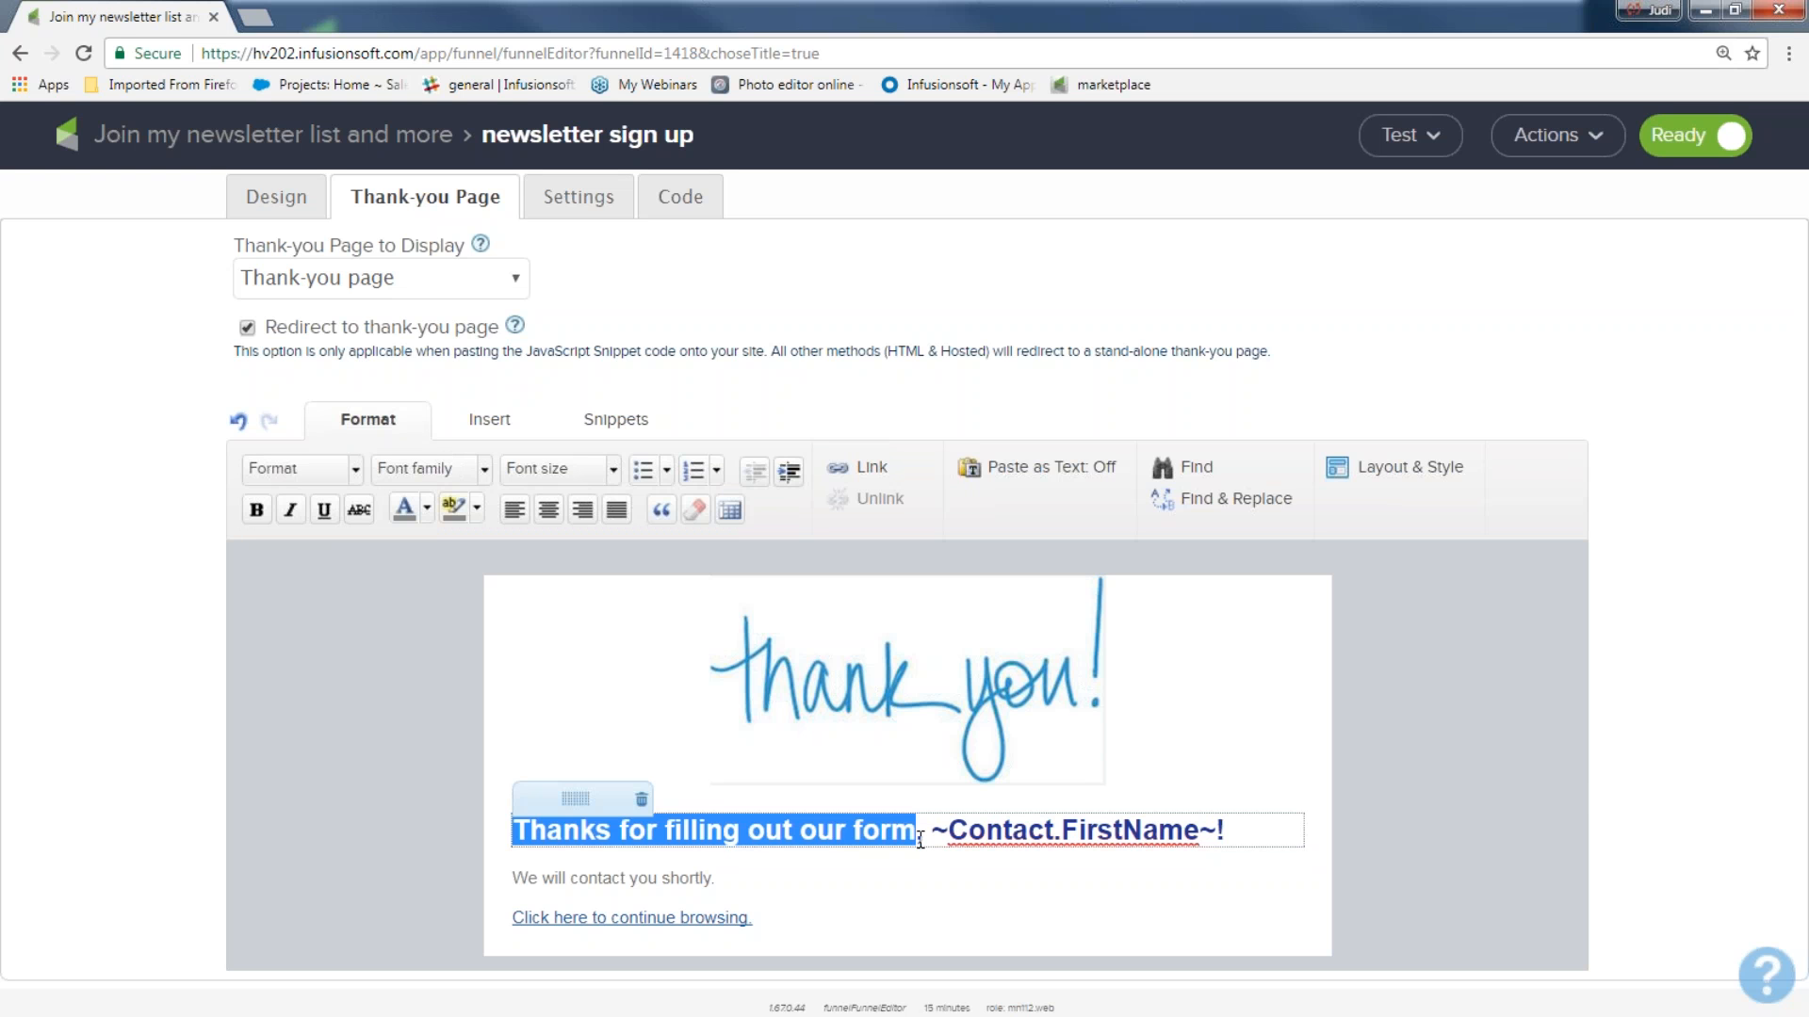
text(Yo)
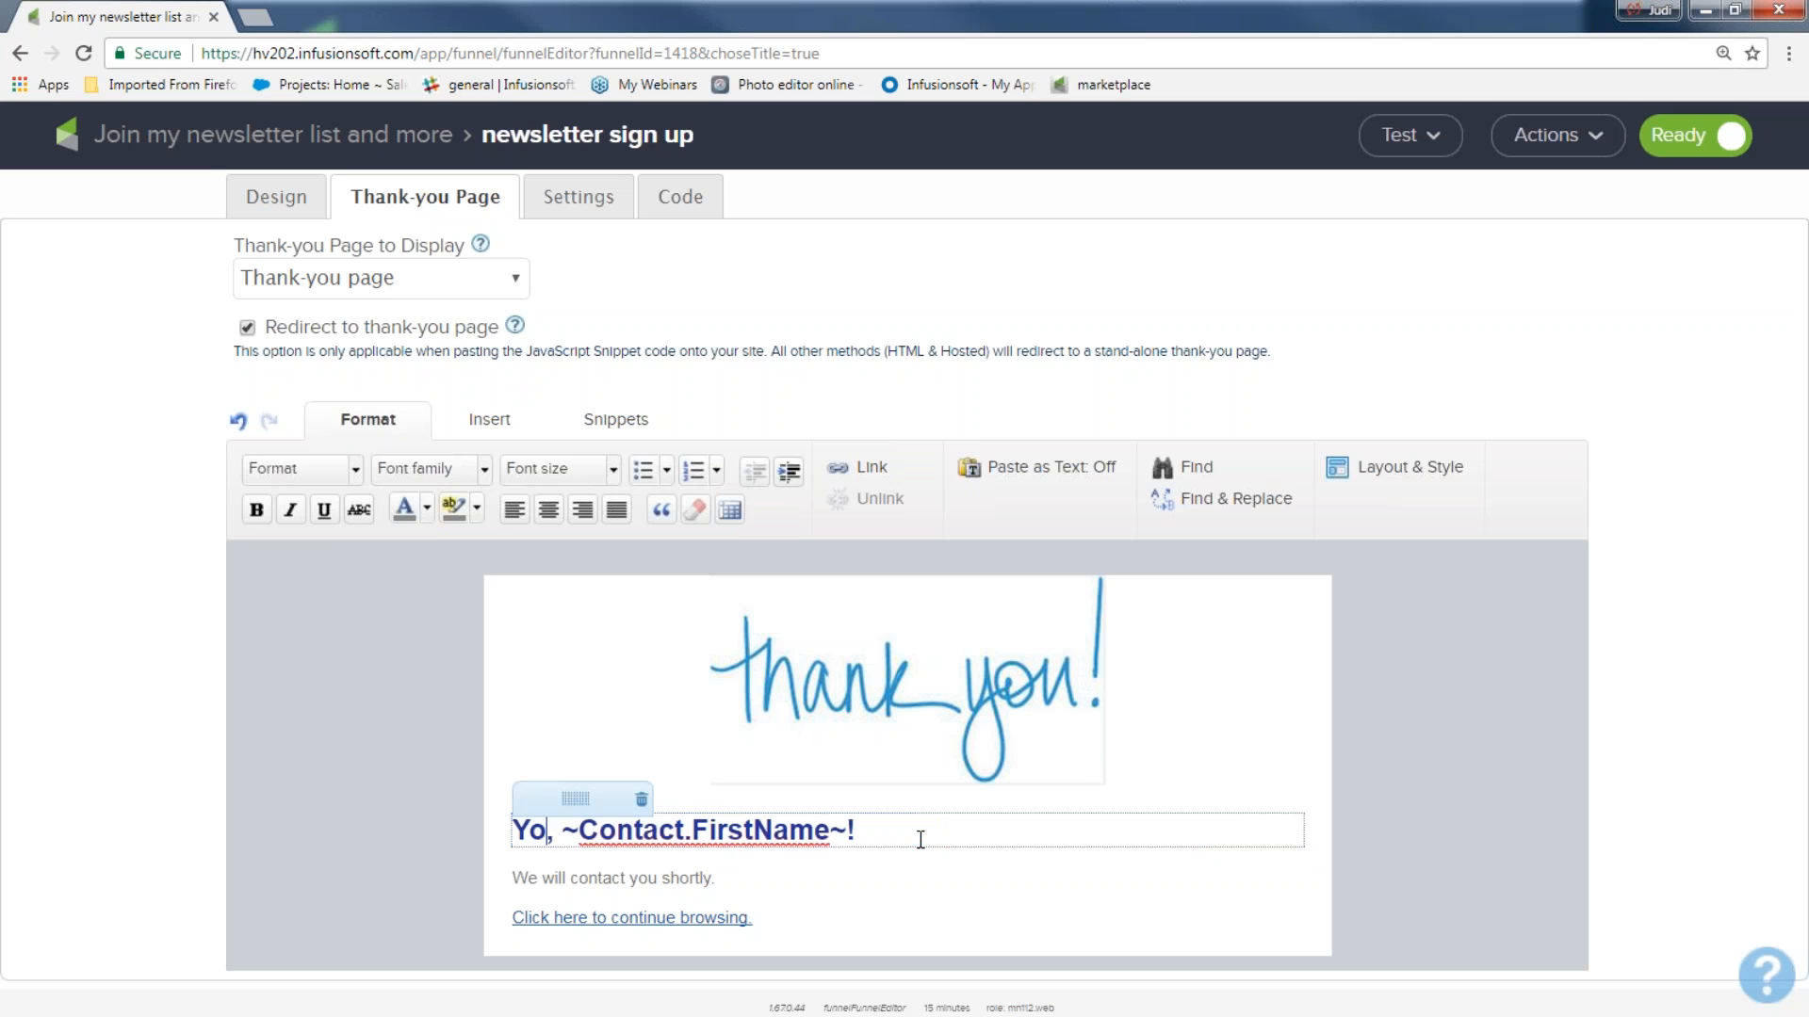
text(u got it)
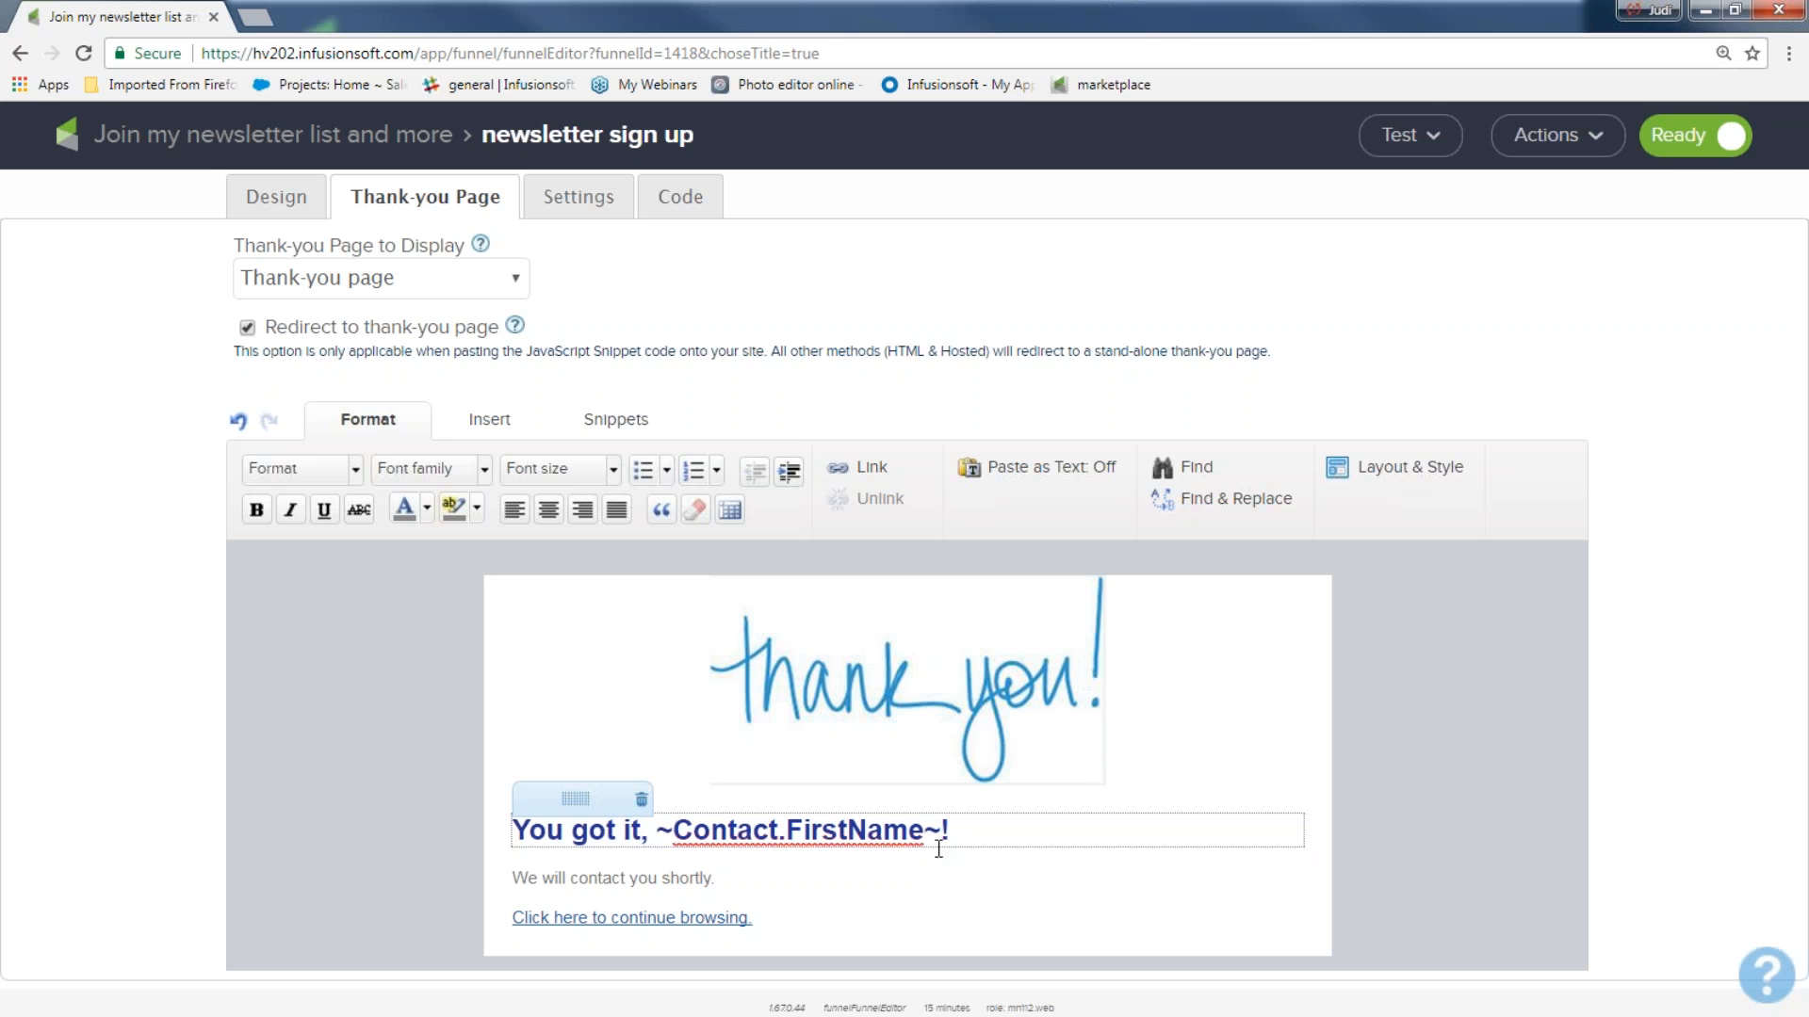
Replace the text below the heading with "I can't wait for you to see my stuff...you will love it..and it will help you with your writing ideas!!".
drag(739, 884, 487, 878)
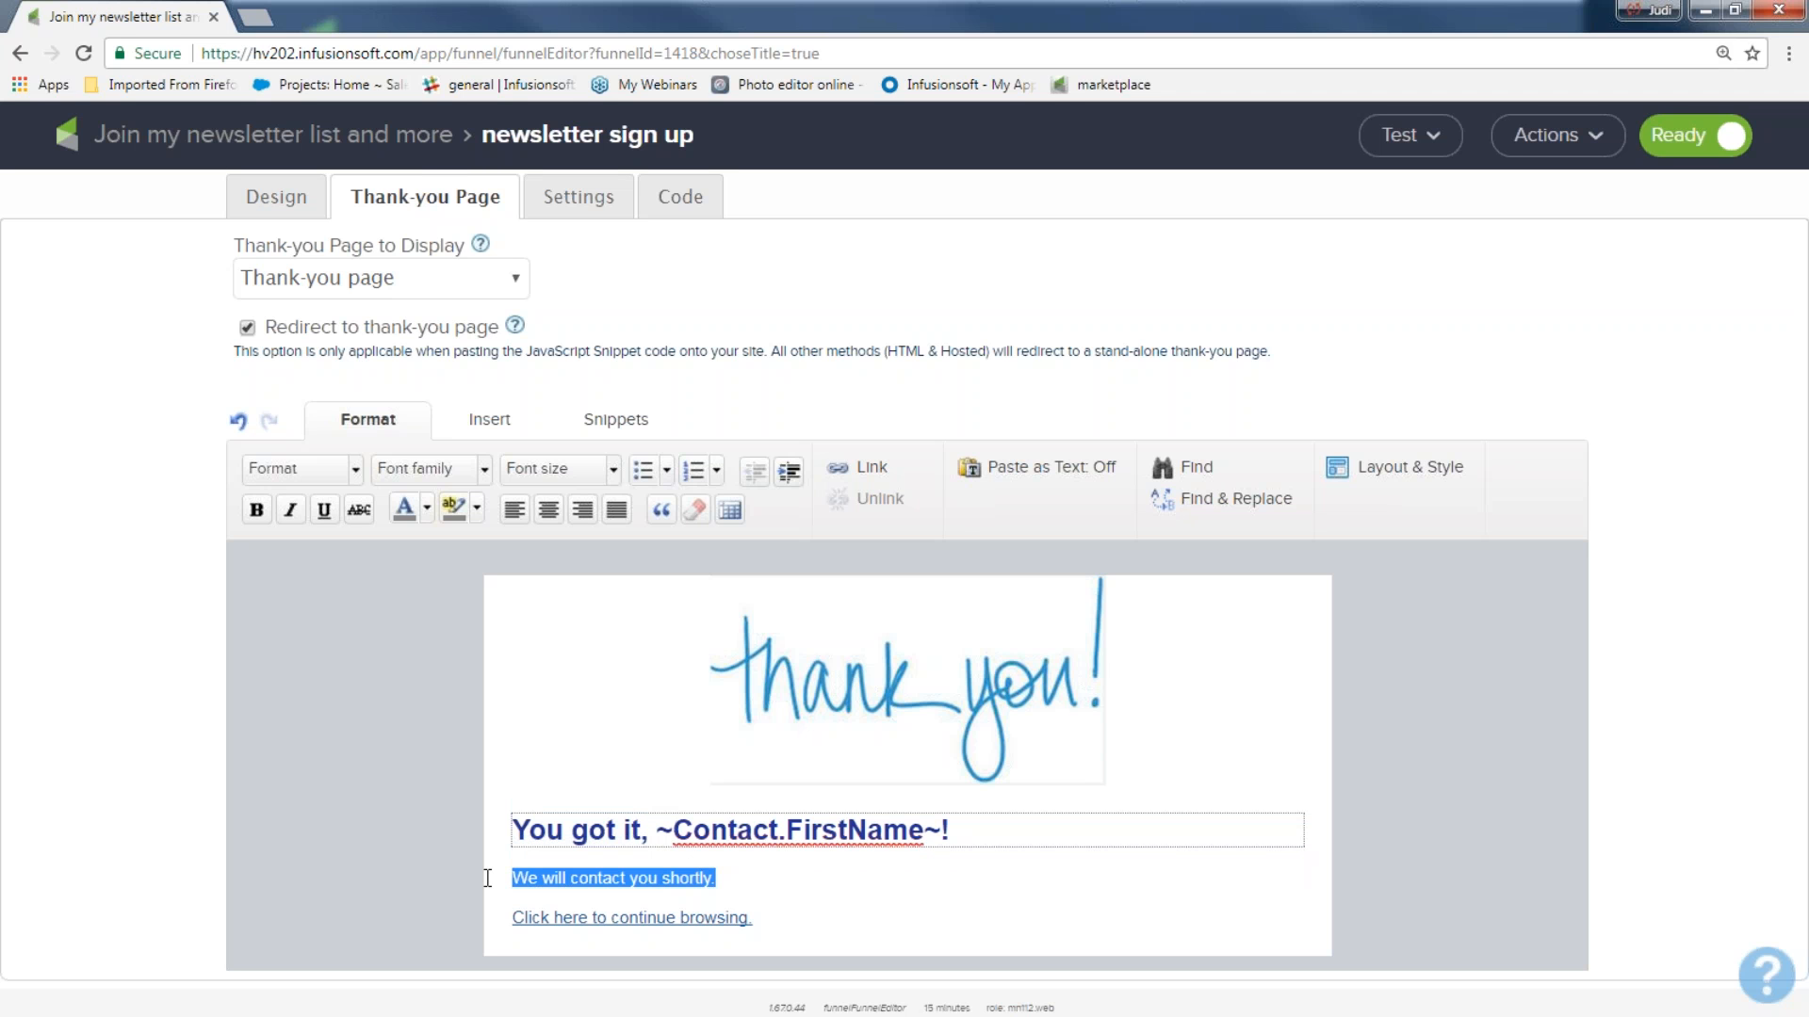
text(I can)
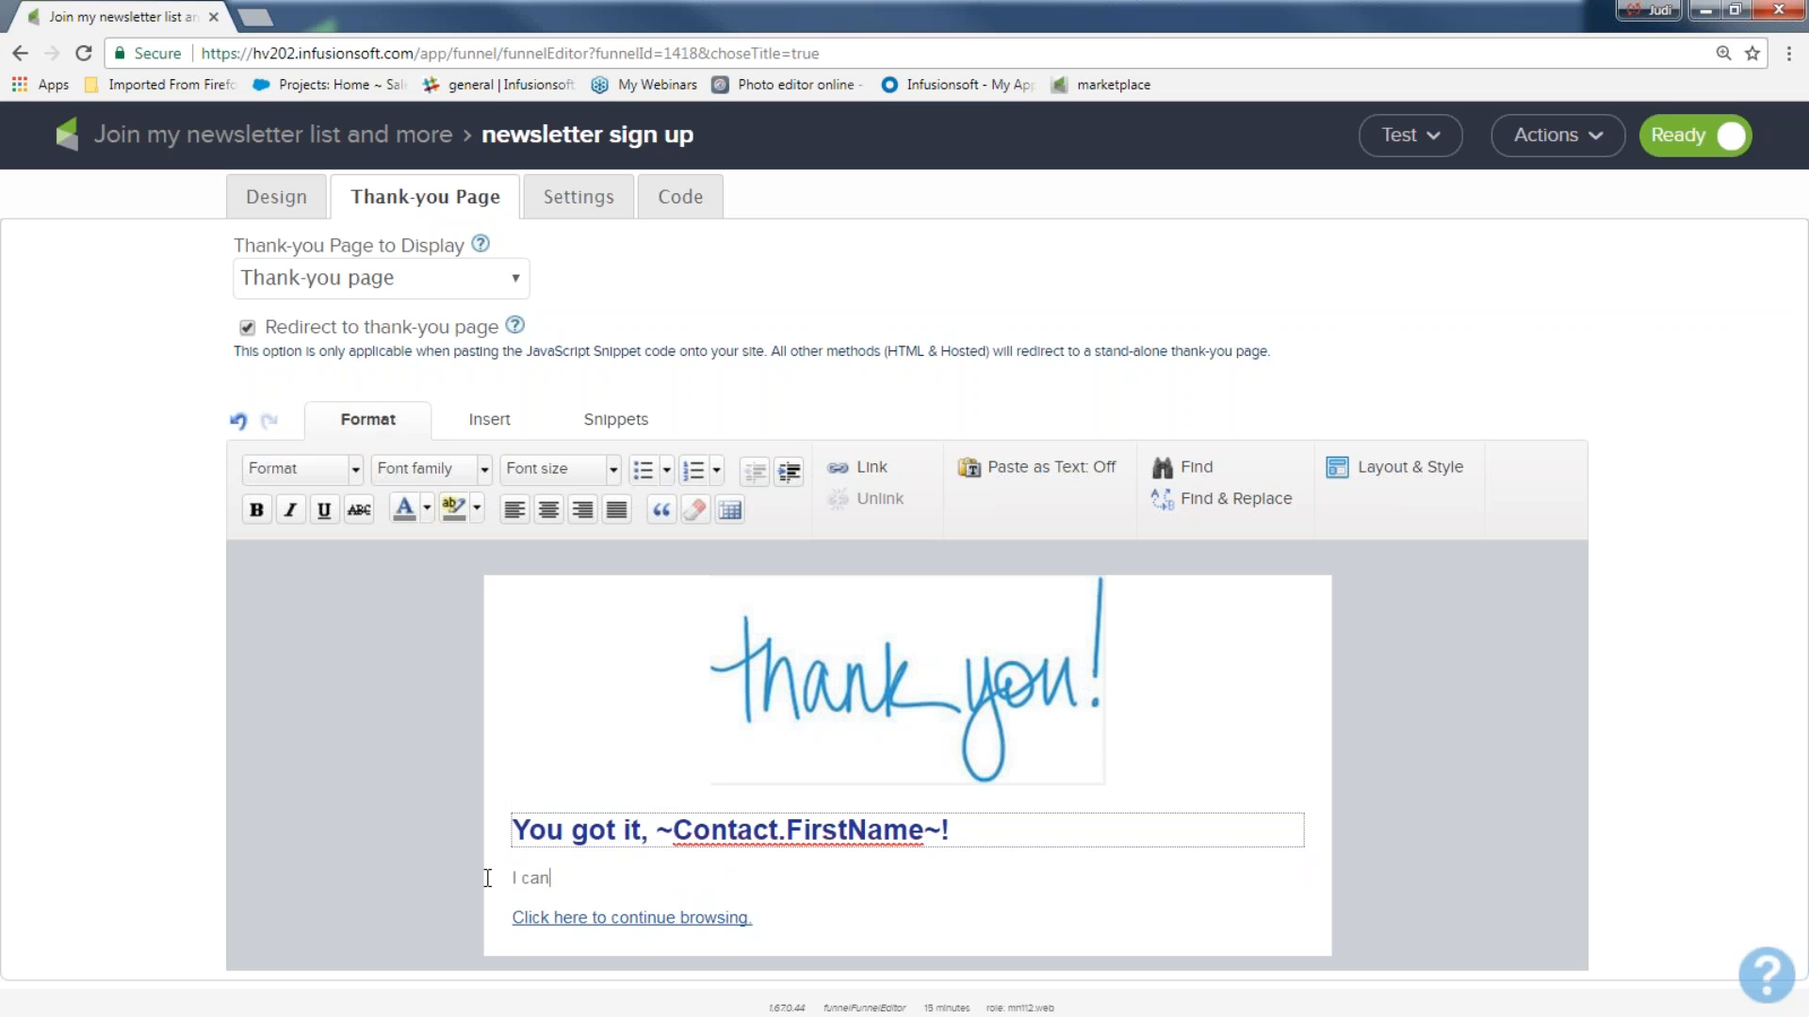
text('t wait for you to see m)
key(BackSpace)
text(stuff...you will love it..and it will help you with your writing ideas!!)
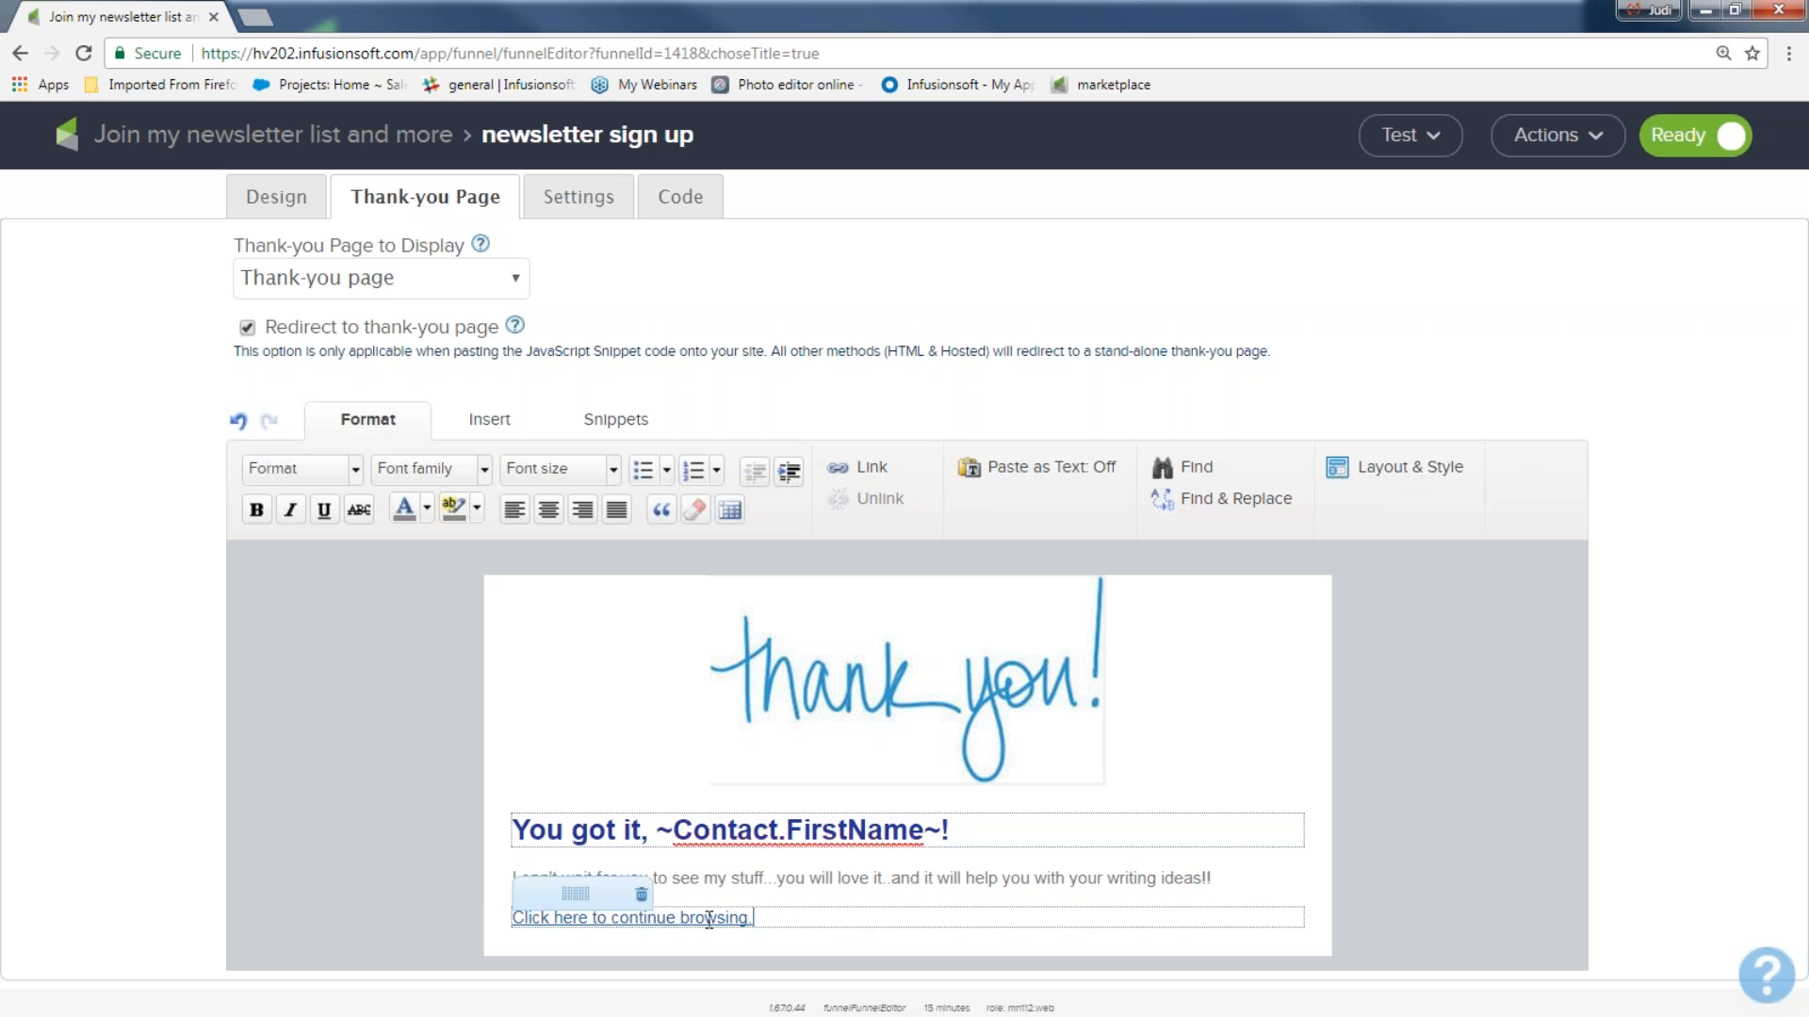
drag(780, 920, 502, 937)
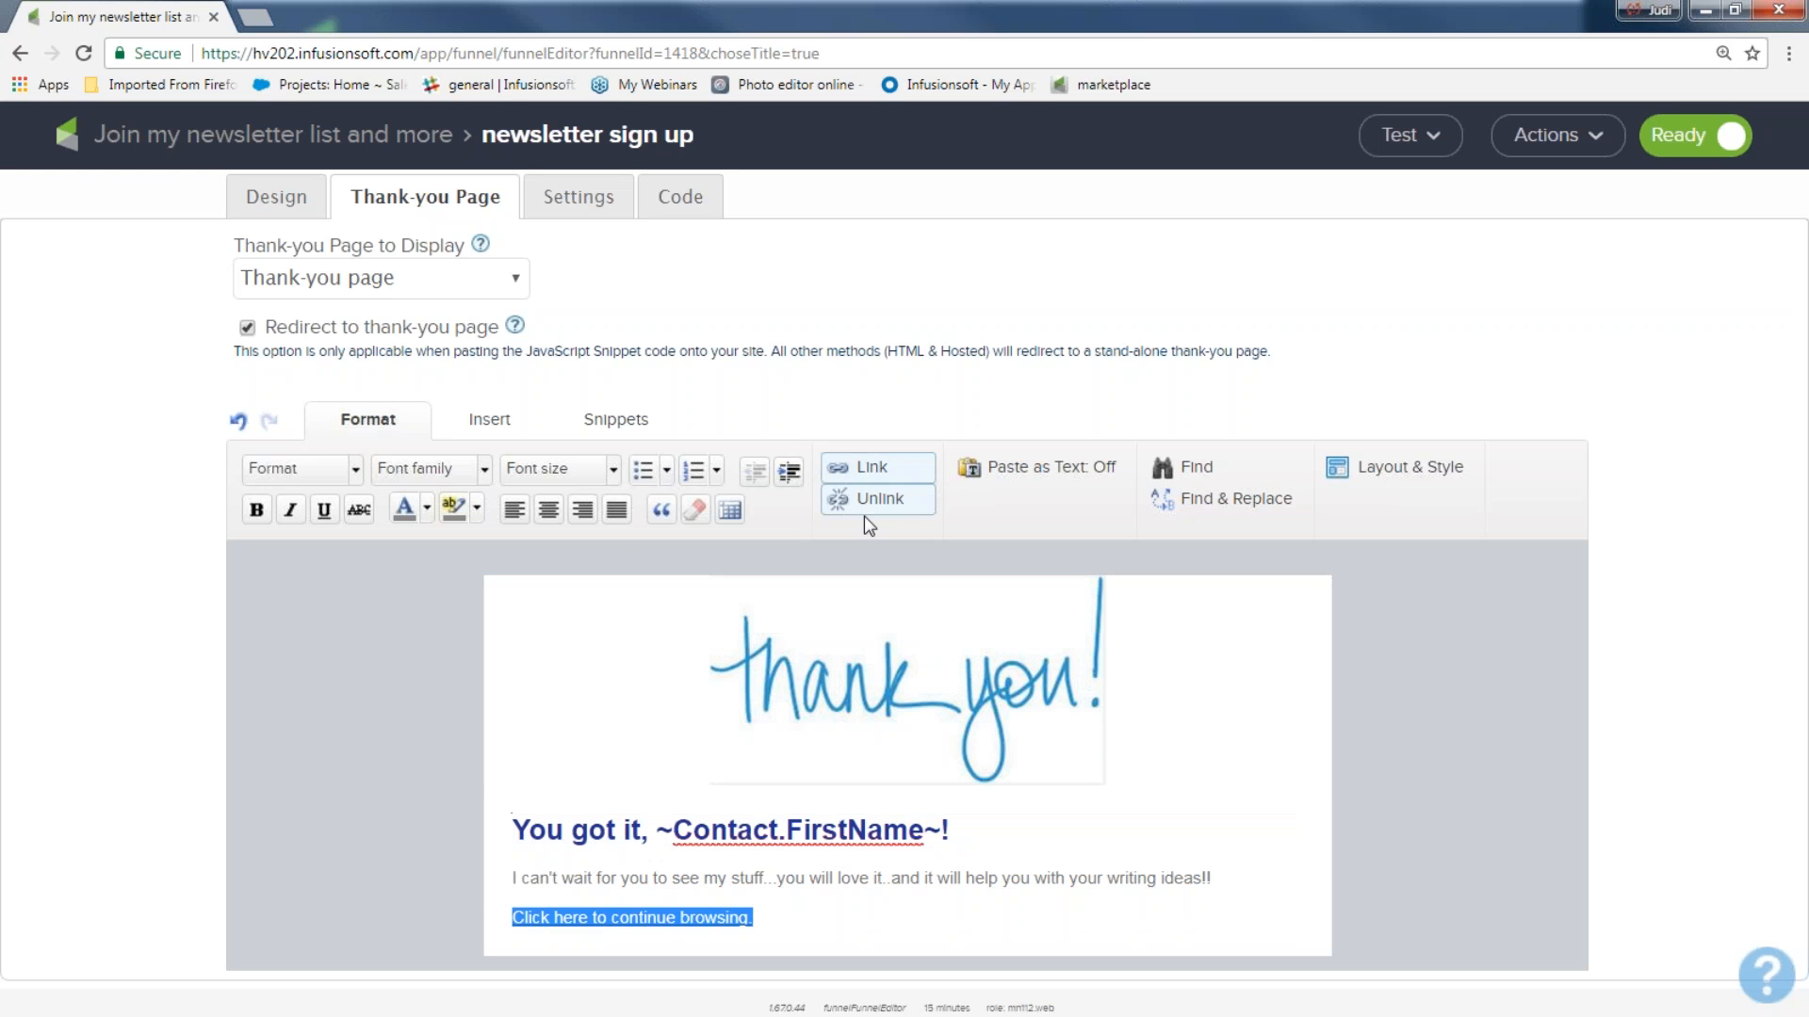
click(874, 468)
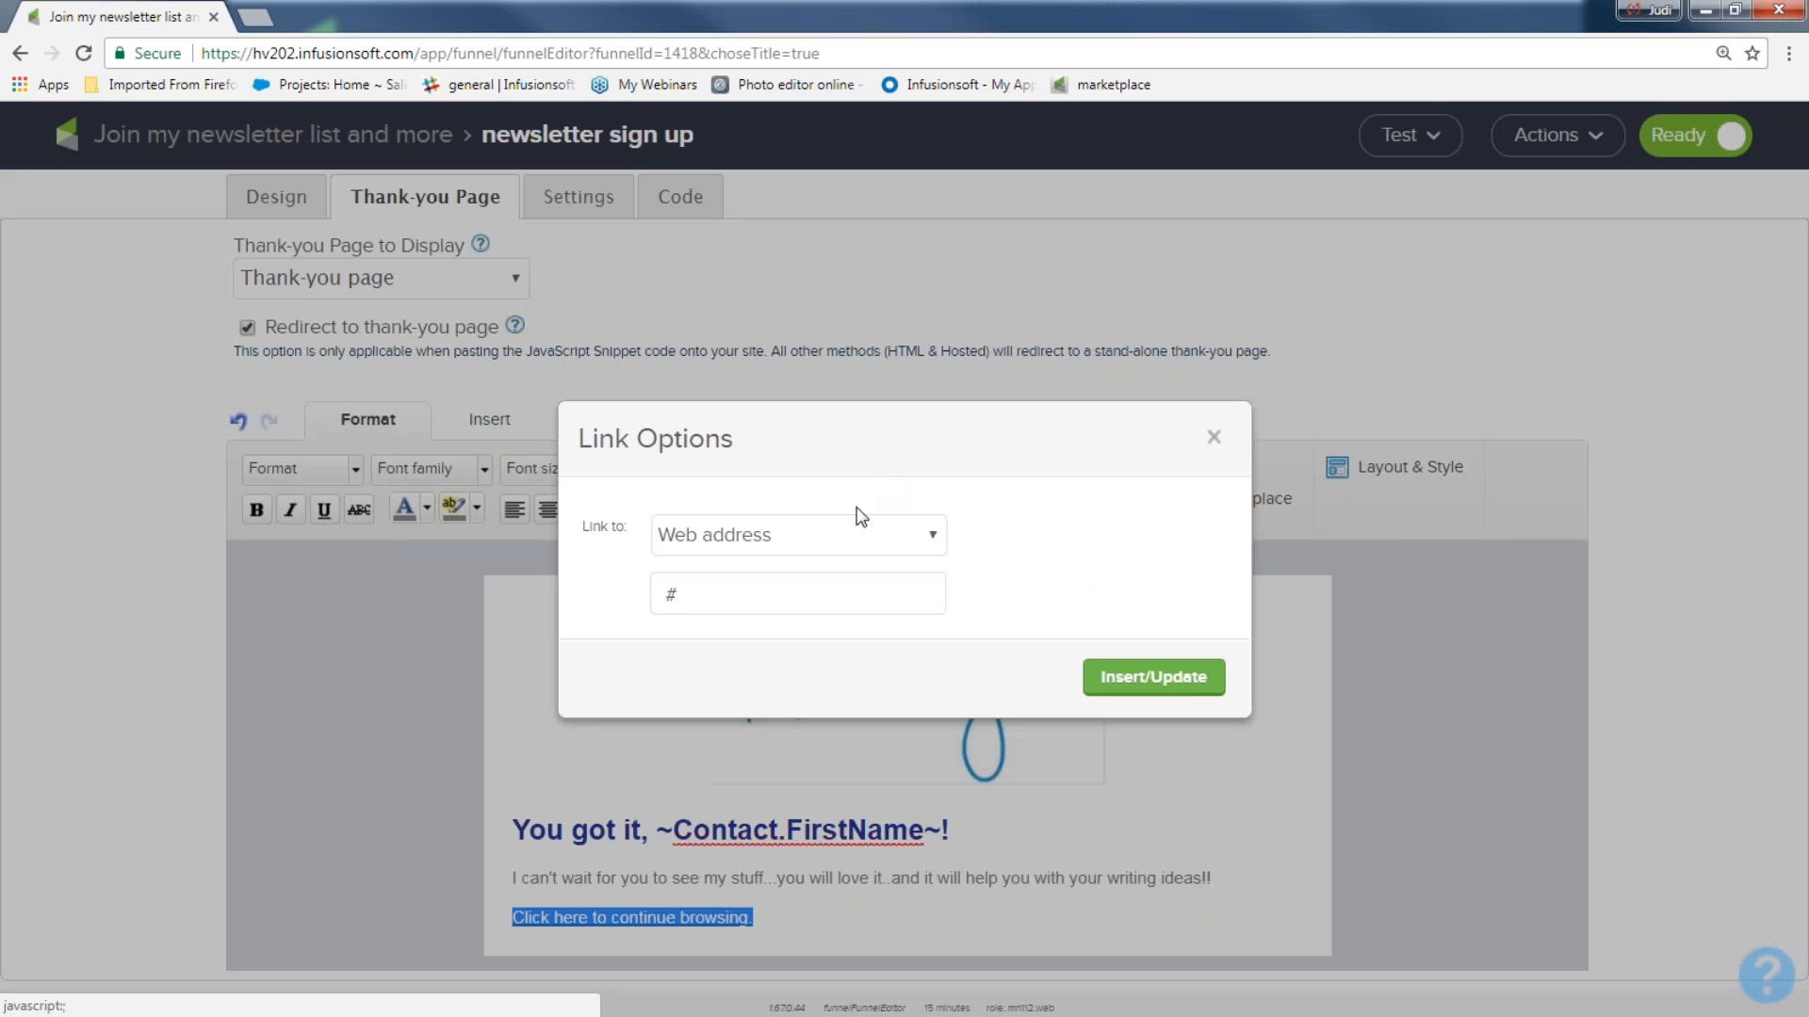
double_click(680, 590)
text(www)
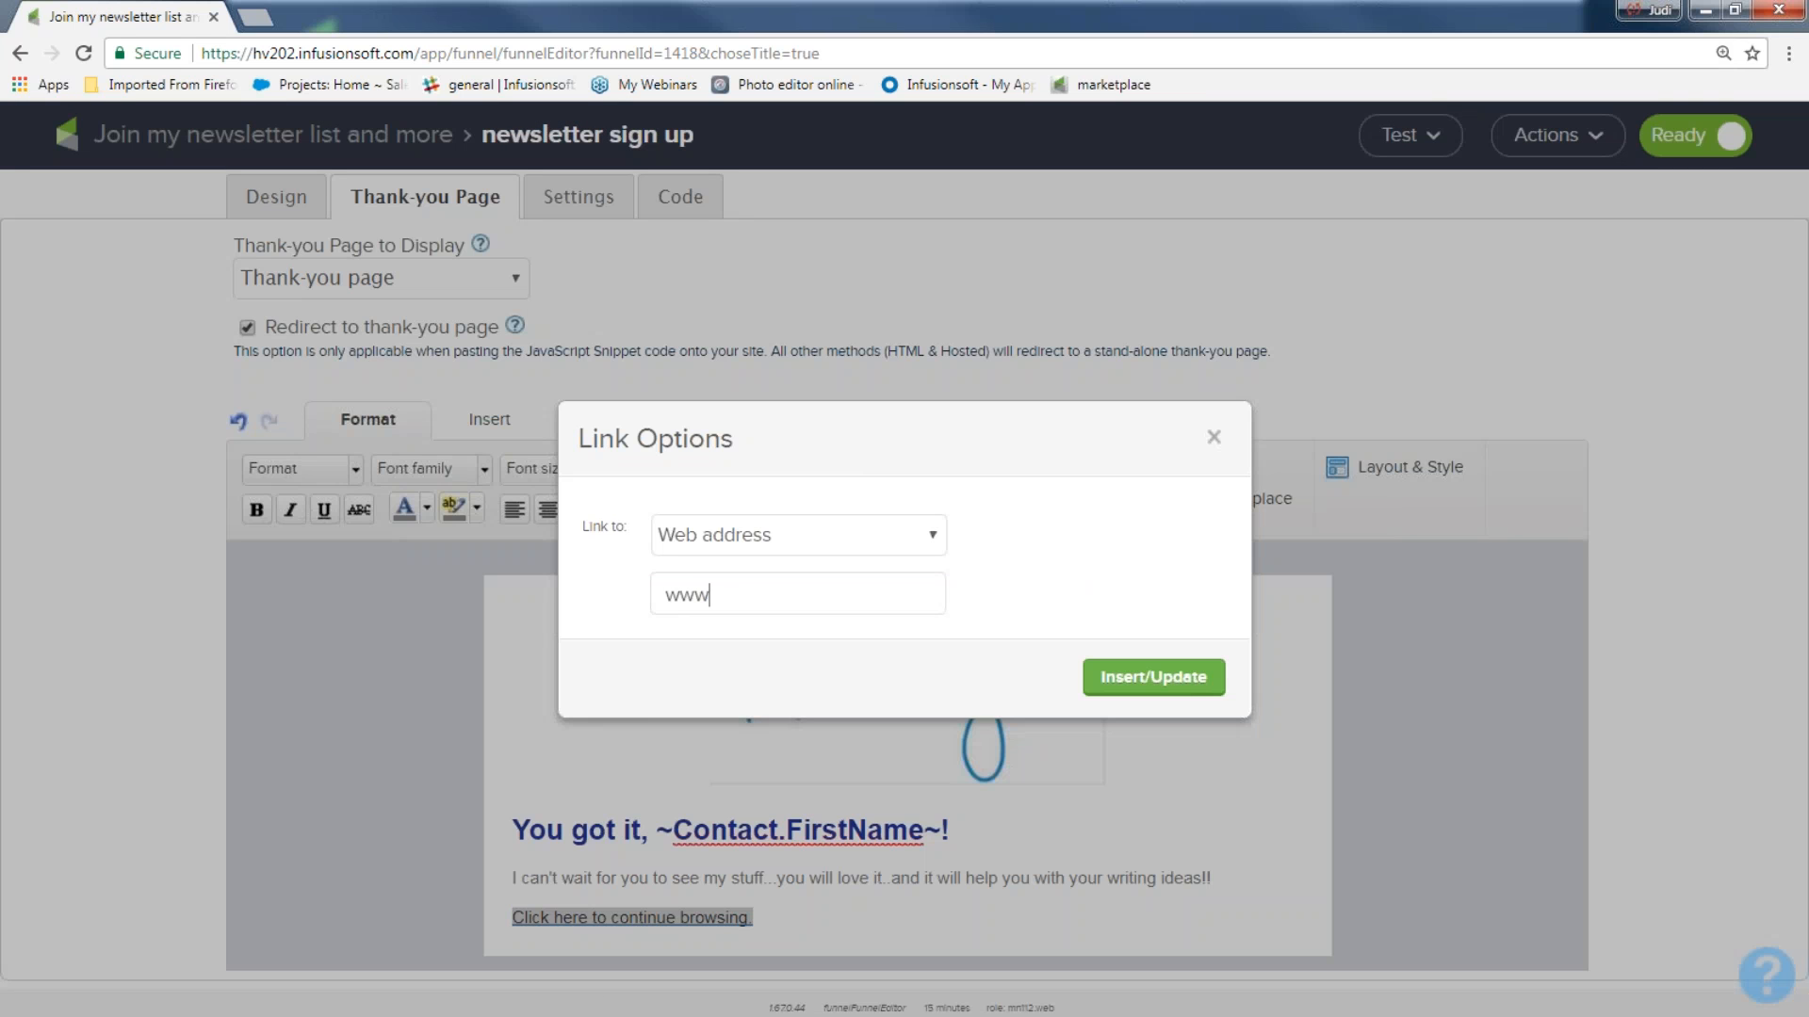
text(.infusionsoft.com)
click(1153, 676)
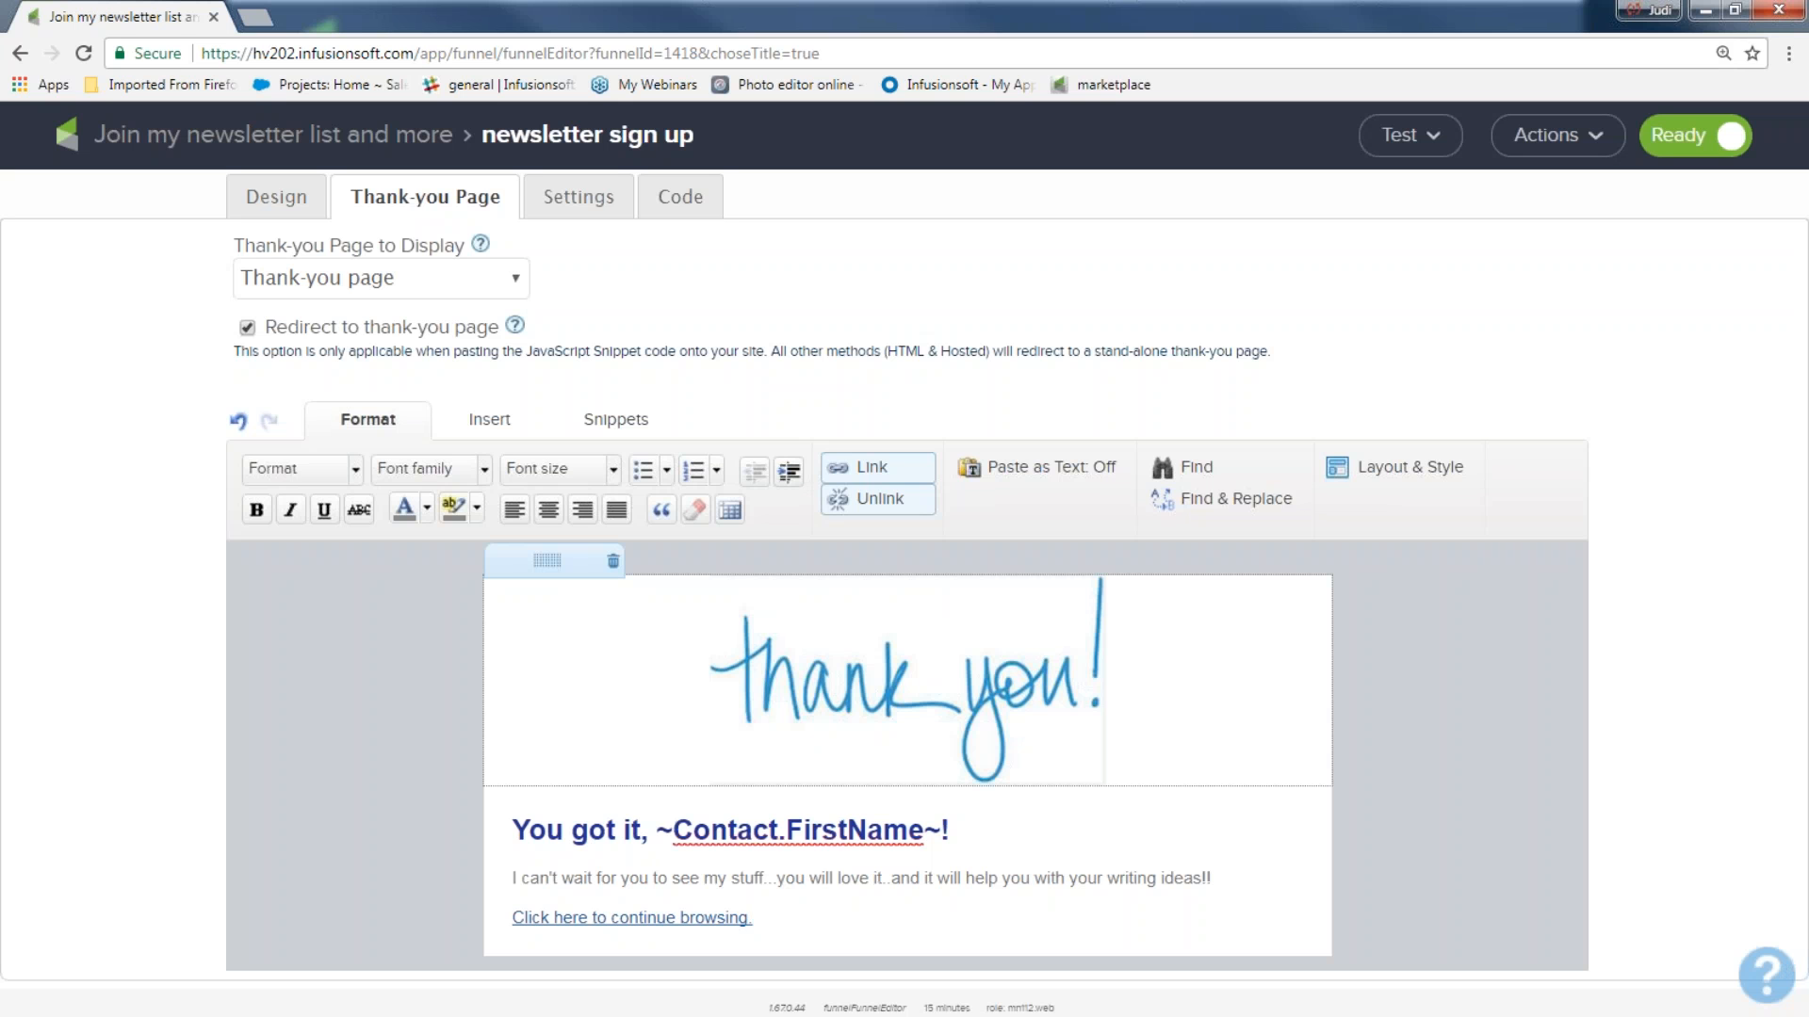
In the form's settings, extend the notification email subject with "for my newsletters".
click(592, 194)
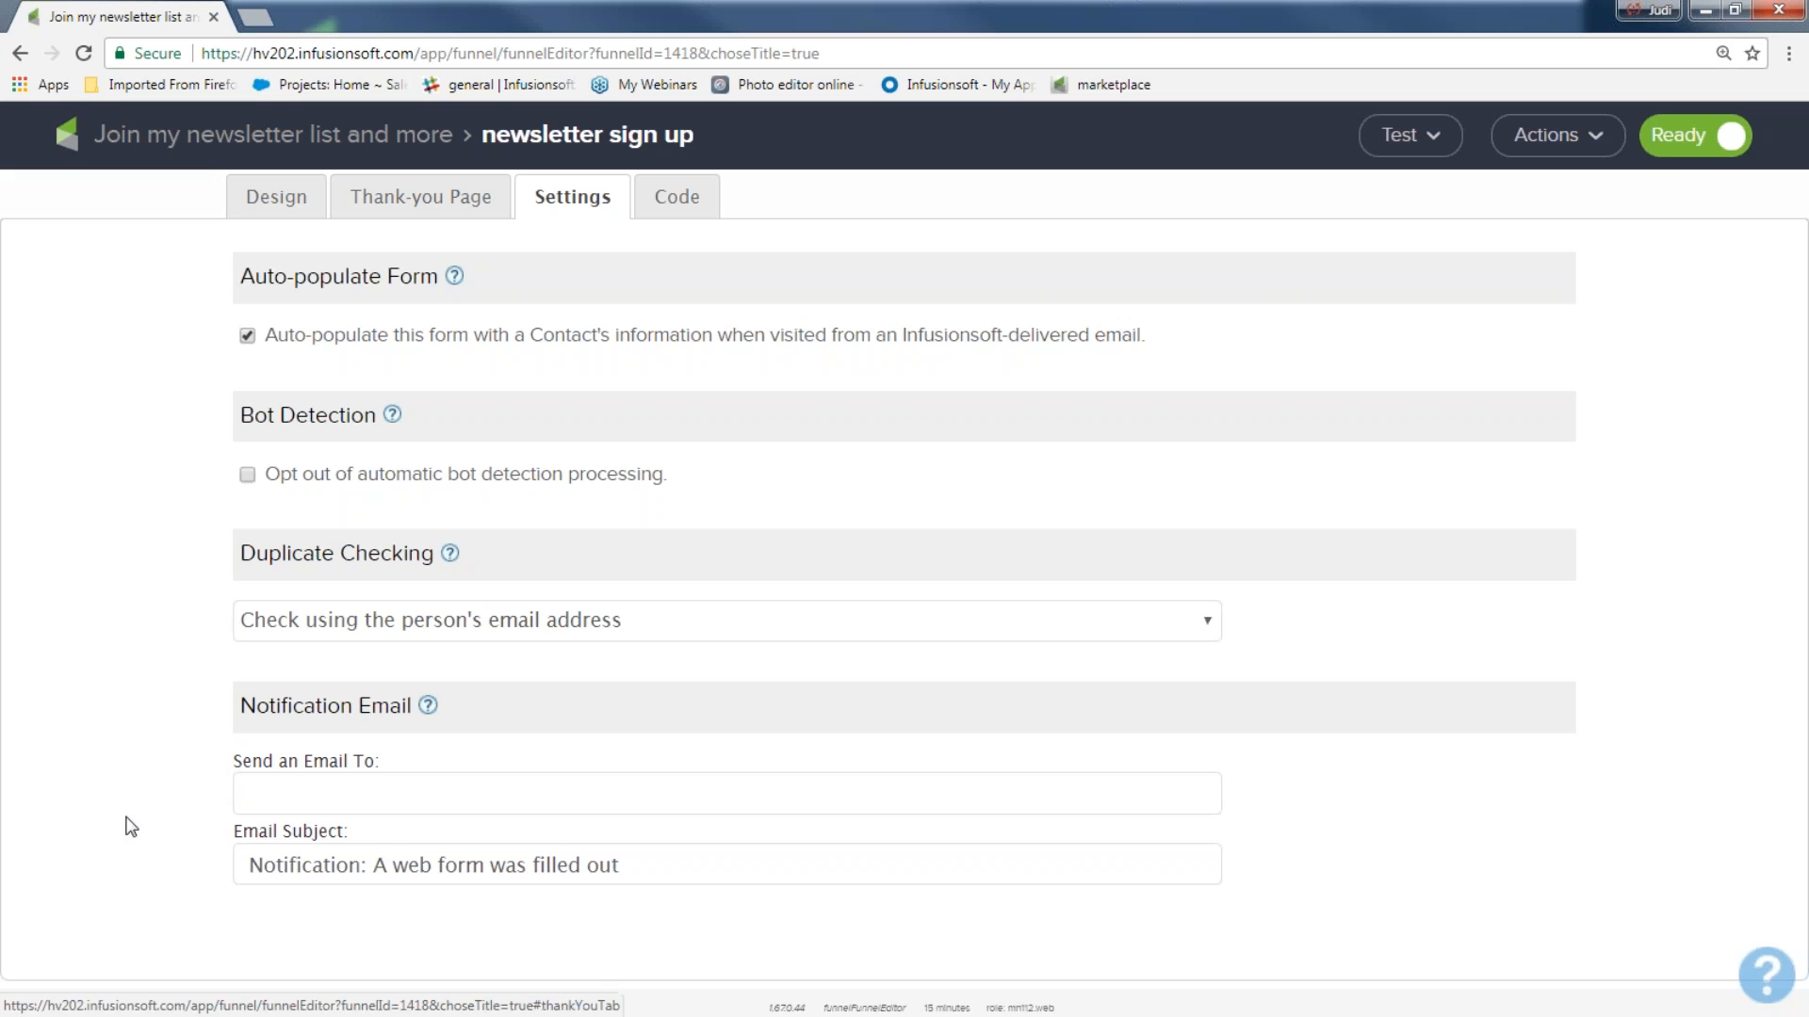
drag(242, 706, 398, 721)
click(250, 796)
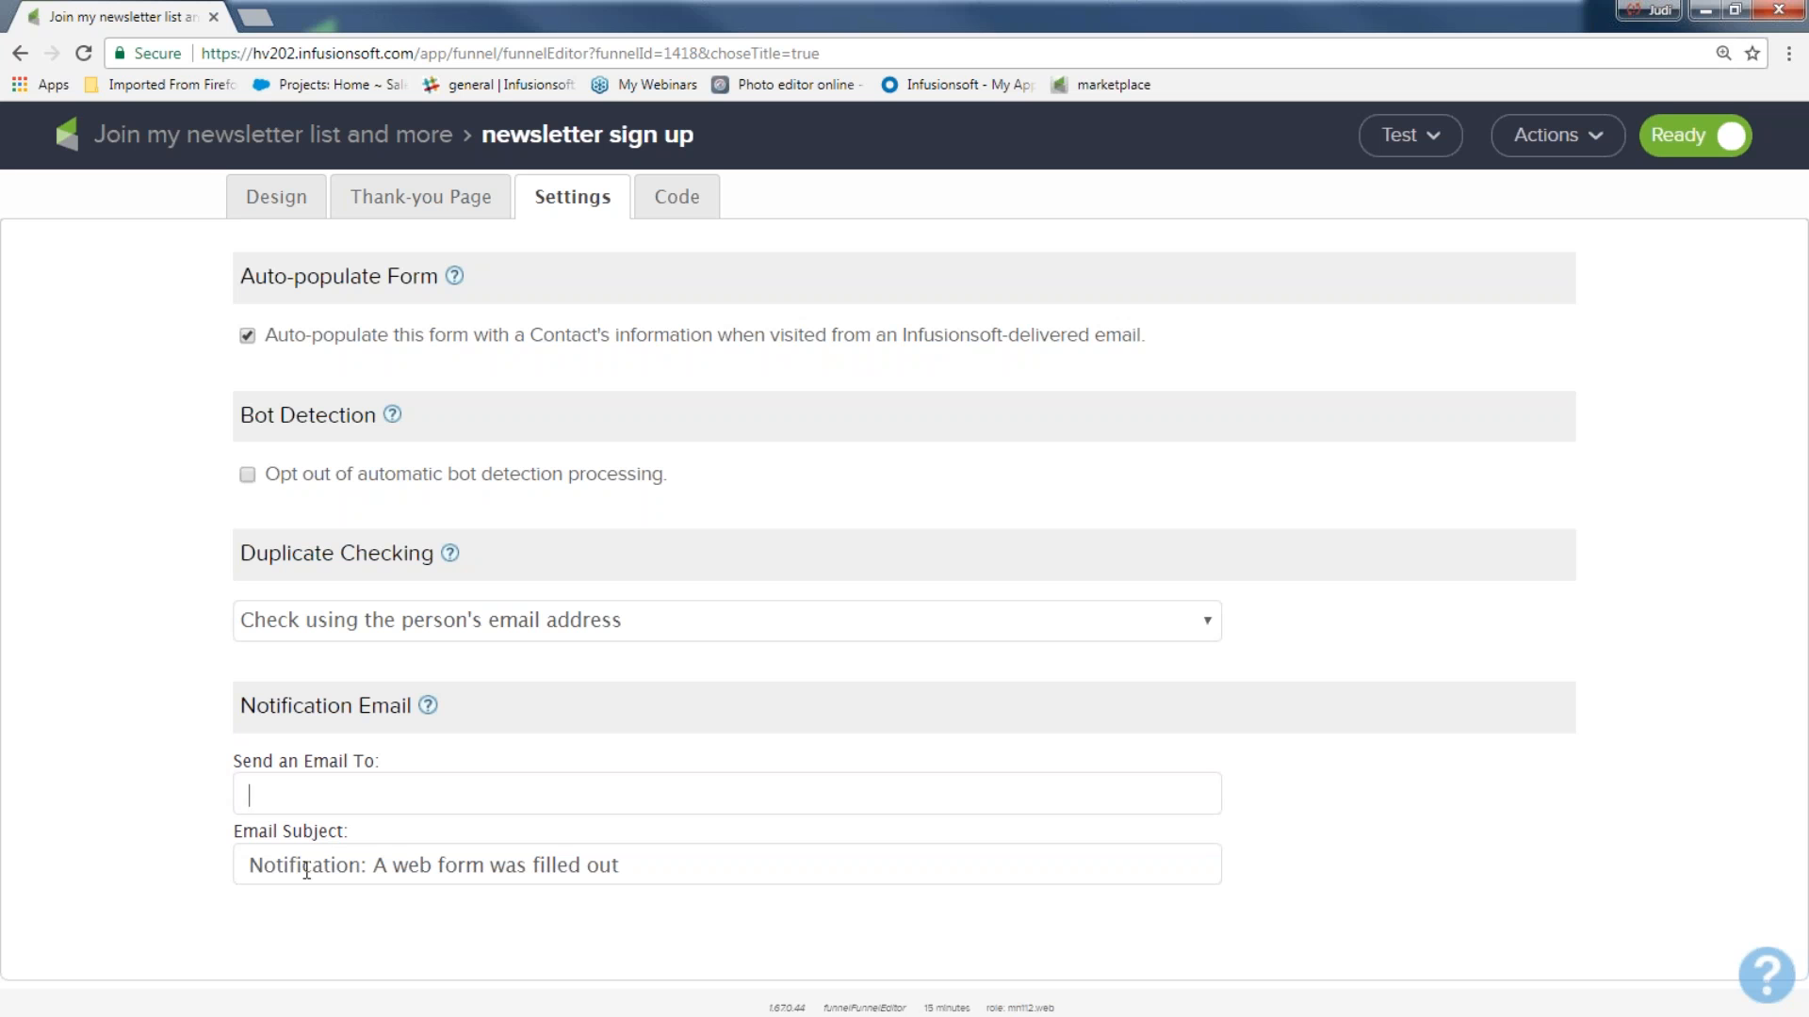
drag(374, 865, 639, 881)
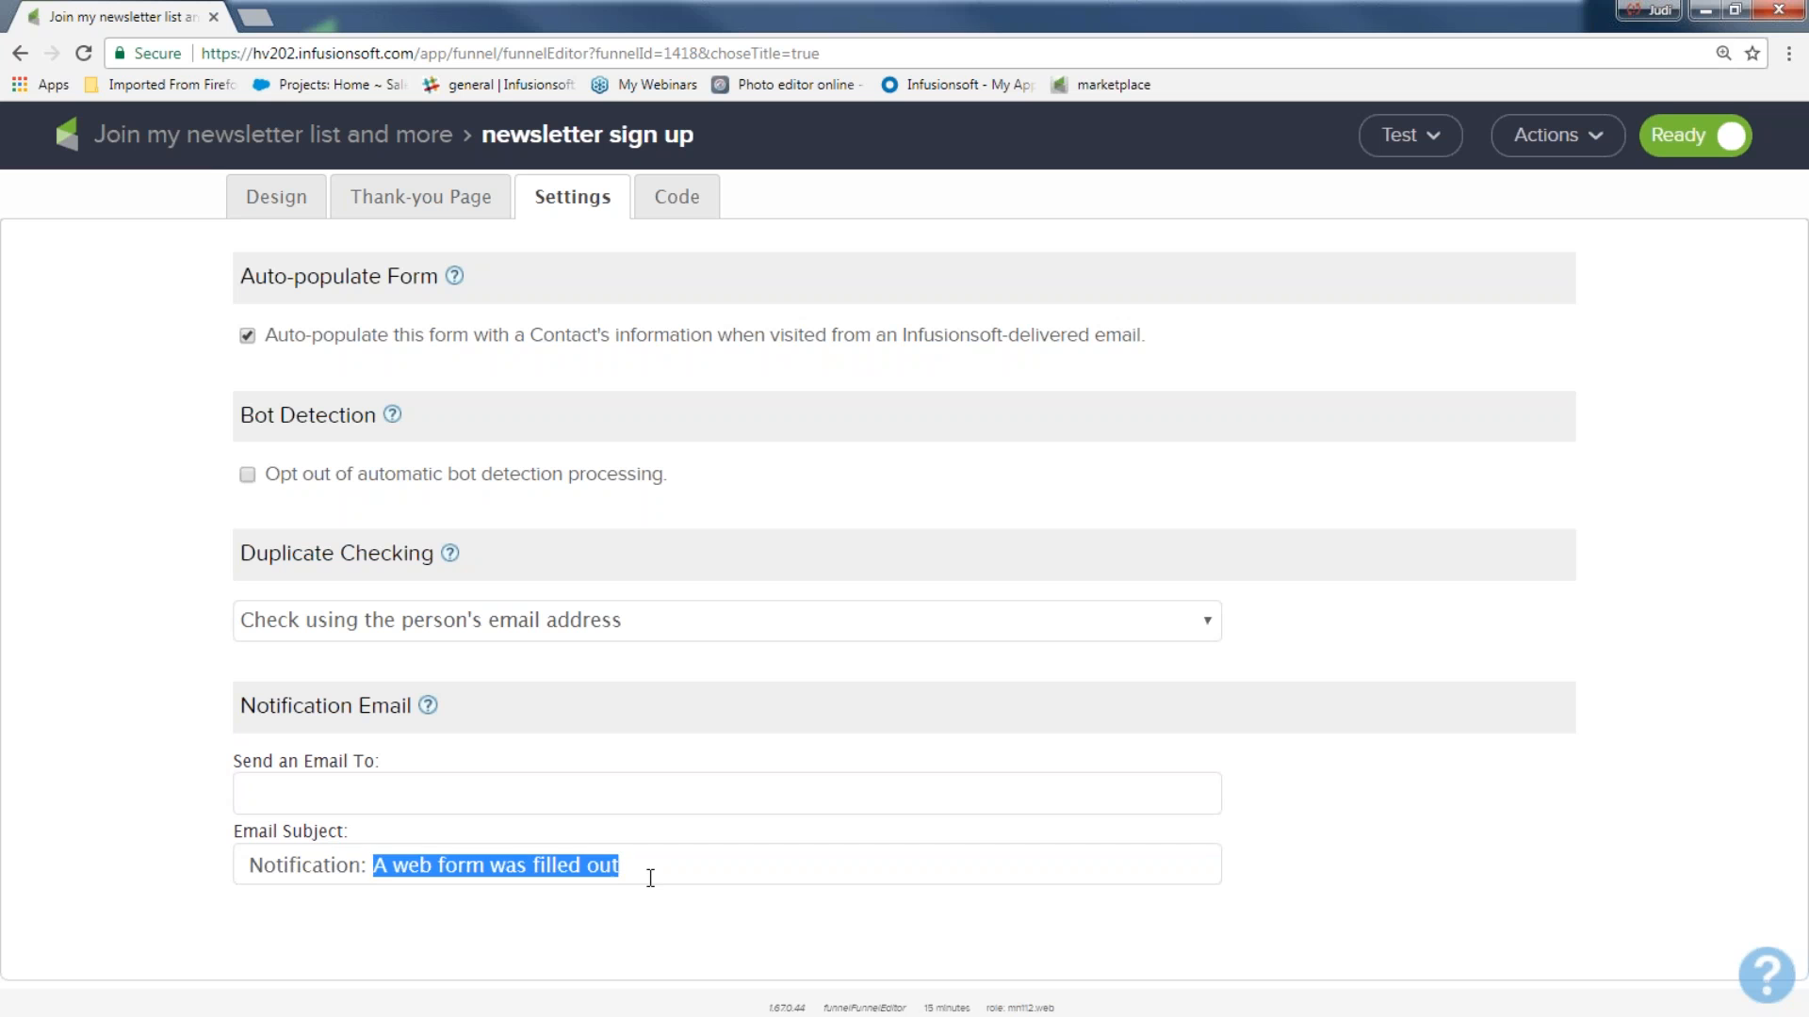
click(647, 878)
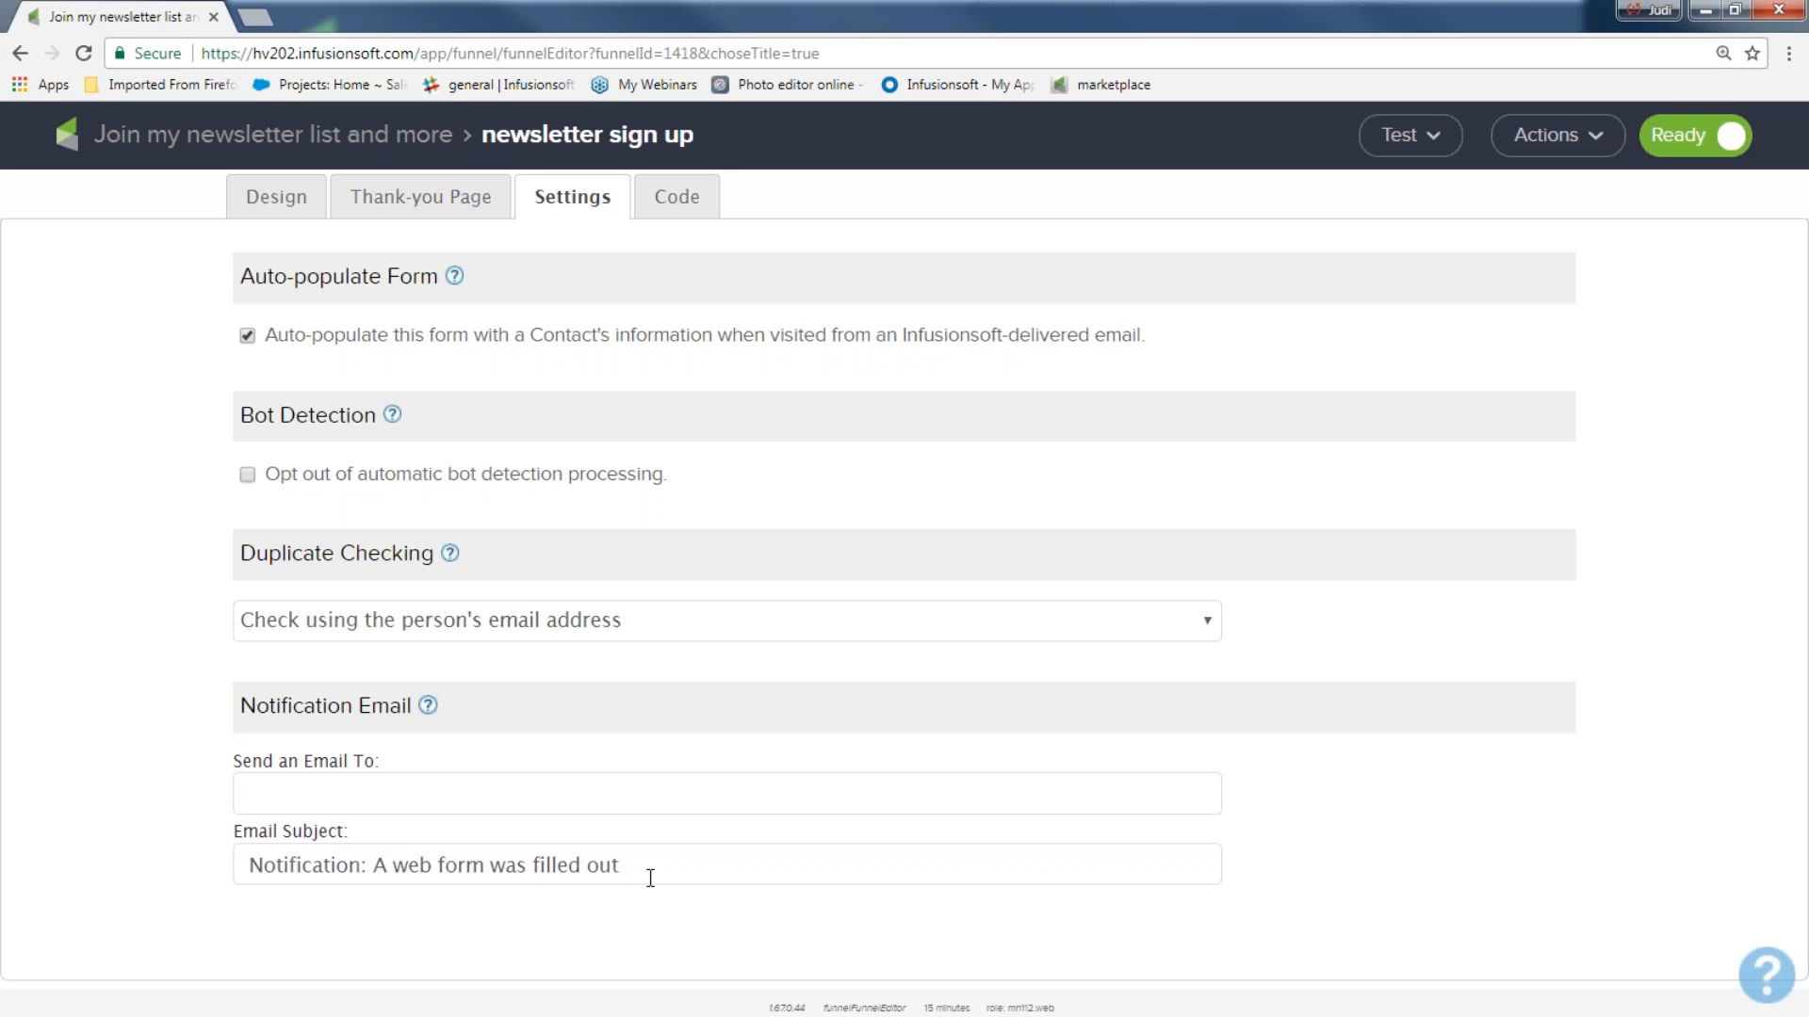
text(for my newsletters)
Switch the opt-out of automatic bot detection processing on and back off.
drag(241, 422, 371, 429)
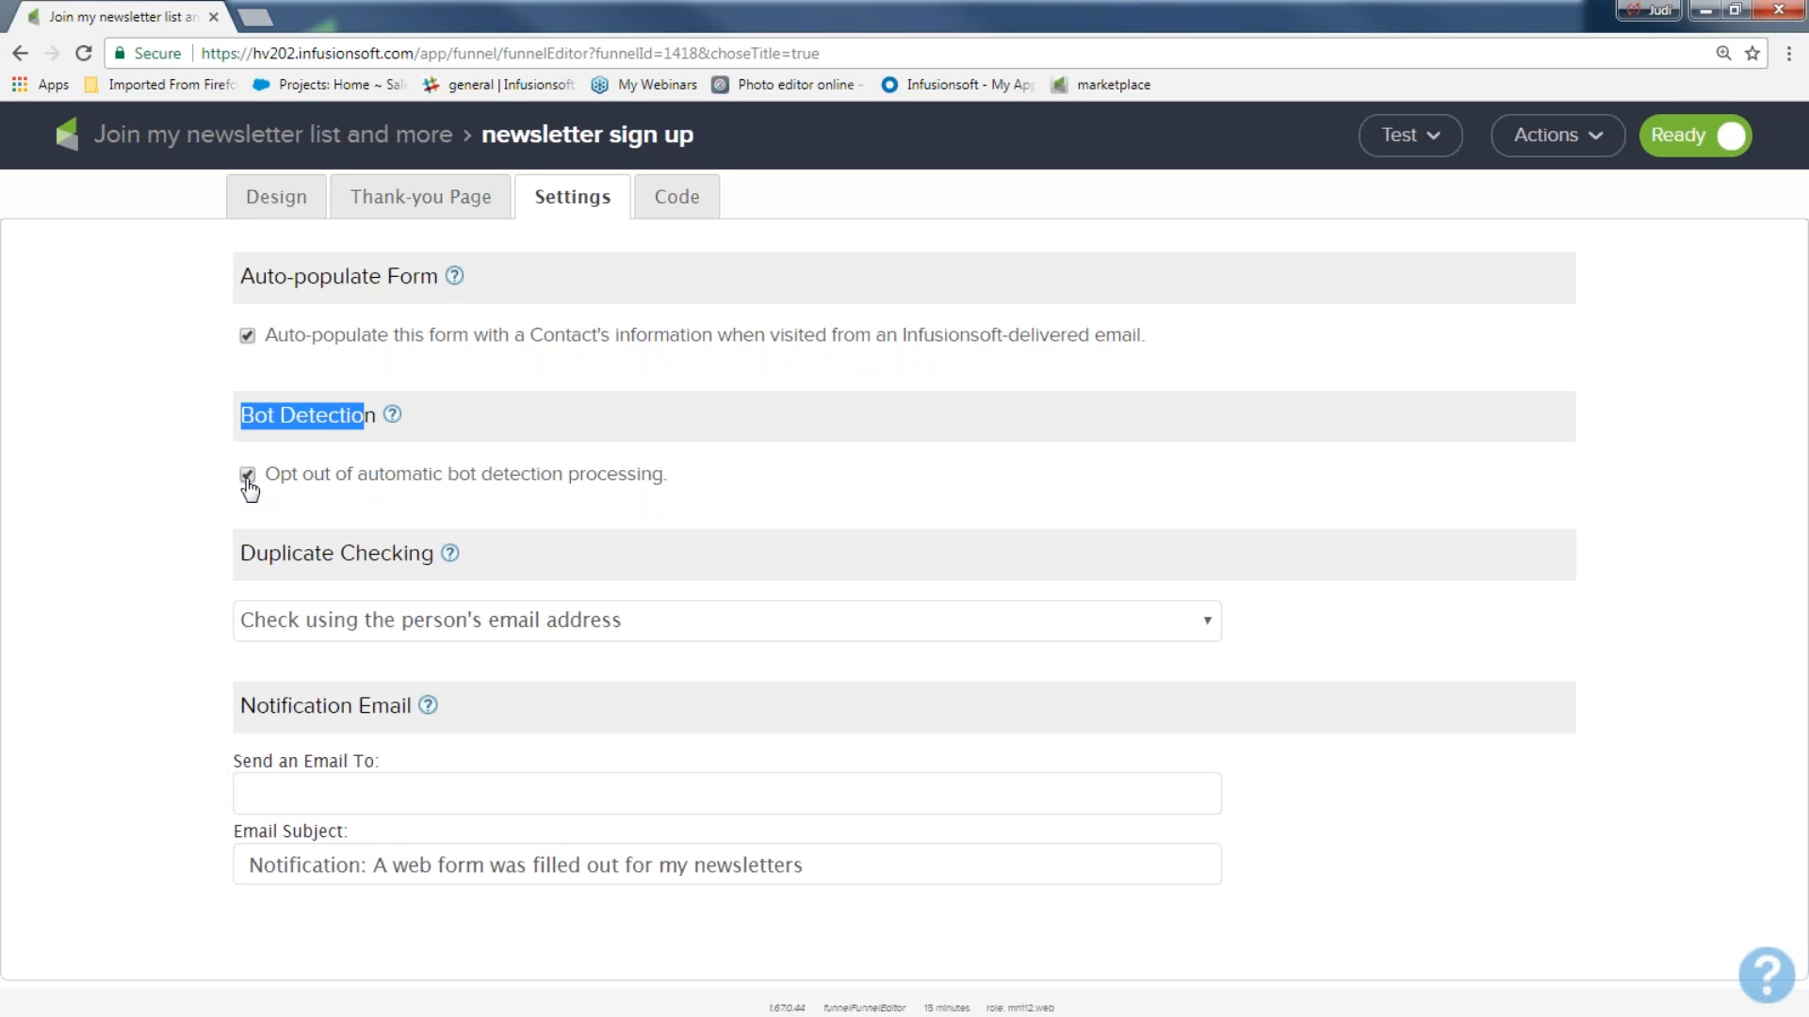
click(247, 475)
Return to the thank-you page and delete the thank-you image above the heading.
click(452, 209)
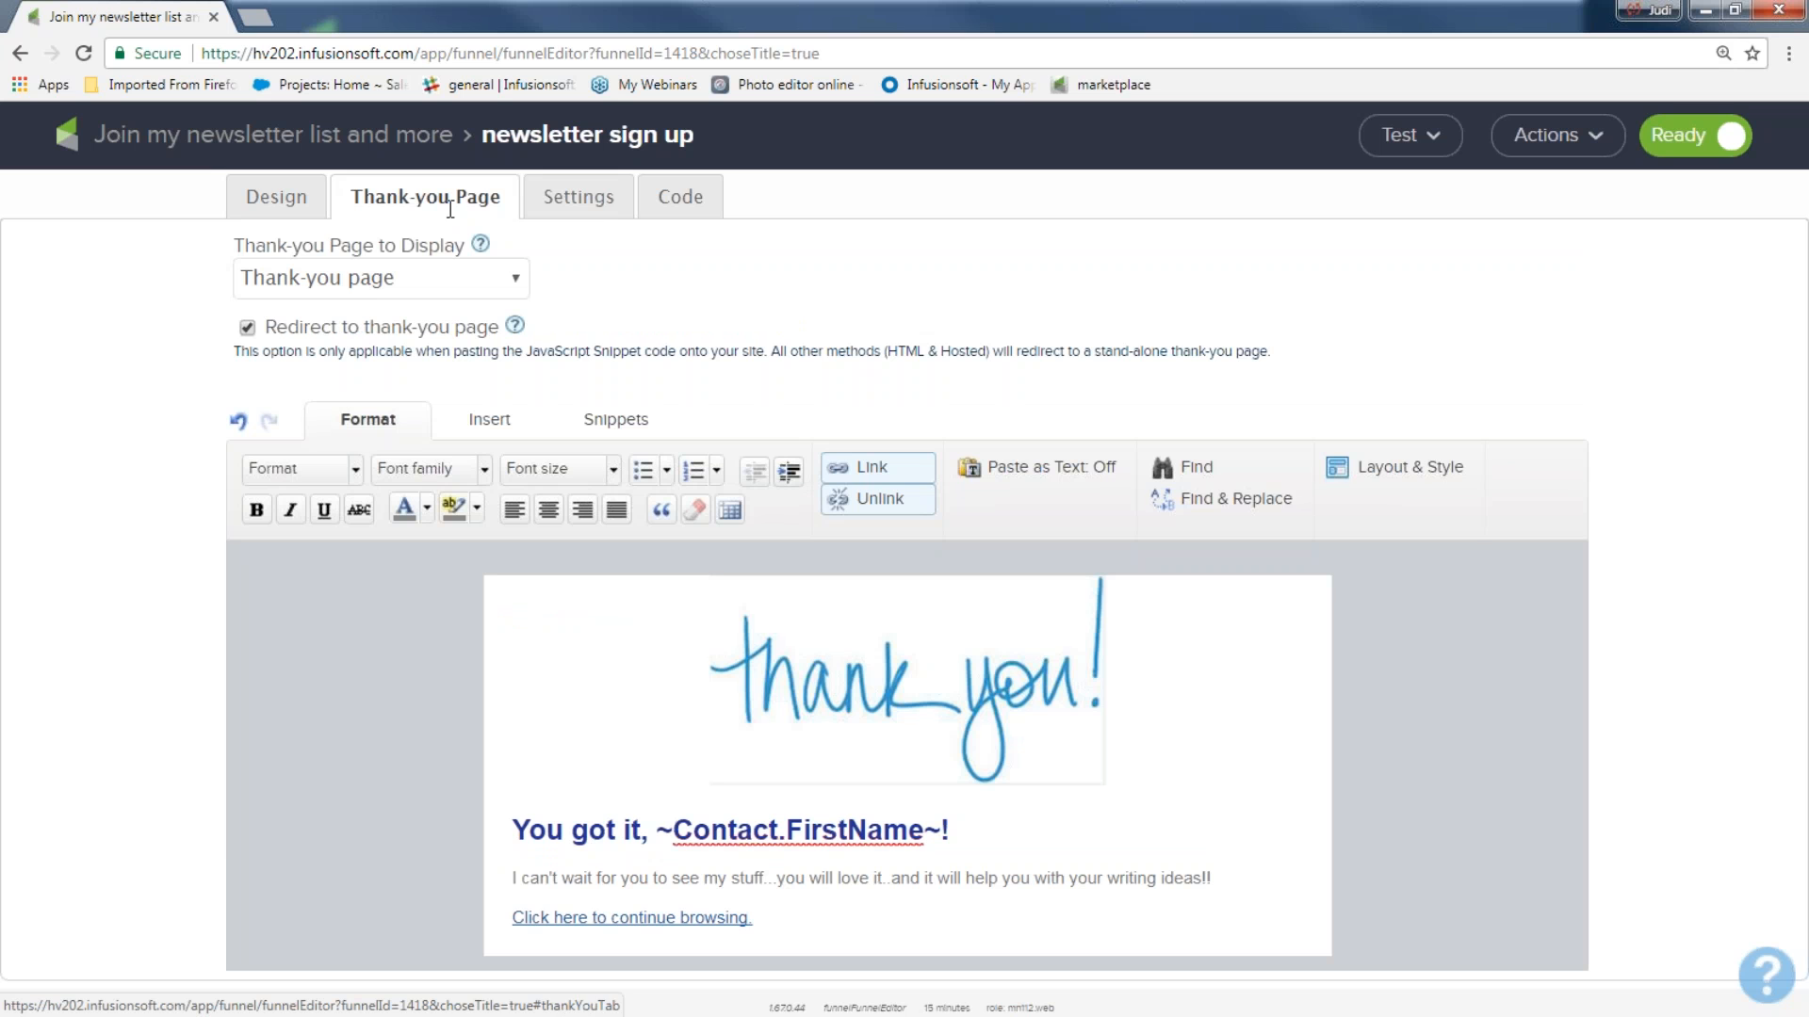
mouse_move(650, 690)
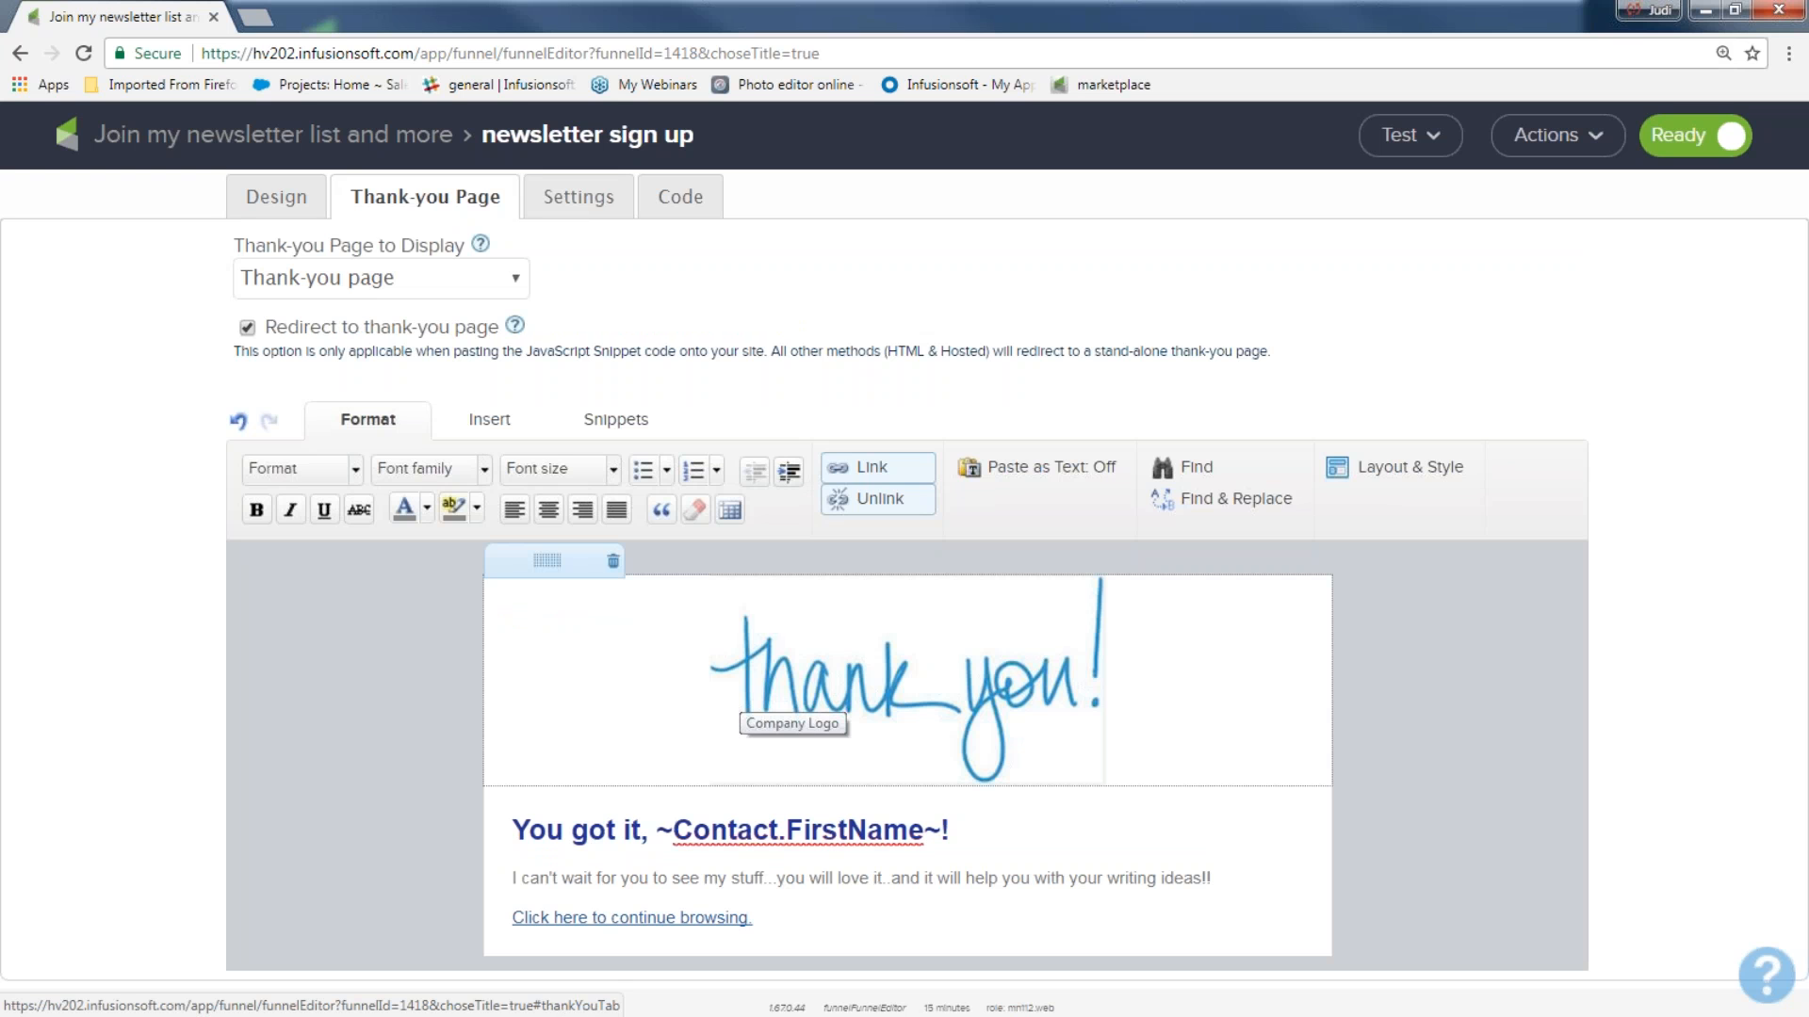
click(613, 563)
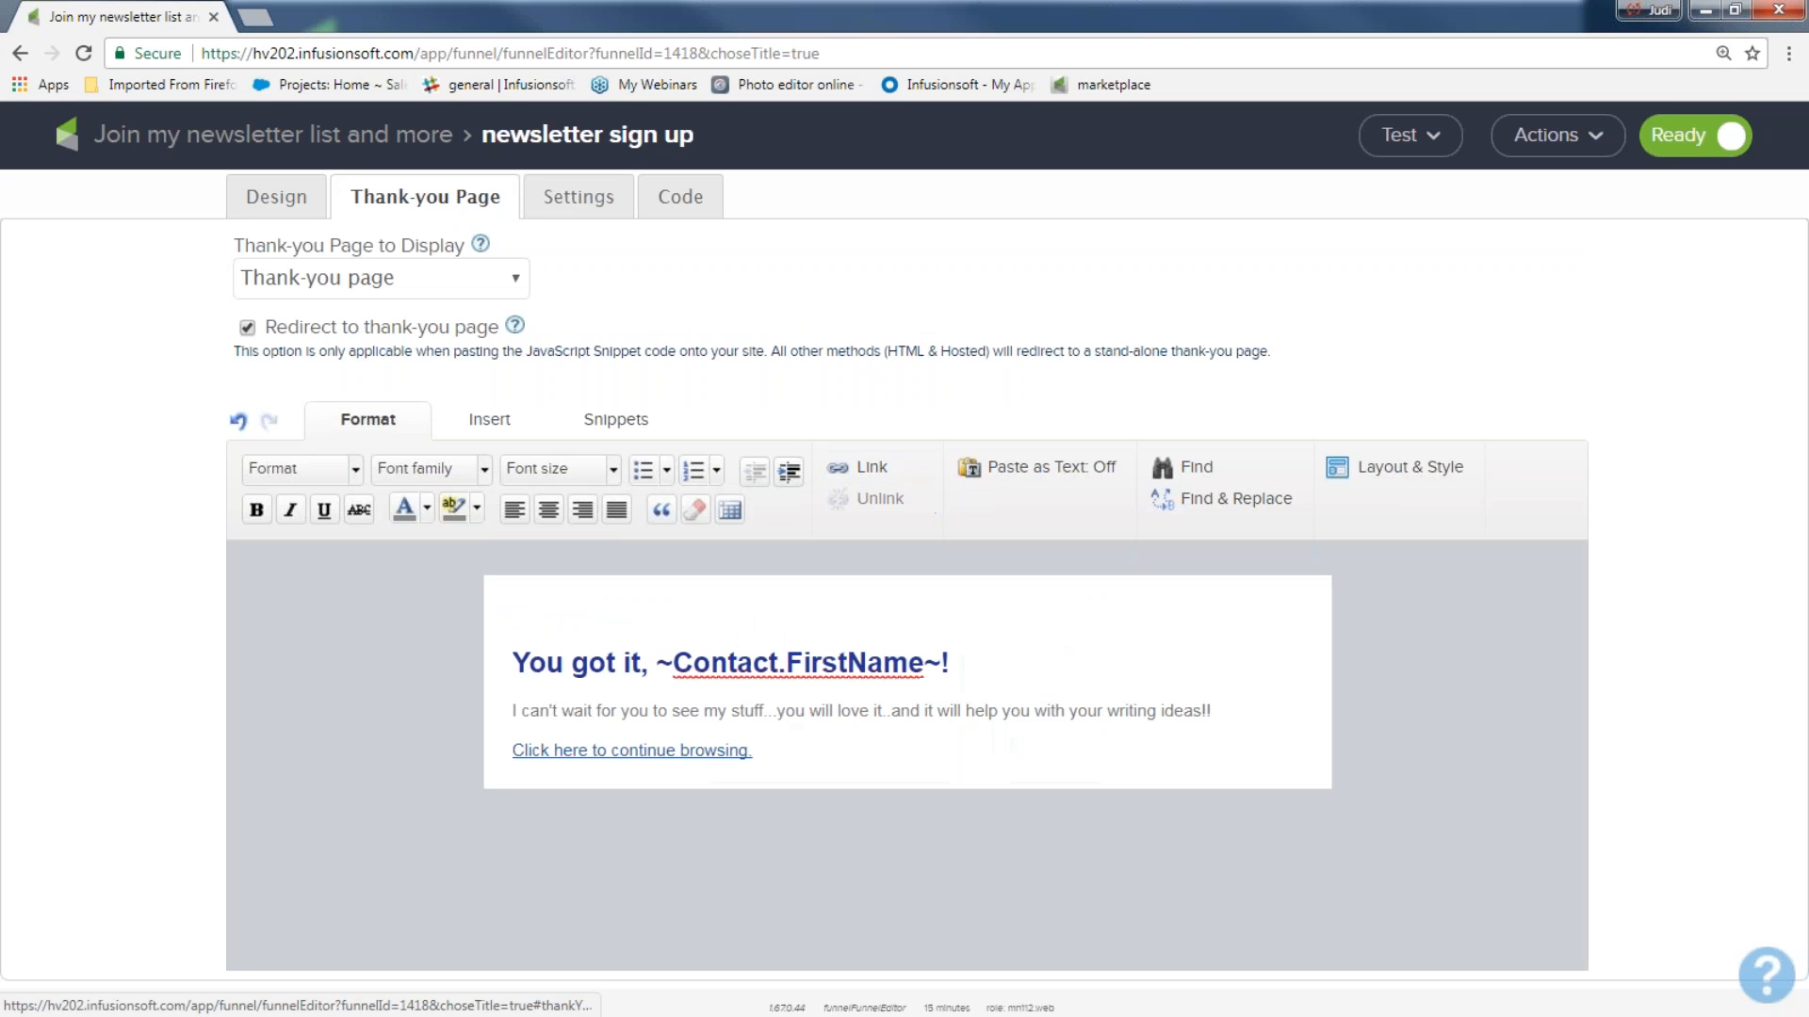
Add an Image snippet above the thank-you page heading and fill it with thank_you__sript.png.
click(617, 420)
drag(626, 477, 672, 607)
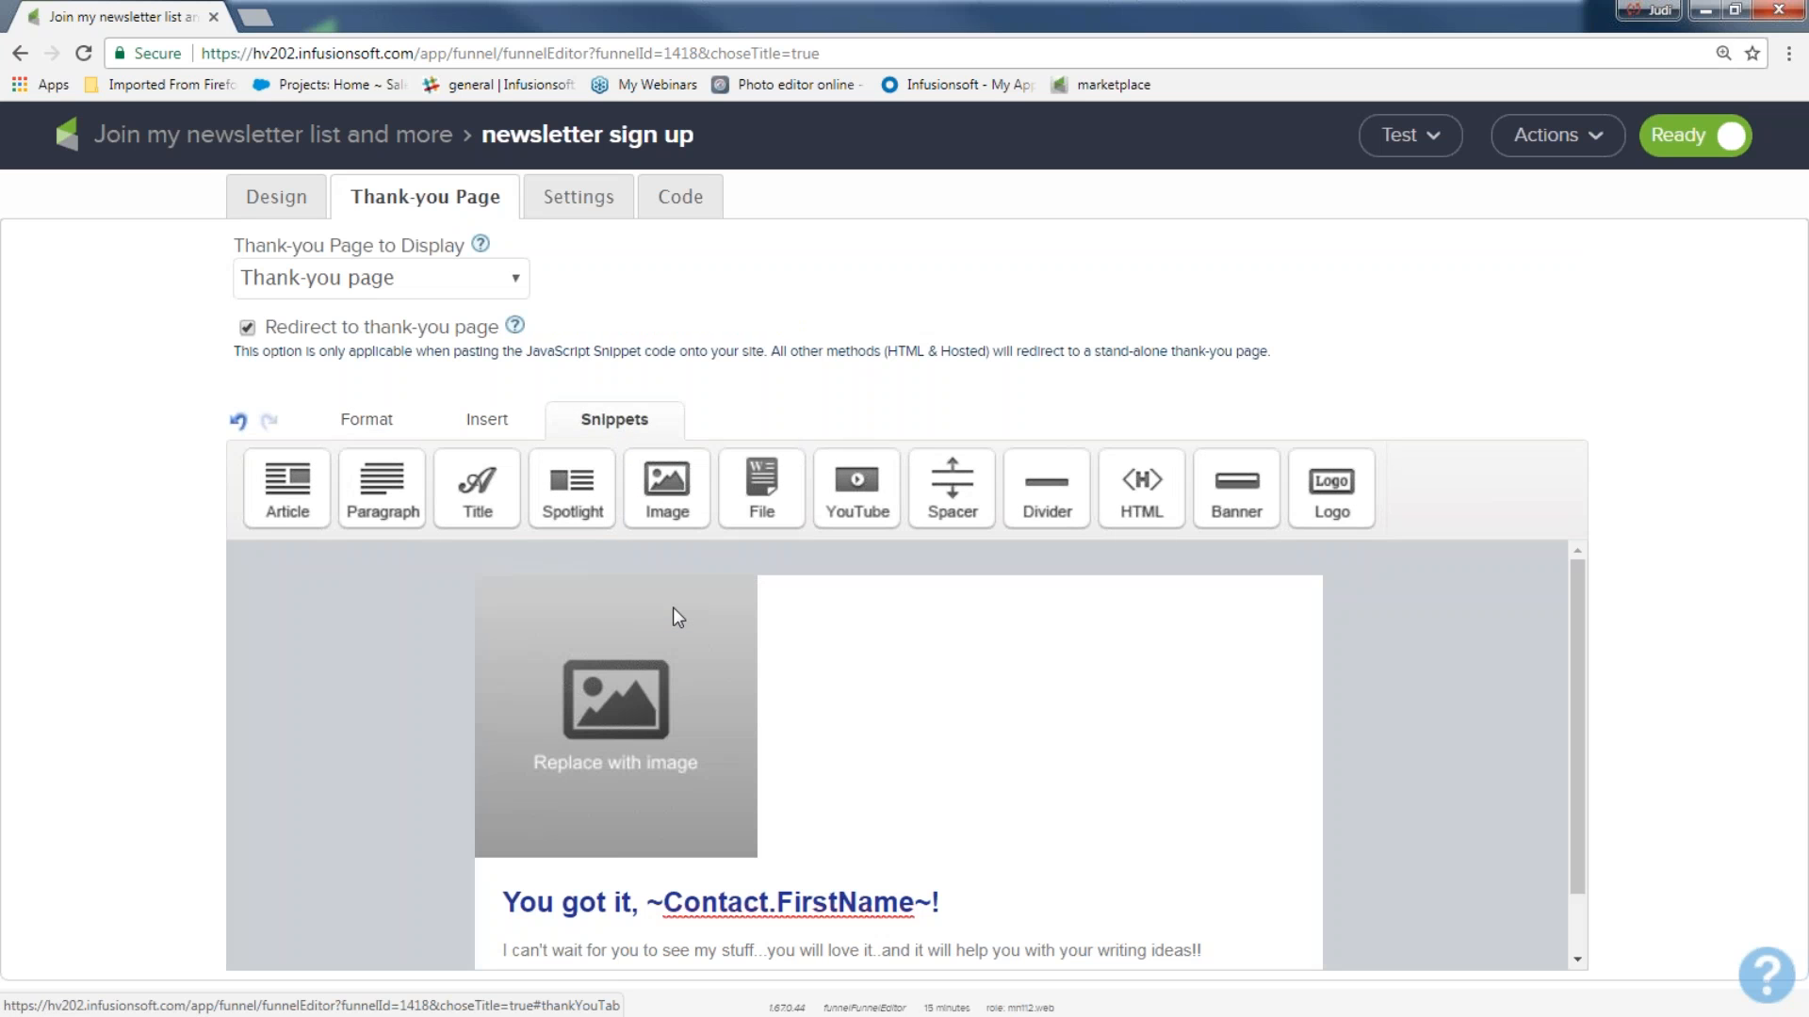
double_click(708, 640)
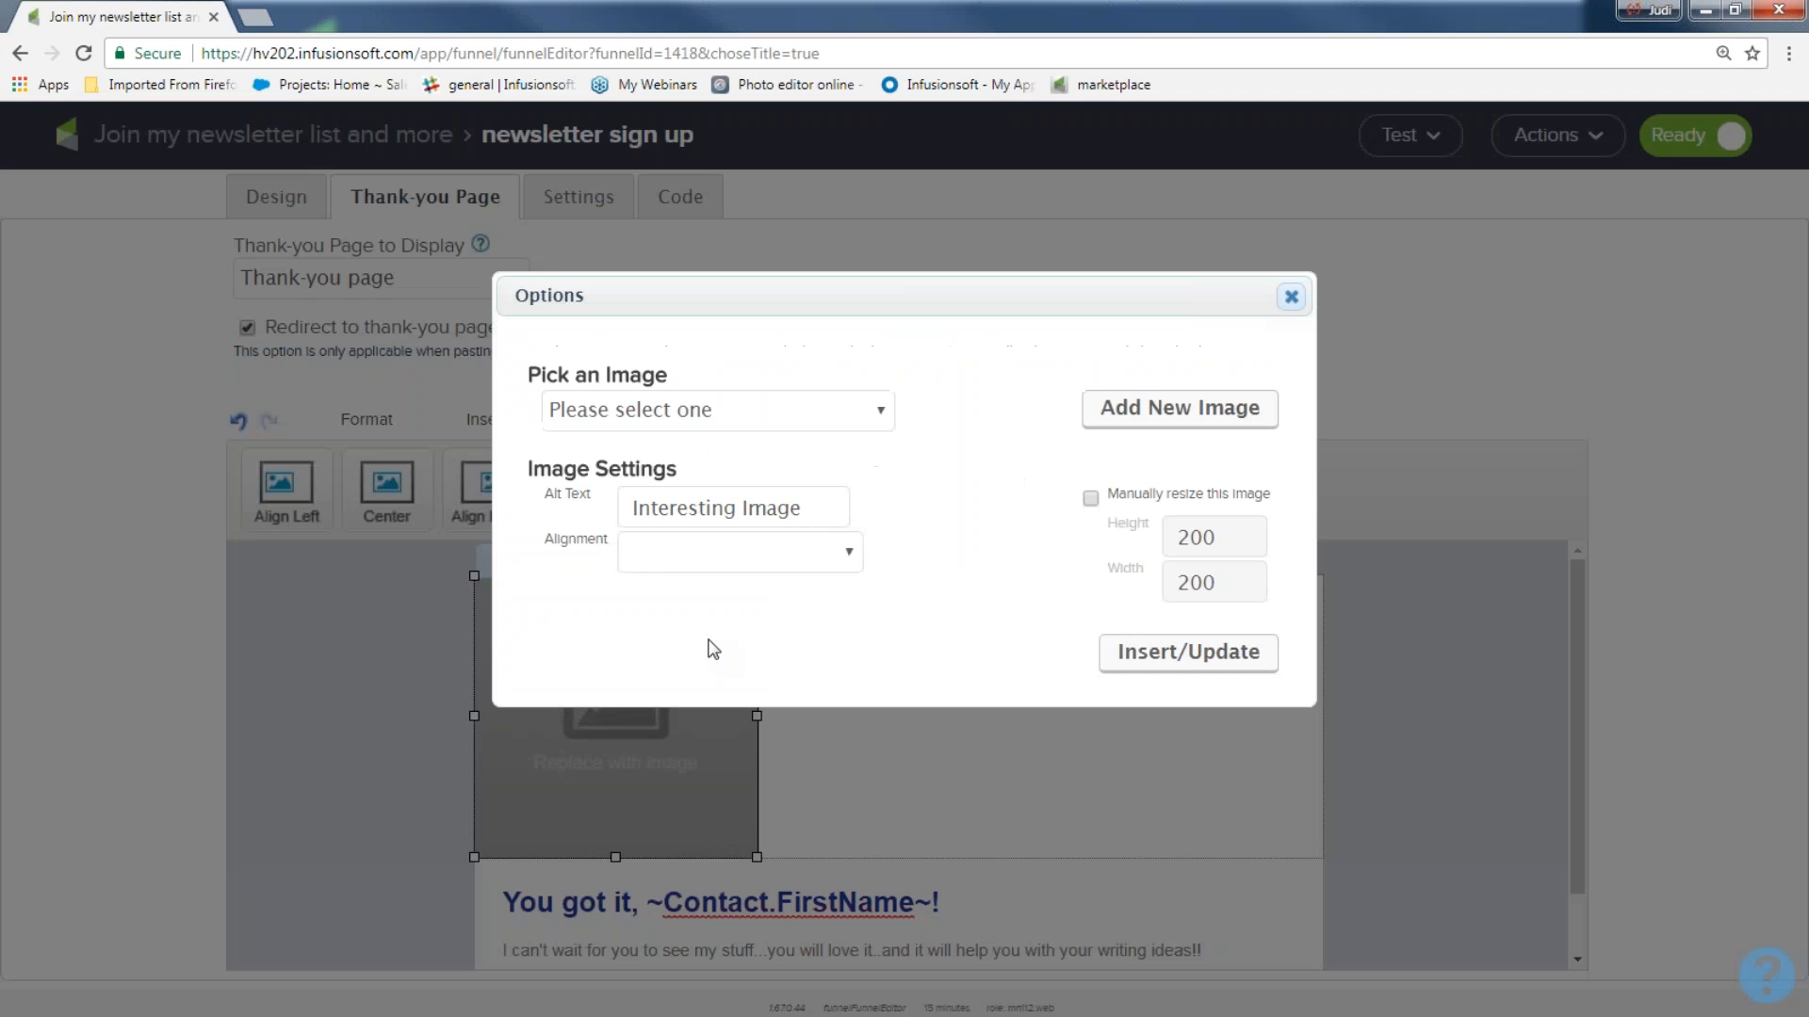
click(882, 417)
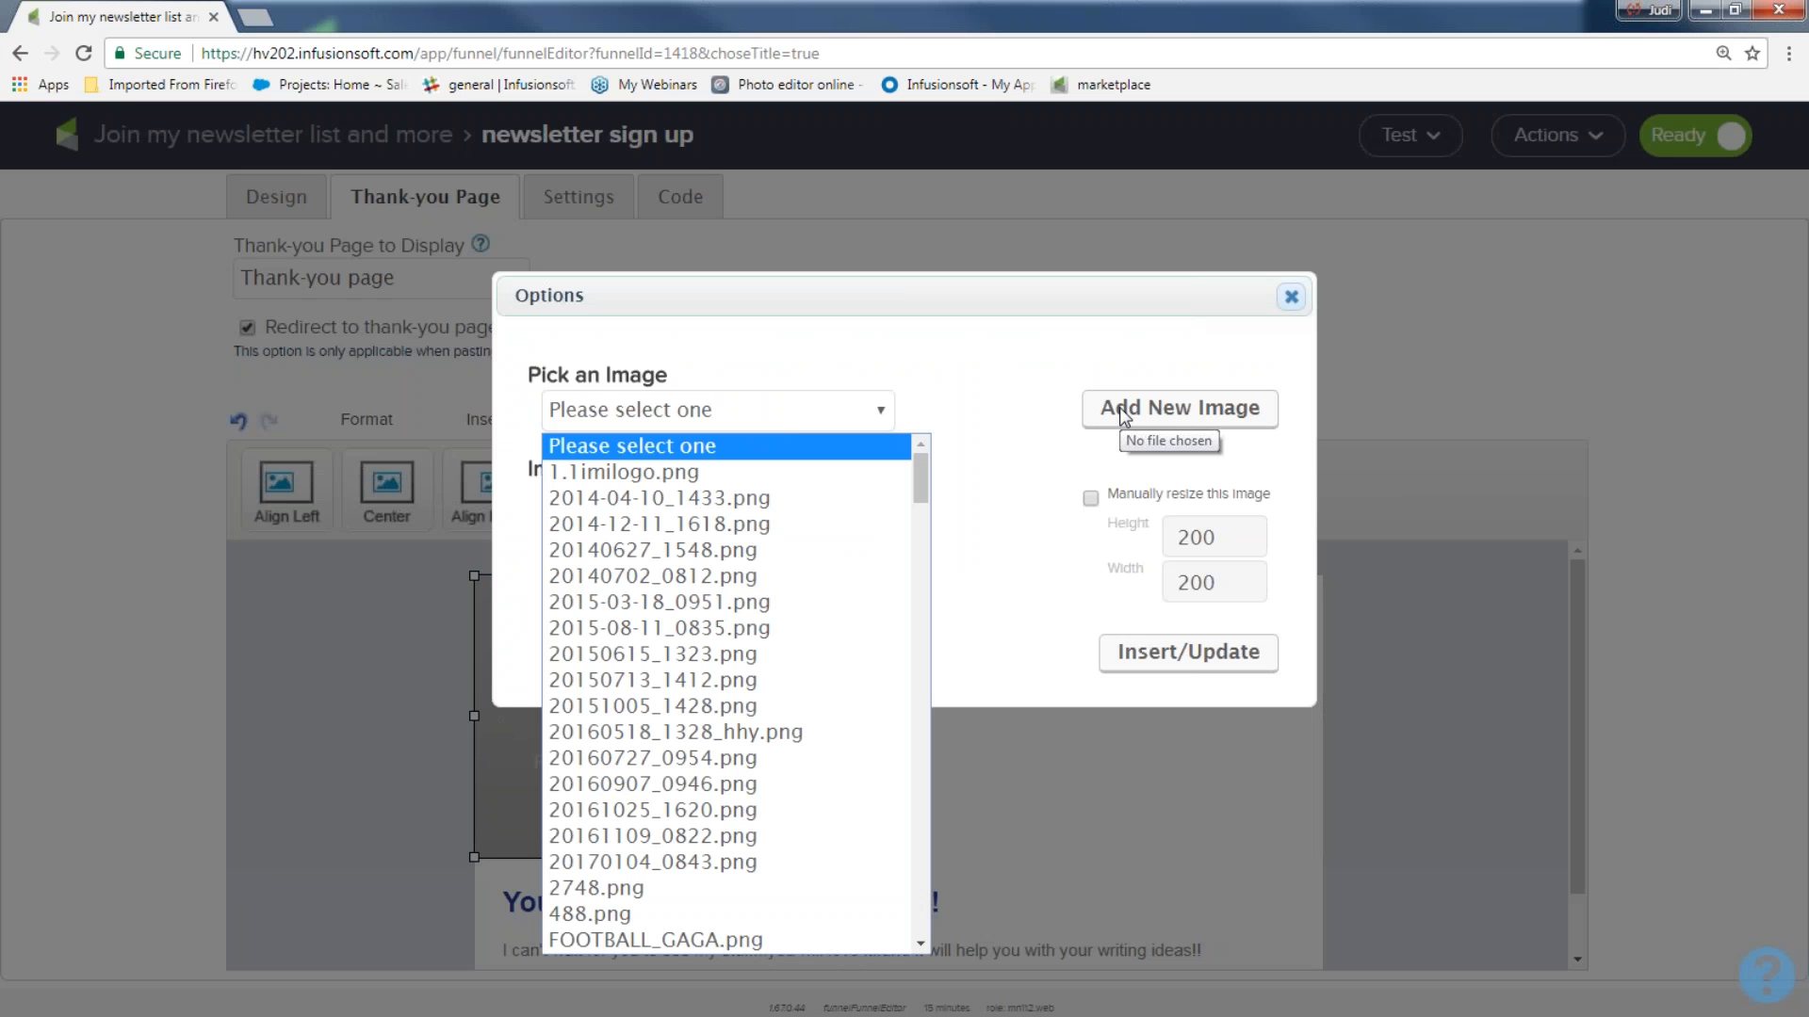
scroll(713, 629, down, 15)
scroll(684, 705, down, 15)
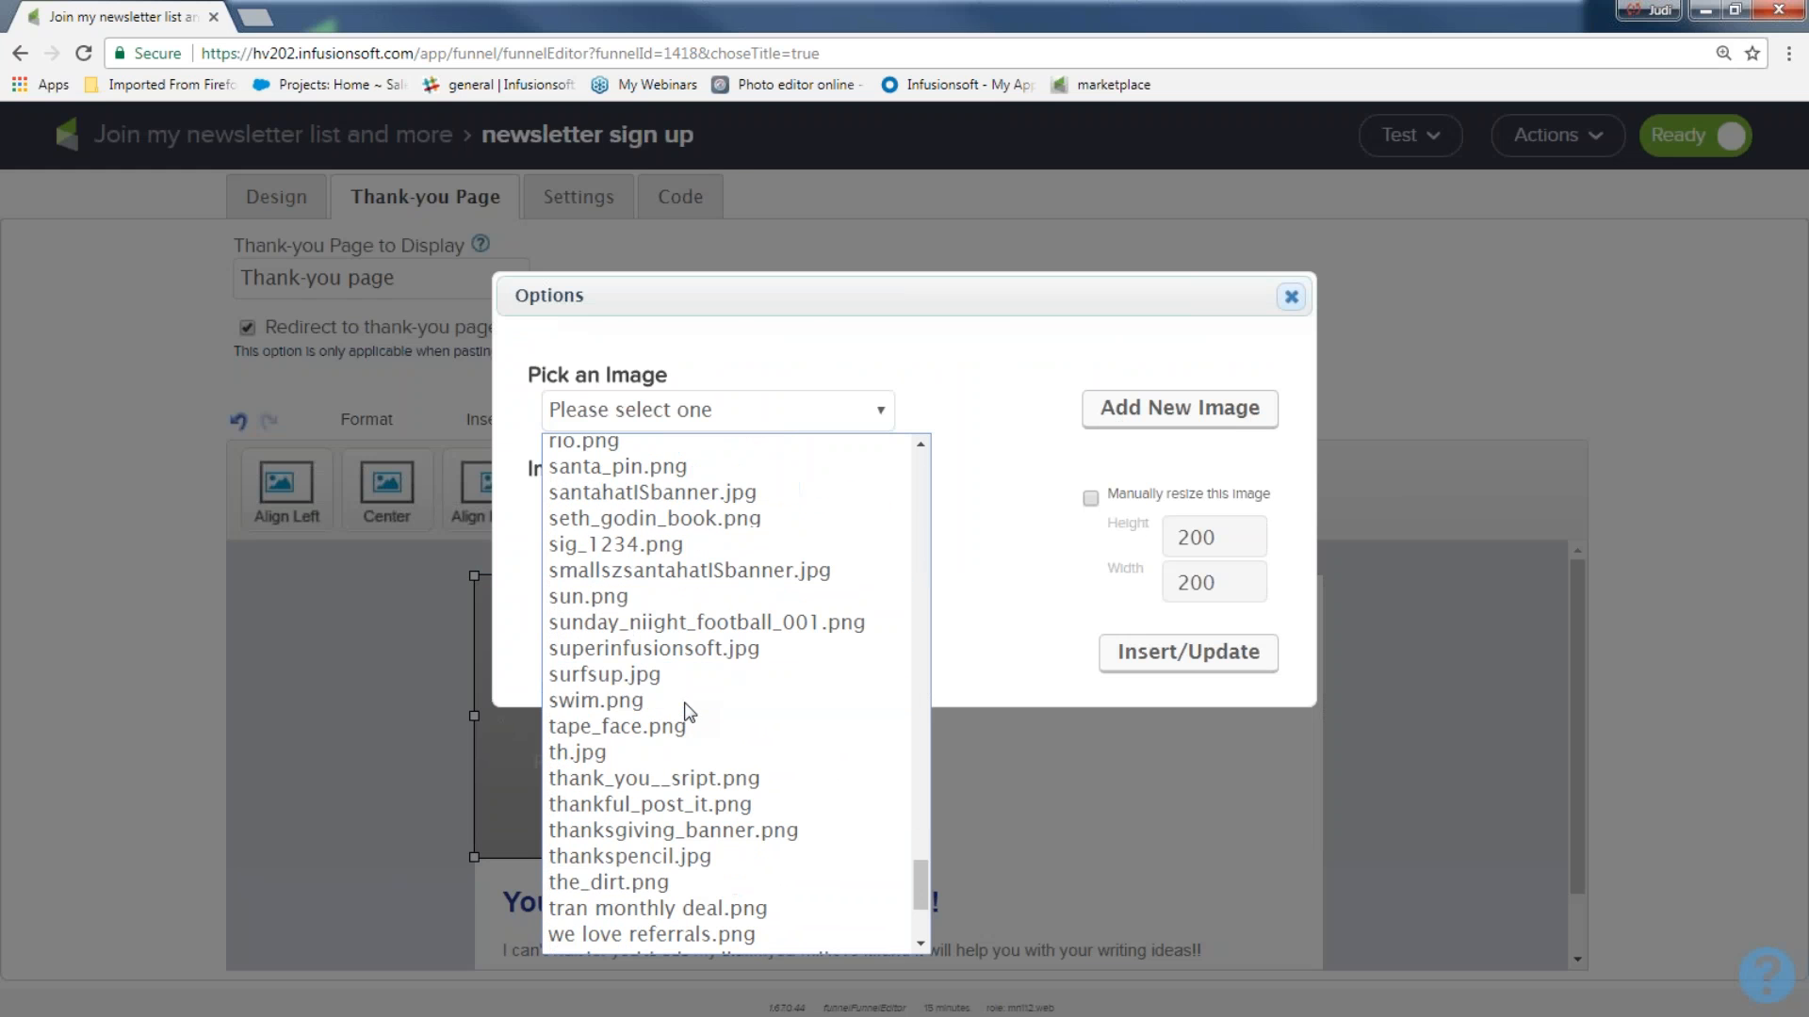
click(693, 771)
click(1142, 879)
click(1376, 779)
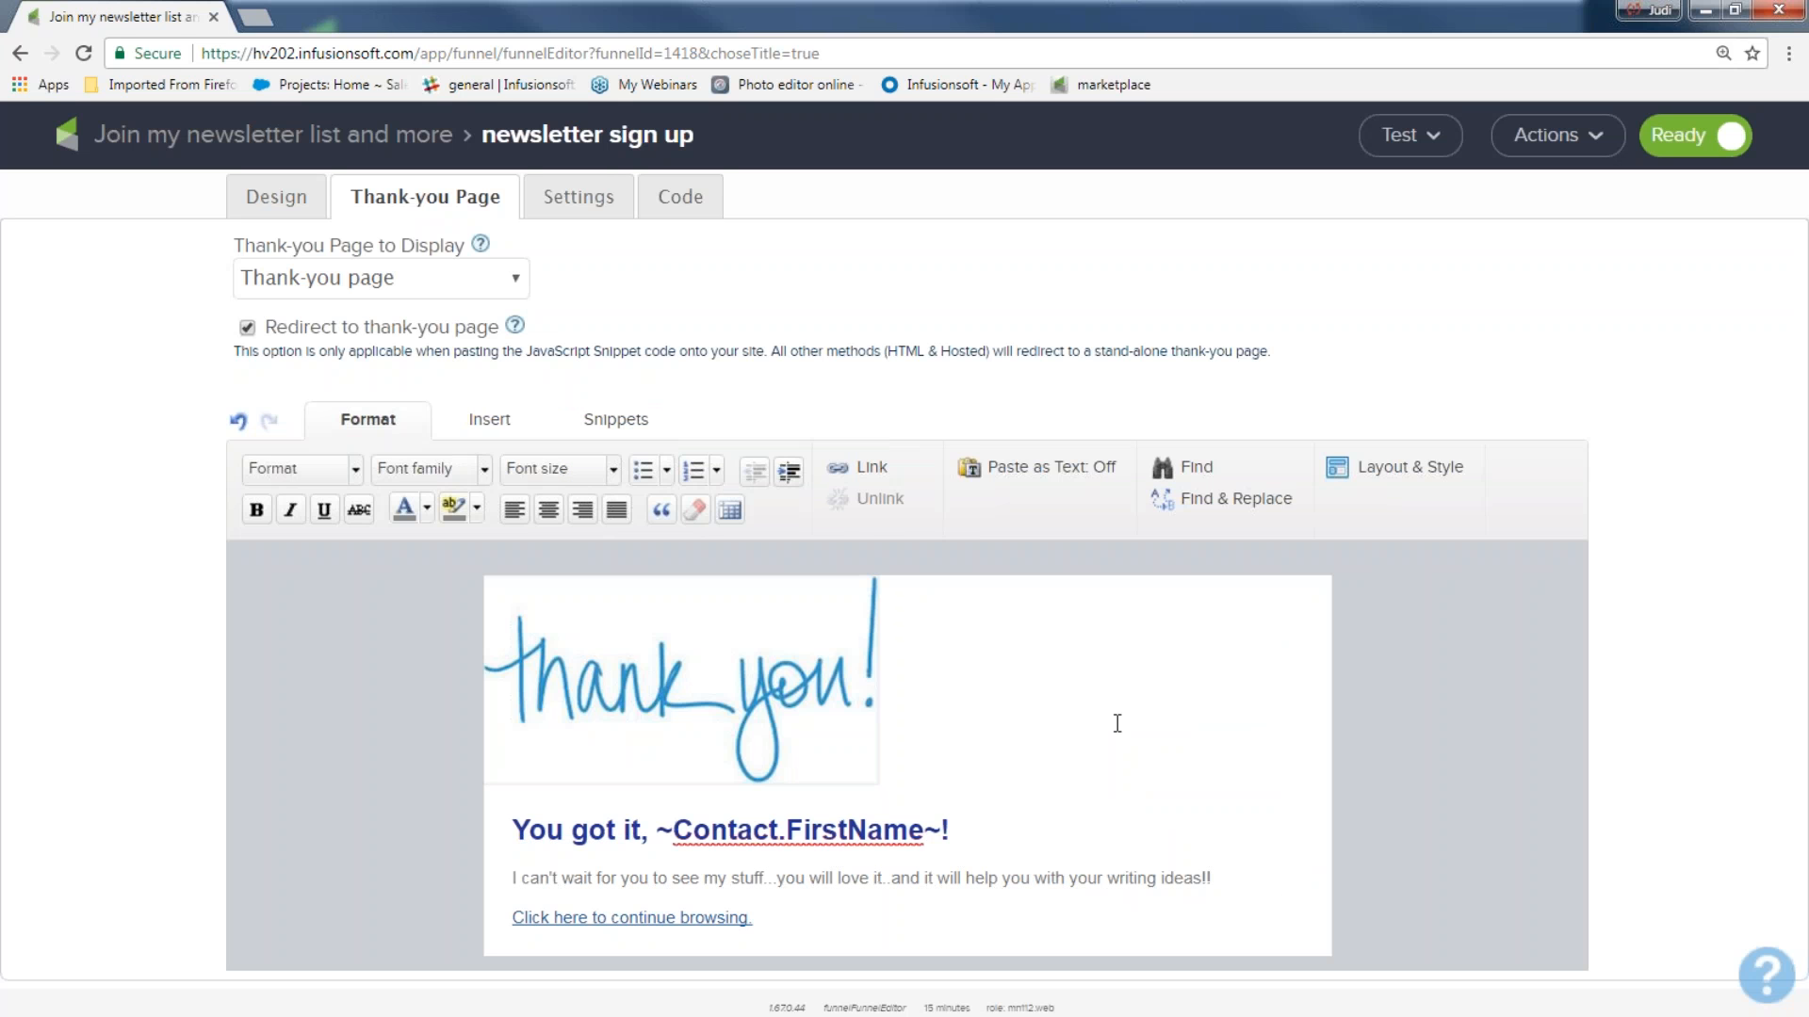
View the new thank-you image's options without changing them, and center the image on the page.
double_click(561, 624)
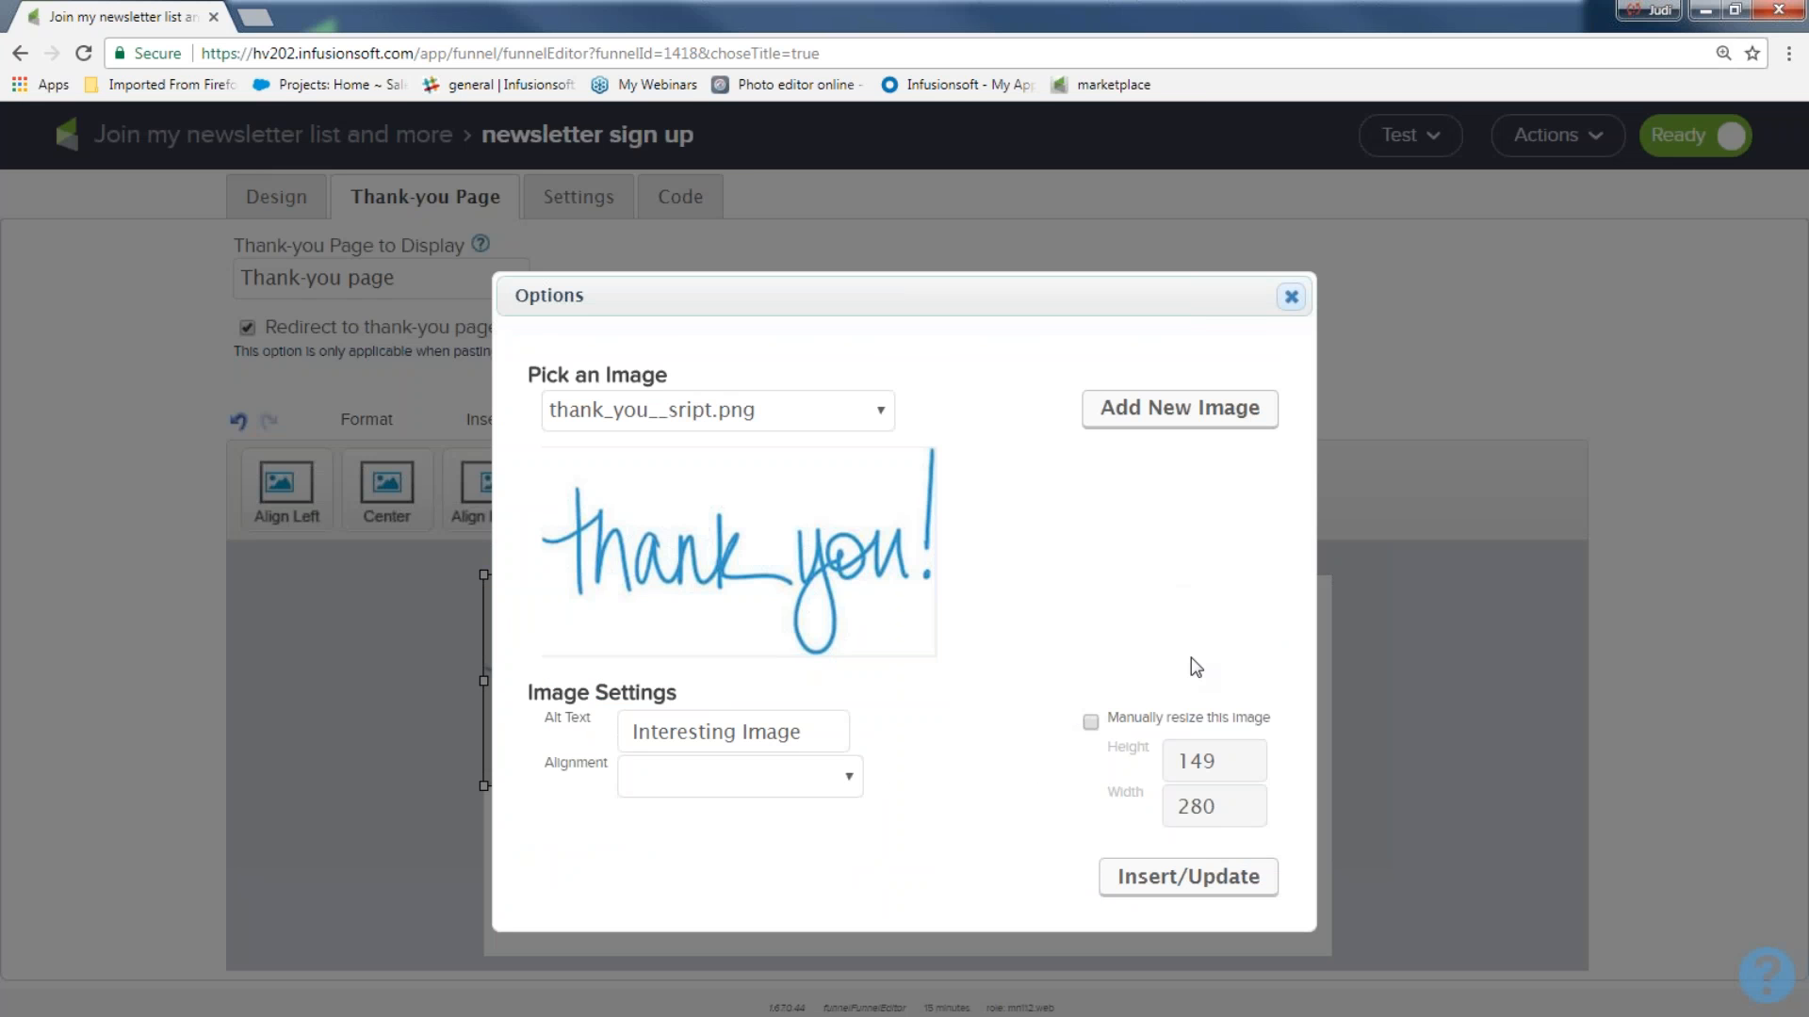
click(1291, 300)
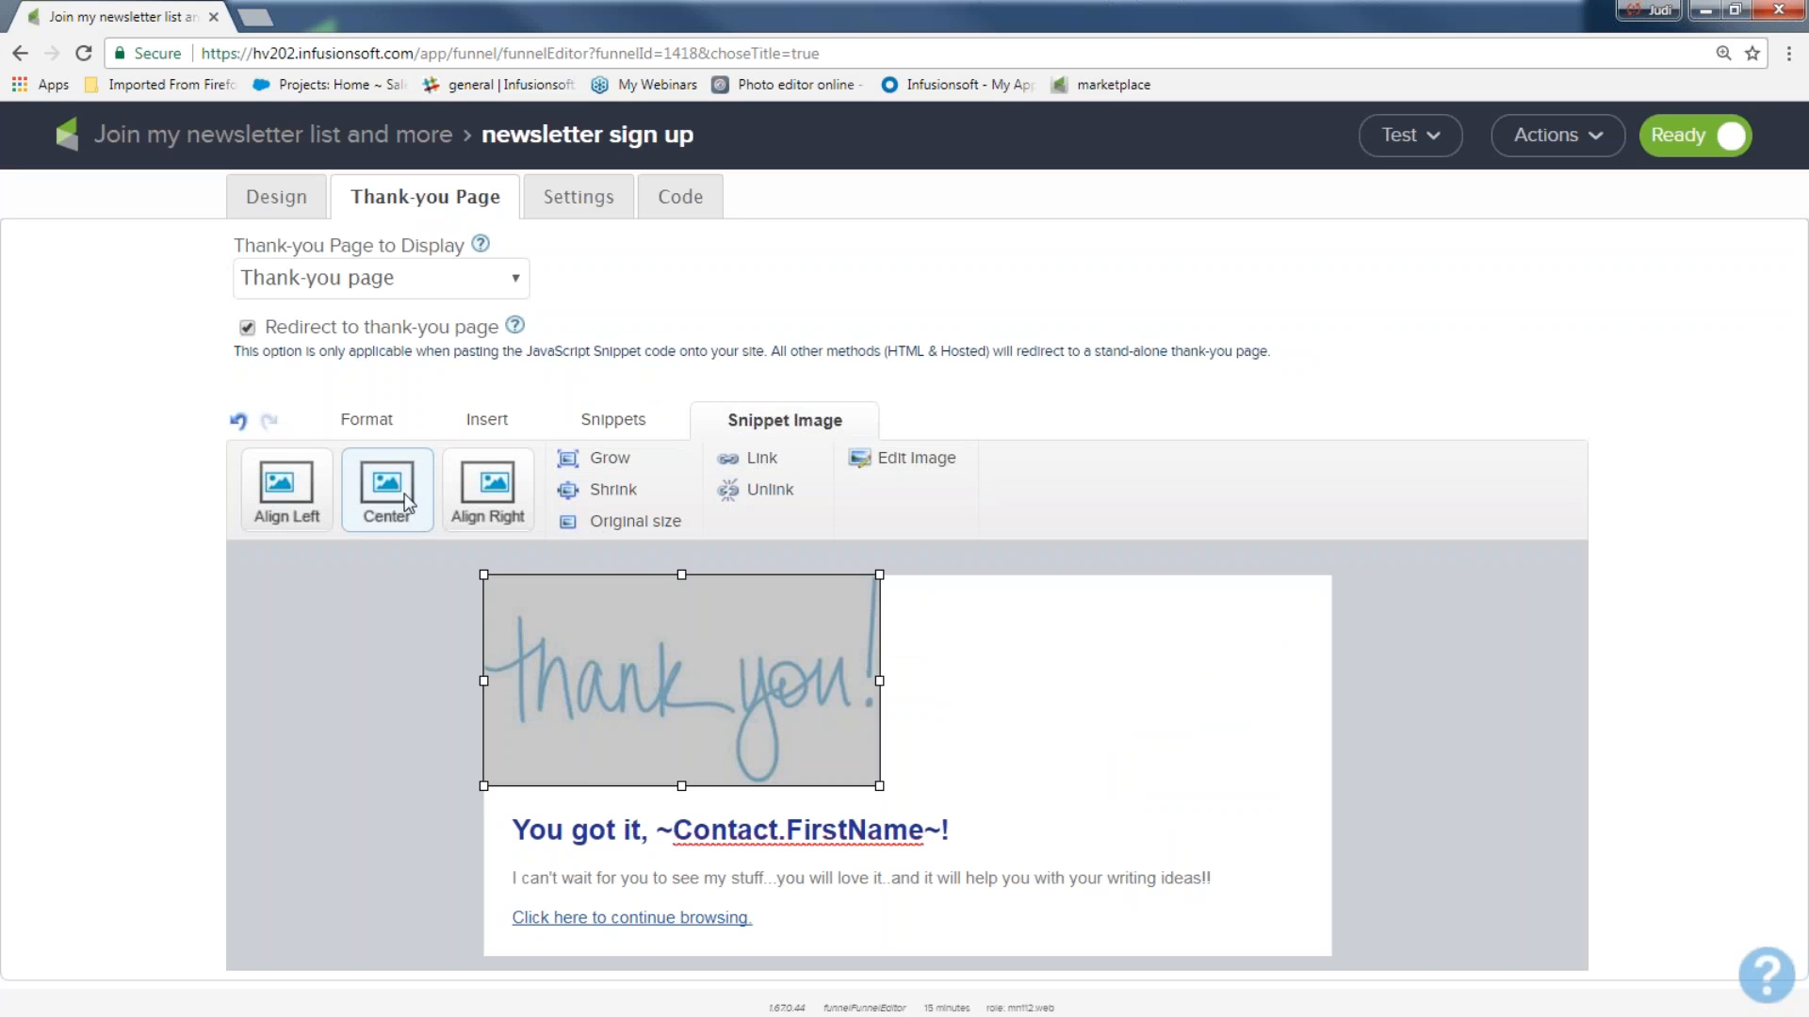
click(403, 496)
click(407, 666)
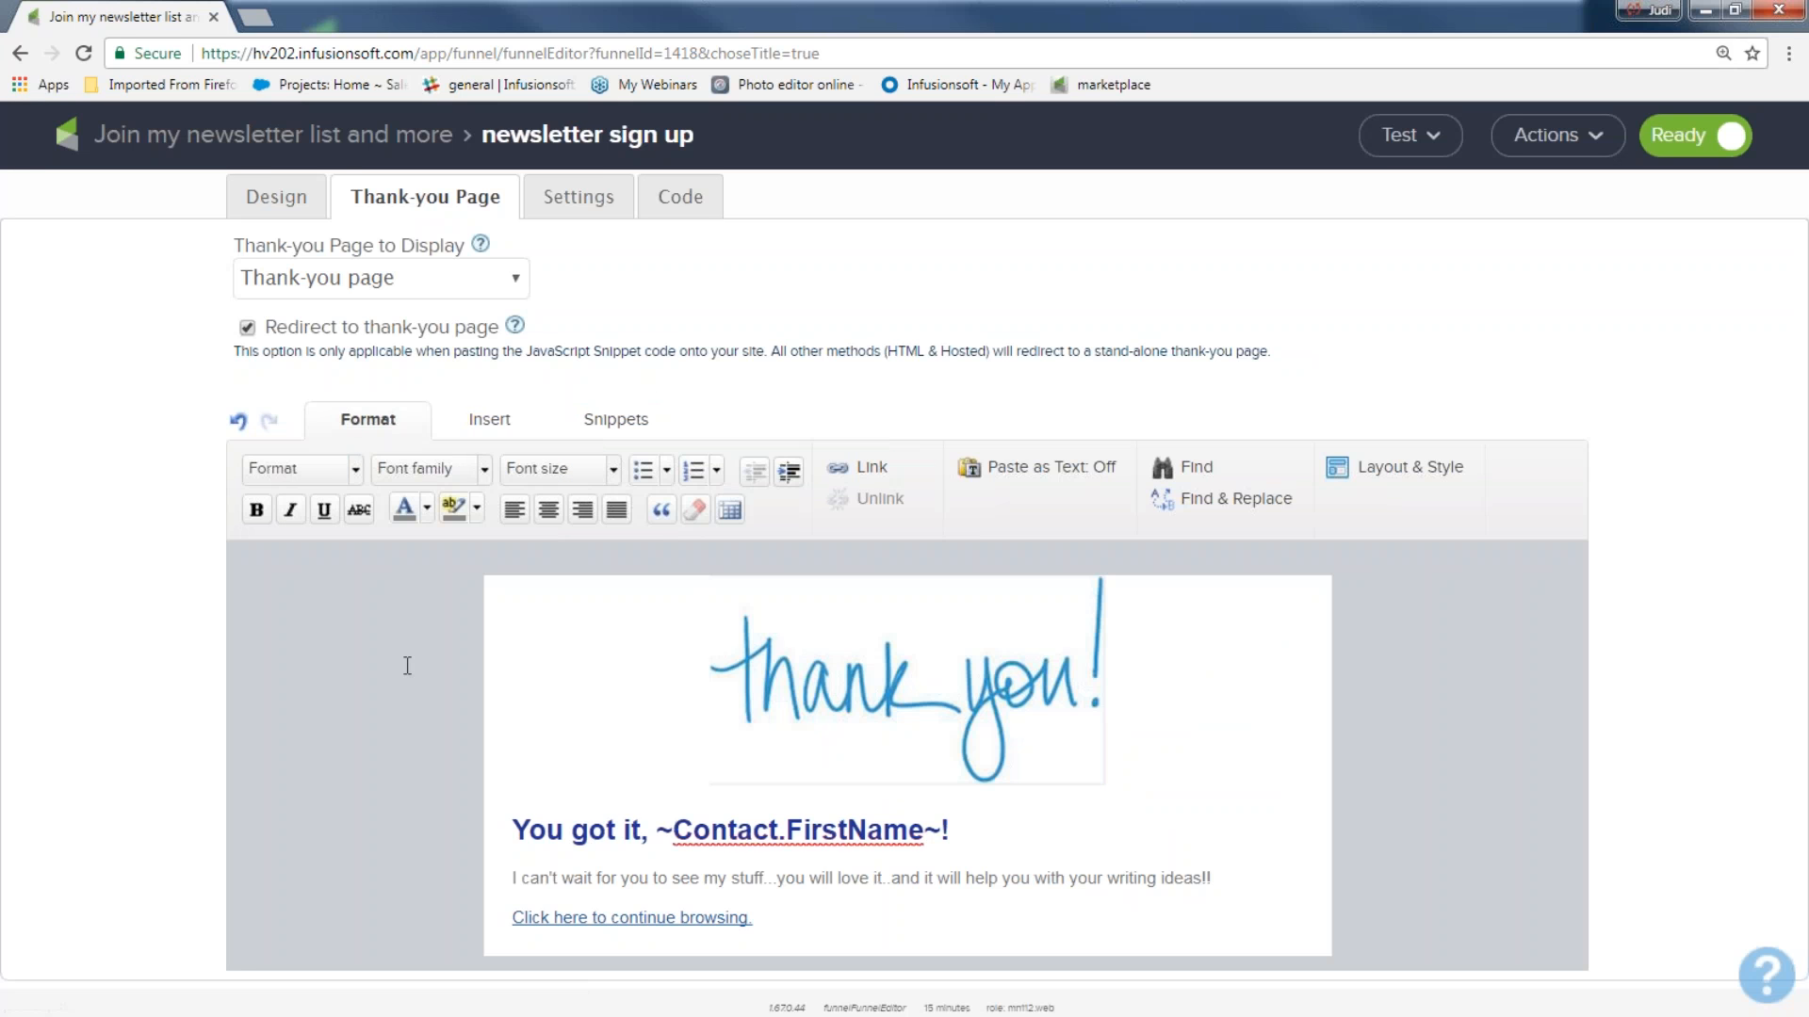
Review the form's settings, its code options, and the option to email the code to a webmaster.
click(579, 198)
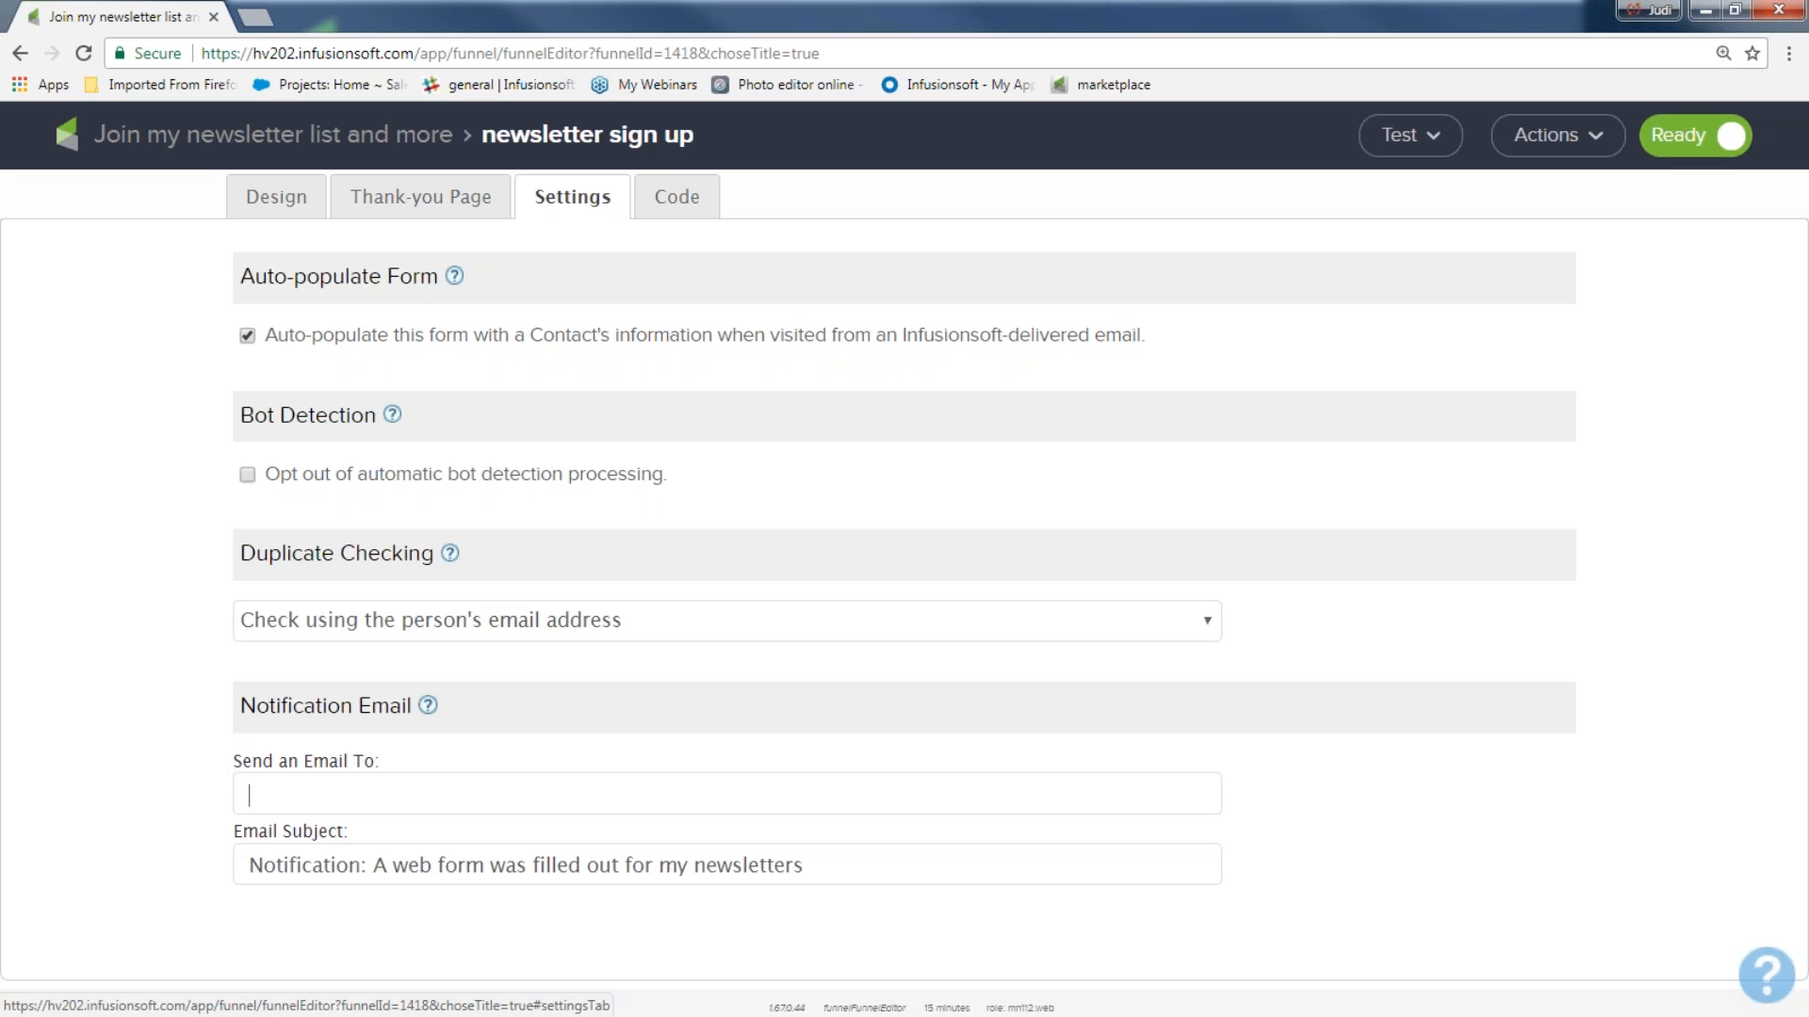
click(682, 198)
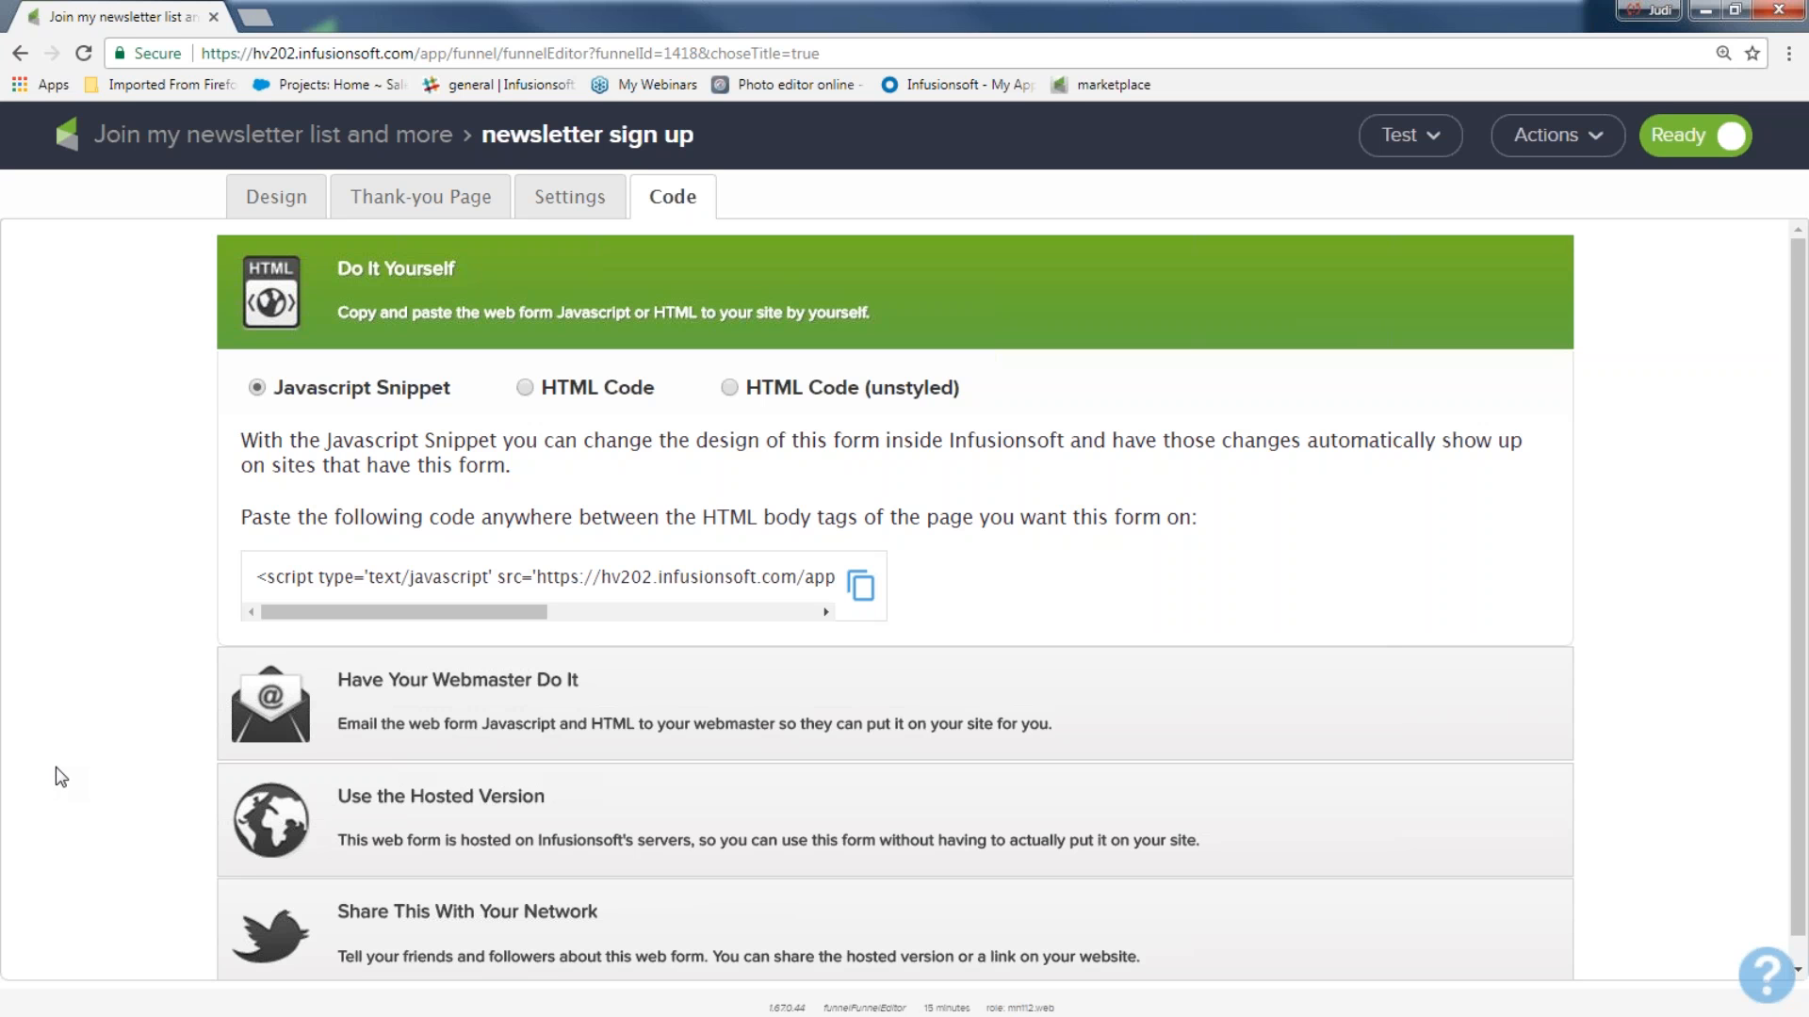
click(384, 686)
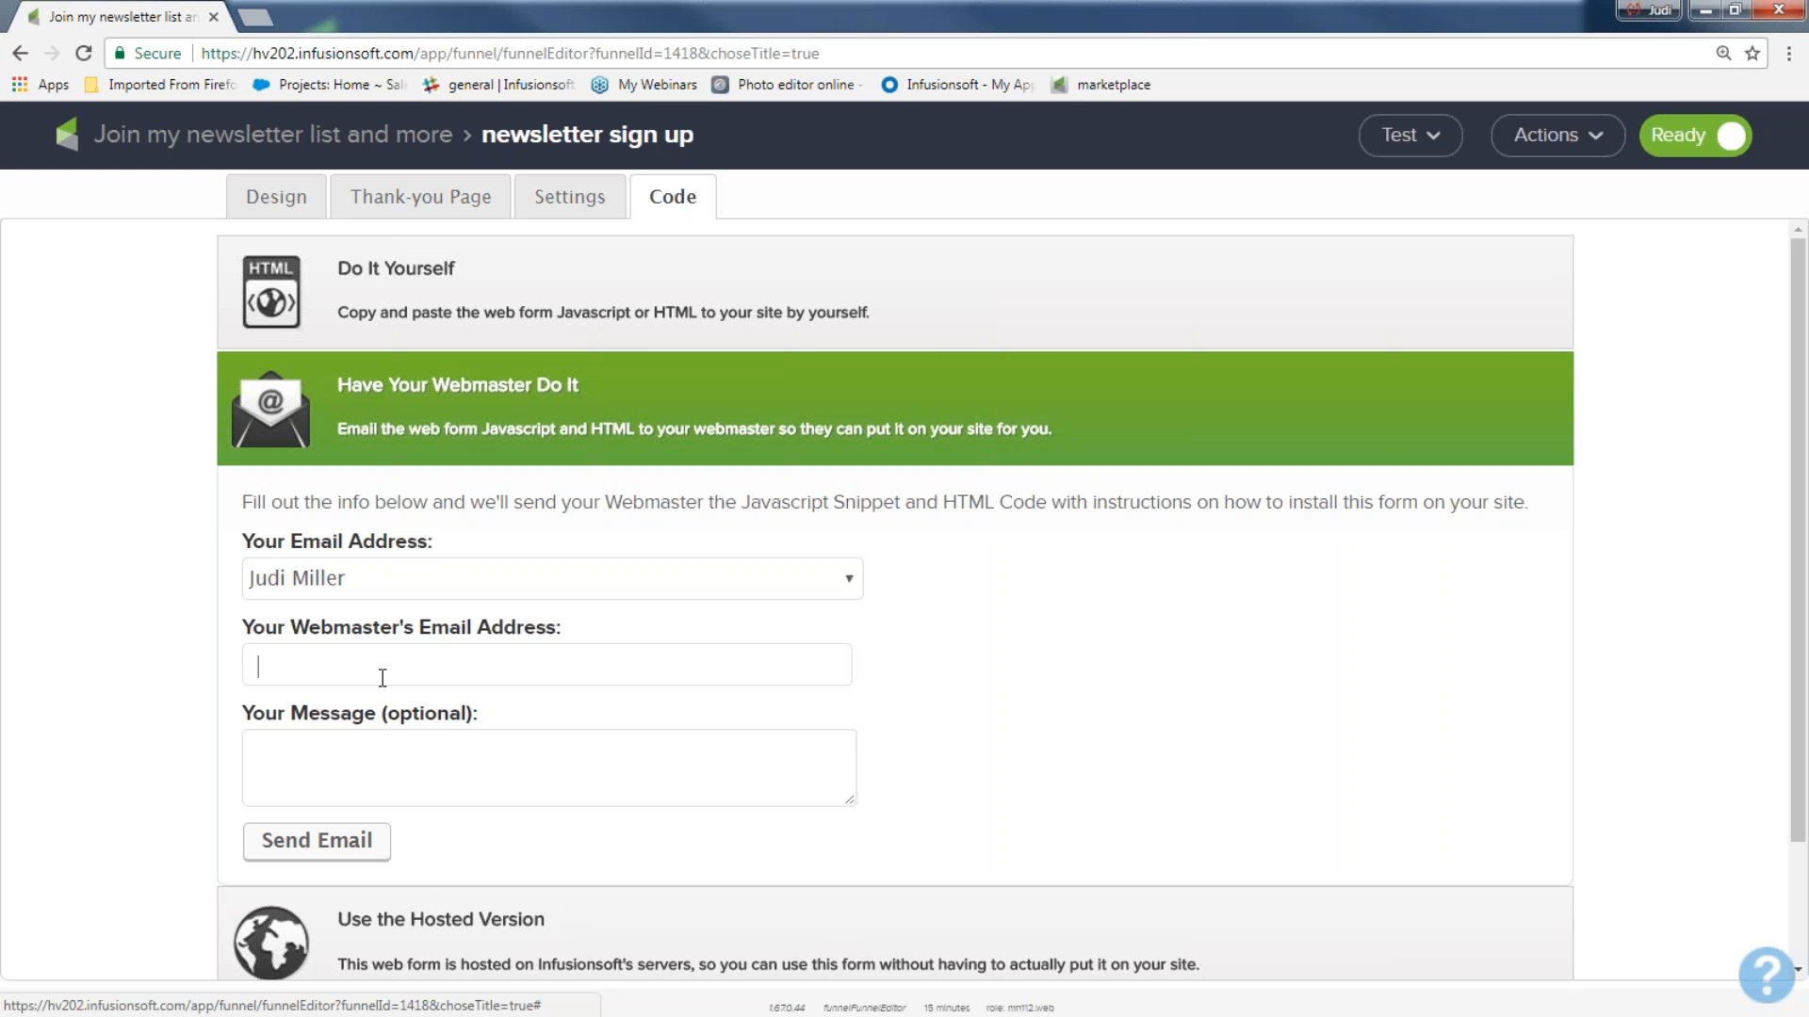
click(390, 285)
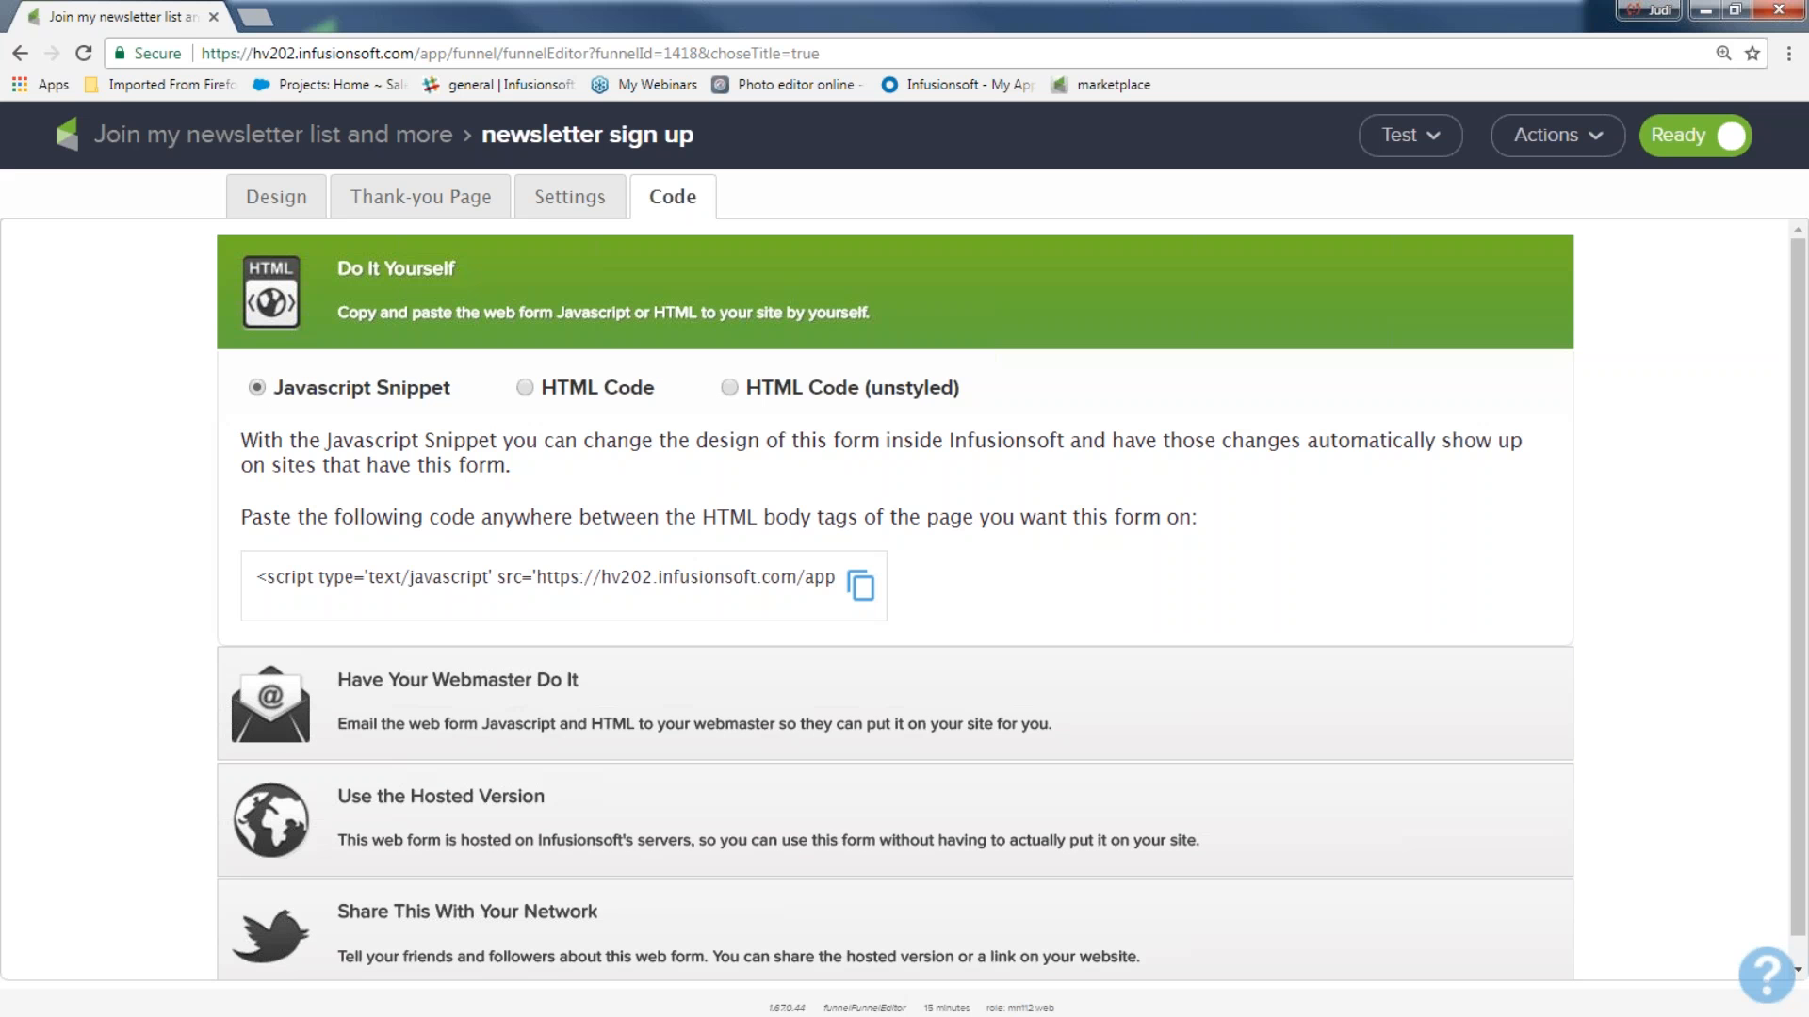
Compare the do-it-yourself JavaScript Snippet with the styled HTML Code, highlighting each code, and return to the JavaScript Snippet.
drag(251, 576, 879, 595)
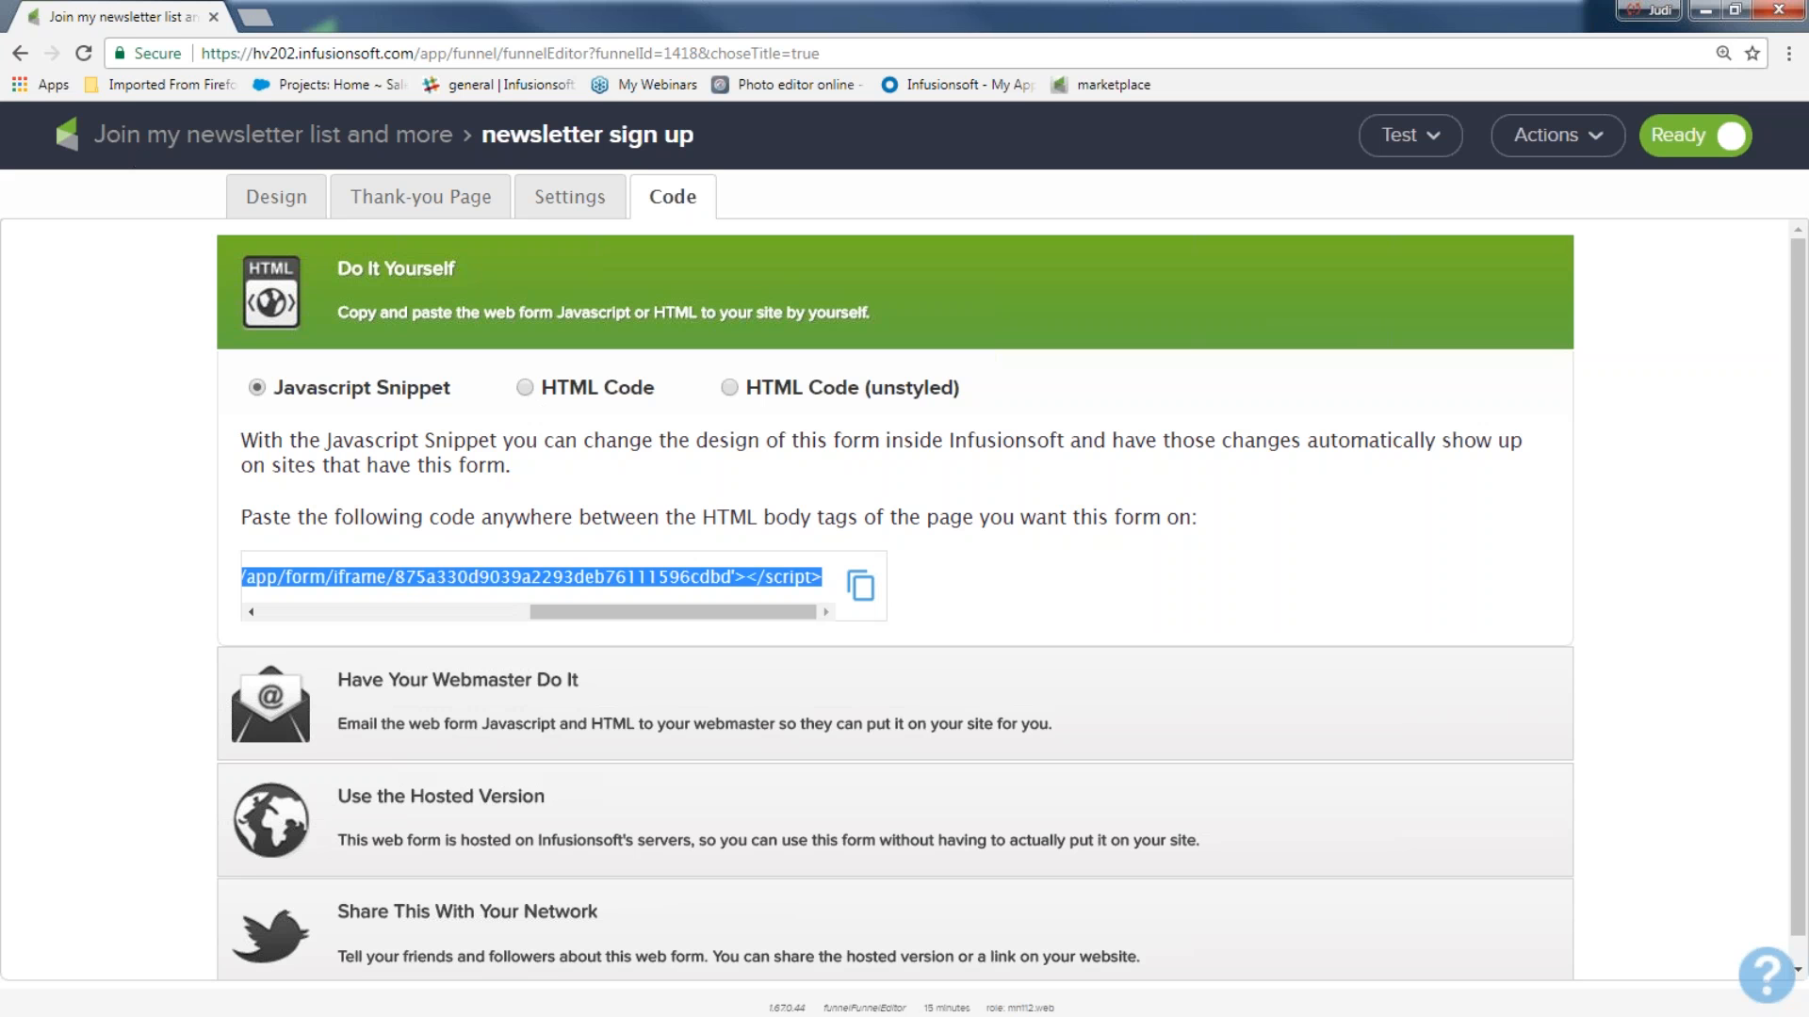
click(525, 394)
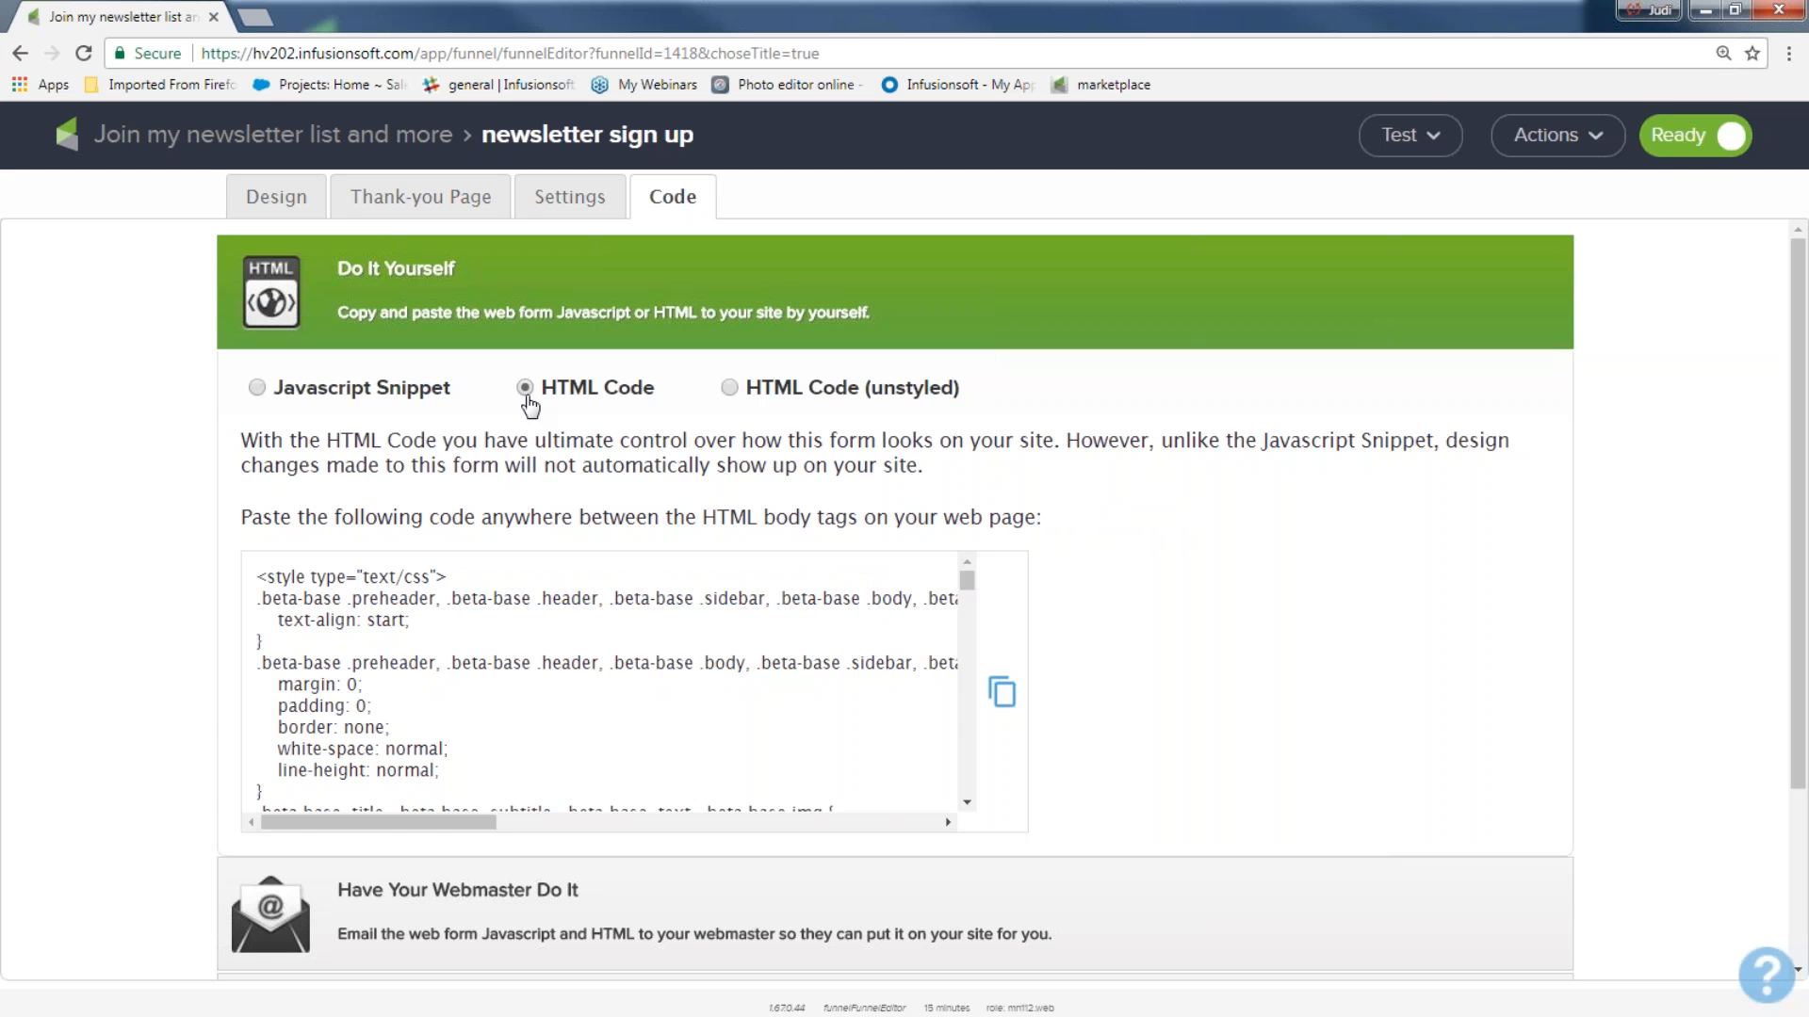
click(258, 394)
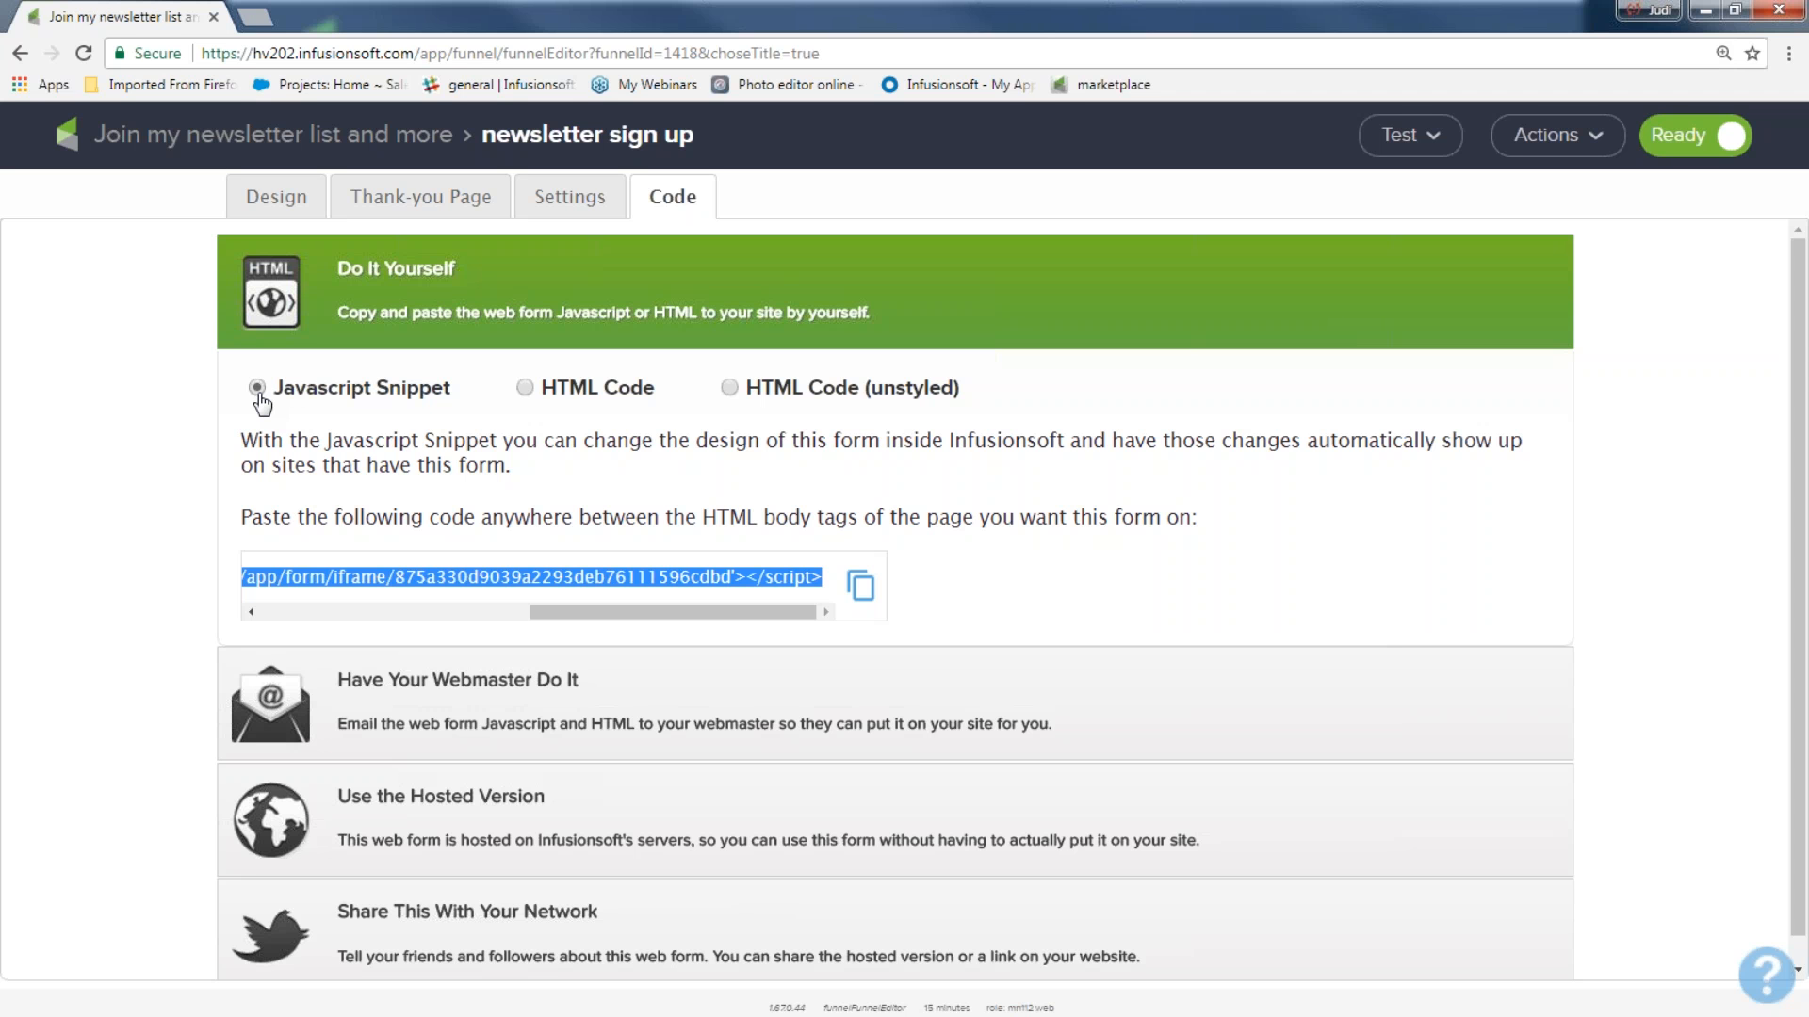
click(528, 388)
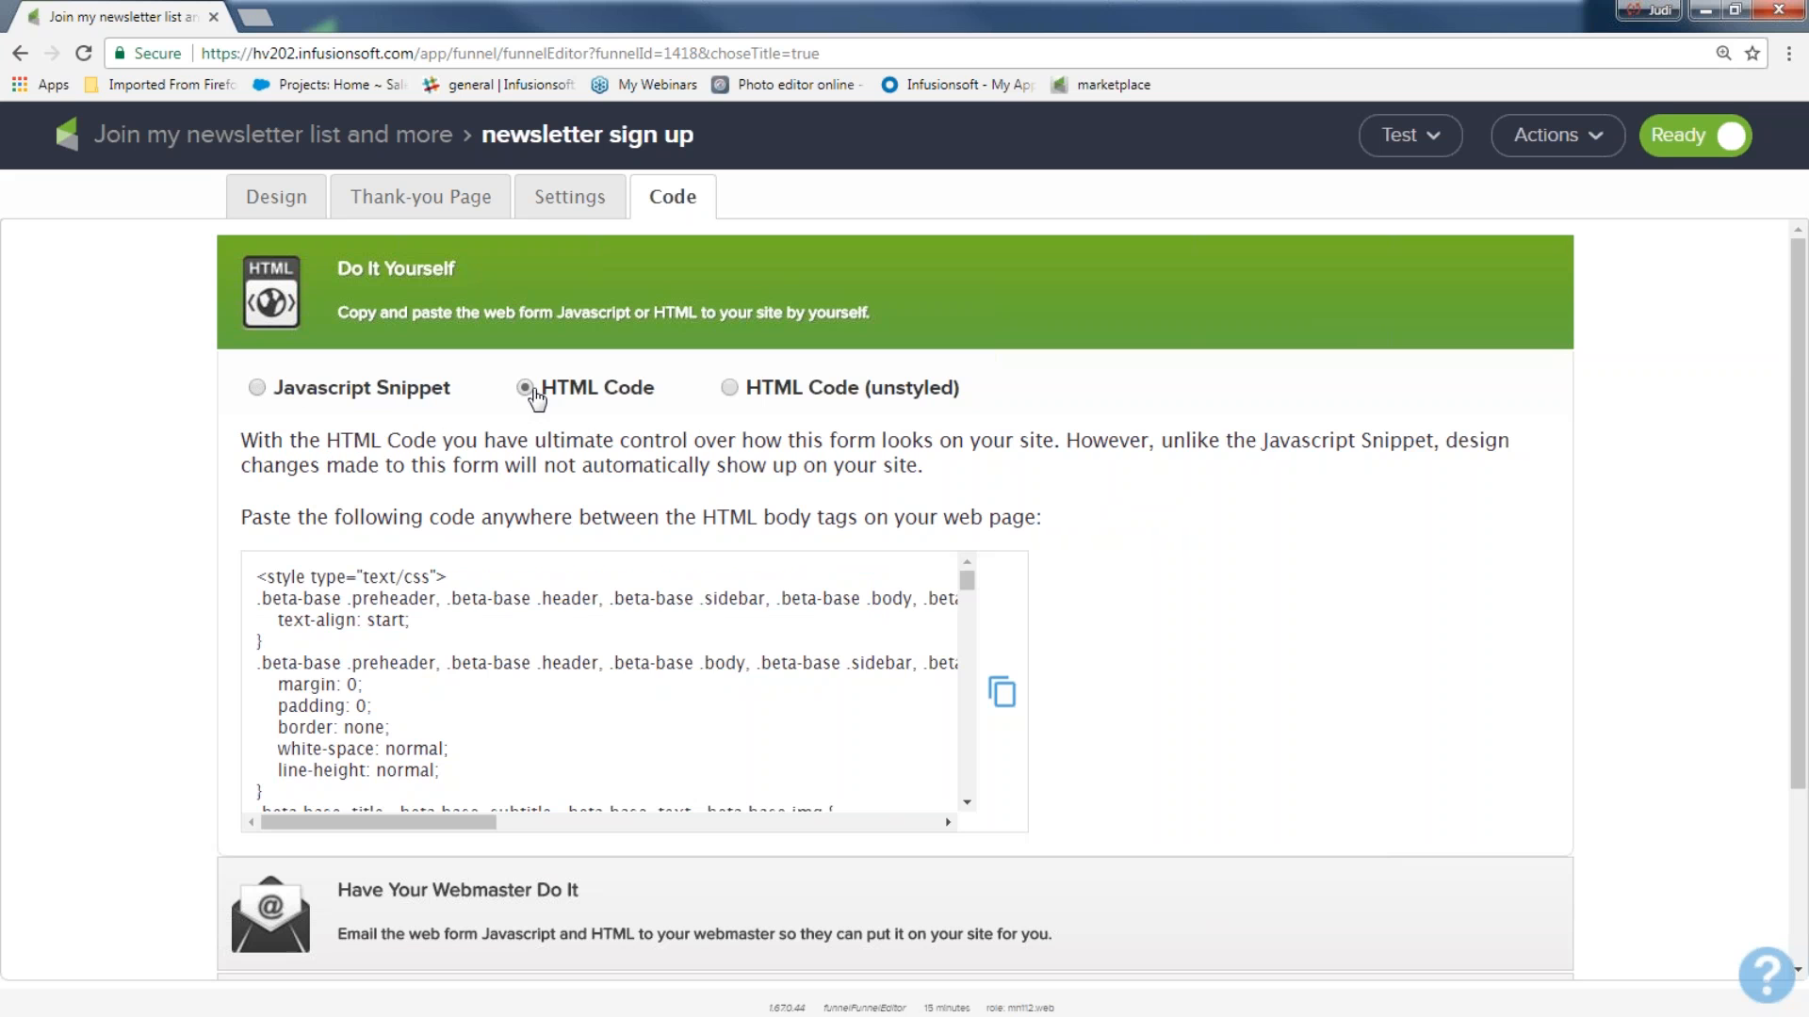
drag(272, 578, 466, 778)
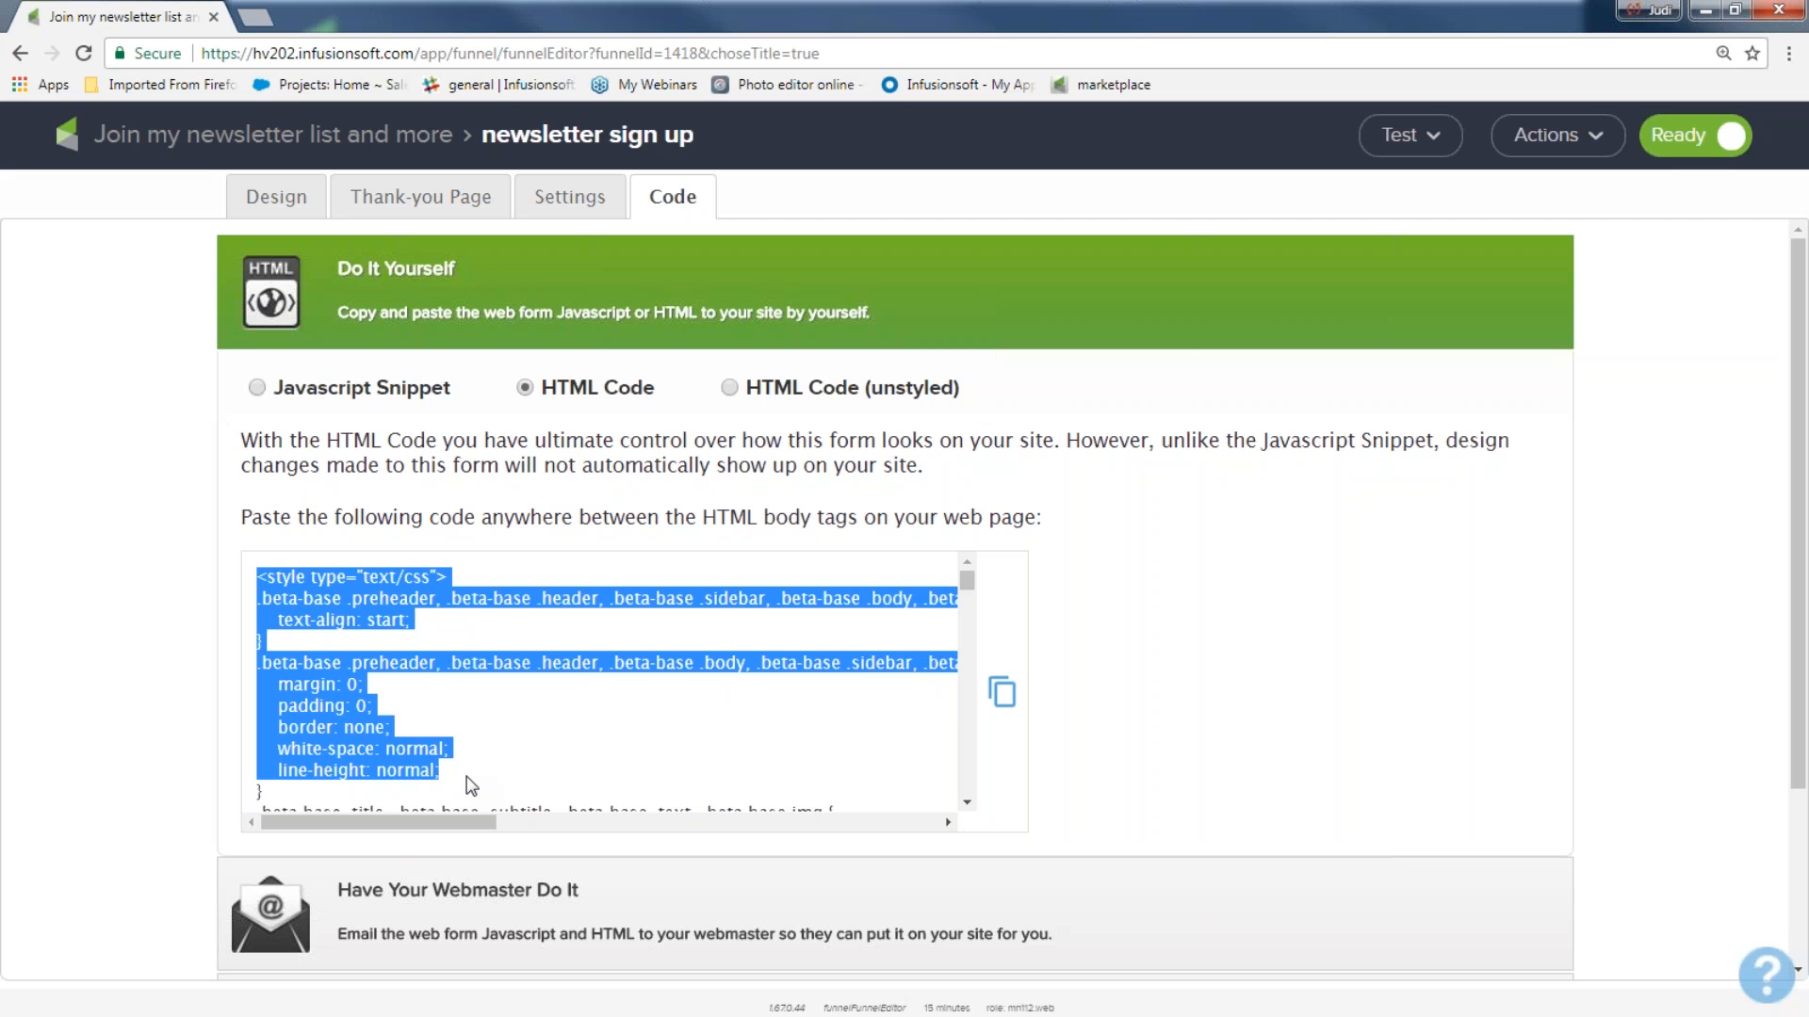
click(257, 389)
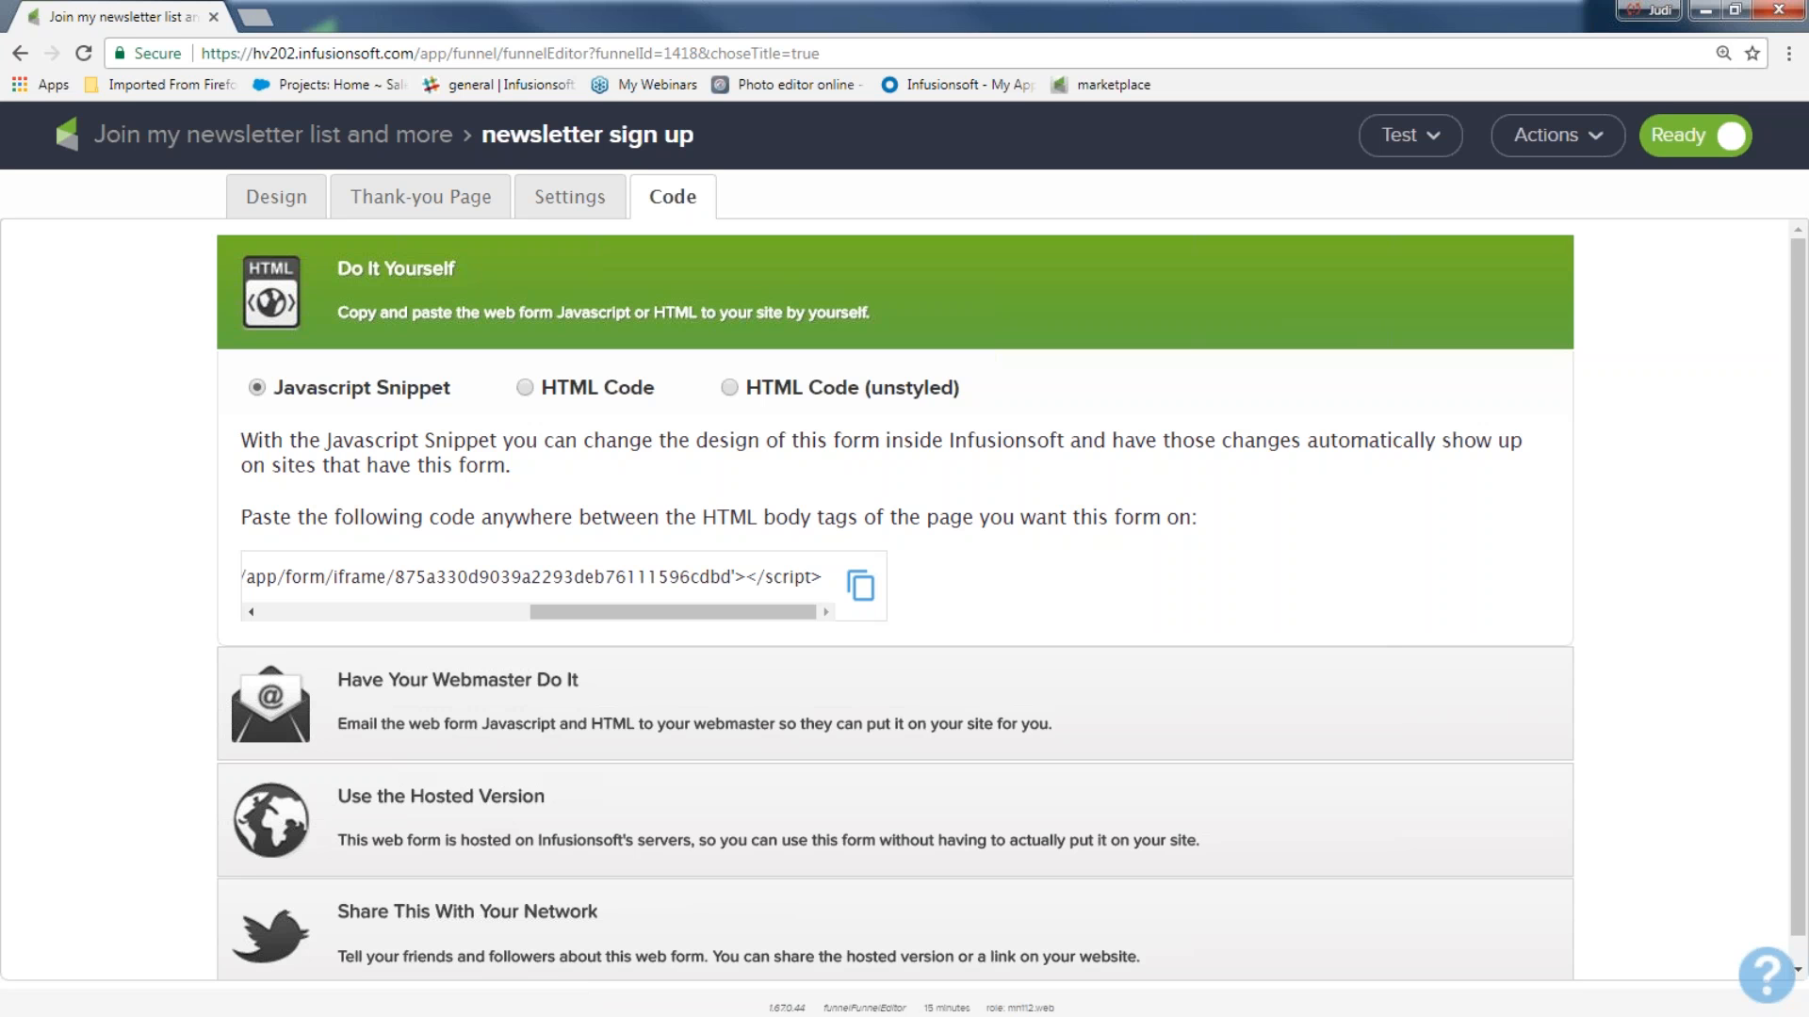
Show the form's hosted version and enter "get my awesome newsletter" as the ending of its Pretty URL, without saving it.
click(494, 796)
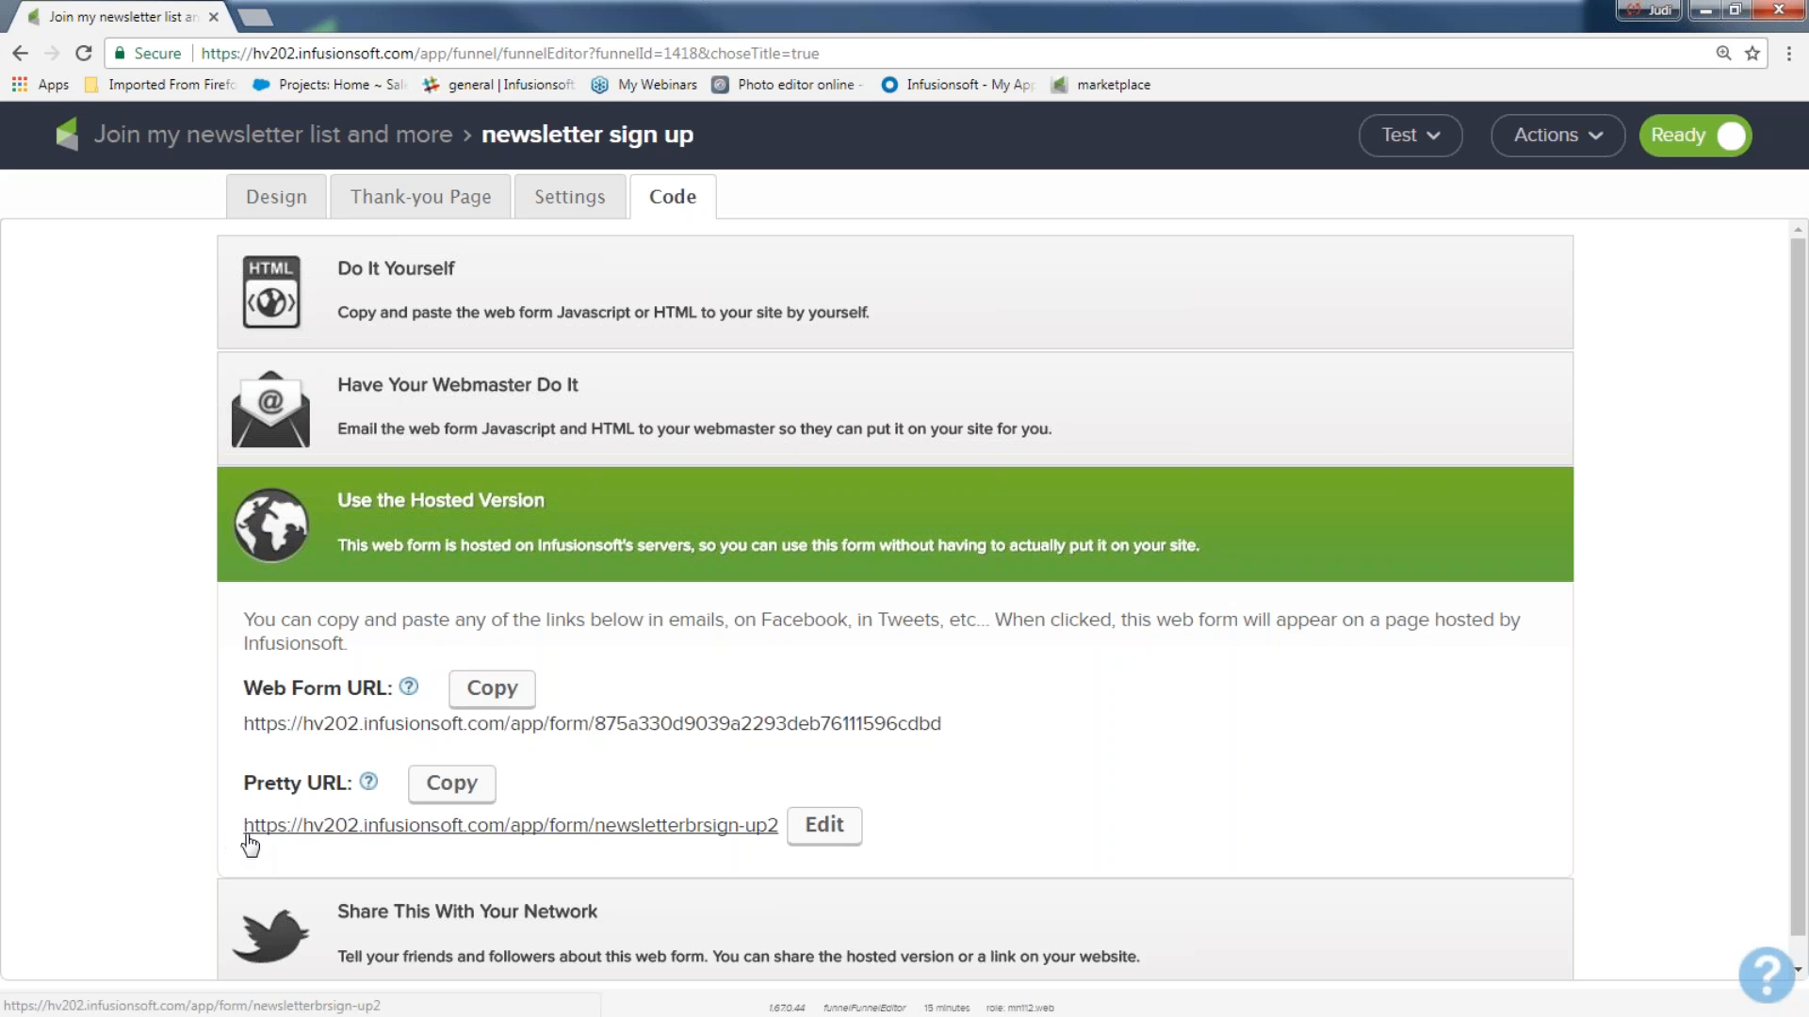
drag(298, 831, 780, 846)
click(785, 876)
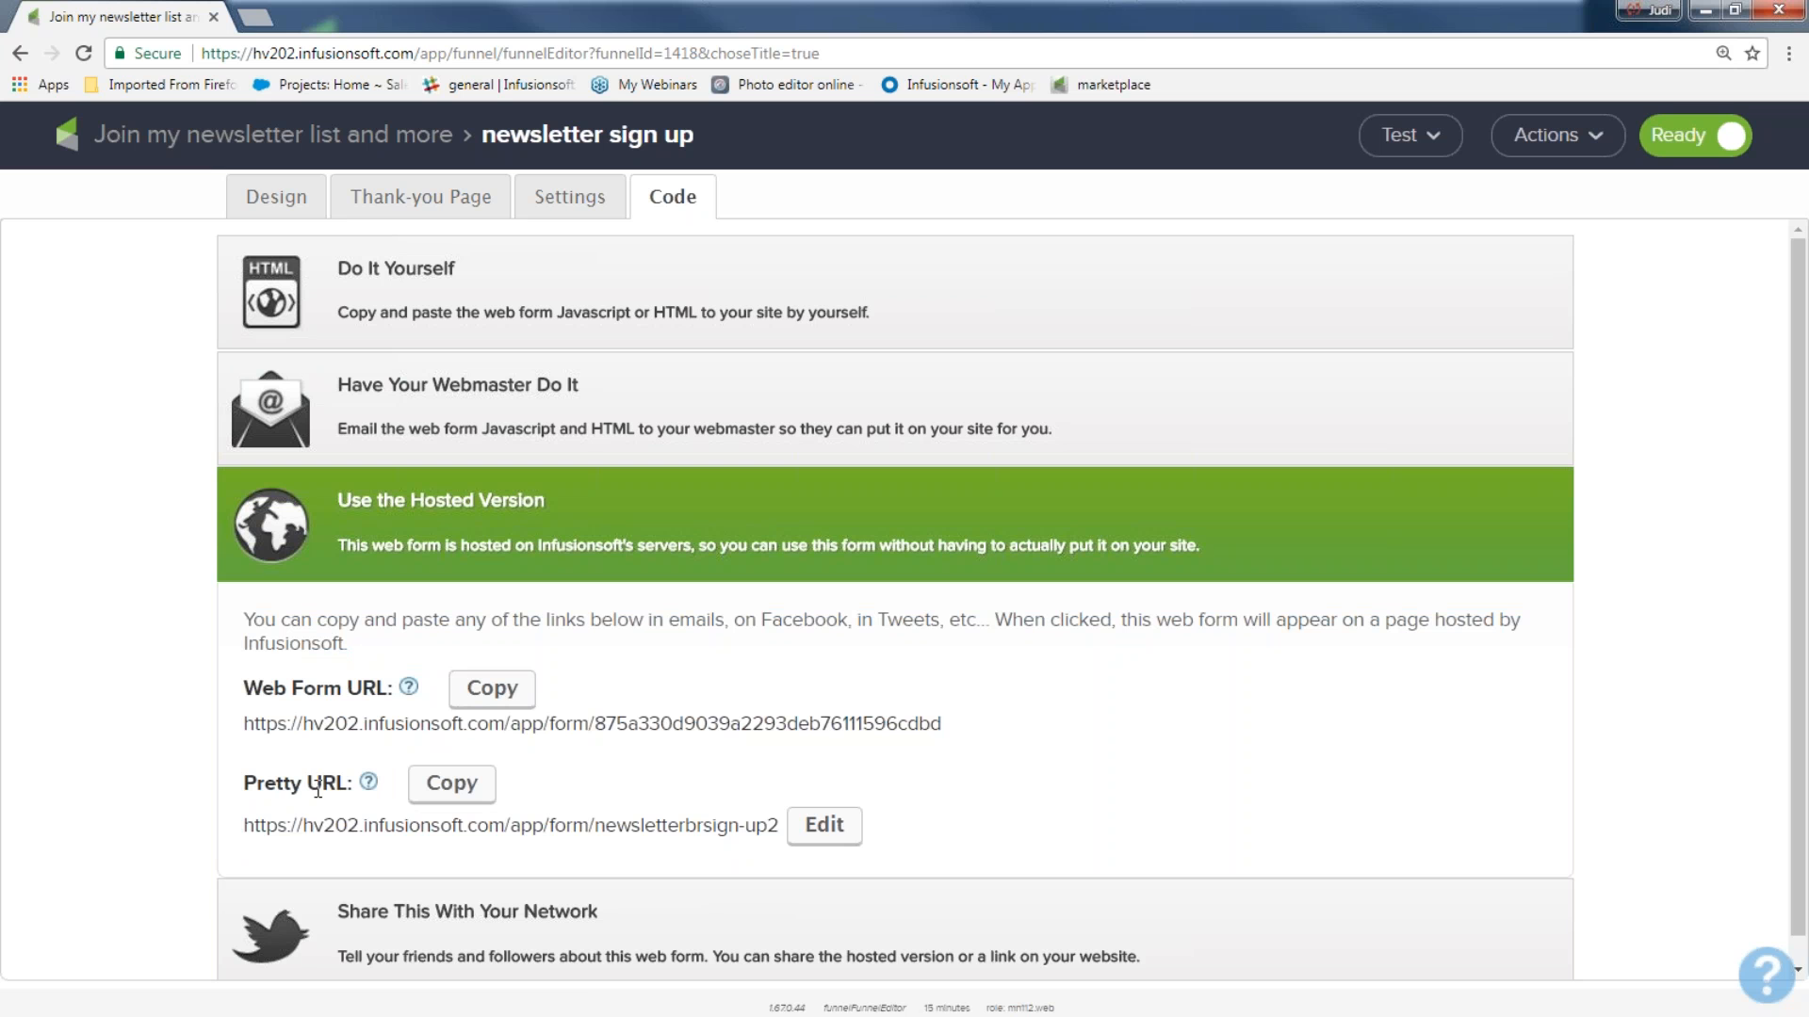
click(824, 825)
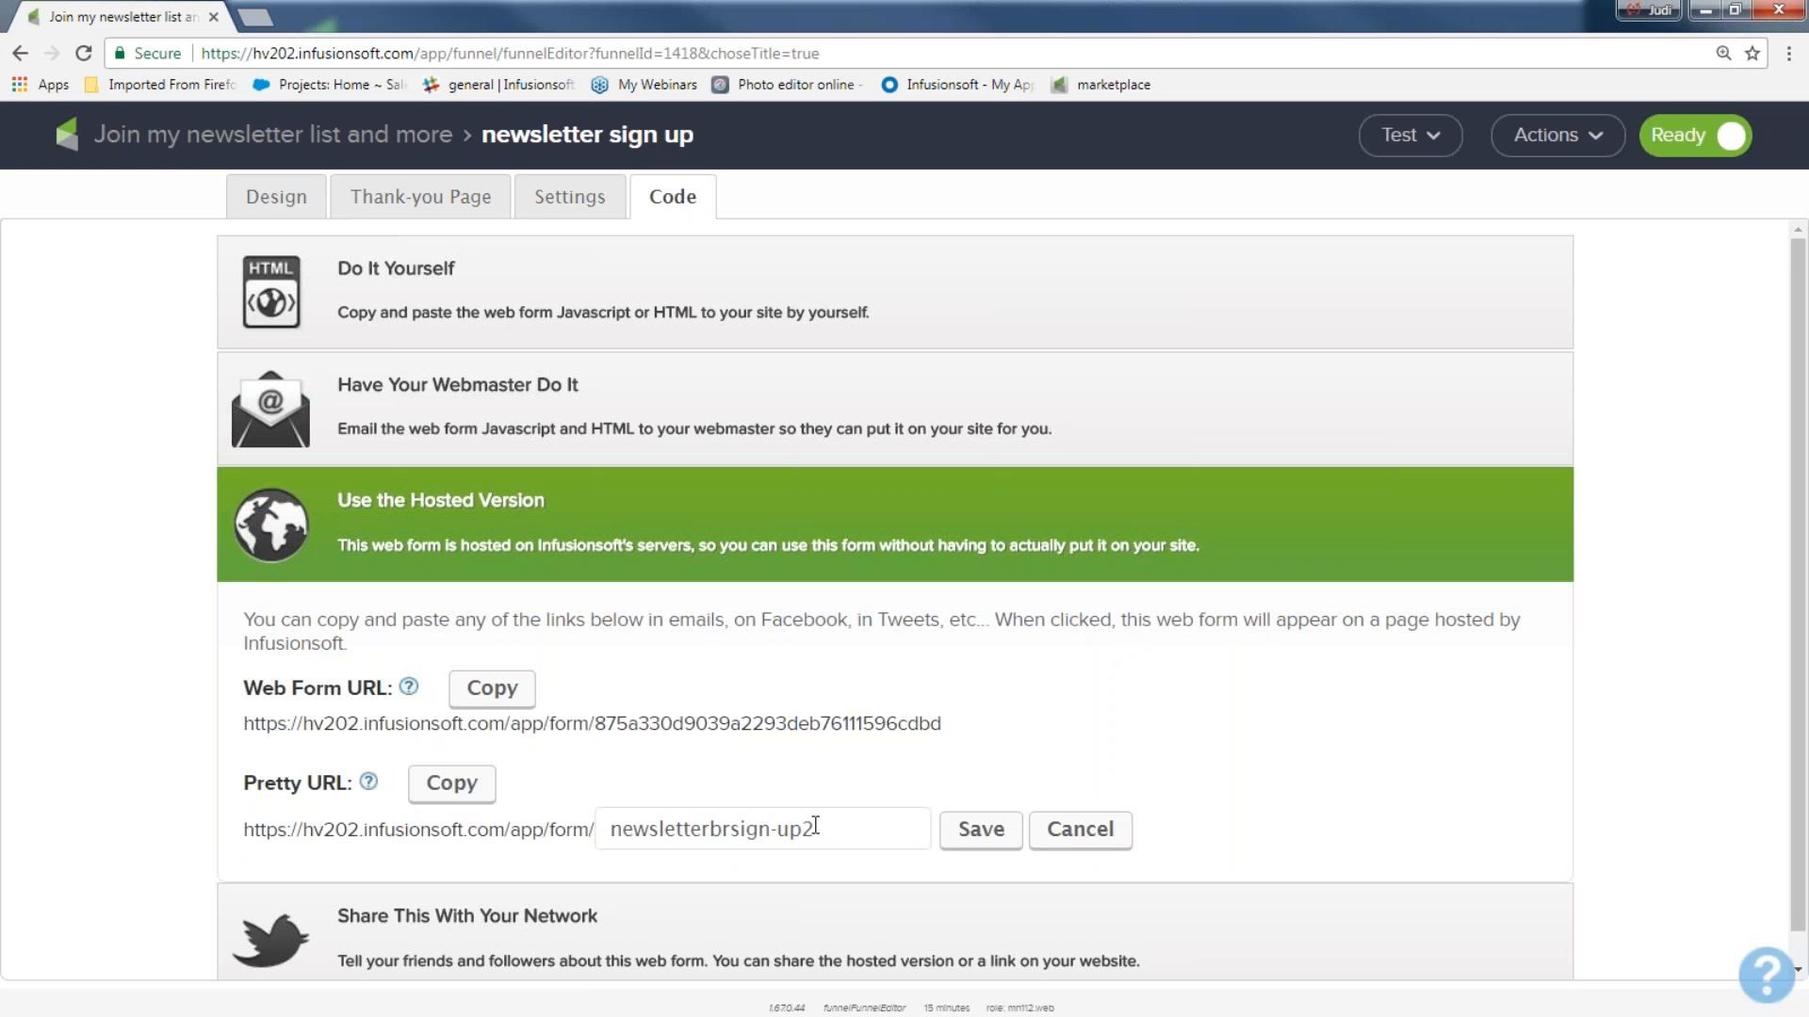
drag(816, 829, 459, 831)
text(get )
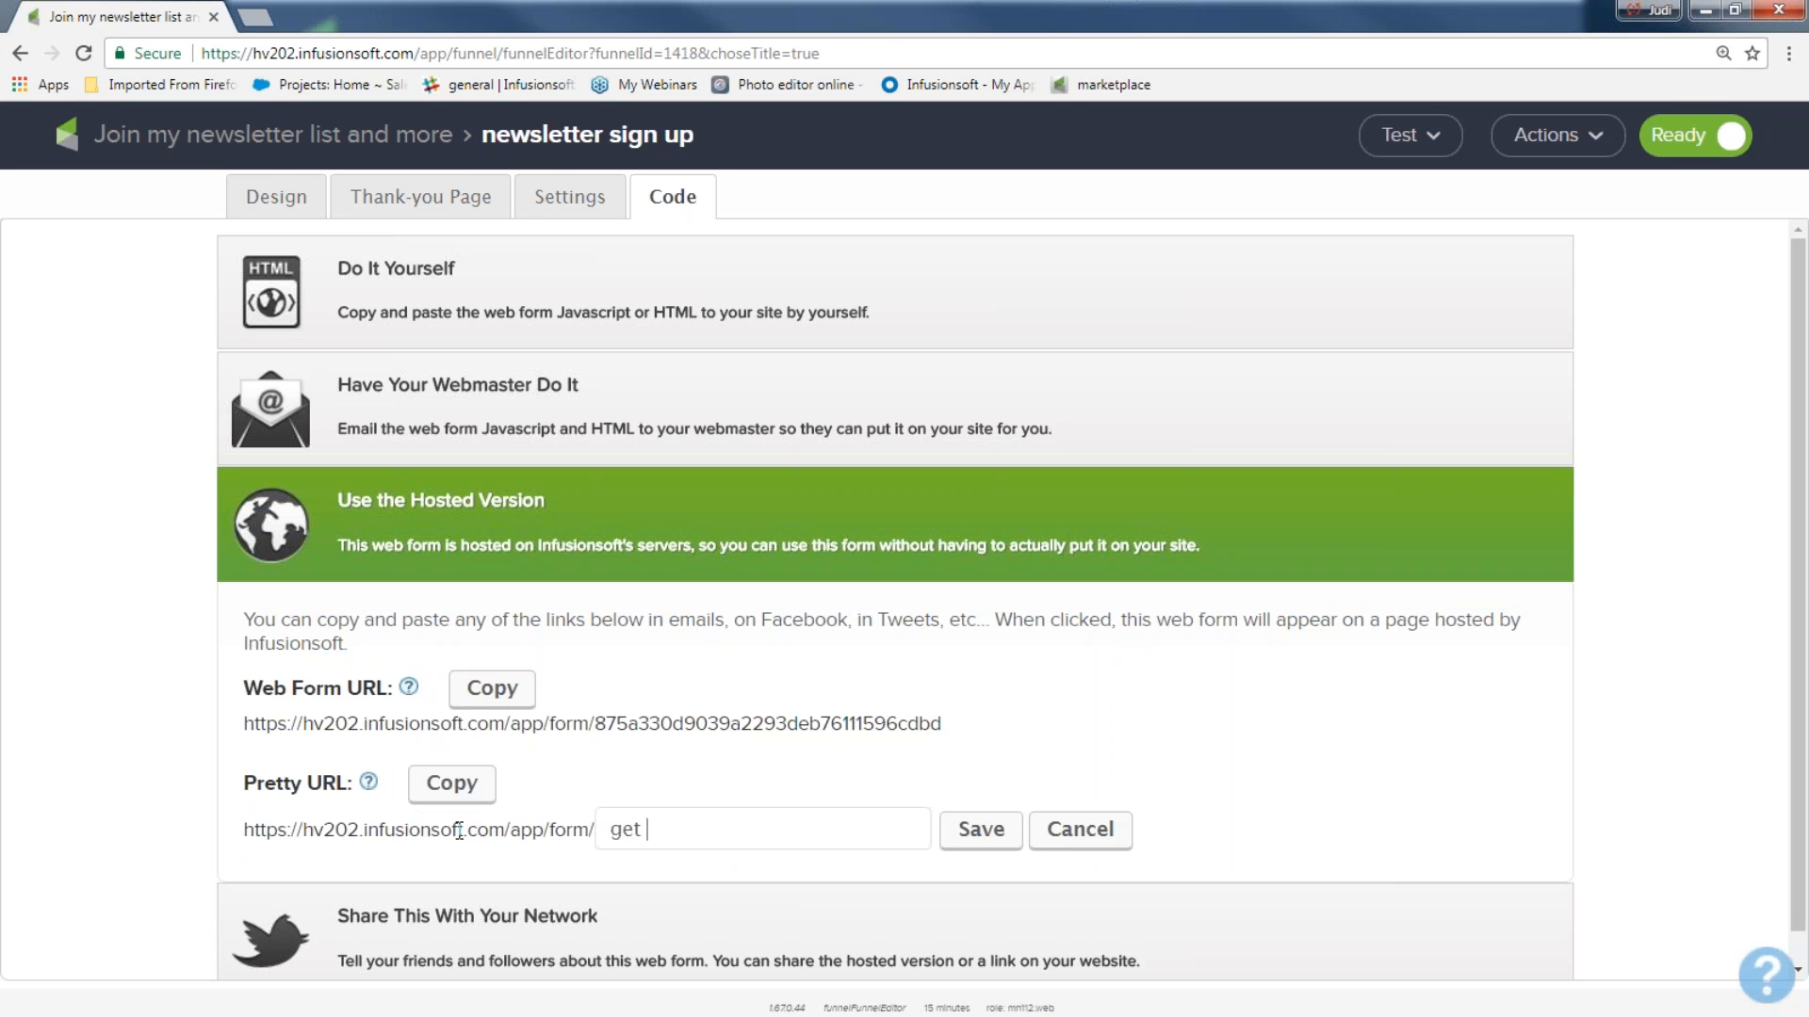
text(my awesome newsletter)
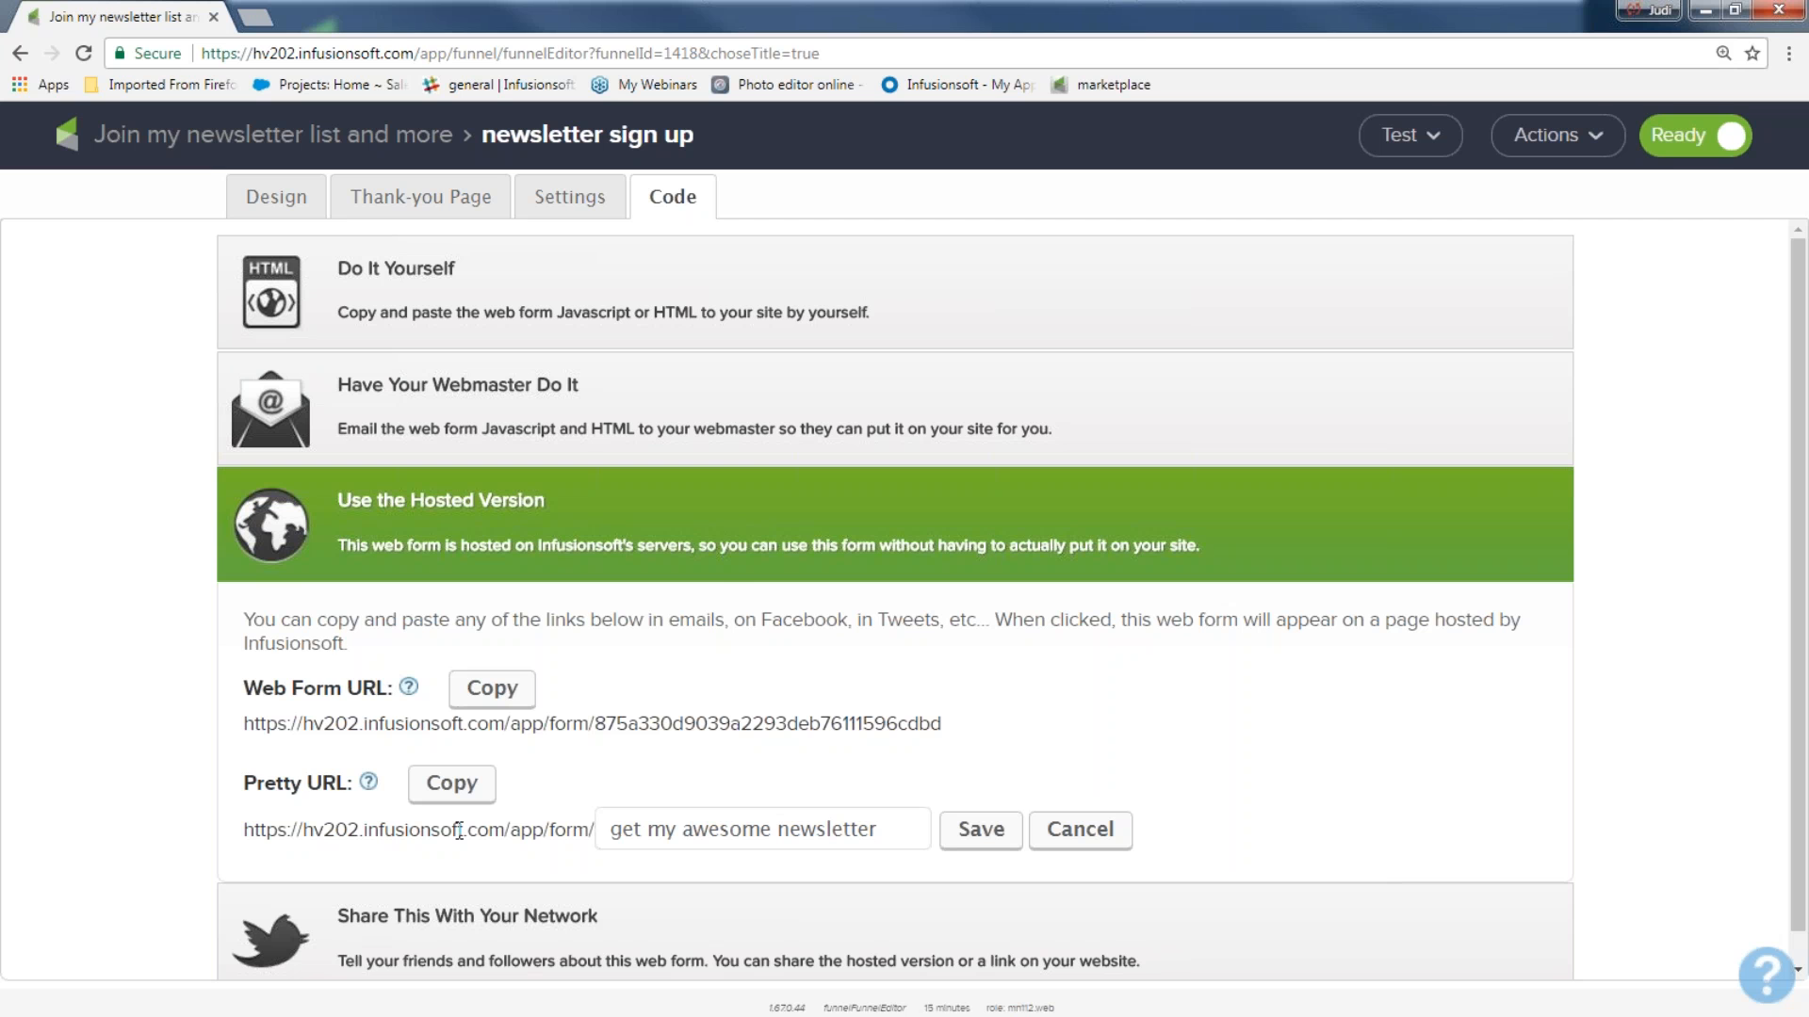
View the options for sharing the form with social networks and compare them with the hosted version's URLs.
click(411, 927)
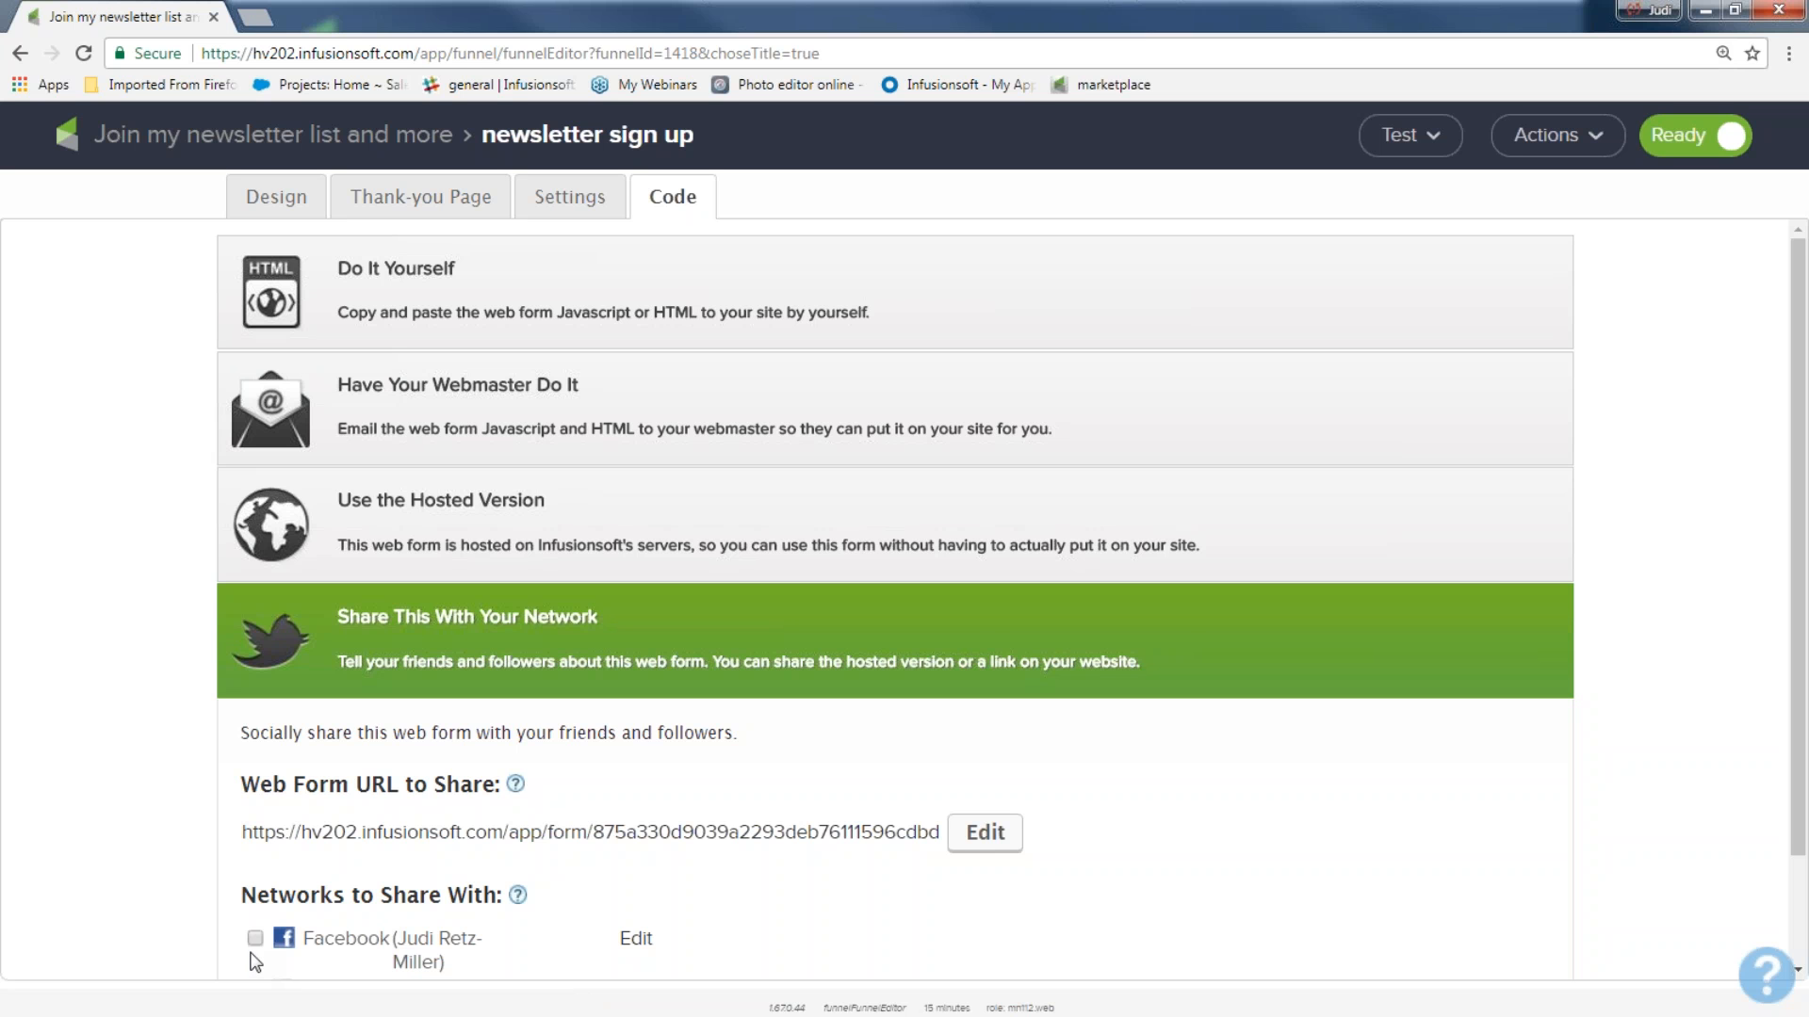
click(441, 518)
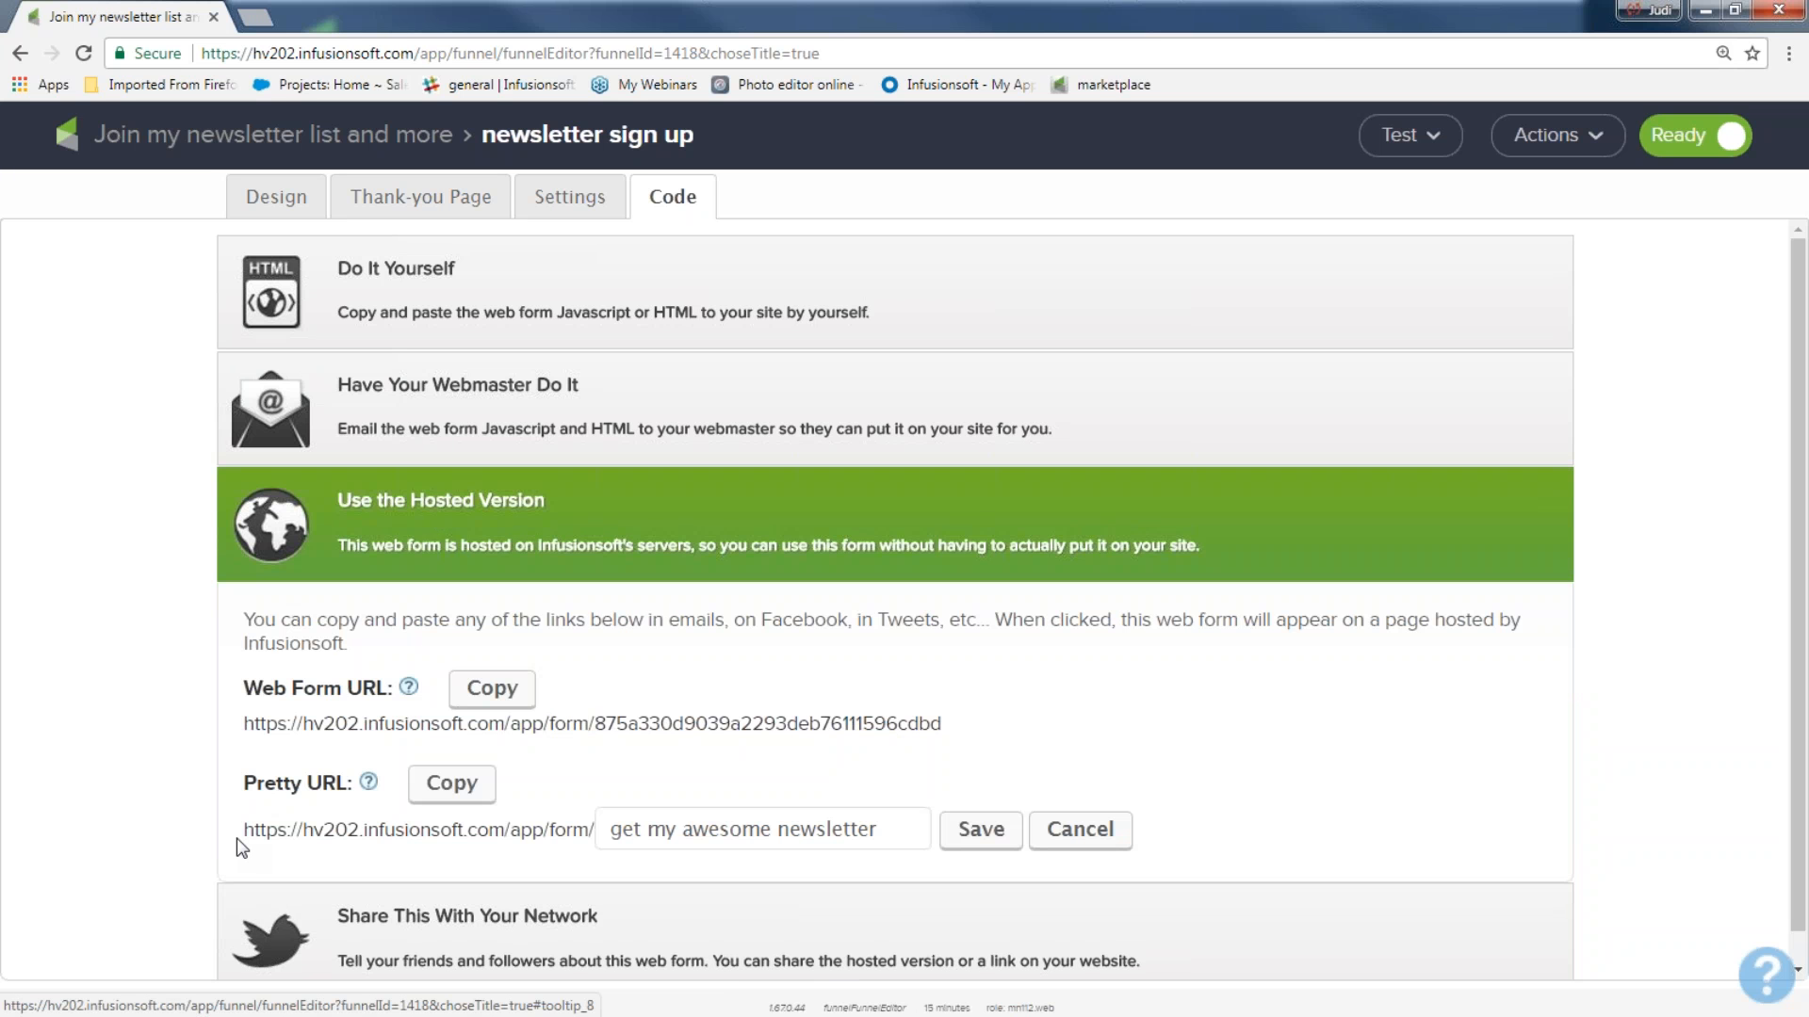
drag(237, 848, 850, 848)
click(834, 893)
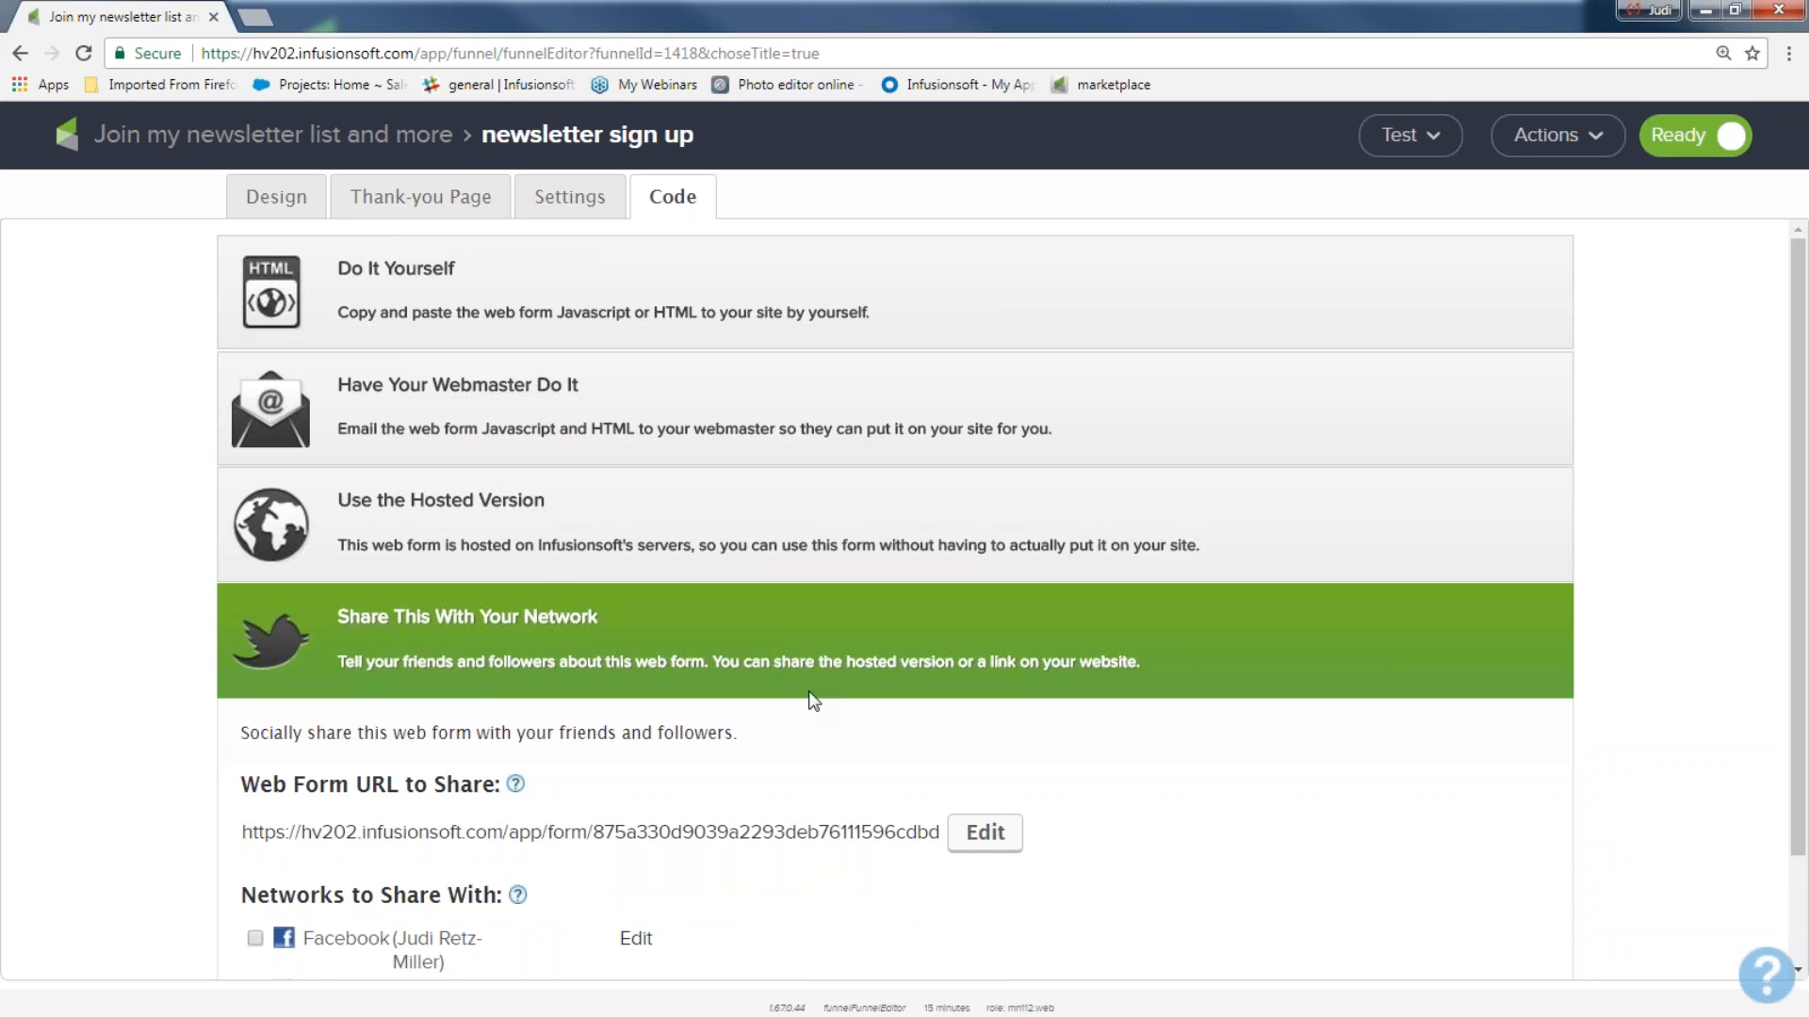
click(533, 527)
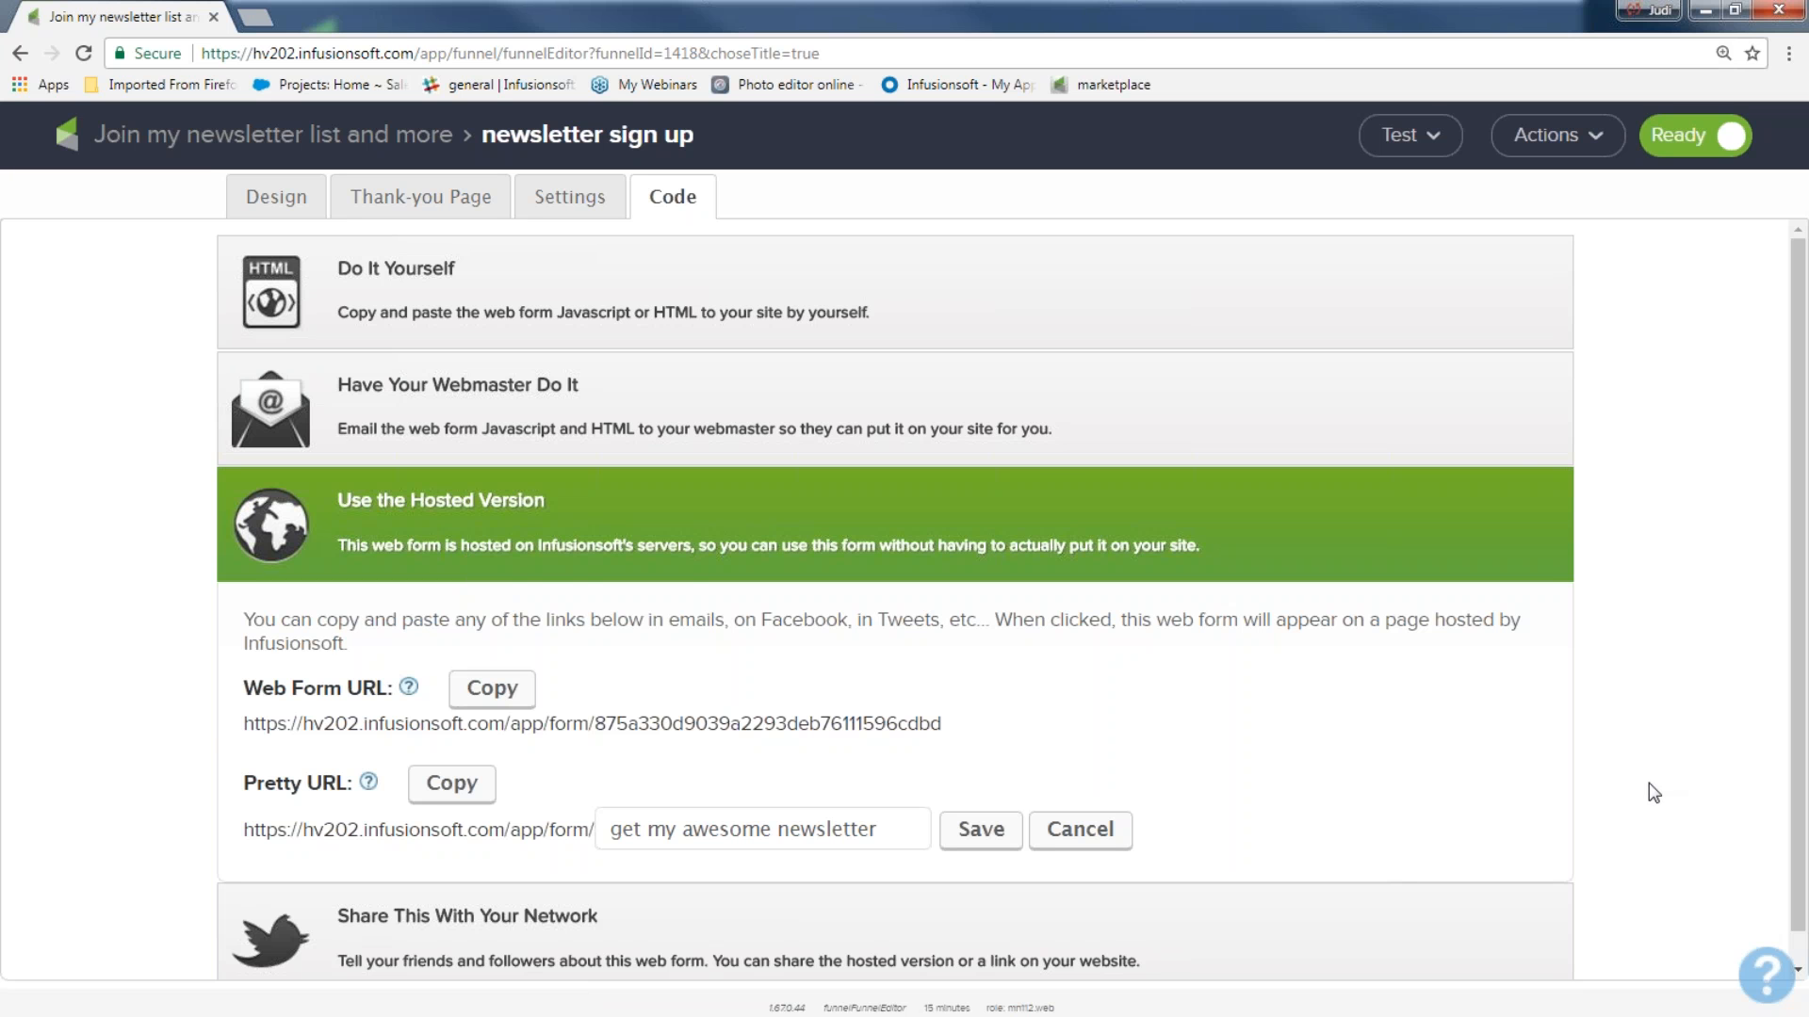
Return to the campaign canvas and open the "welcome and more" sequence.
click(363, 140)
drag(486, 387, 625, 622)
click(637, 688)
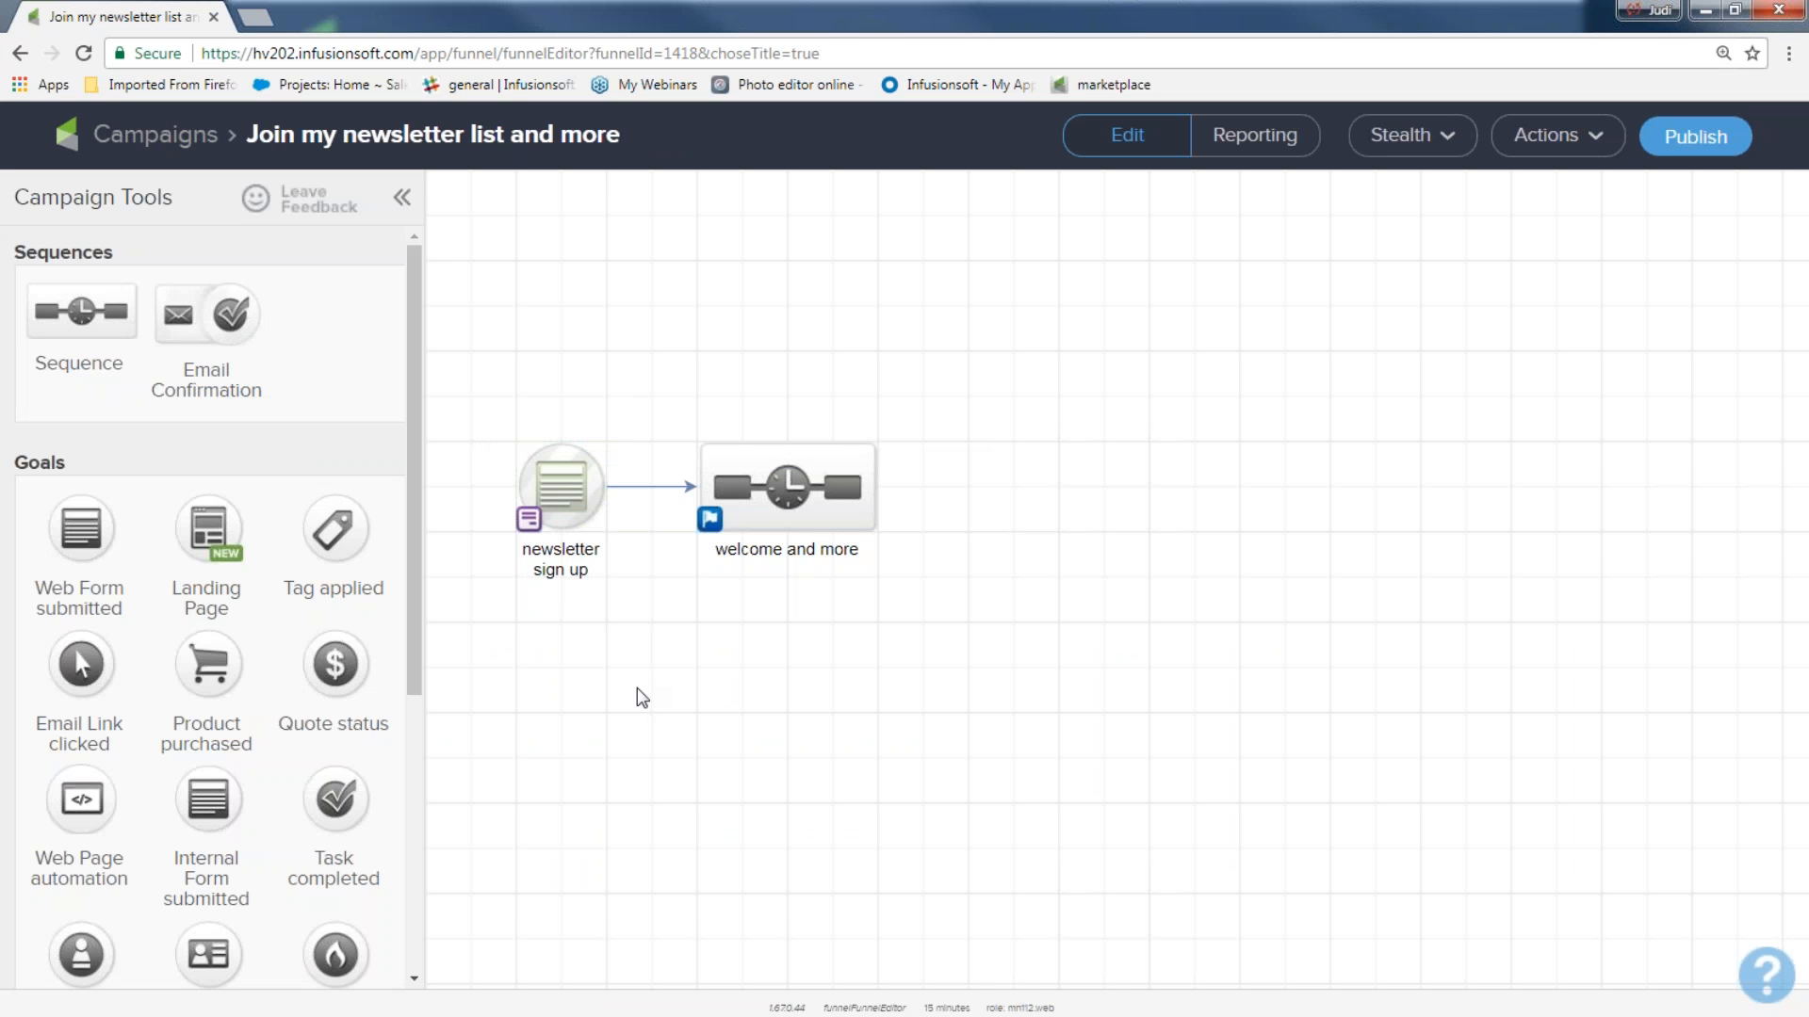
drag(656, 393, 912, 610)
mouse_move(576, 515)
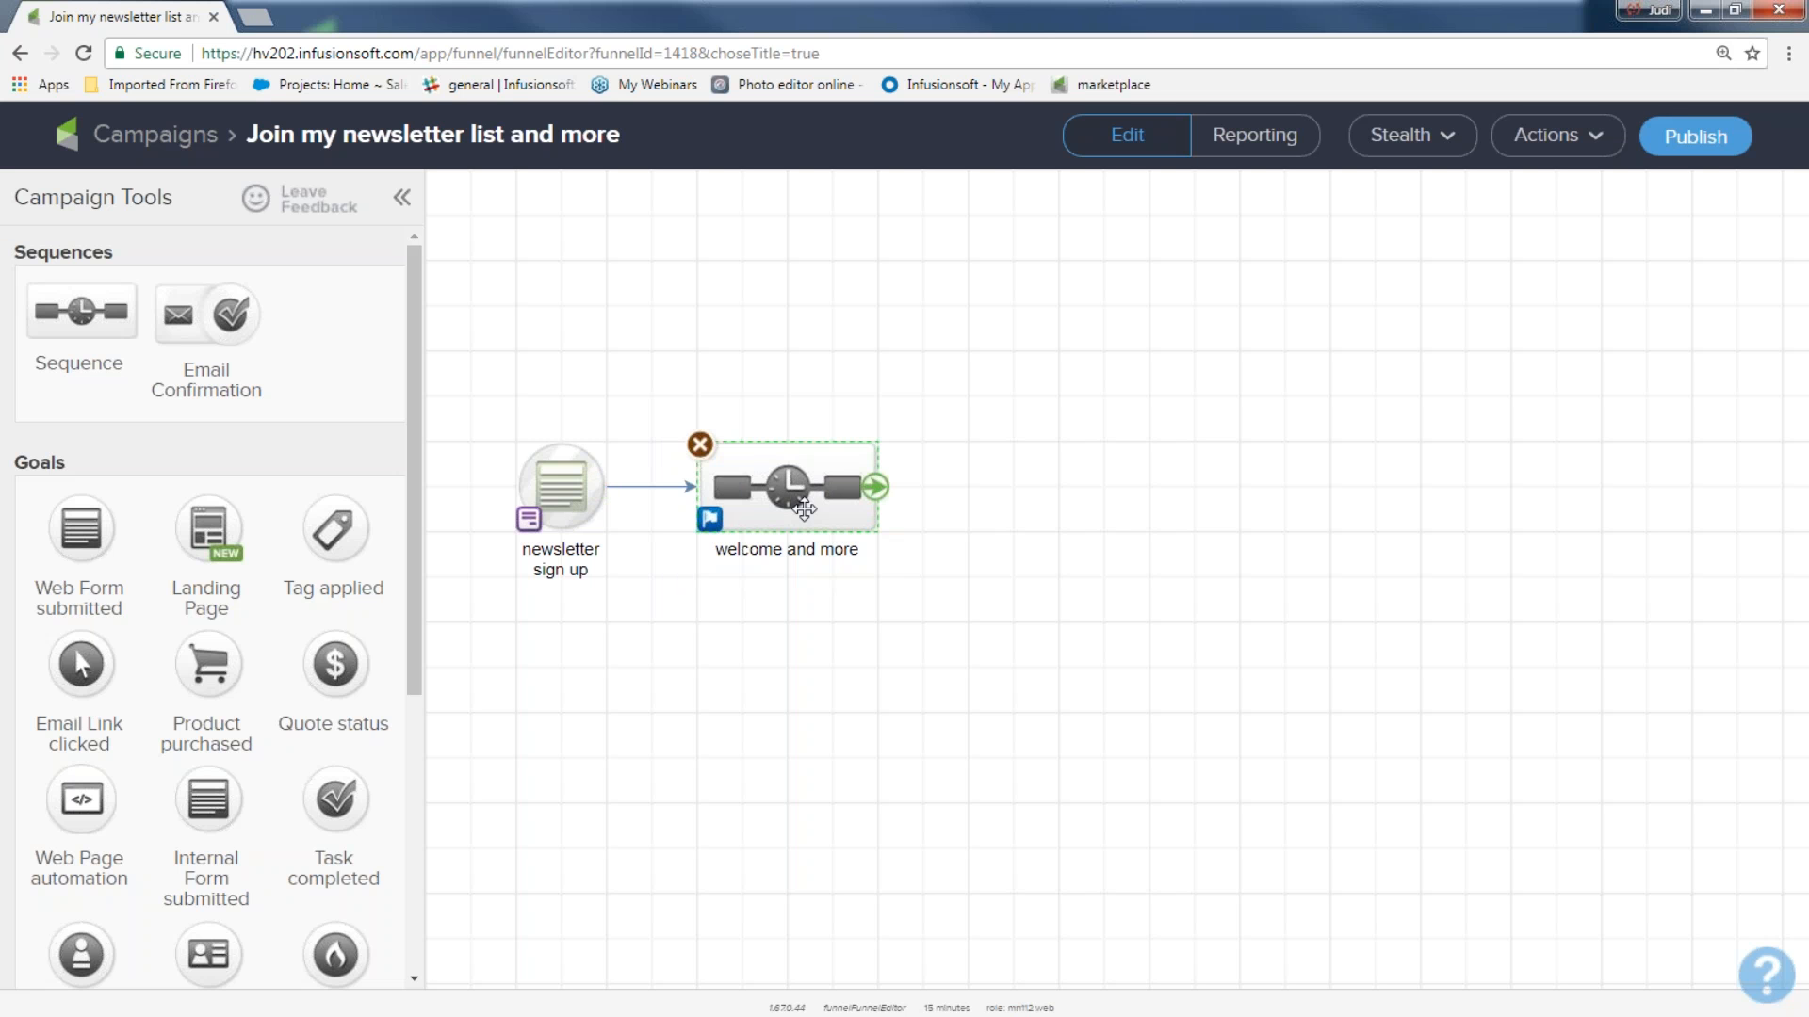
double_click(798, 502)
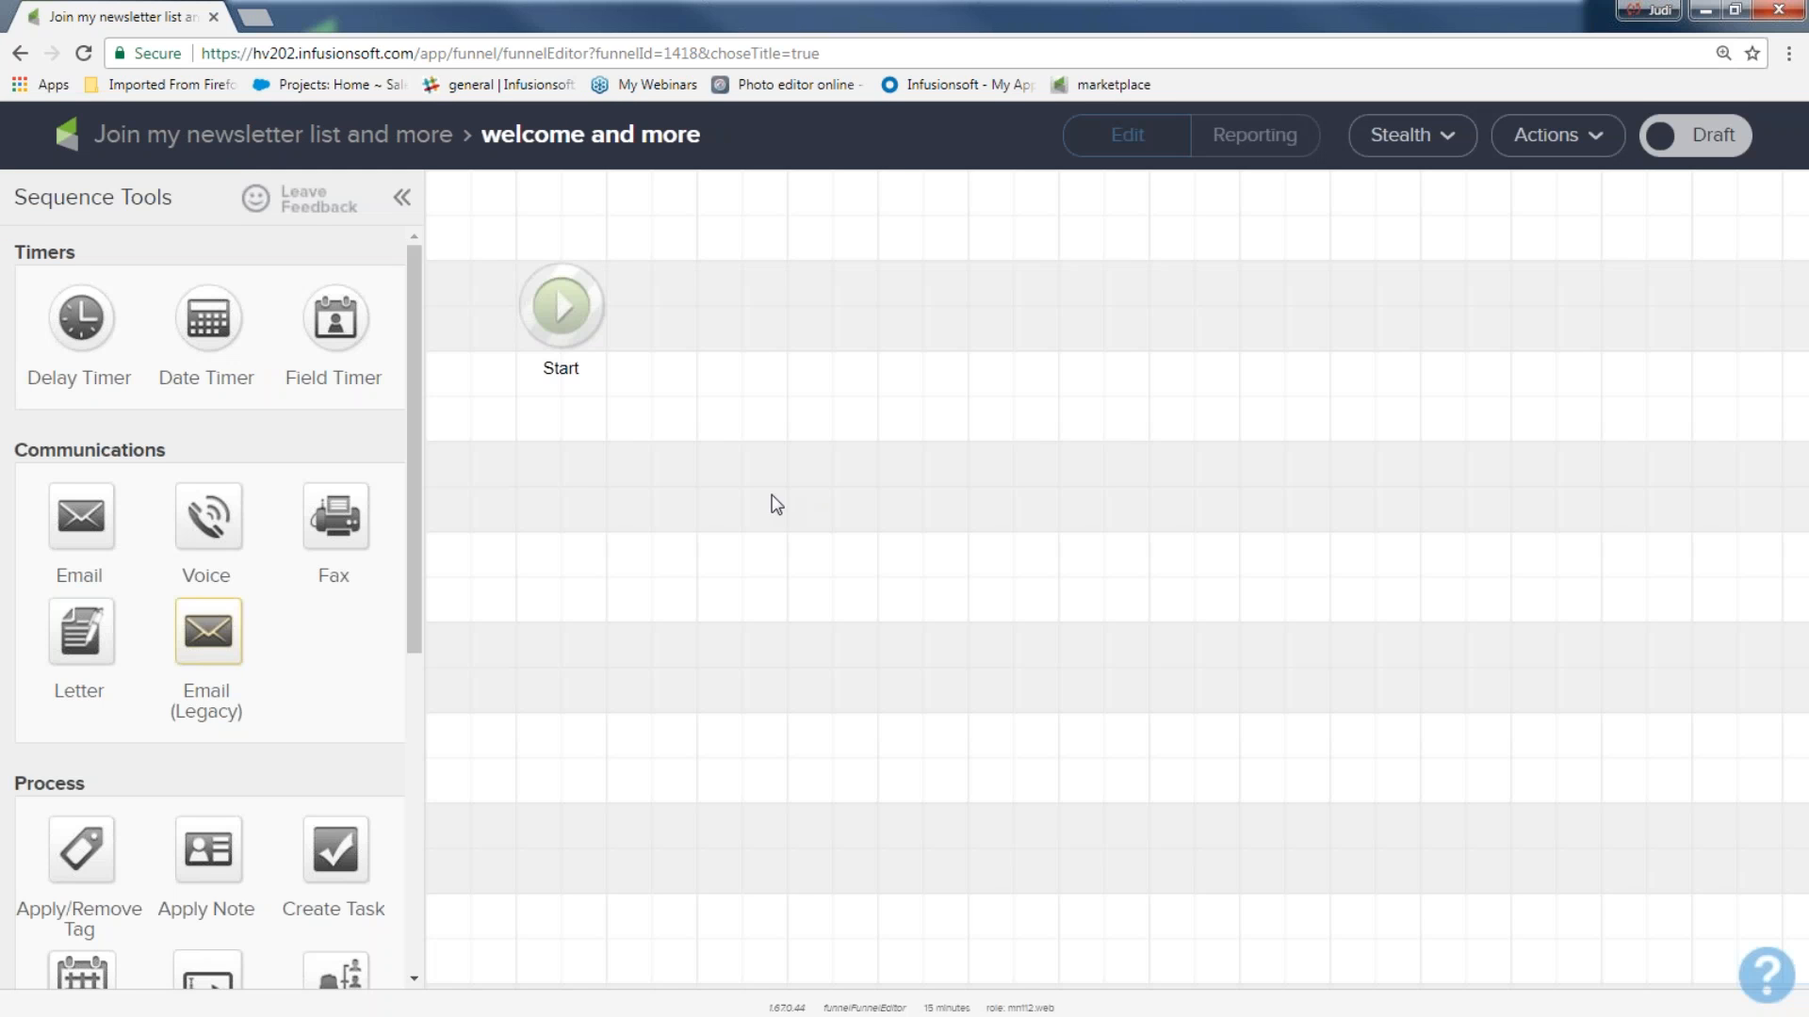
click(231, 137)
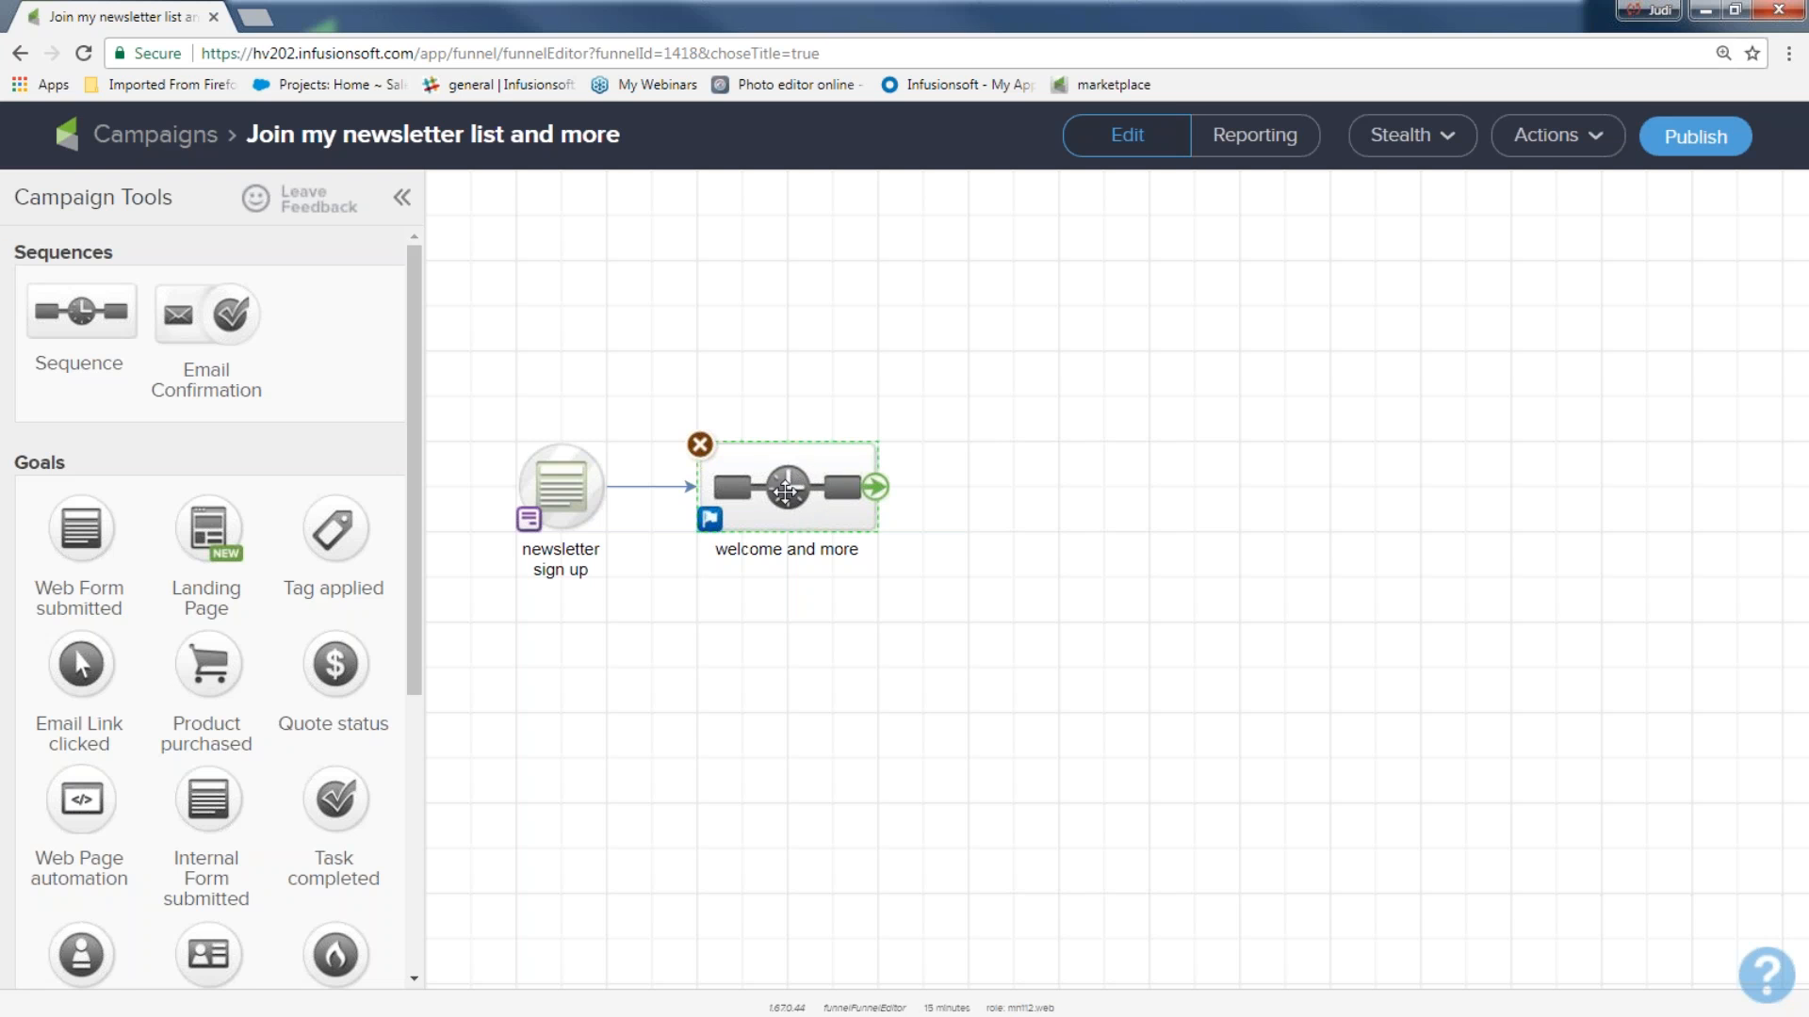
double_click(787, 489)
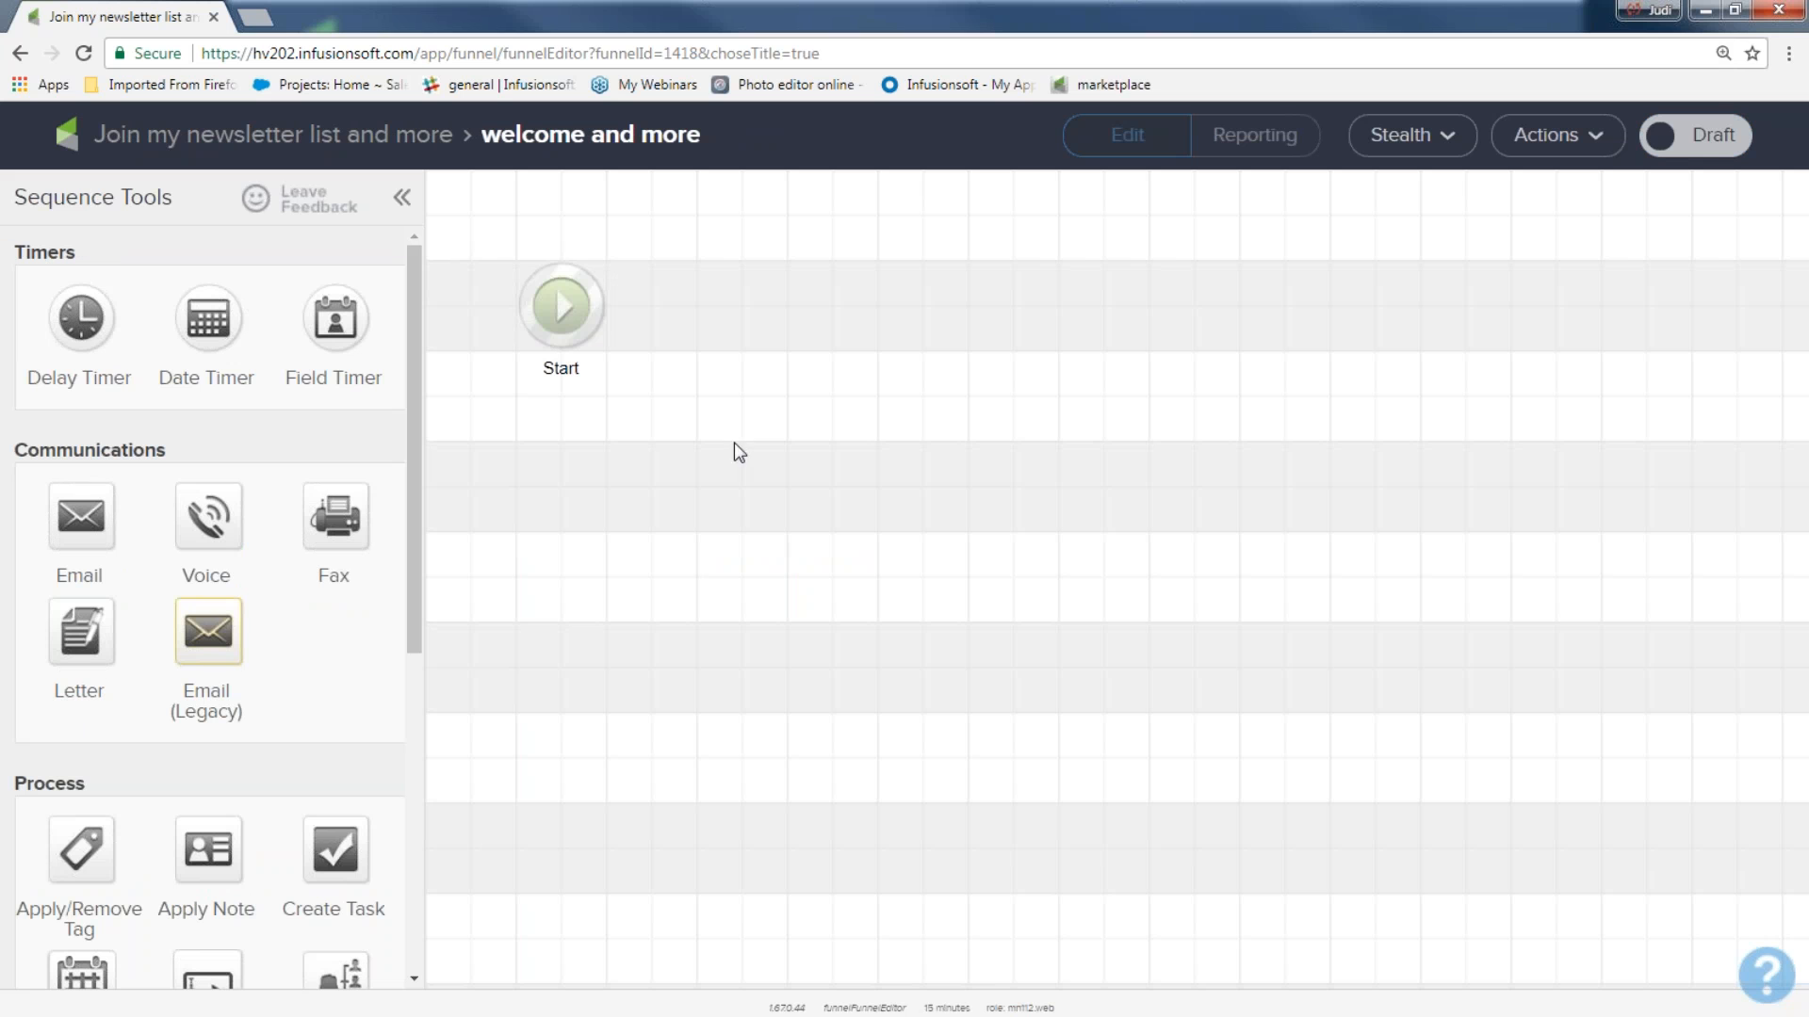
Add an Apply/Remove Tag process directly after Start in the "welcome and more" sequence.
drag(478, 215, 631, 429)
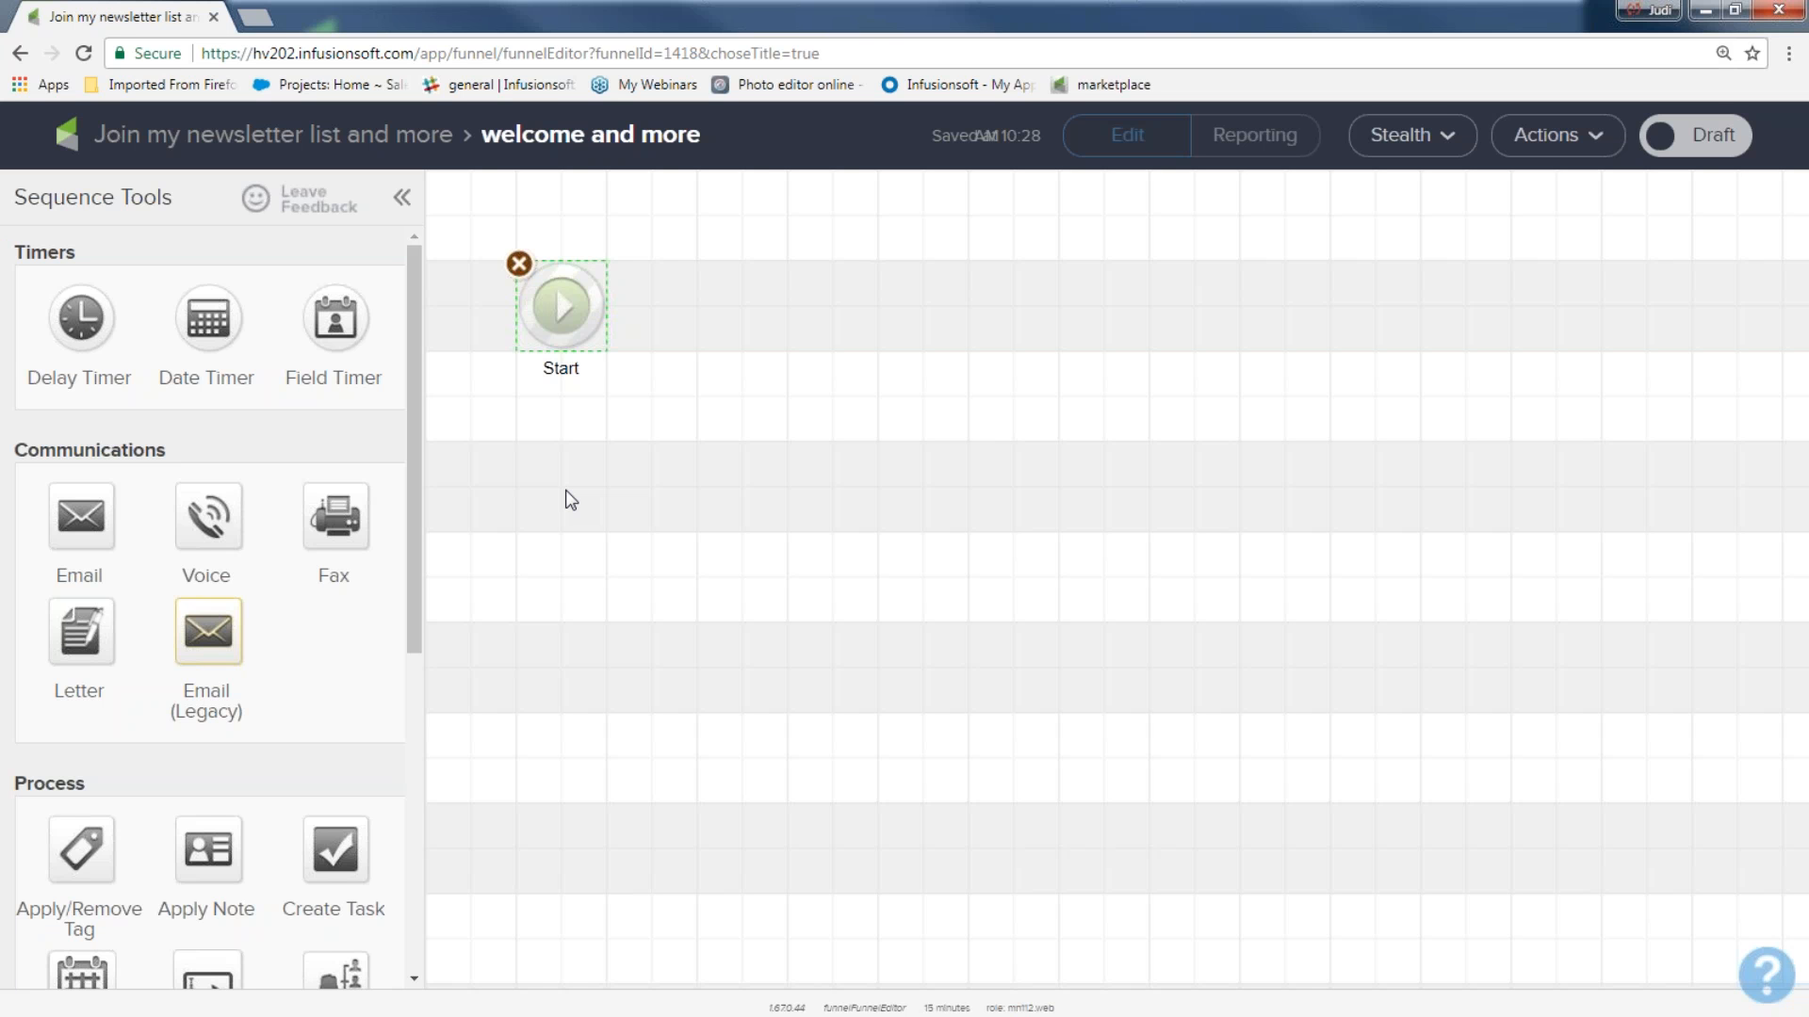
scroll(151, 657, down, 1)
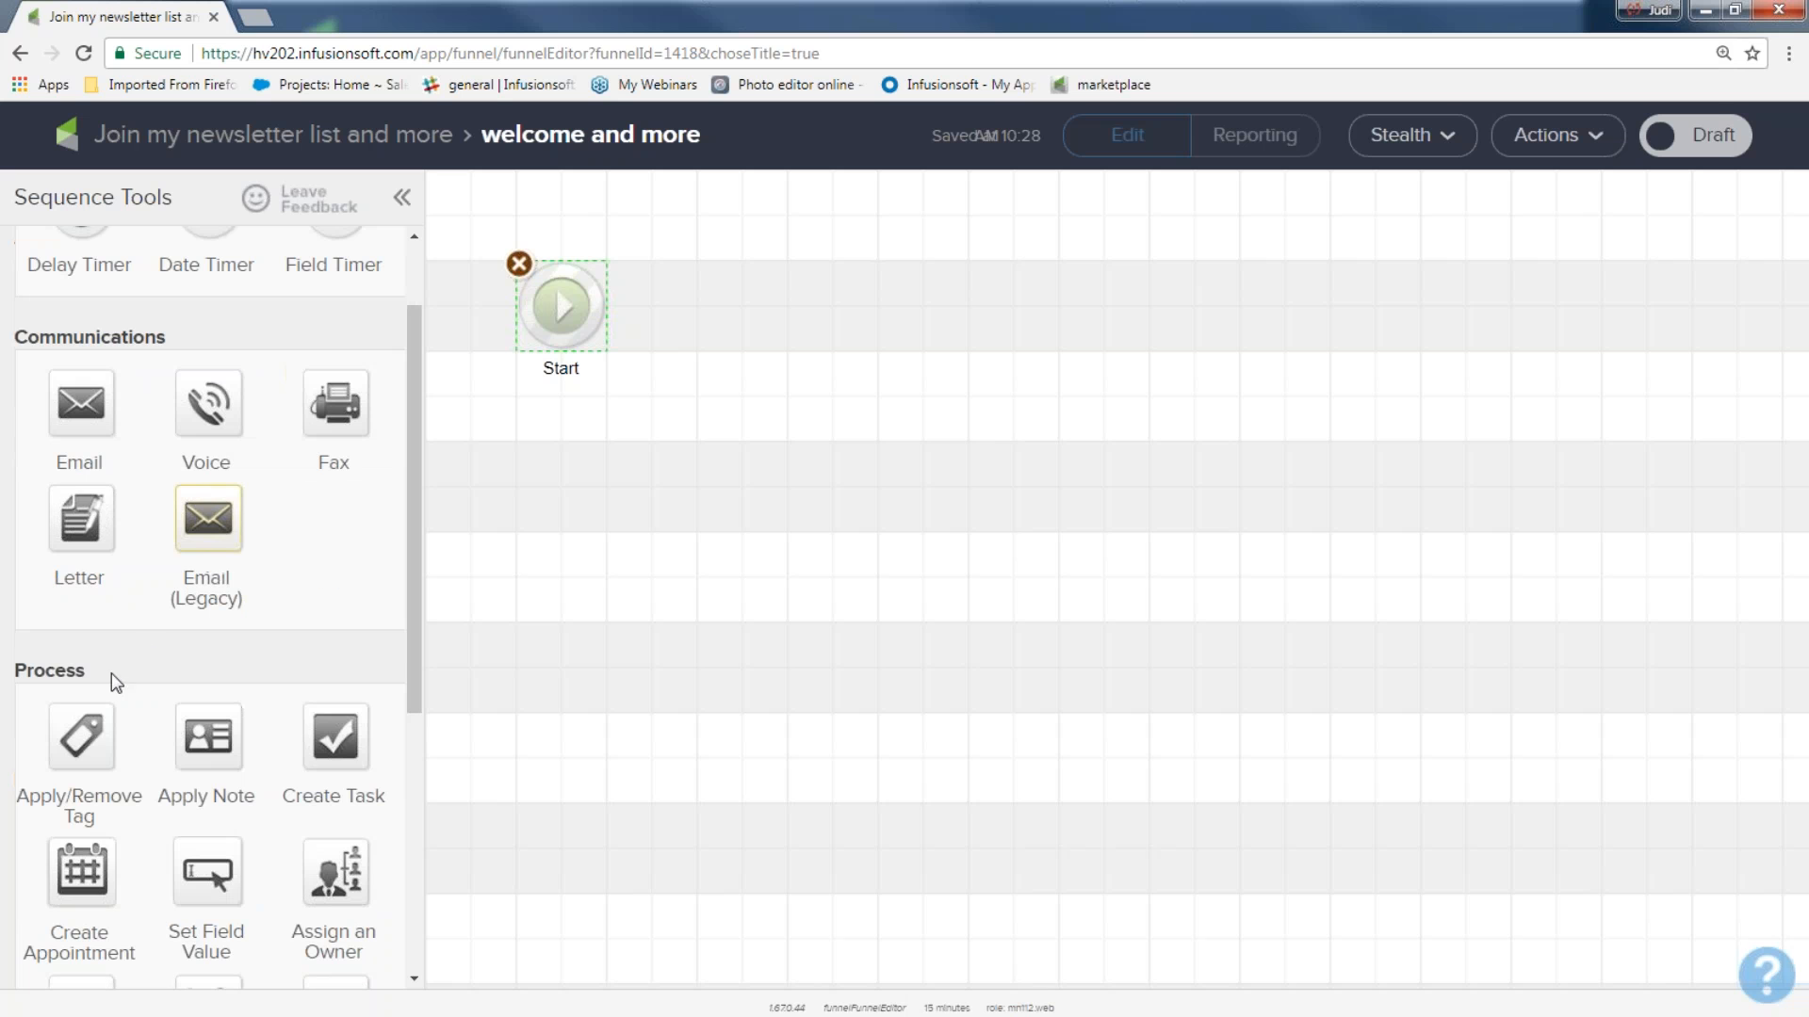
drag(113, 682, 9, 665)
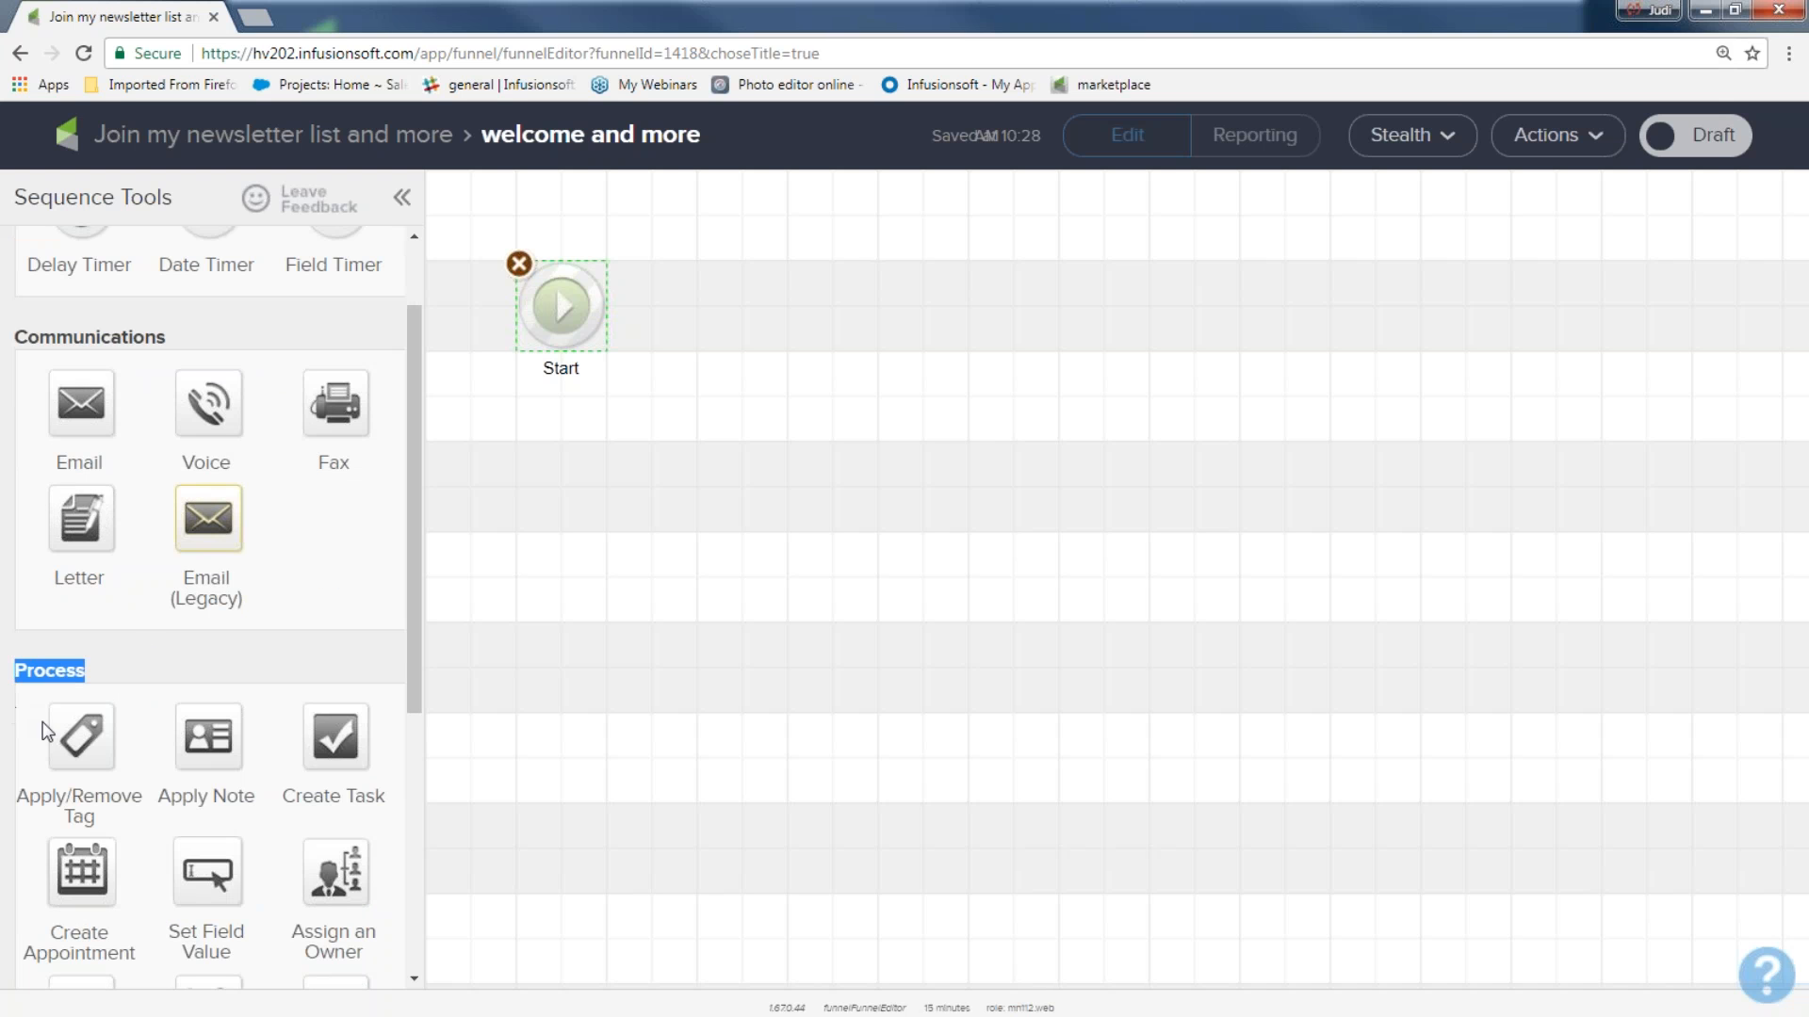
drag(79, 734, 734, 301)
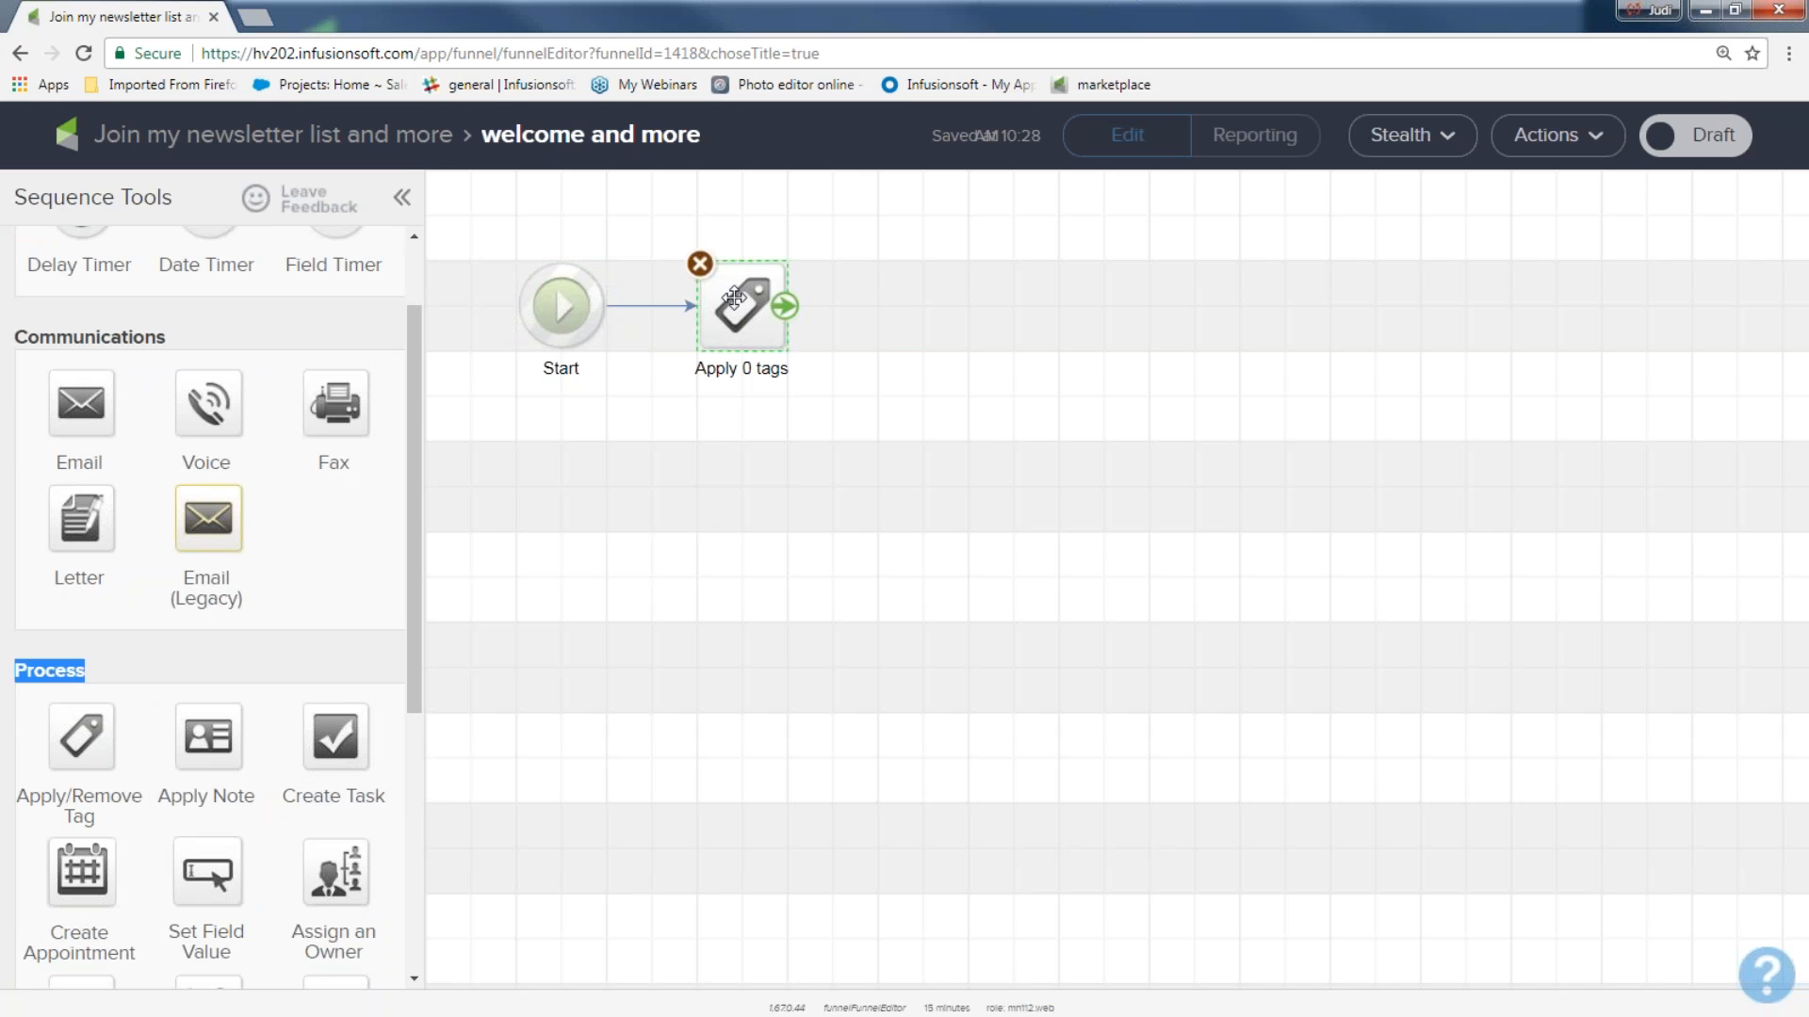
Delete the connector between Start and the tag process, and draw it again from Start to the tag.
click(662, 309)
key(Delete)
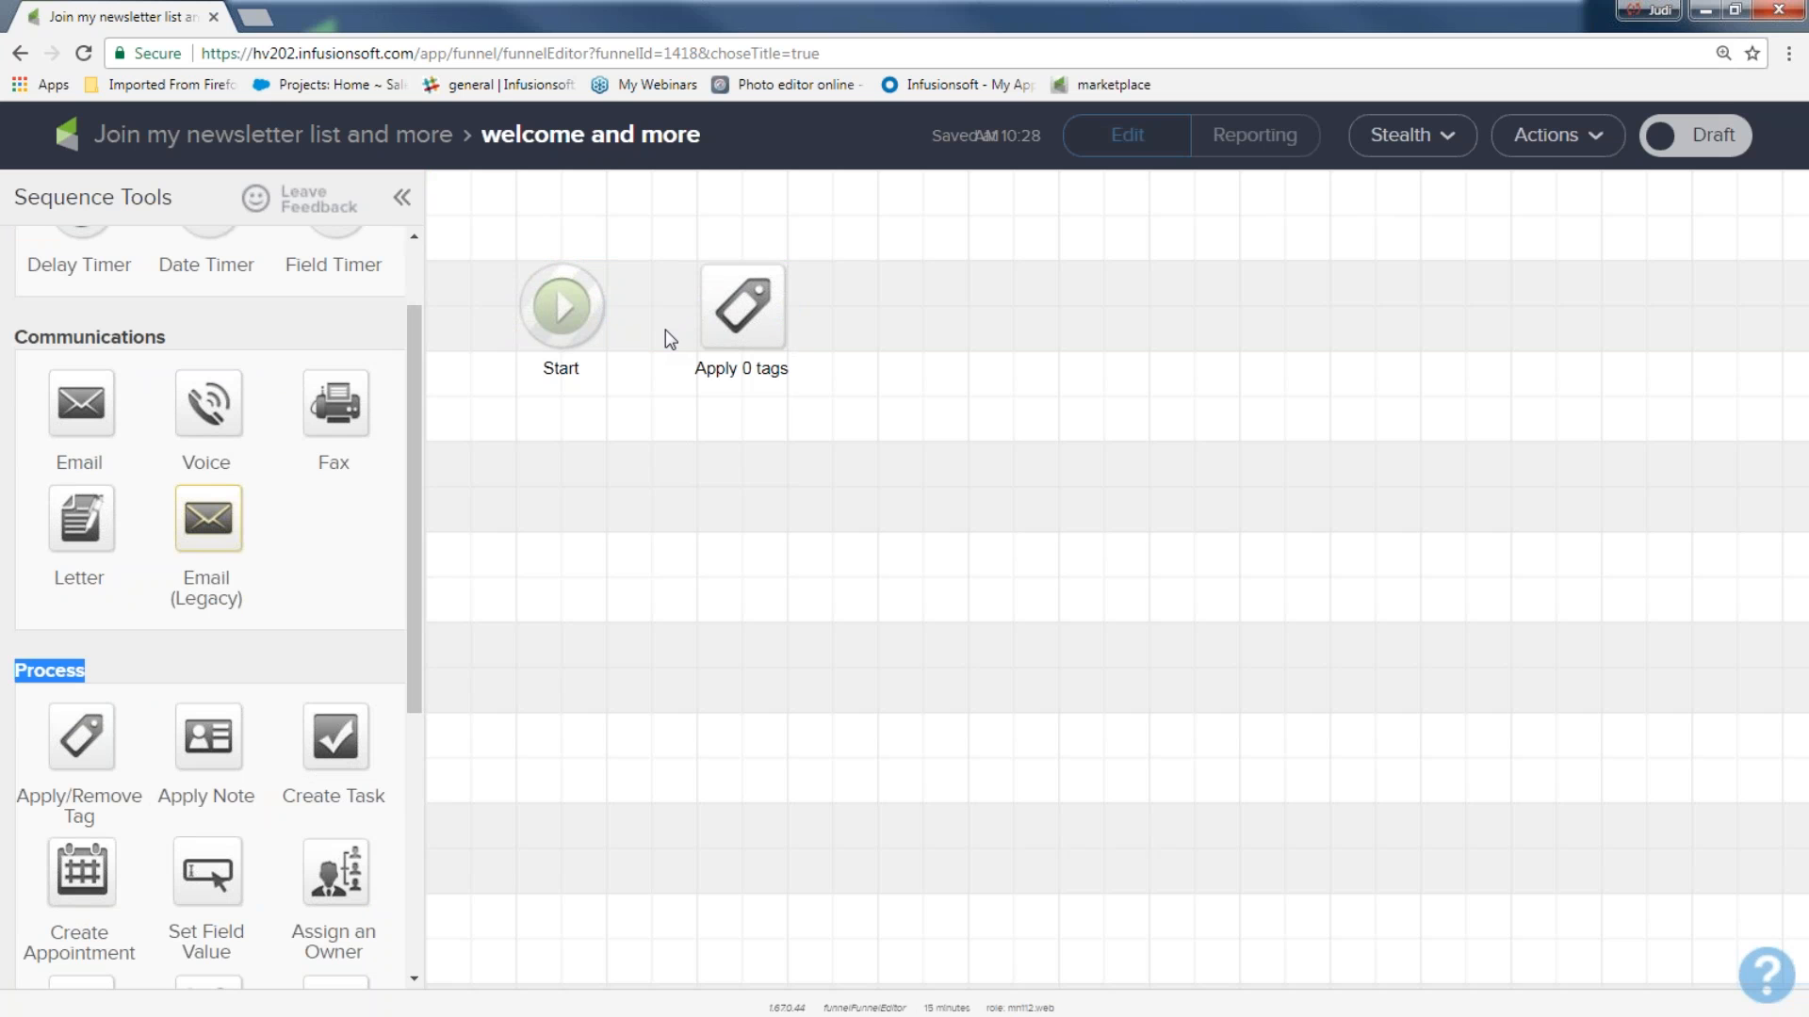
mouse_move(584, 302)
drag(603, 305, 690, 303)
Configure the tag process to apply a newly created tag "123 June newsletter sign up list" with no category, and save it.
double_click(754, 312)
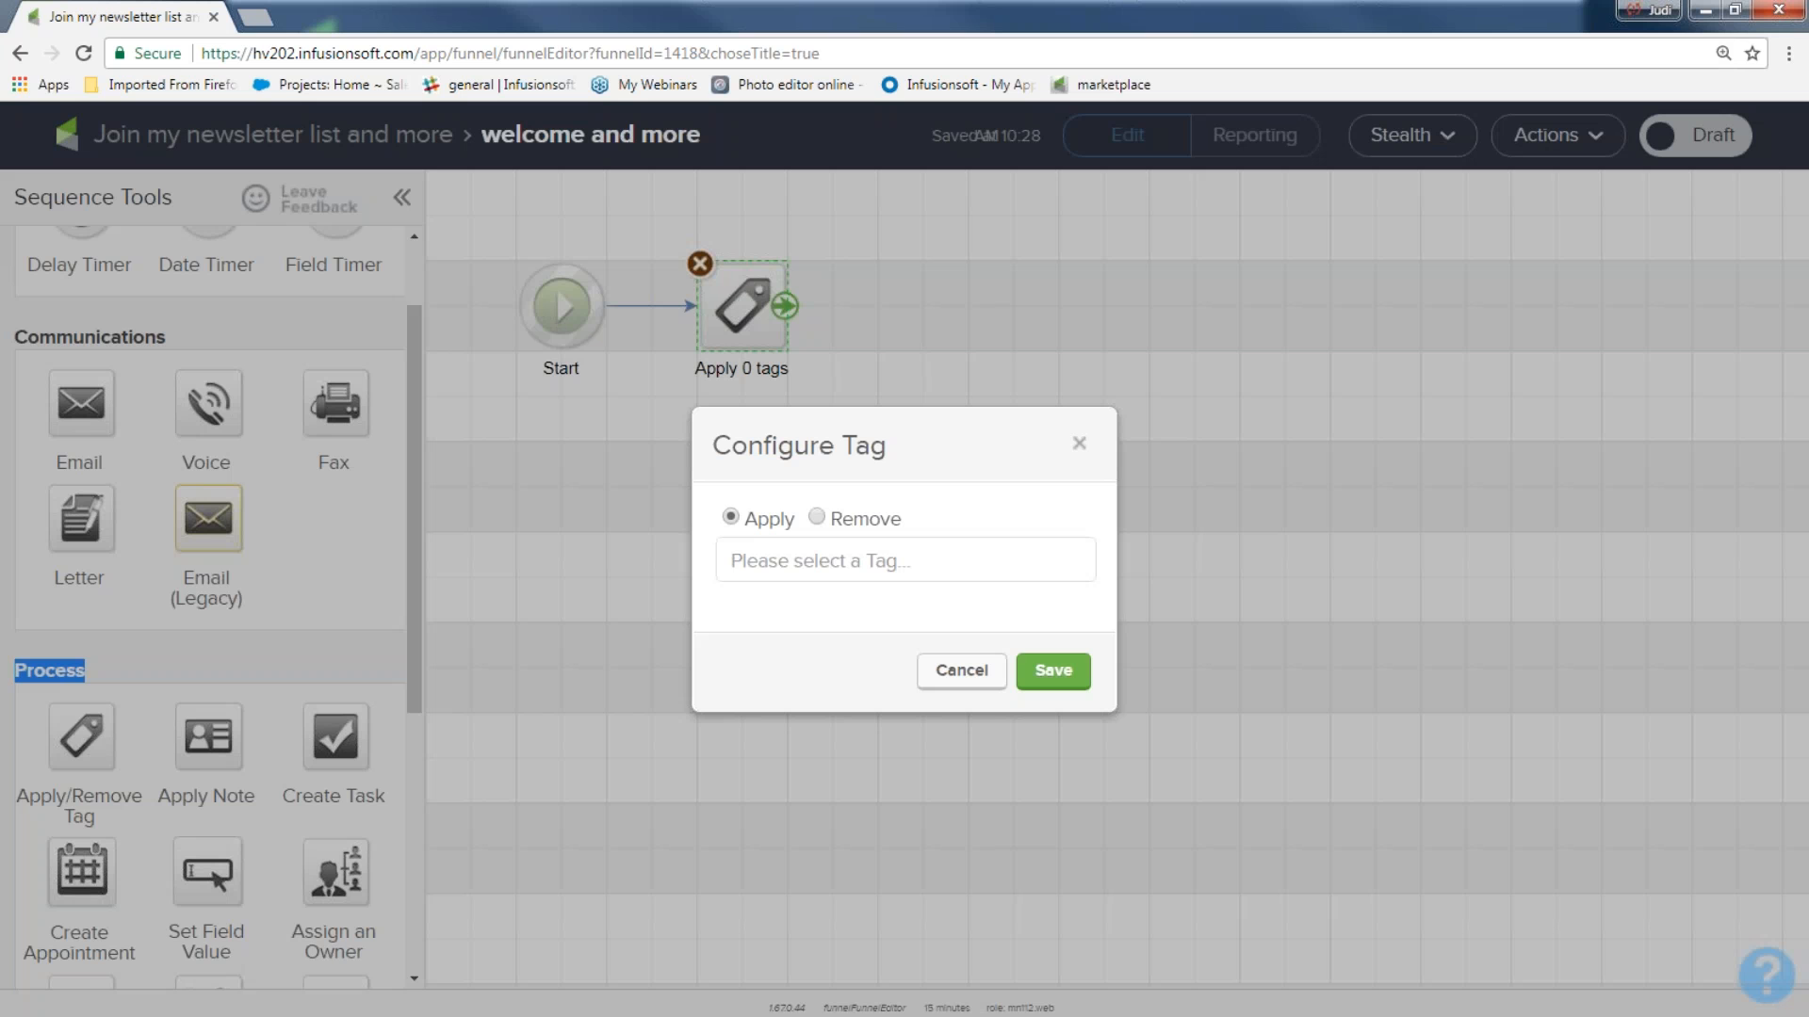
click(750, 555)
text(June )
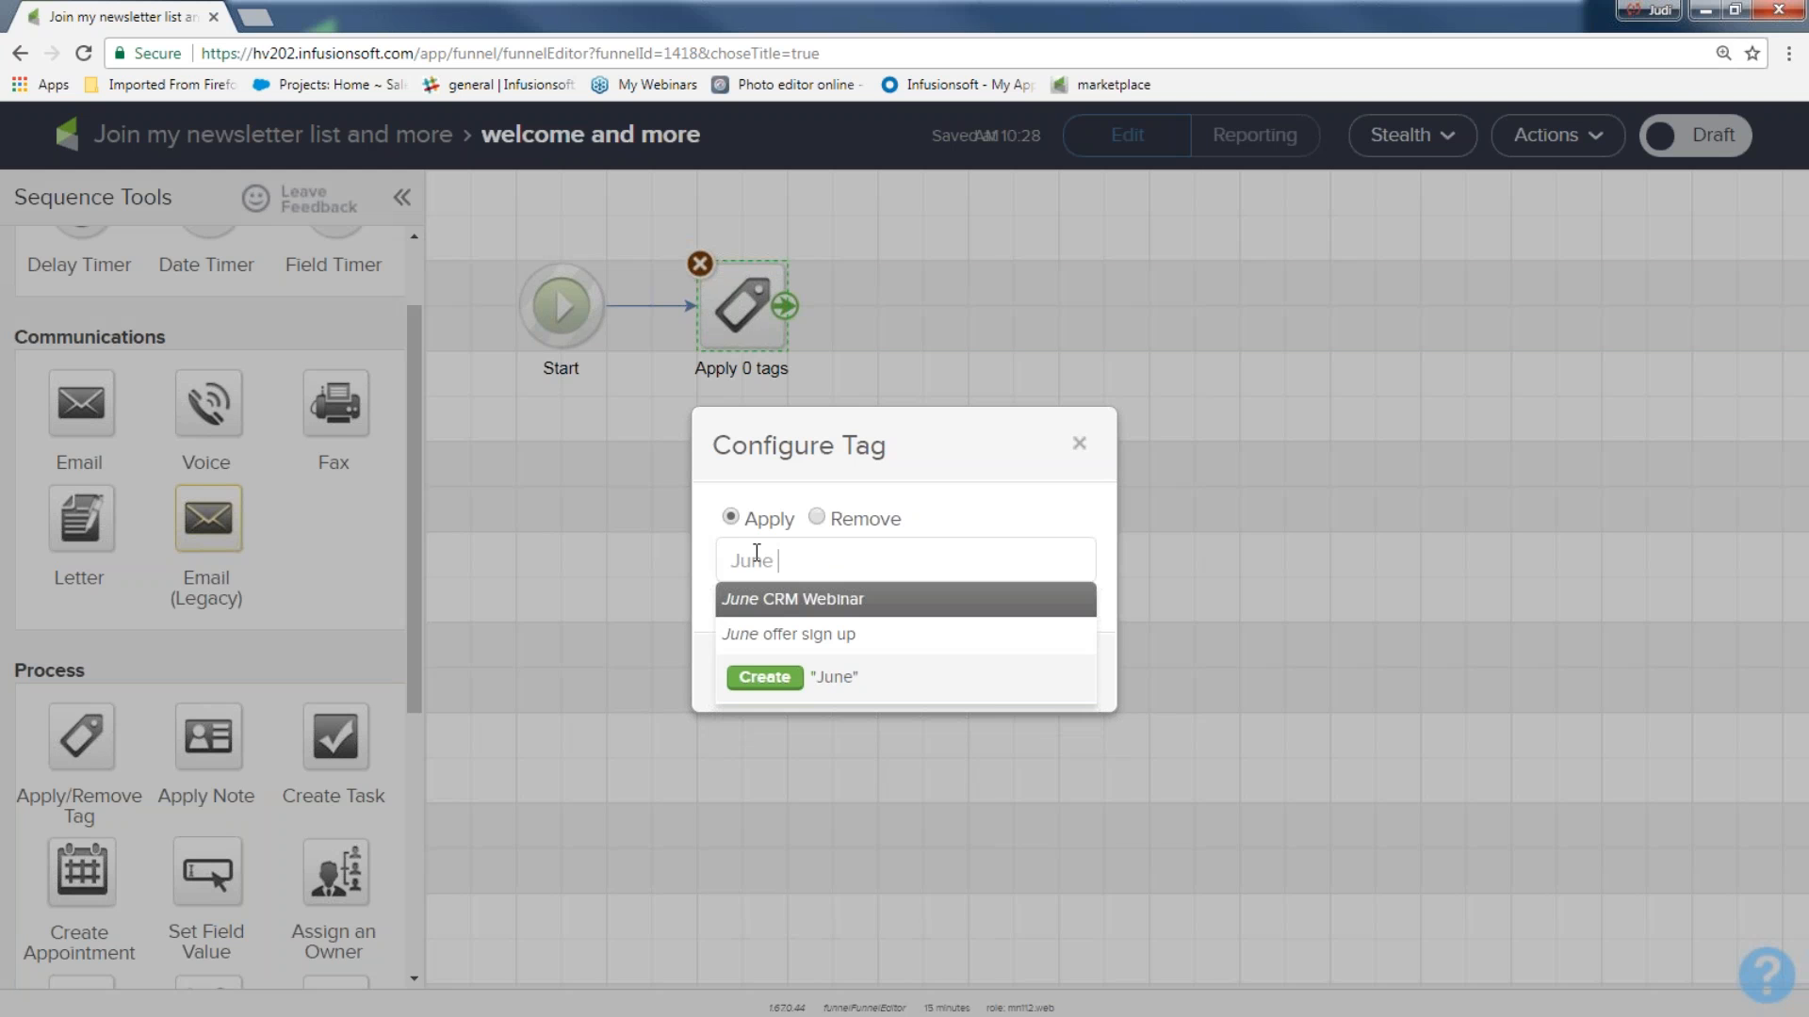
text(newsletter si)
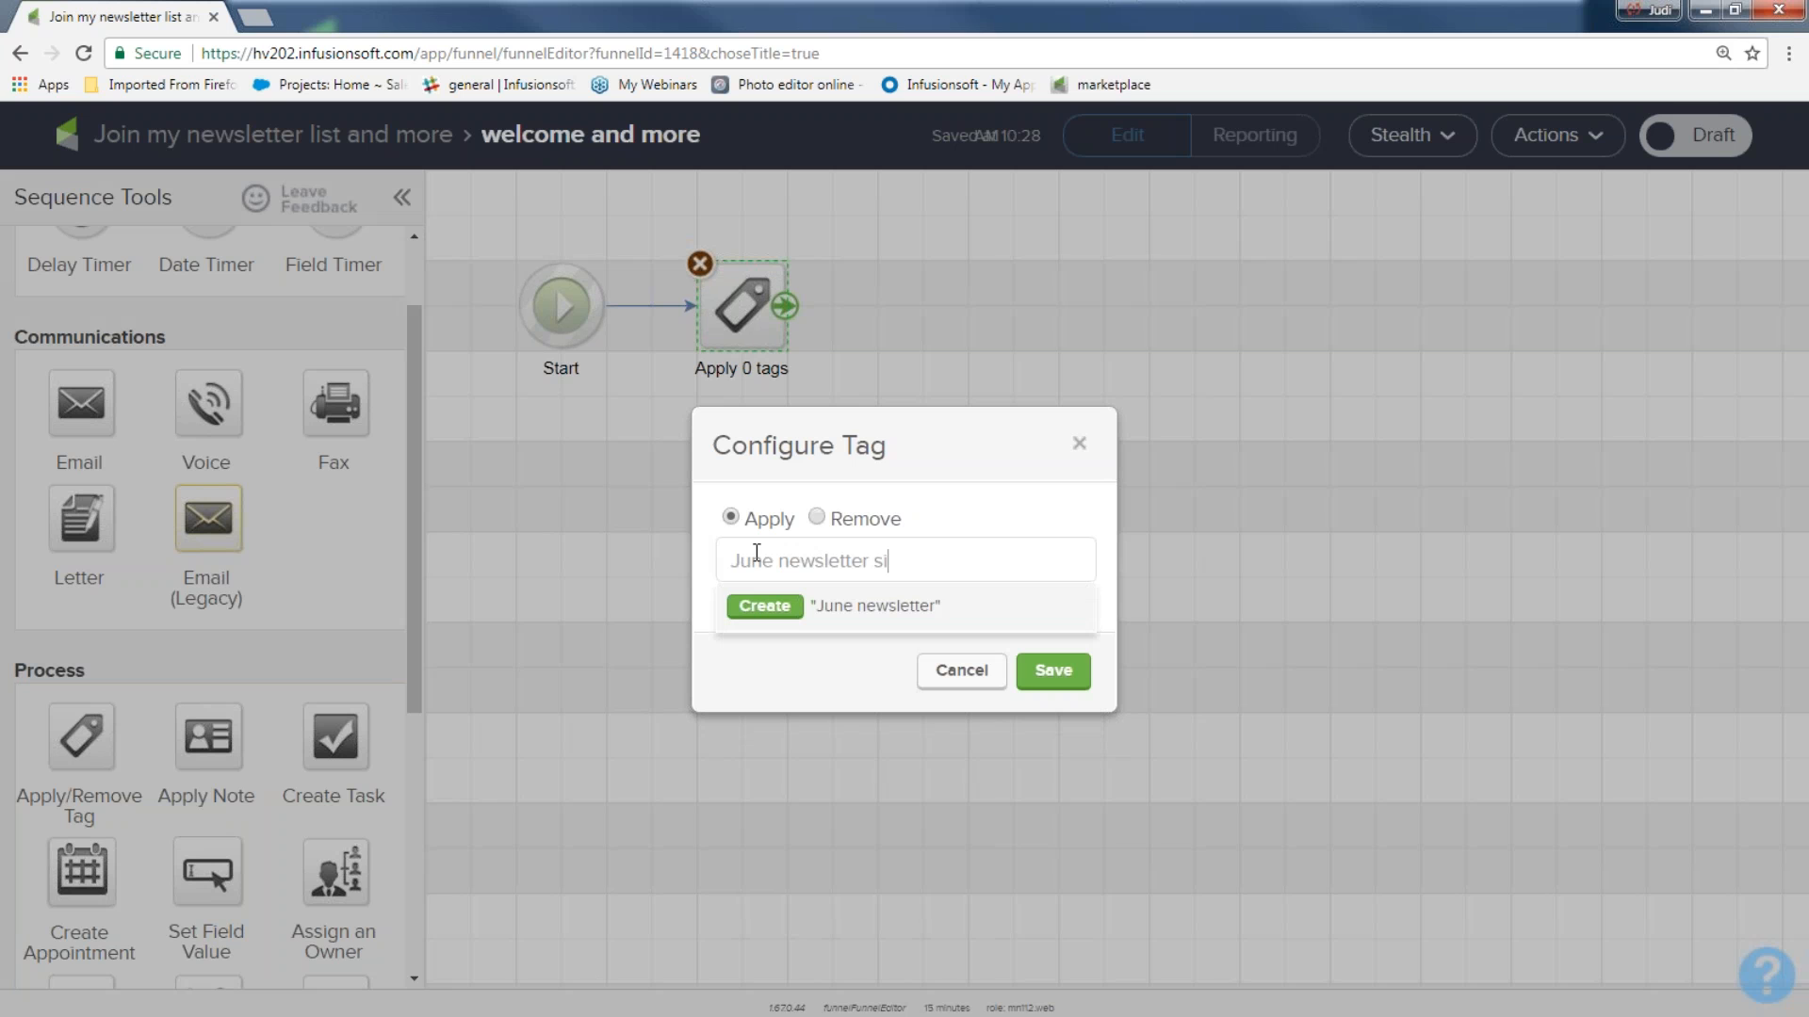
text(gn up list)
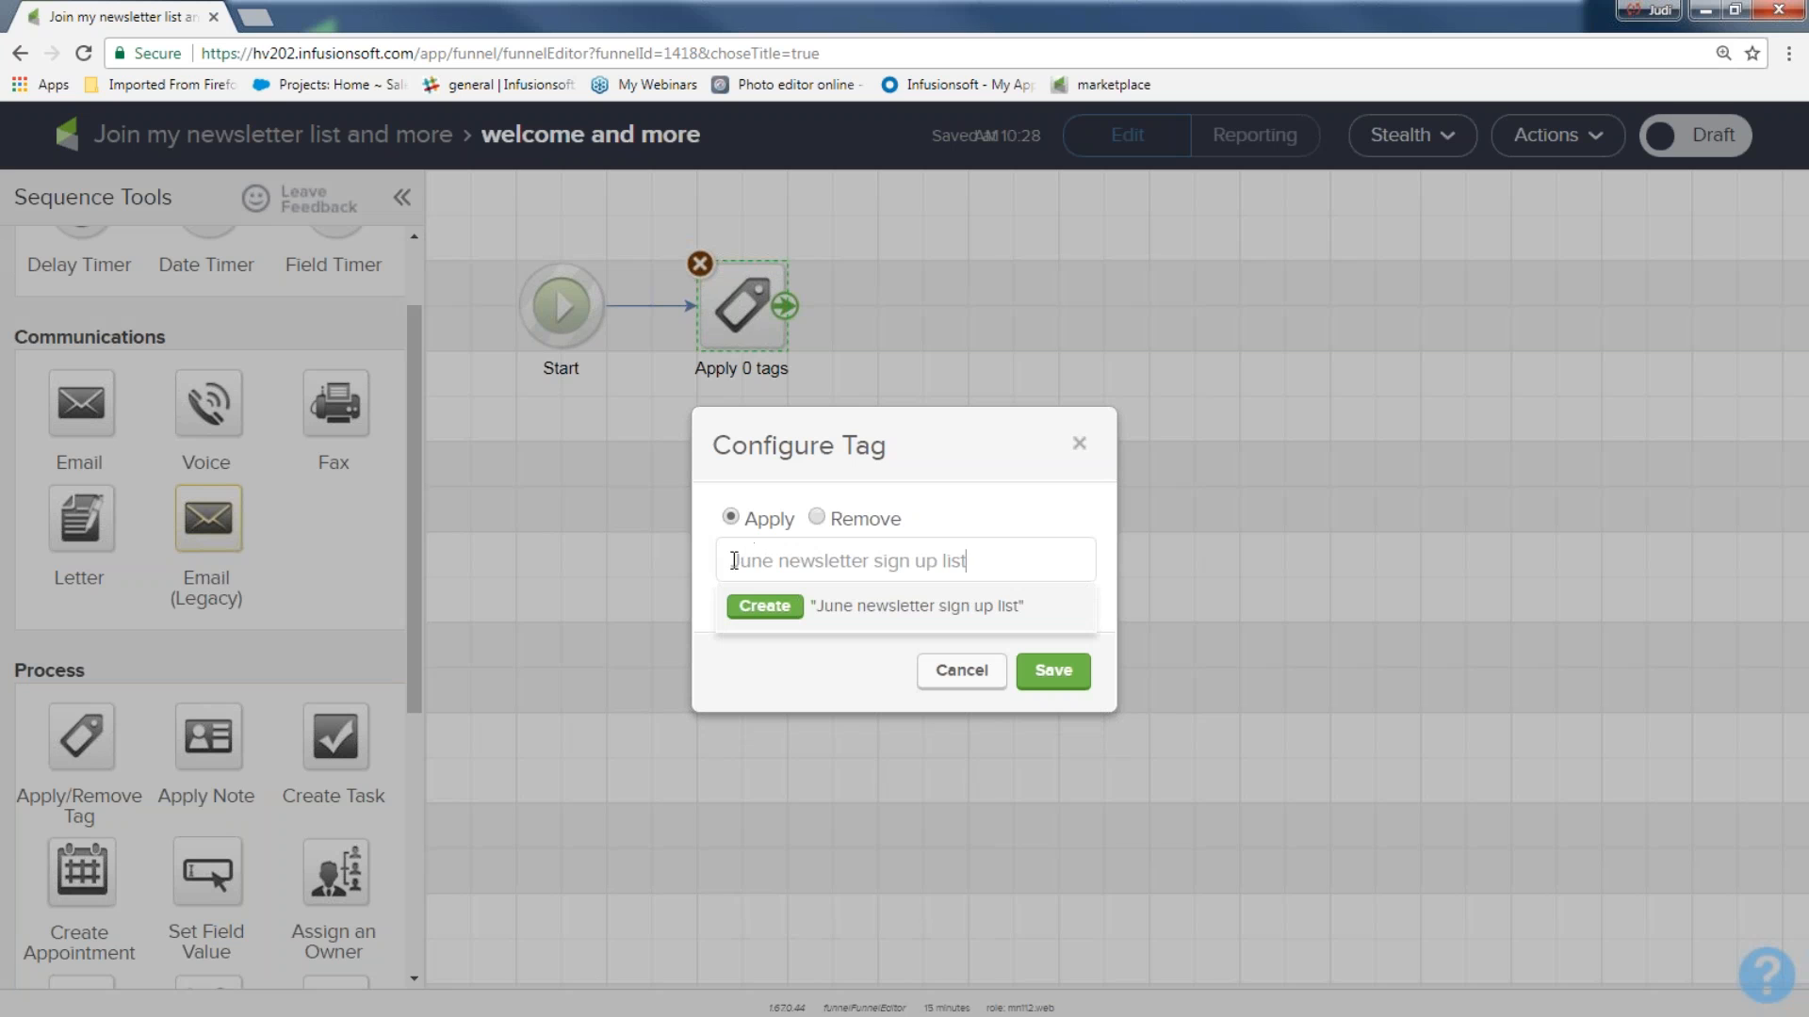
click(734, 561)
text(123)
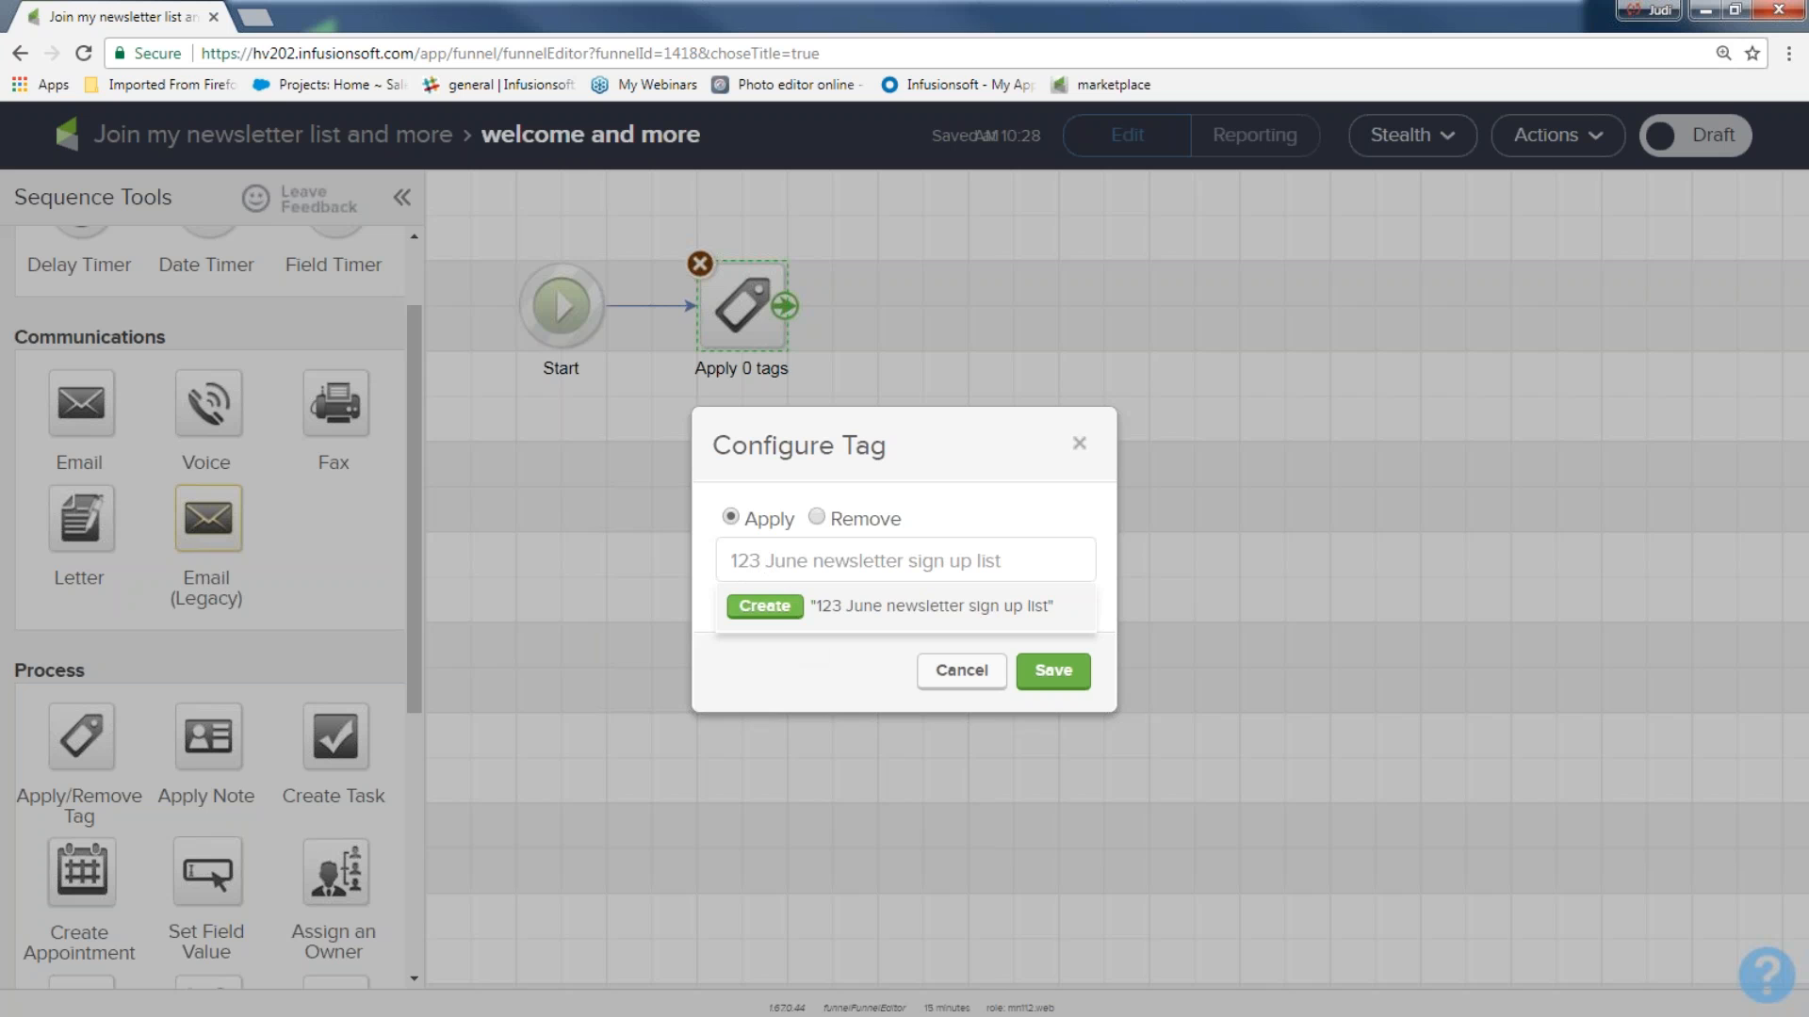
click(768, 608)
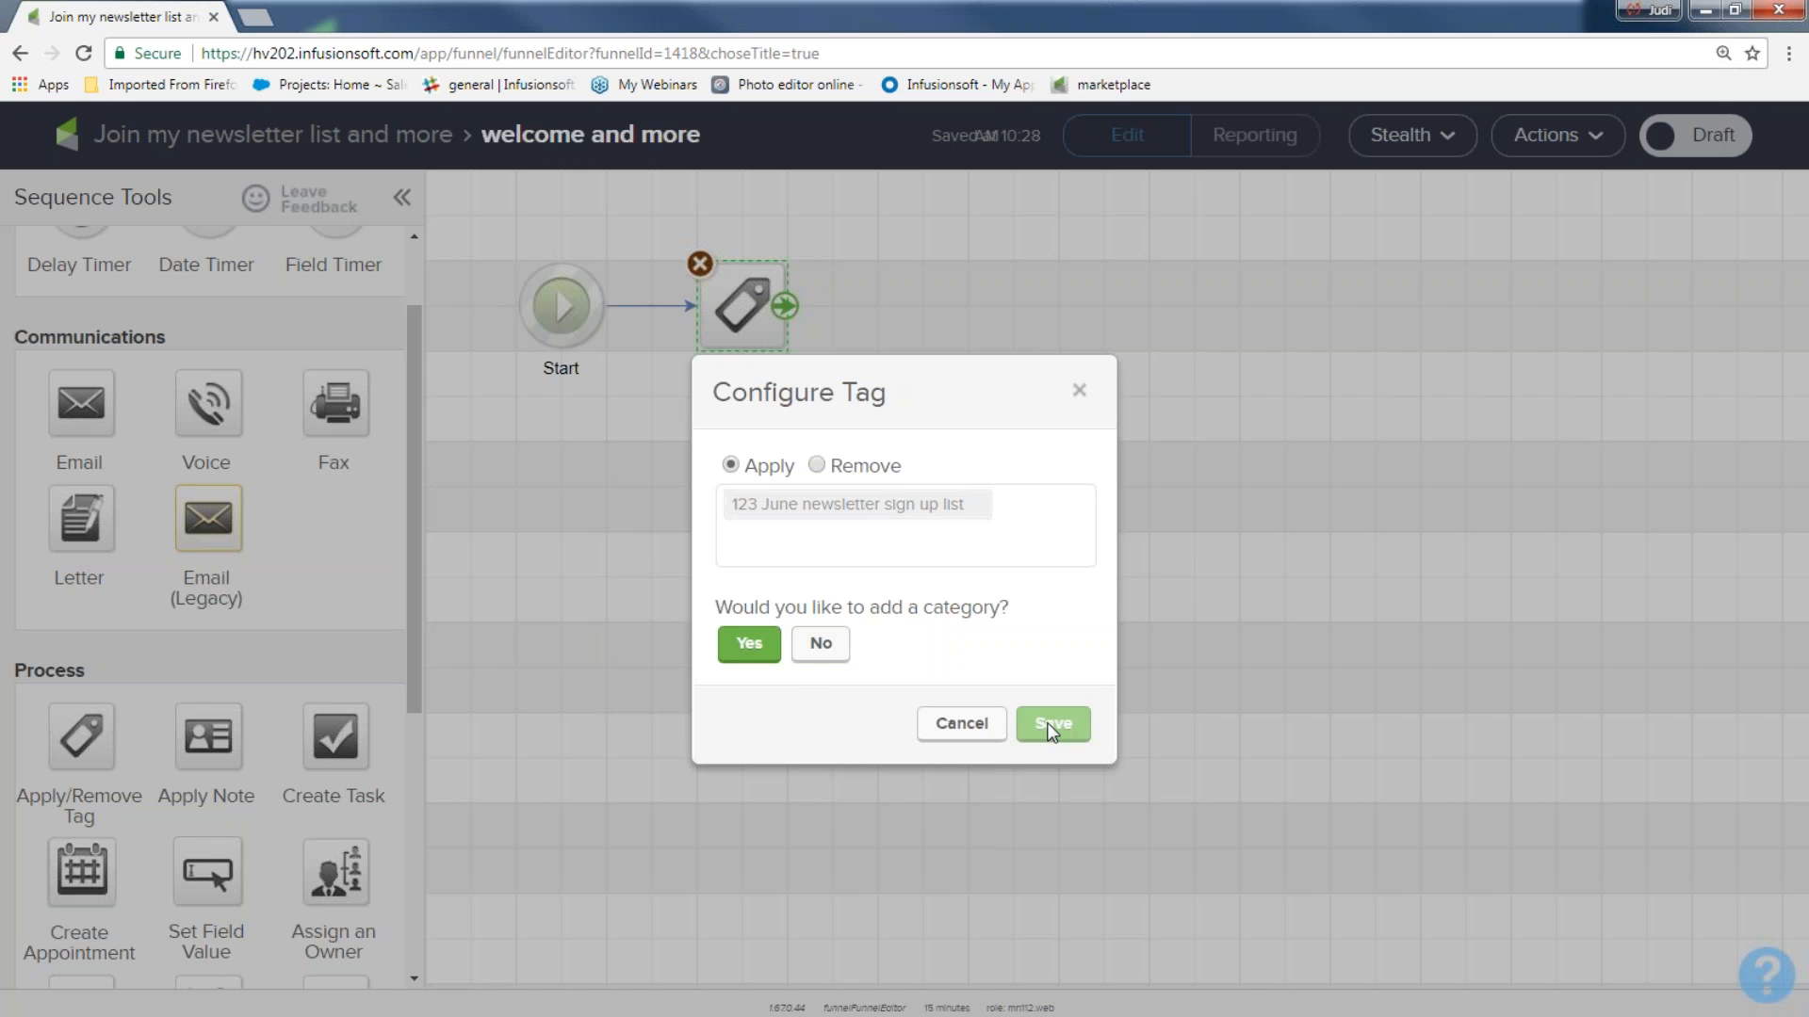
click(820, 643)
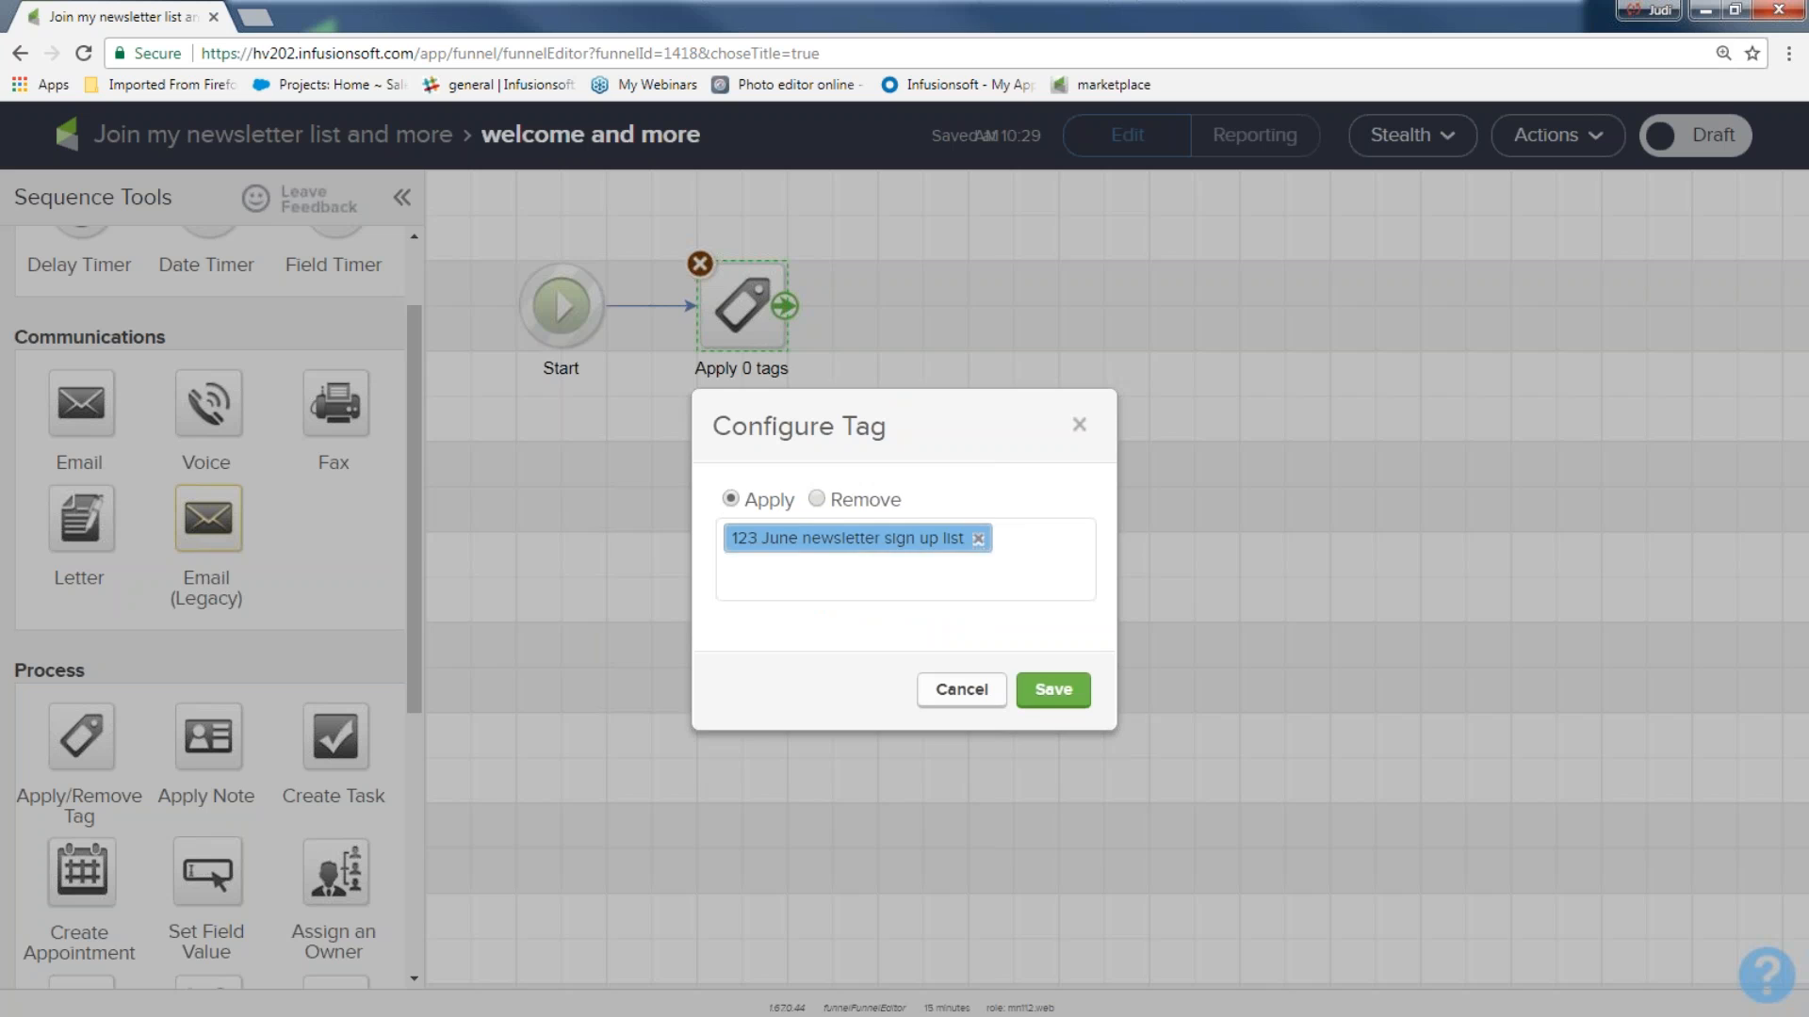
click(1044, 694)
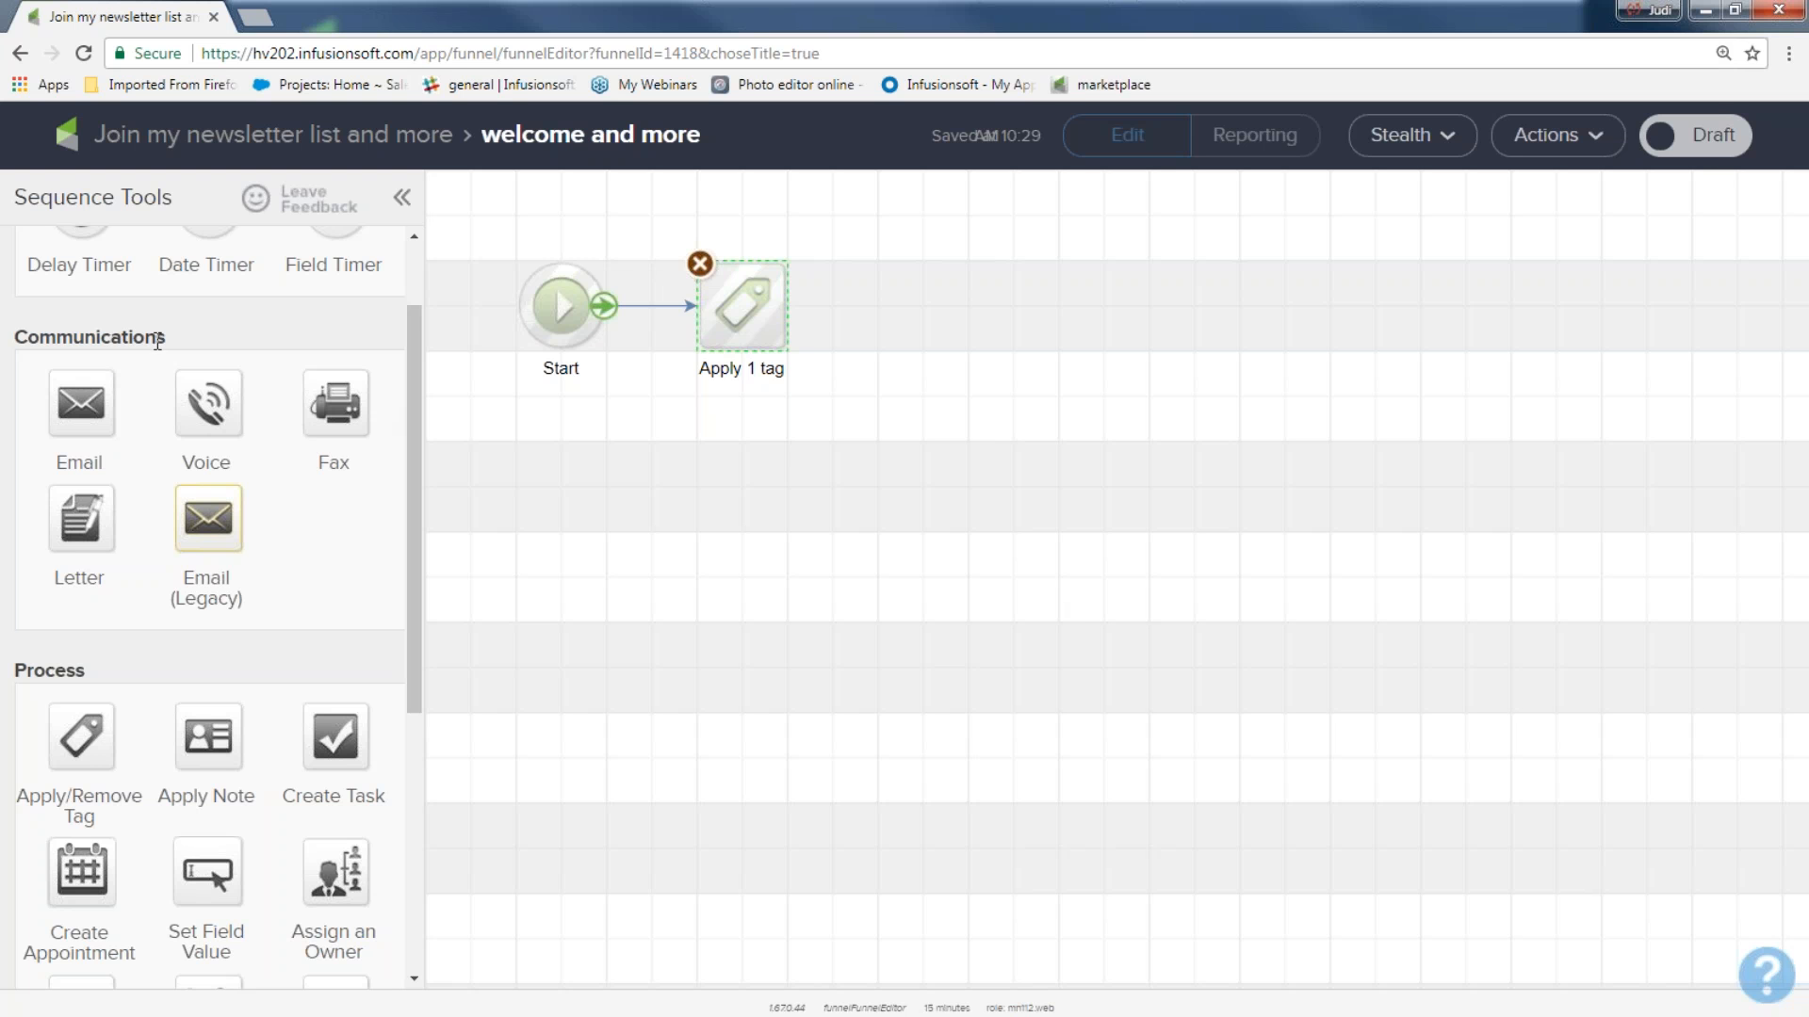
Add an Email directly after the tag process and name it "welcome to my nl list".
drag(169, 339, 21, 346)
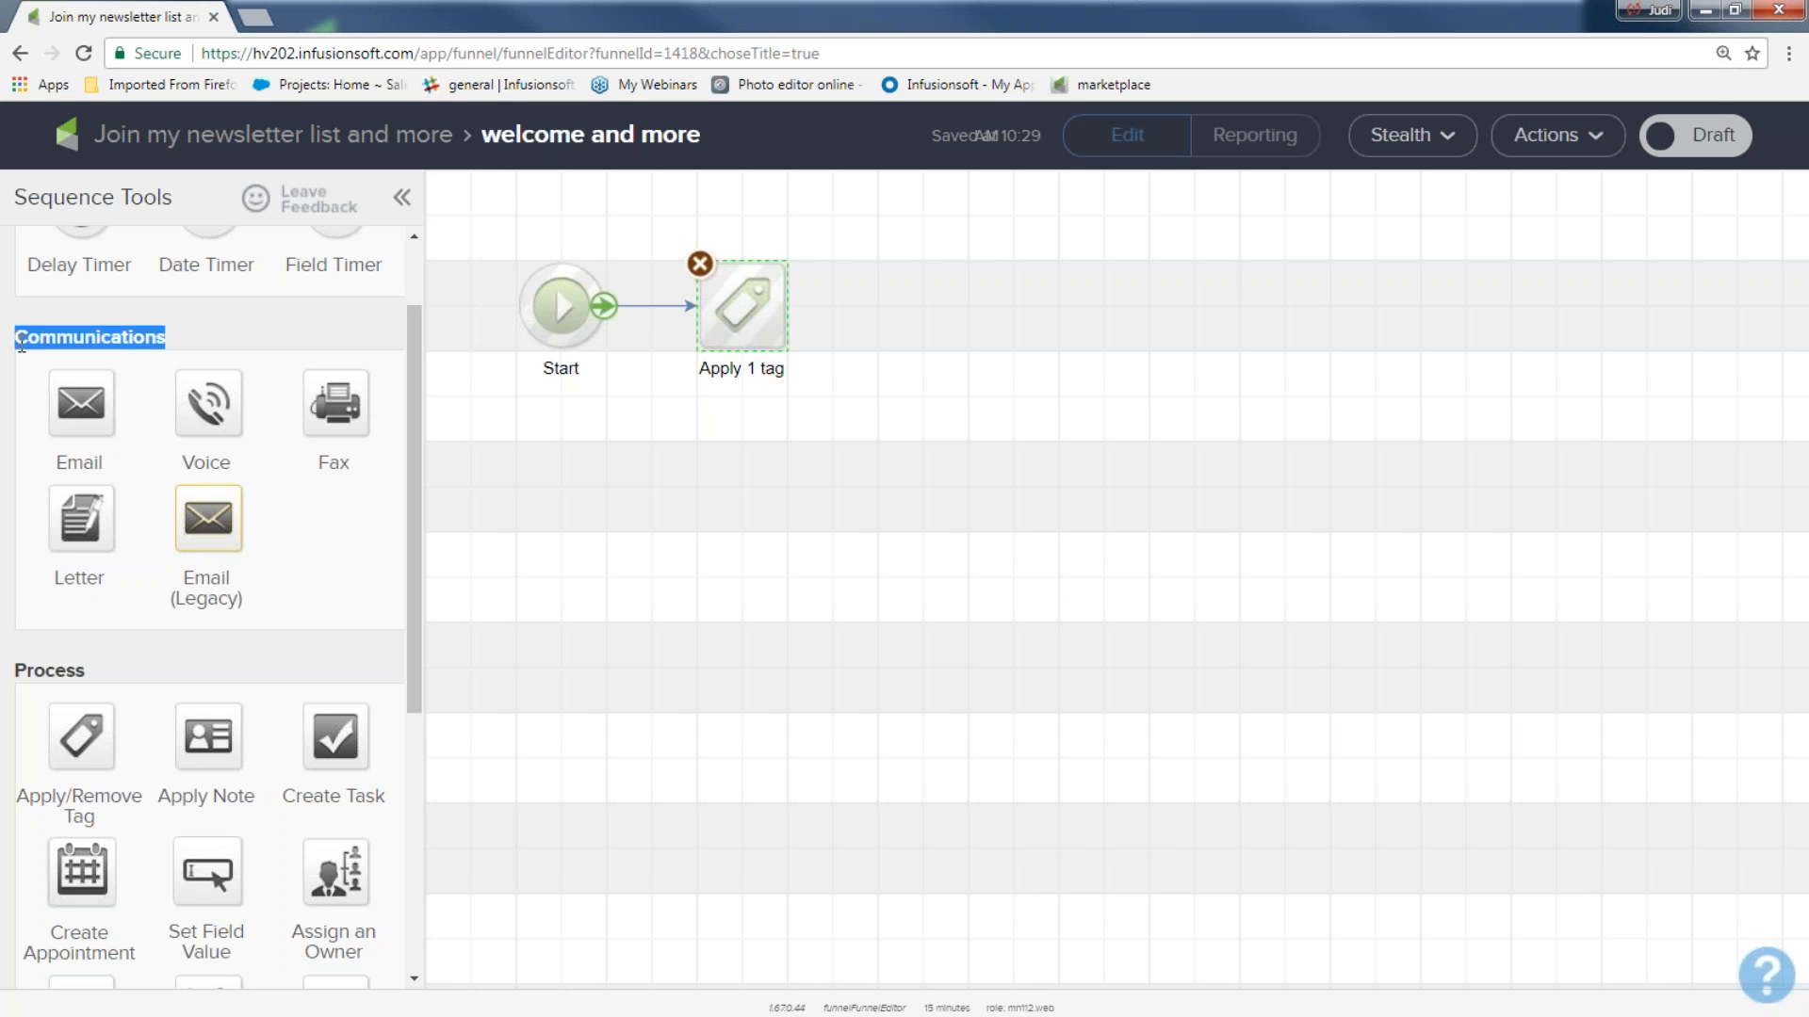
drag(80, 405, 893, 307)
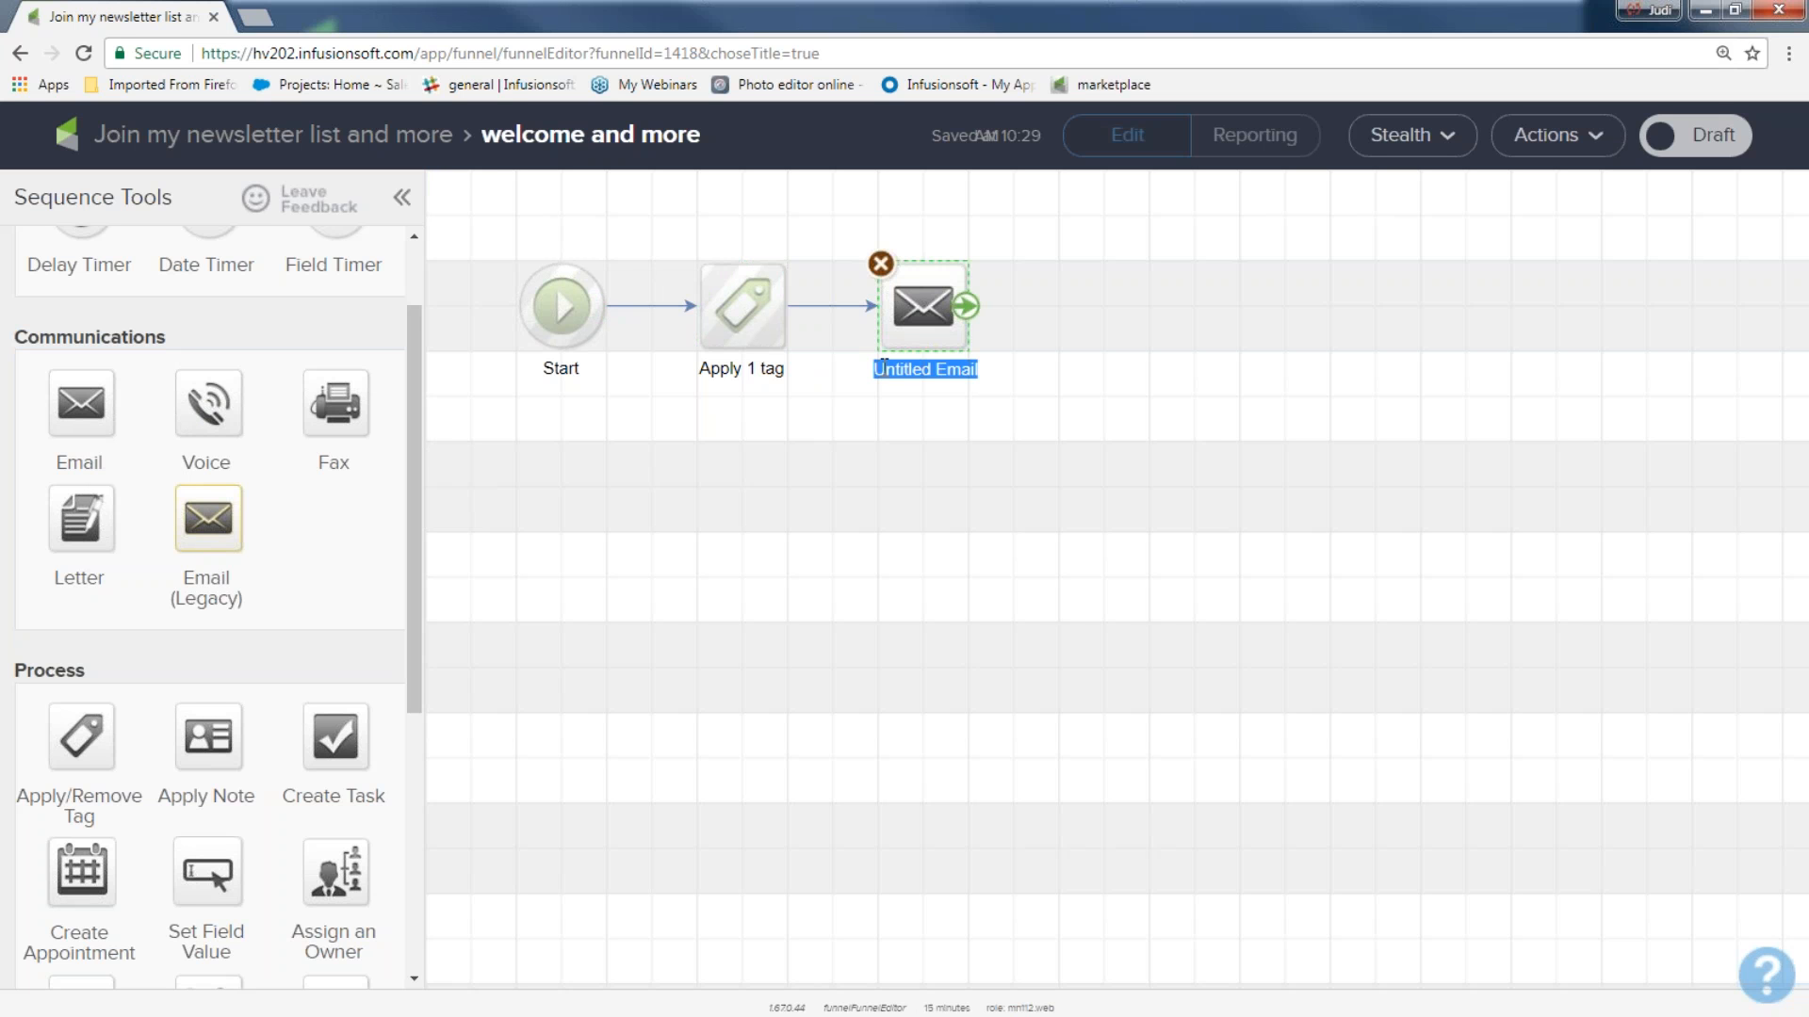
text(we)
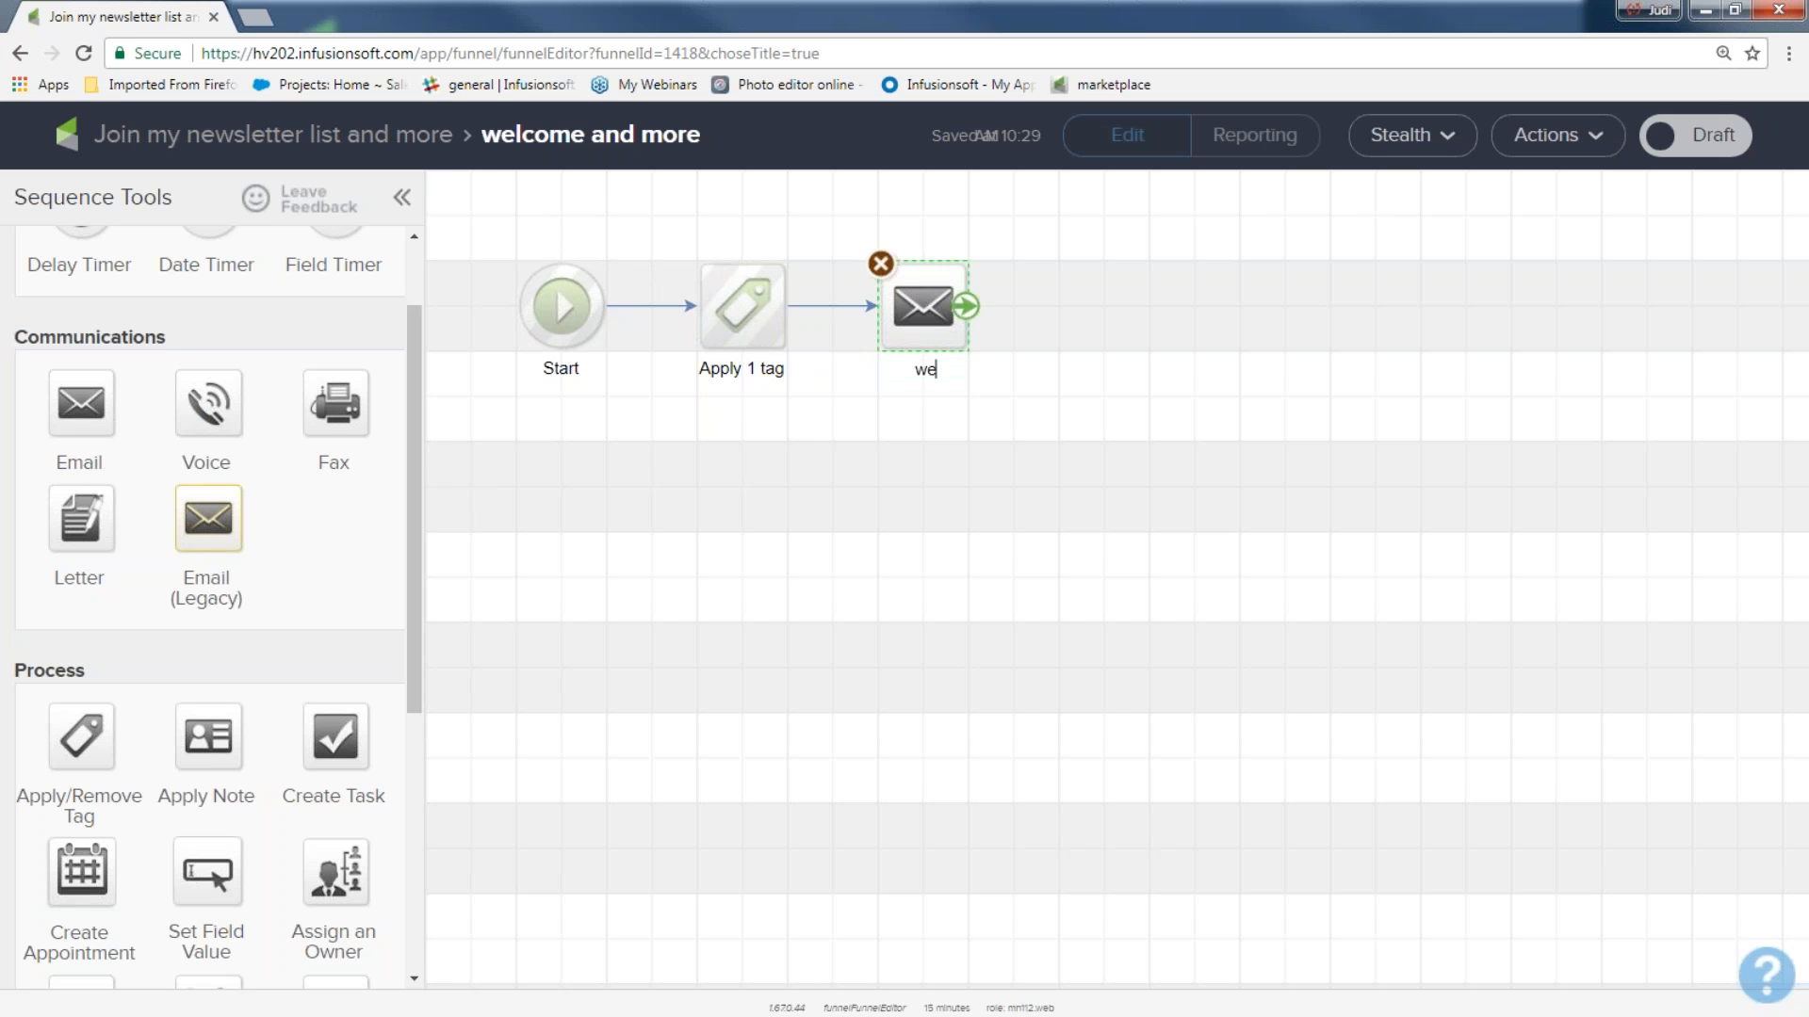
text(lcome to my nl list)
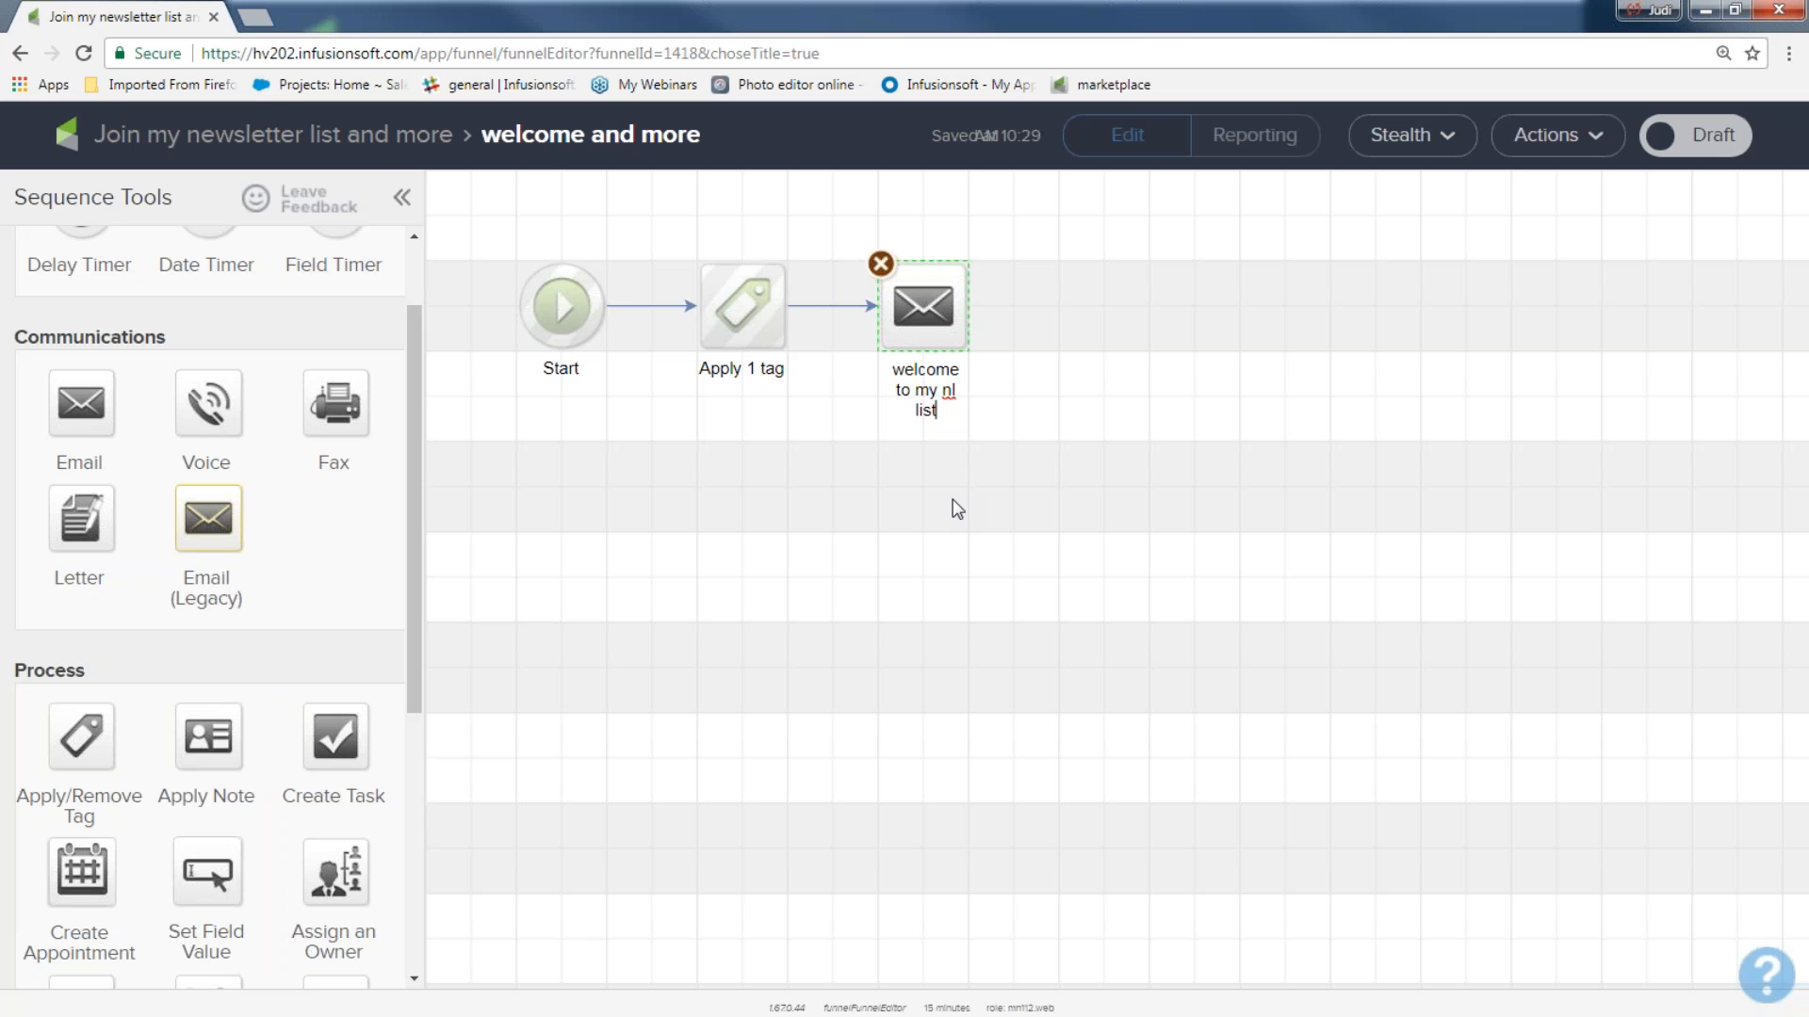
click(939, 399)
Build the "welcome to my nl list" email from the saved template "here it is" and mark it Ready, returning to the sequence.
double_click(923, 311)
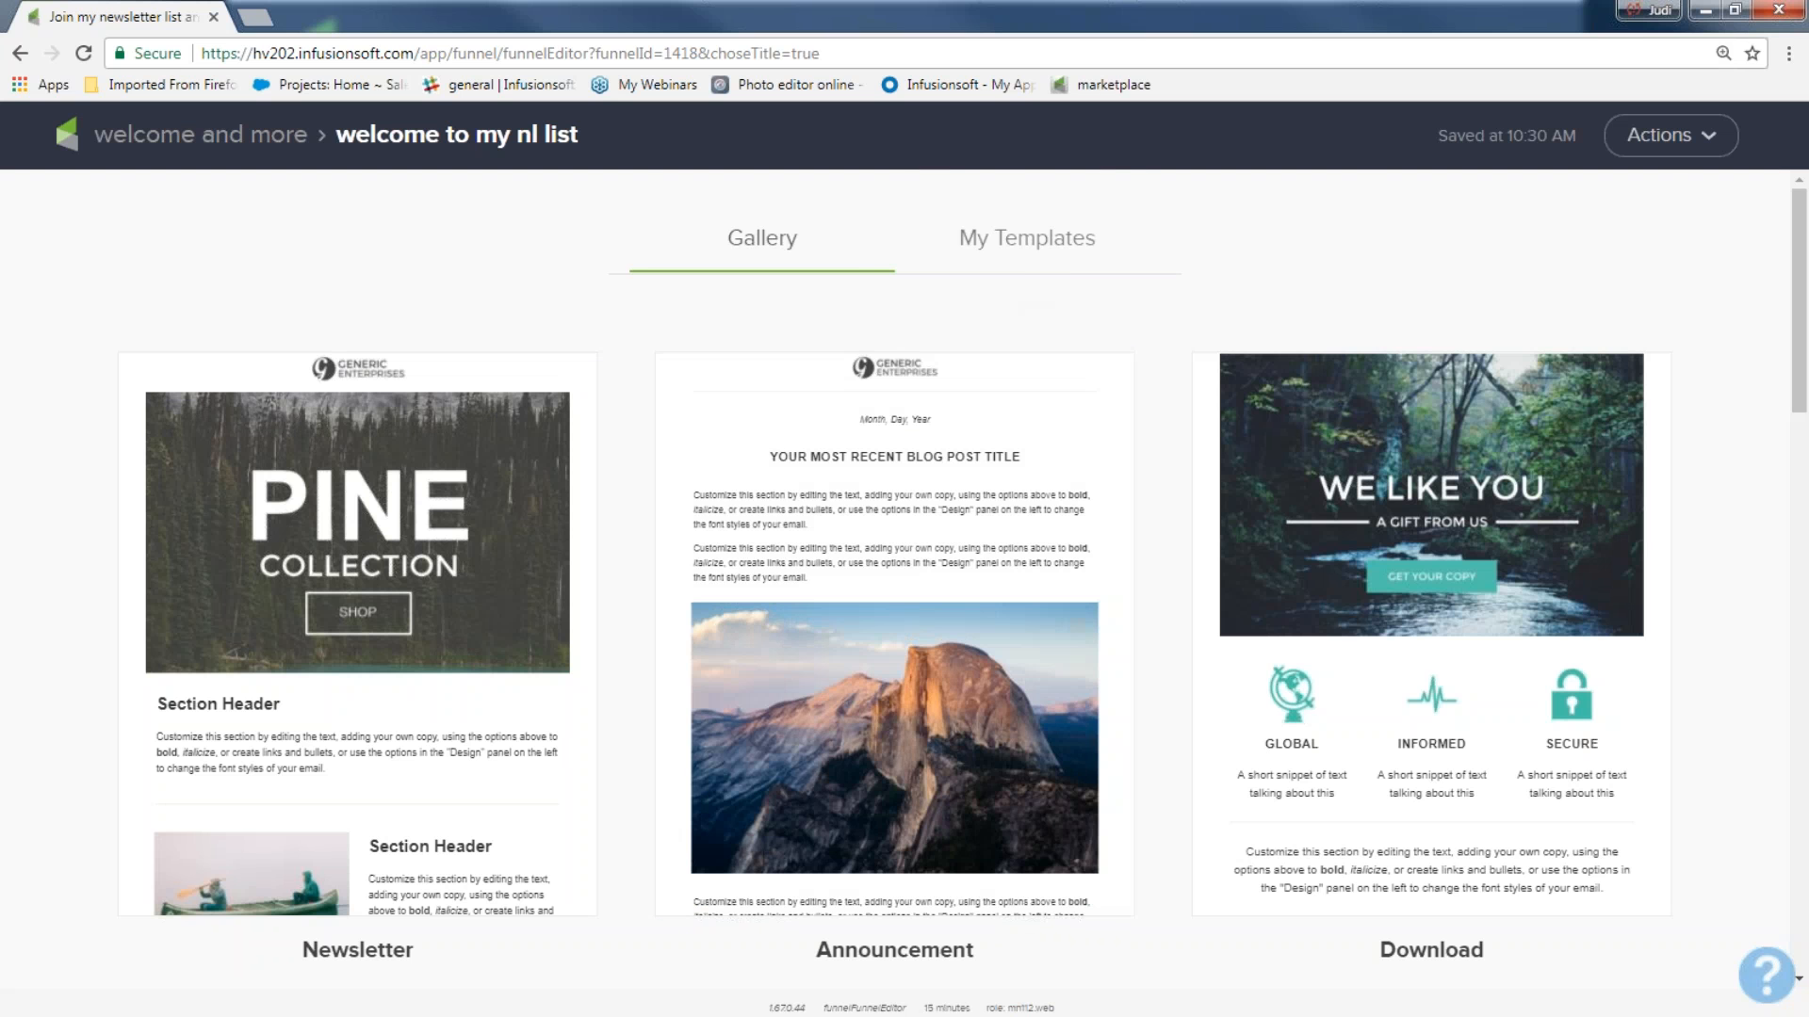
click(1036, 254)
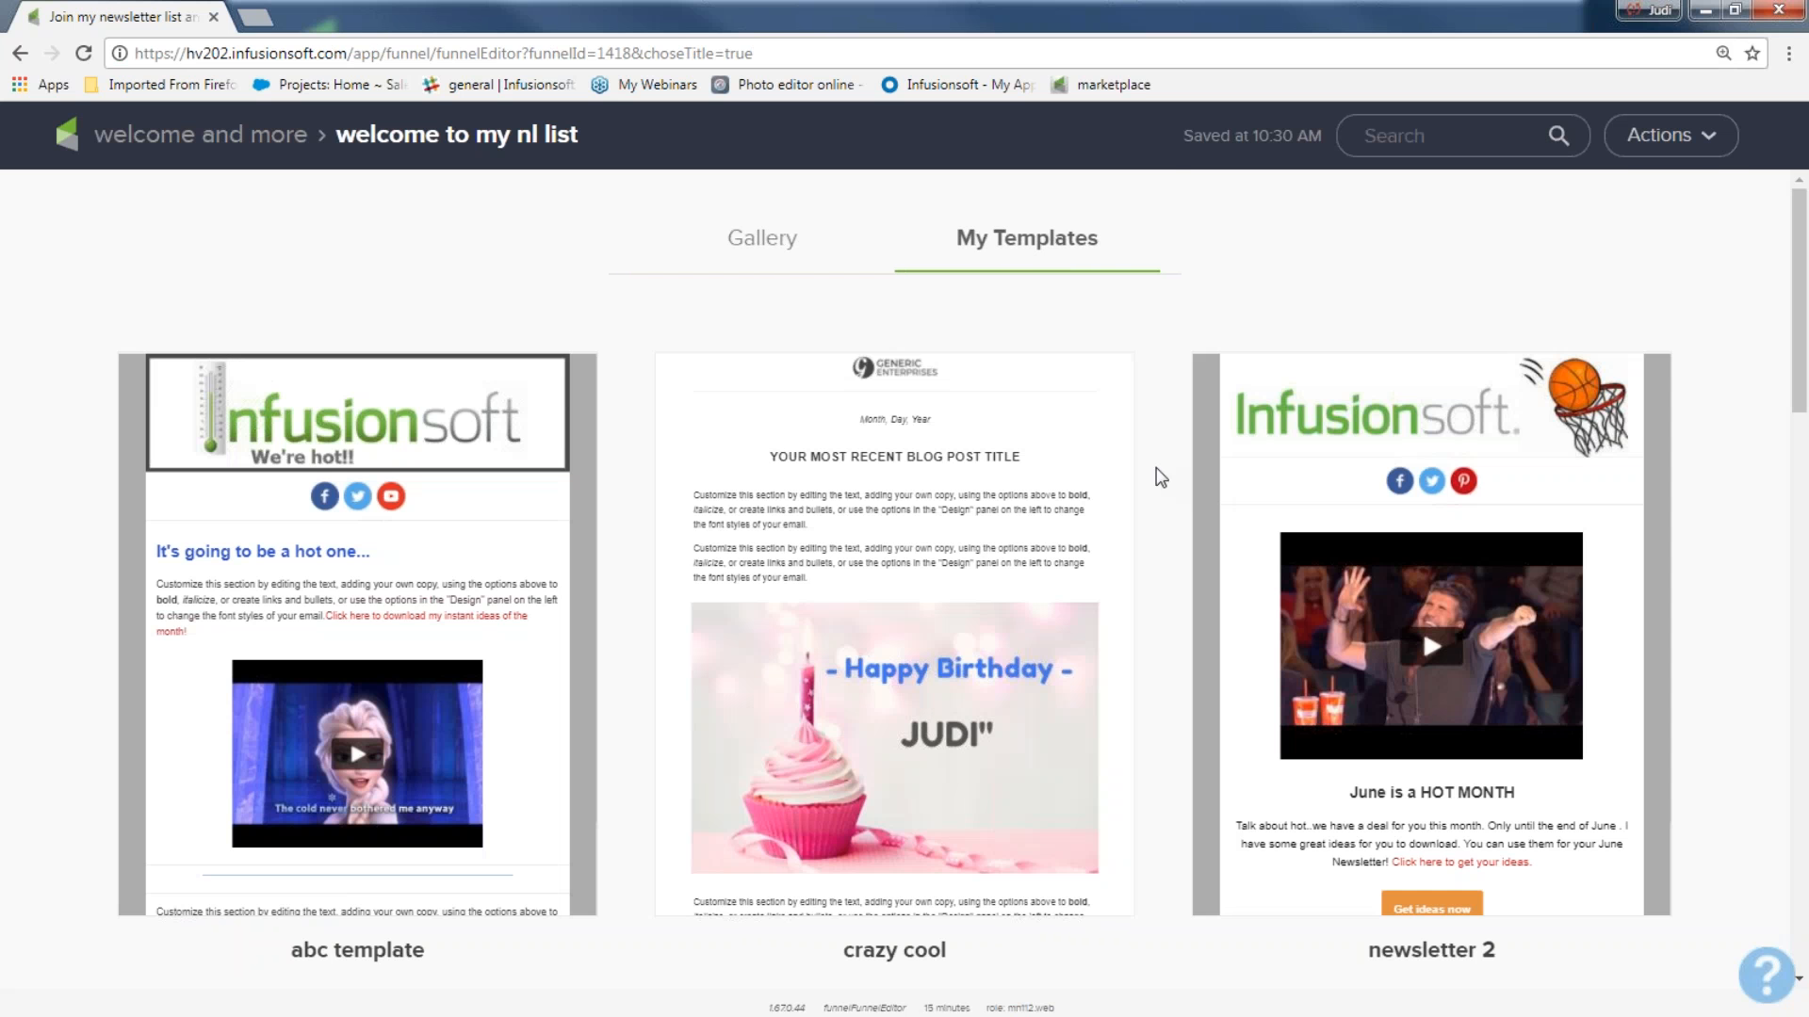
scroll(1098, 562, down, 5)
scroll(1098, 562, down, 20)
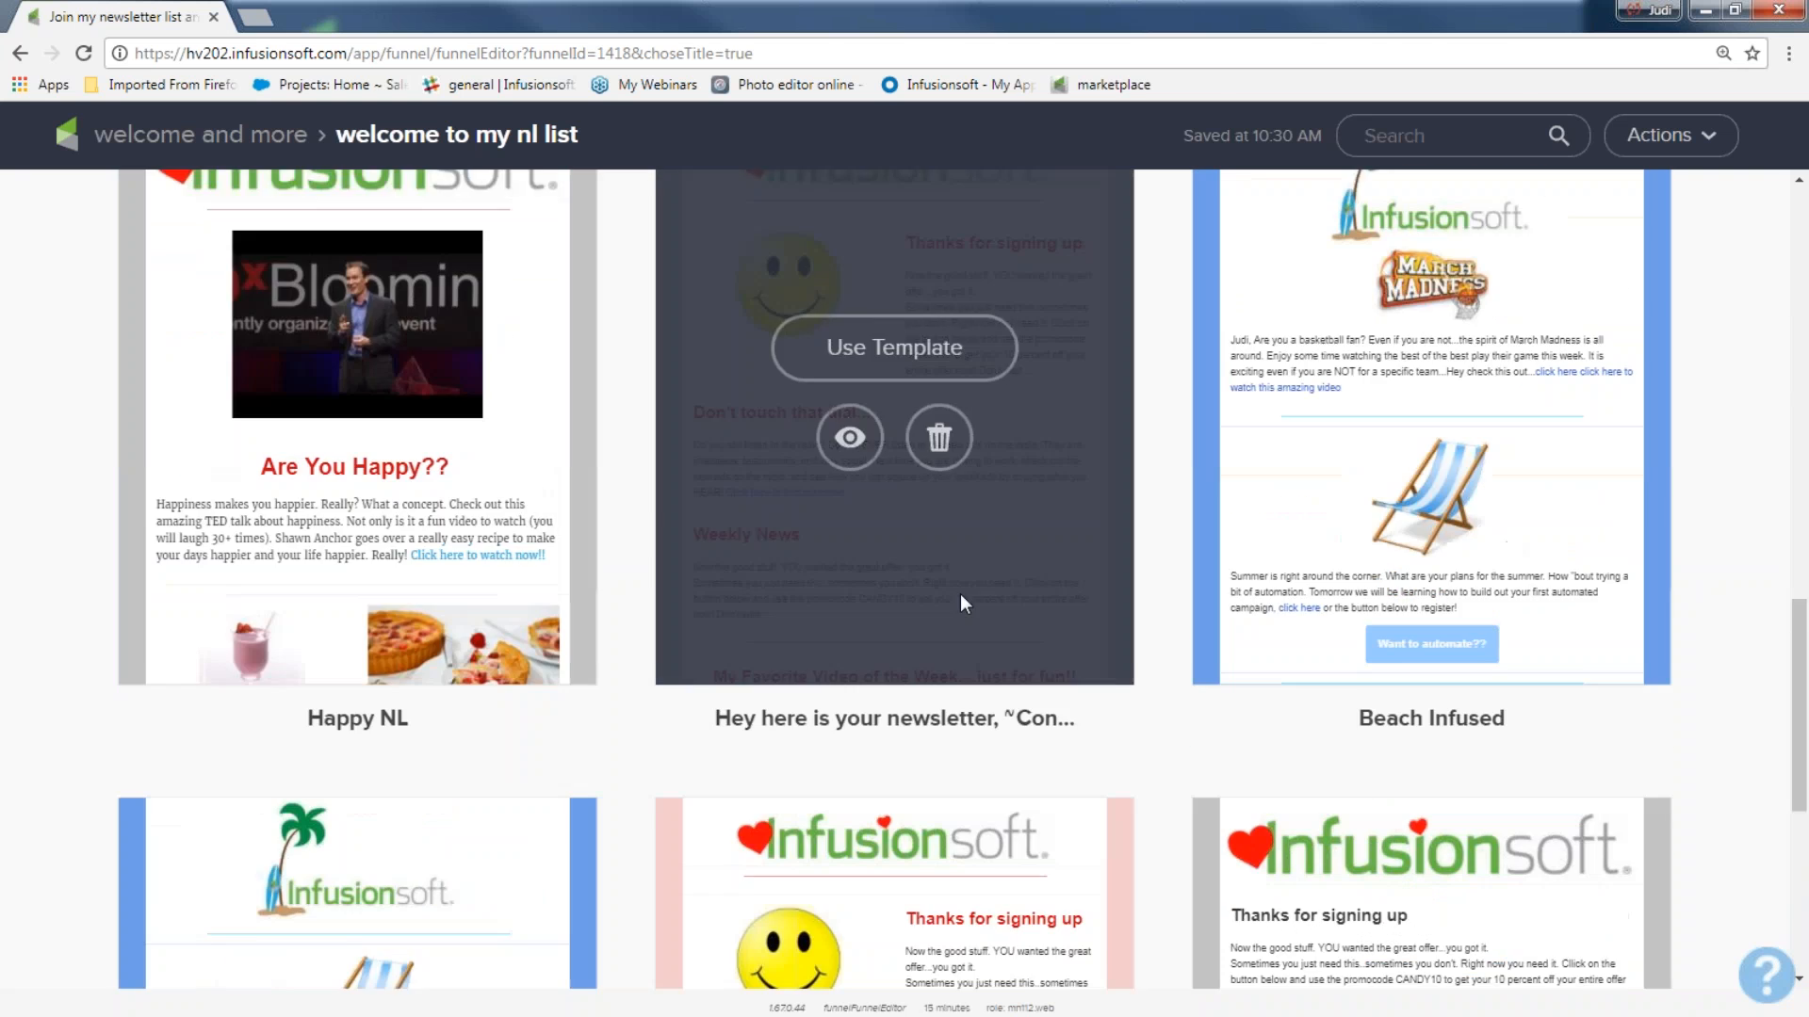
scroll(944, 593, down, 10)
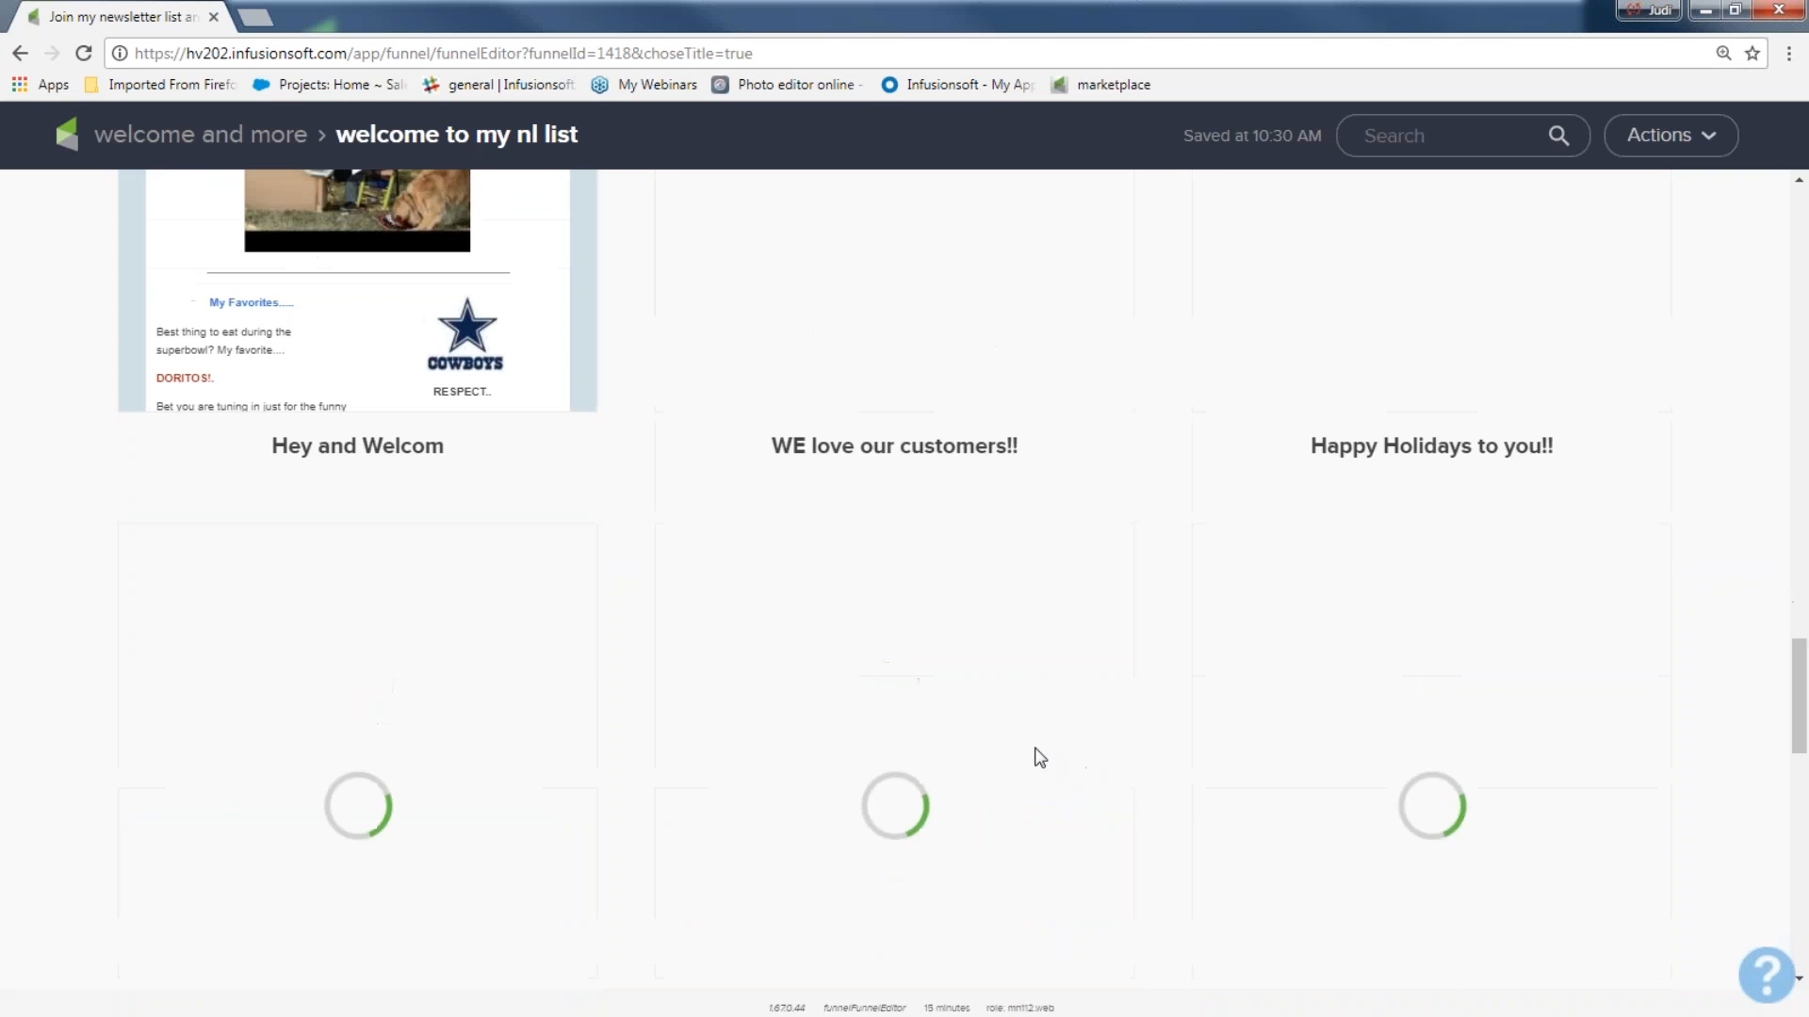
scroll(1015, 740, down, 11)
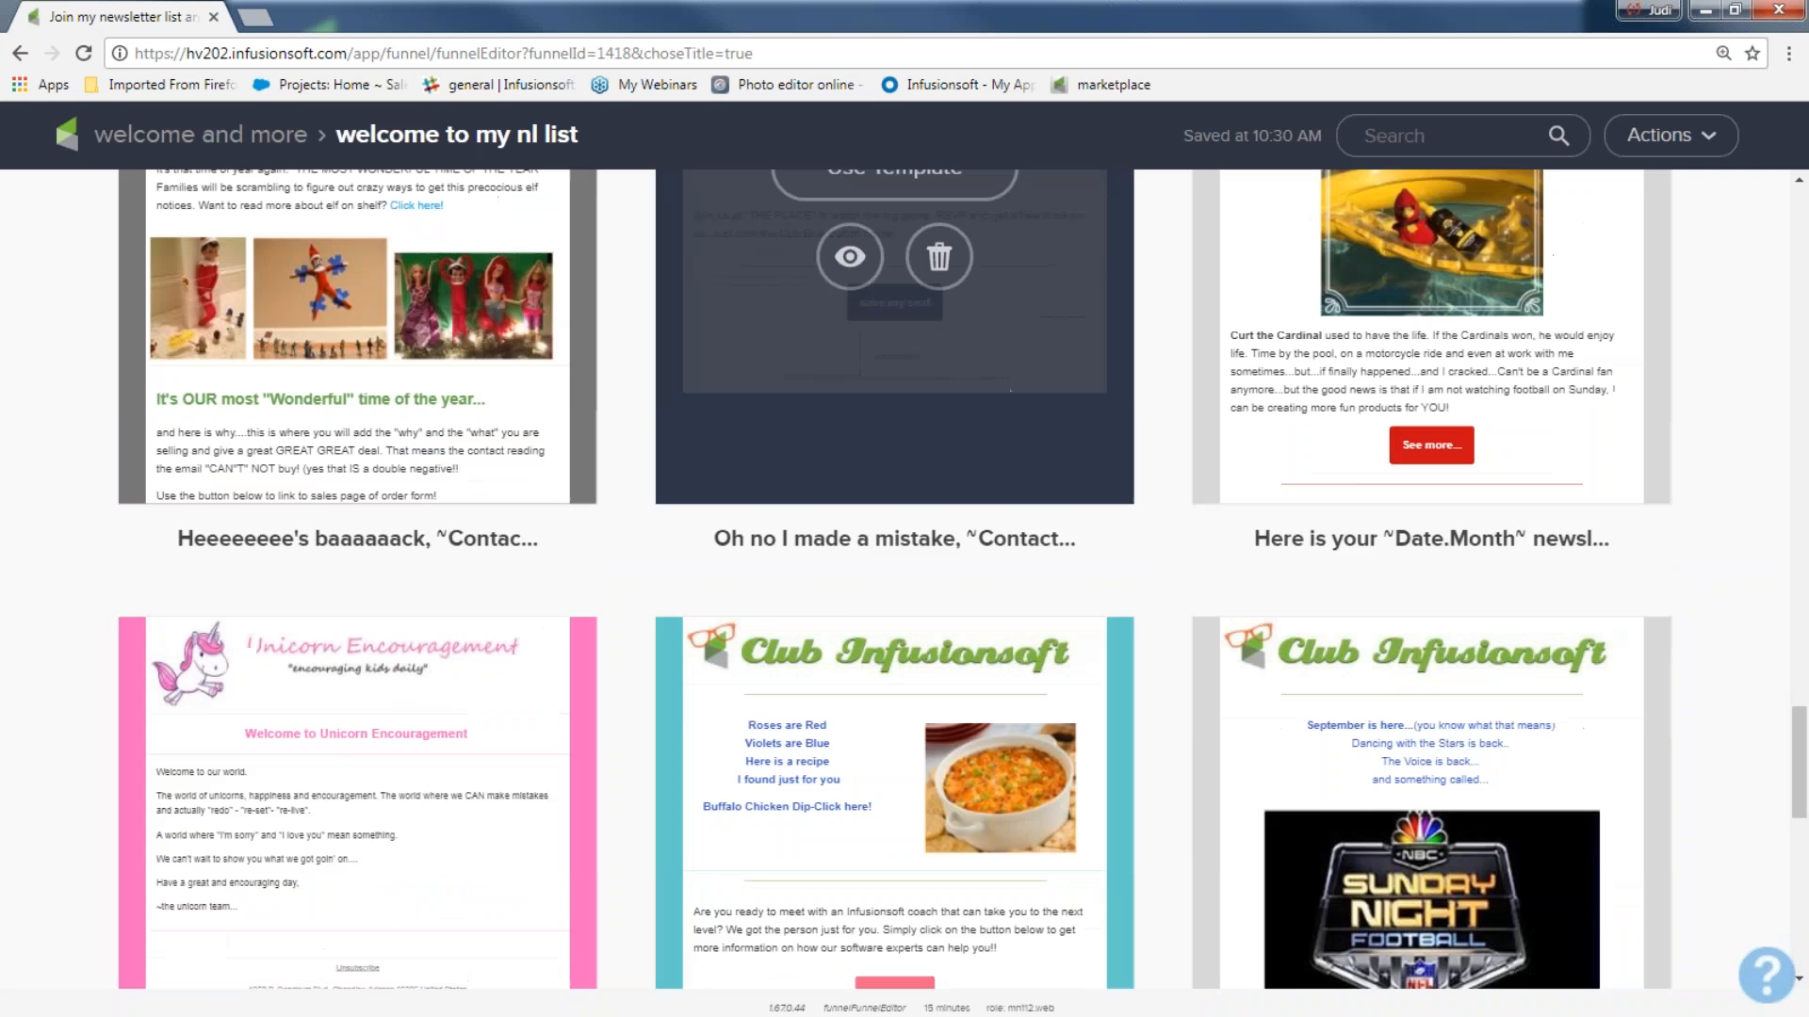
scroll(895, 471, up, 10)
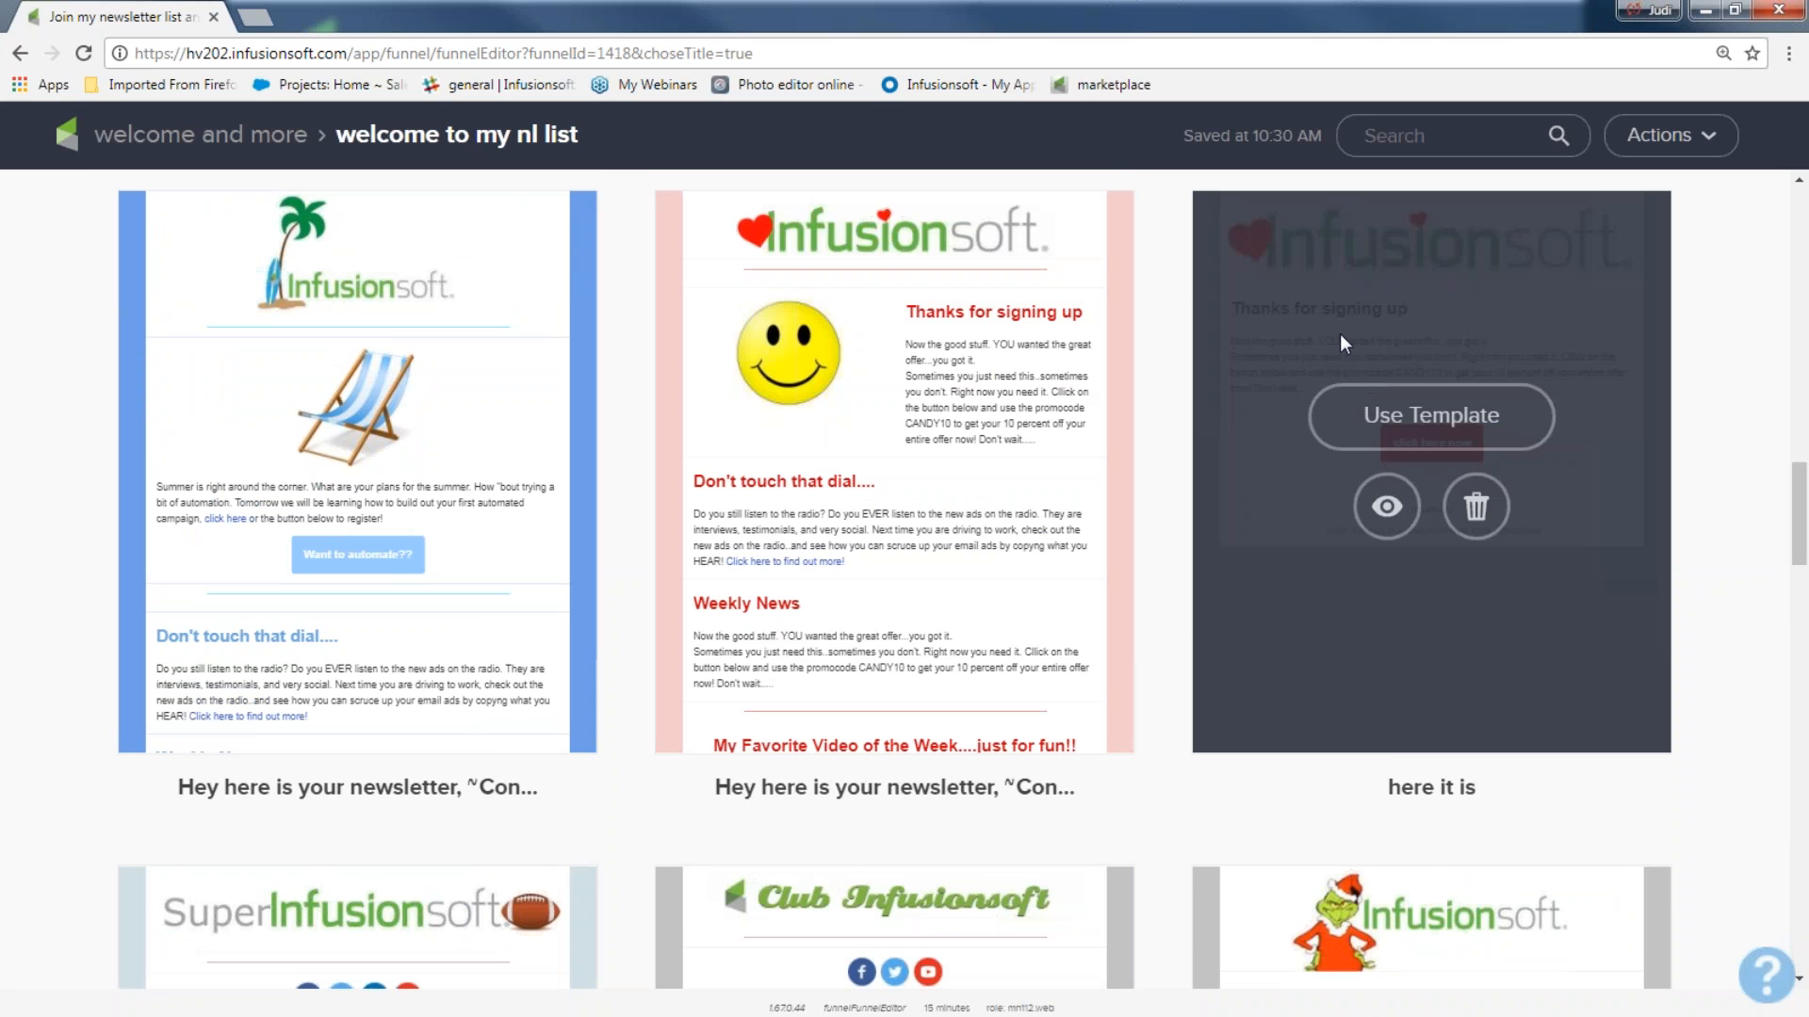
click(1413, 432)
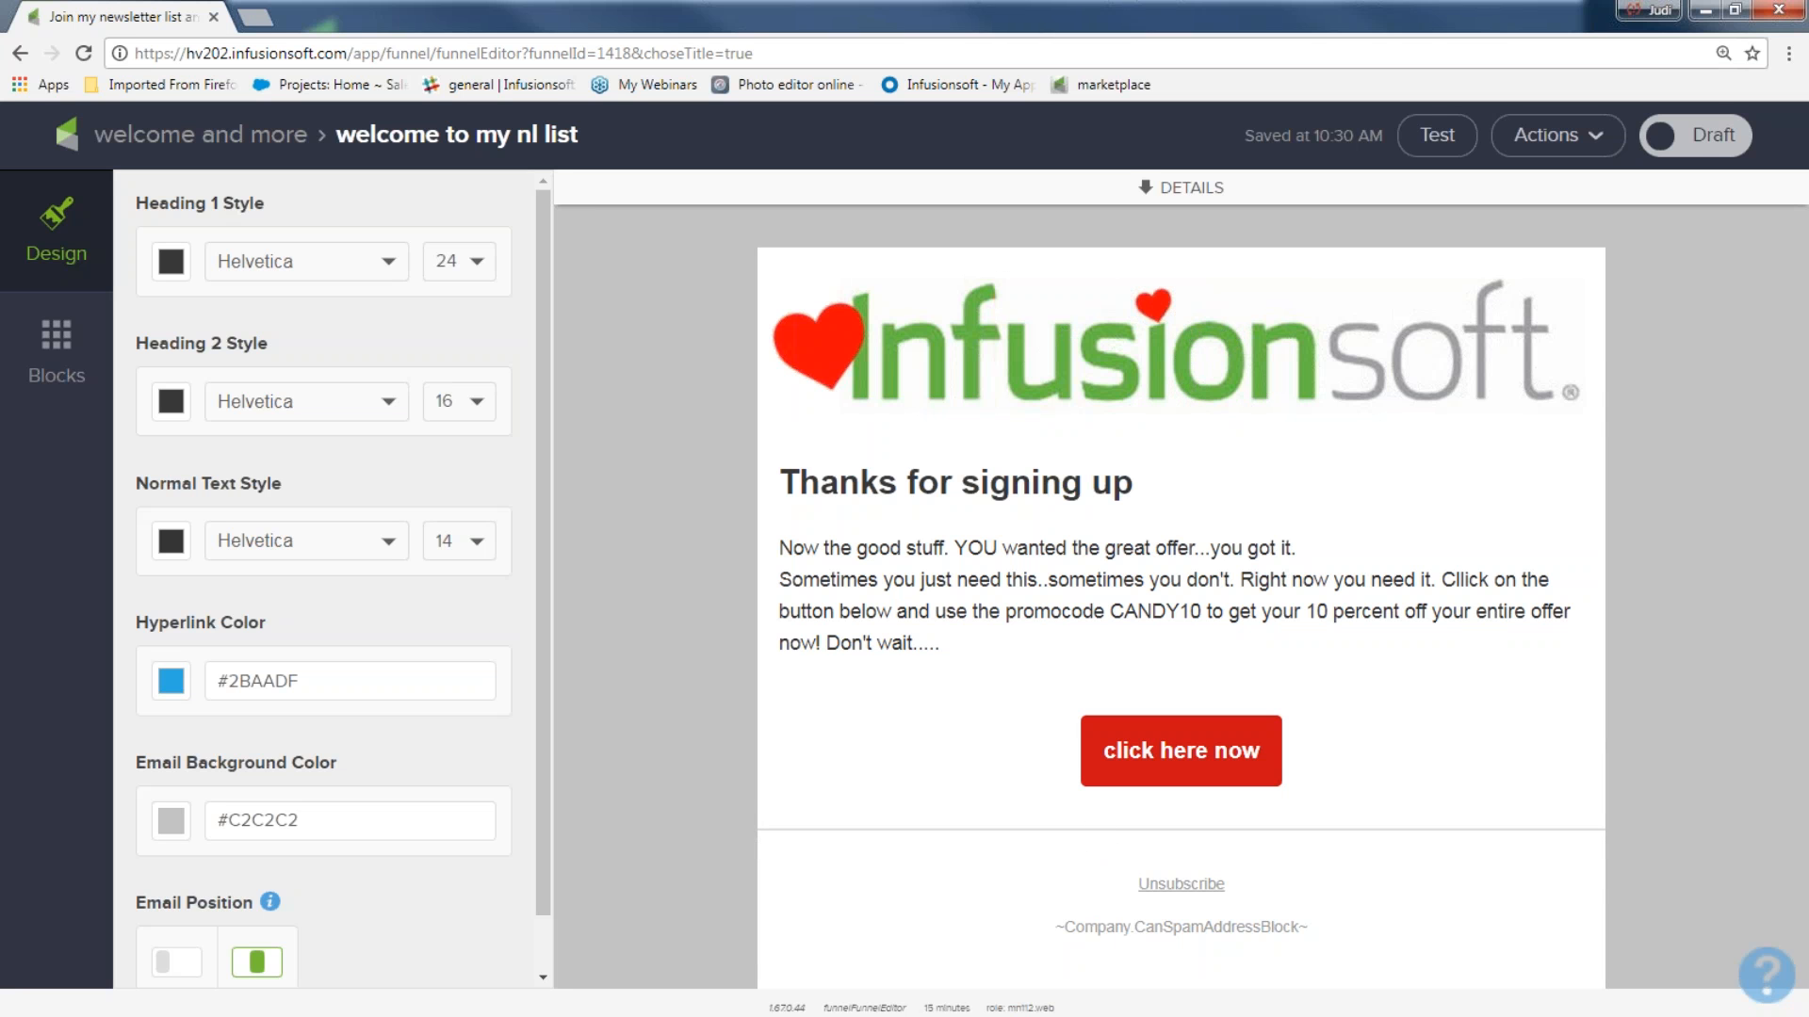
click(1701, 148)
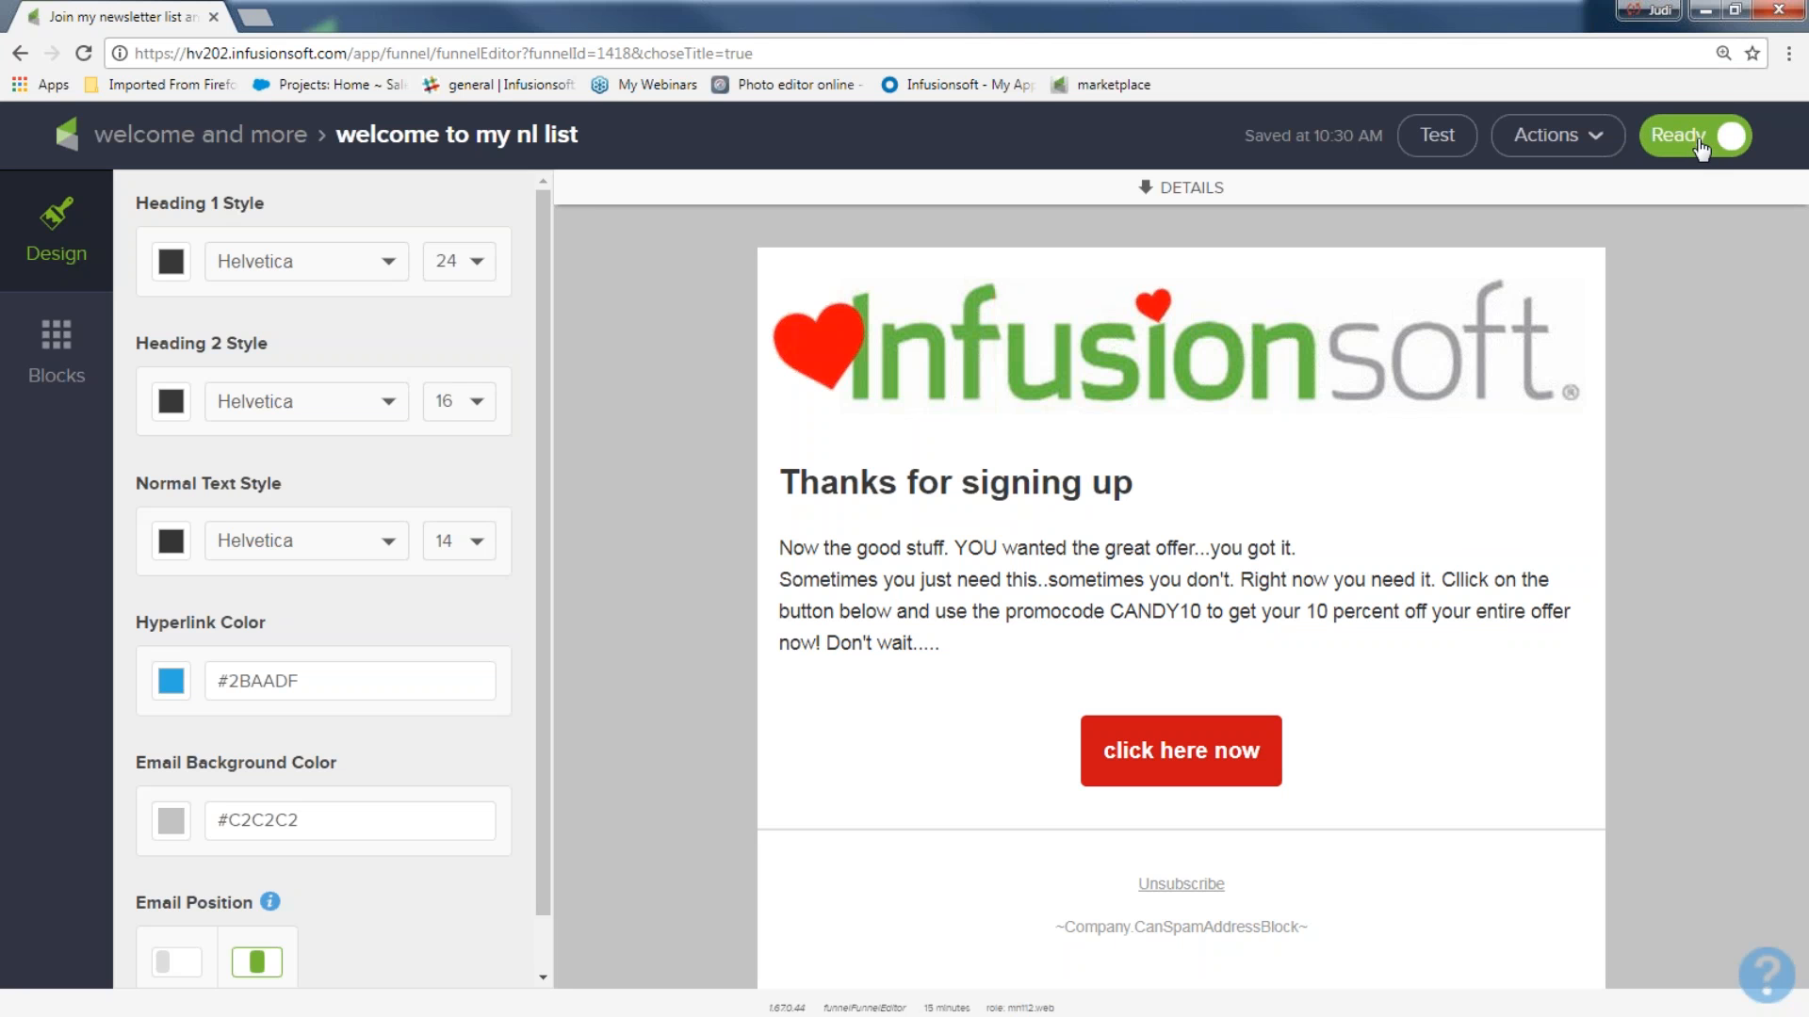
click(235, 141)
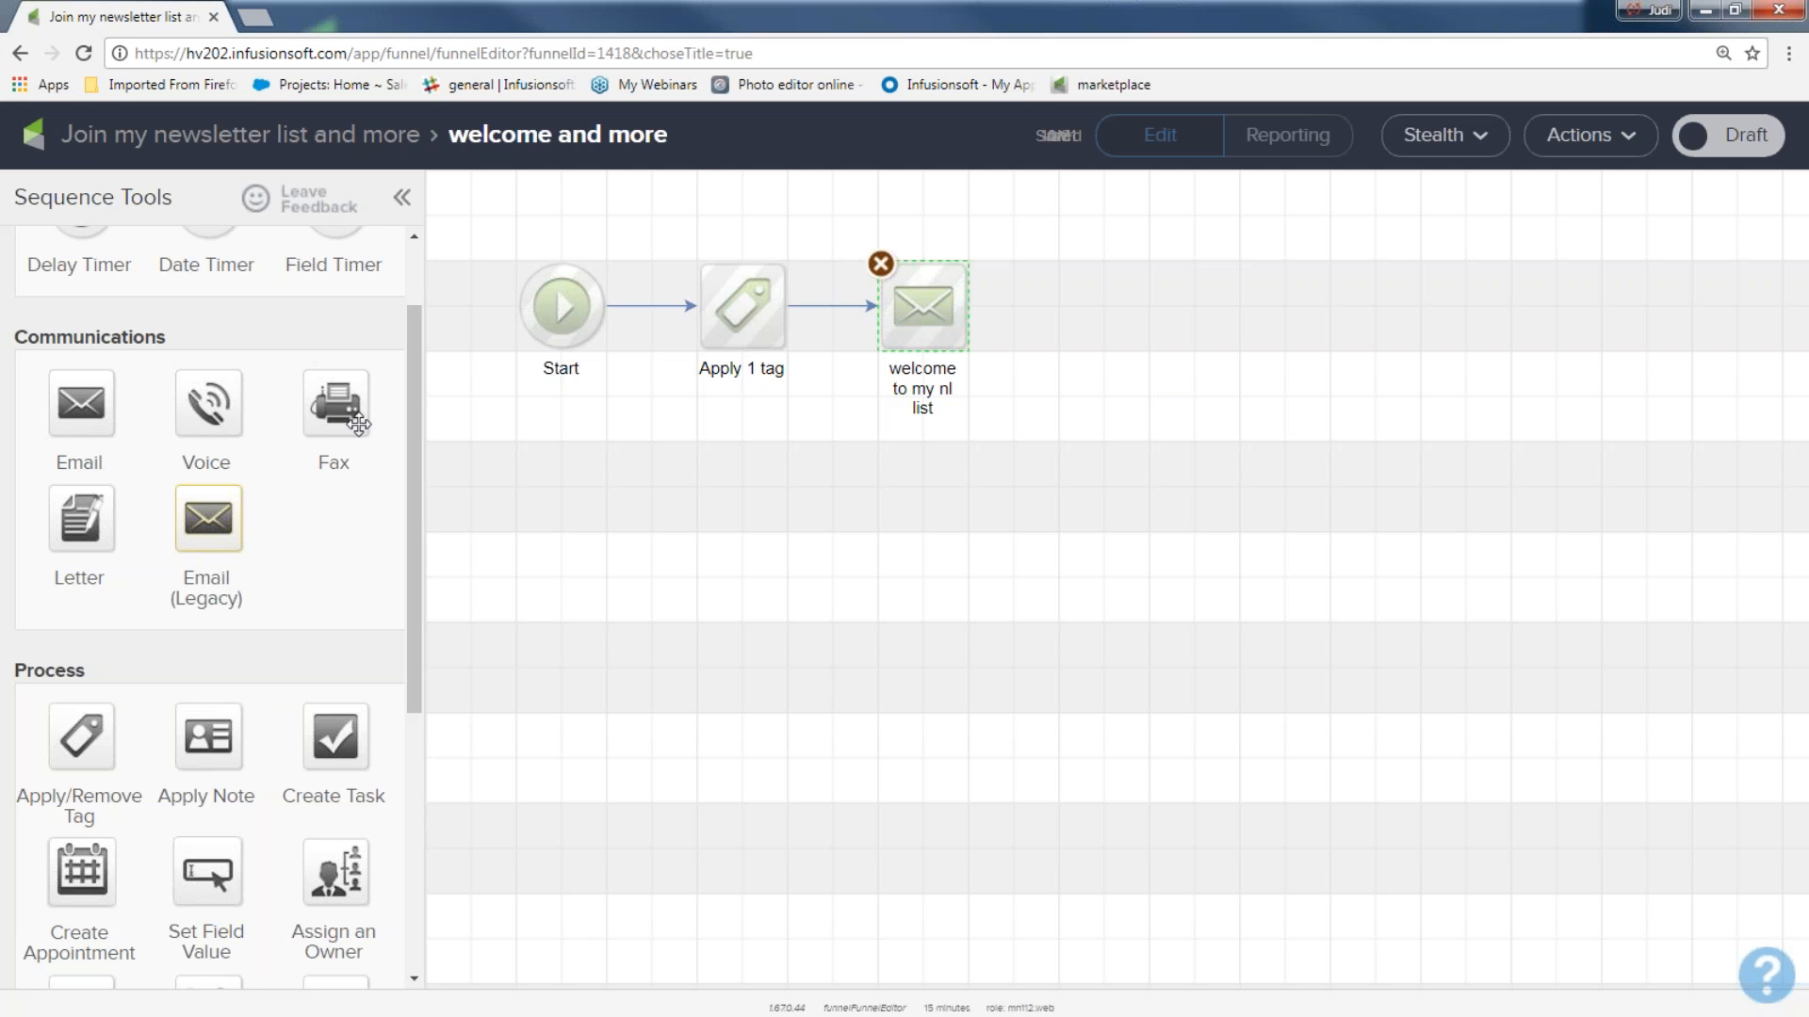
Add a Delay Timer directly after the welcome email and open its configuration.
drag(409, 403, 422, 345)
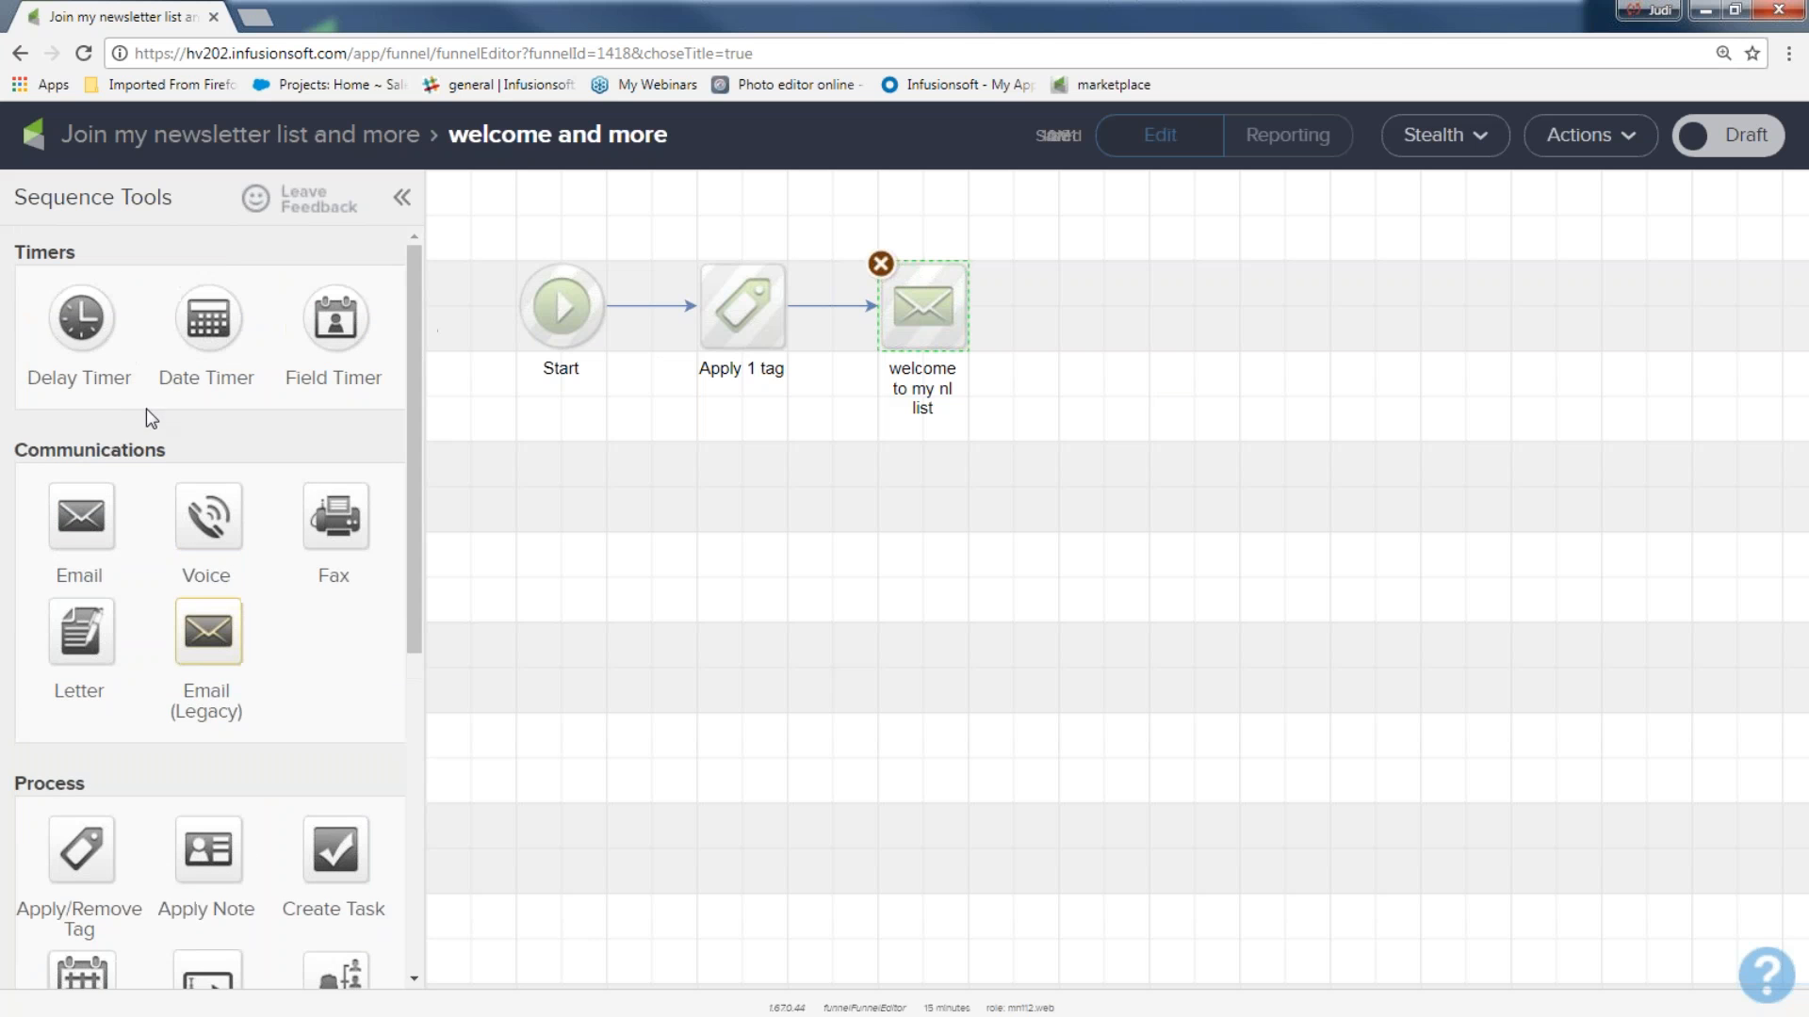
drag(81, 318, 1067, 298)
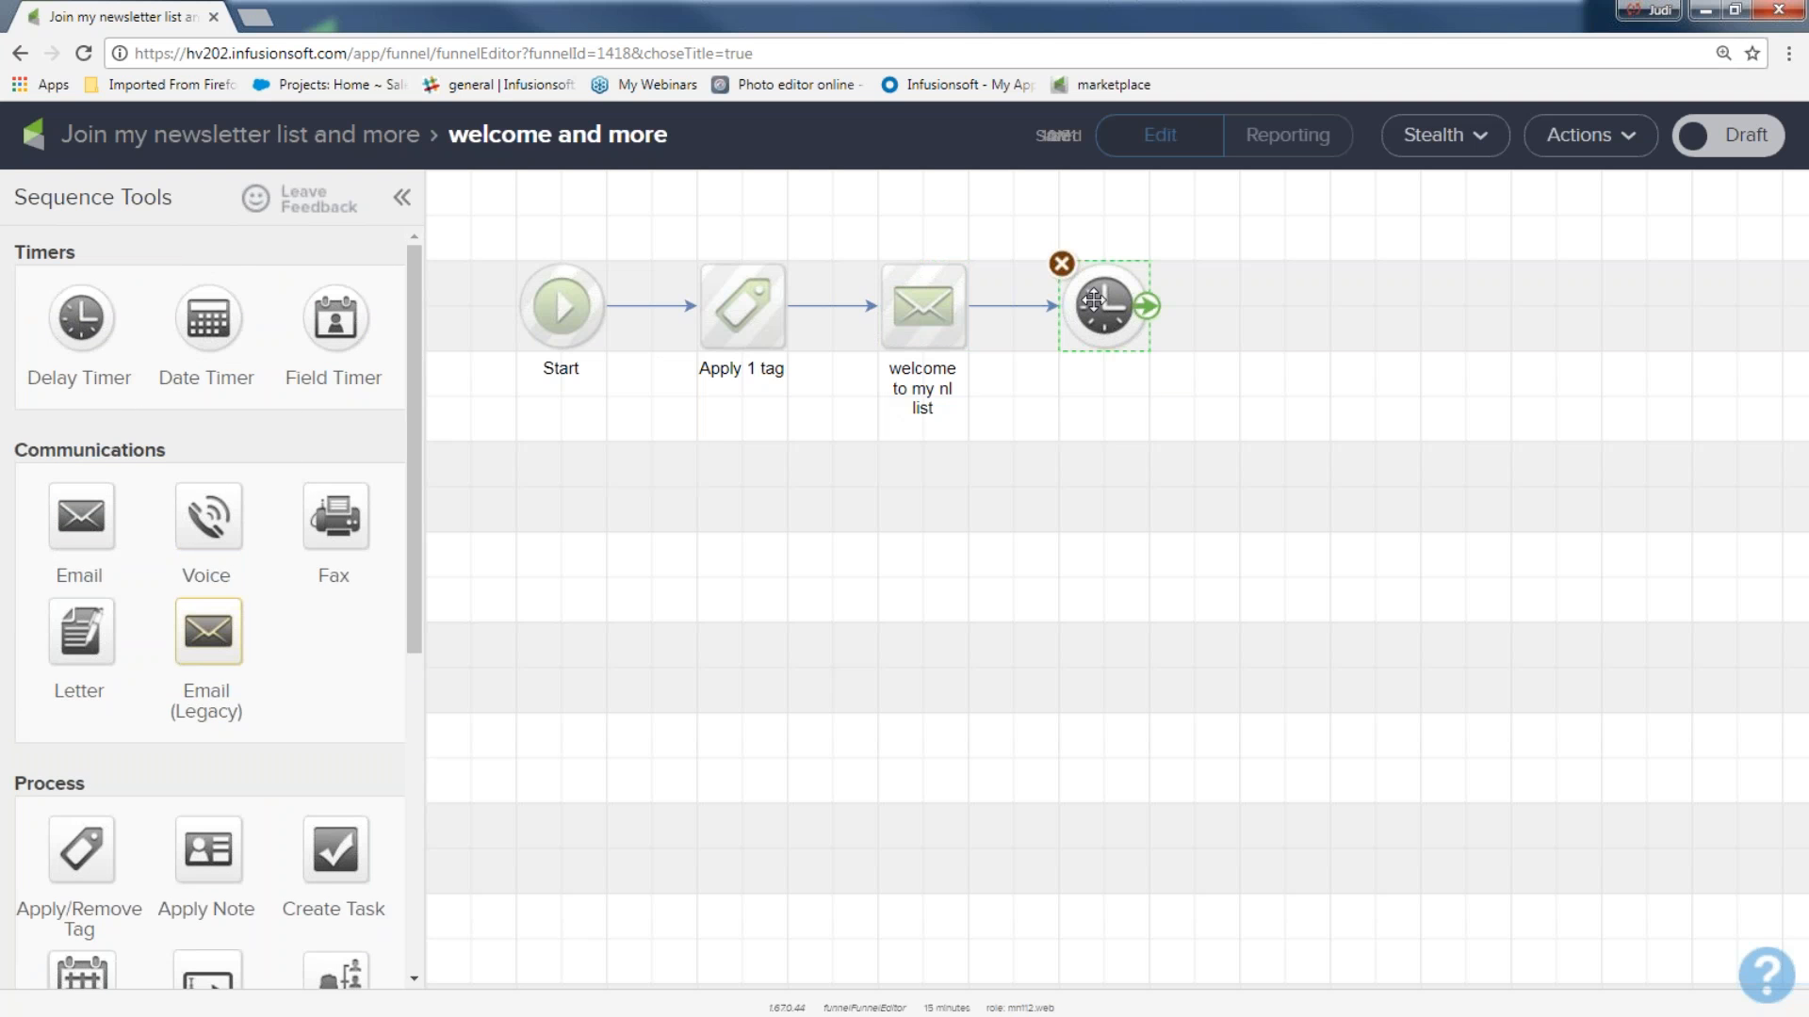
double_click(1093, 299)
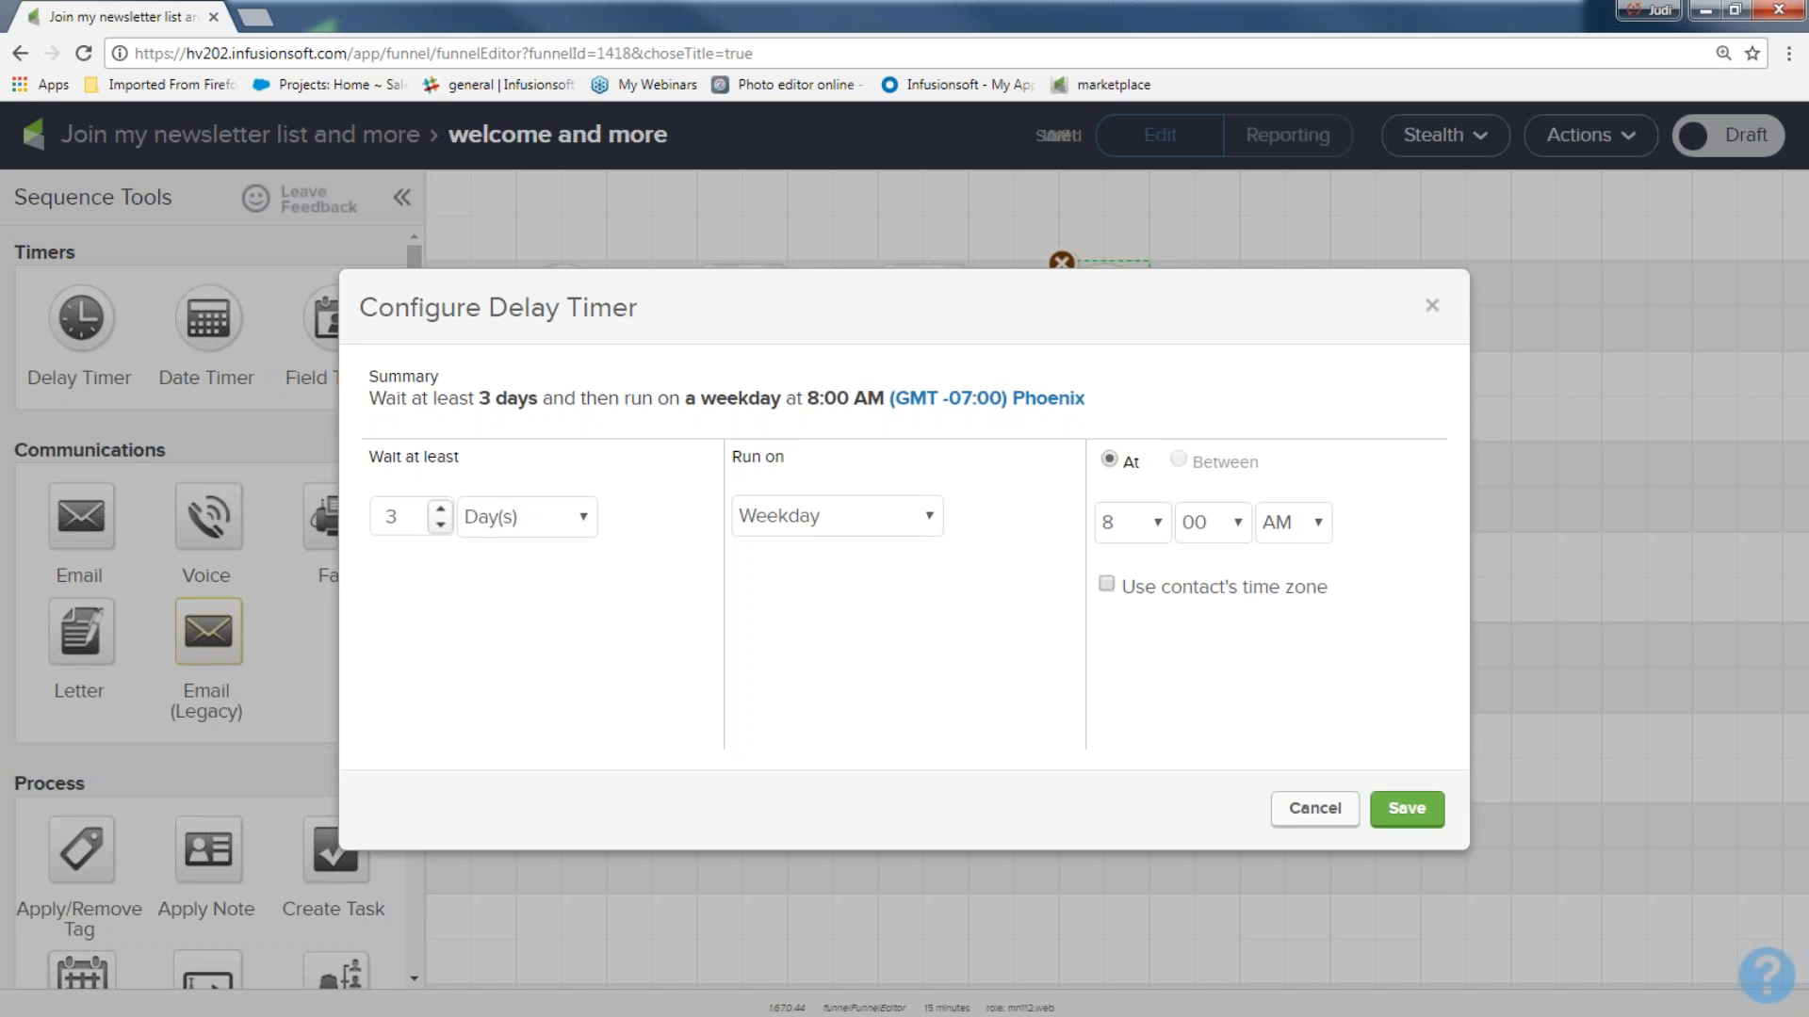
Save the delay timer with a wait of at least 3 days, running on a weekday at 8:00 AM.
click(583, 520)
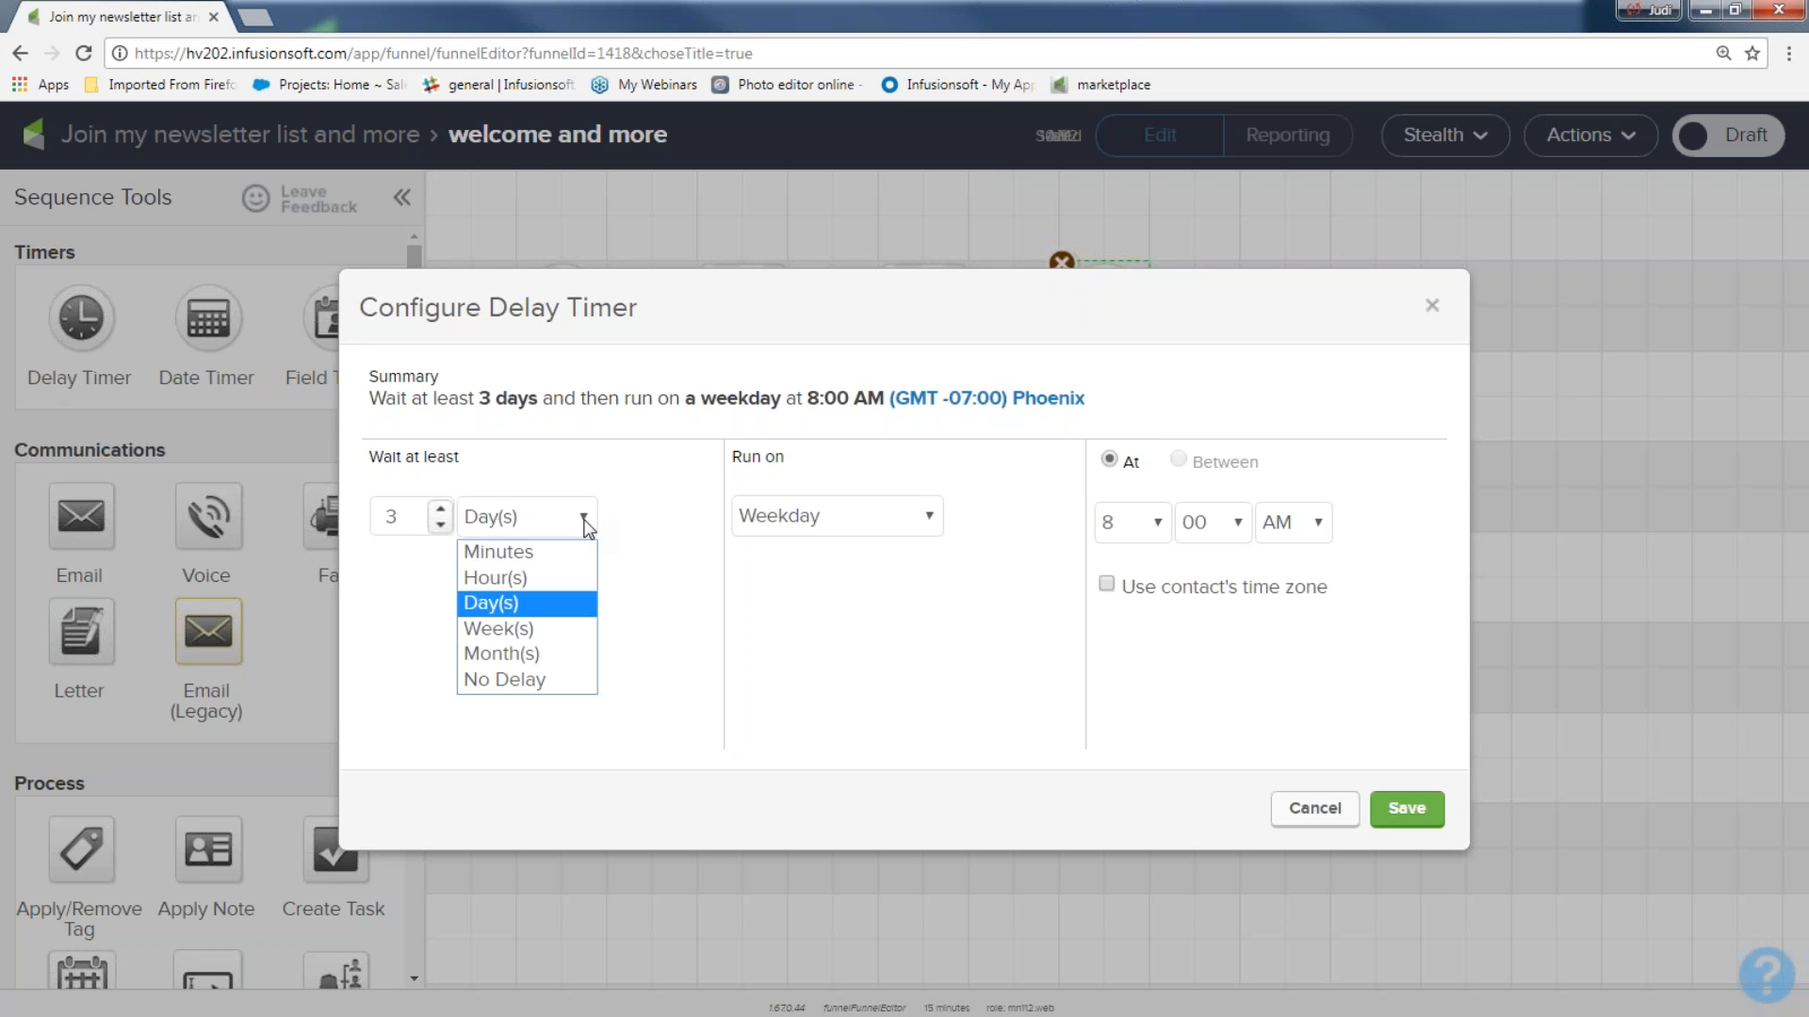
click(584, 518)
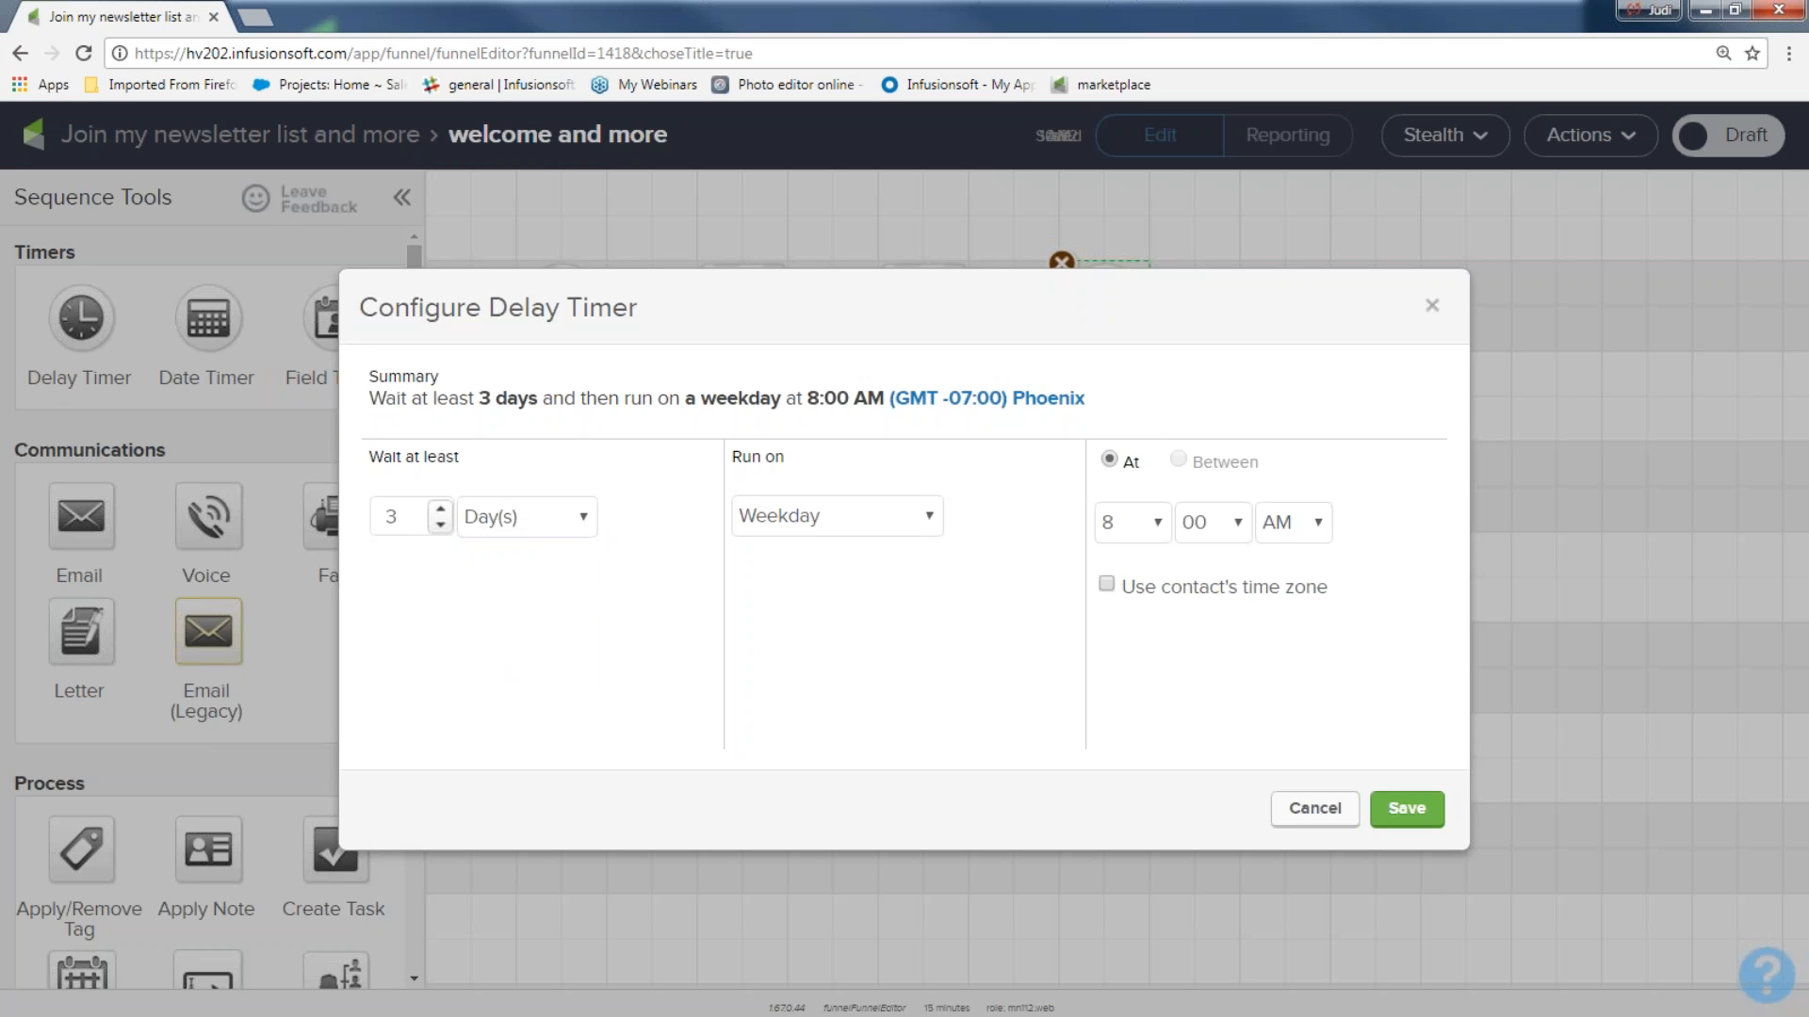
click(1406, 813)
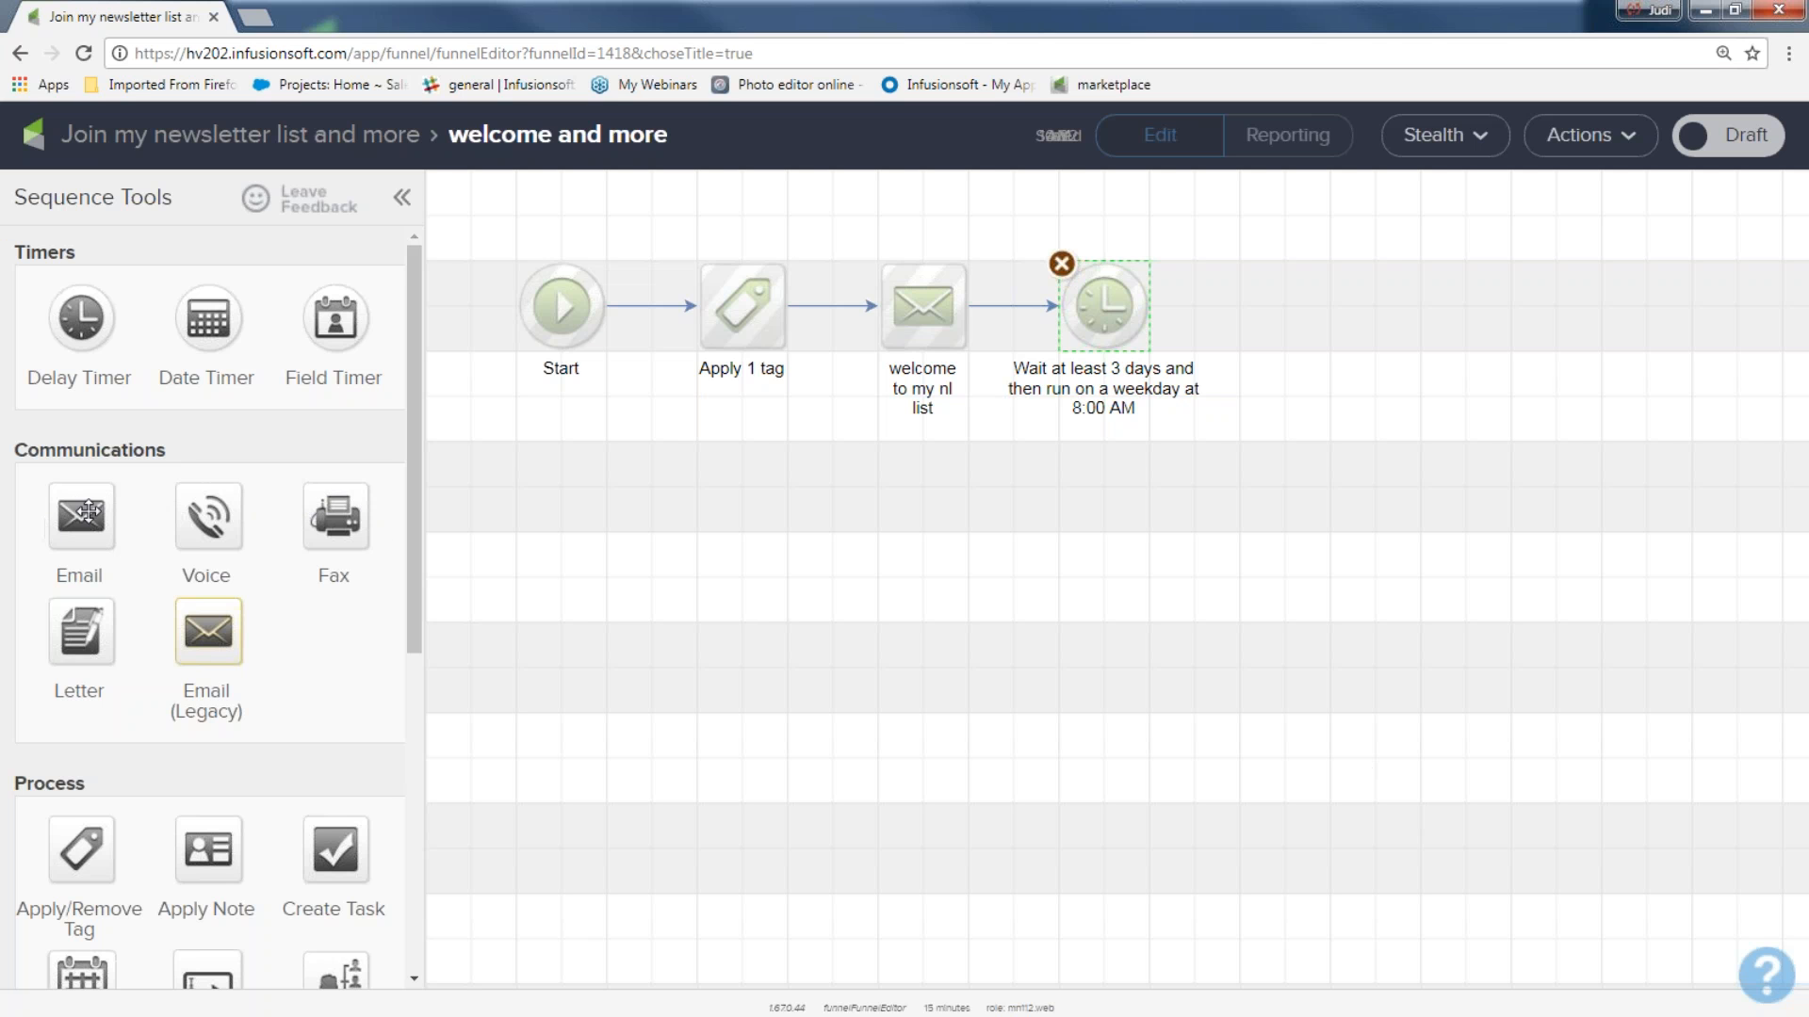
Duplicate the "welcome to my nl list" email, place the copy after the 3-day timer and connect the timer to it.
right_click(922, 306)
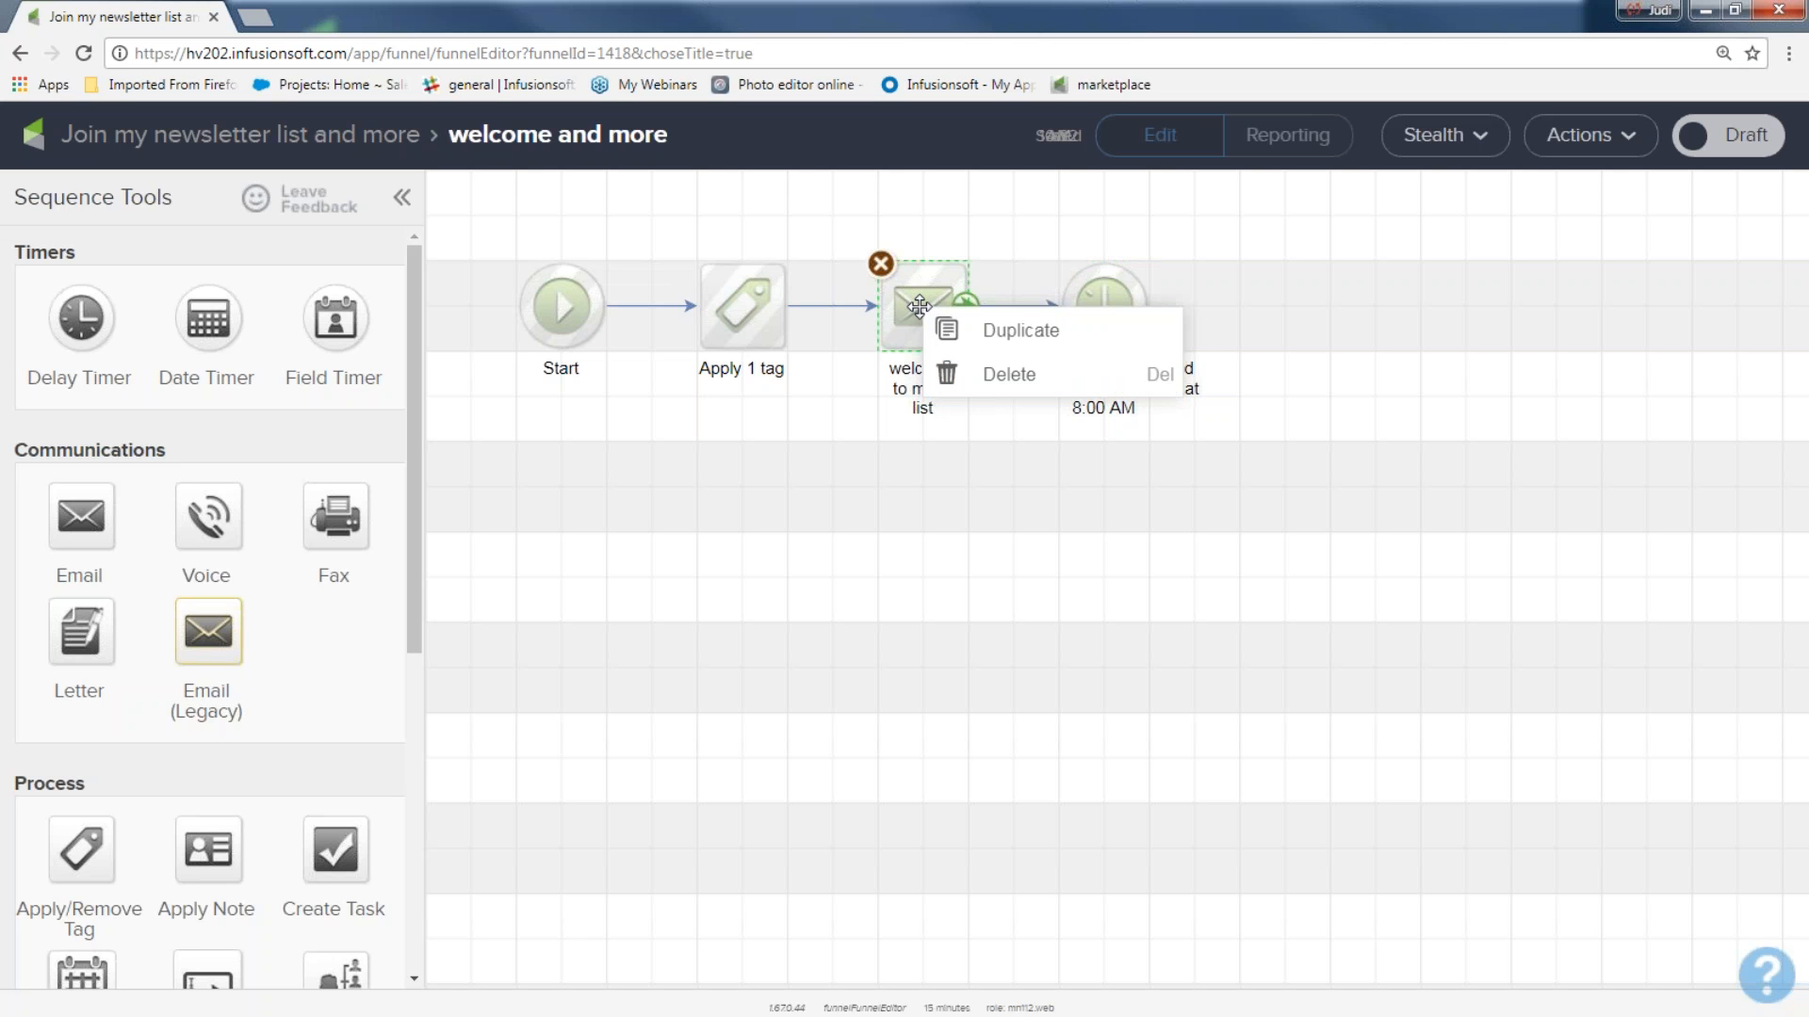
click(980, 332)
drag(956, 346, 1316, 322)
mouse_move(1146, 316)
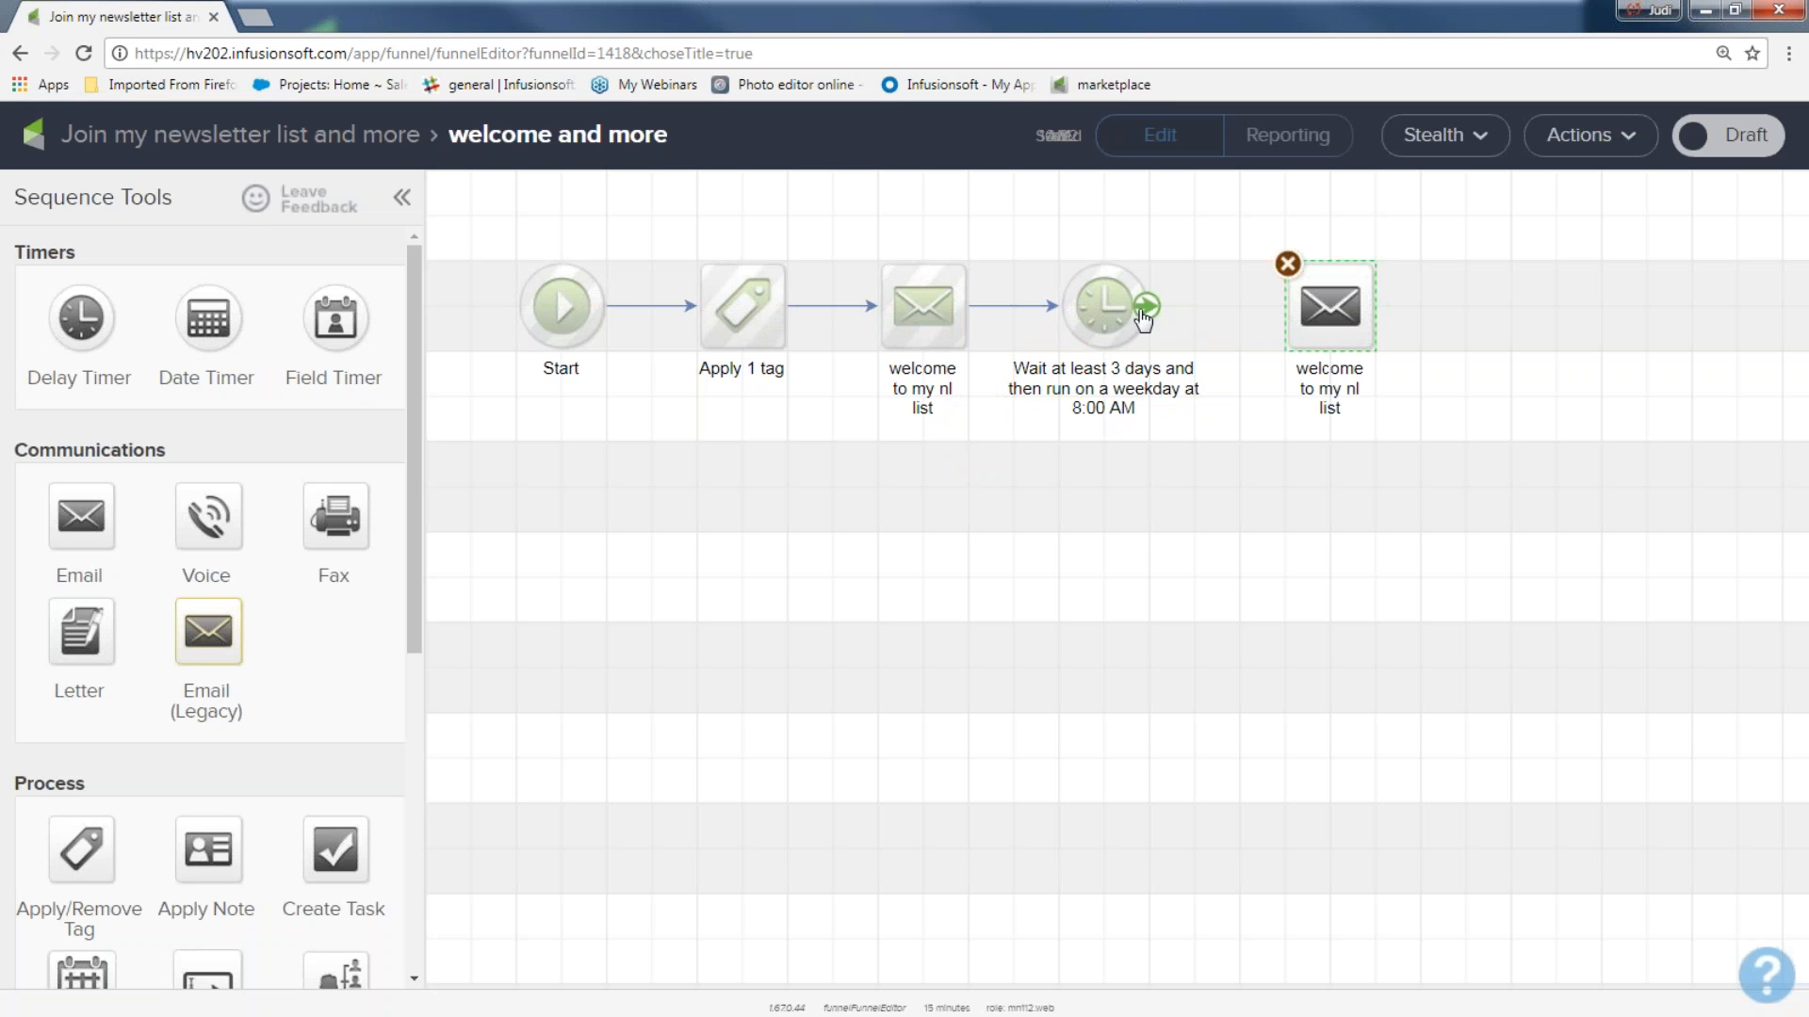
drag(1146, 316, 1329, 309)
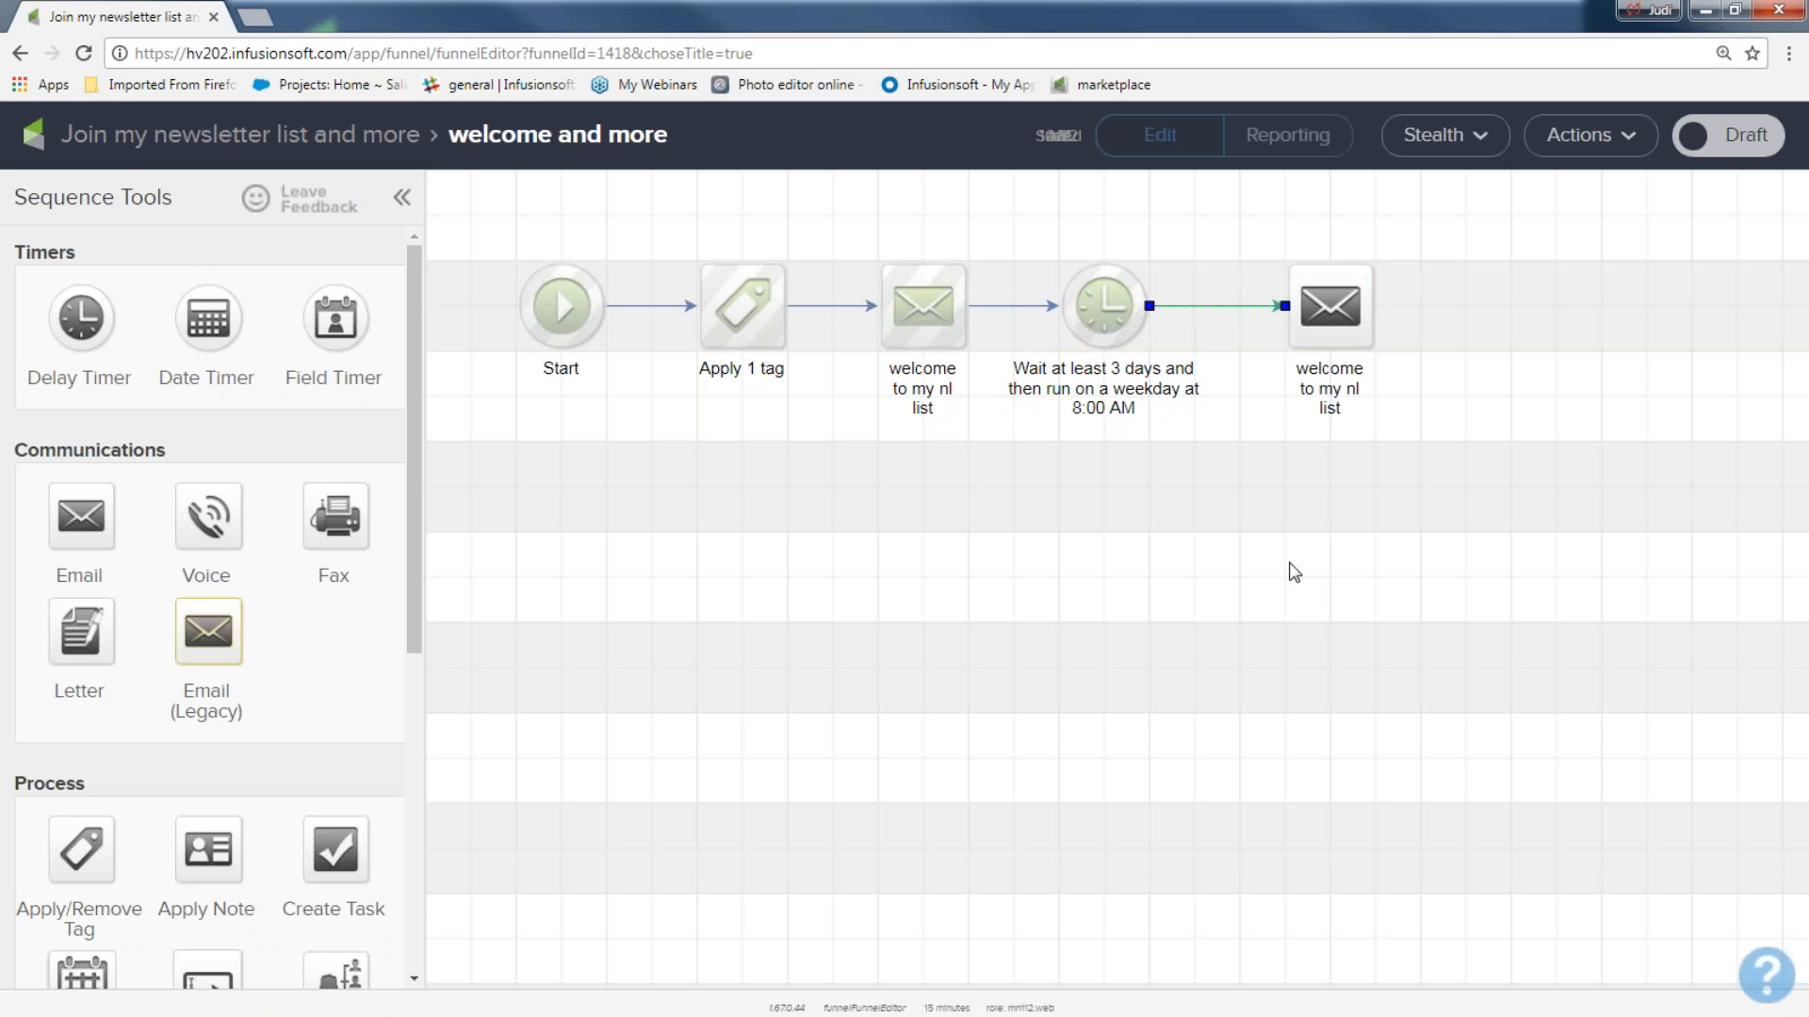
Rename the duplicated email after the 3-day timer as "email 2 with offer".
mouse_move(933, 311)
click(1342, 372)
click(1342, 372)
text(email 2 with offer)
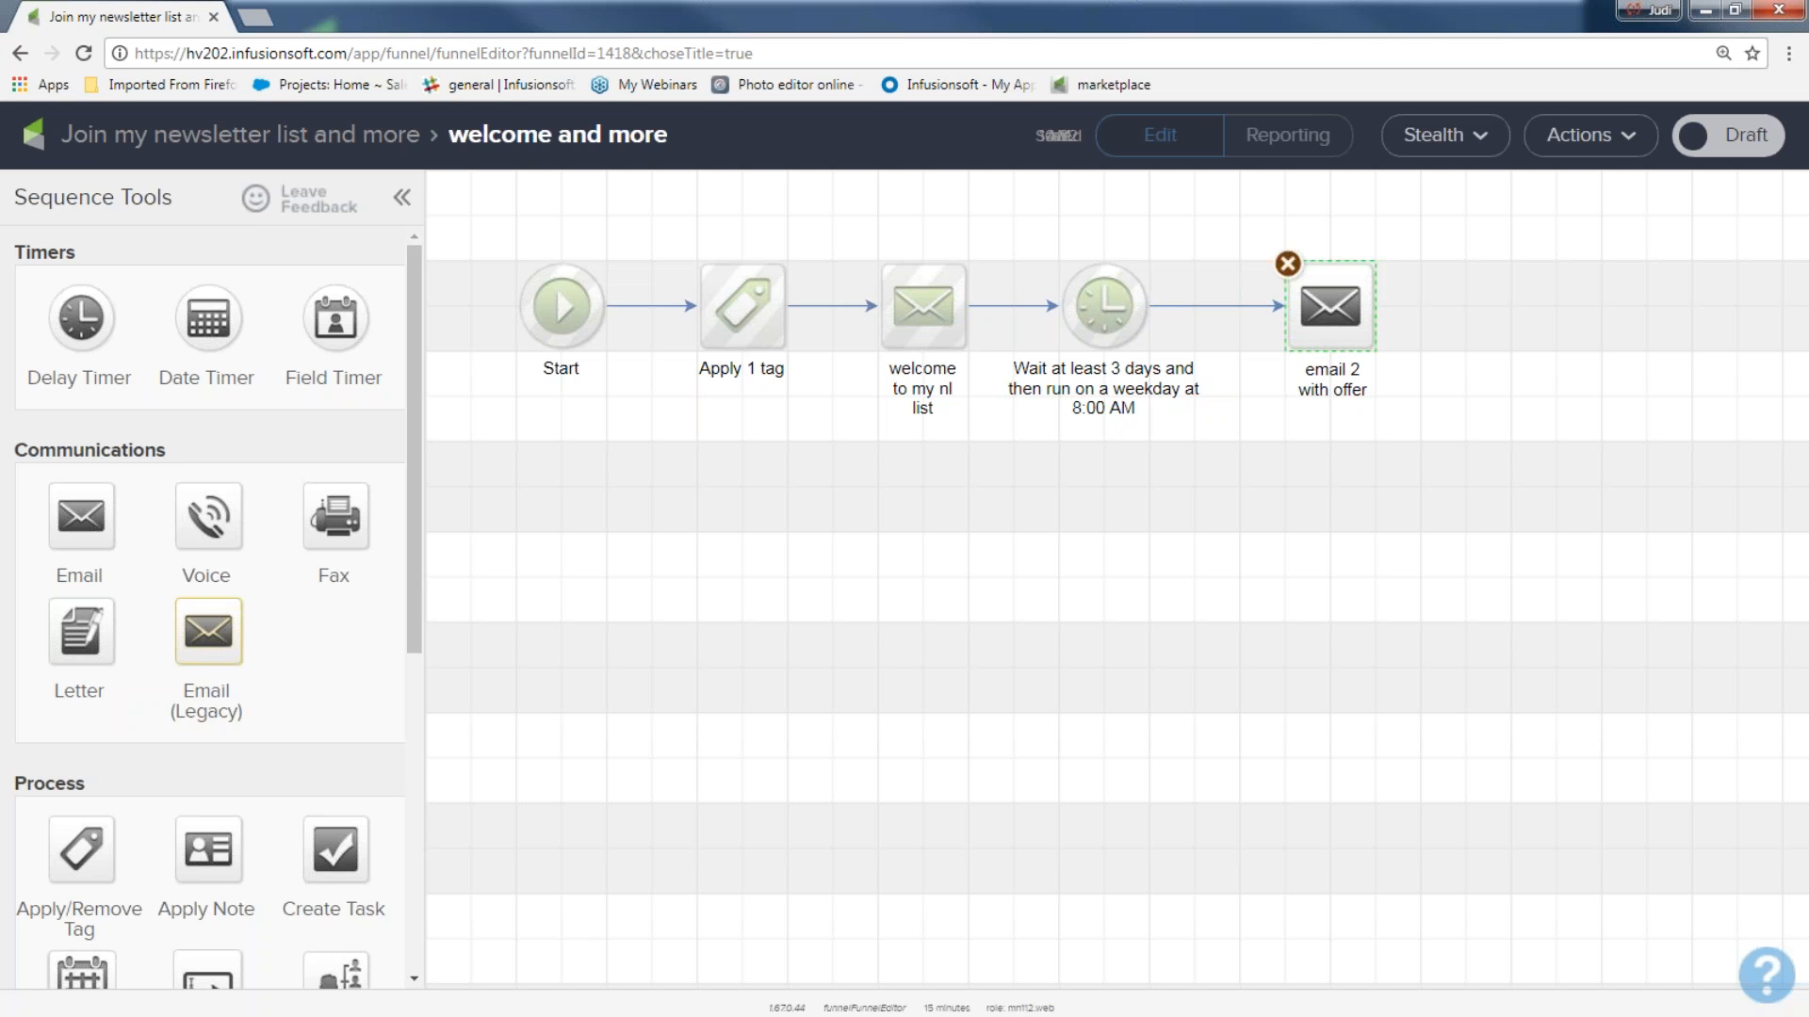
Open the "email 2 with offer" email, mark it Ready and return to the "welcome and more" sequence.
double_click(1330, 308)
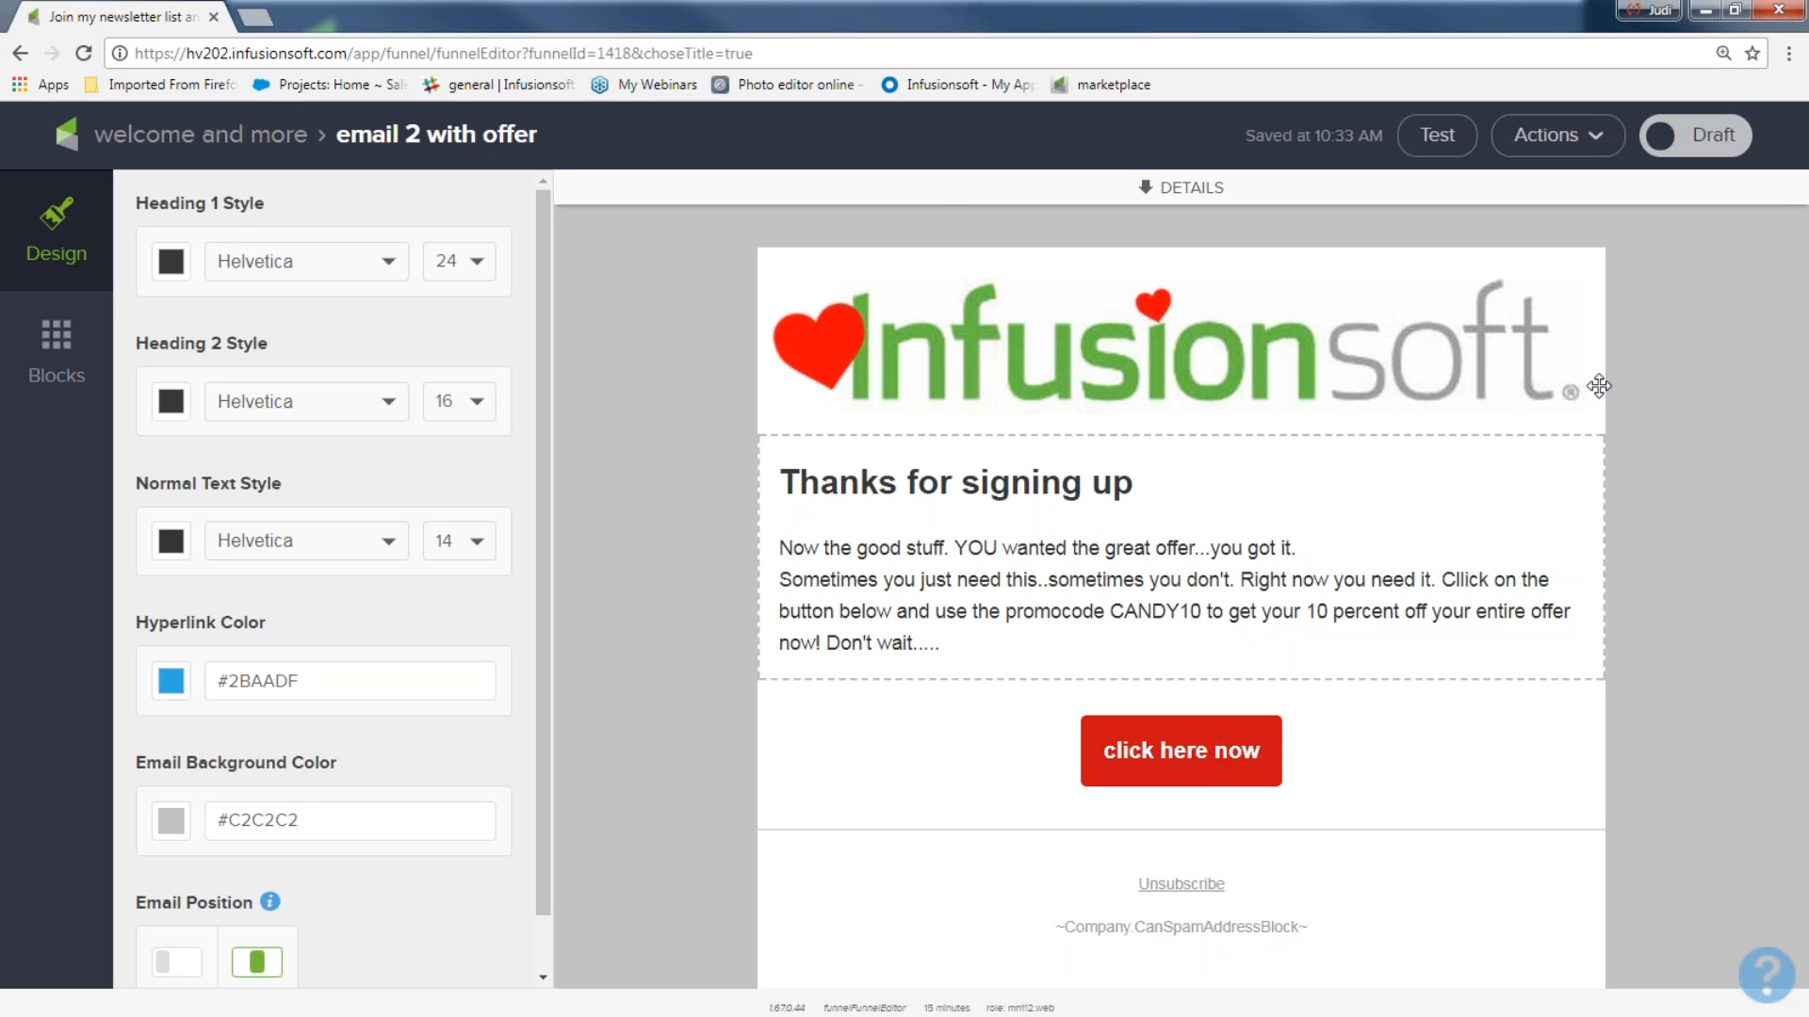
click(1710, 137)
click(1554, 135)
click(942, 191)
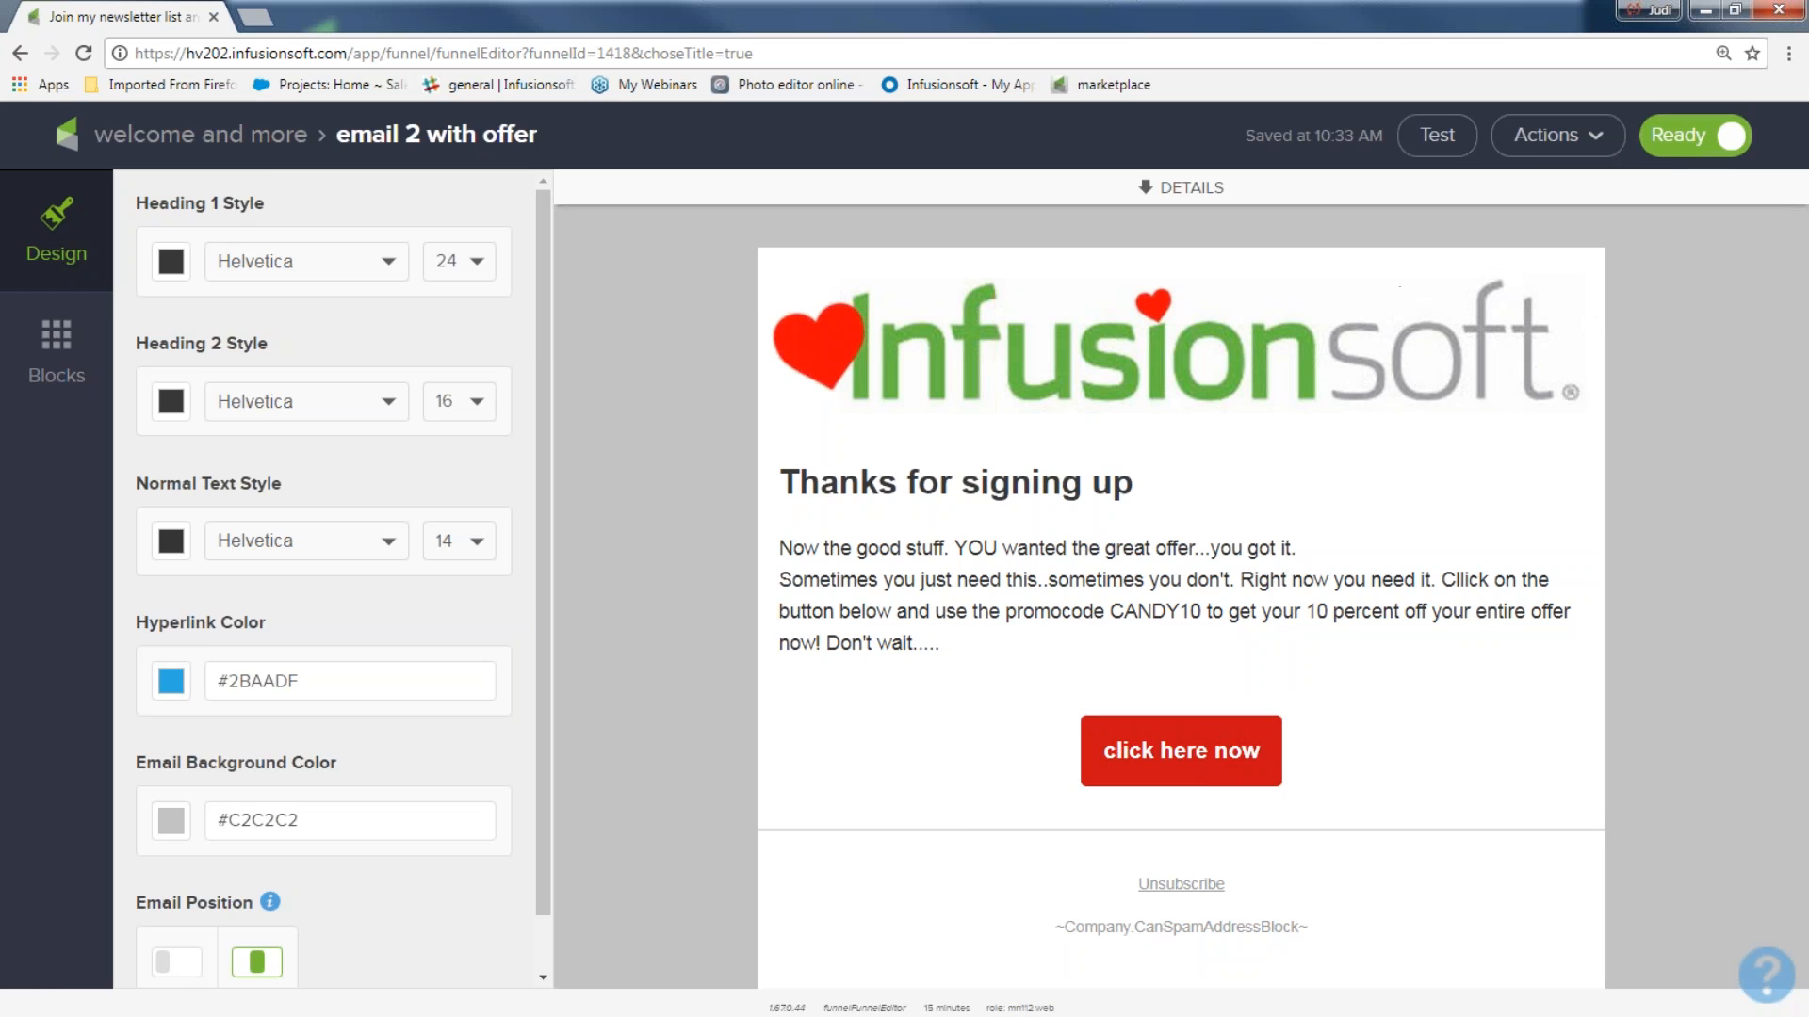
click(252, 139)
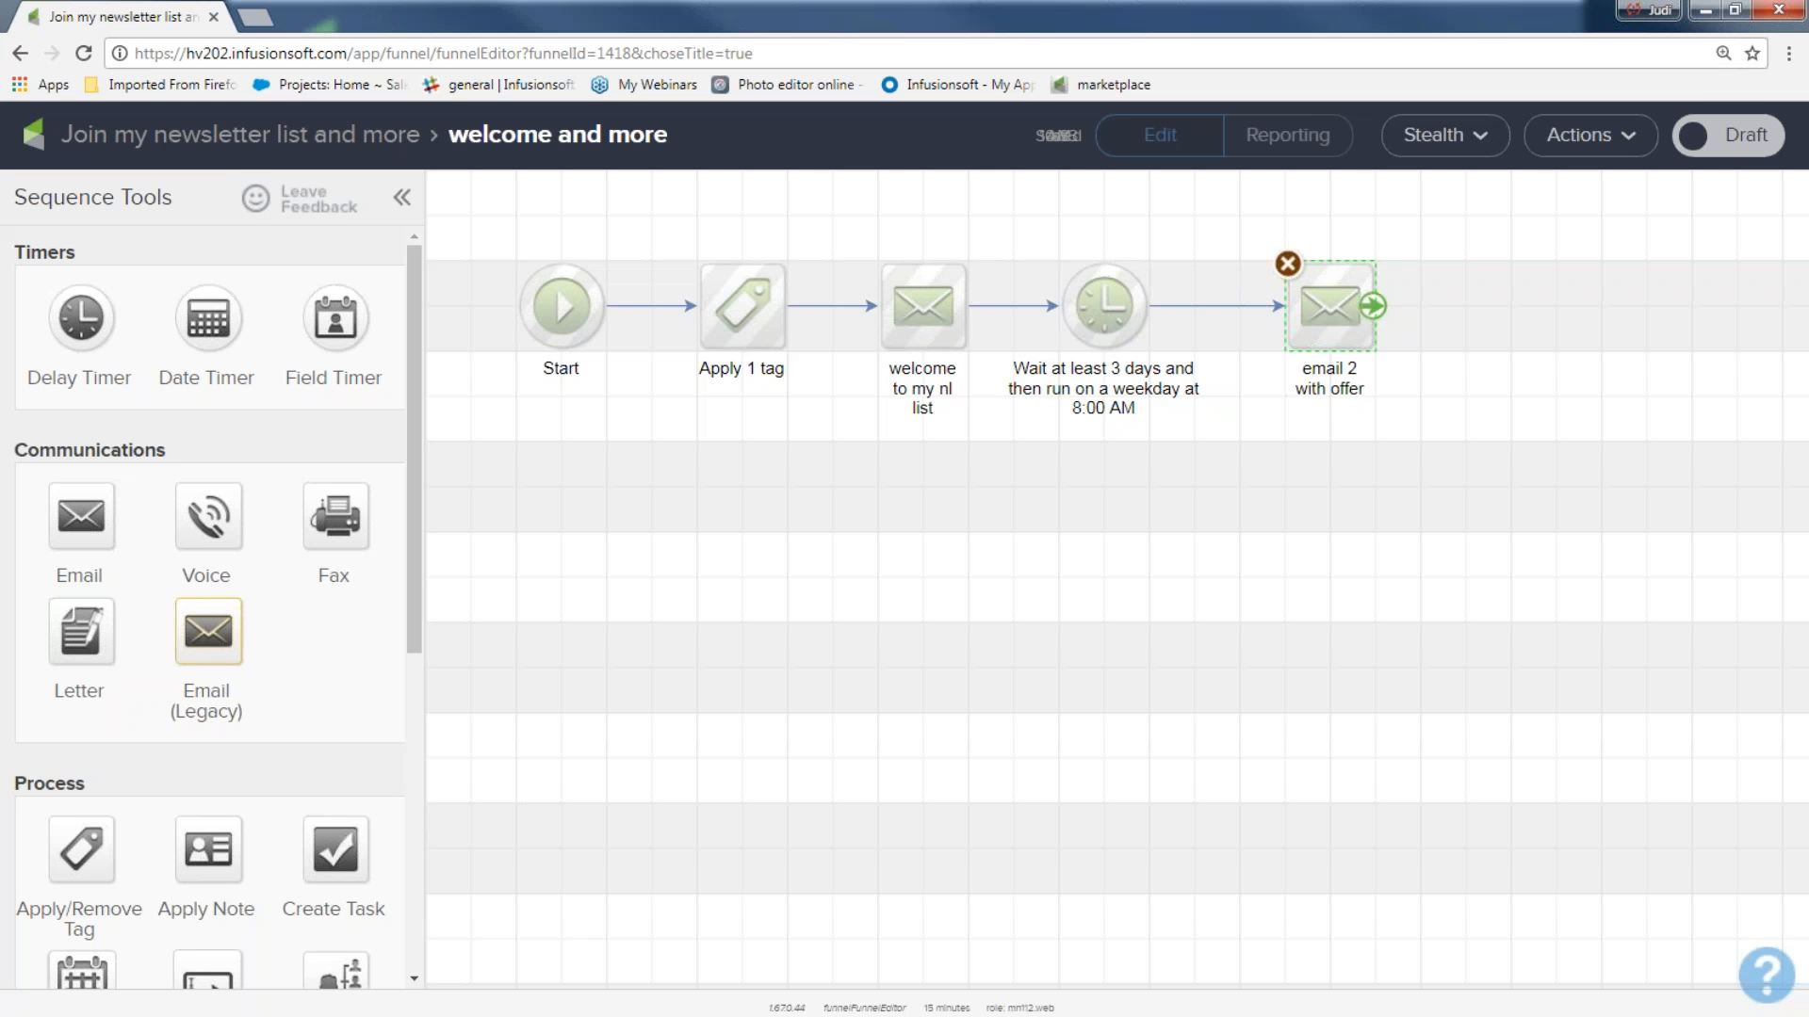
Add a Delay Timer directly after "email 2 with offer" and set it to wait at least 4 days.
drag(86, 316, 1552, 316)
double_click(1552, 317)
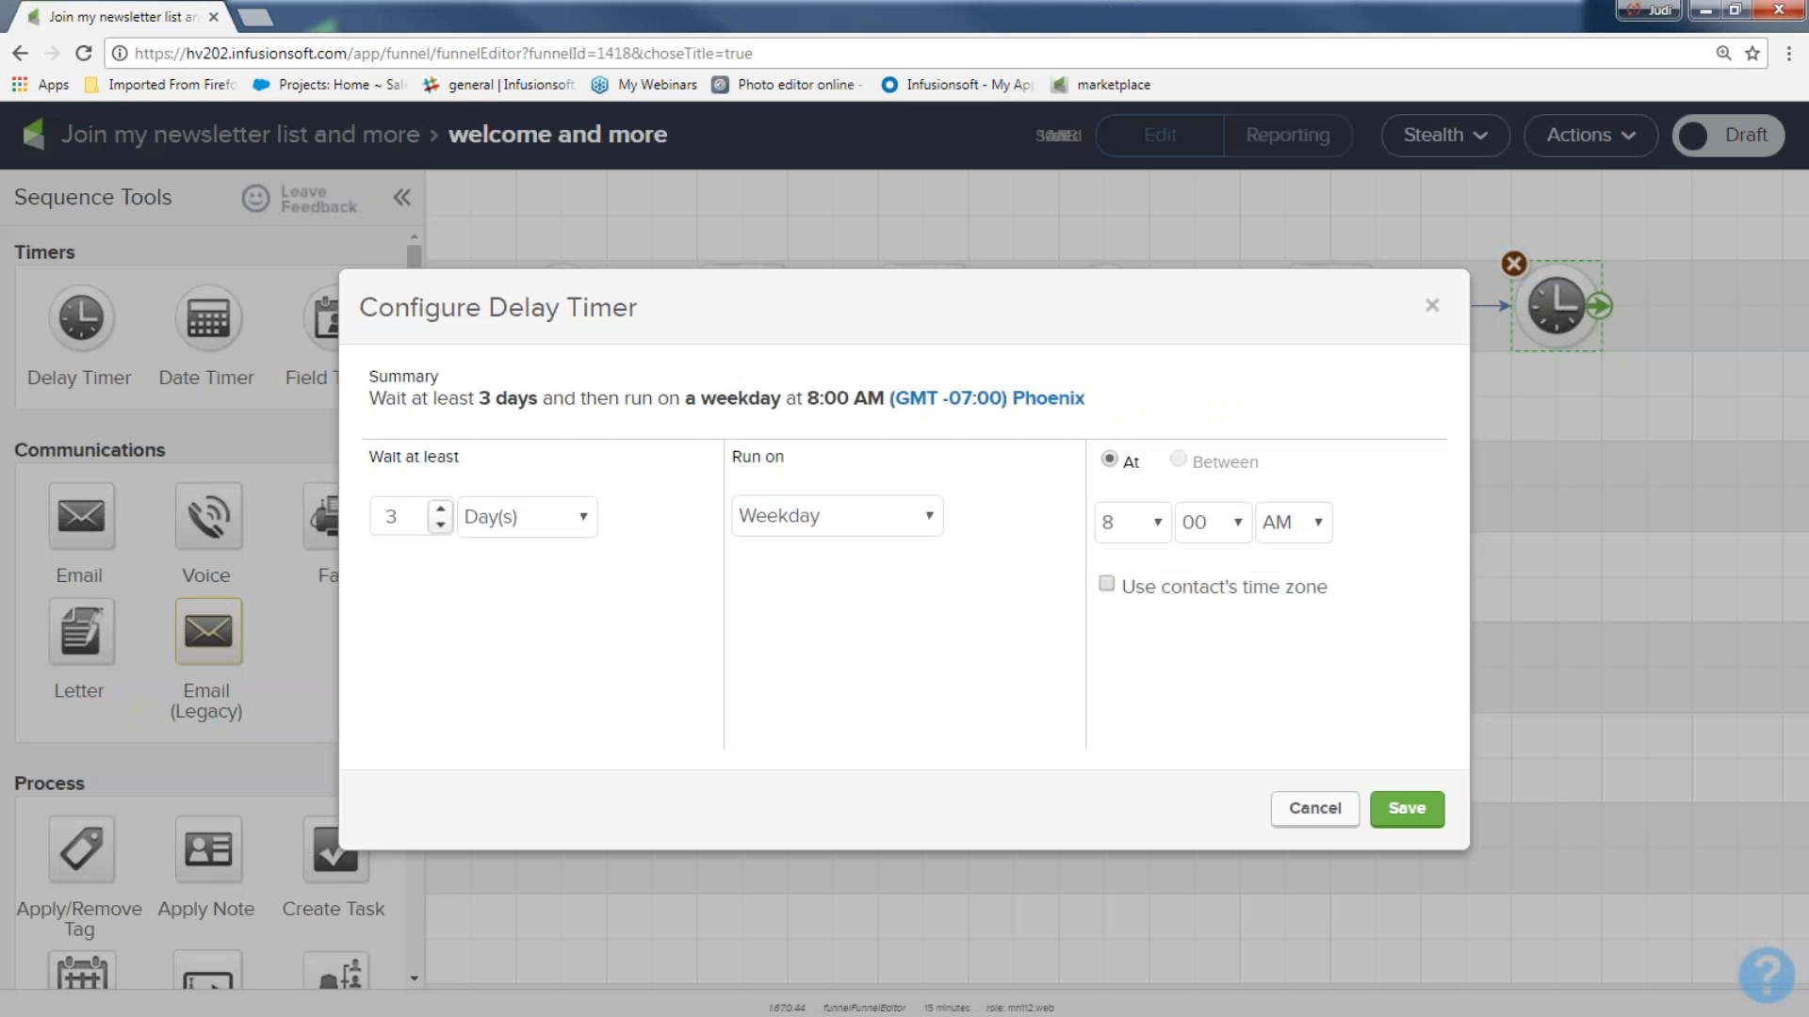
click(440, 508)
click(1396, 810)
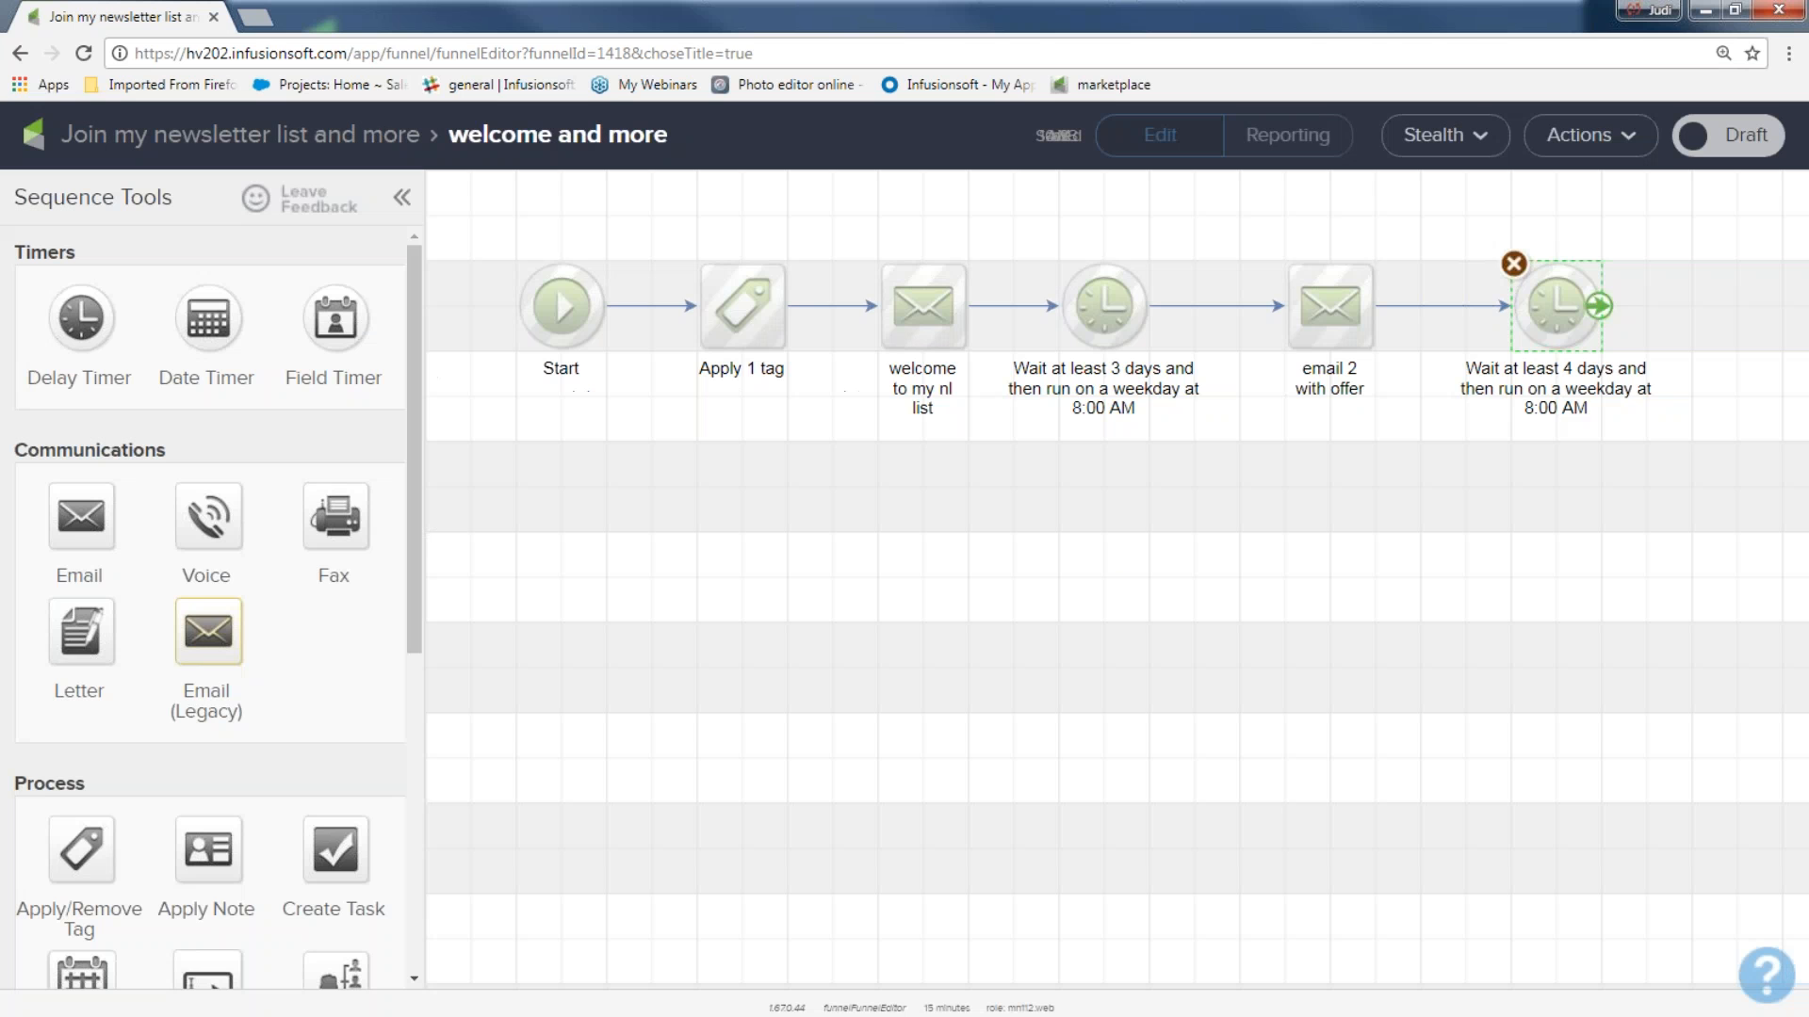
Duplicate "email 2 with offer", place the copy below the 4-day timer and connect the timer to it.
right_click(1349, 320)
click(1384, 350)
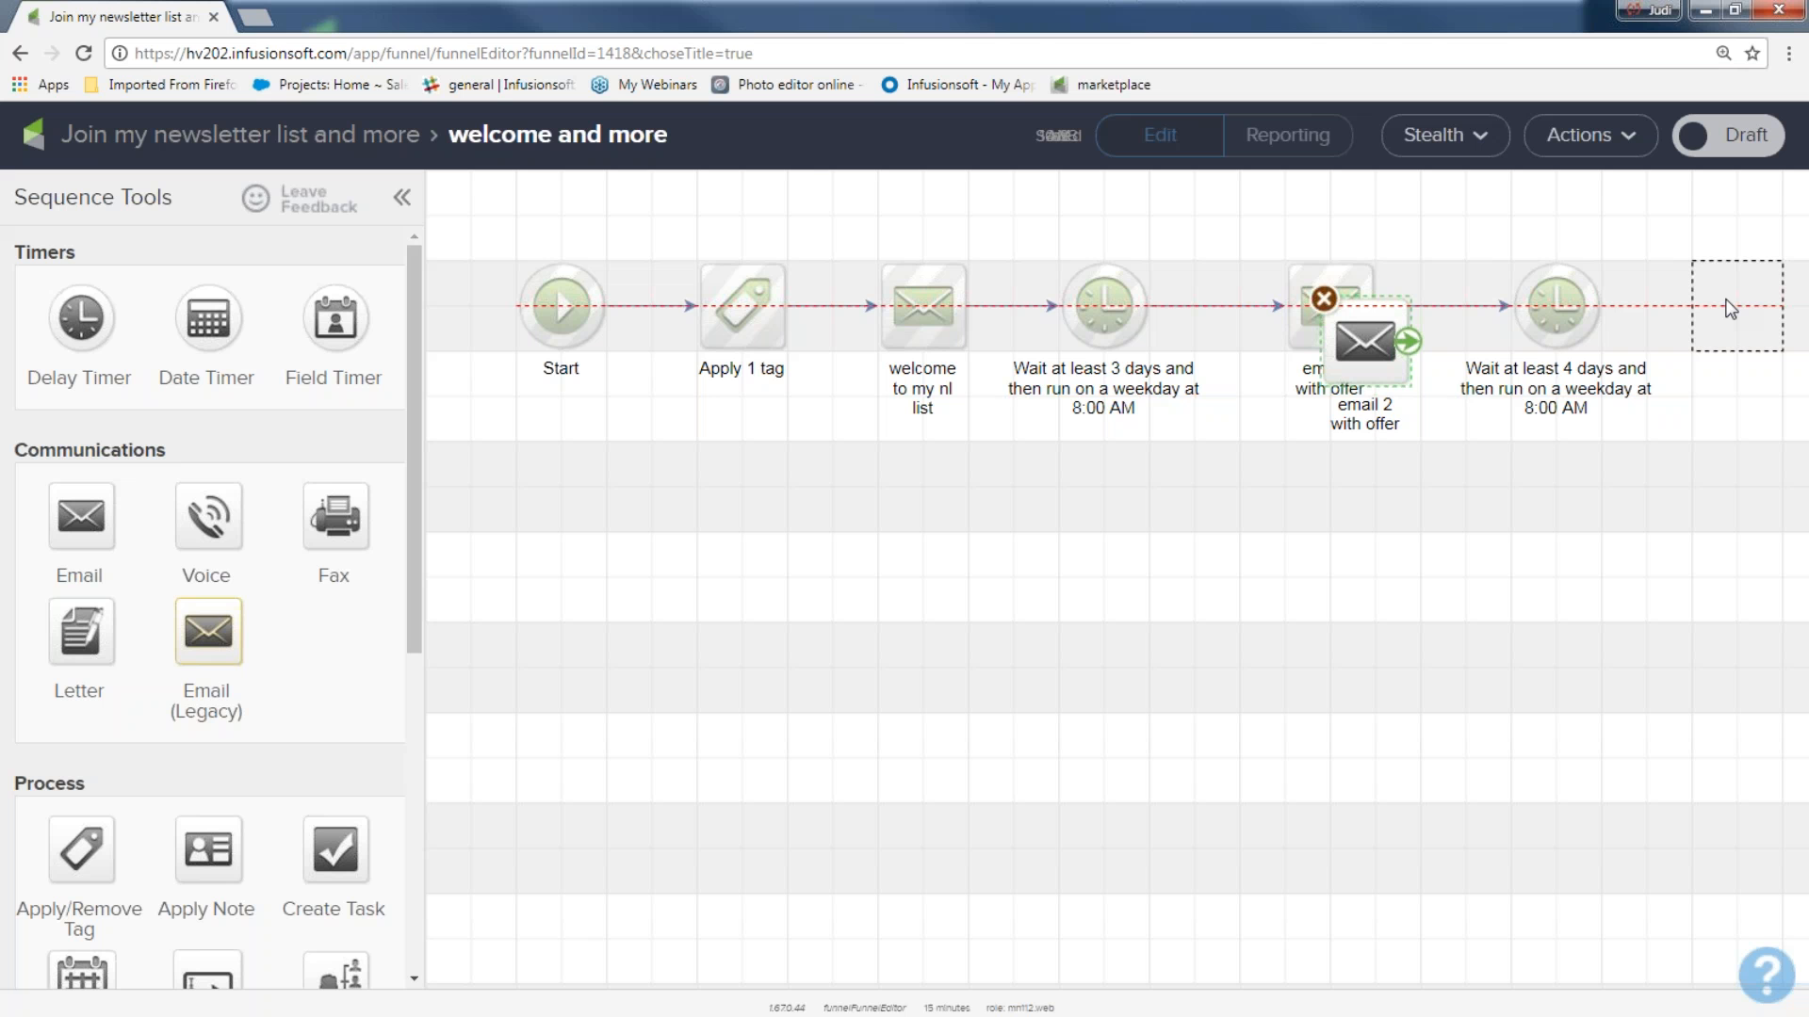
click(1559, 497)
mouse_move(1602, 309)
drag(1602, 309, 1576, 509)
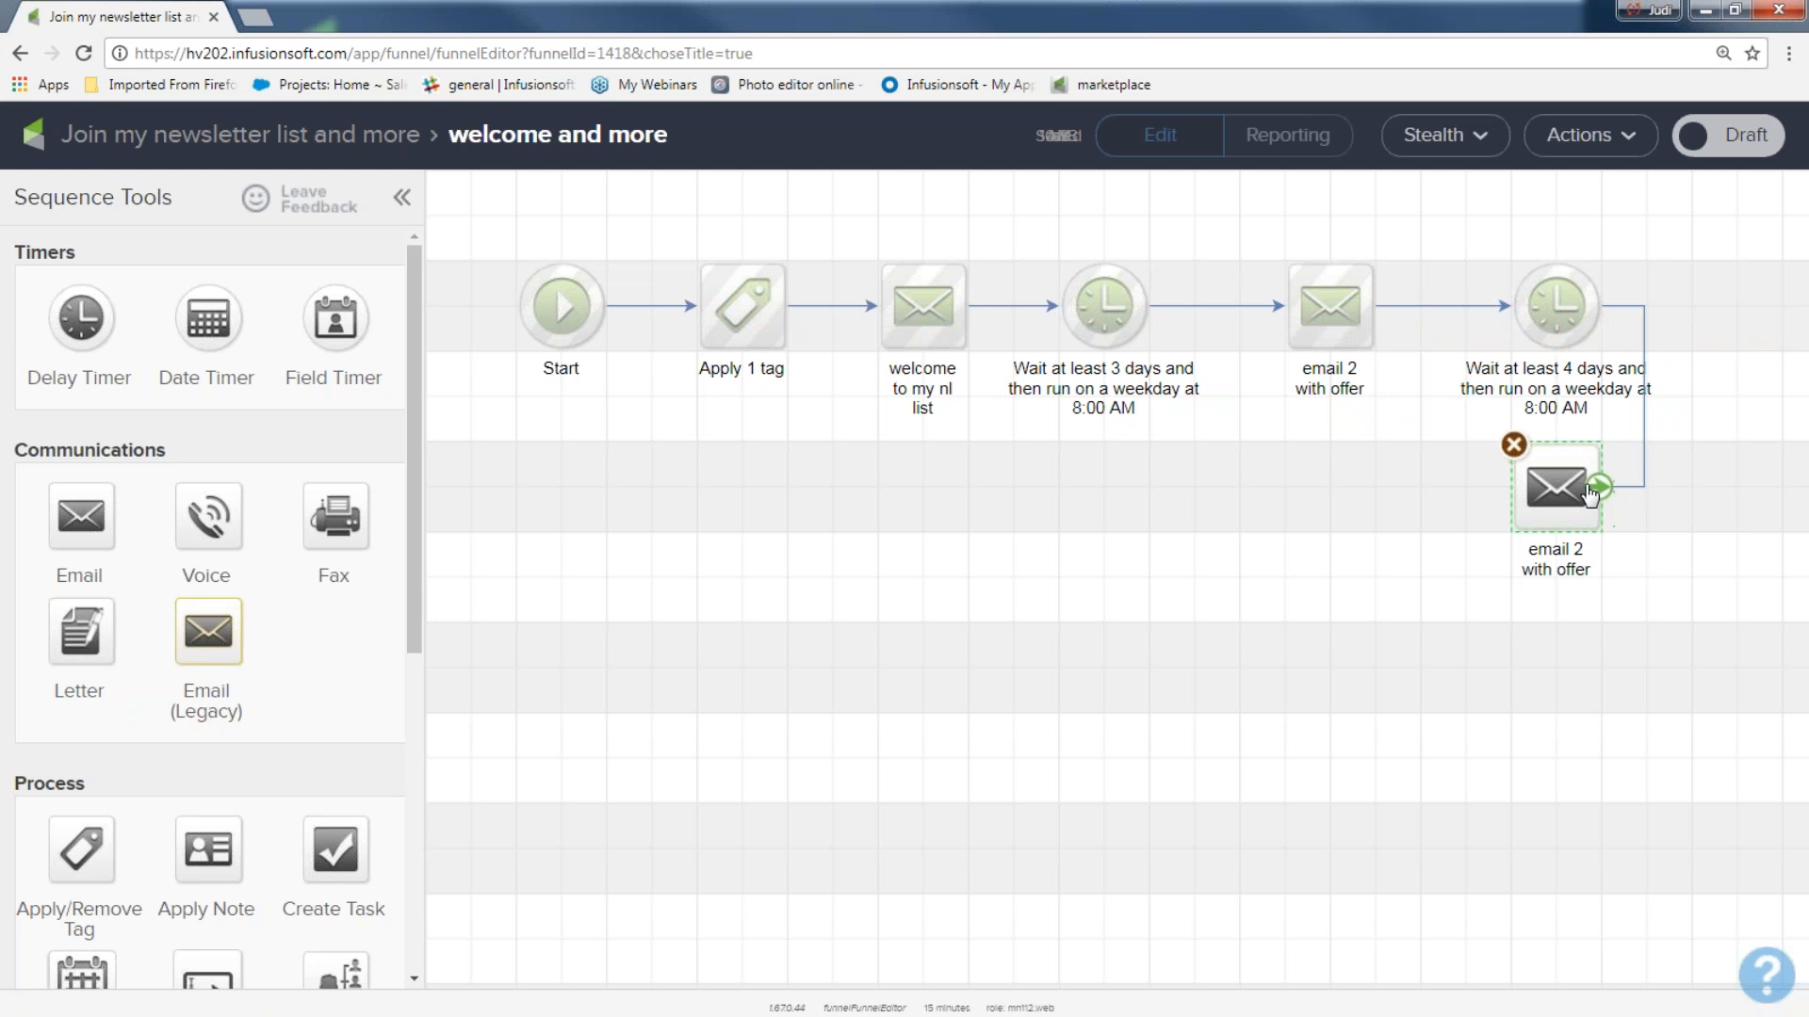
Rename the duplicated email below the 4-day timer as "email 3 2nd offer", with "2nd offer" on its own line.
click(1574, 564)
text(email 2)
key(BackSpace)
text(3)
key(Return)
text(2nd offer)
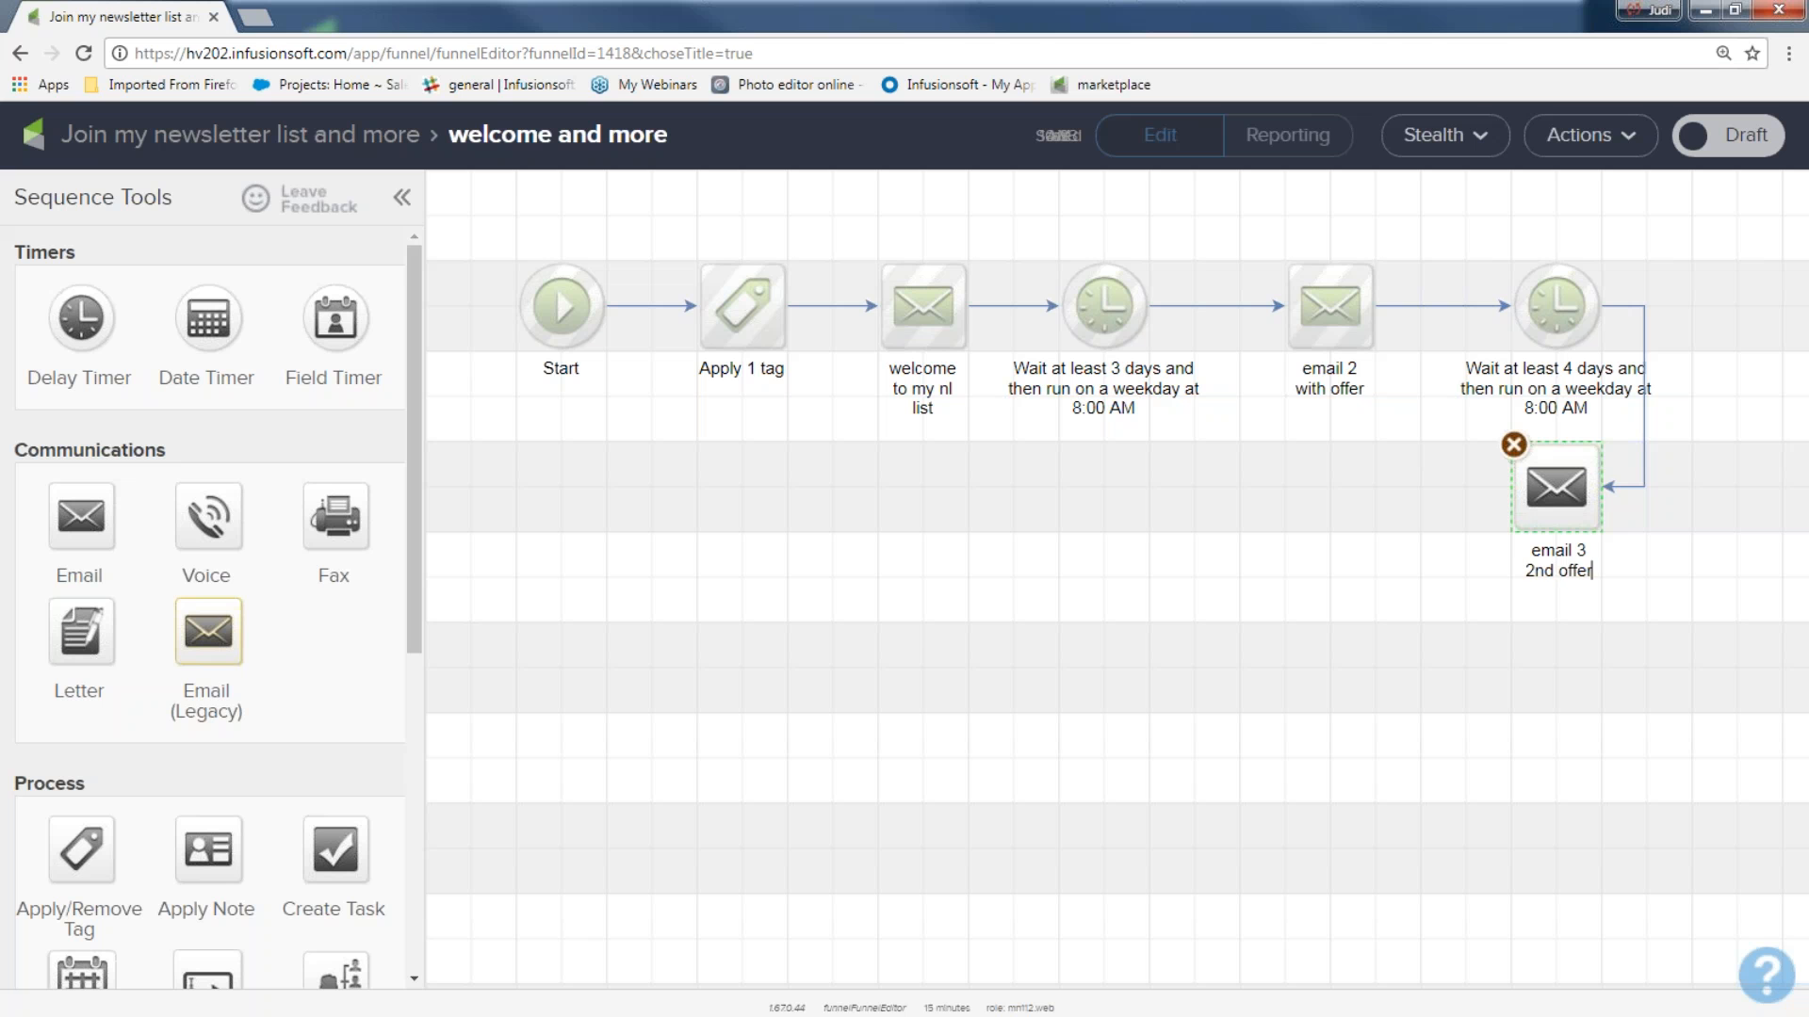
Change the heading of "email 3 2nd offer" to "Gotta get it now!!", mark the email Ready and return to the sequence.
double_click(1557, 488)
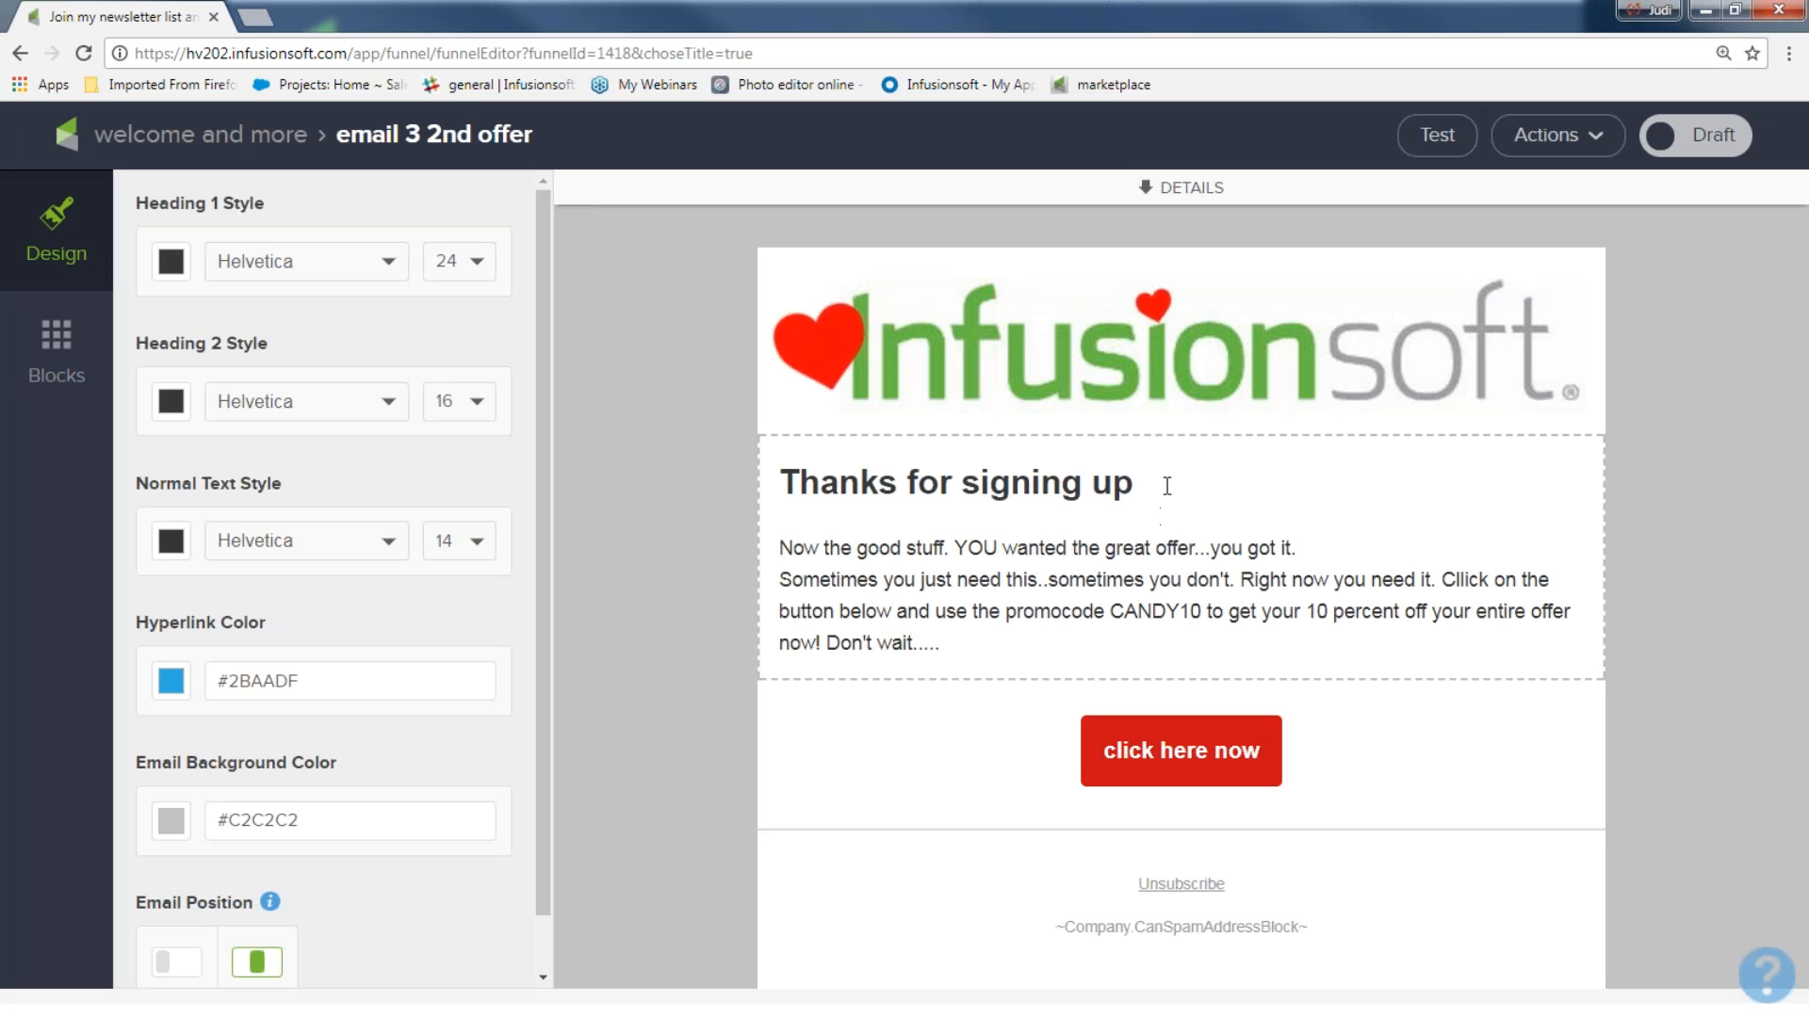
drag(1167, 486, 779, 484)
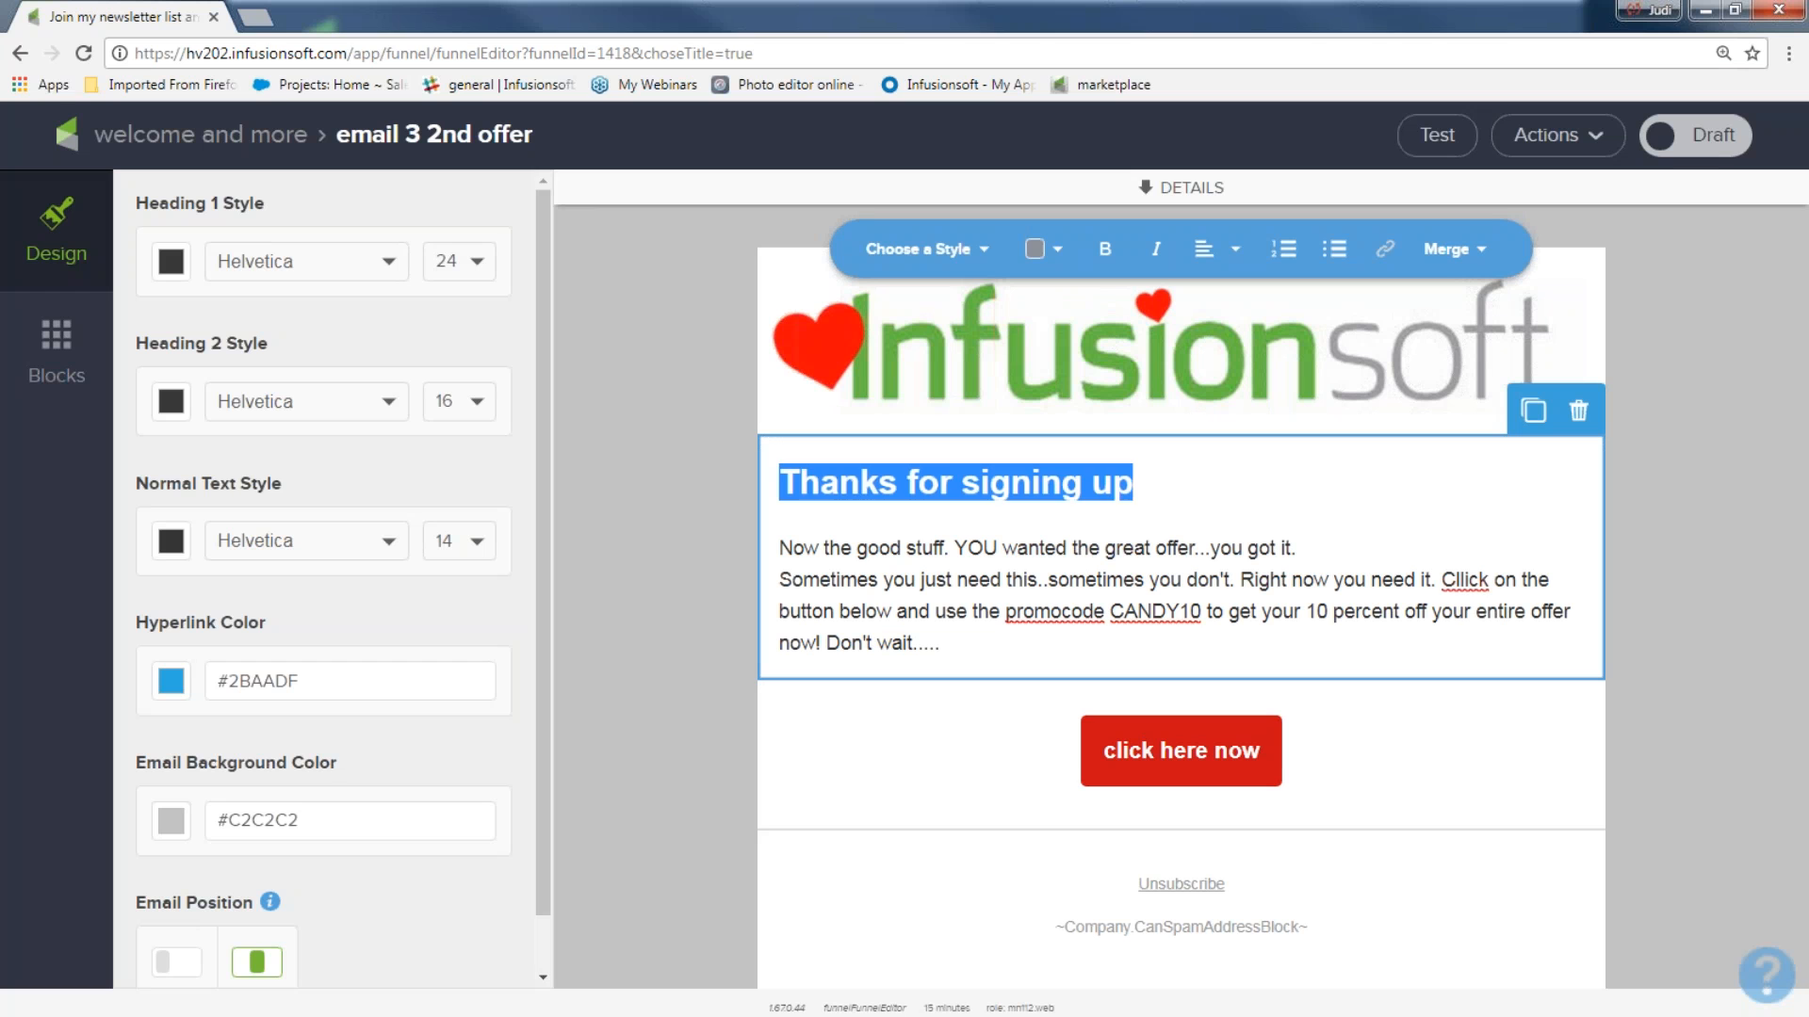
text(Gotta get it now)
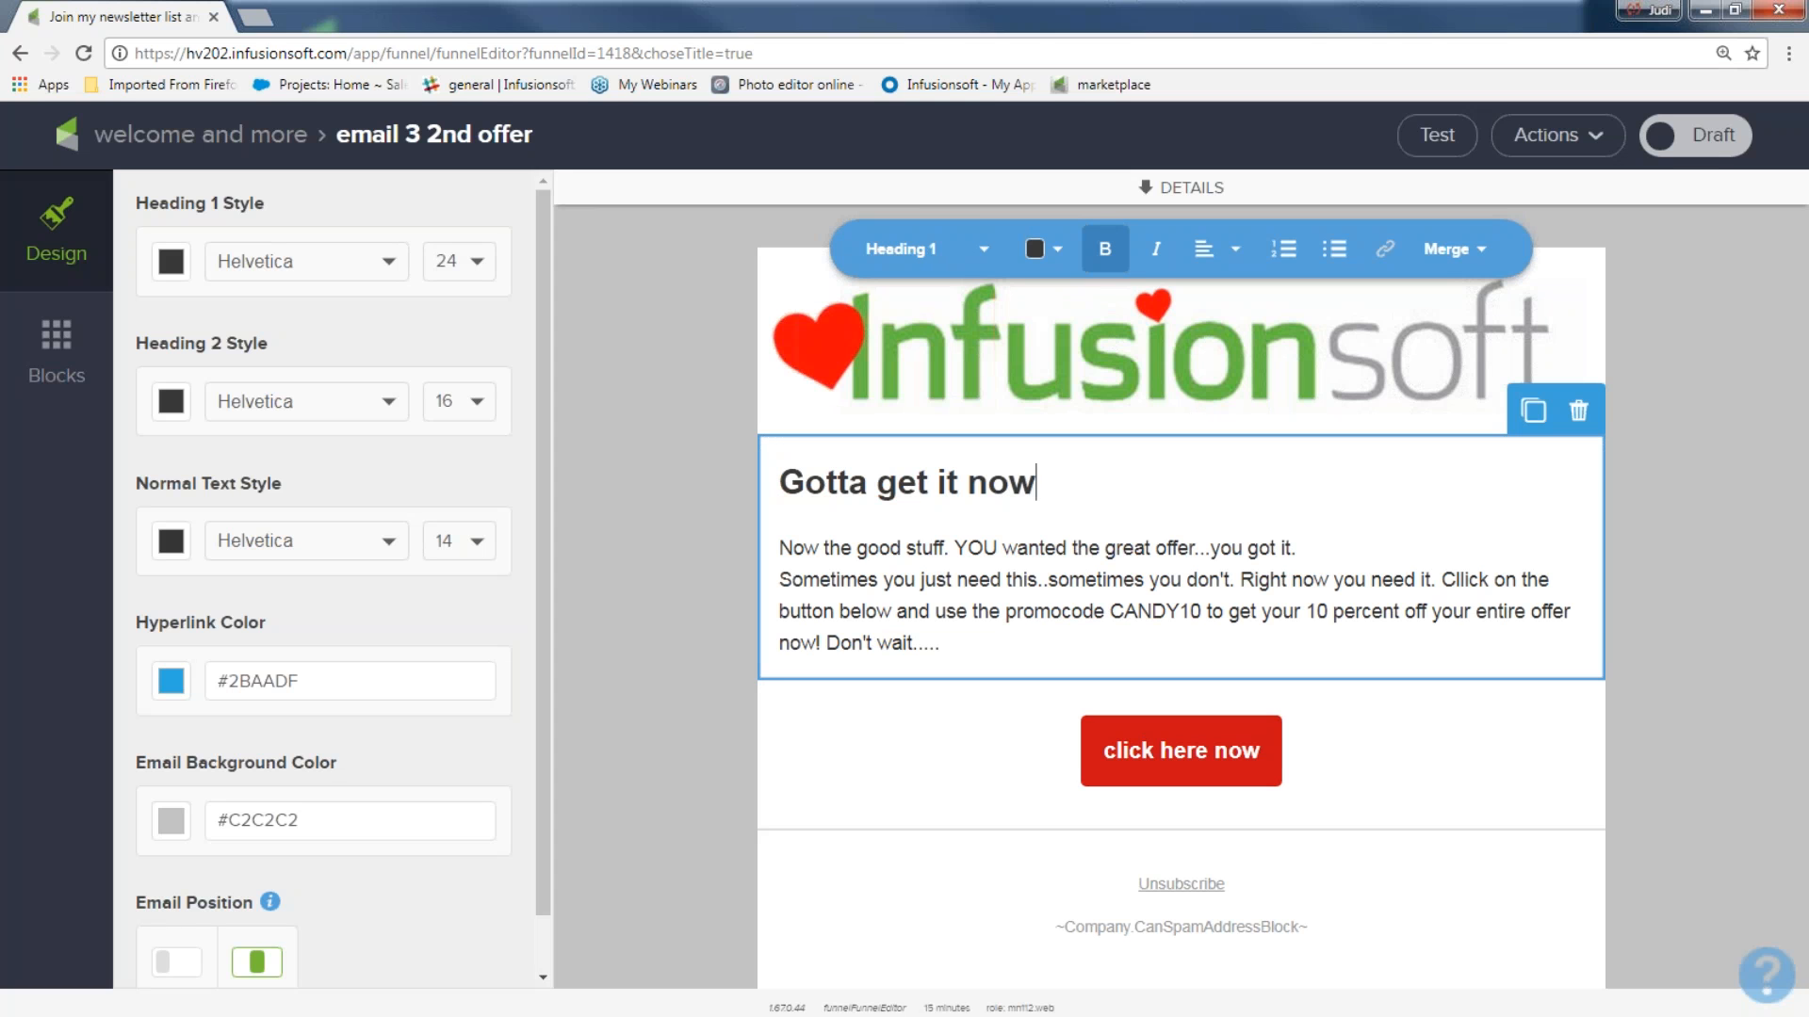
text(!!)
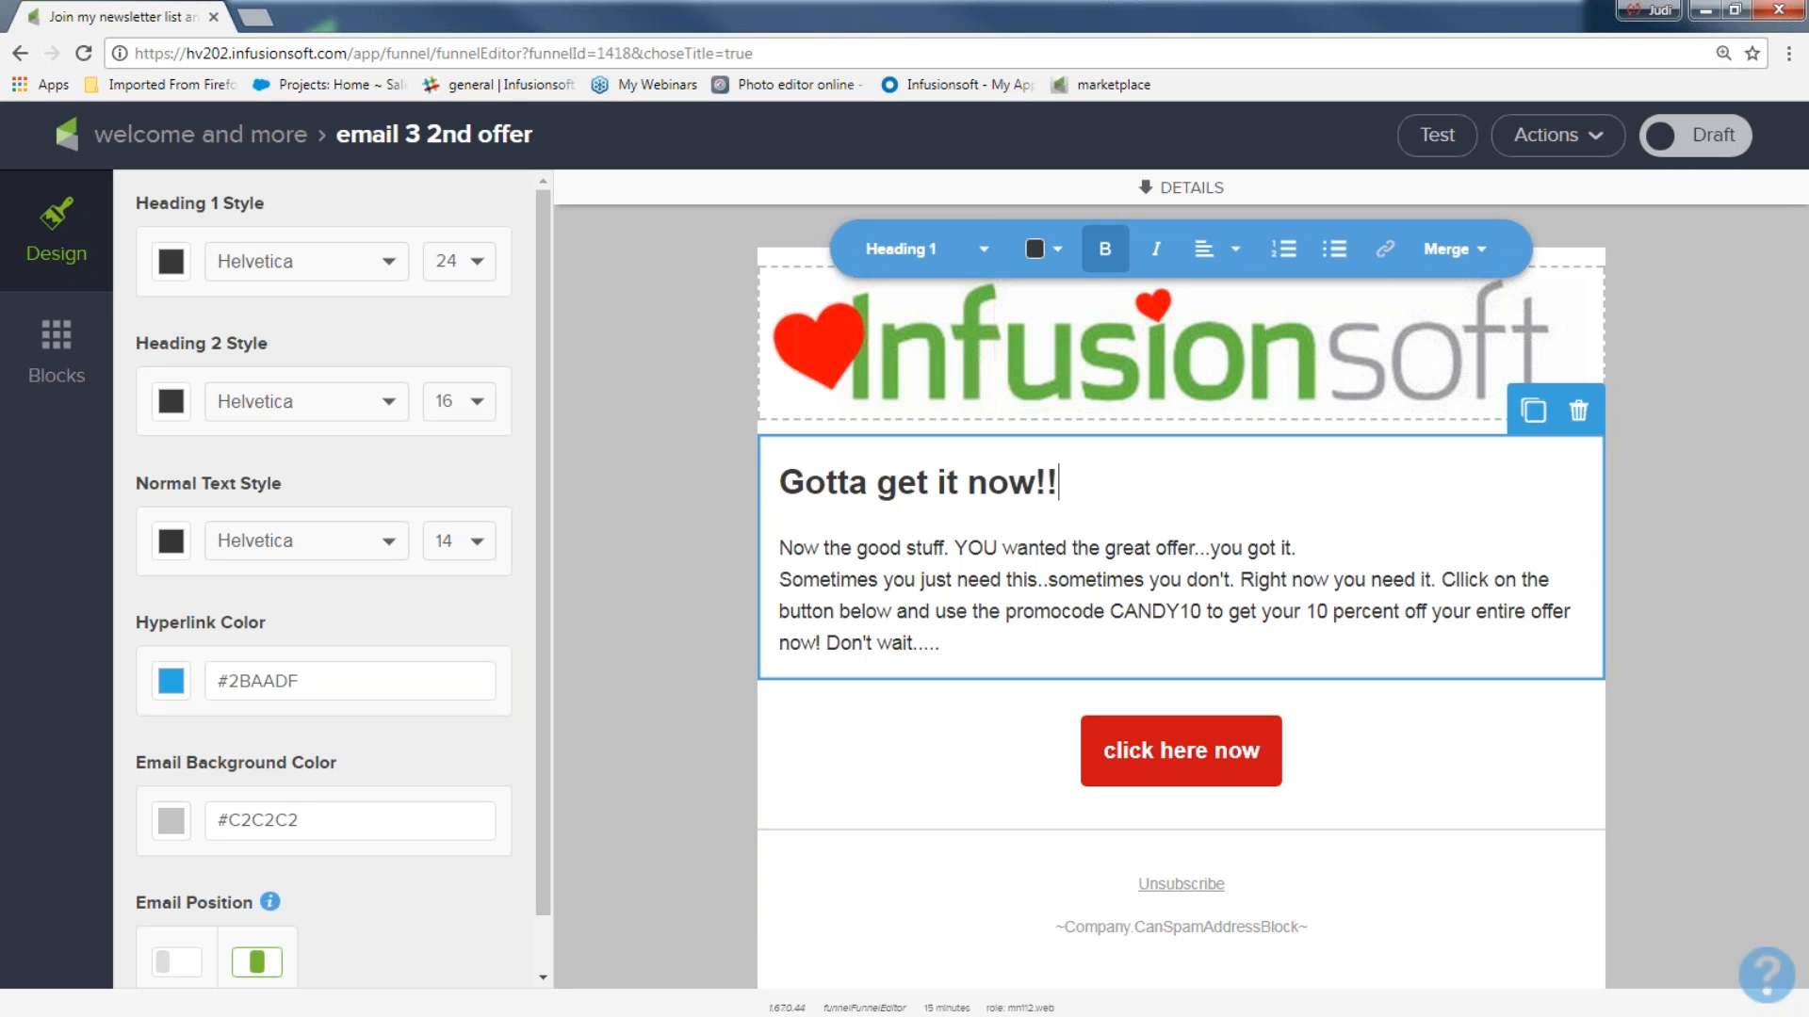
click(1692, 143)
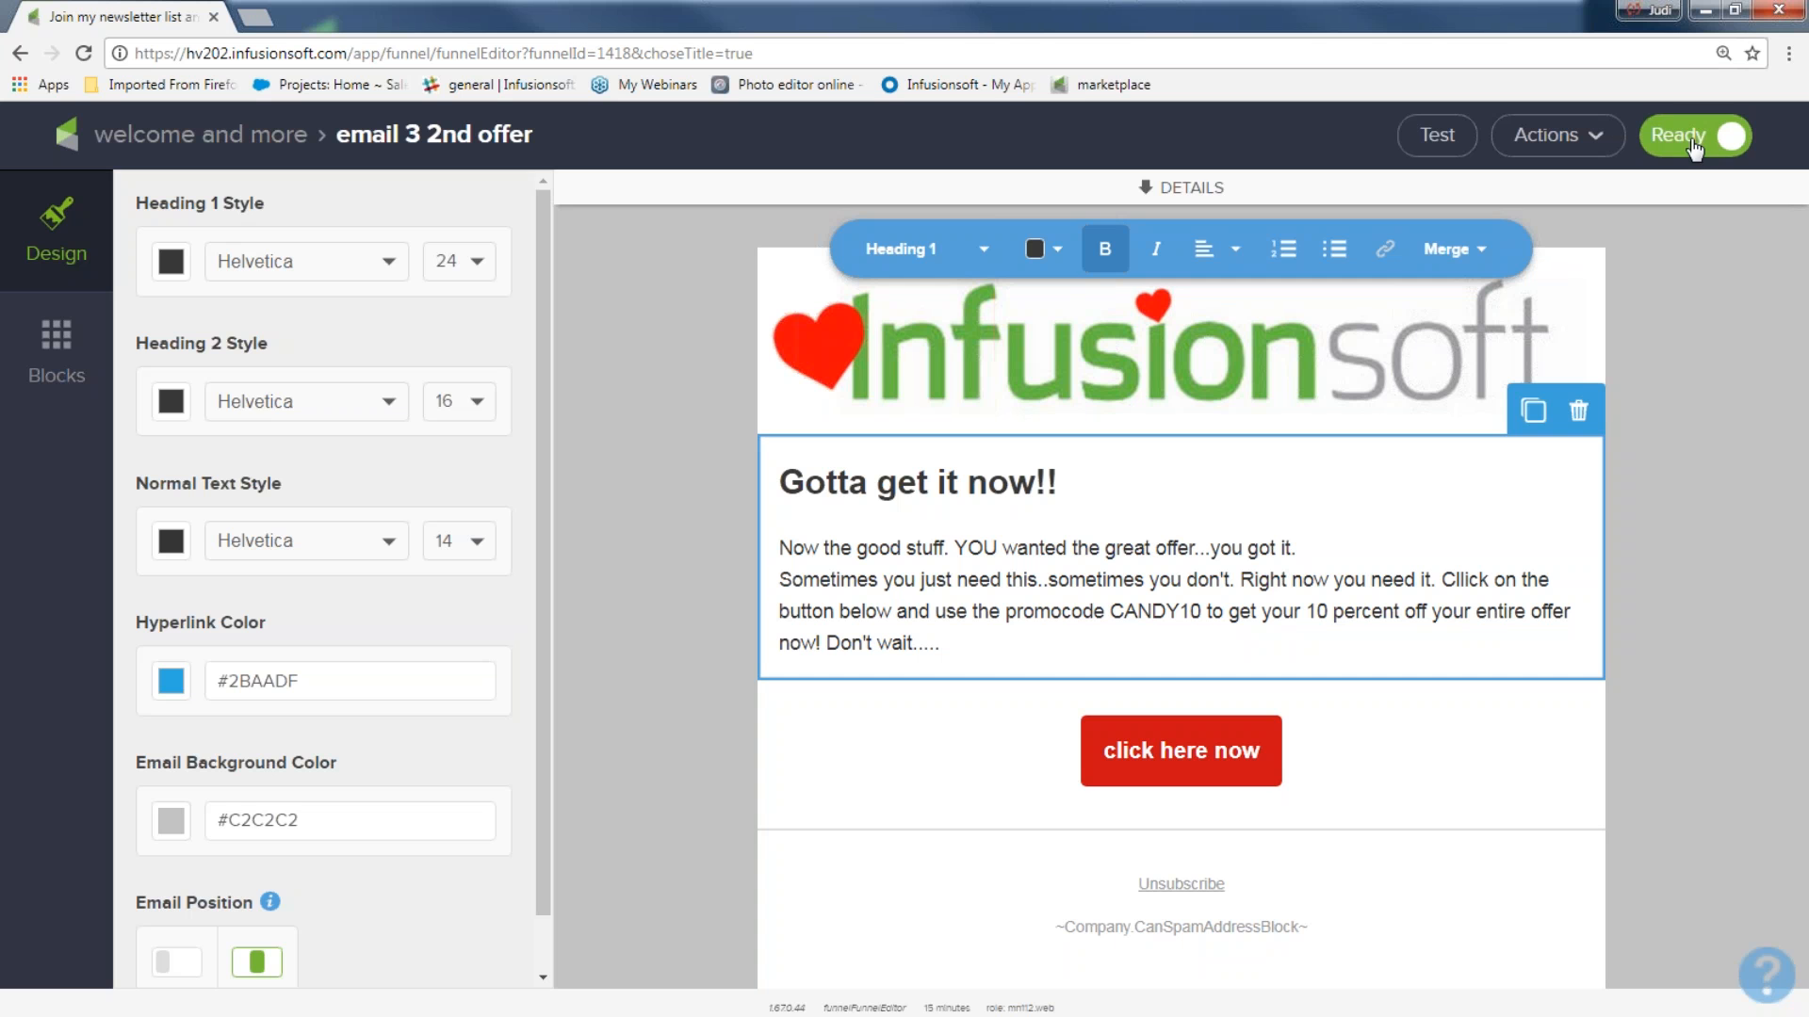
click(262, 141)
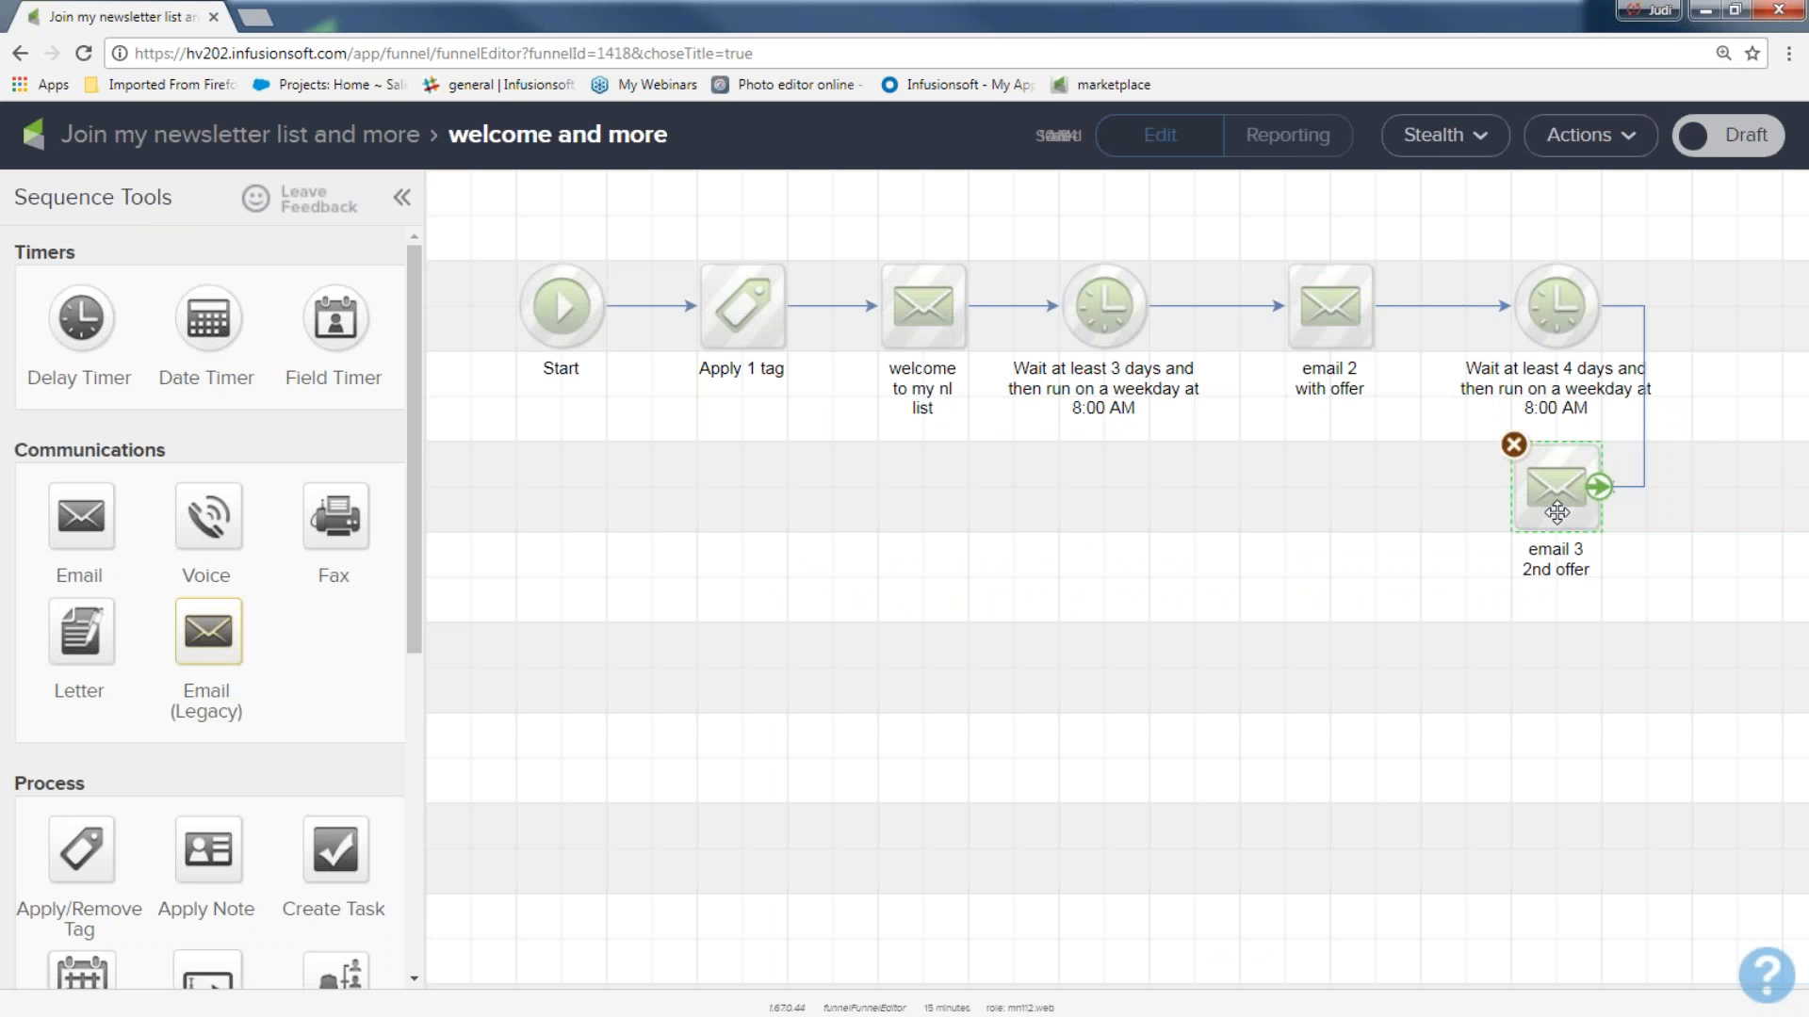
Add a Delay Timer directly after "email 3 2nd offer" and set it to wait at least 1 week.
drag(81, 317, 1269, 476)
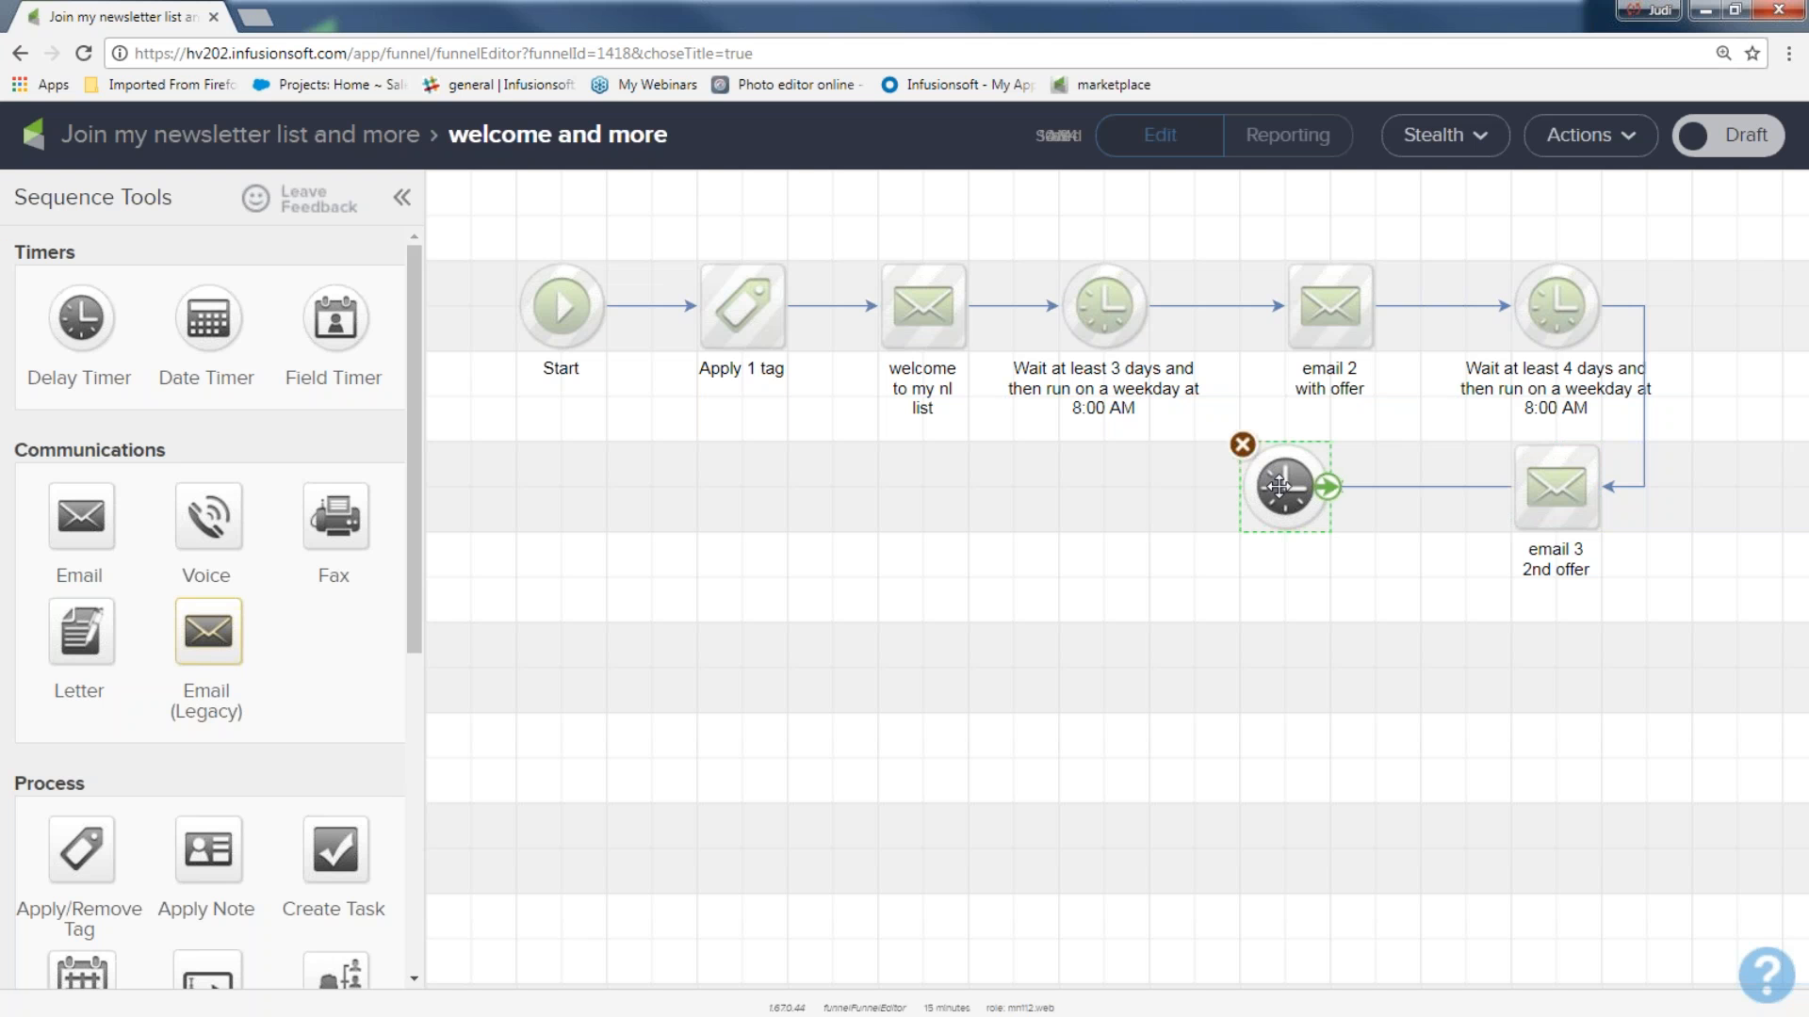
double_click(1278, 486)
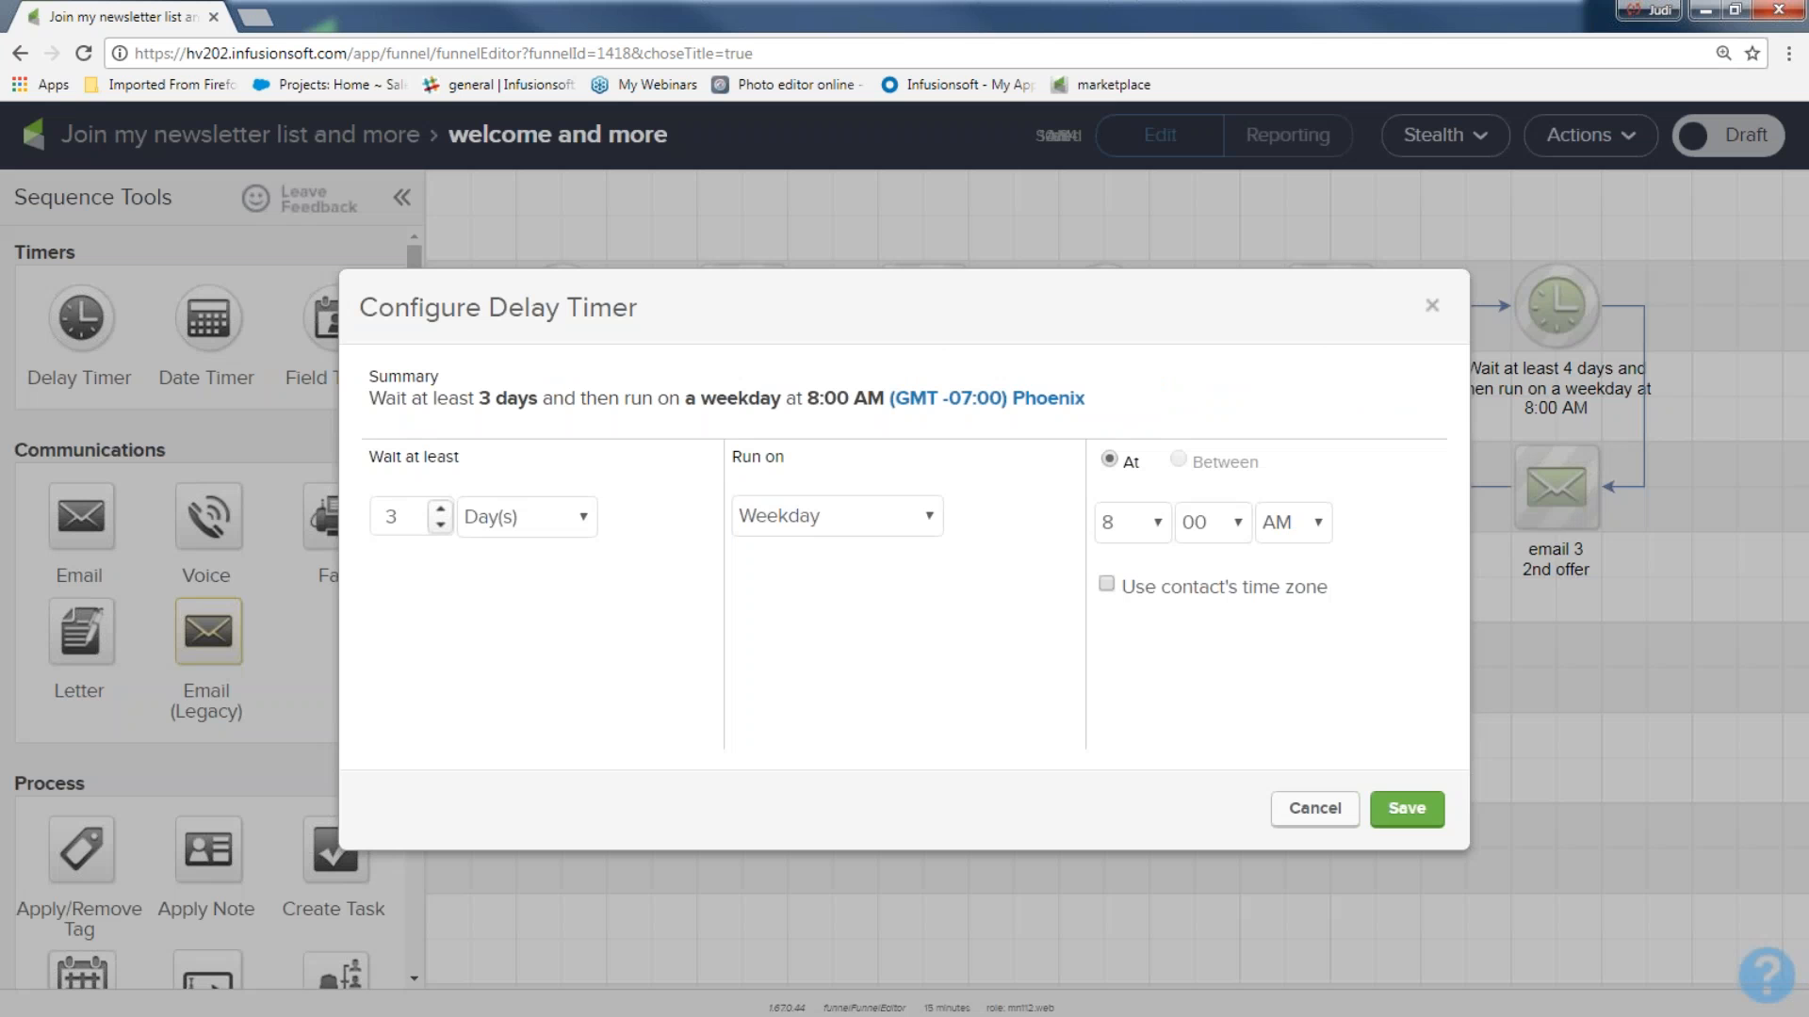
click(578, 524)
click(529, 627)
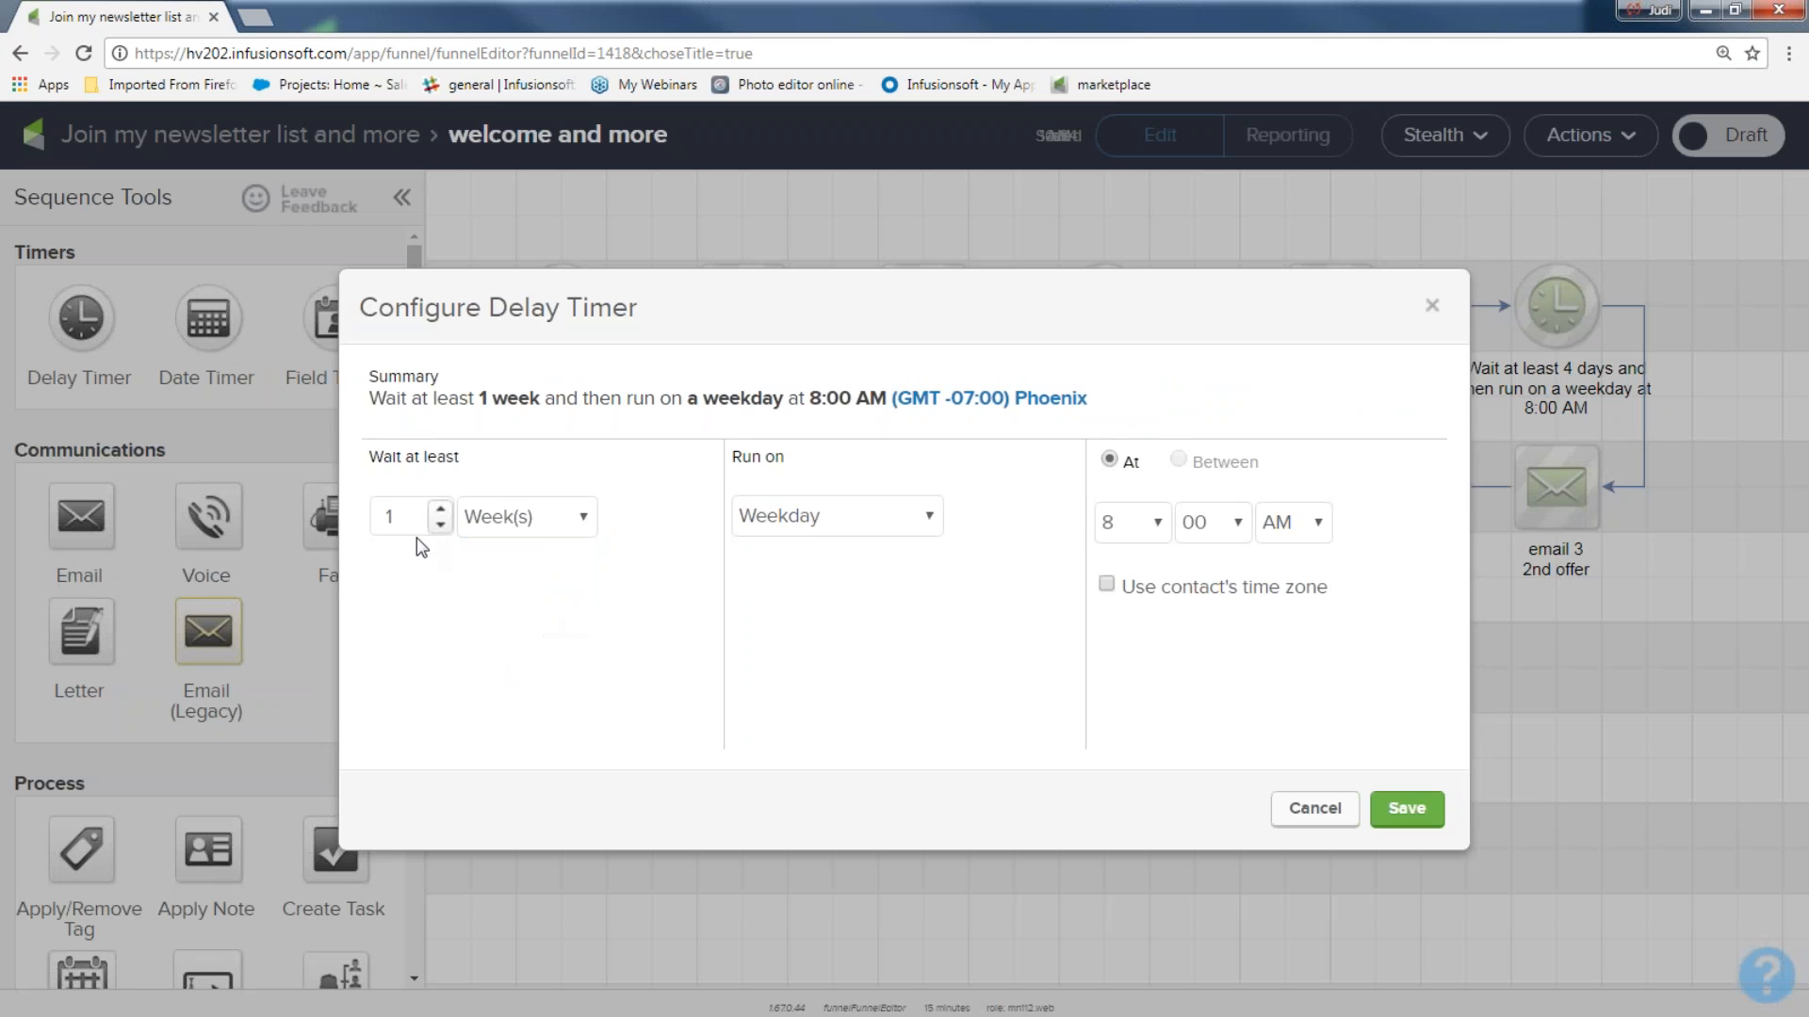
click(1407, 809)
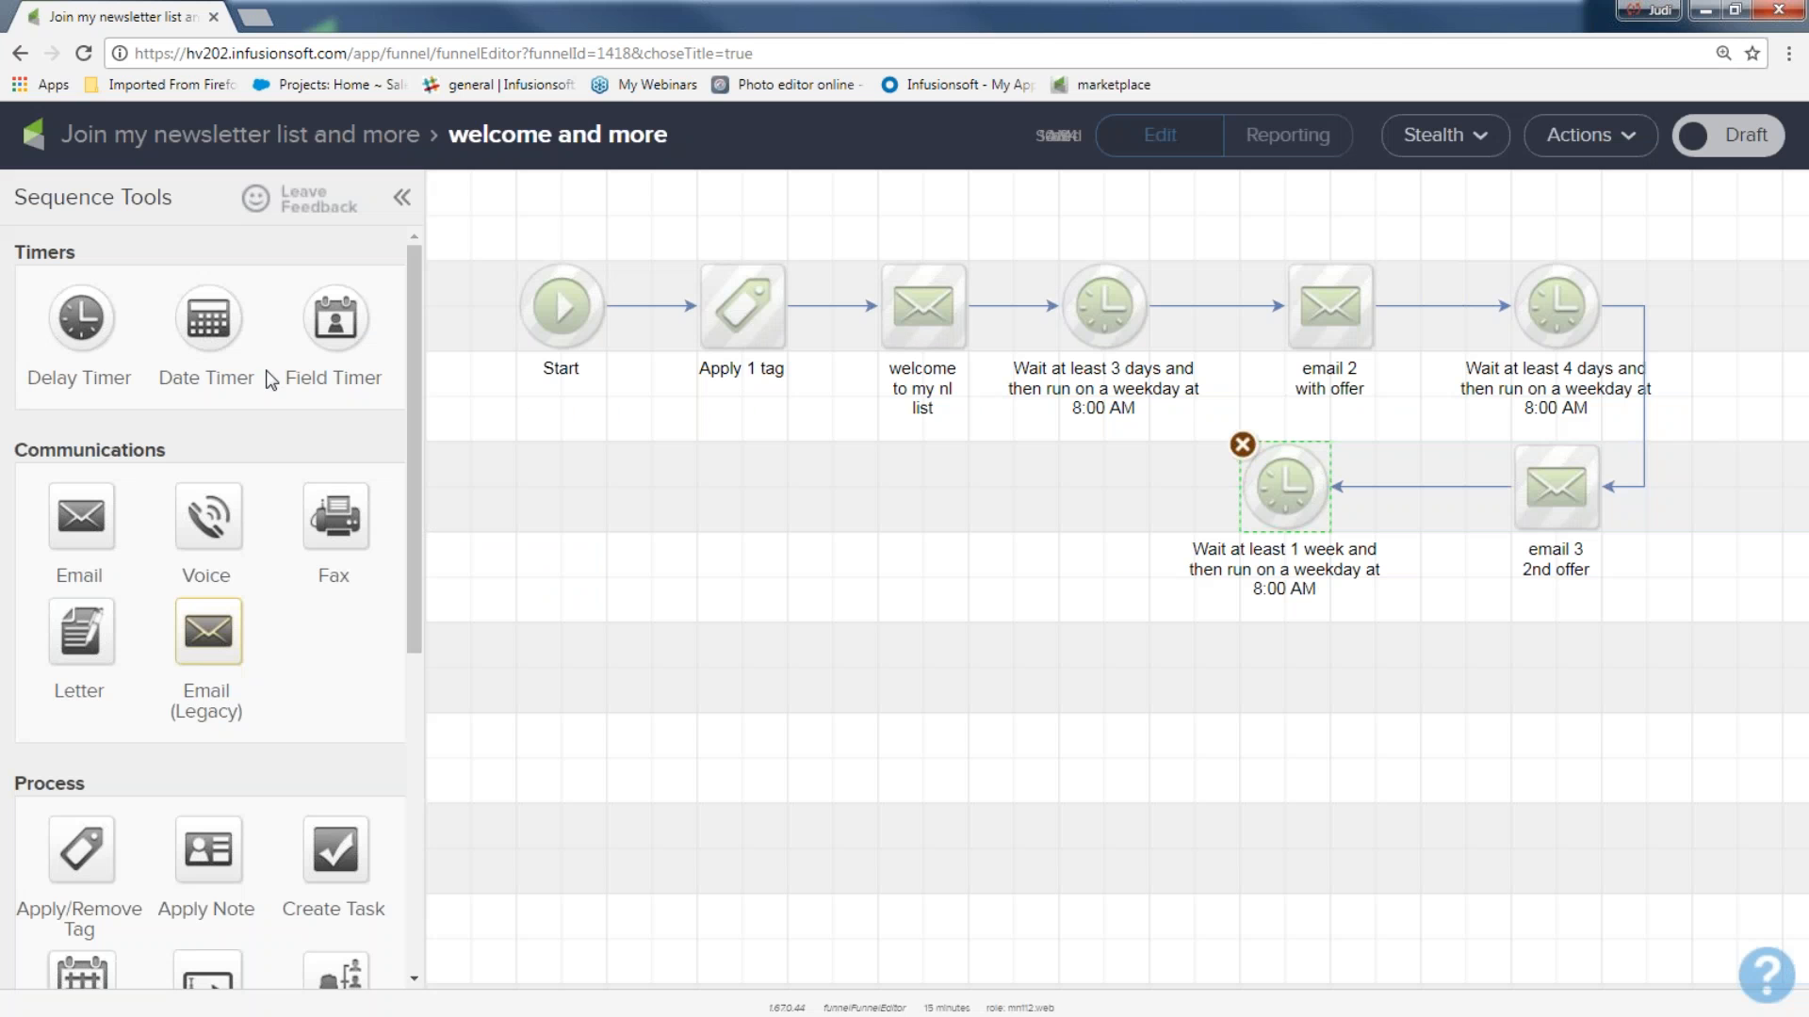
Duplicate "email 3 2nd offer", name the copy "final offer" and connect it after the 1-week timer.
right_click(1588, 490)
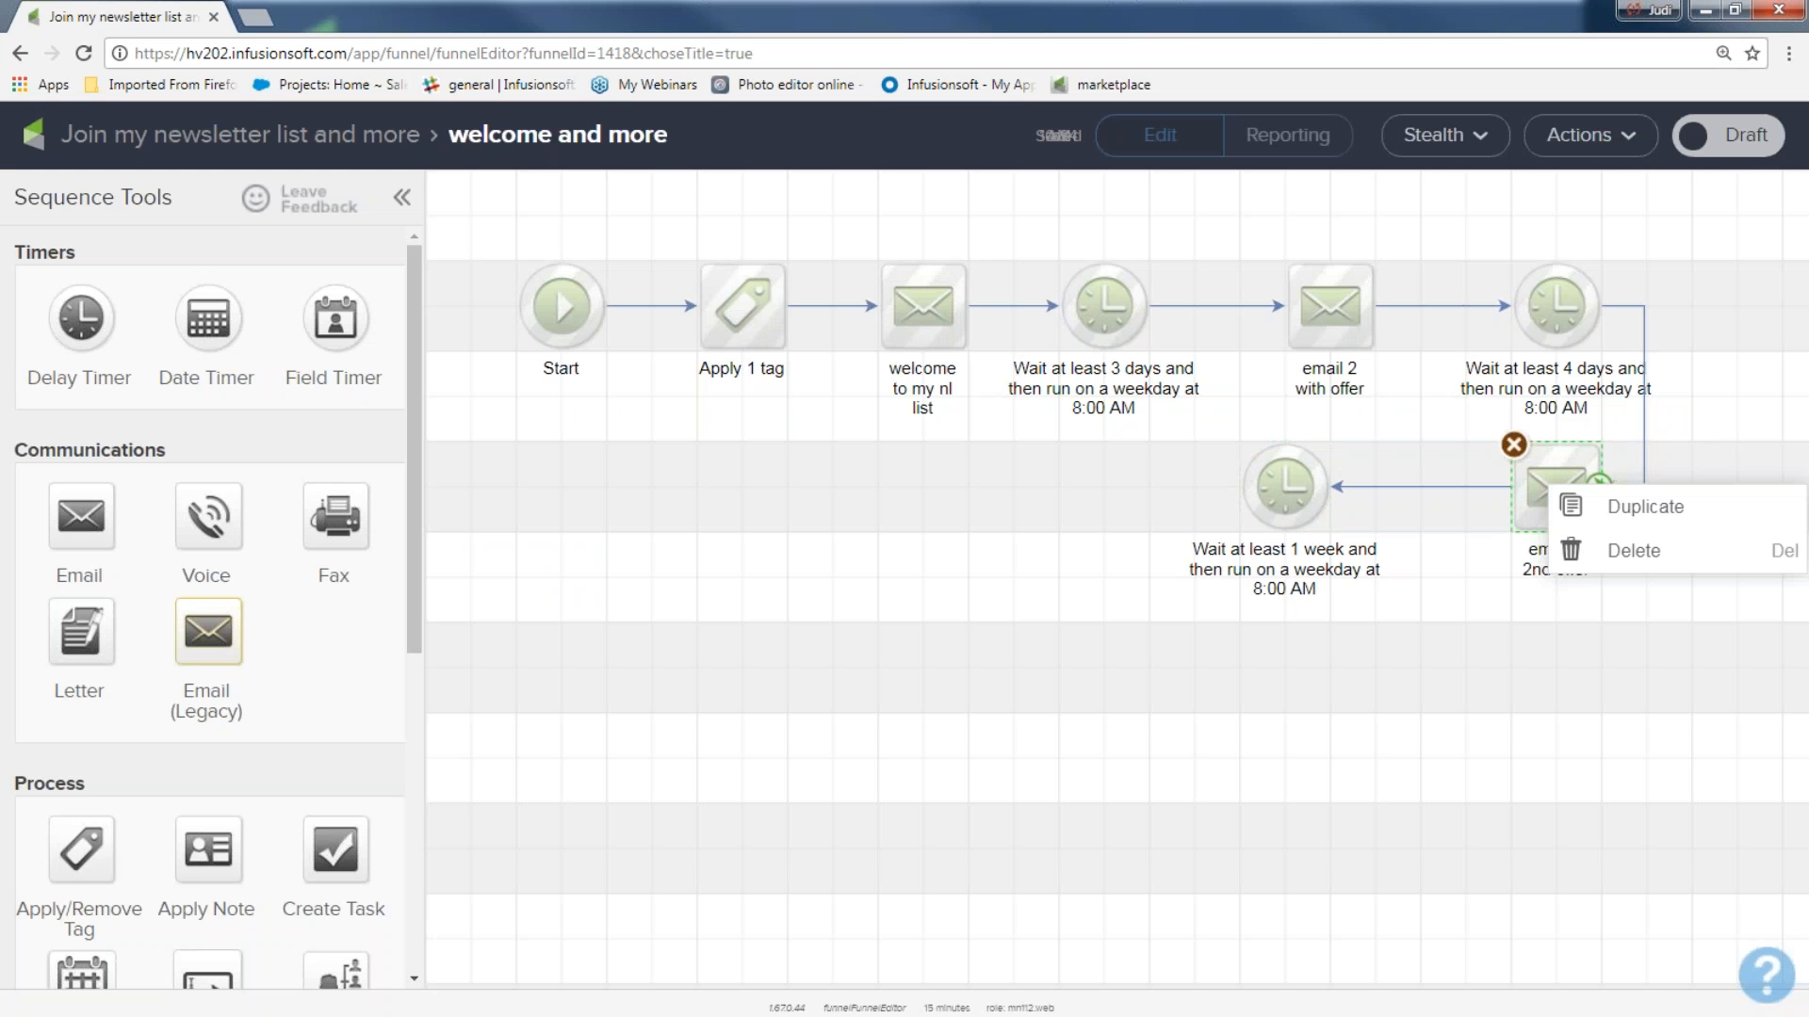
click(1599, 509)
drag(1590, 521, 1093, 492)
click(1107, 551)
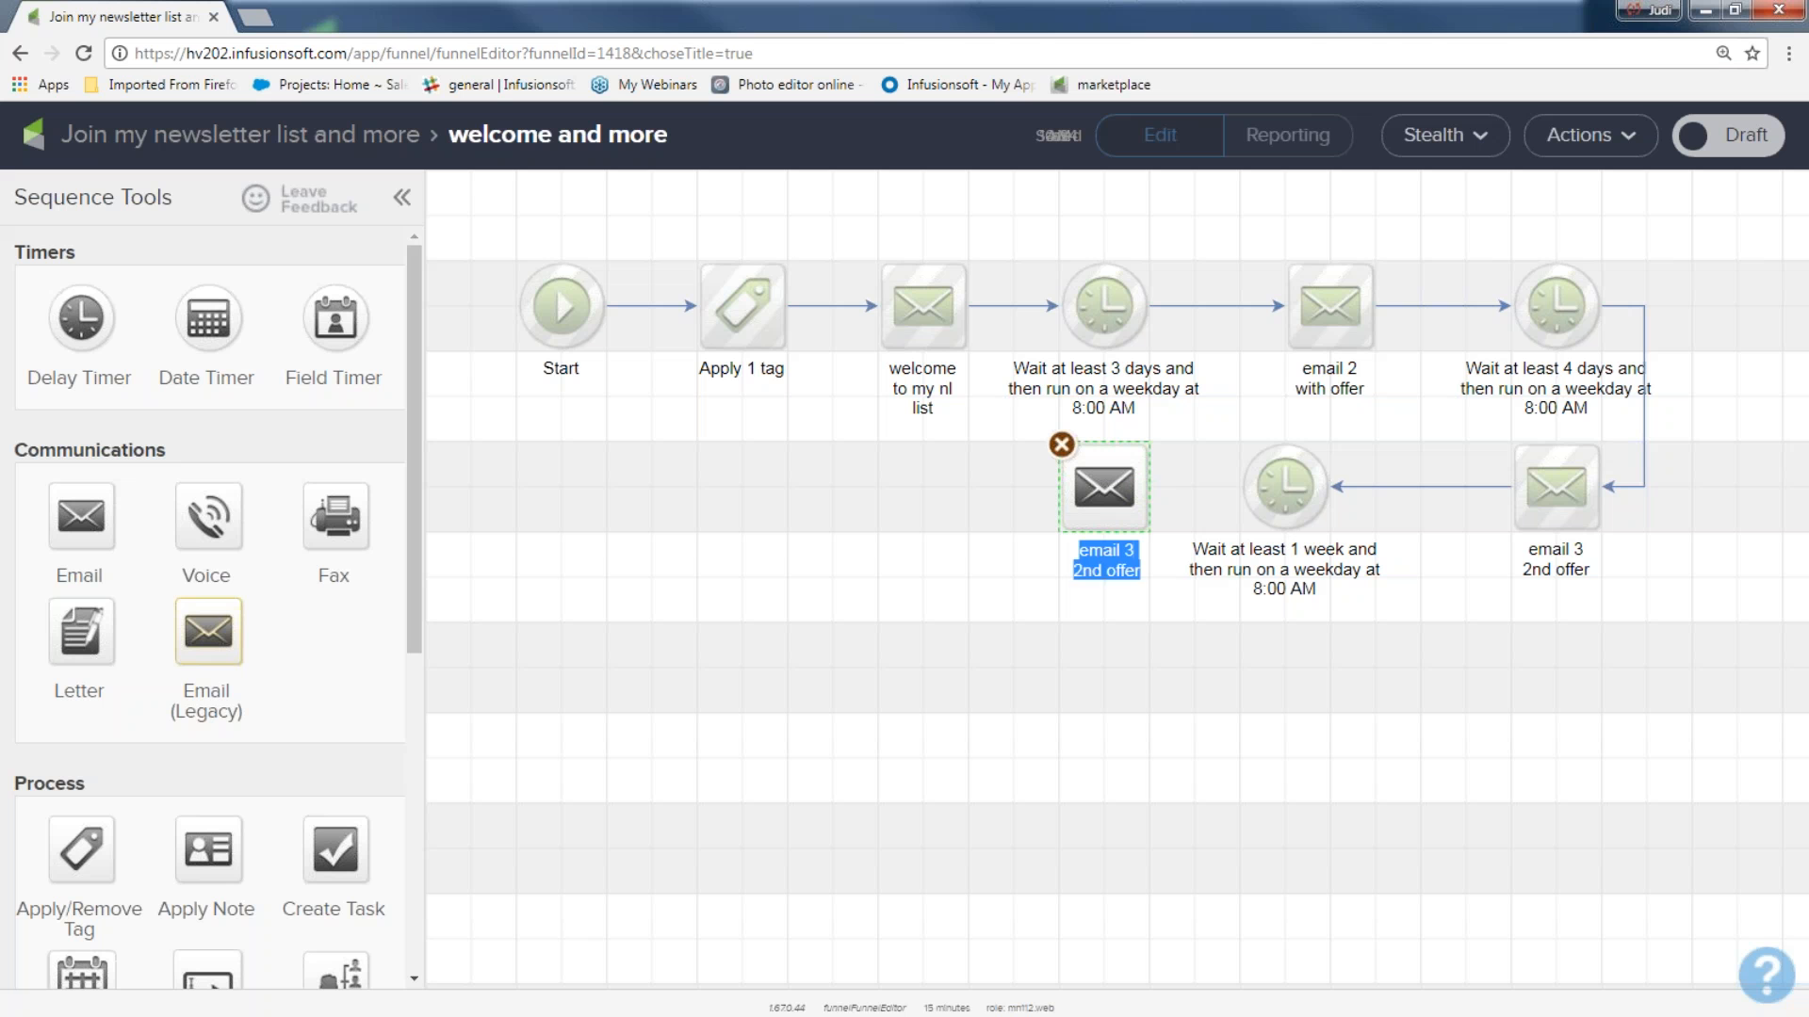
text(final offer)
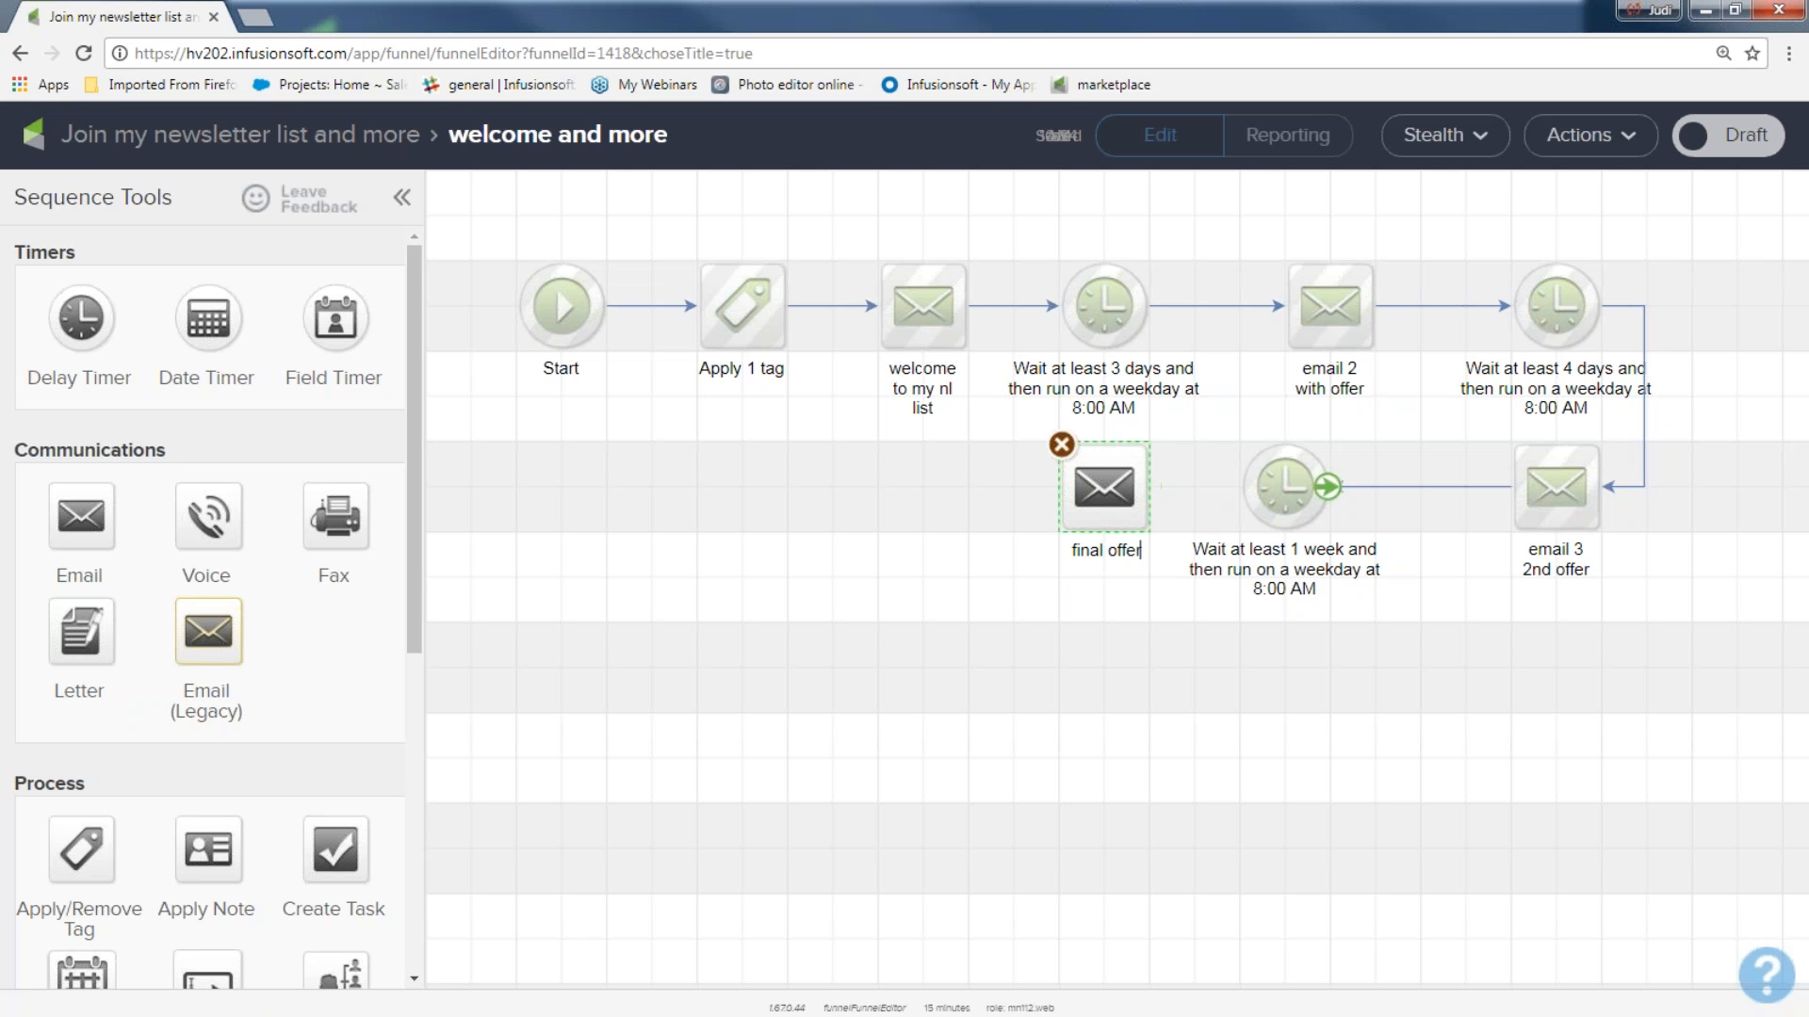
drag(1321, 488, 1061, 484)
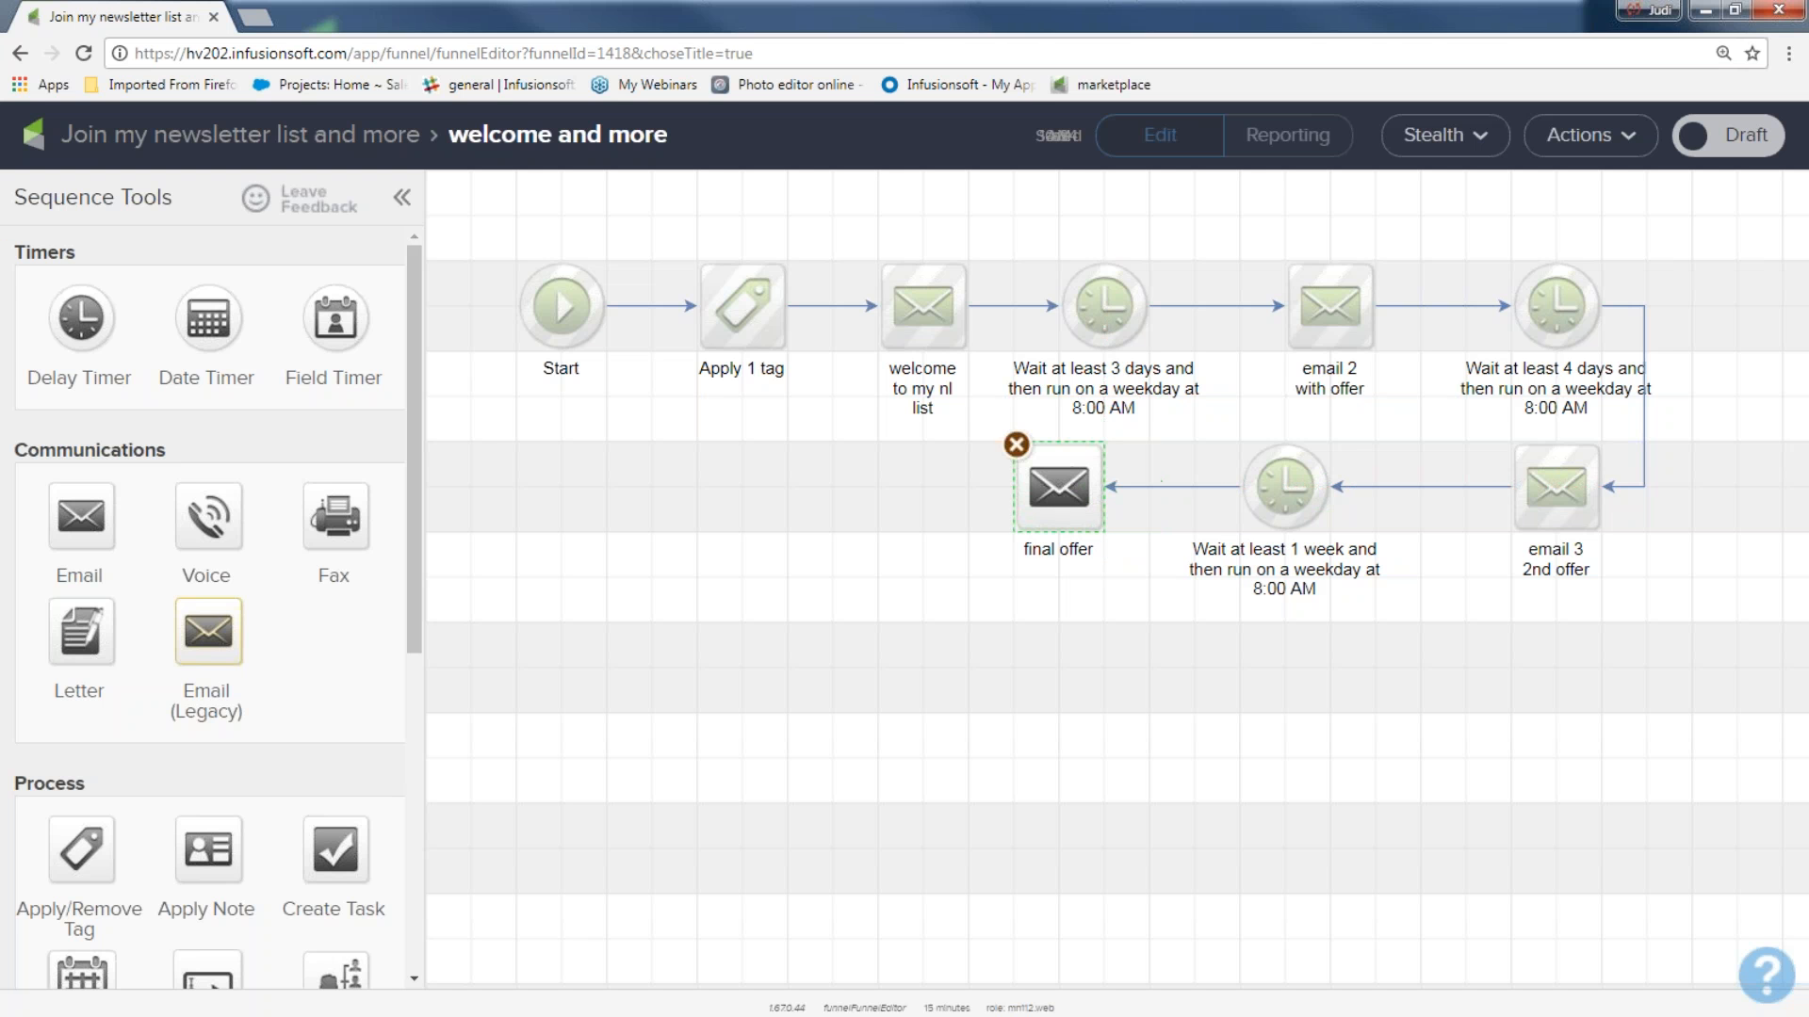
Add a Delay Timer directly after the "final offer" email, leaving it unconfigured.
drag(81, 325, 754, 457)
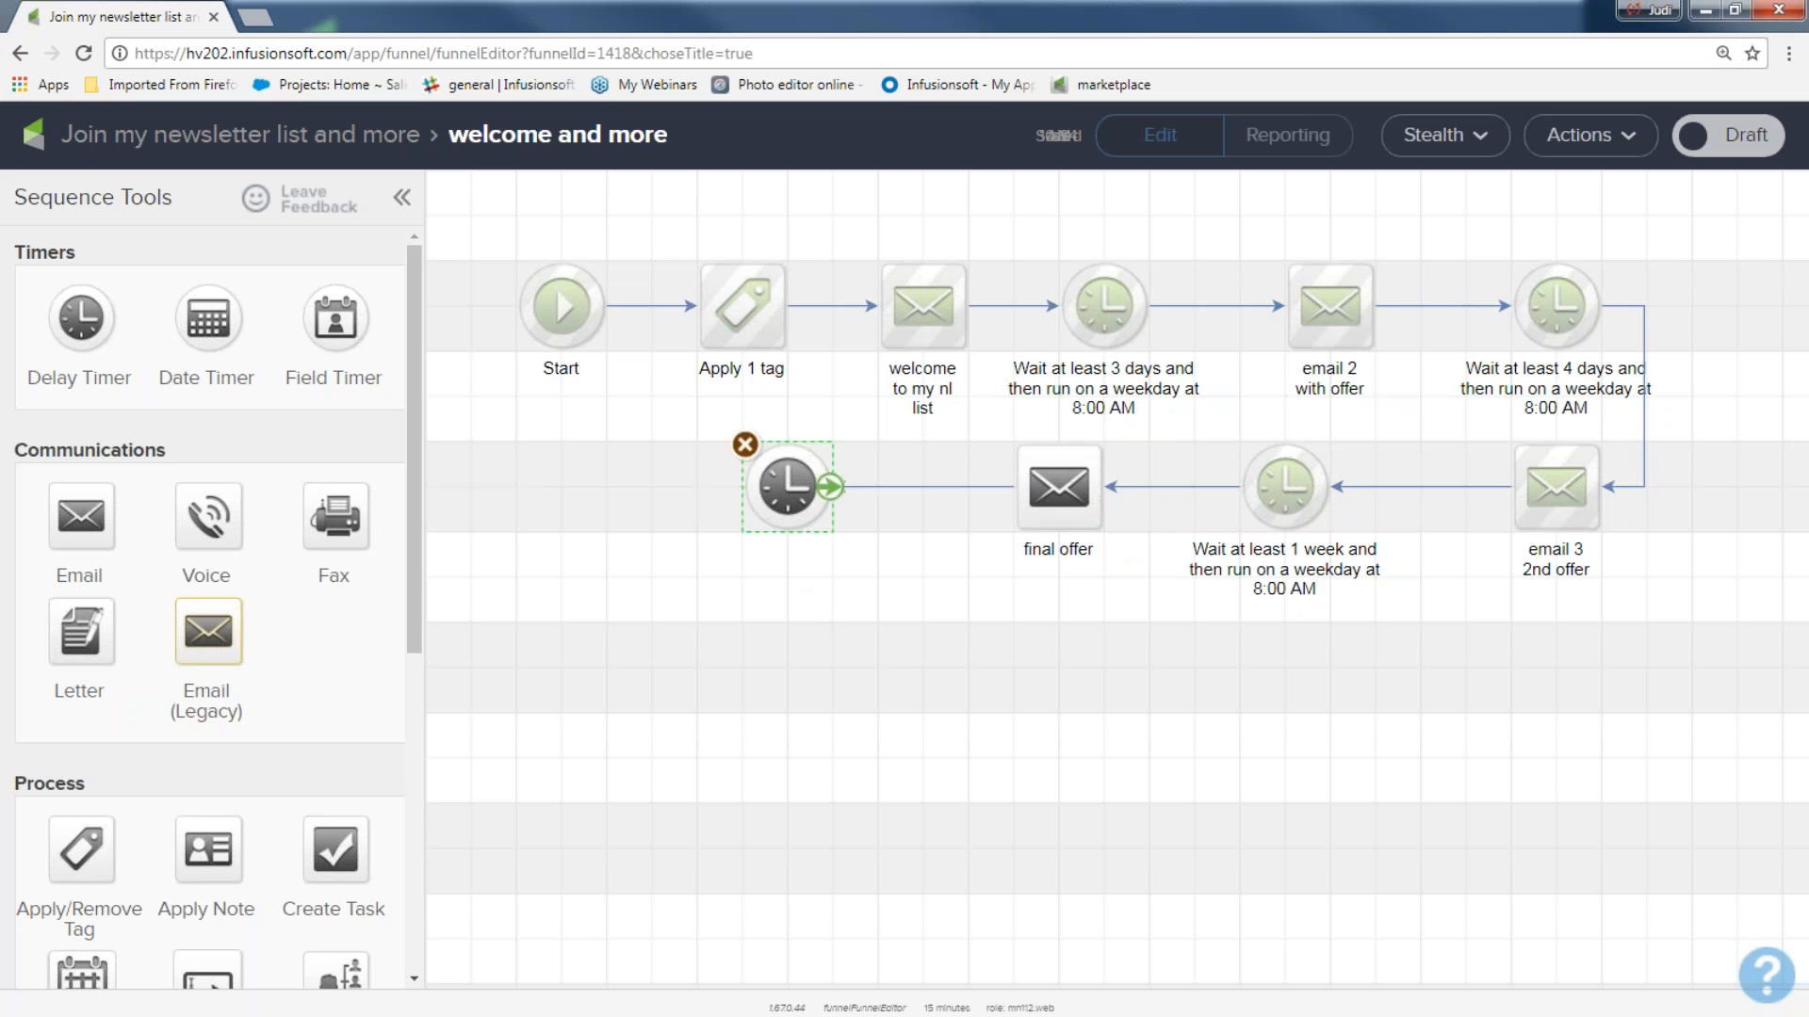
drag(717, 424, 1102, 588)
click(957, 853)
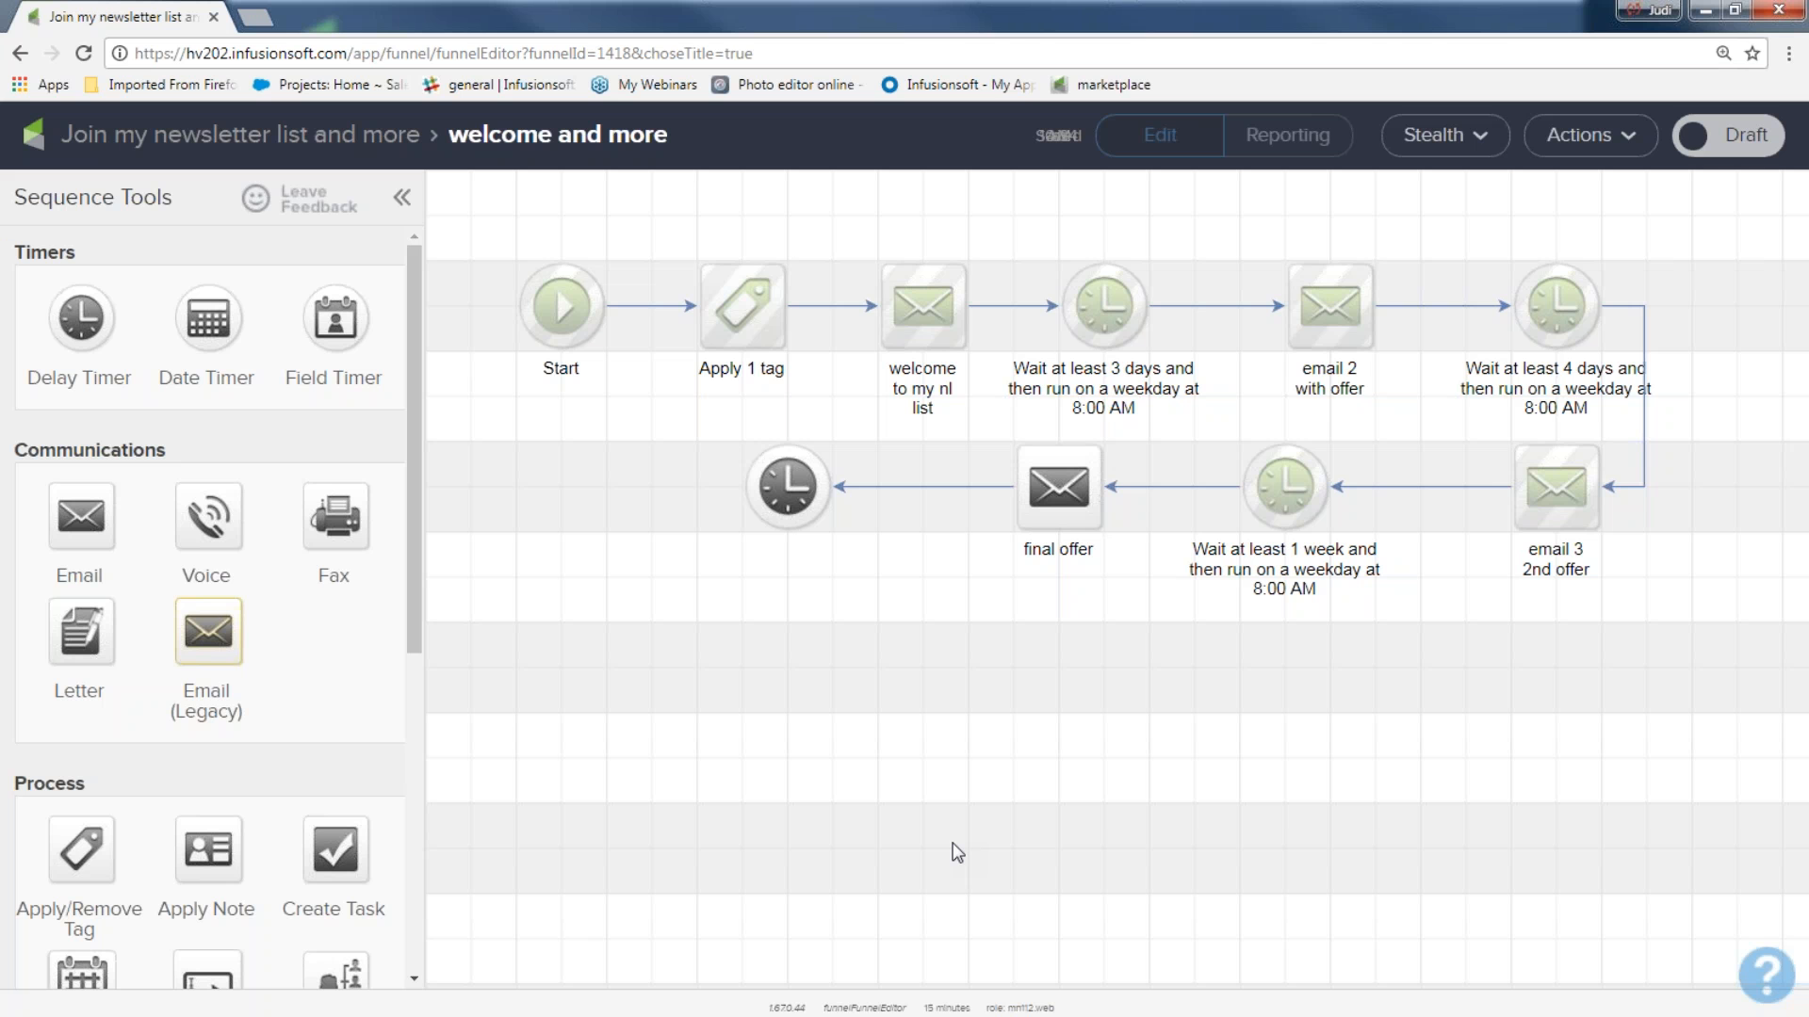
Set the delay timer between "email 2 with offer" and "email 3 2nd offer" to wait at least 2 days.
double_click(1550, 311)
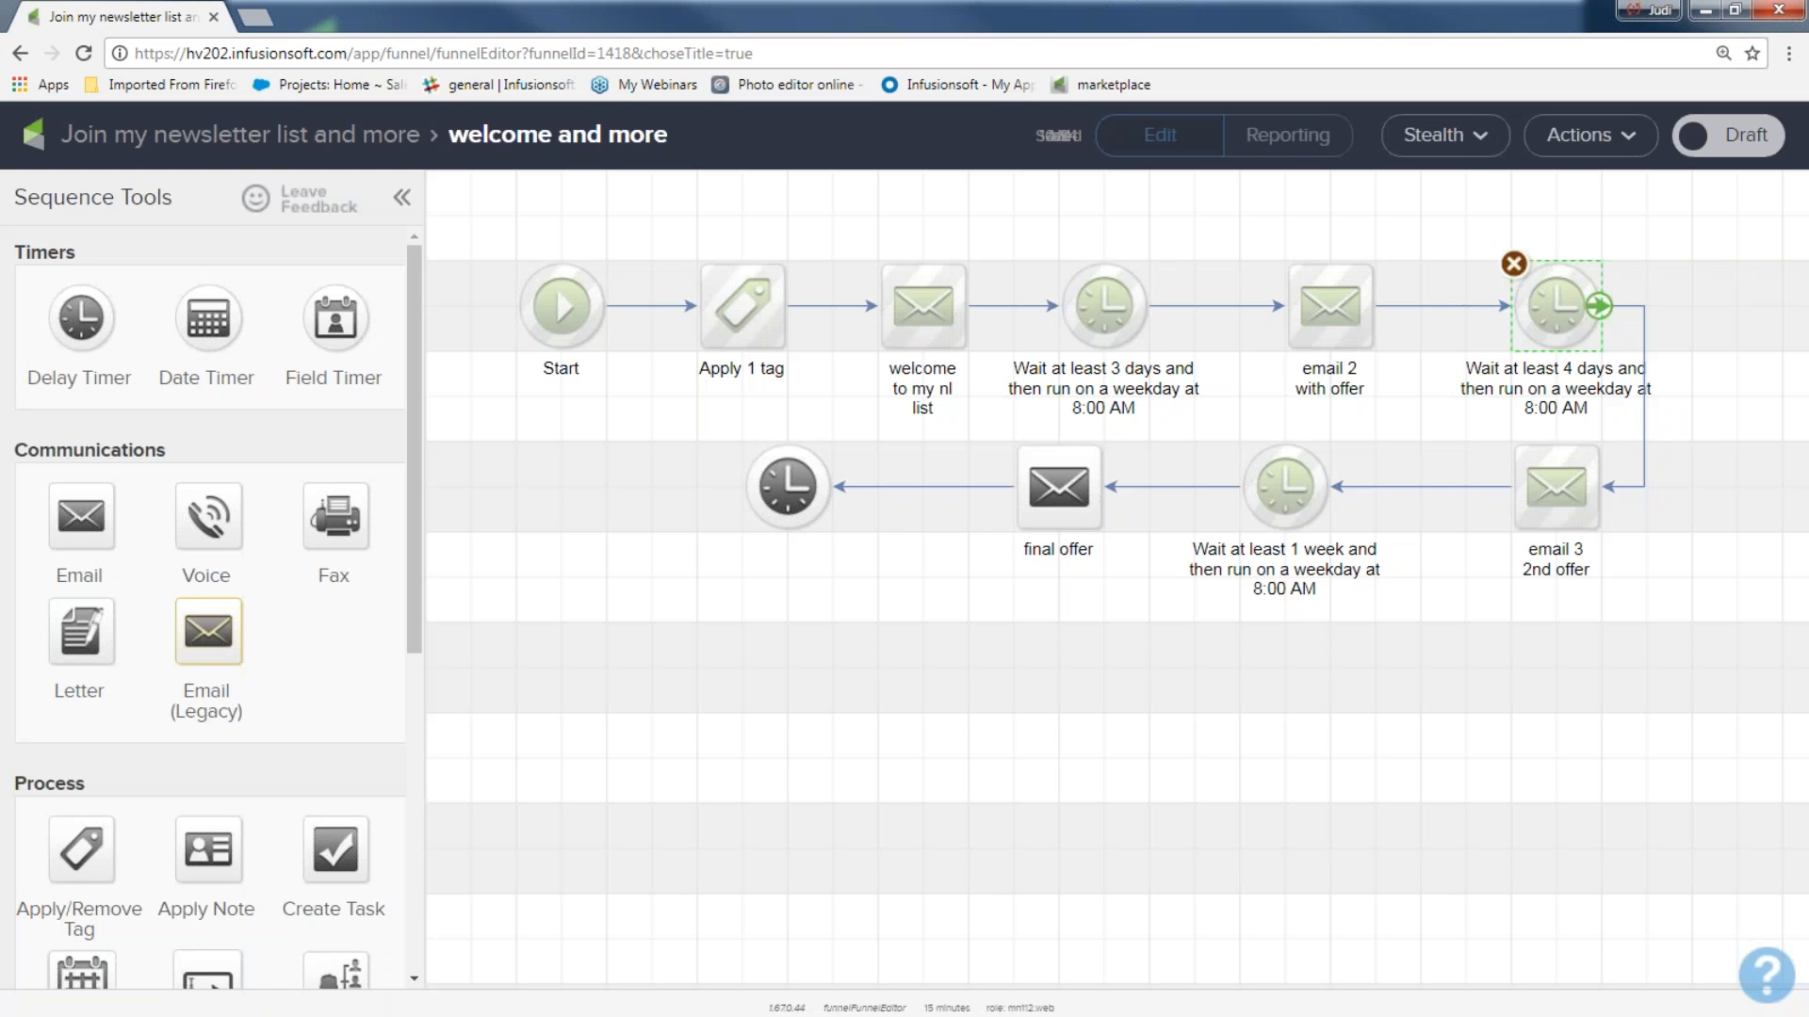
click(440, 525)
click(440, 525)
click(1406, 808)
mouse_move(478, 230)
mouse_down()
mouse_move(980, 626)
mouse_move(1547, 664)
mouse_up()
drag(938, 415, 1129, 601)
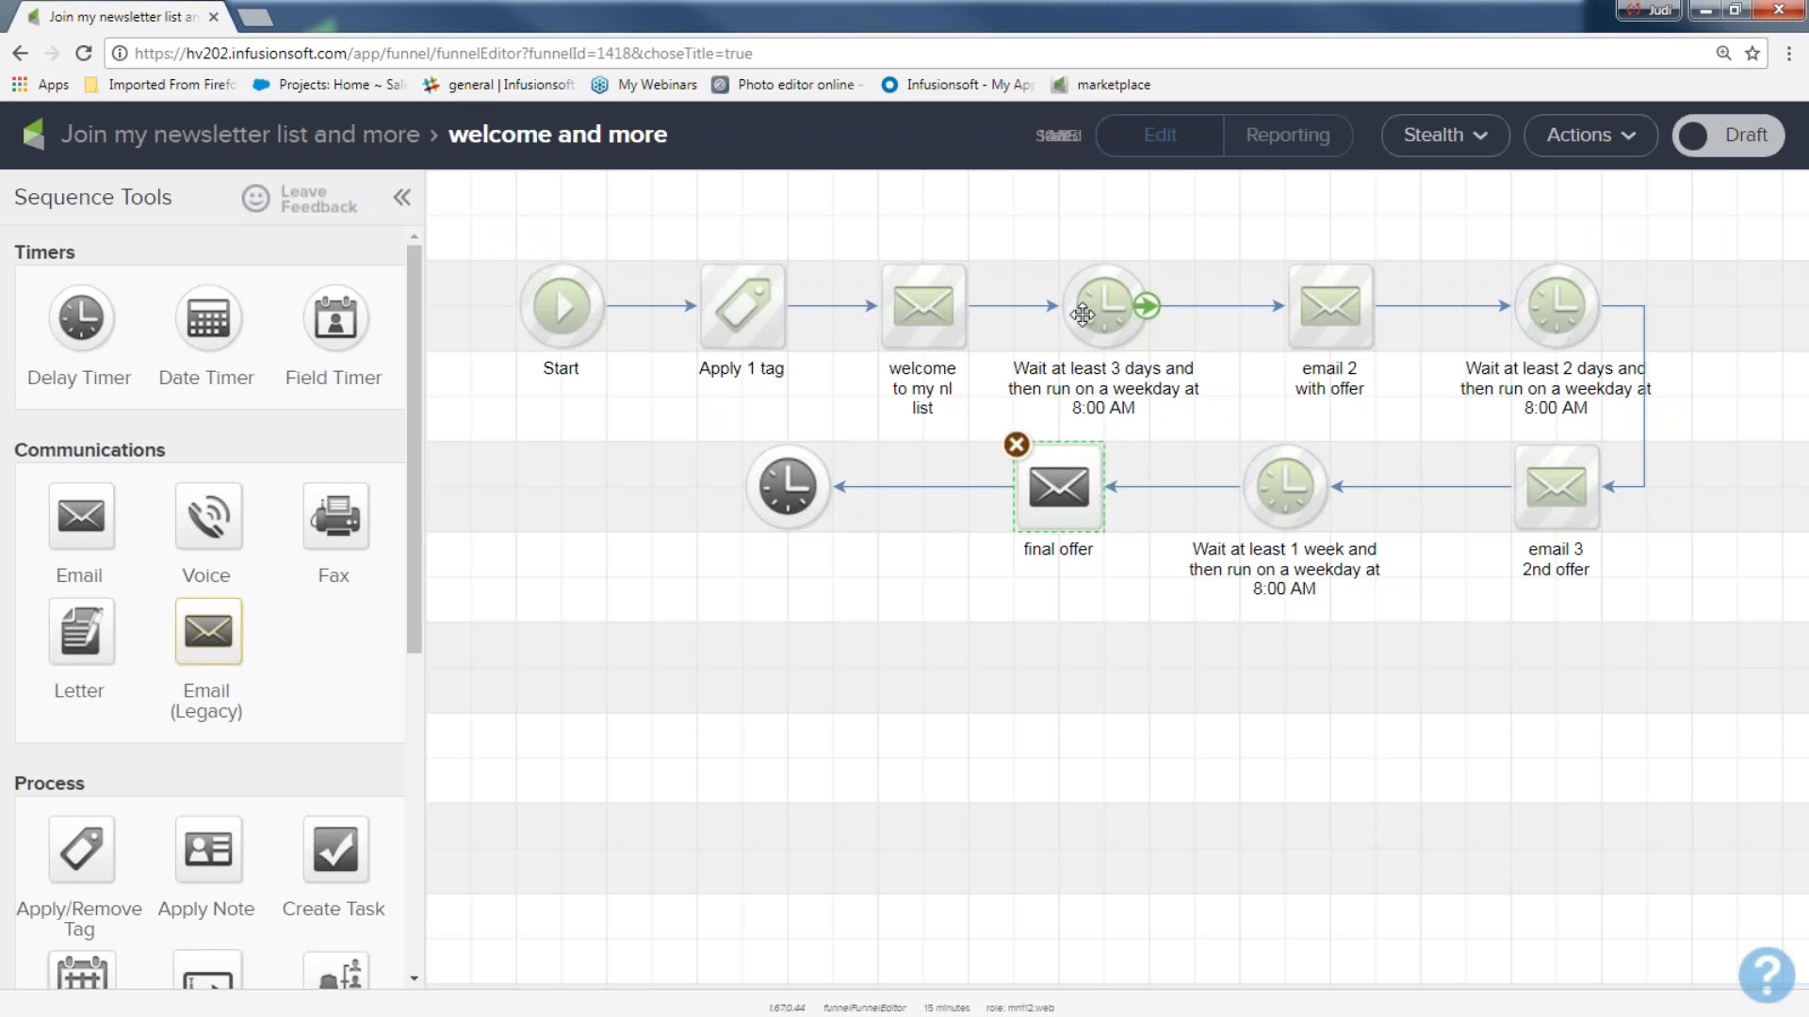
drag(970, 438, 1127, 610)
click(1064, 670)
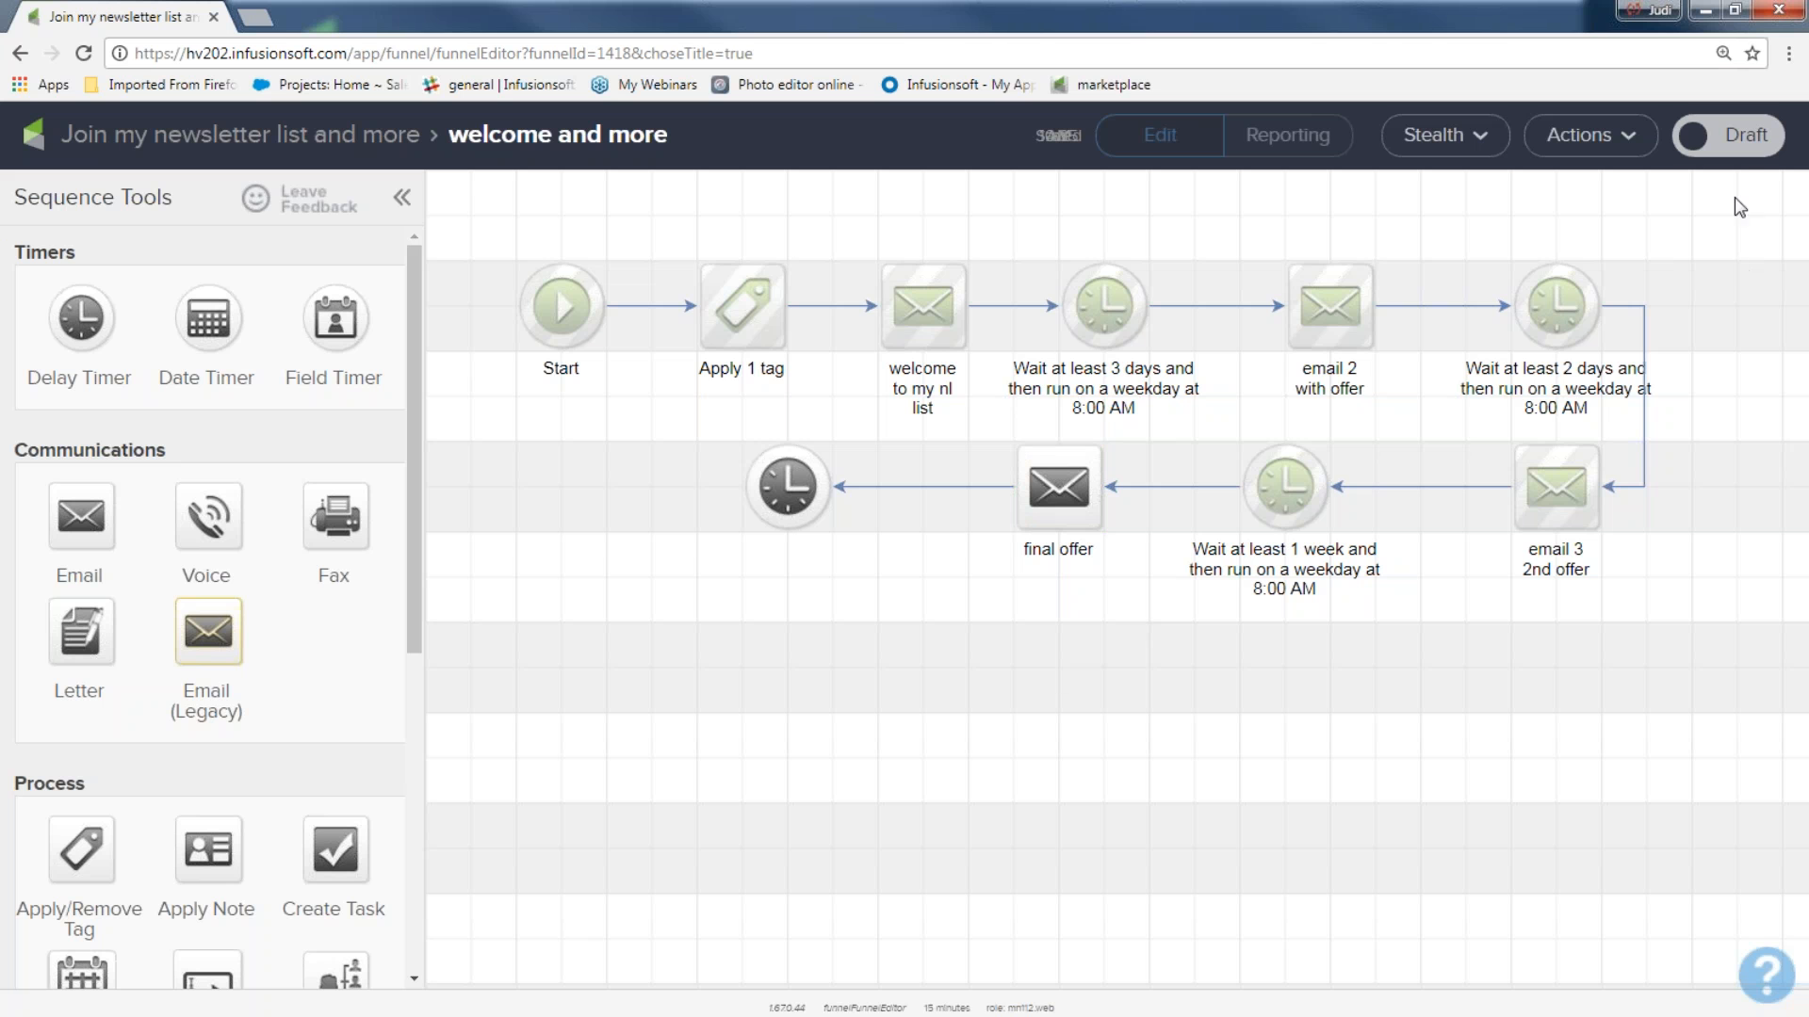
Mark the "welcome and more" sequence as Ready.
click(1734, 154)
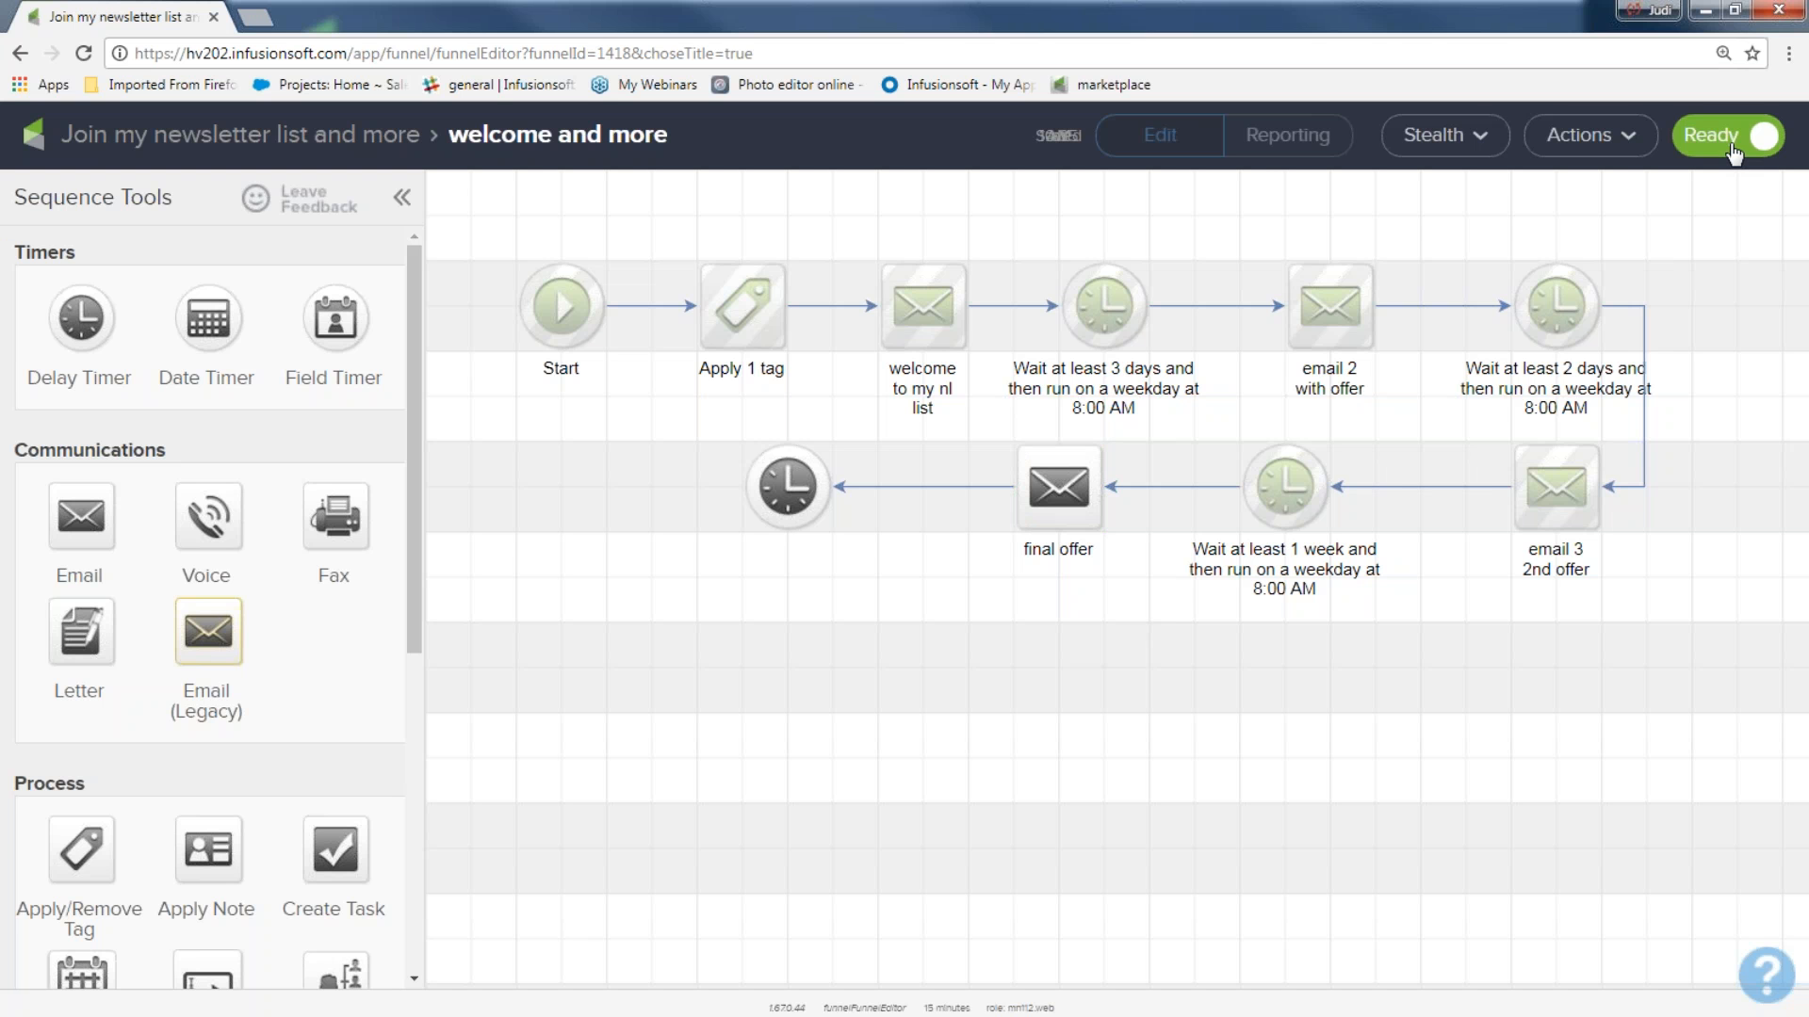
Return to the campaign canvas, add a Product purchased goal and connect the "welcome and more" sequence to it.
click(259, 134)
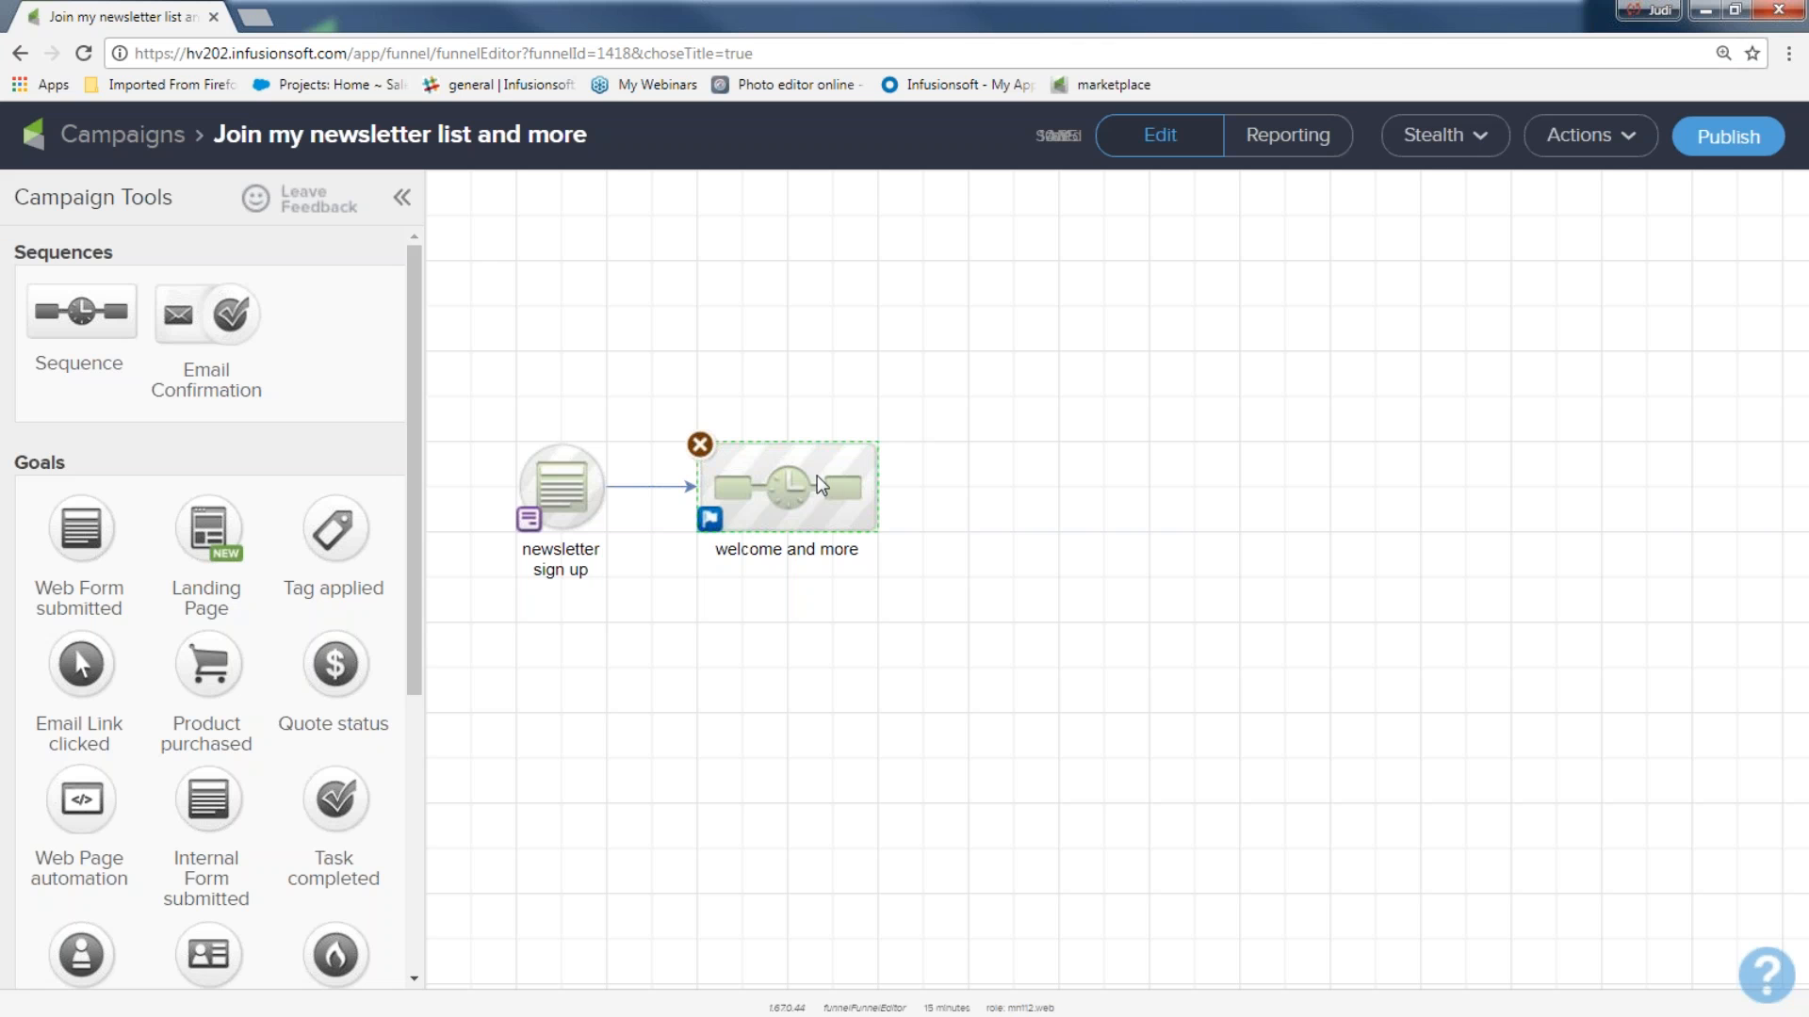
drag(202, 664, 1008, 494)
drag(876, 489, 1001, 494)
drag(868, 396, 1147, 608)
click(1087, 712)
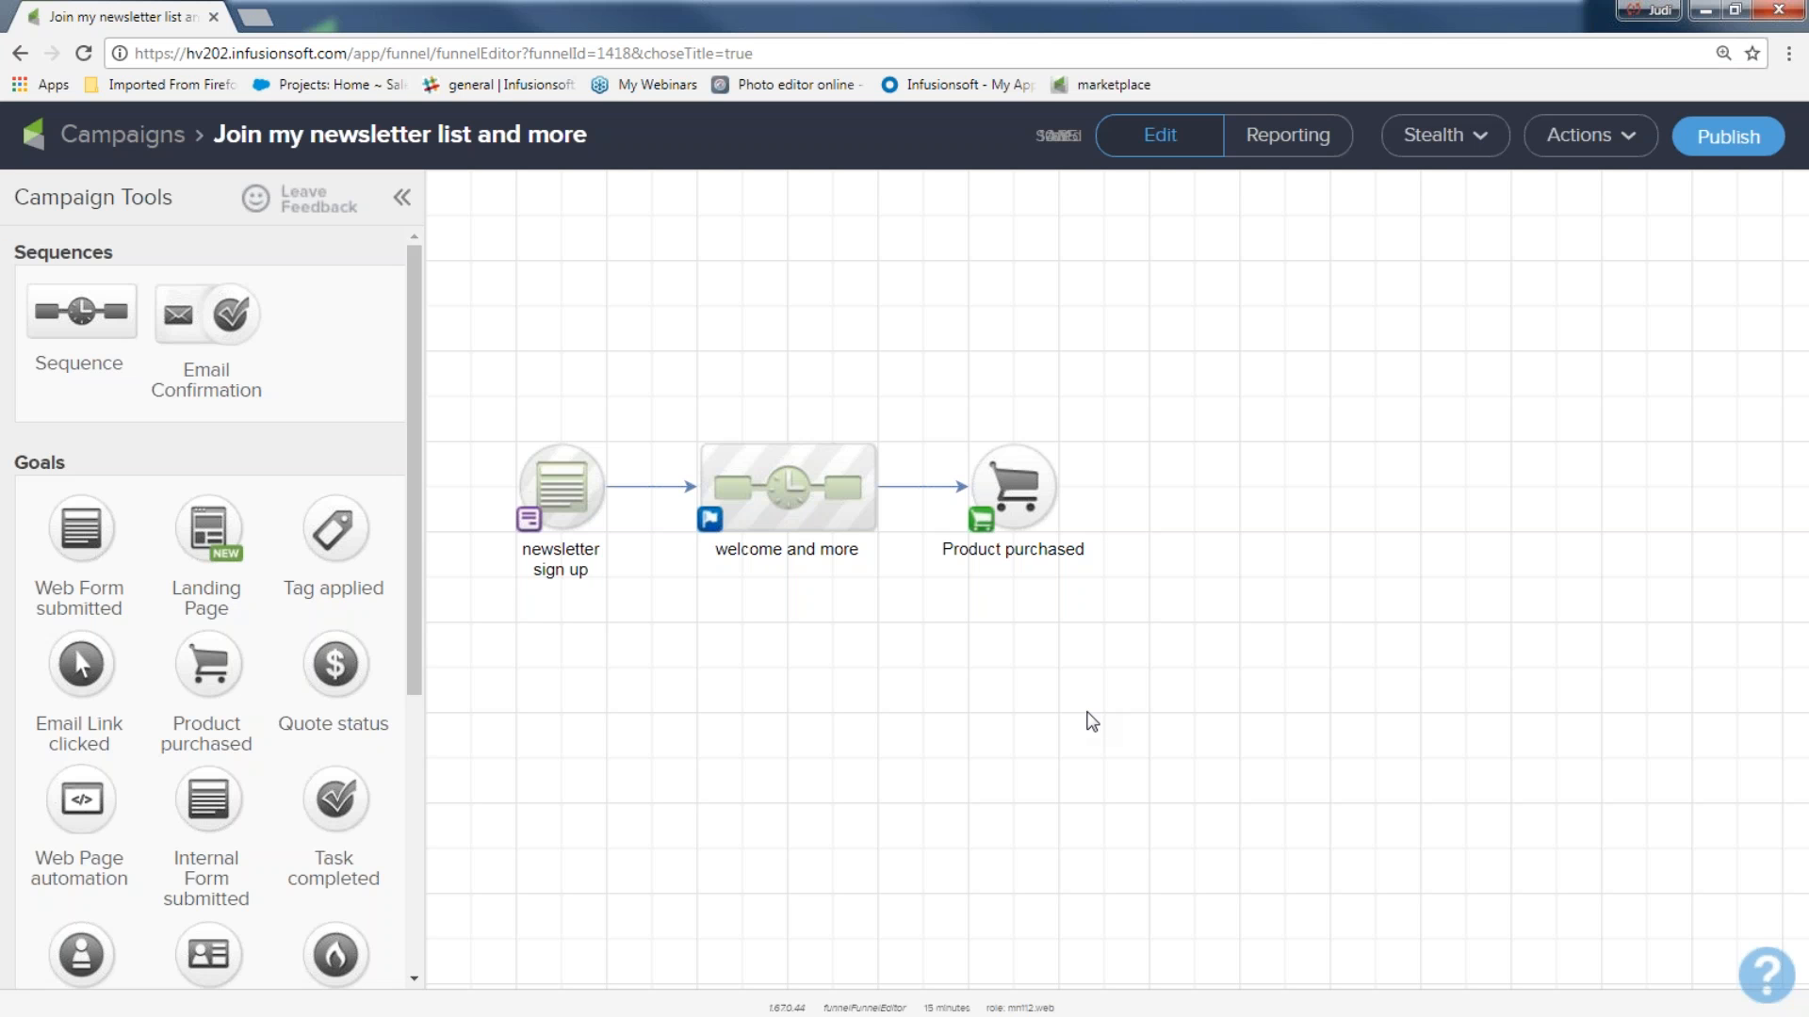
Add a sequence after the Product purchased goal, connect the goal to it and name it "new customer".
drag(94, 316, 1240, 489)
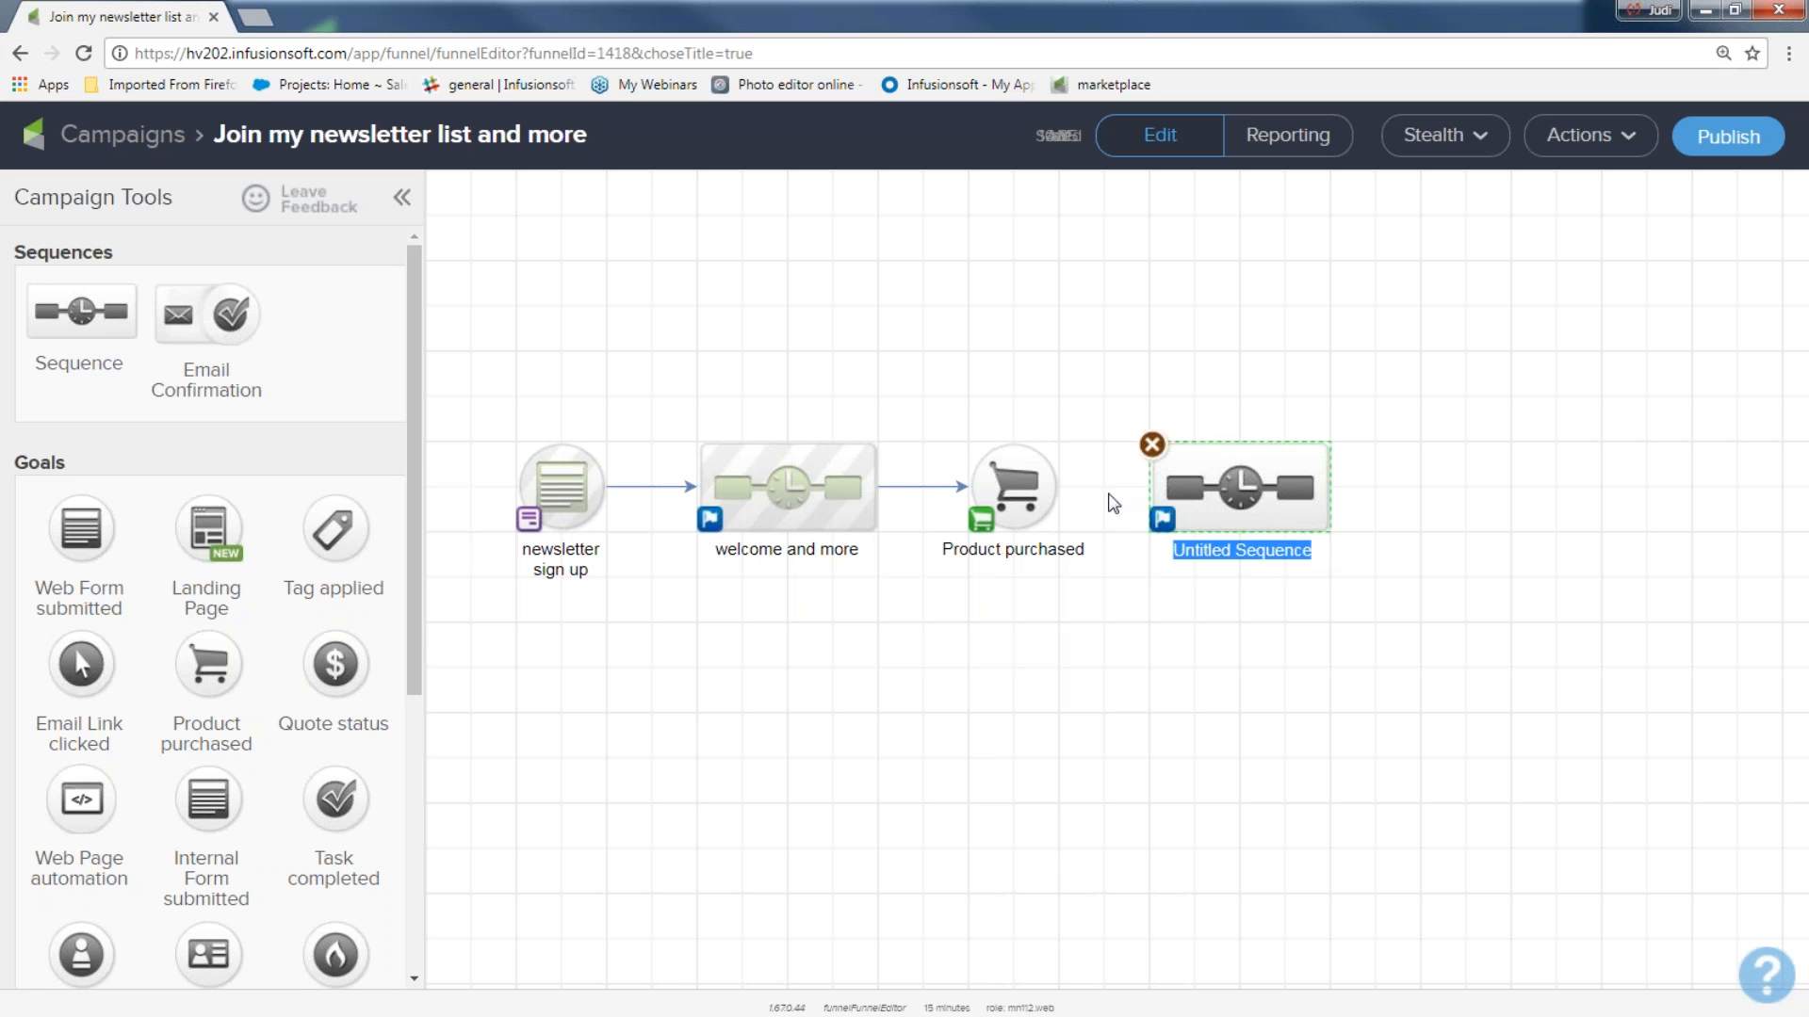
drag(1057, 494, 1223, 517)
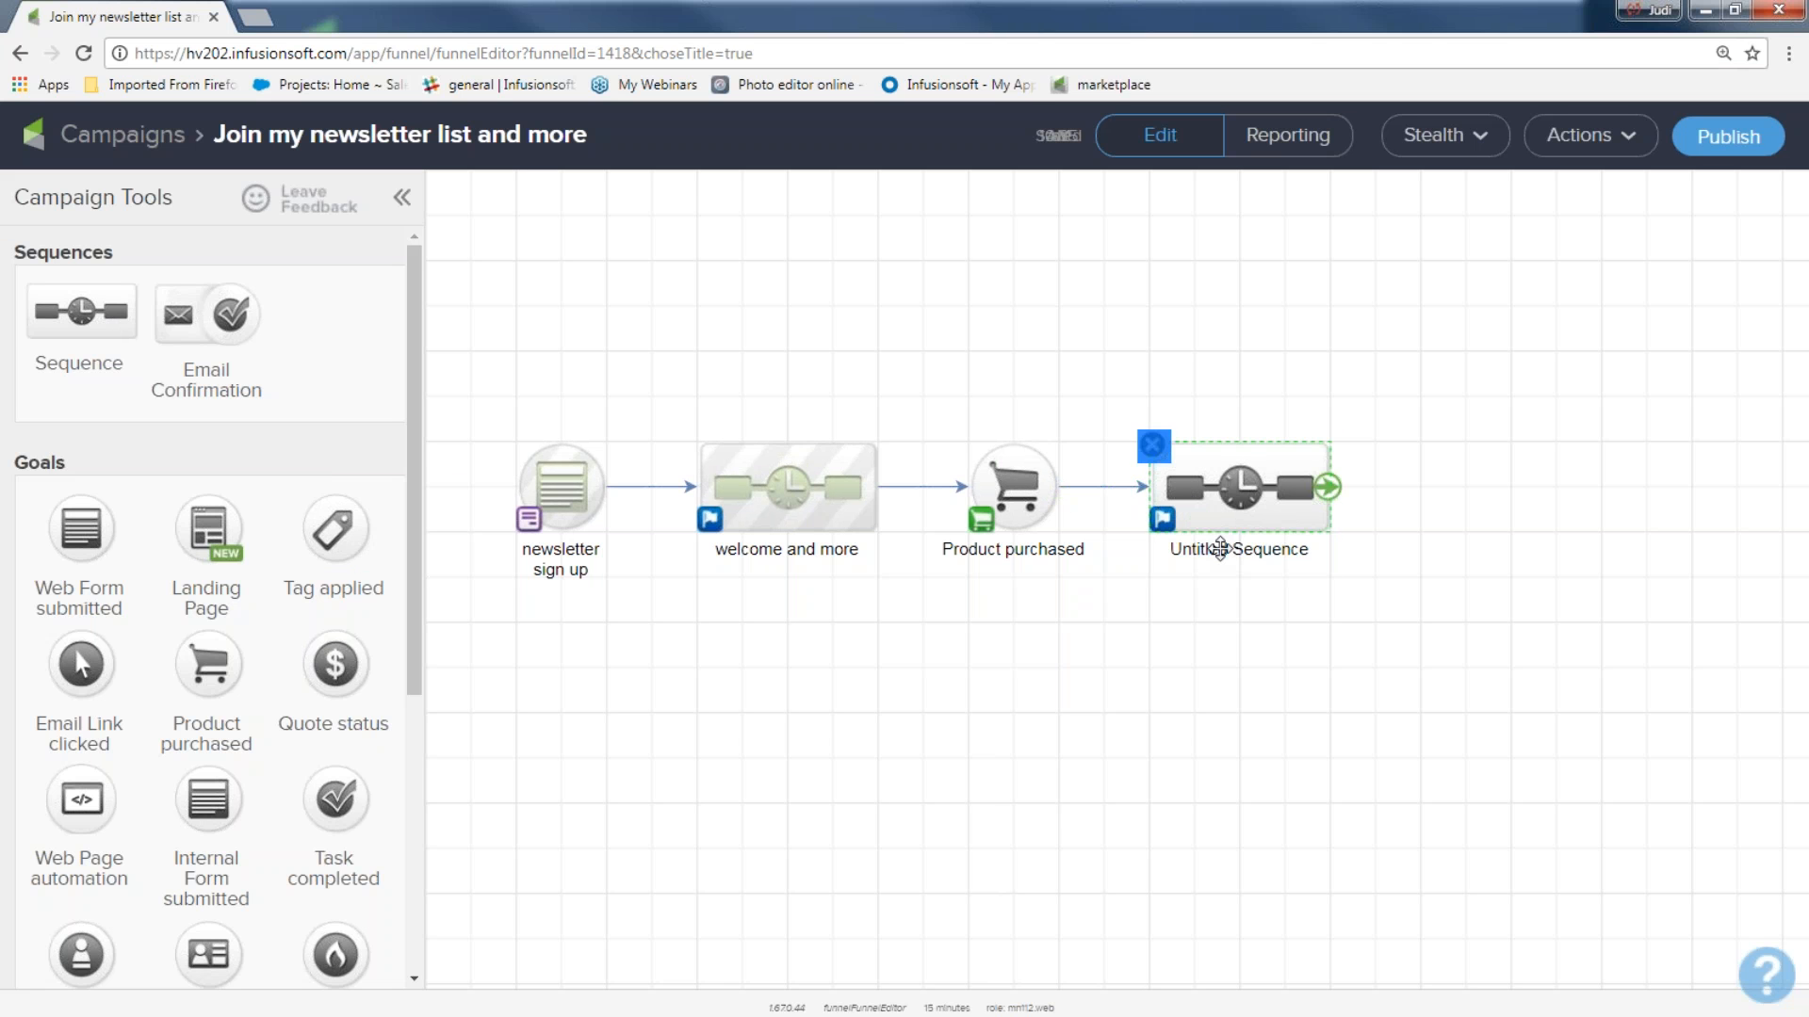
click(1222, 551)
text(new customer)
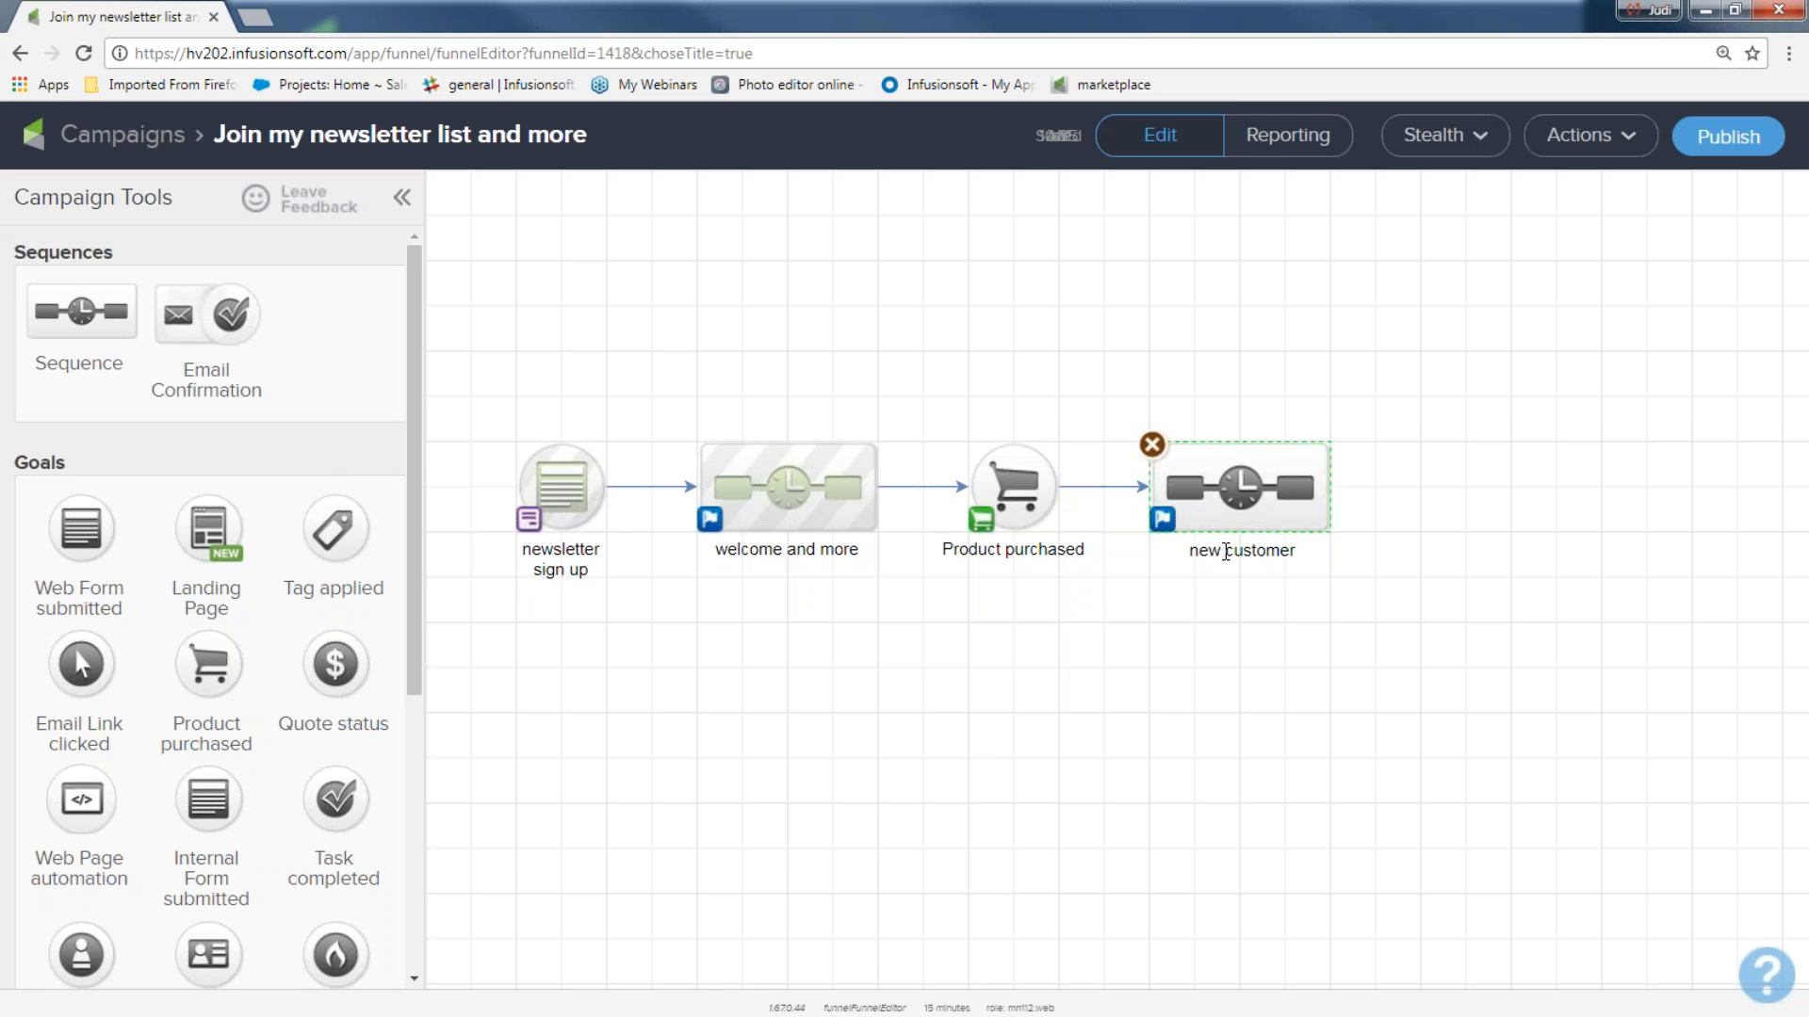
click(1121, 565)
drag(476, 383, 611, 604)
drag(613, 362, 908, 588)
drag(917, 345, 1097, 603)
drag(1073, 330, 1448, 621)
click(1172, 823)
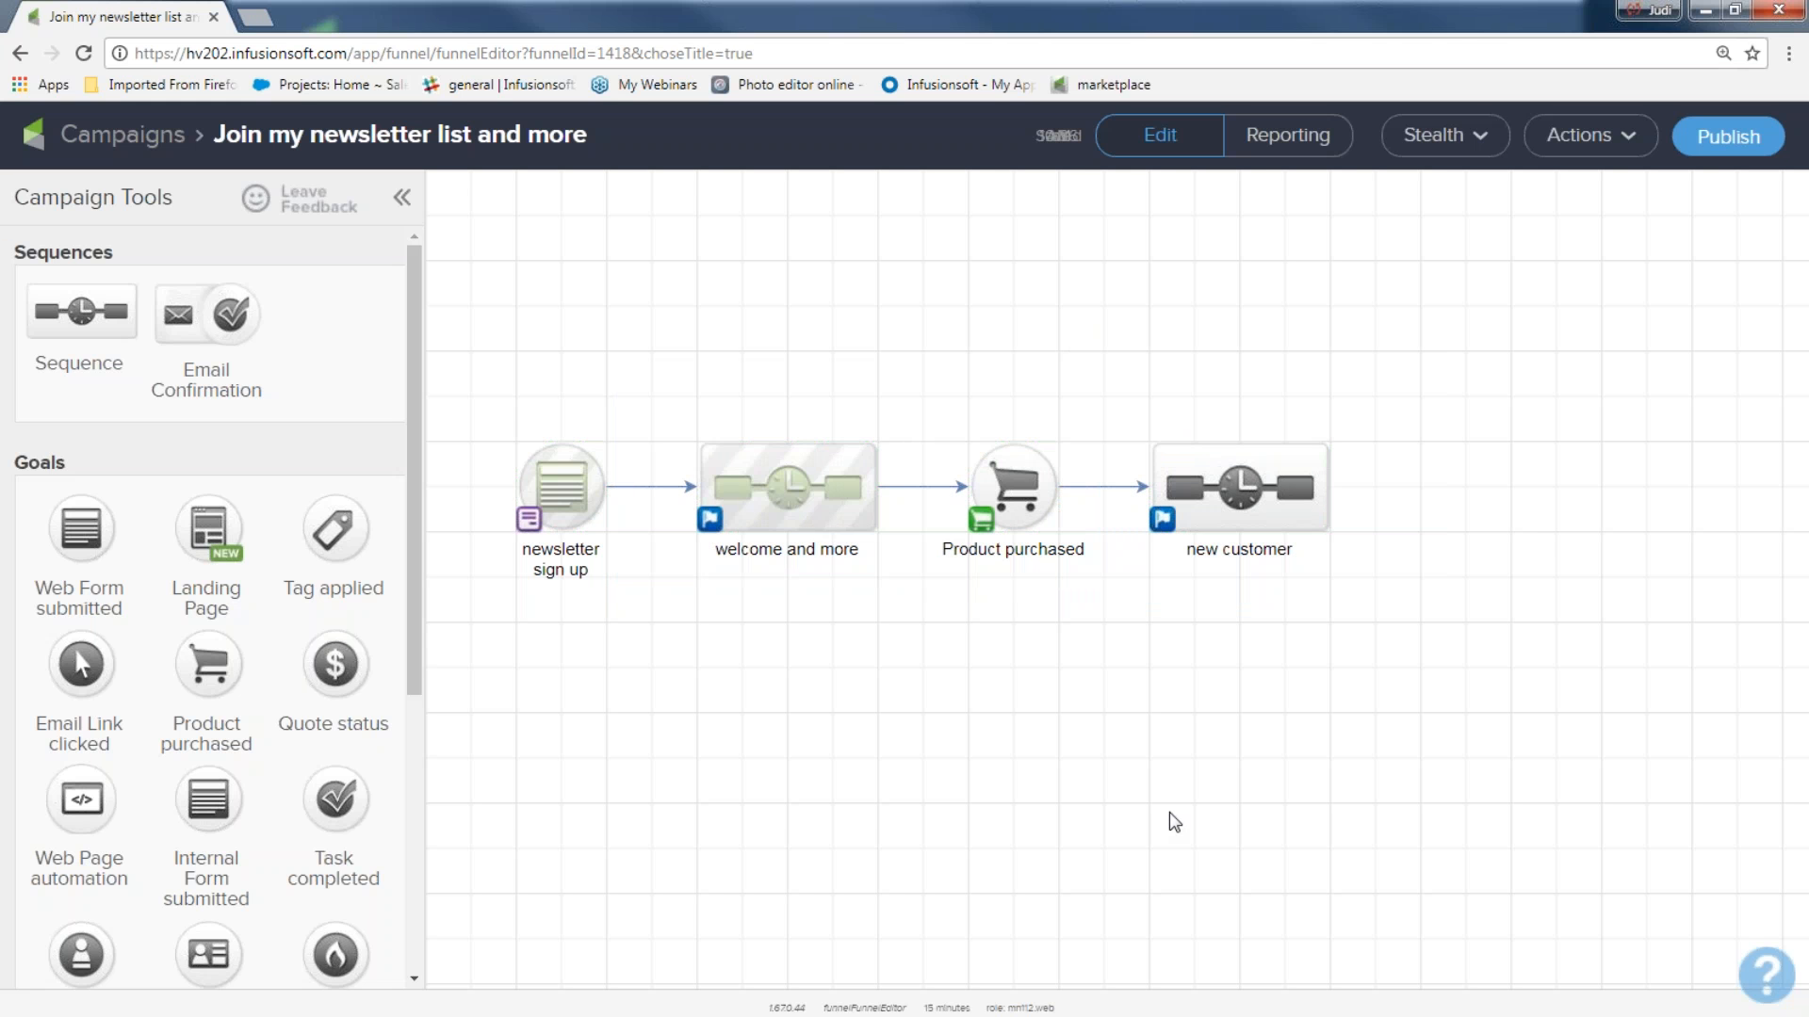
Configure the Product purchased goal to be achieved by Any Purchase and save it.
double_click(1014, 495)
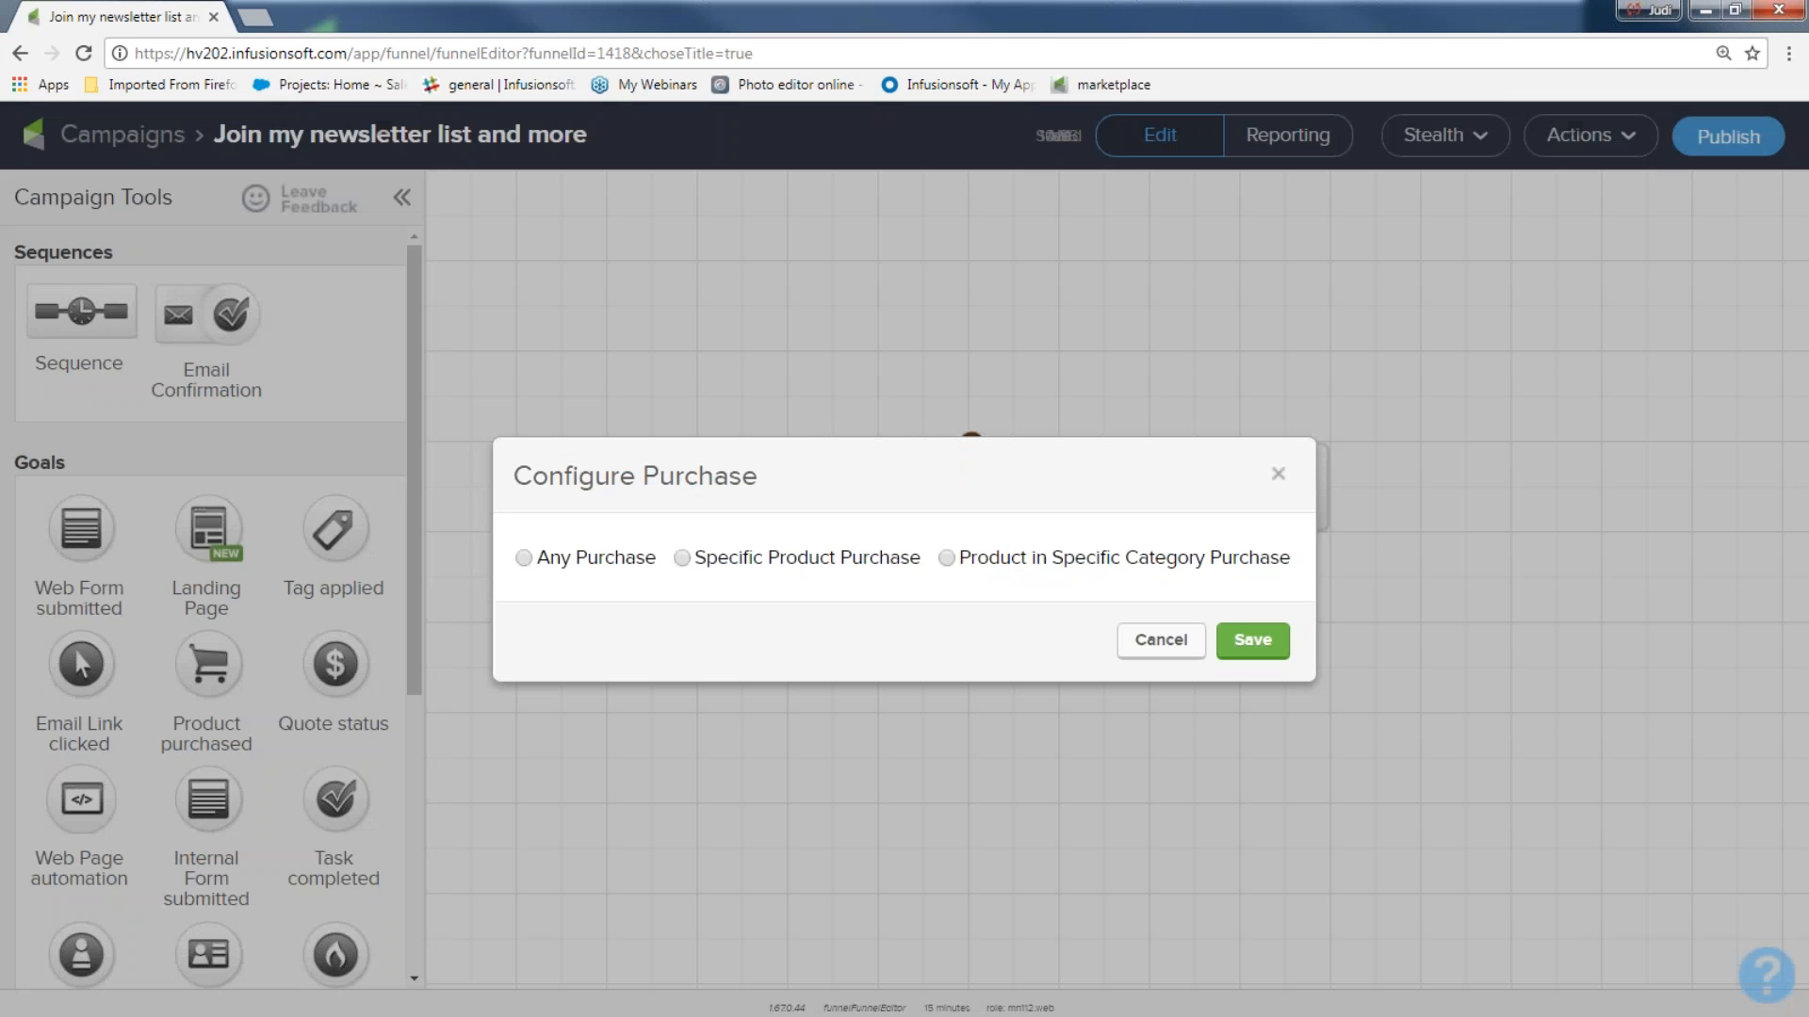
click(524, 559)
click(1223, 644)
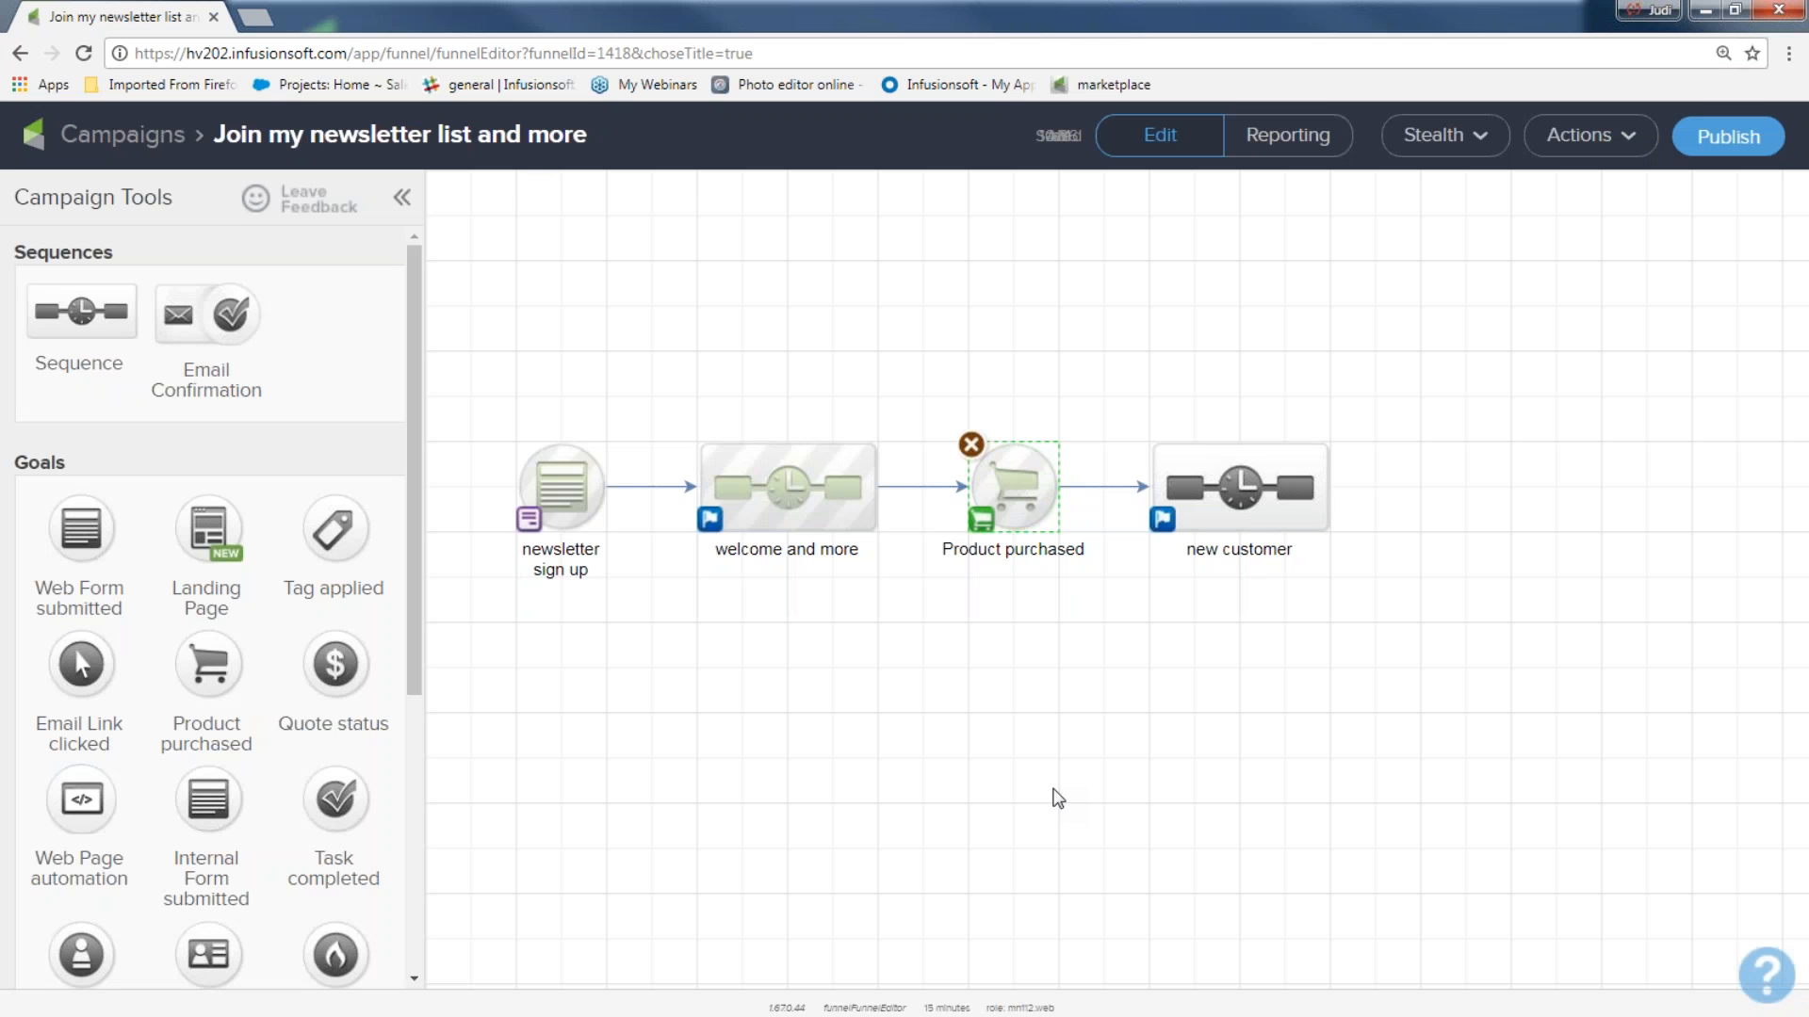
drag(493, 387, 1069, 663)
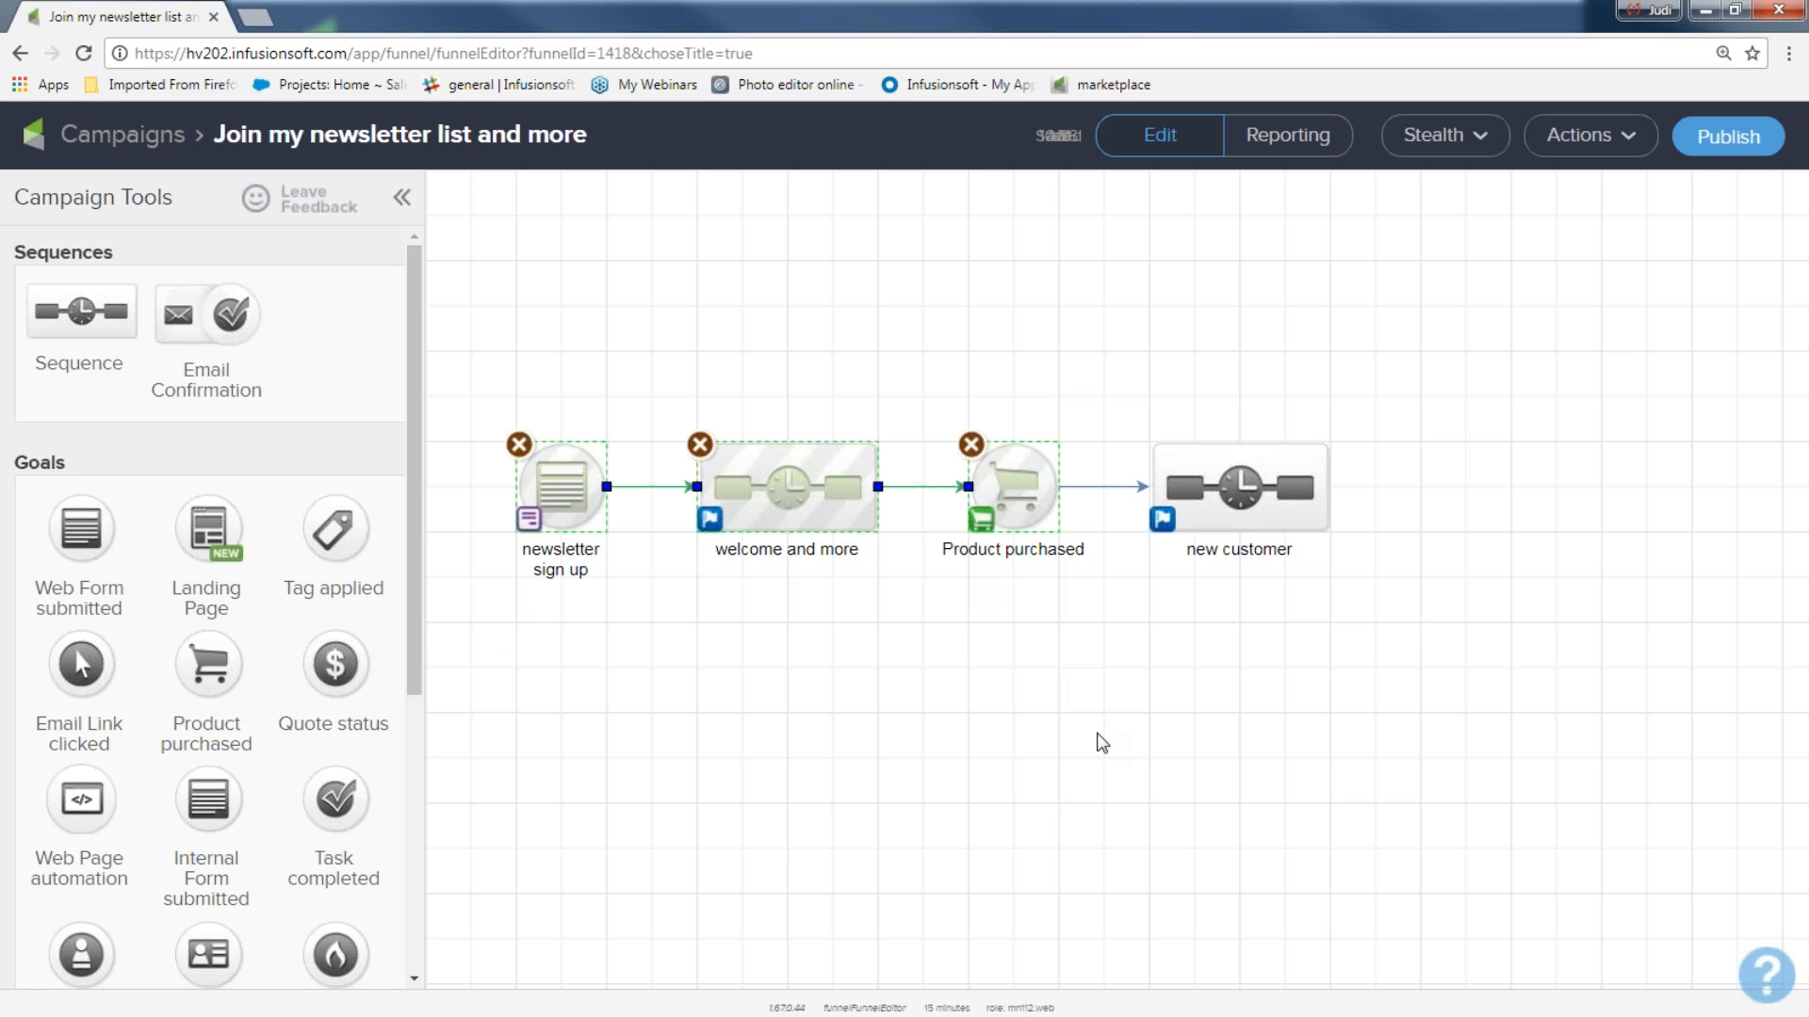
Review the Campaign Checklist and publish the campaign.
click(1723, 139)
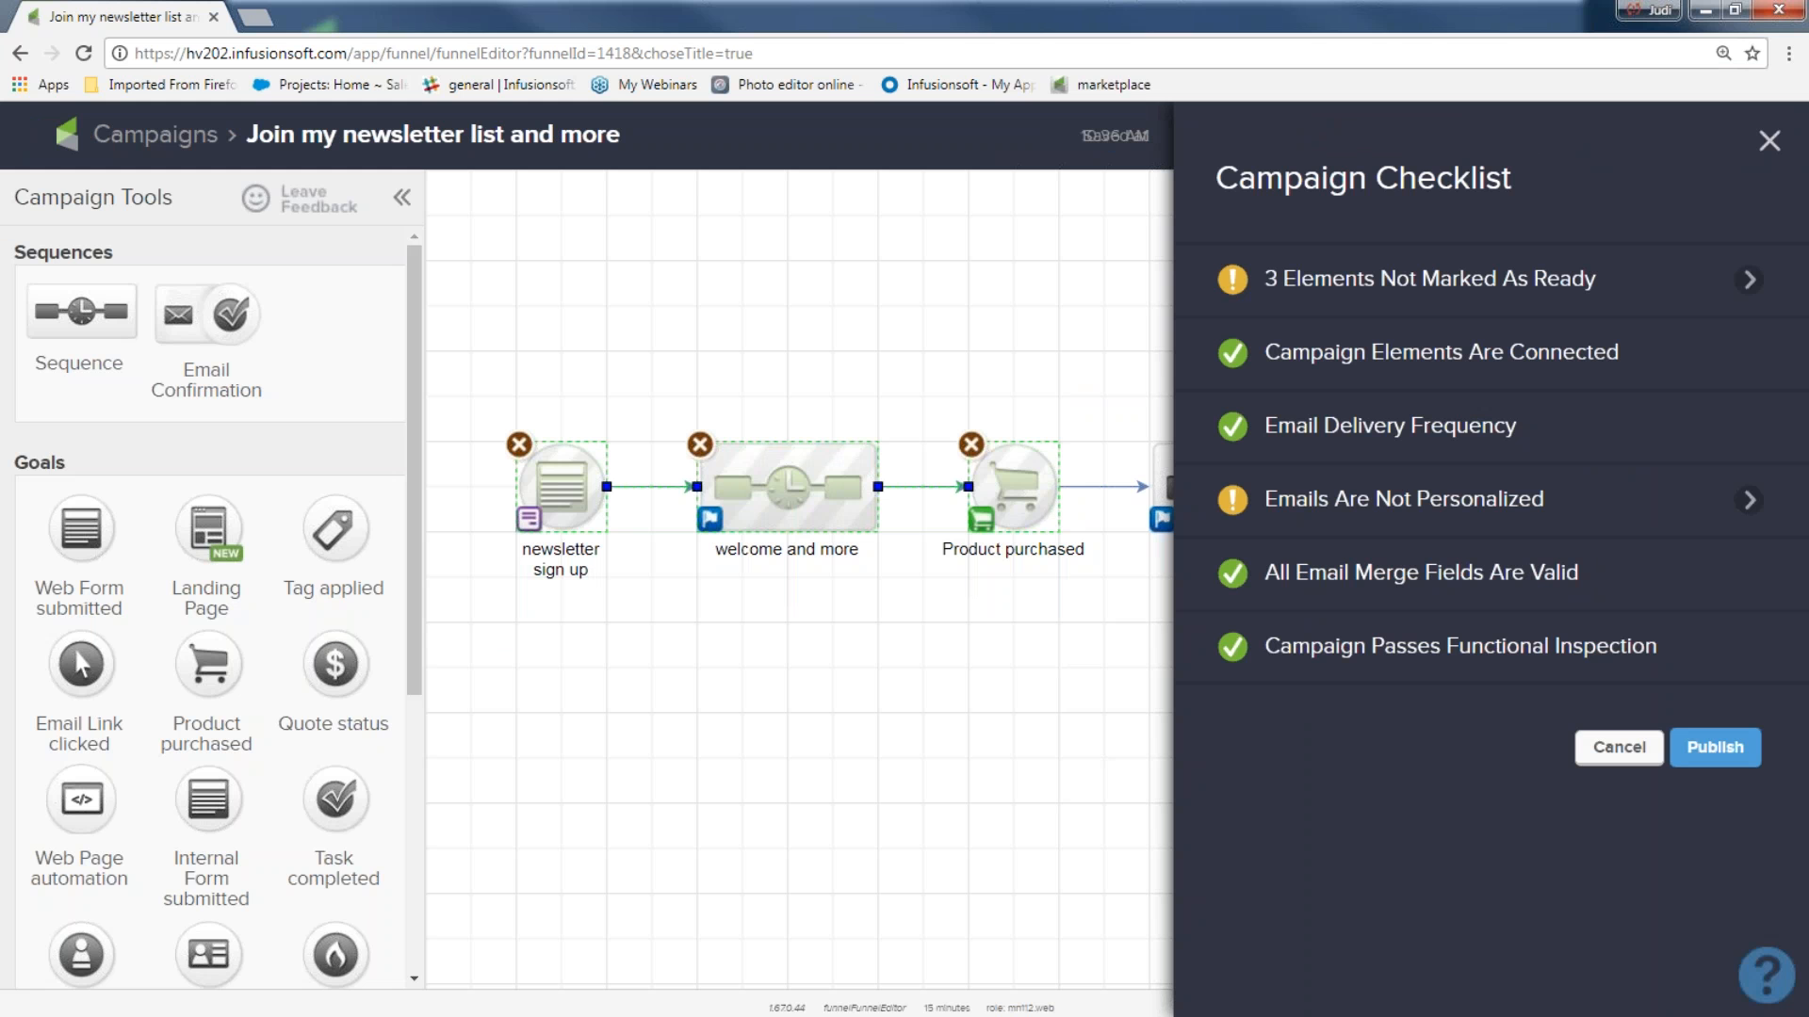
mouse_move(1246, 648)
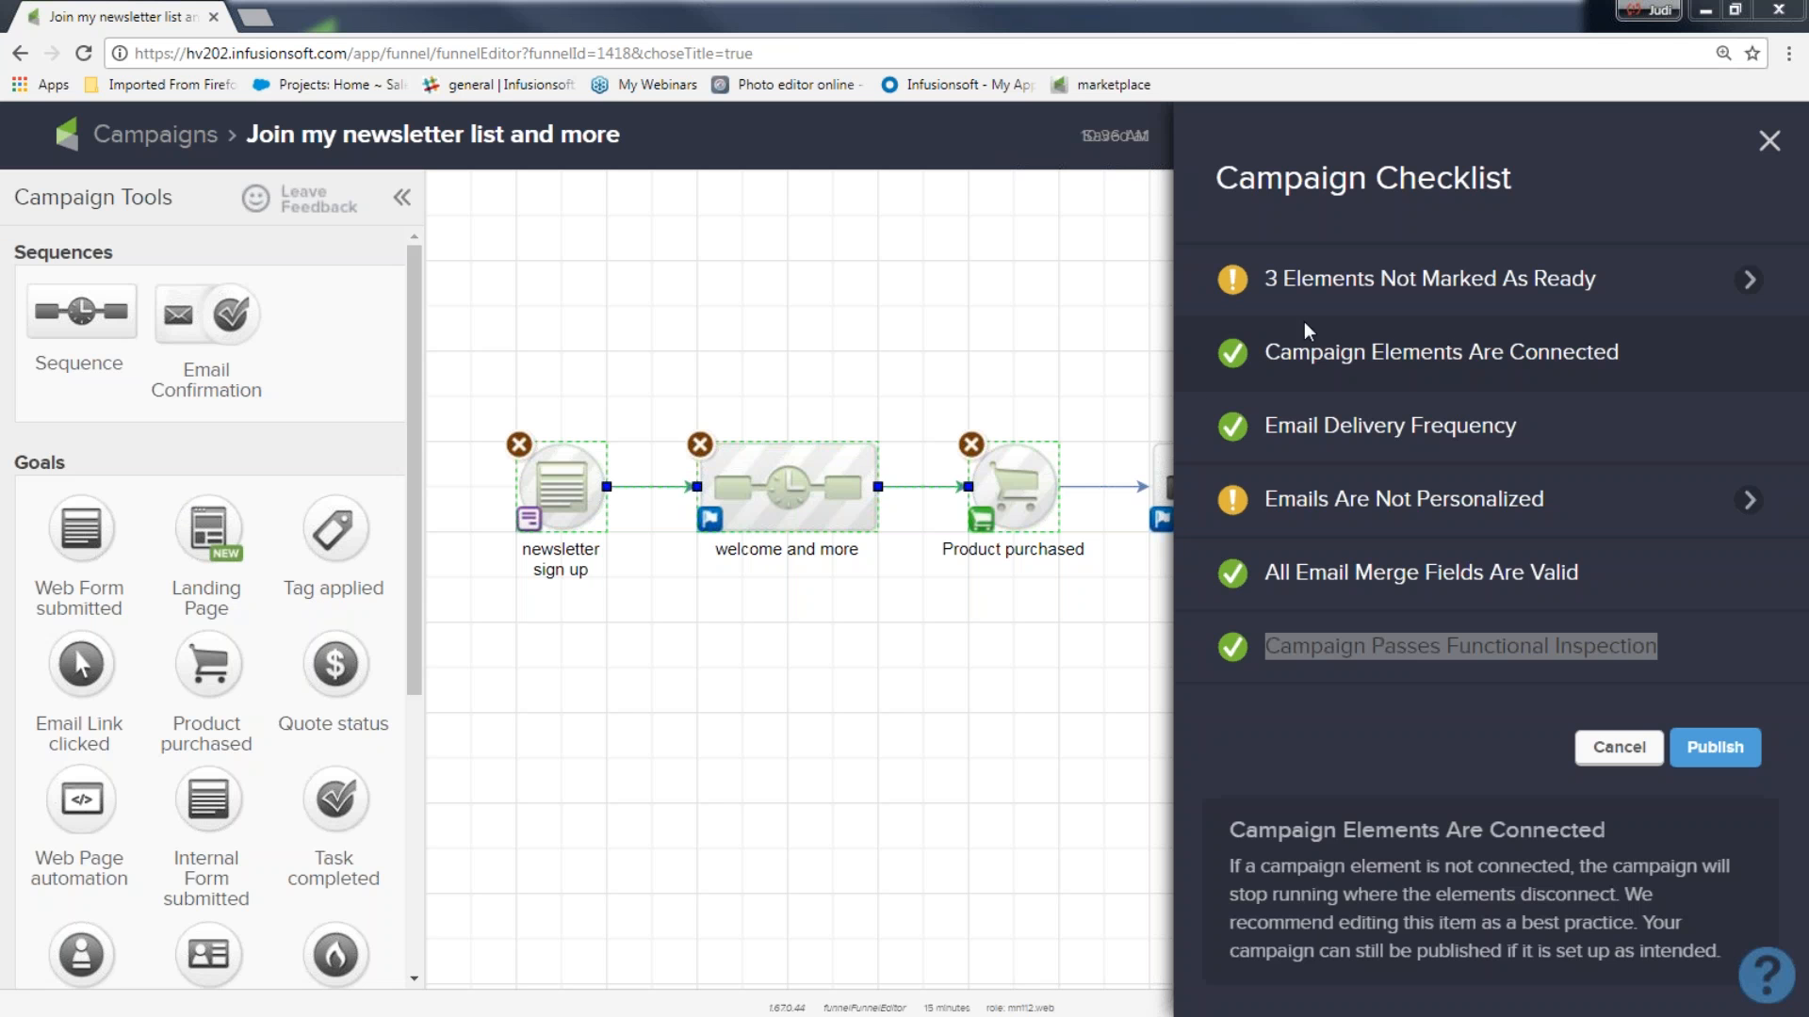
mouse_move(1271, 281)
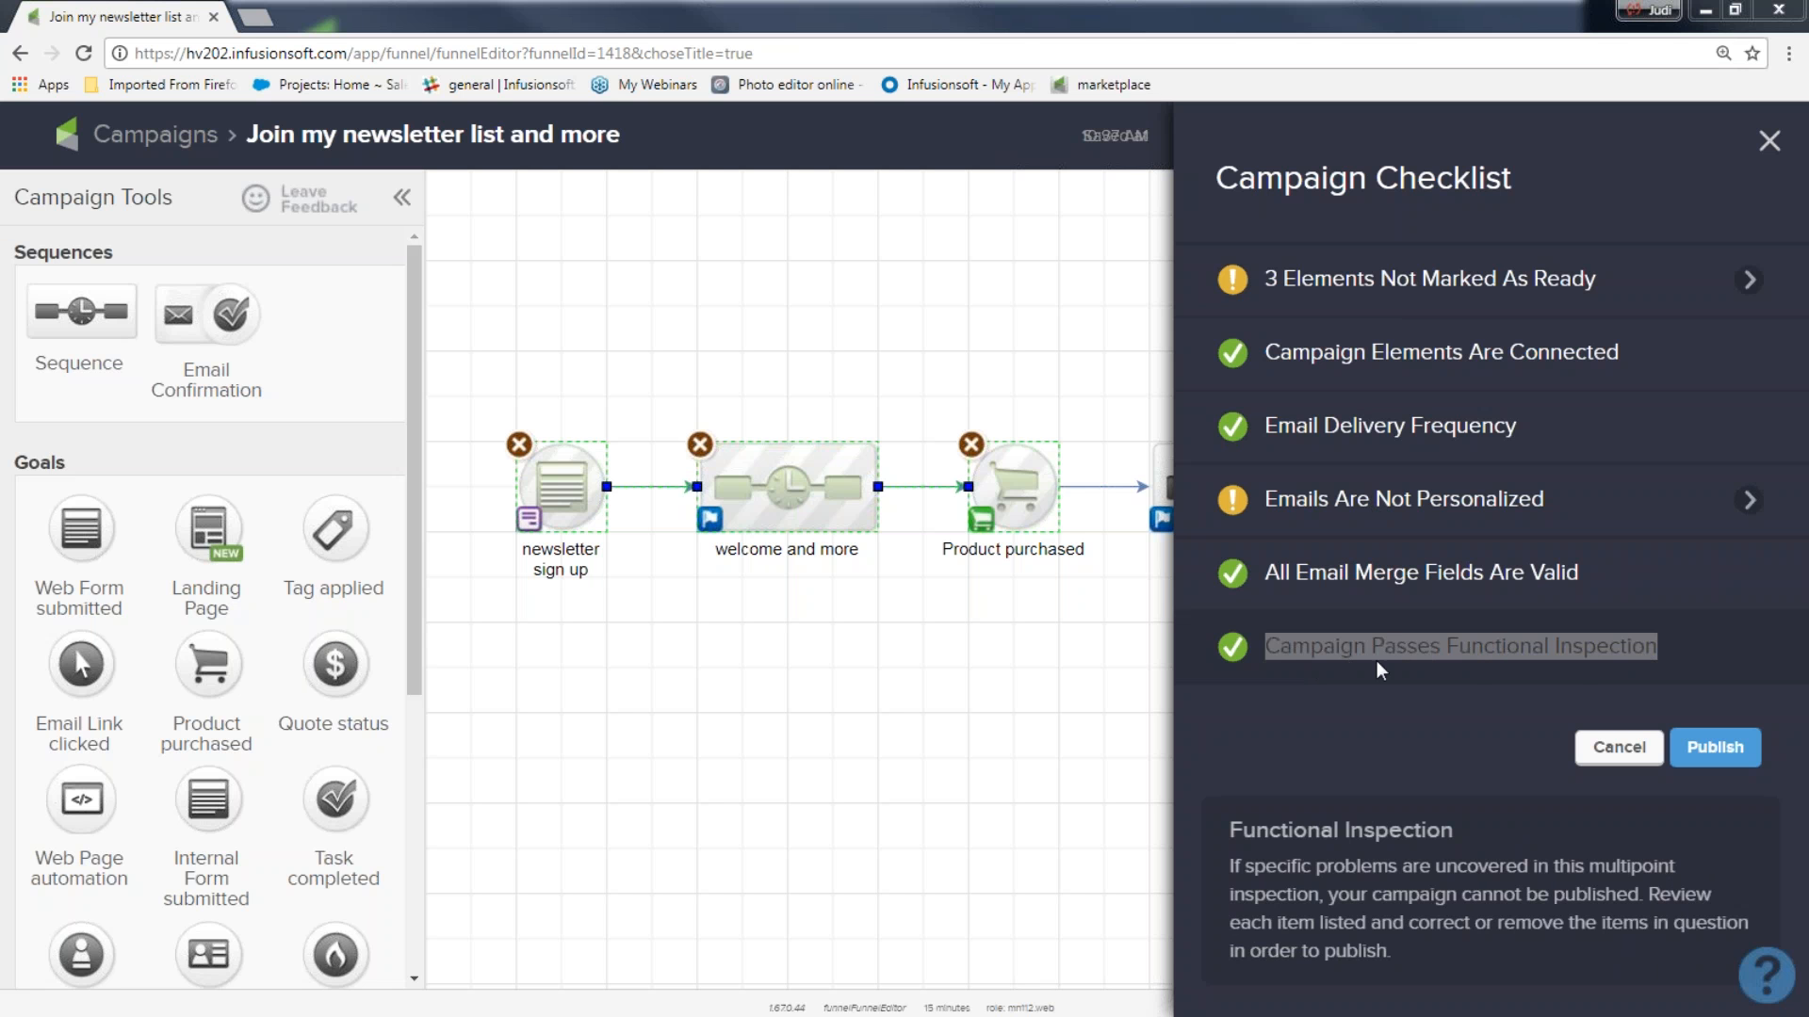
click(1417, 712)
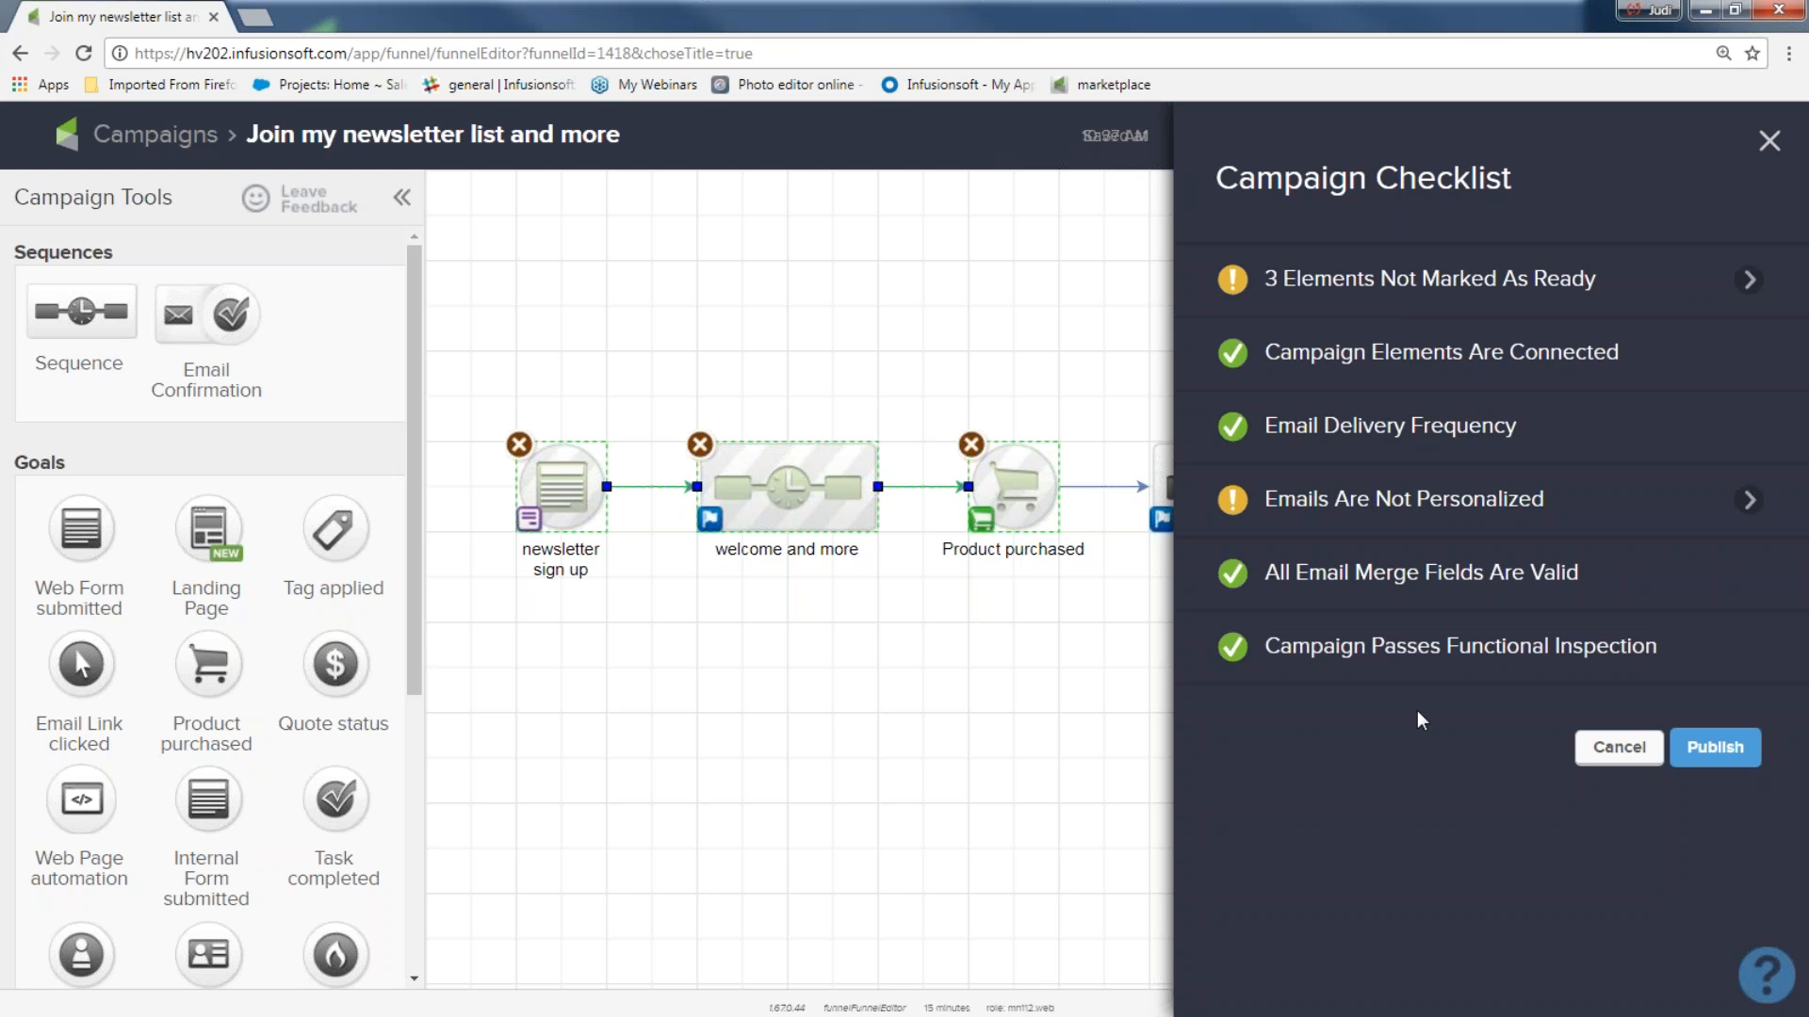
click(1716, 750)
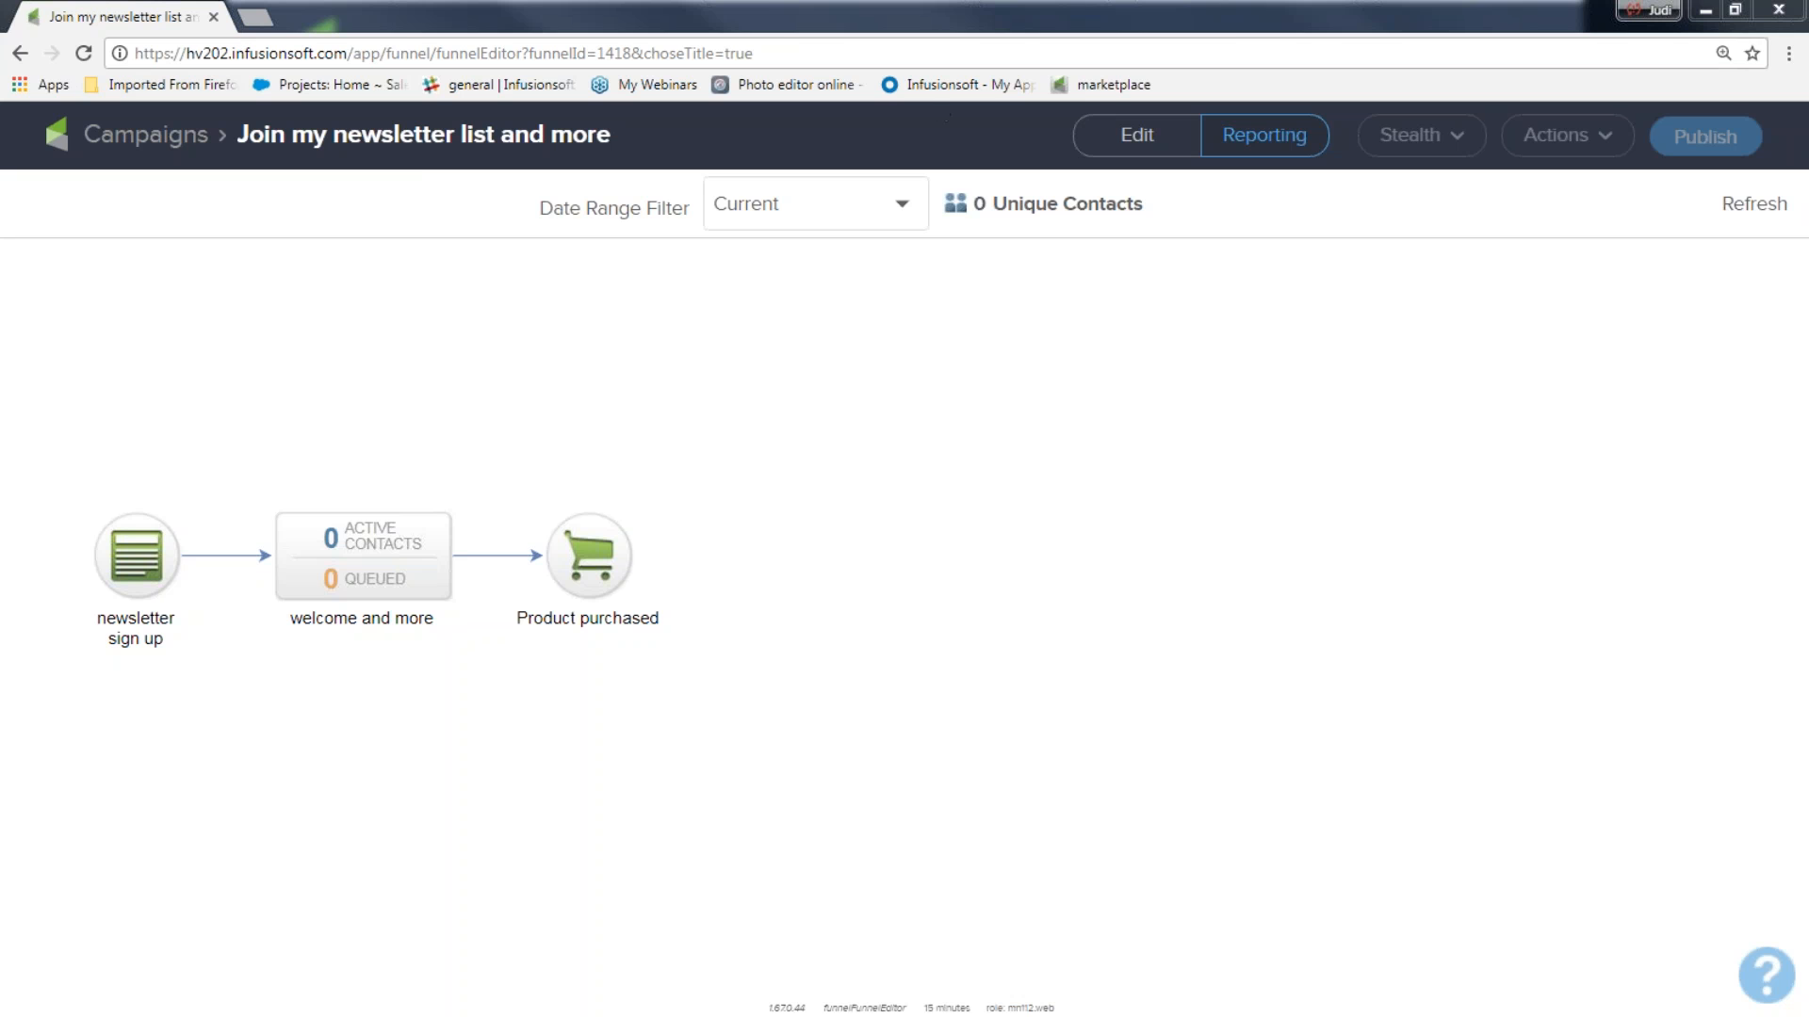
Return to editing the published campaign, open the "newsletter sign up" web form and check its test contact options.
click(1134, 139)
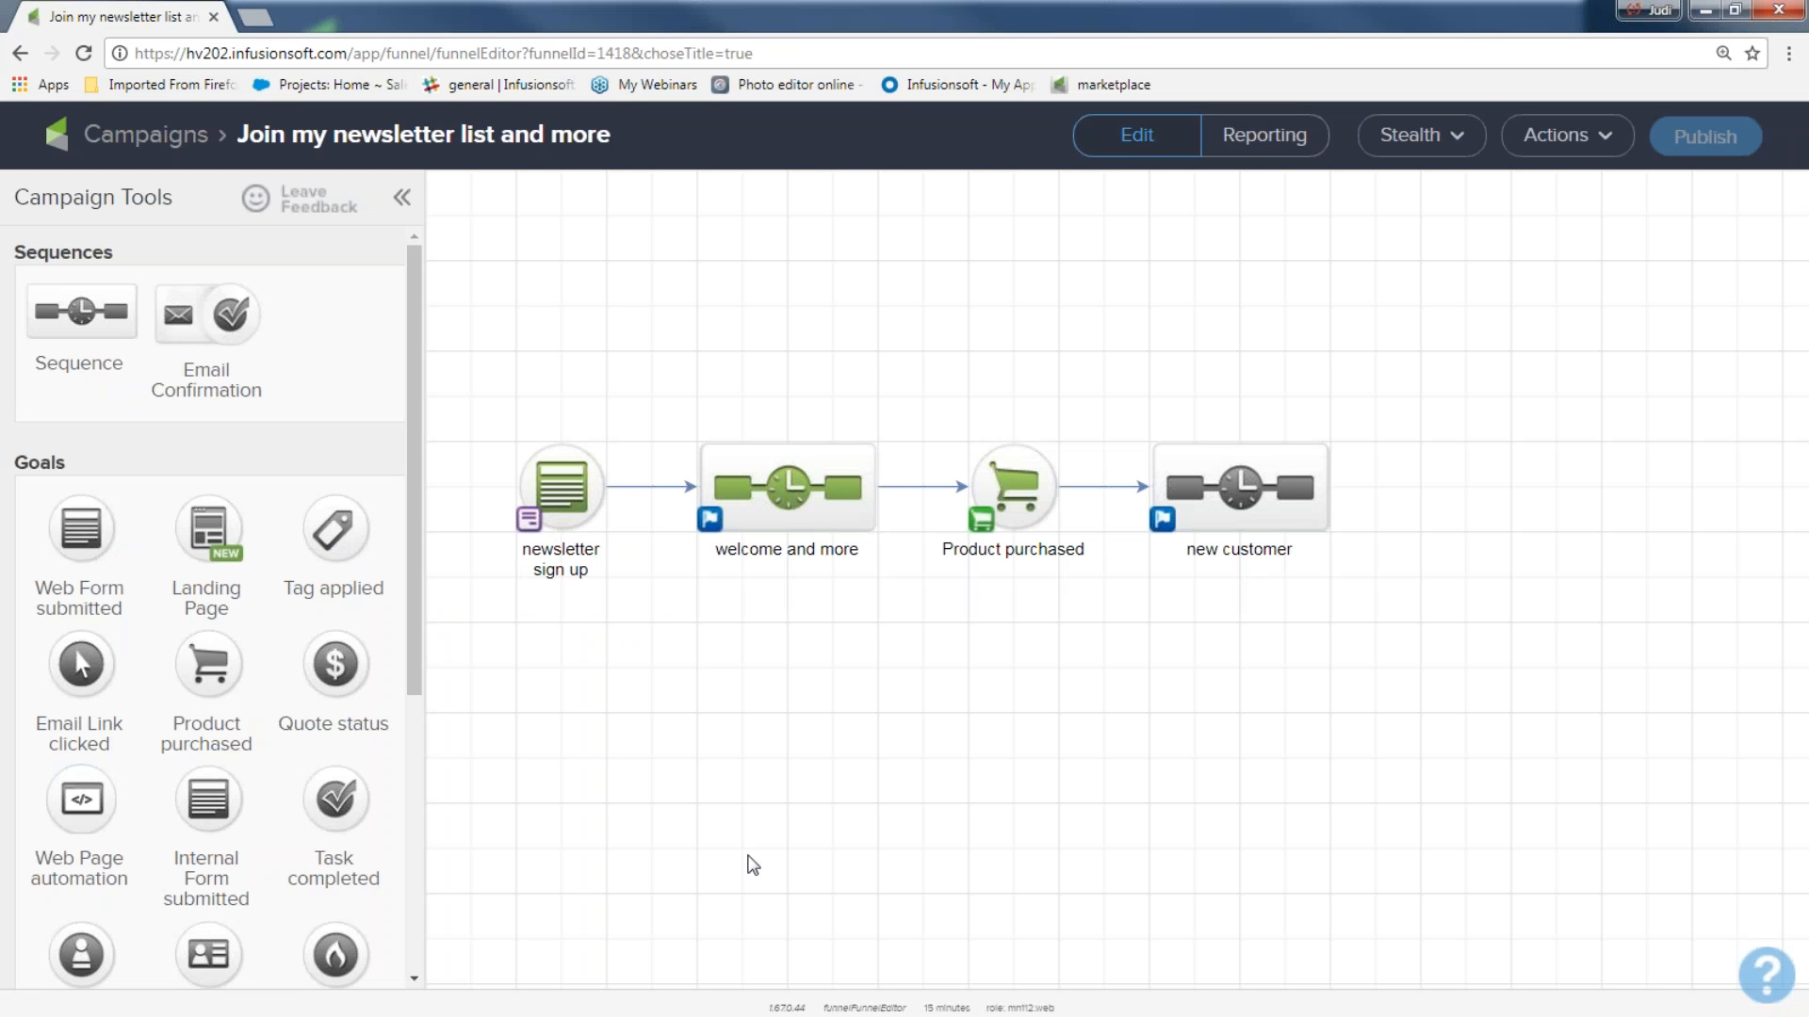
drag(479, 369, 1108, 659)
click(1024, 775)
click(558, 497)
double_click(558, 498)
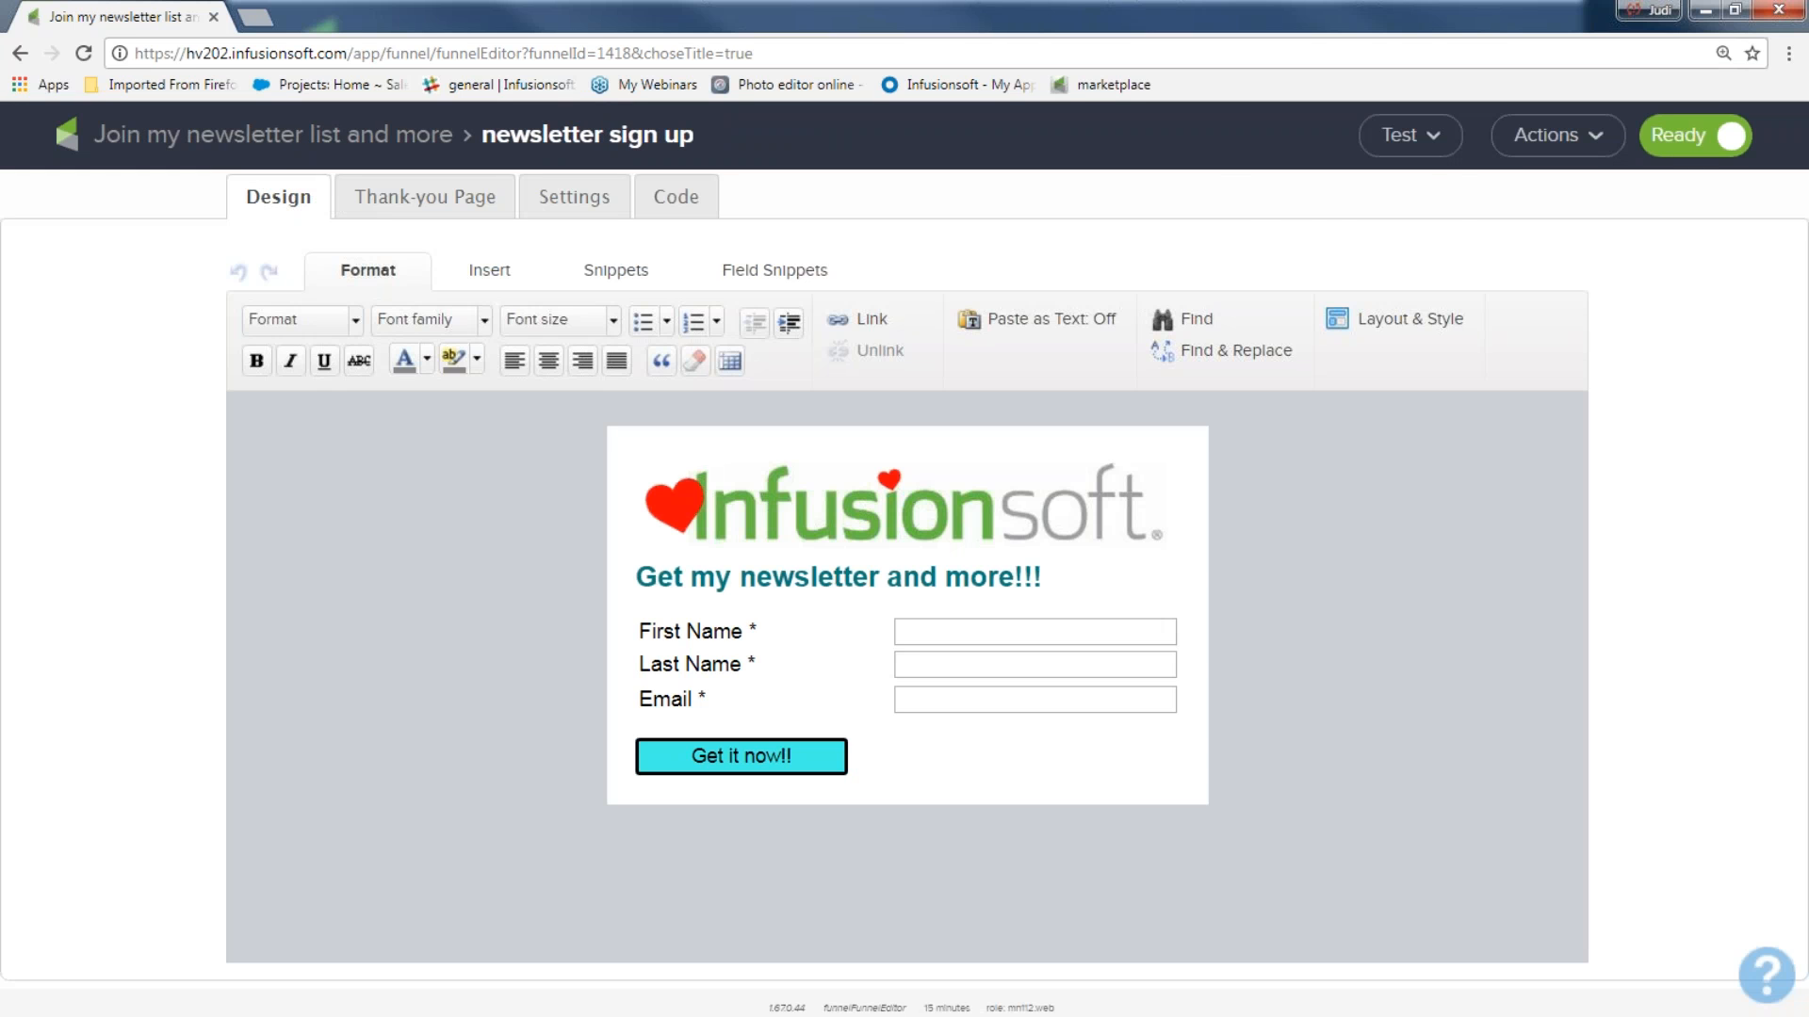
click(1426, 142)
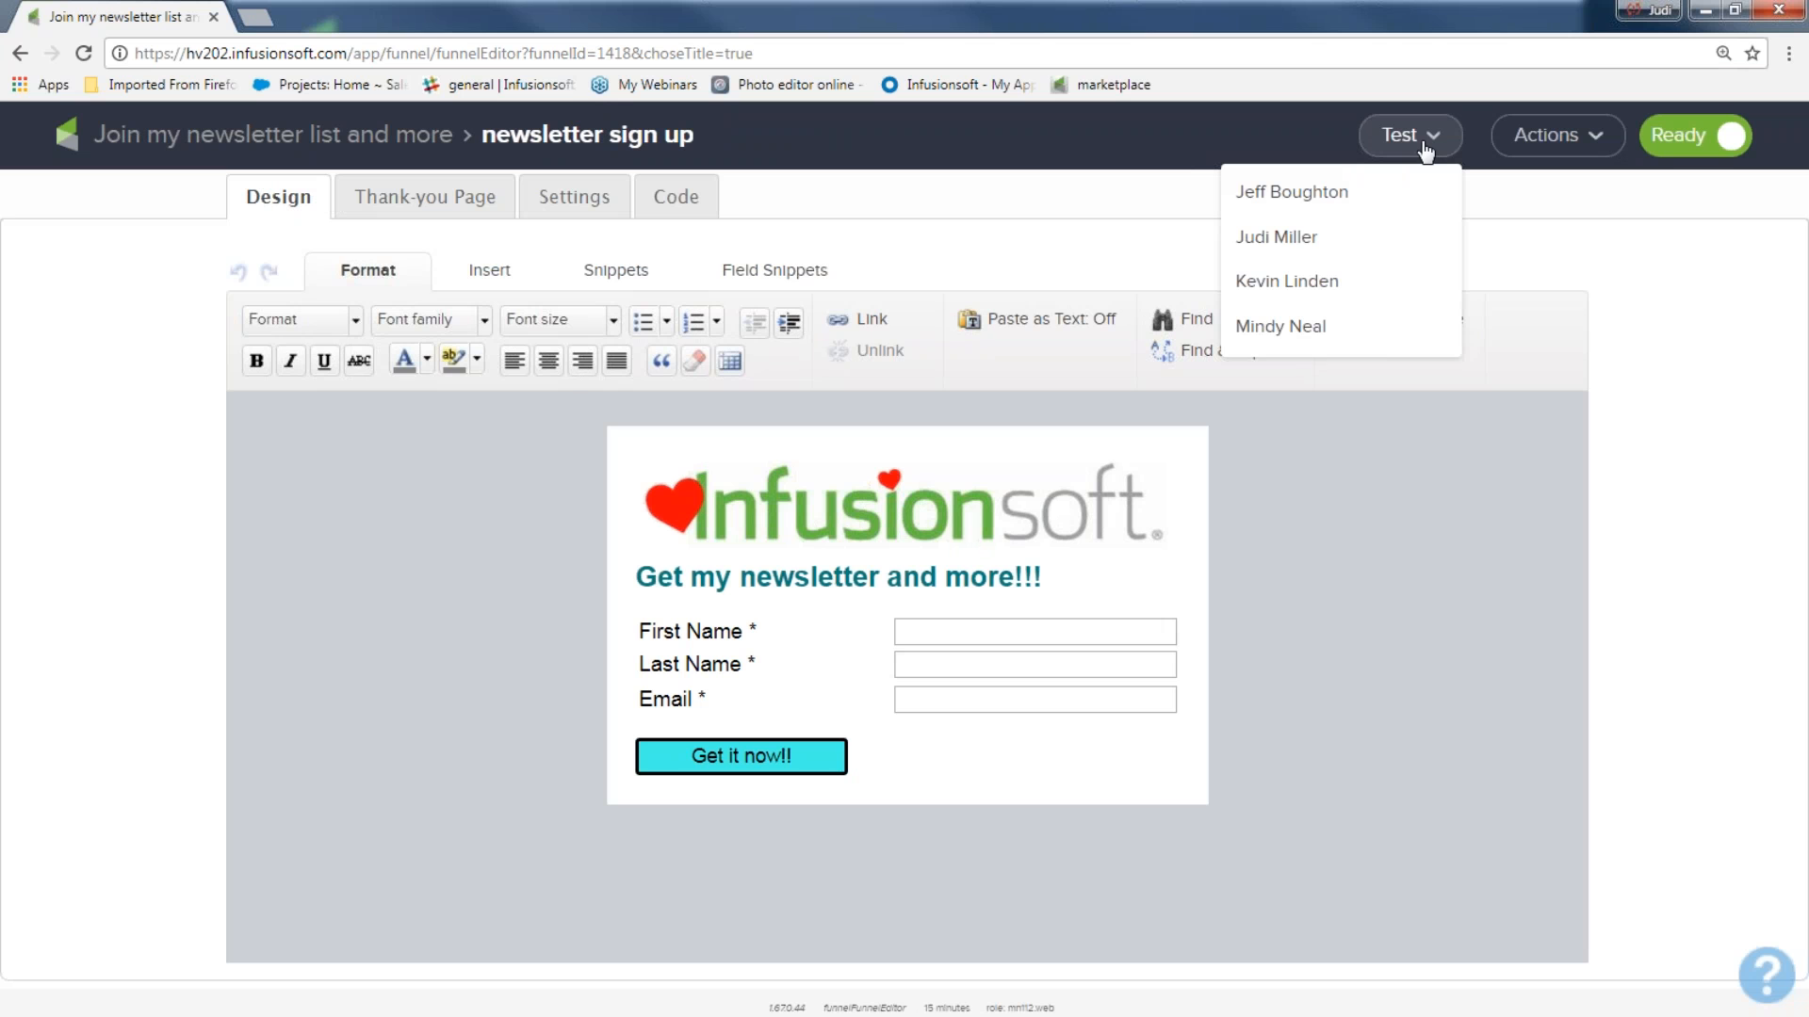
click(1332, 238)
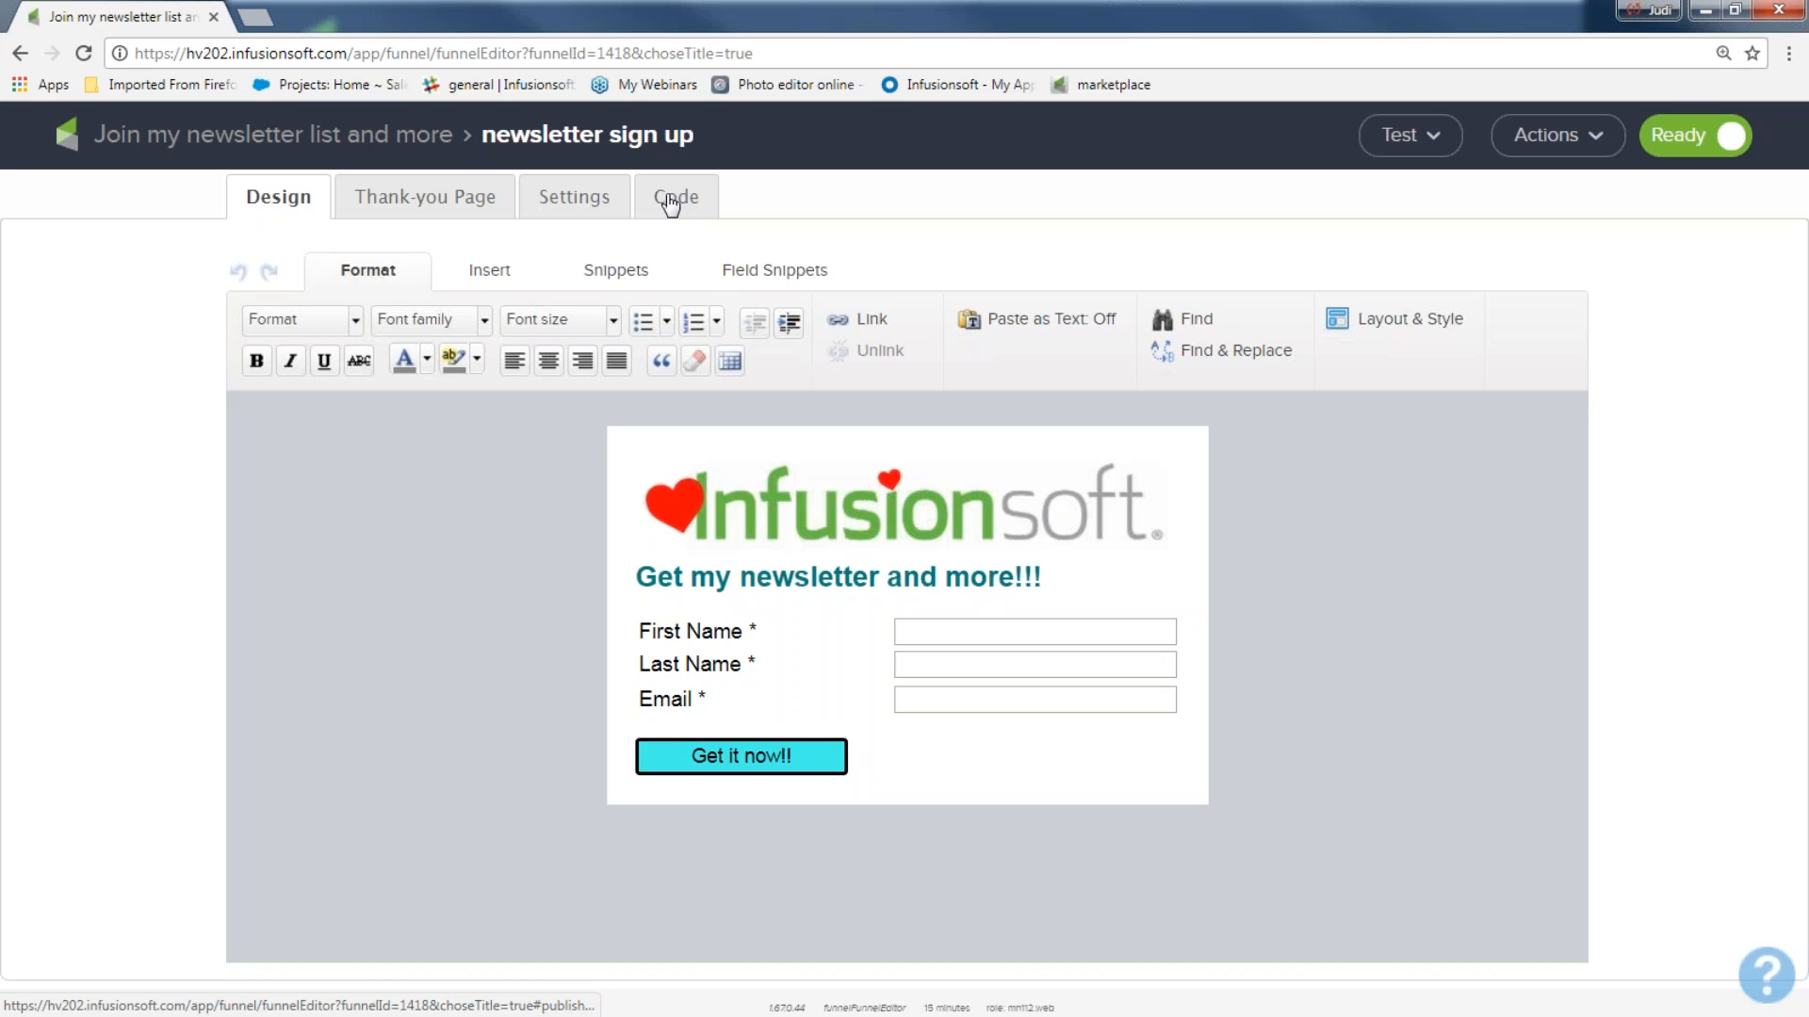
Open the hosted version of the newsletter sign-up form through its Pretty URL.
click(670, 200)
click(465, 808)
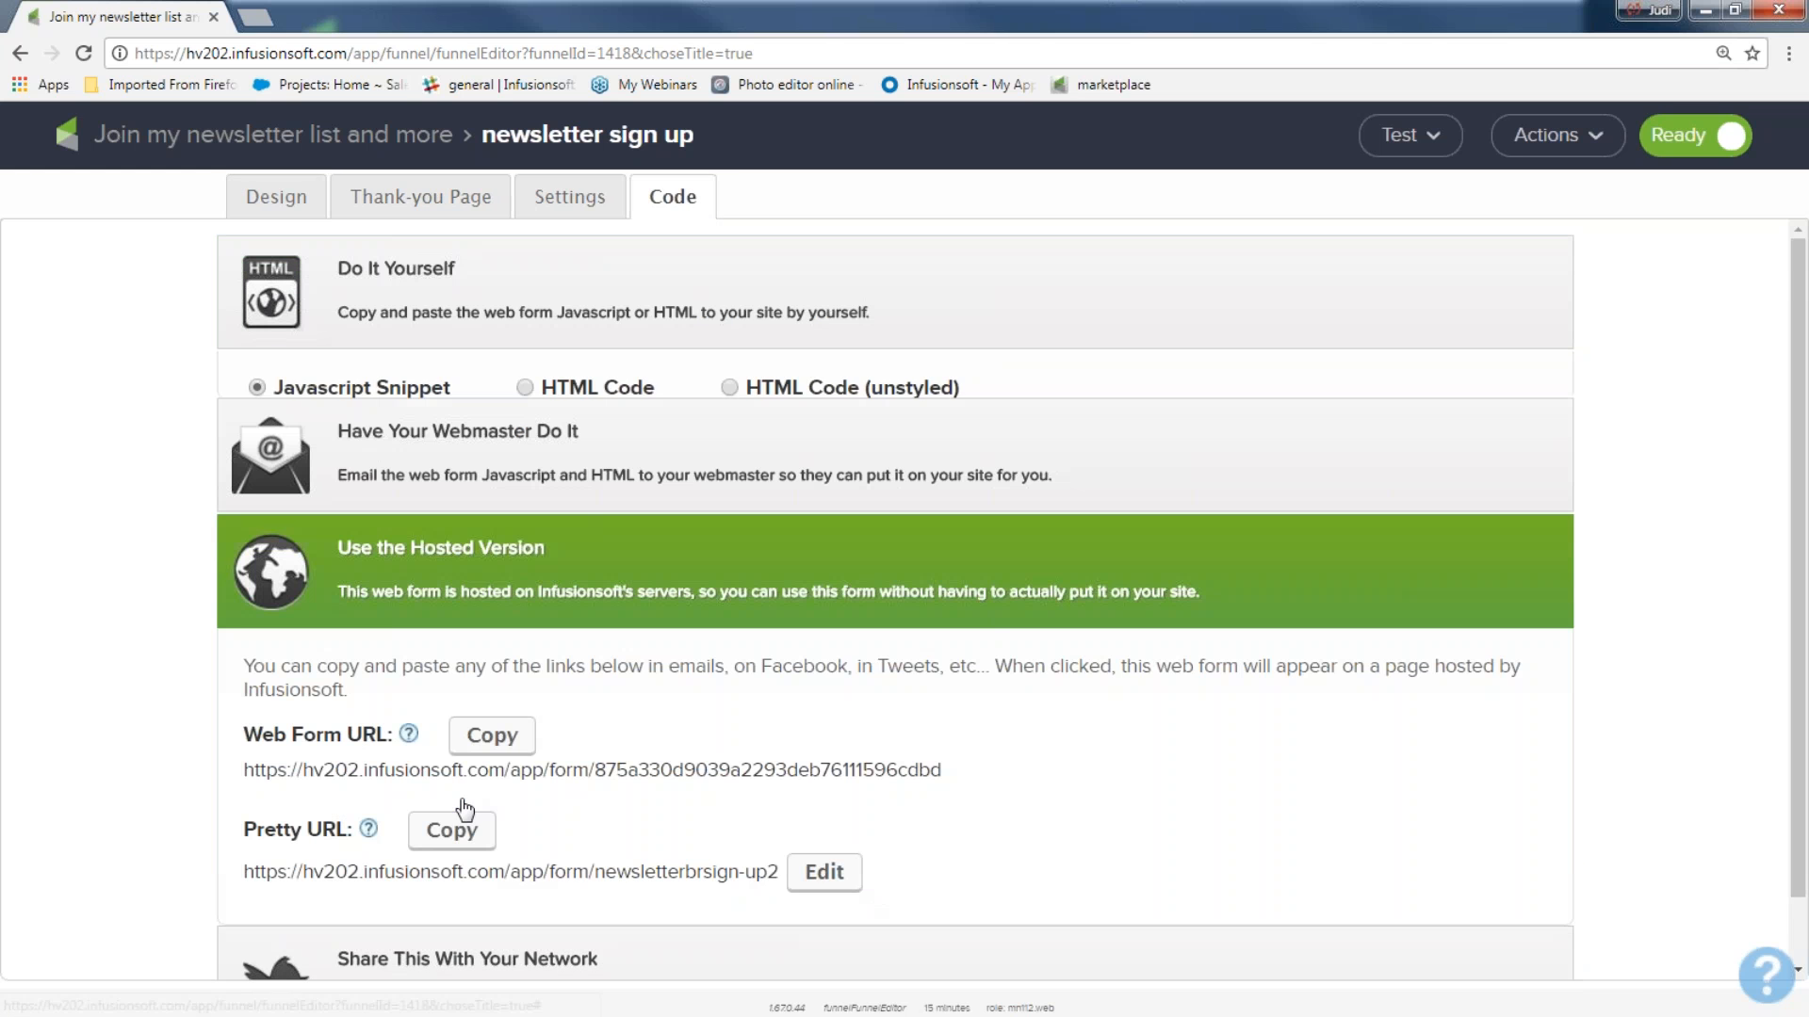
scroll(464, 808, down, 1)
click(471, 823)
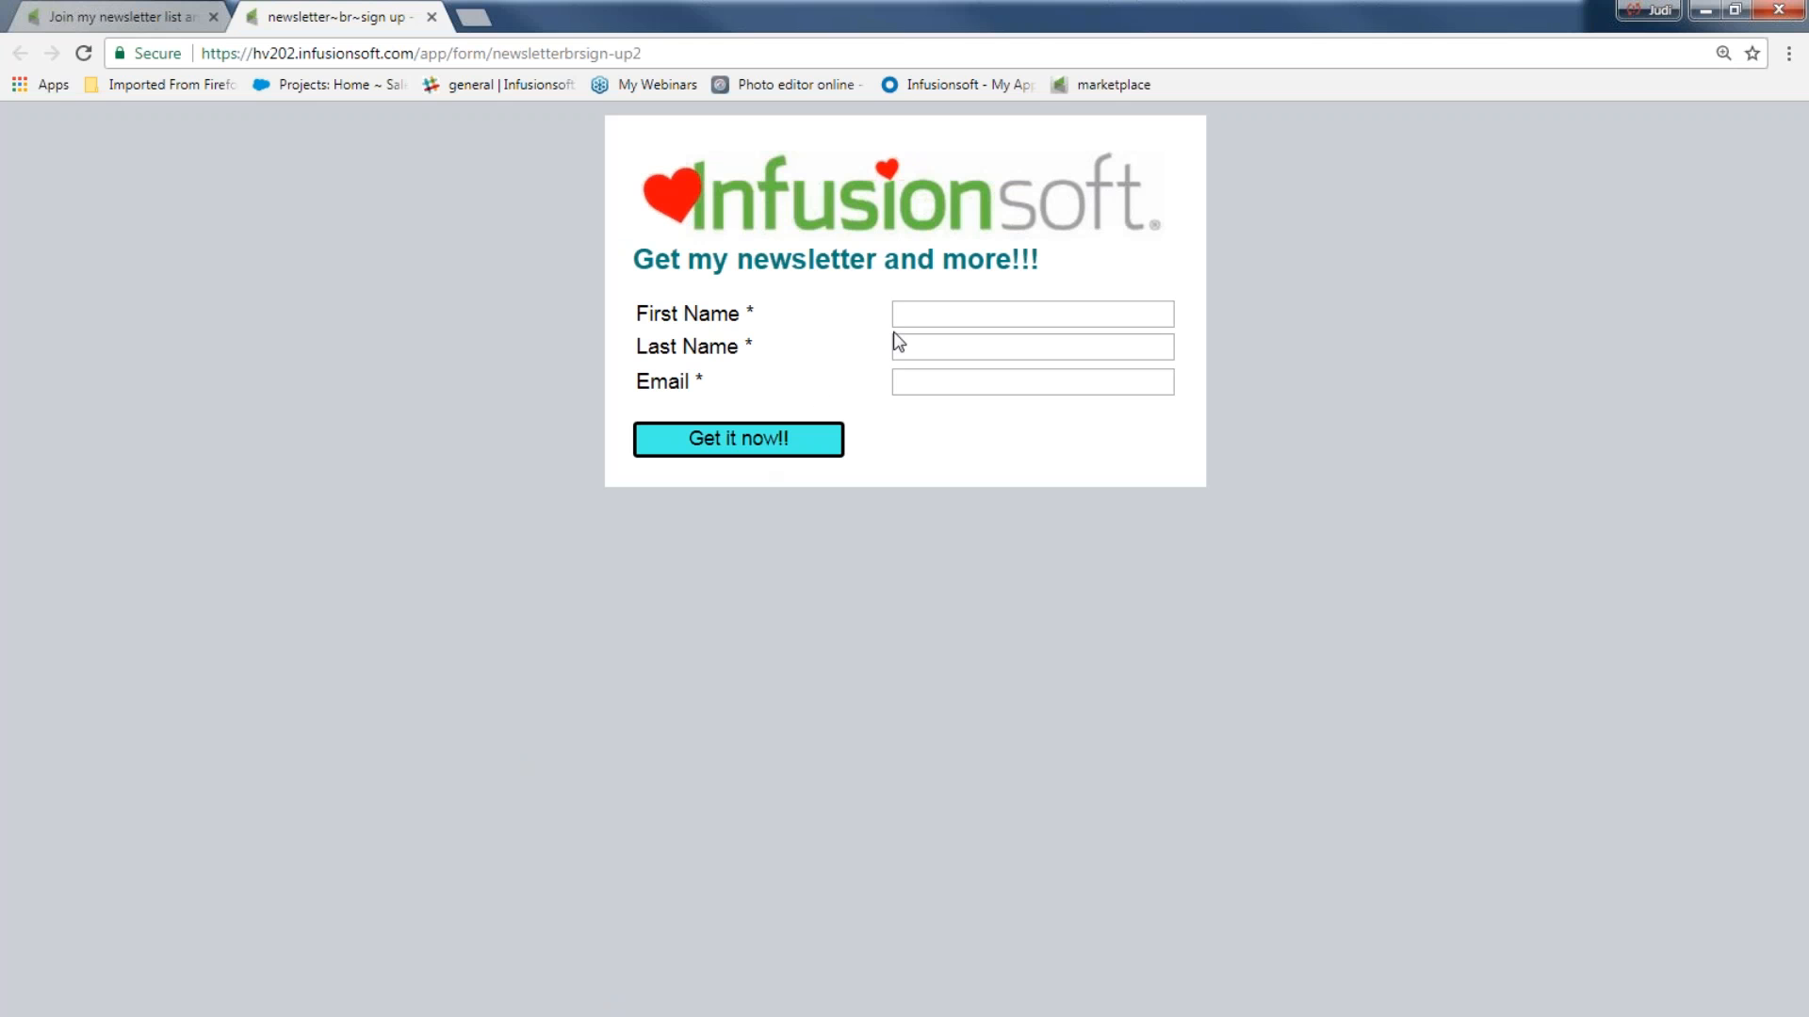
Enter the test contact's first name followed by 123 in the hosted form.
click(940, 316)
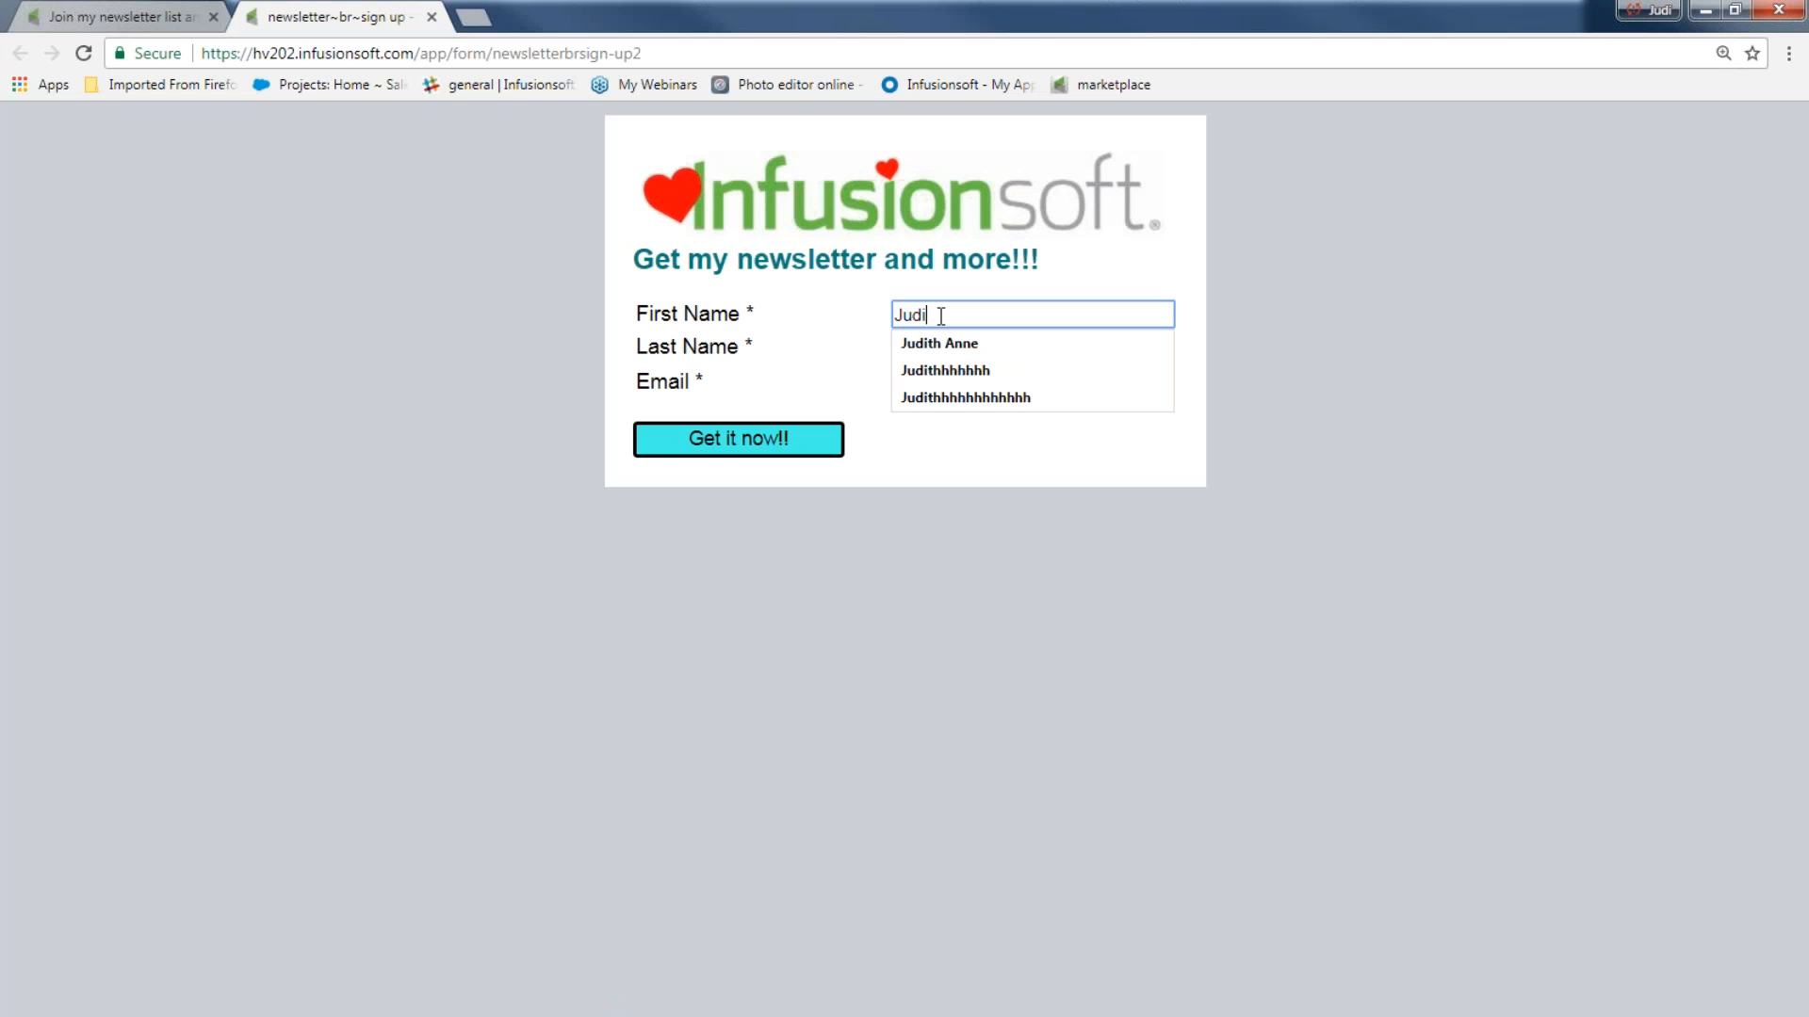
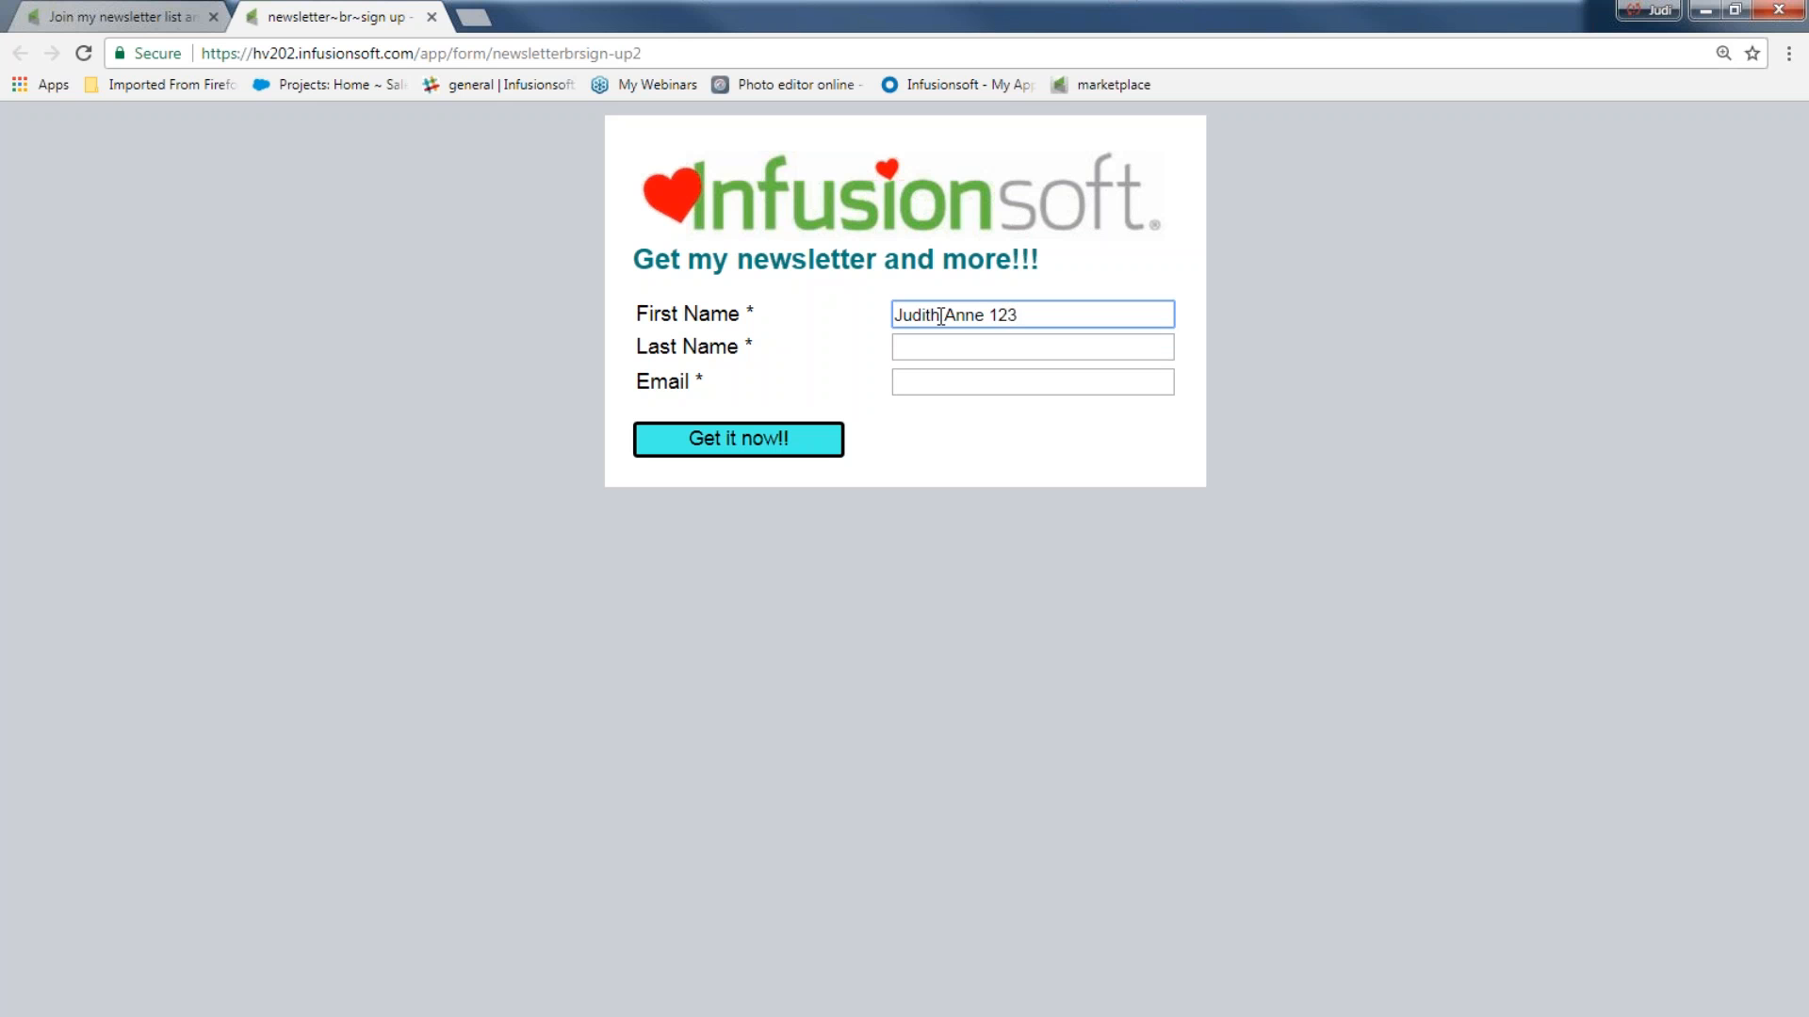
Fill in the test contact's last name and e-mail address and submit the form.
click(930, 346)
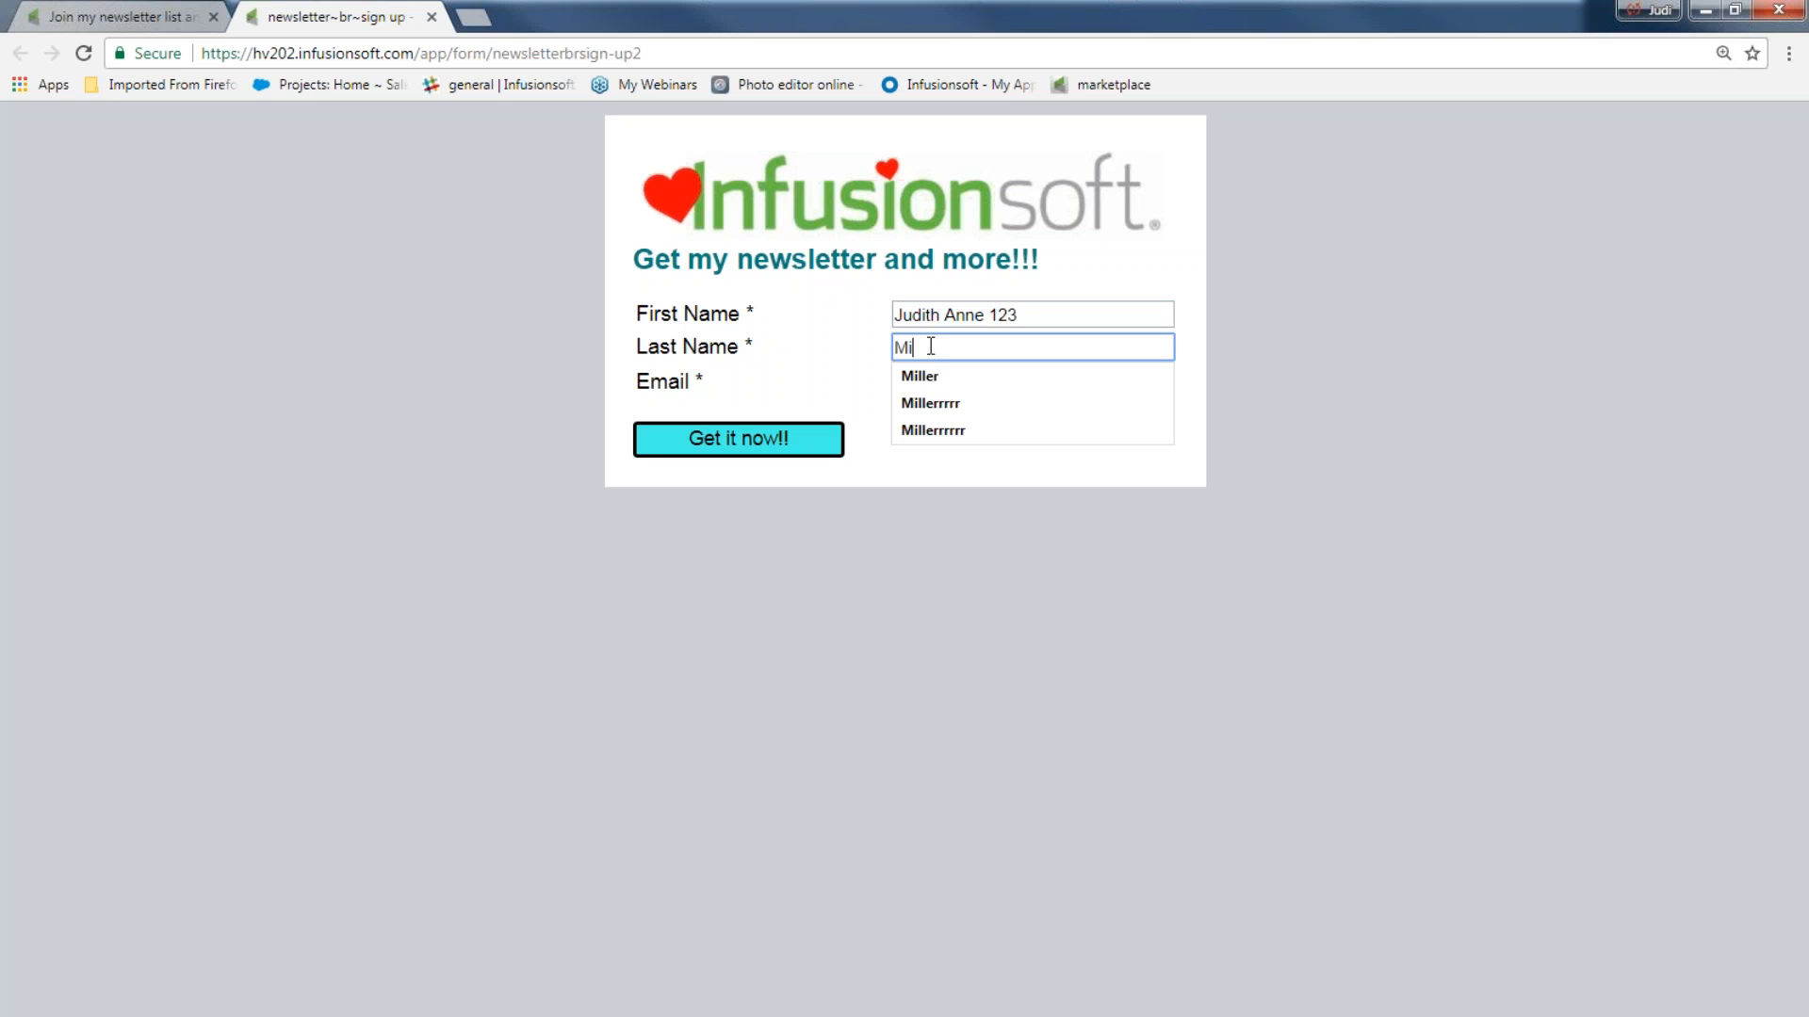
click(938, 376)
click(943, 386)
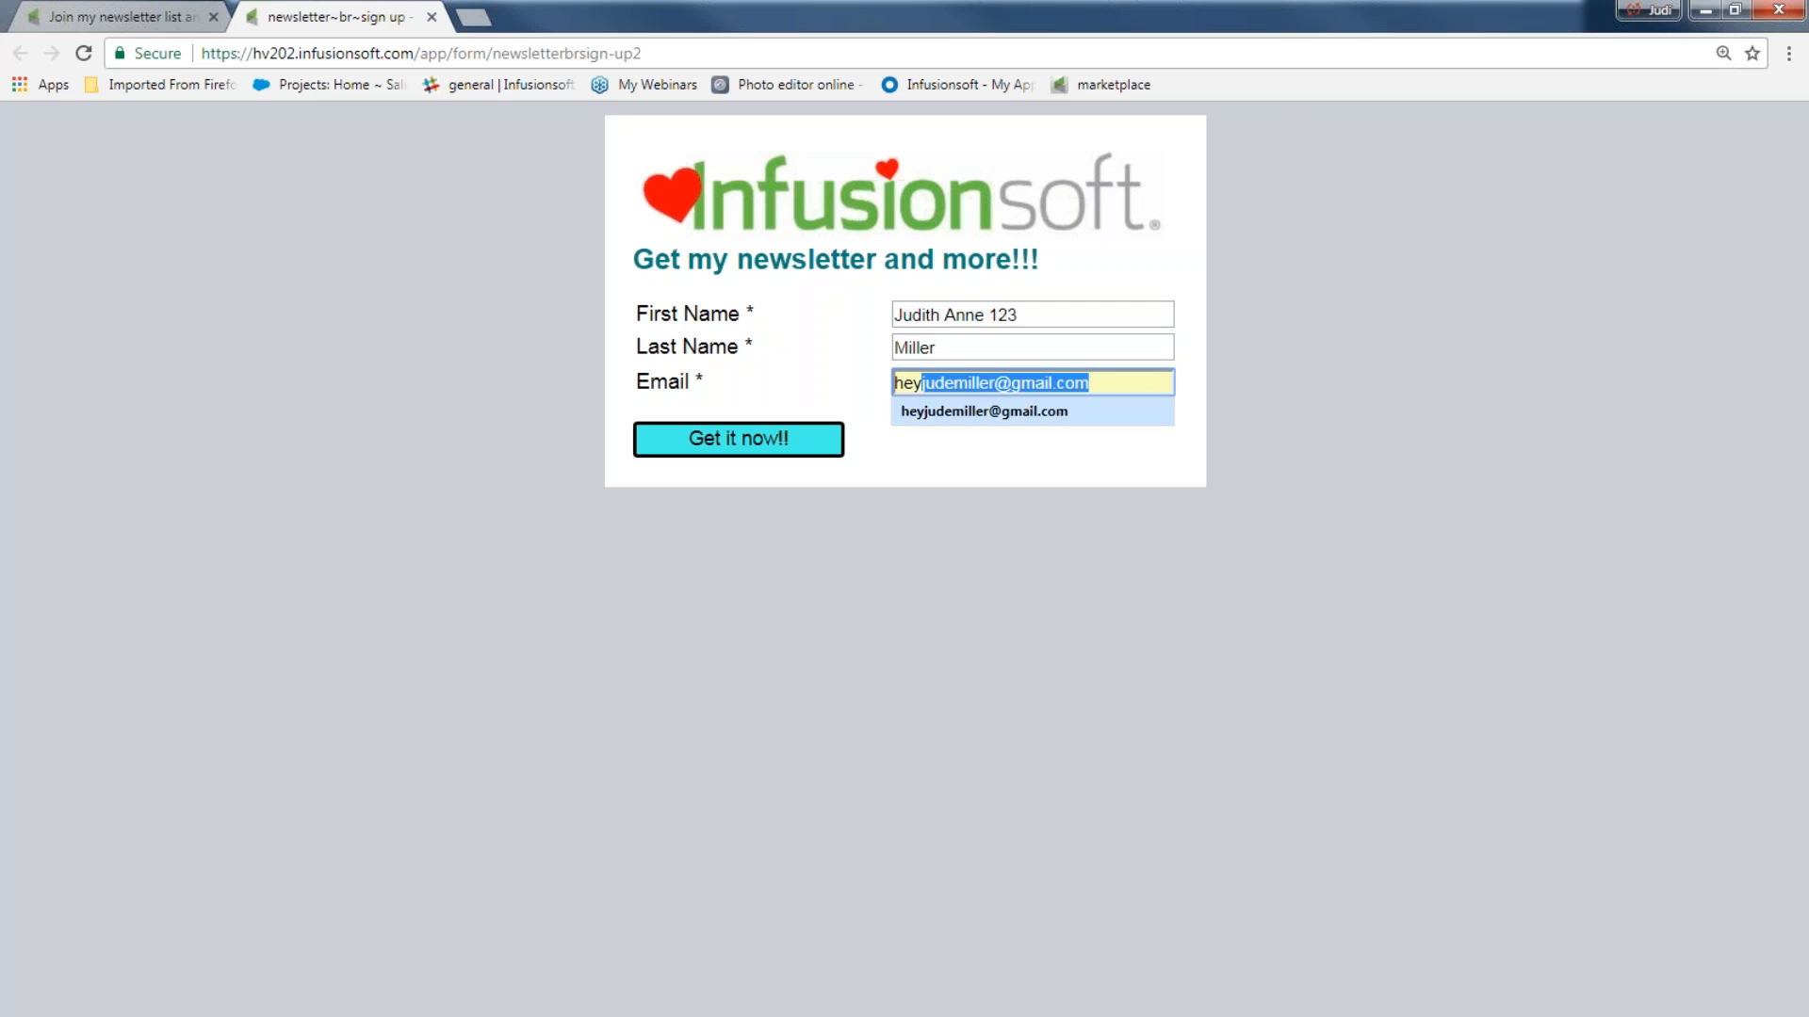
click(944, 407)
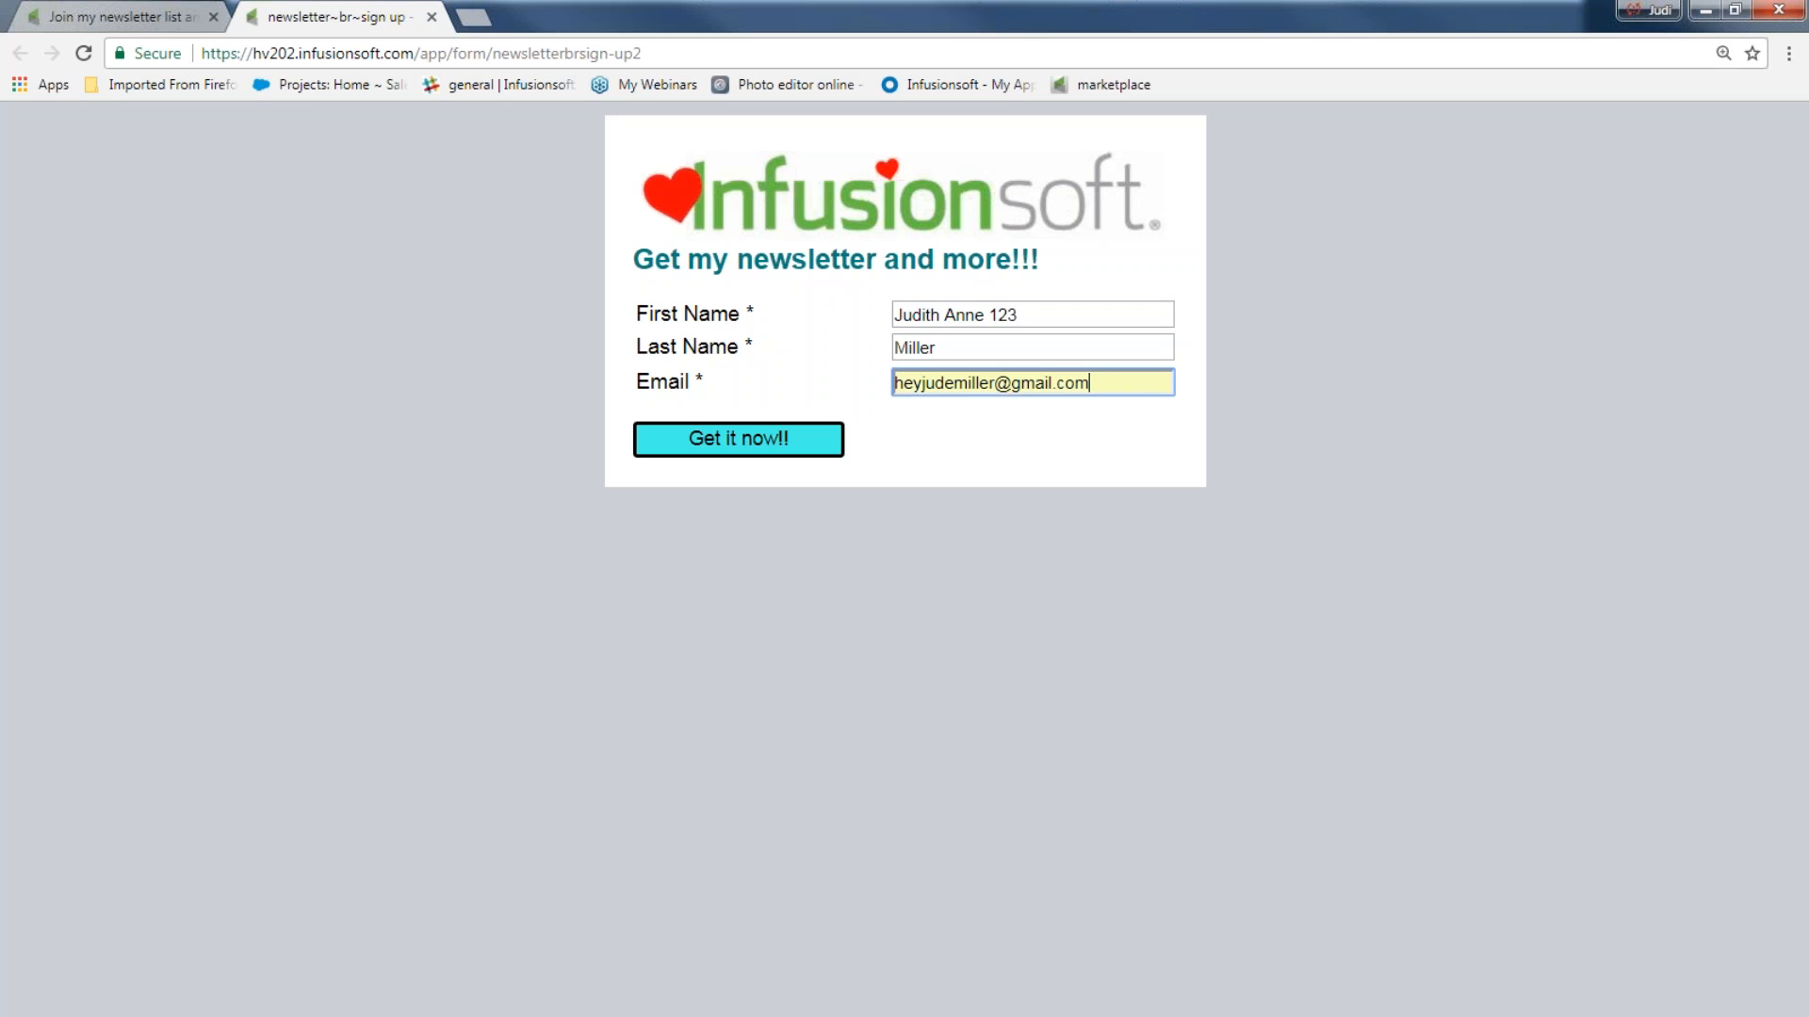
click(764, 436)
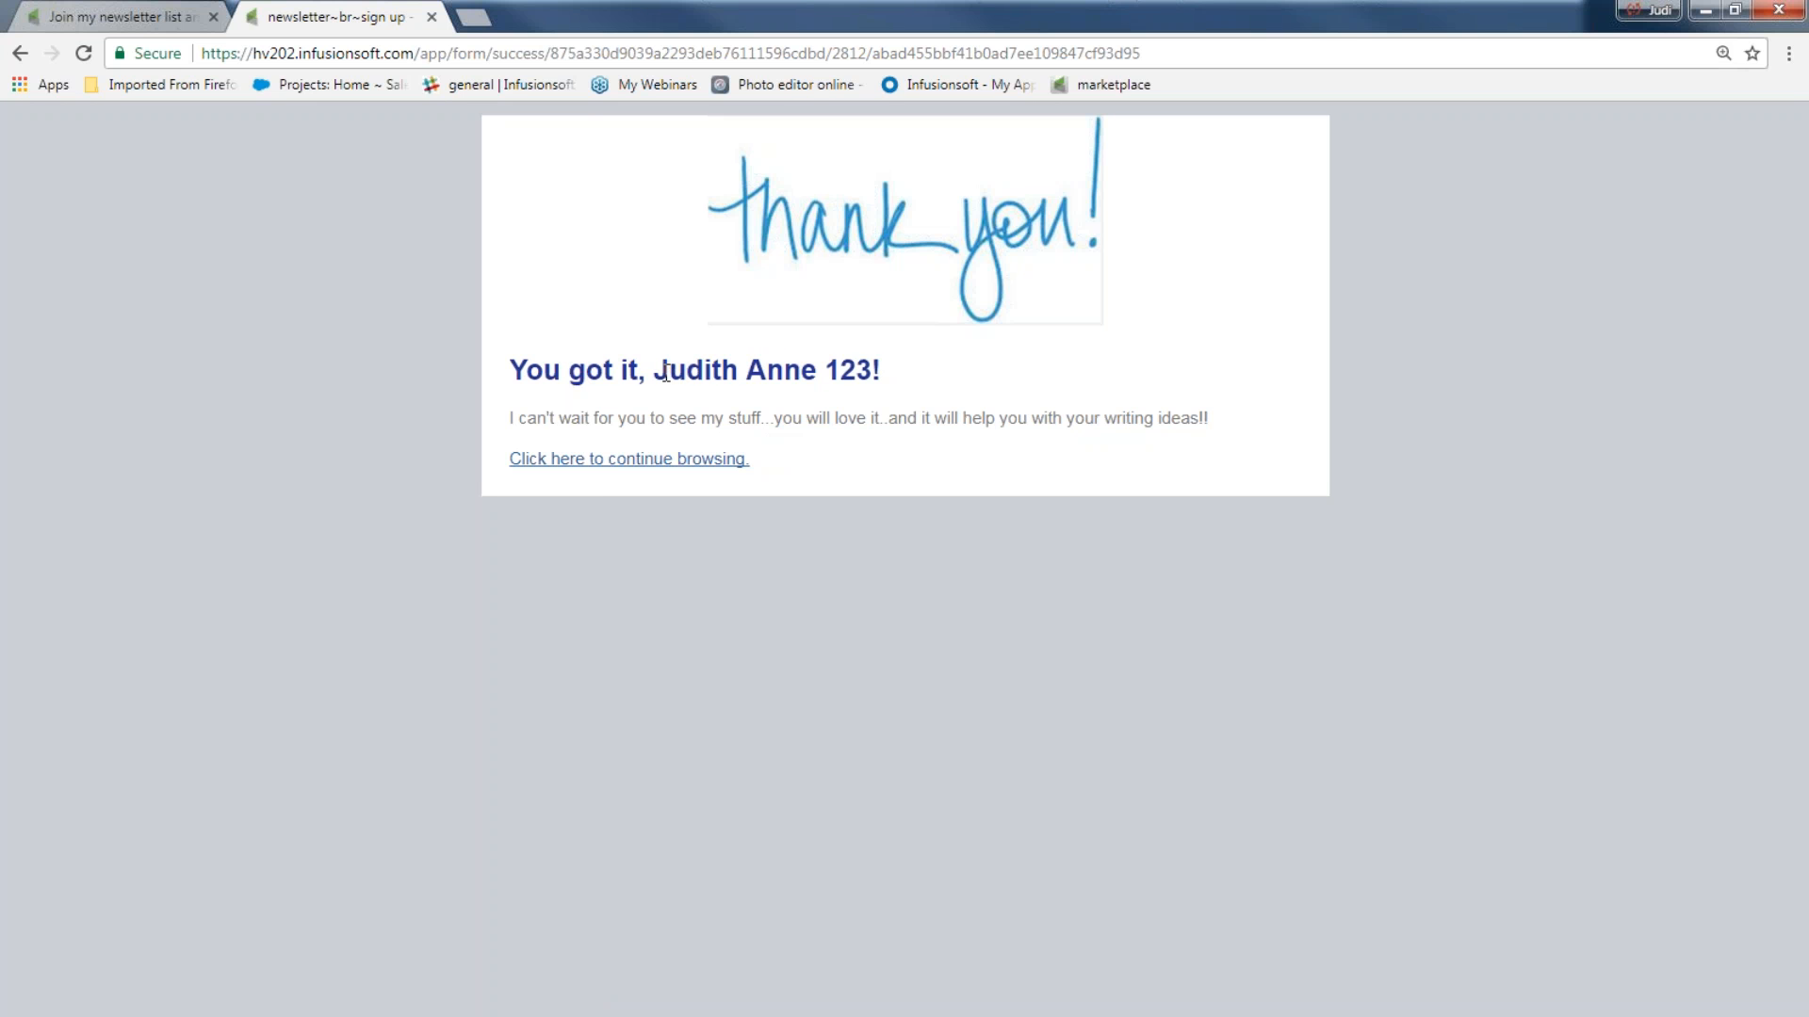
Inspect the personalized greeting on the thank-you page, and go back from the form editor to the Campaigns list.
drag(669, 377, 910, 375)
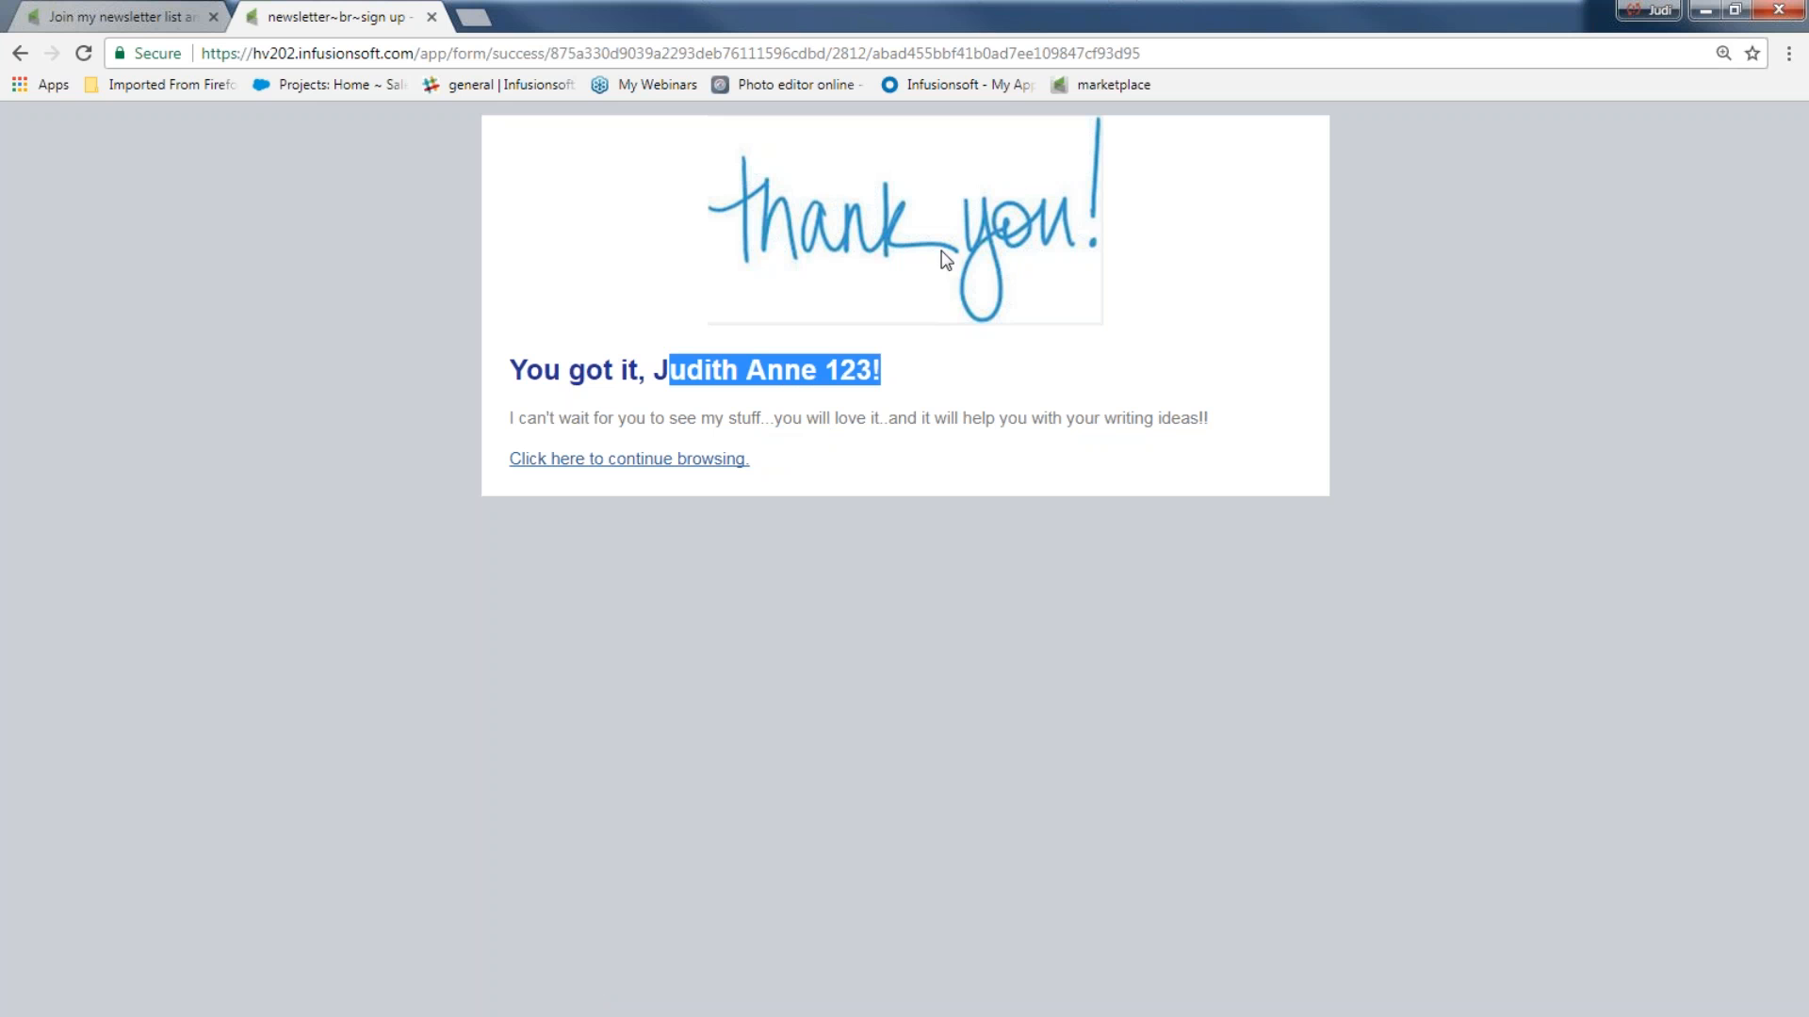
drag(884, 383, 661, 379)
click(137, 21)
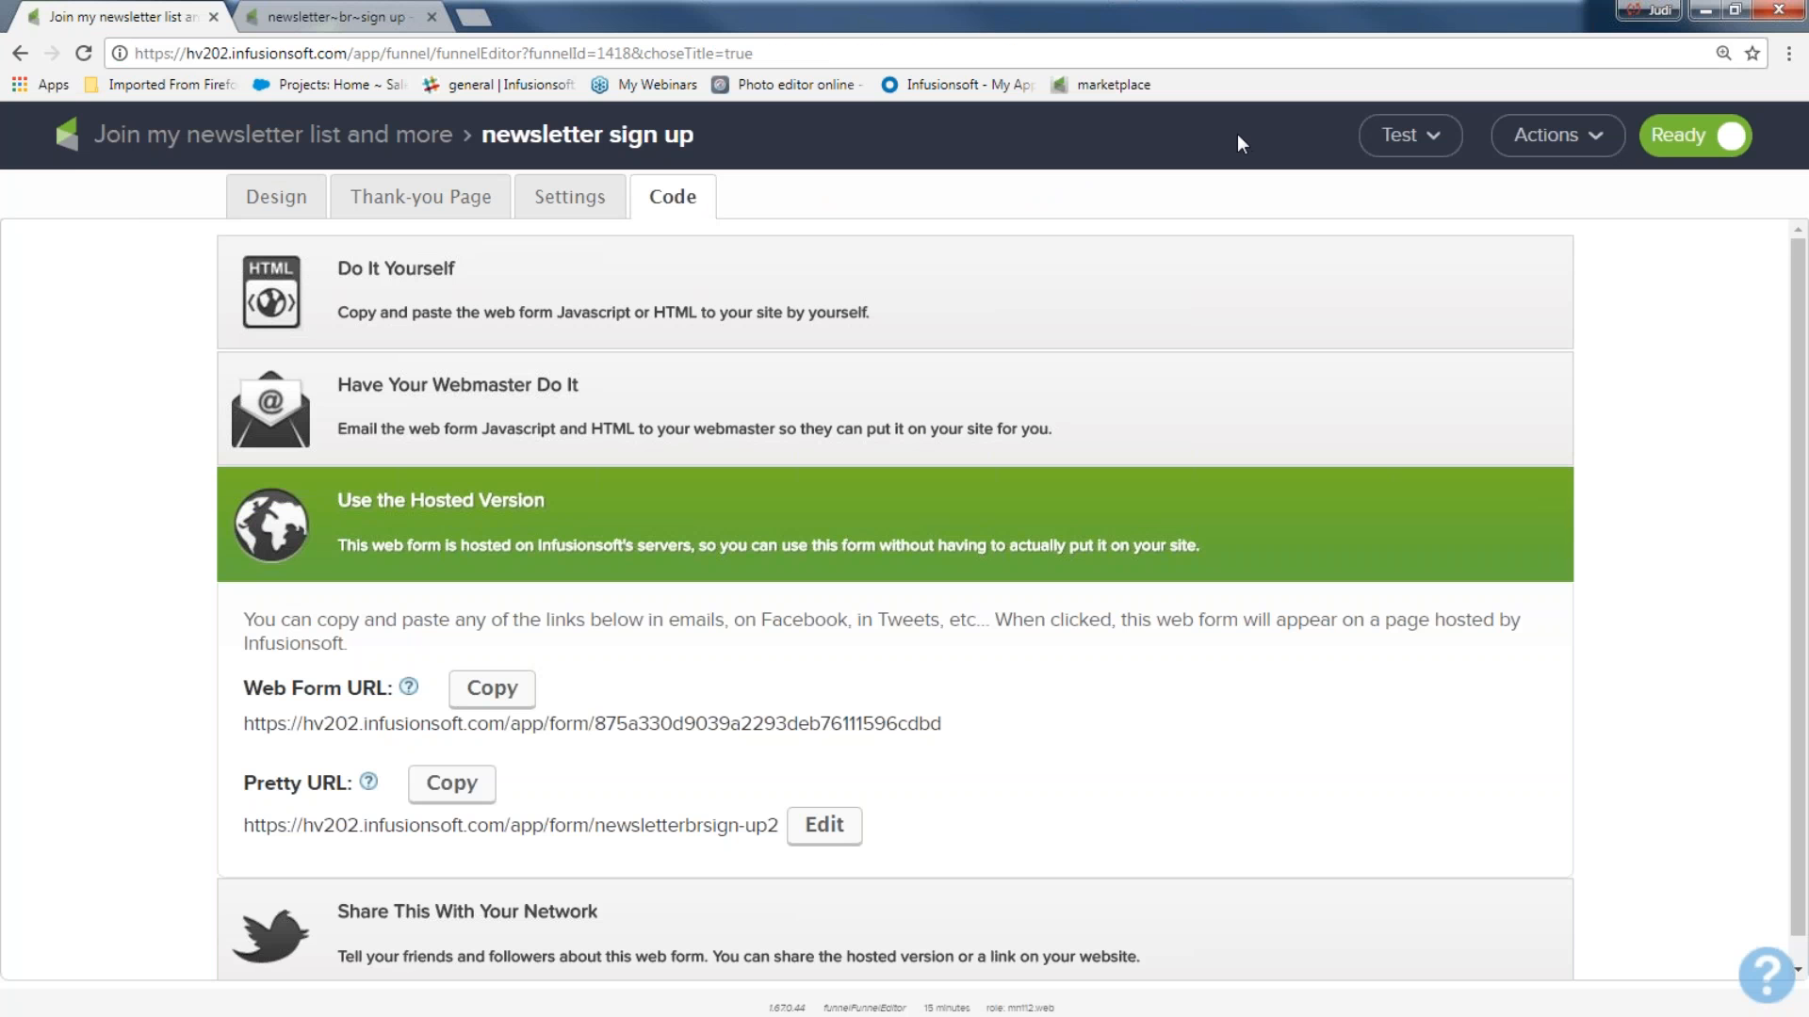
click(359, 142)
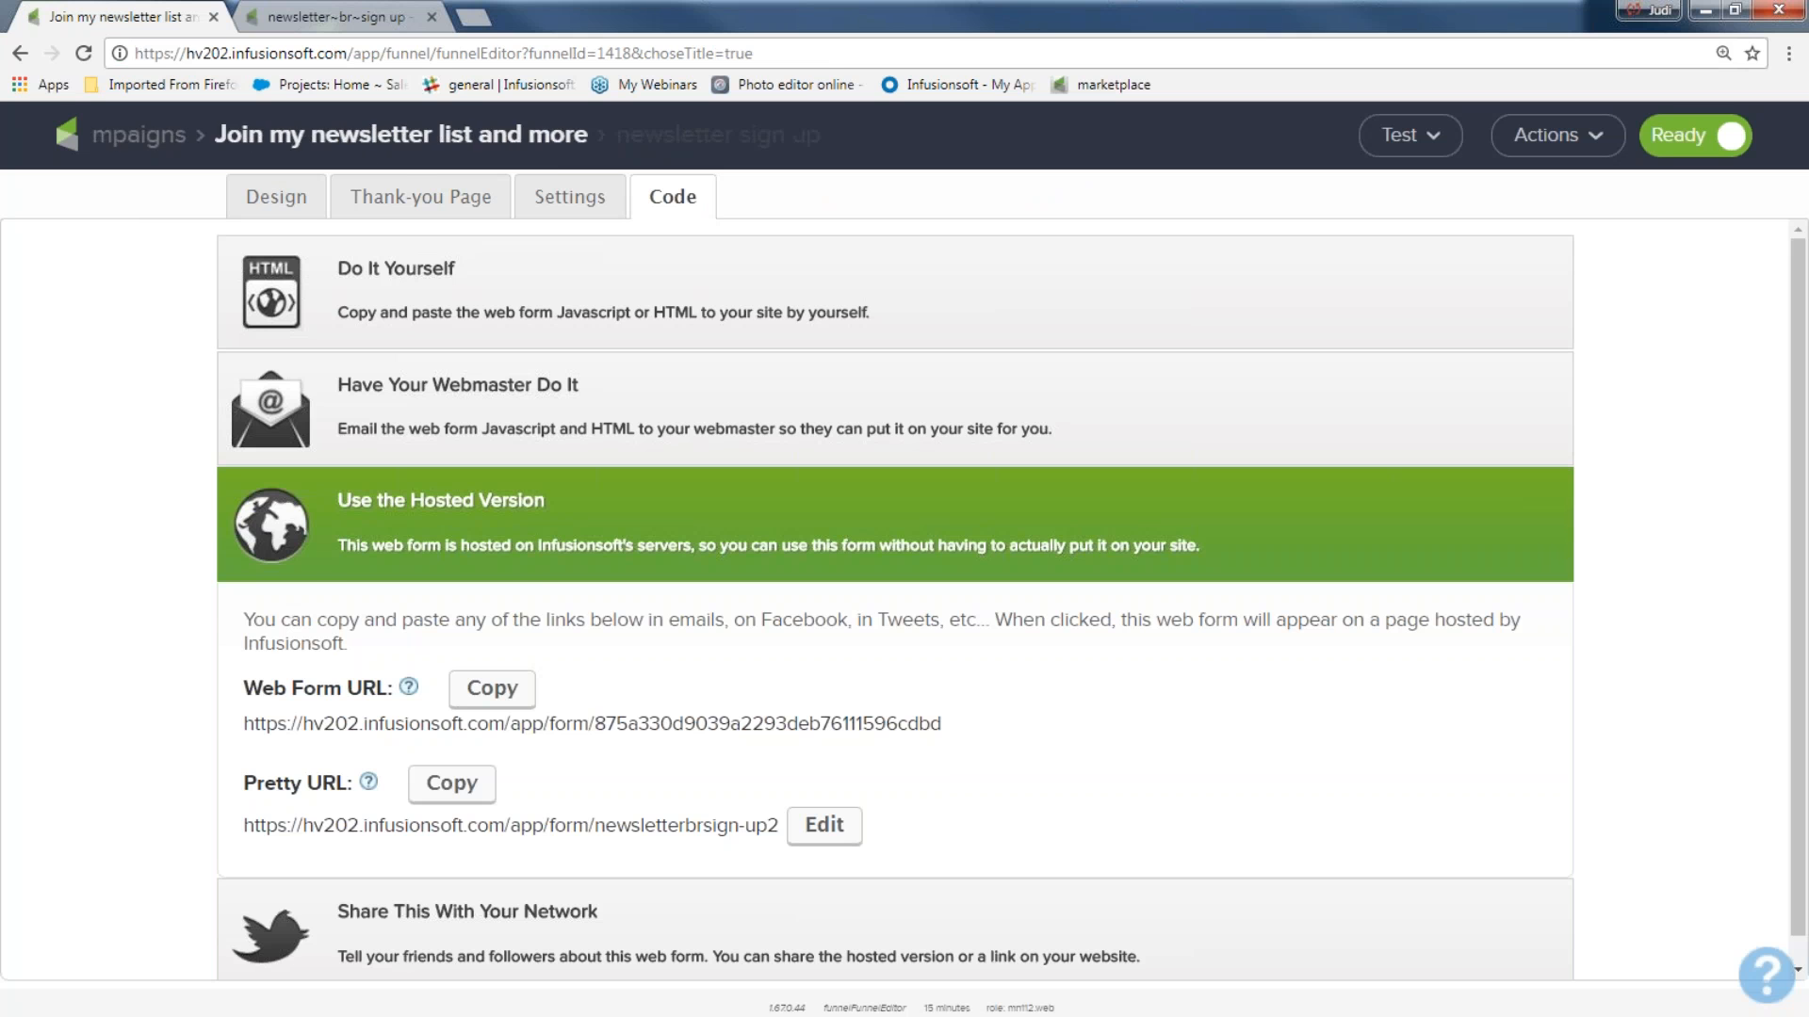
click(195, 144)
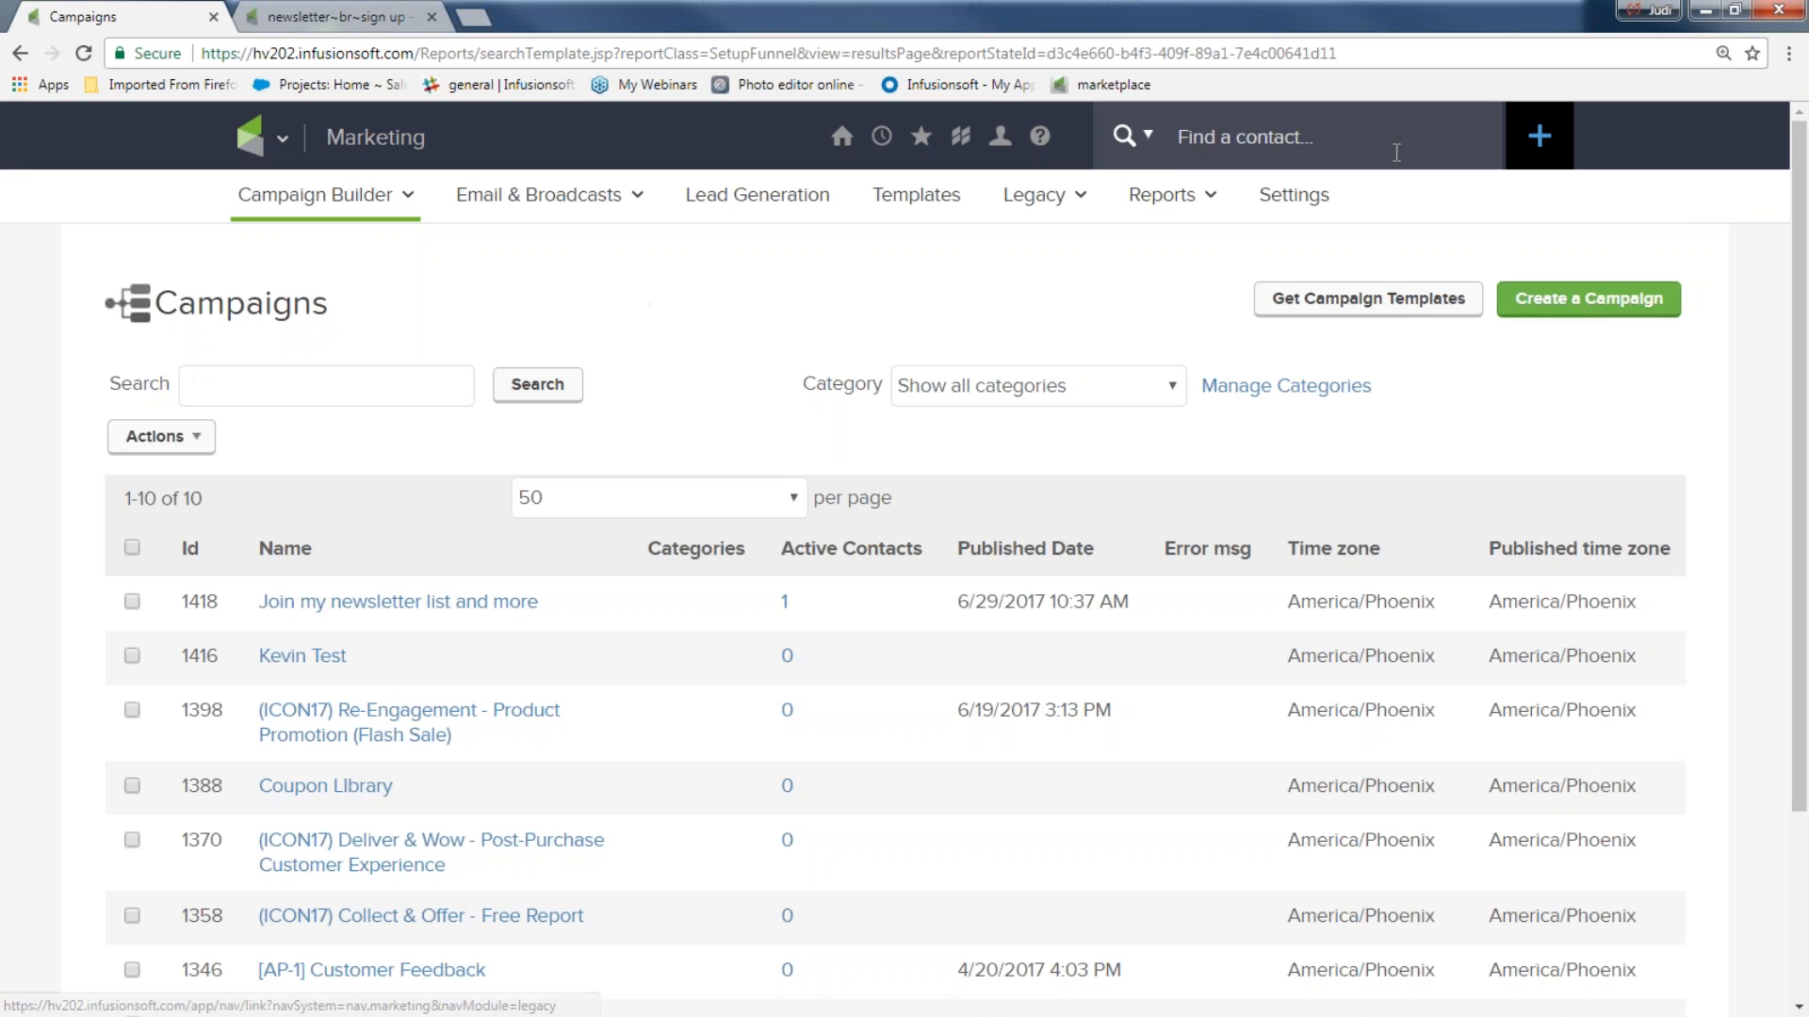
Search for the newly submitted test contact by first name and open the contact record.
click(1229, 139)
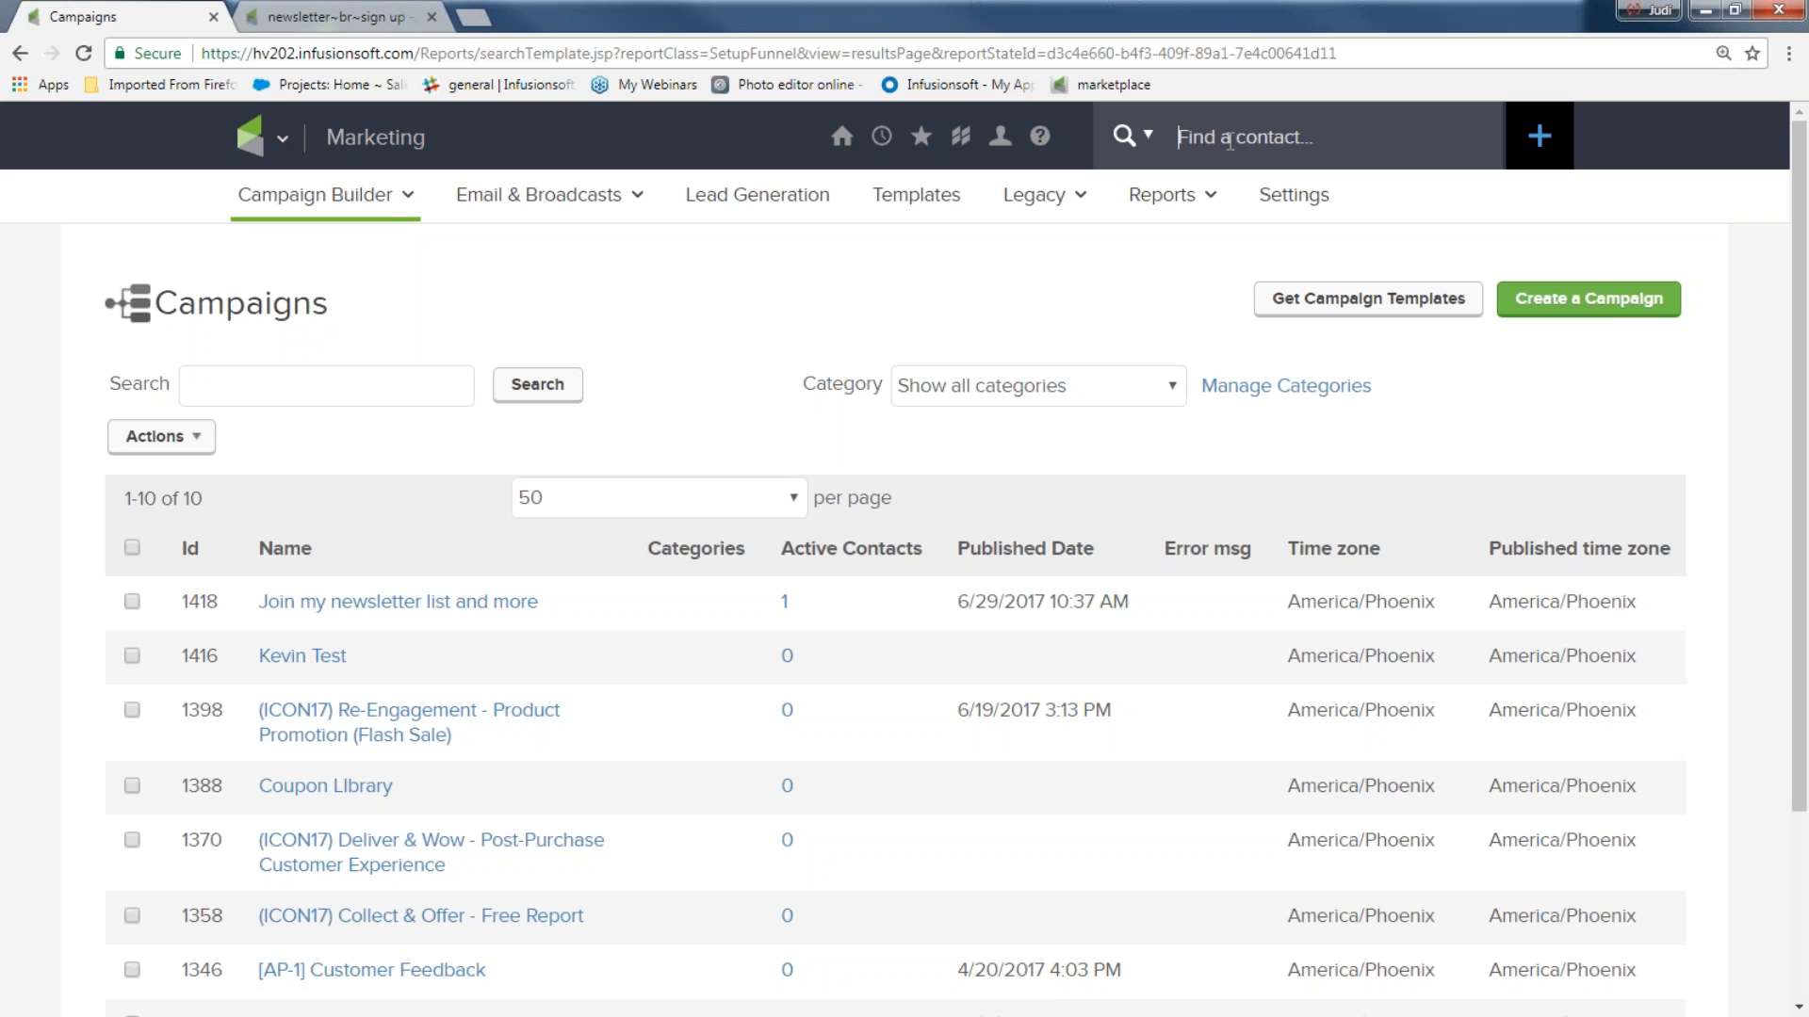
text(Judi)
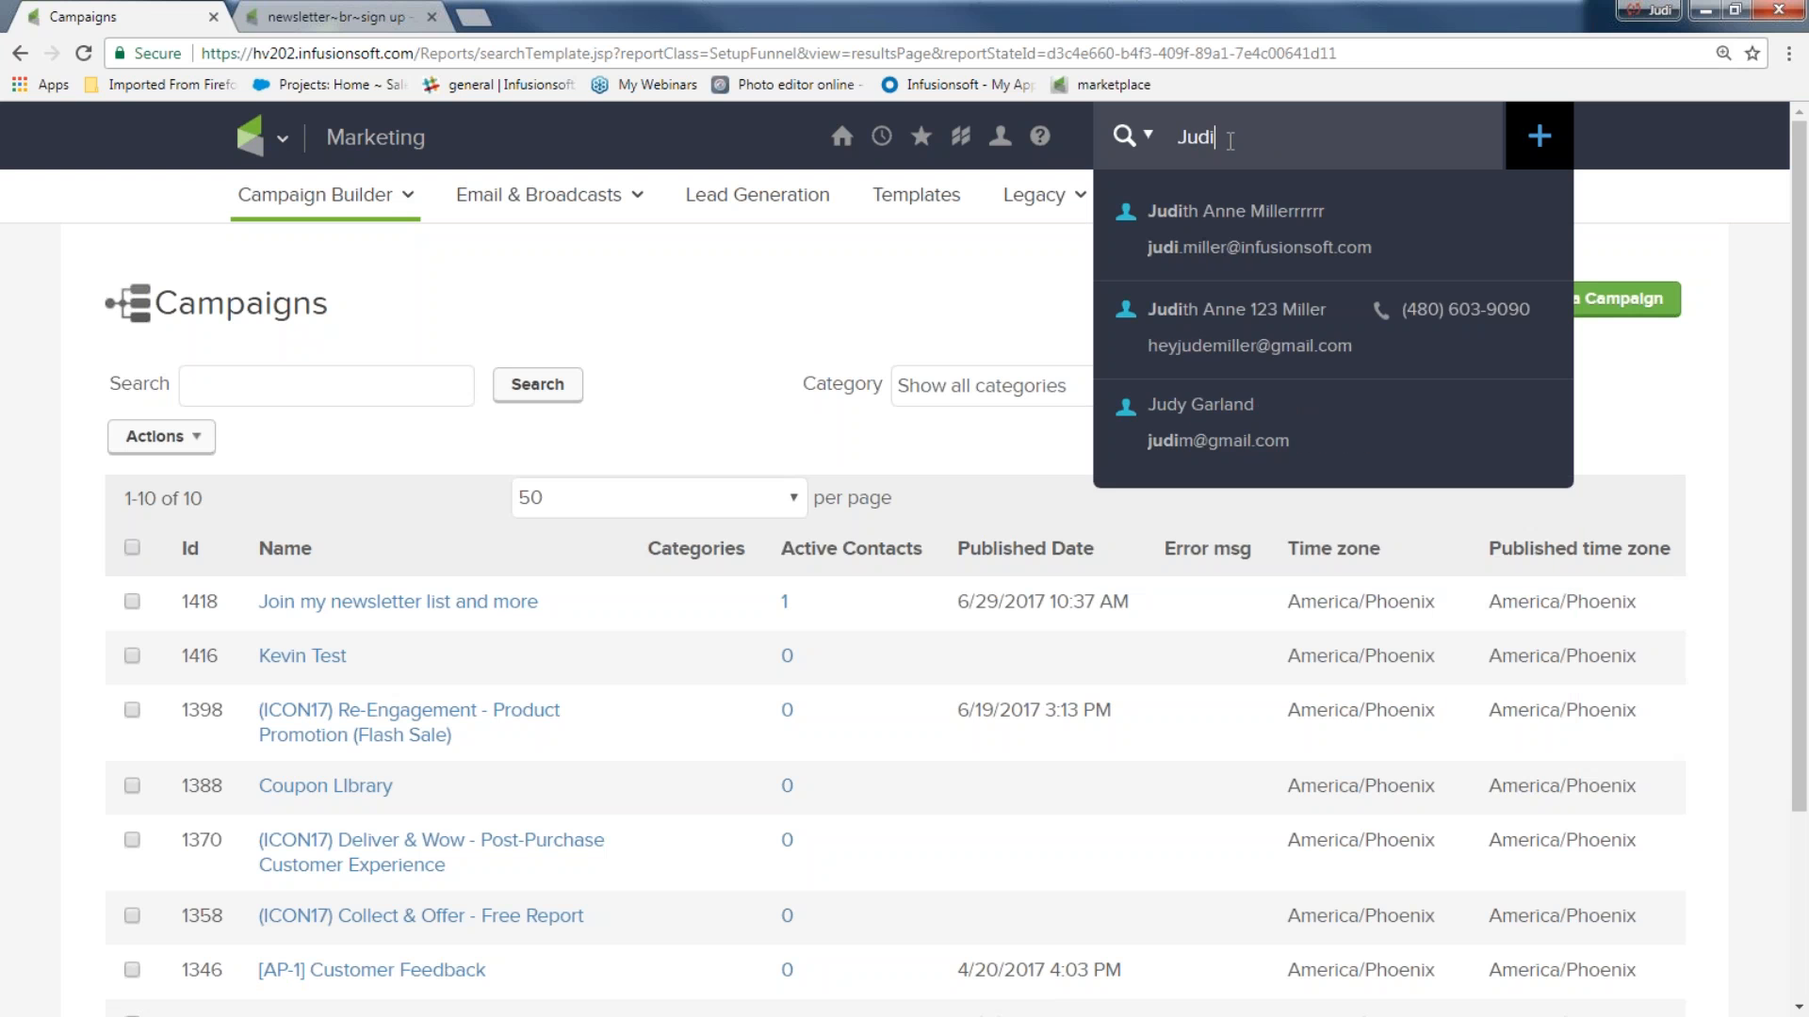
click(1270, 326)
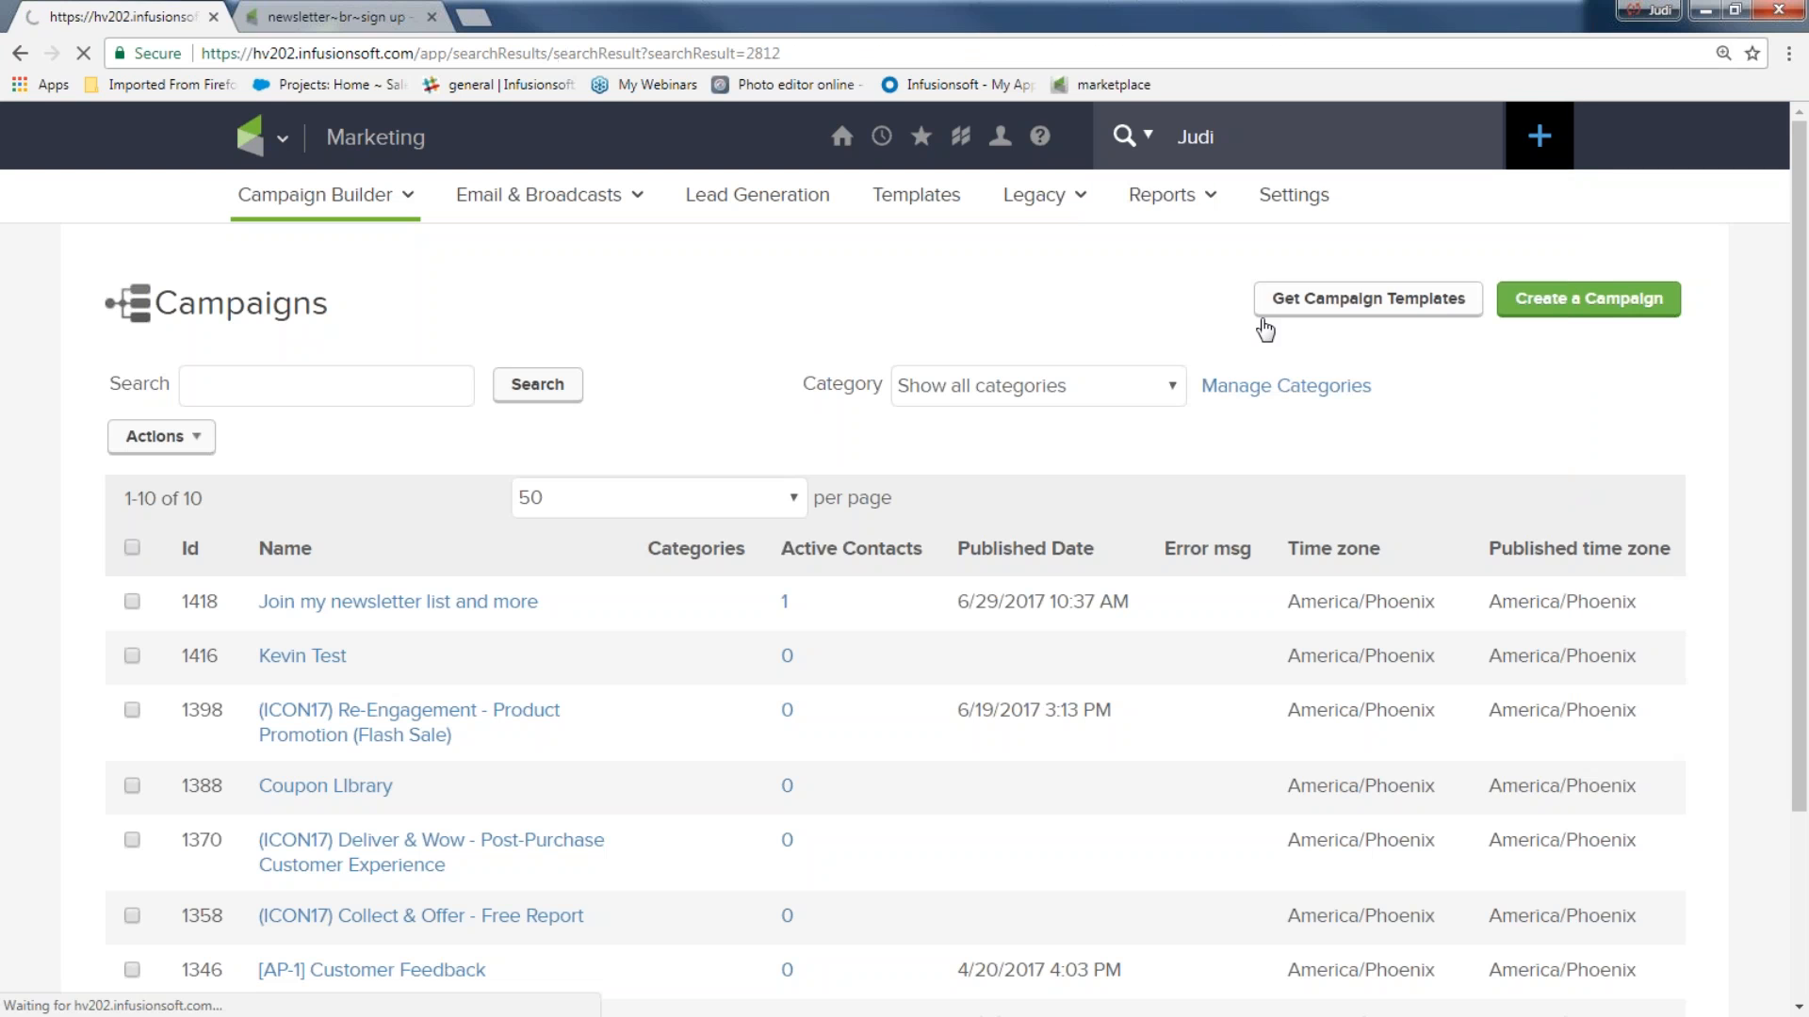
click(512, 469)
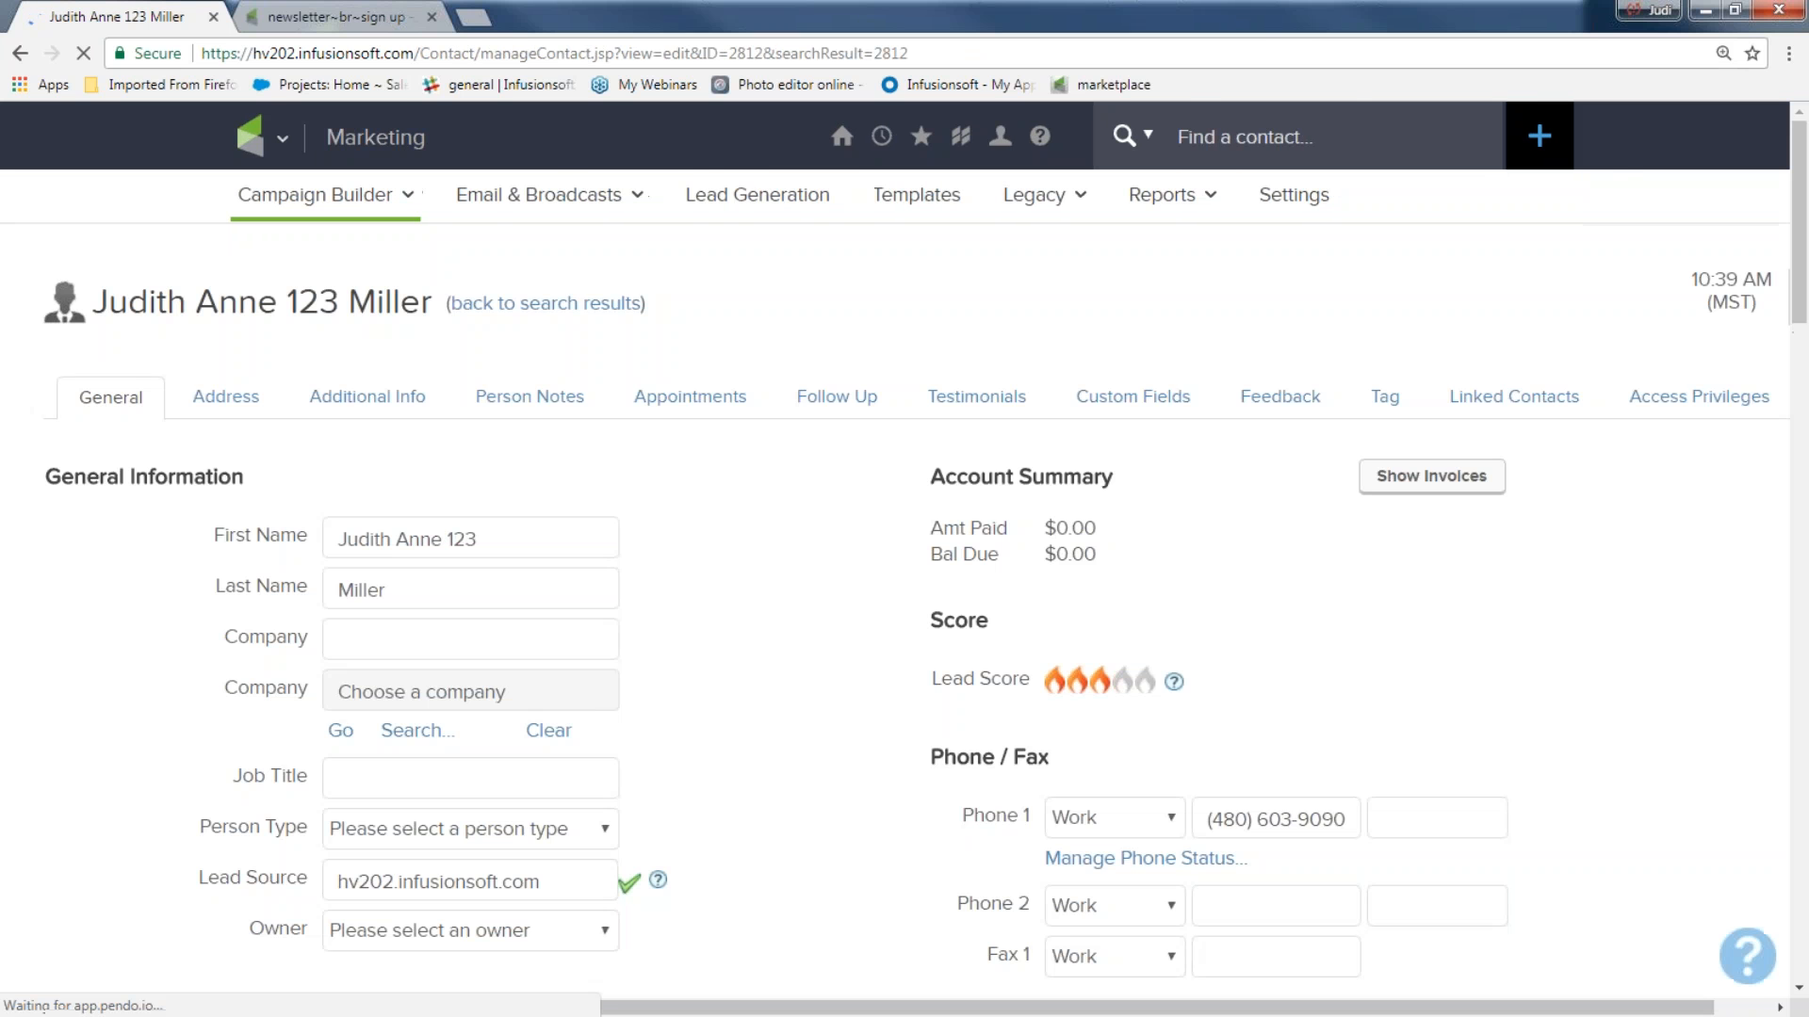
Examine the tags assigned to the test contact and the first name on the contact record.
scroll(776, 588, down, 3)
scroll(829, 583, down, 5)
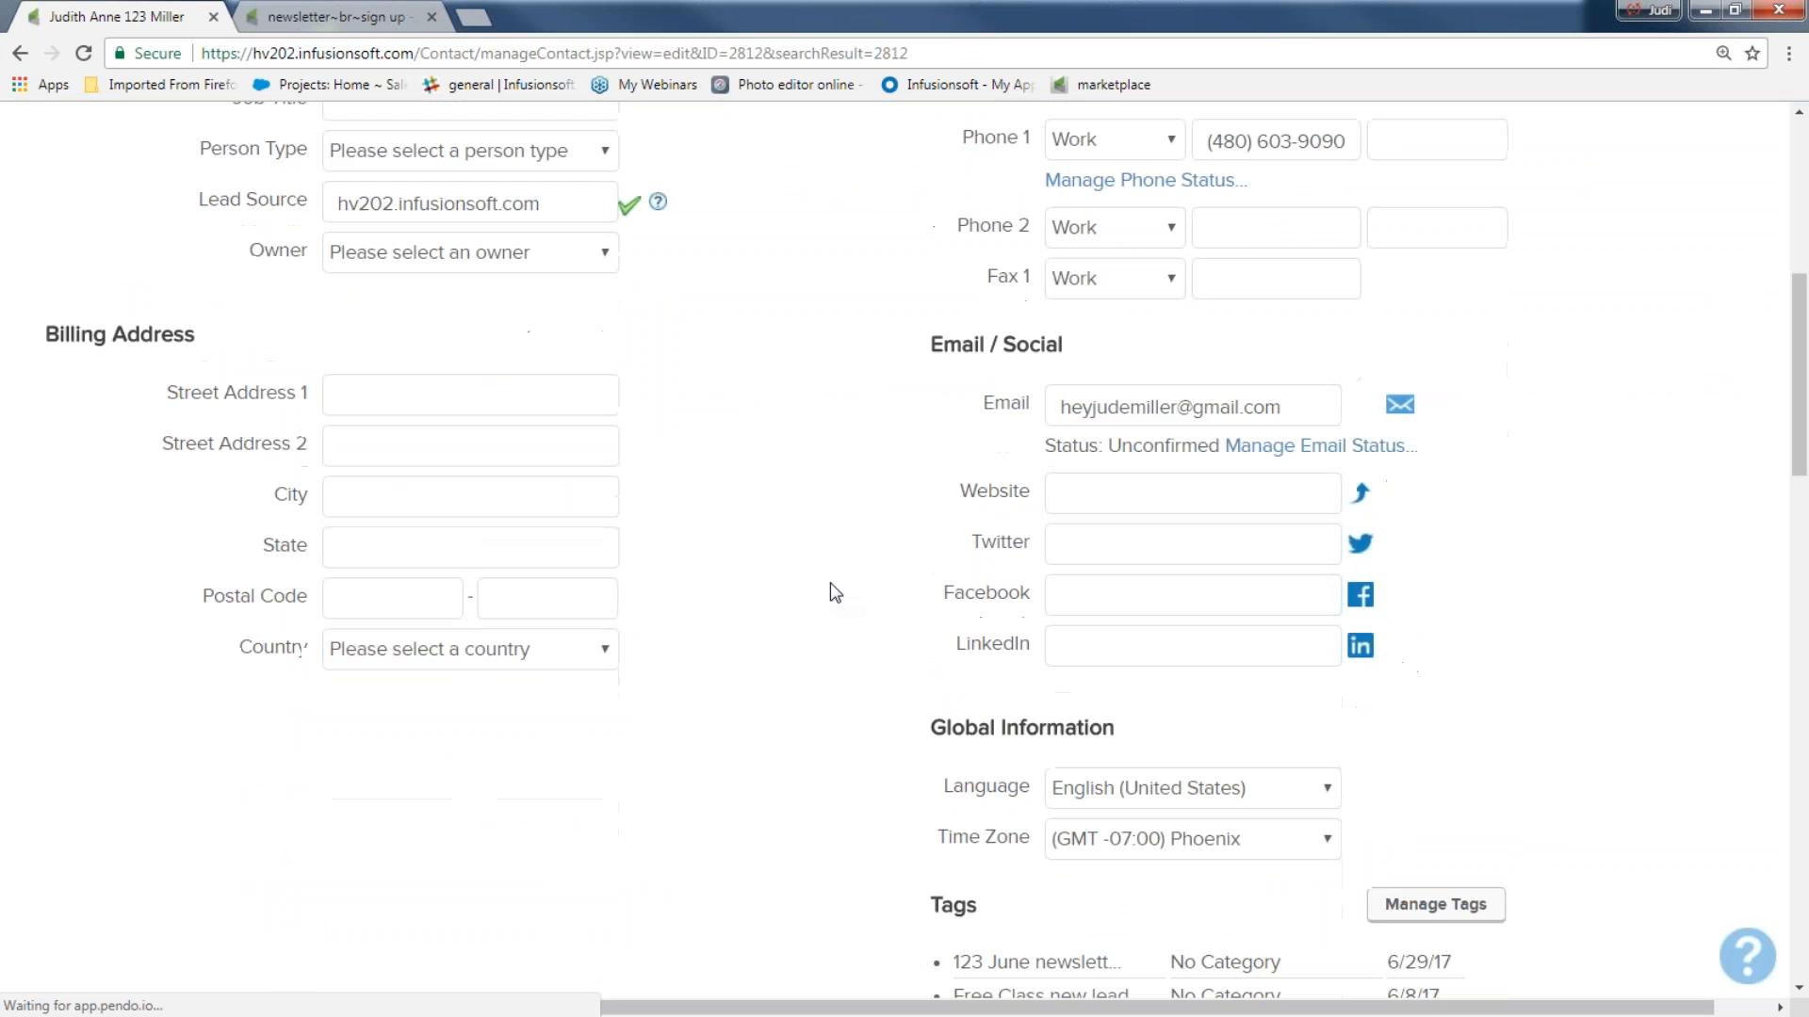
scroll(831, 591, down, 1)
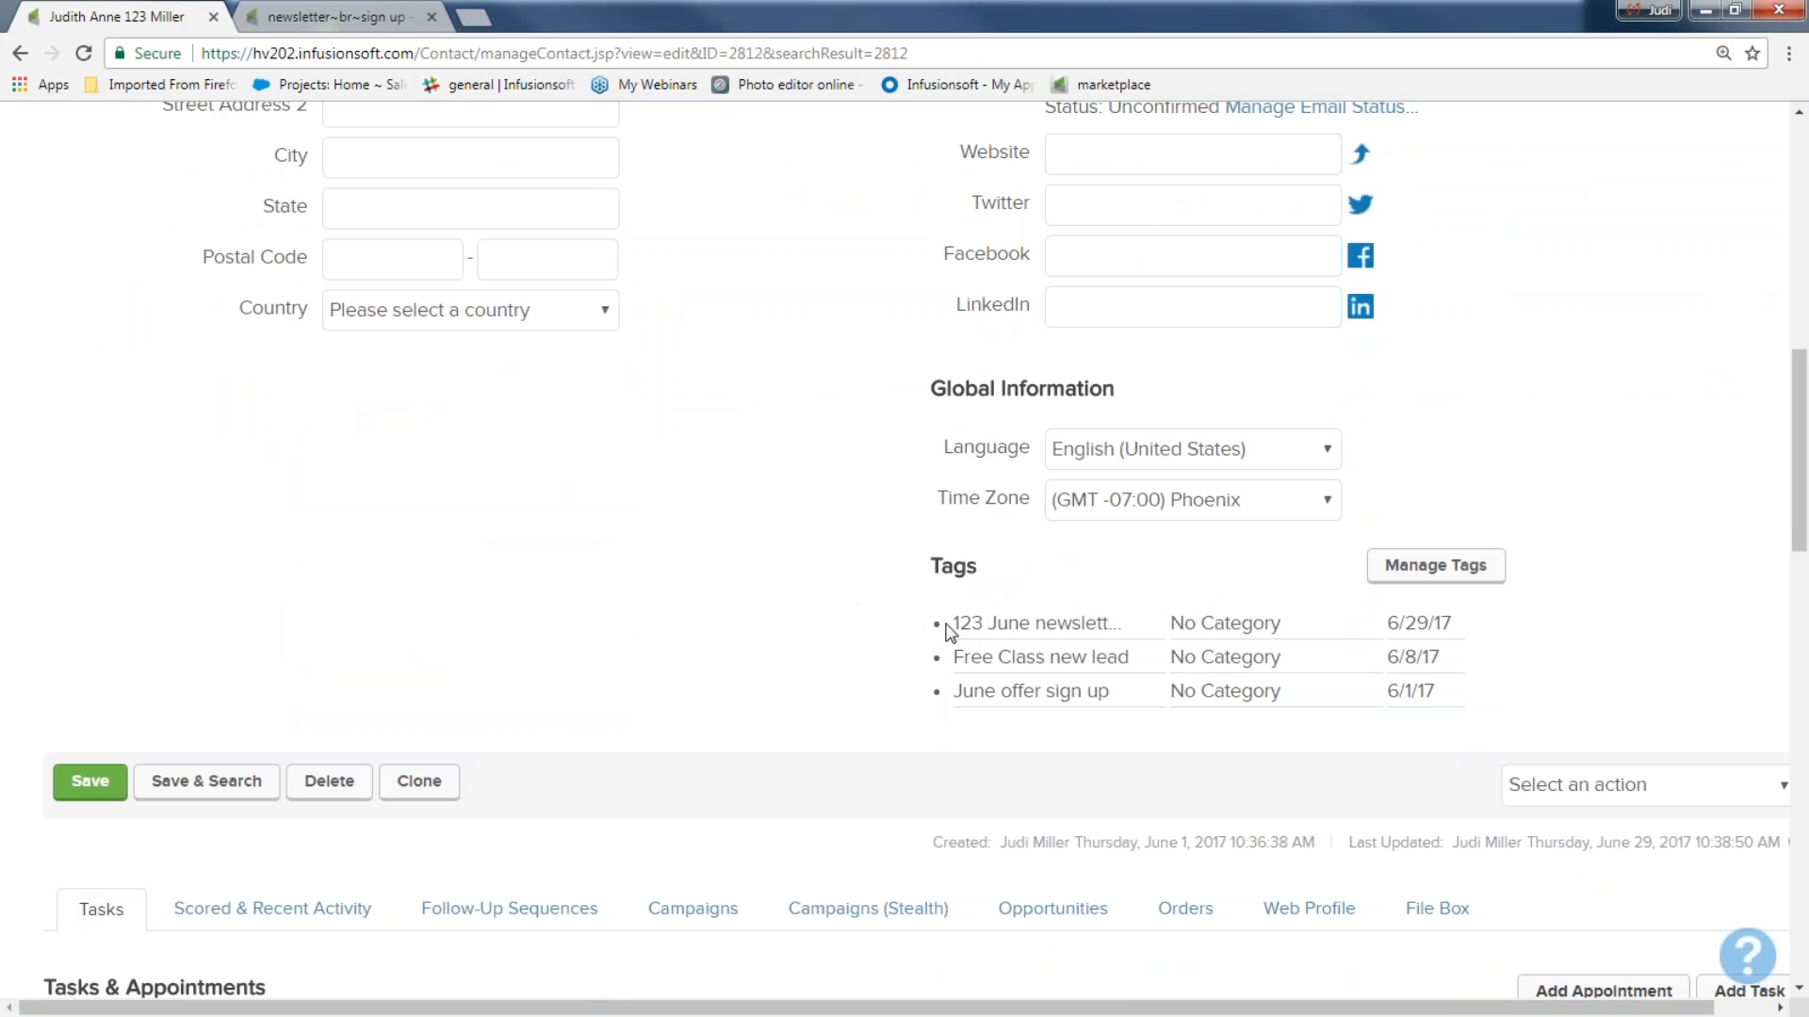
drag(954, 629, 1136, 624)
scroll(857, 630, up, 6)
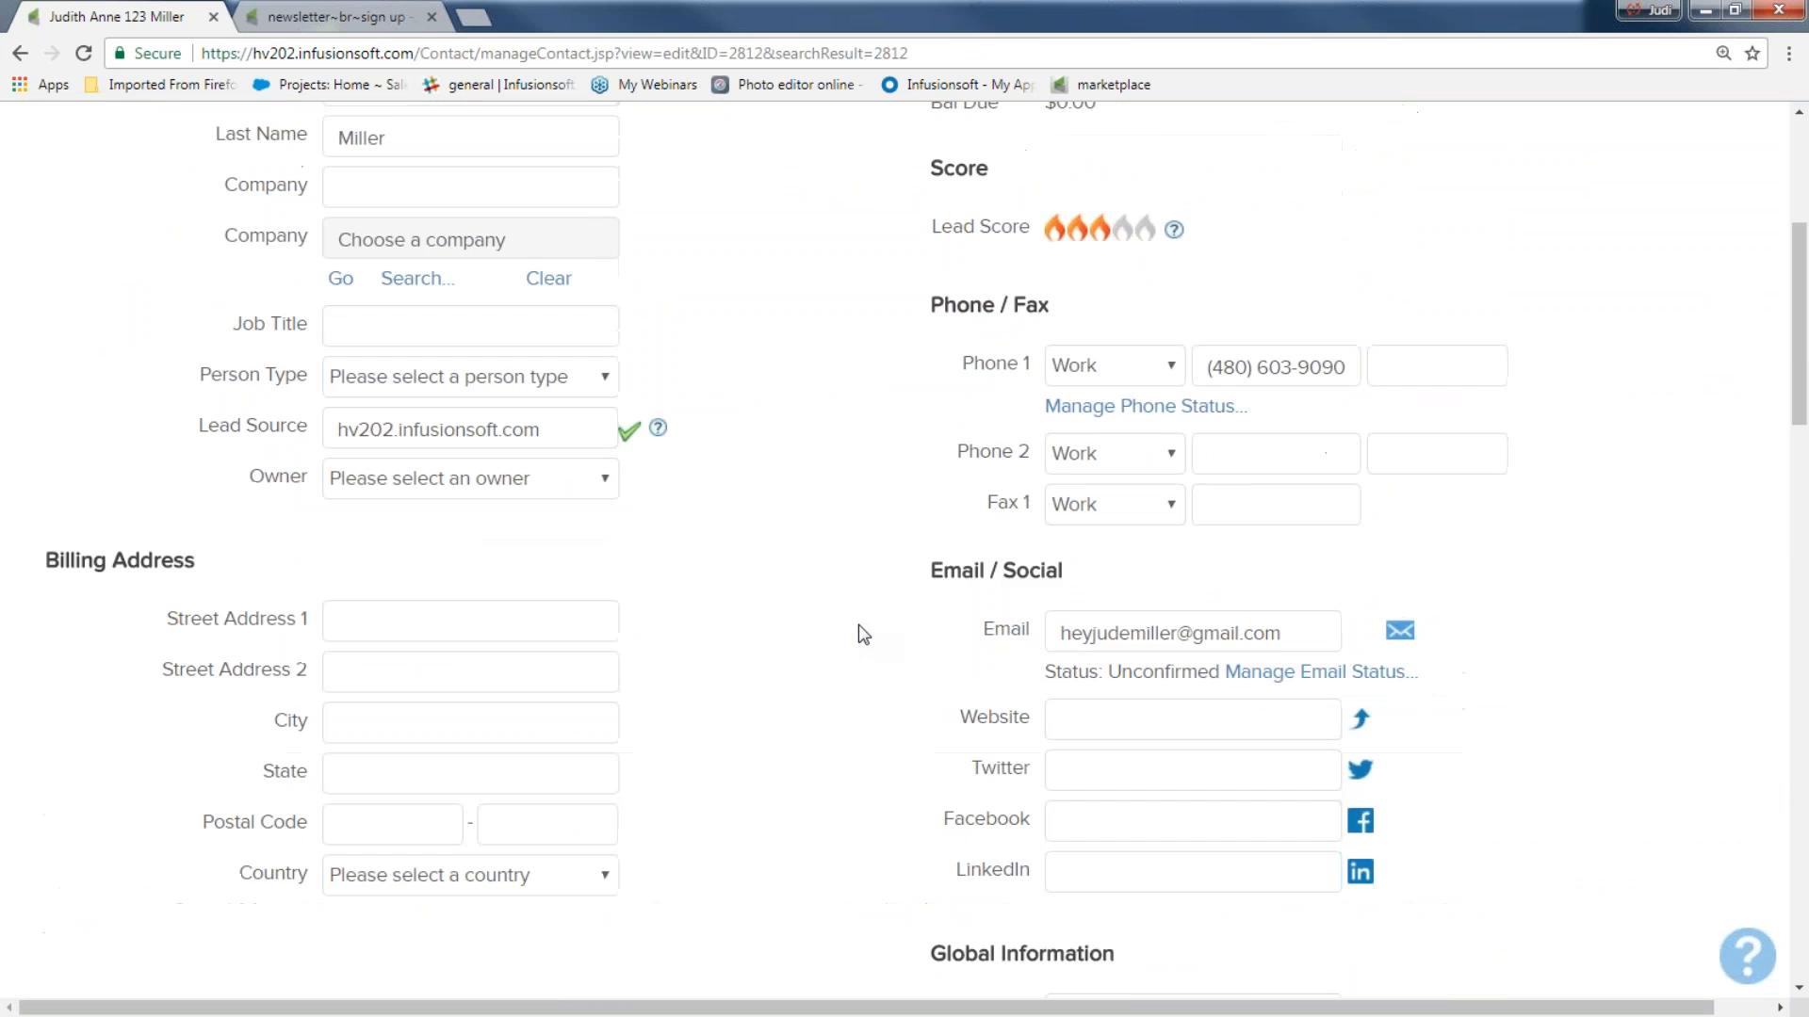
scroll(548, 339, up, 5)
triple_click(408, 540)
View the test contact's campaign activity and examine the recent campaign history and the upcoming campaign items.
scroll(791, 596, down, 17)
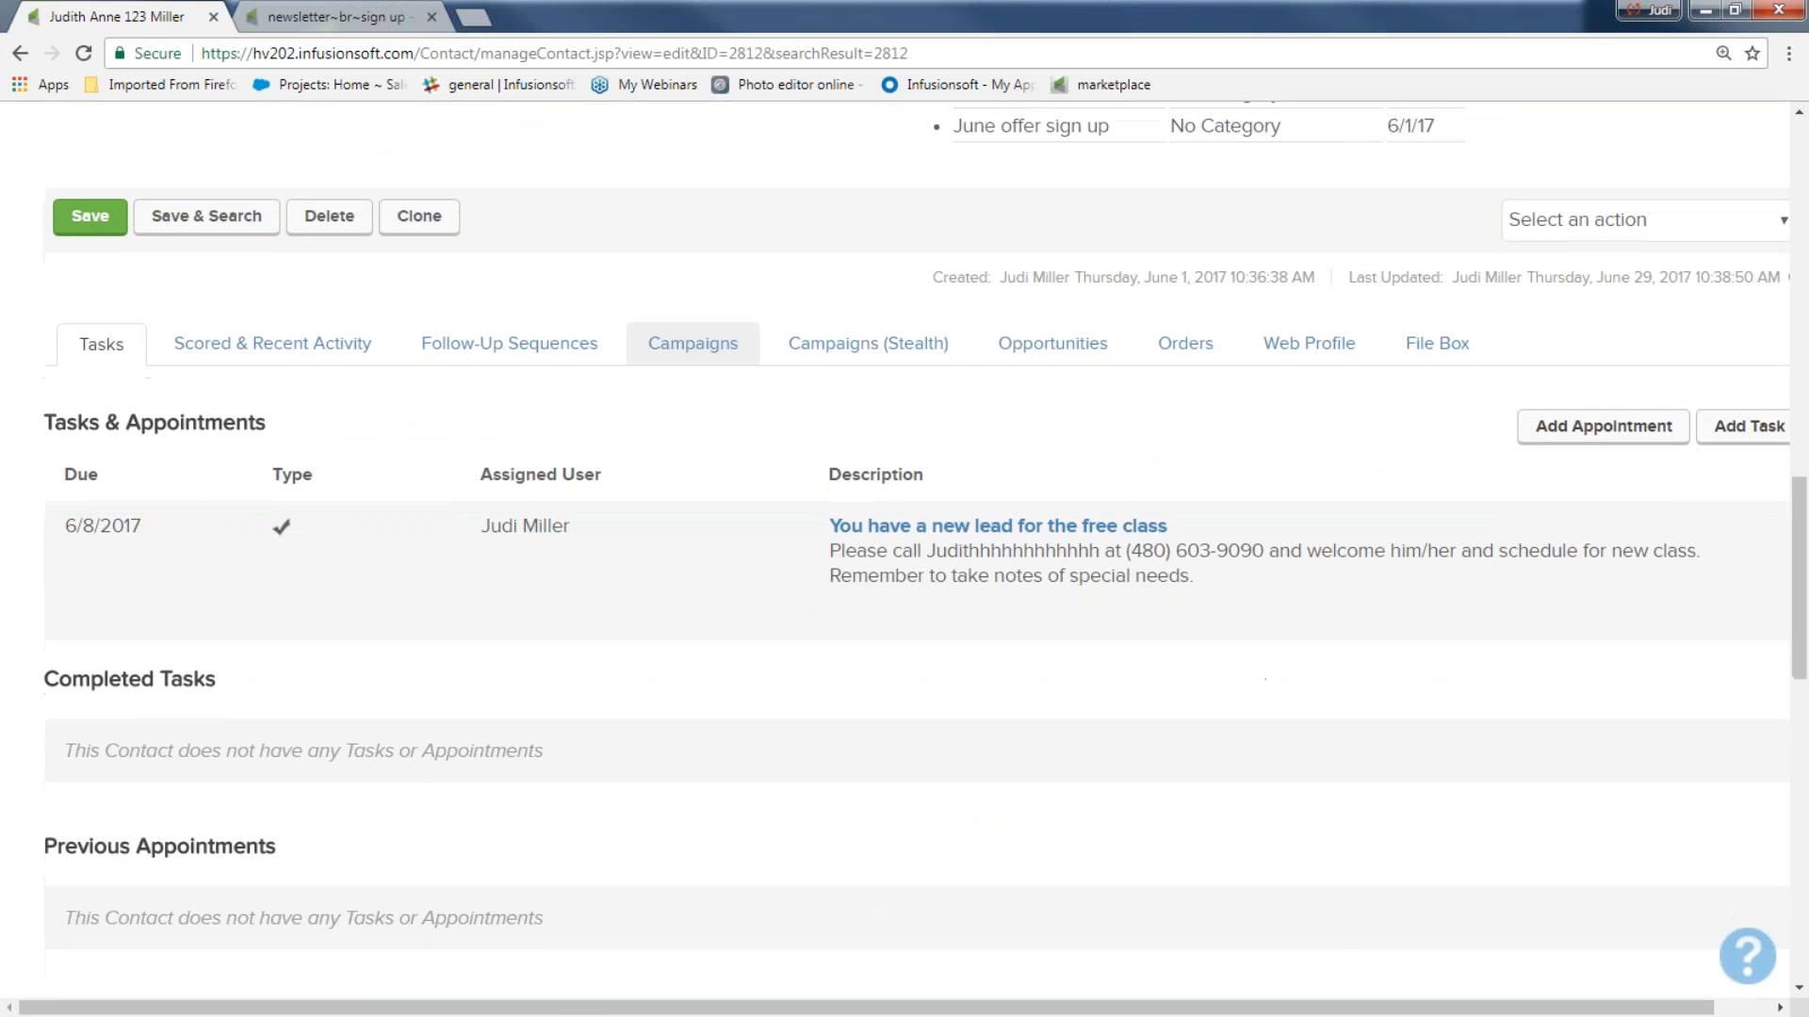
click(710, 358)
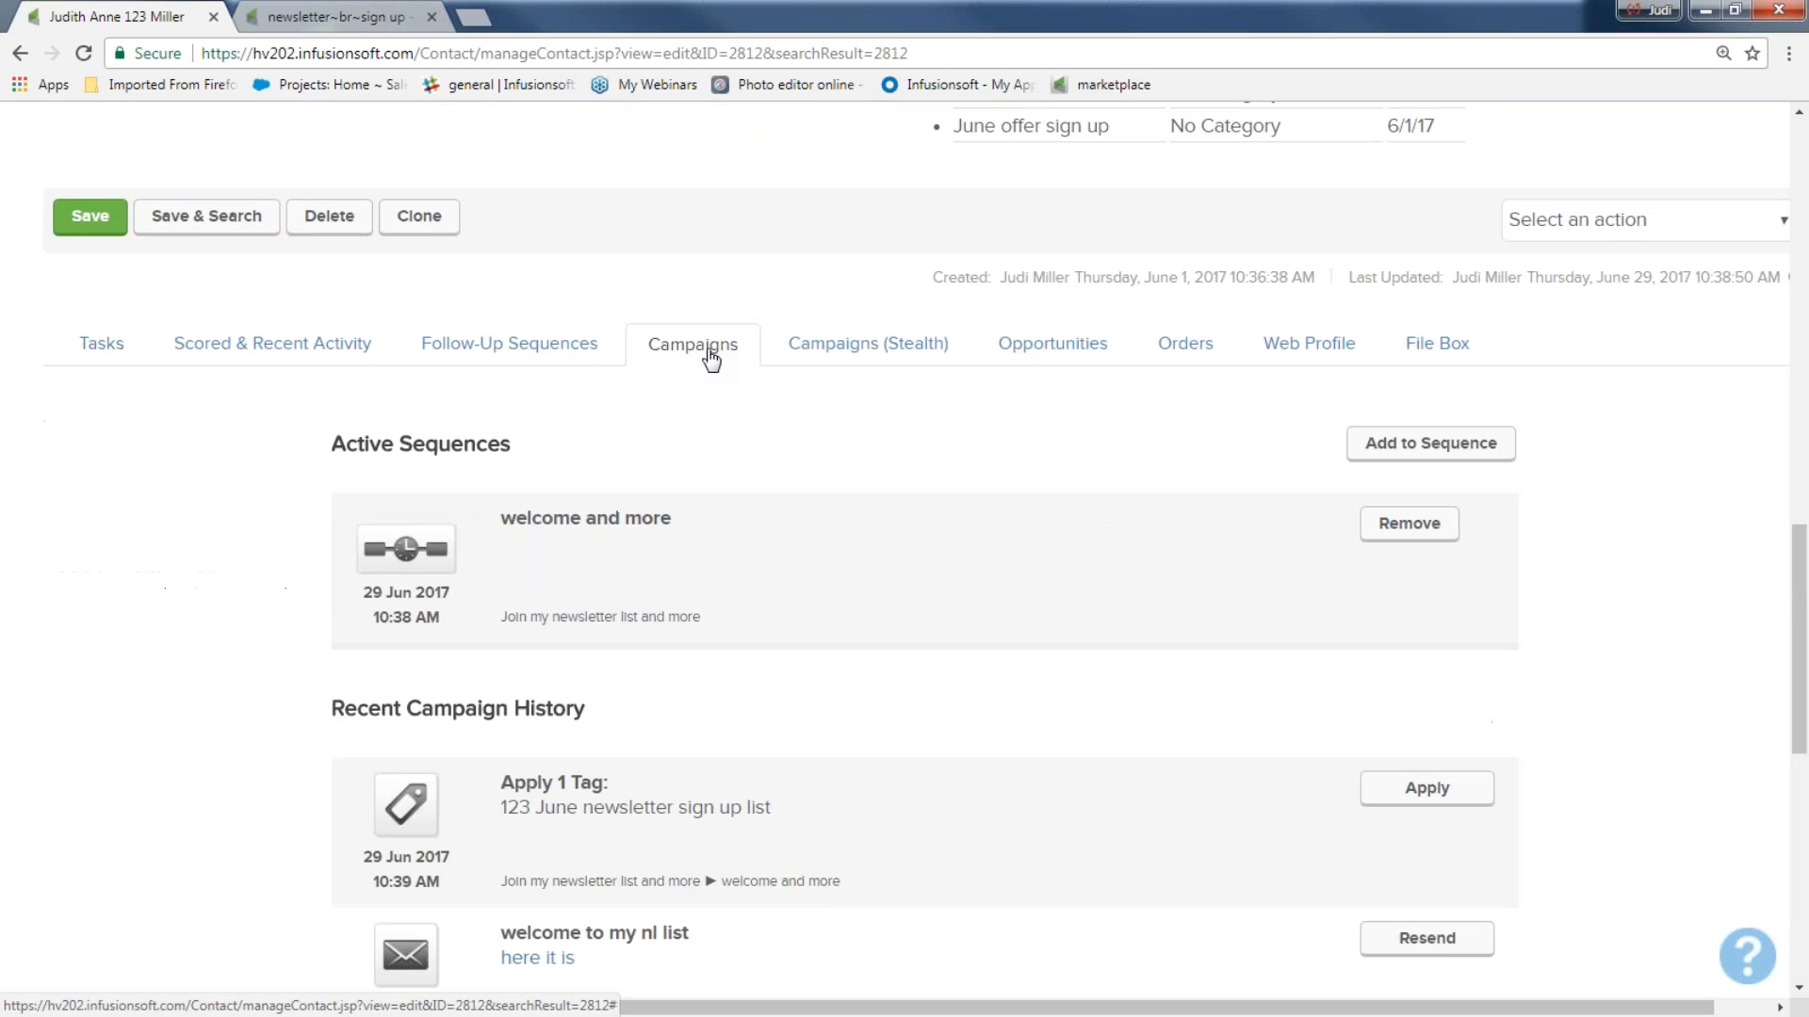
scroll(747, 429, down, 6)
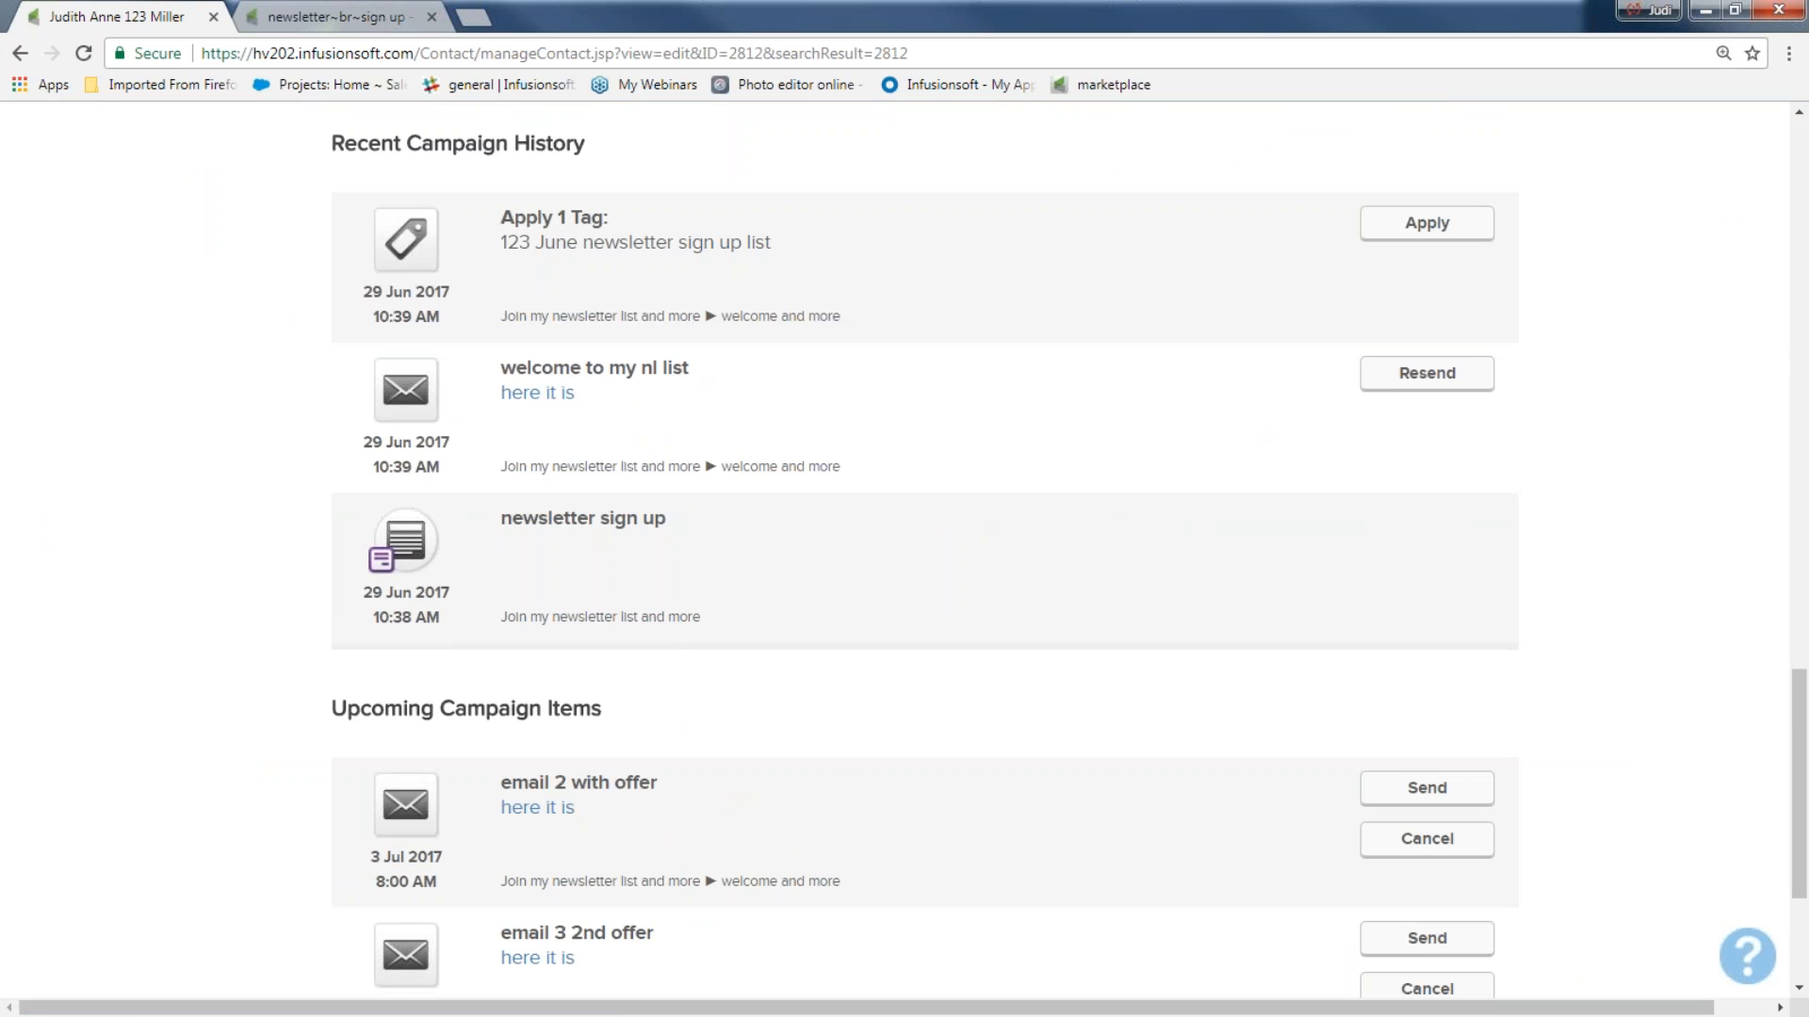
drag(488, 521, 759, 537)
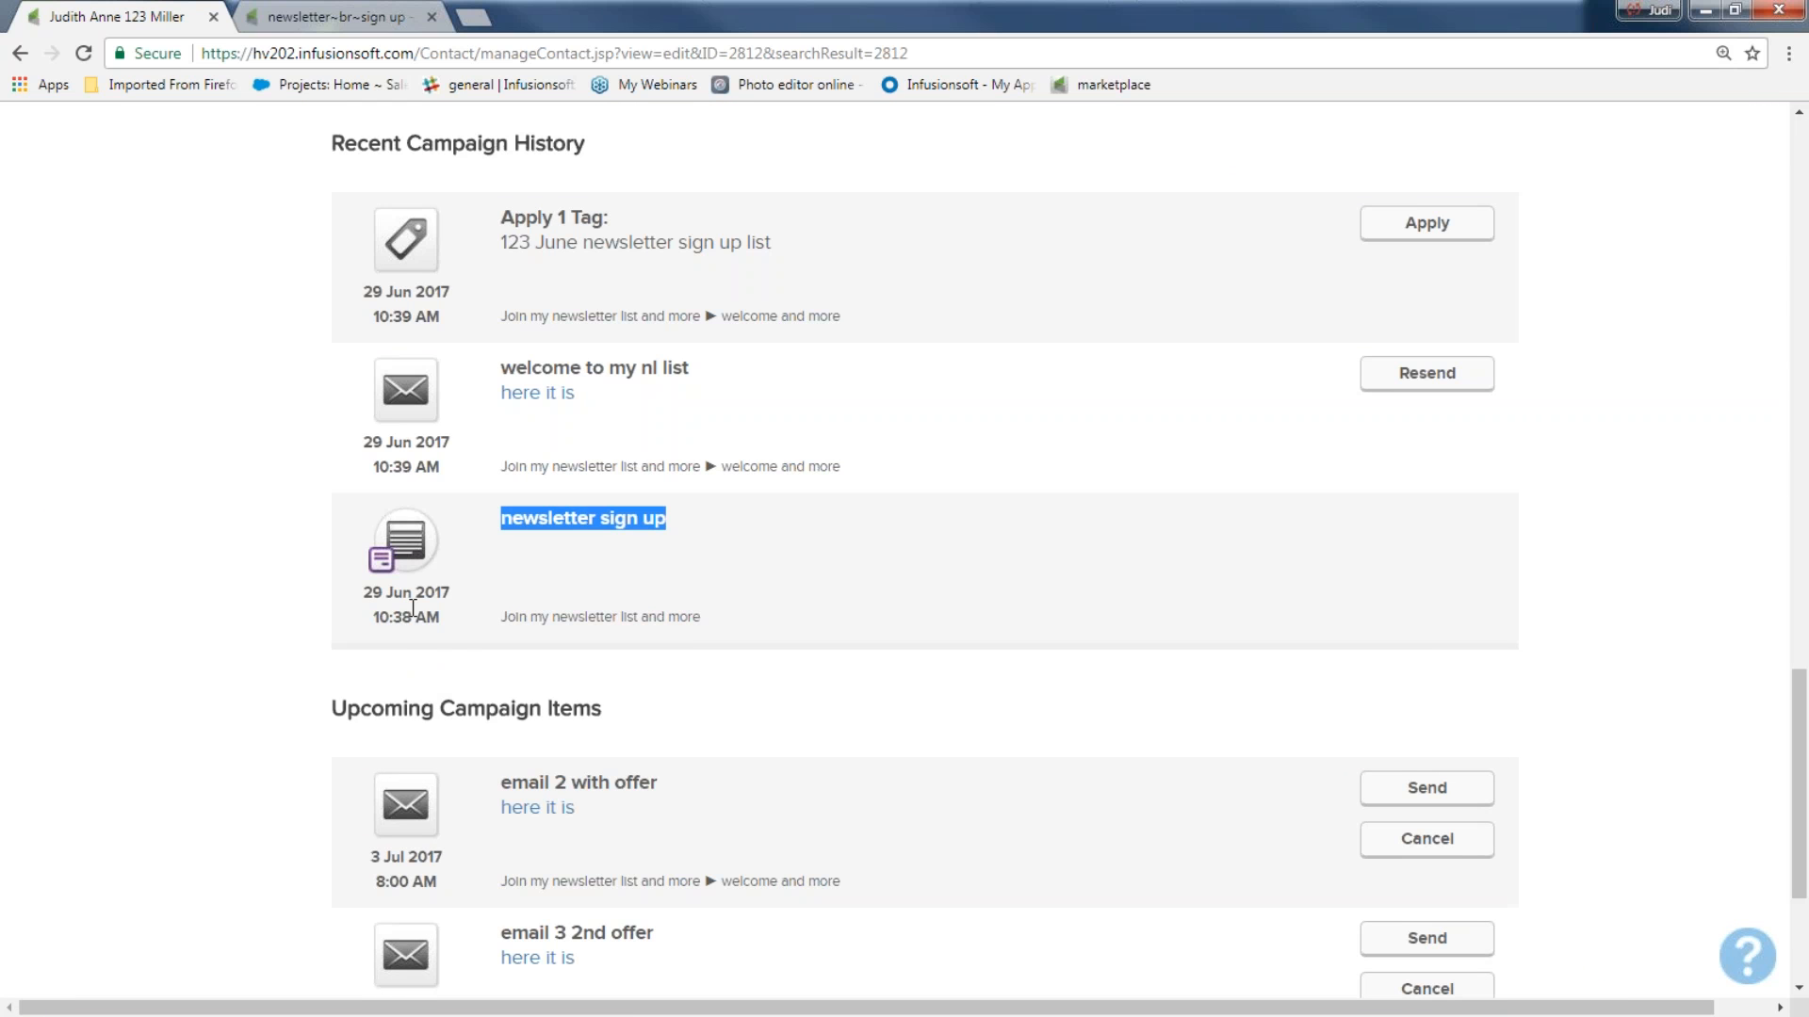
drag(488, 374, 729, 385)
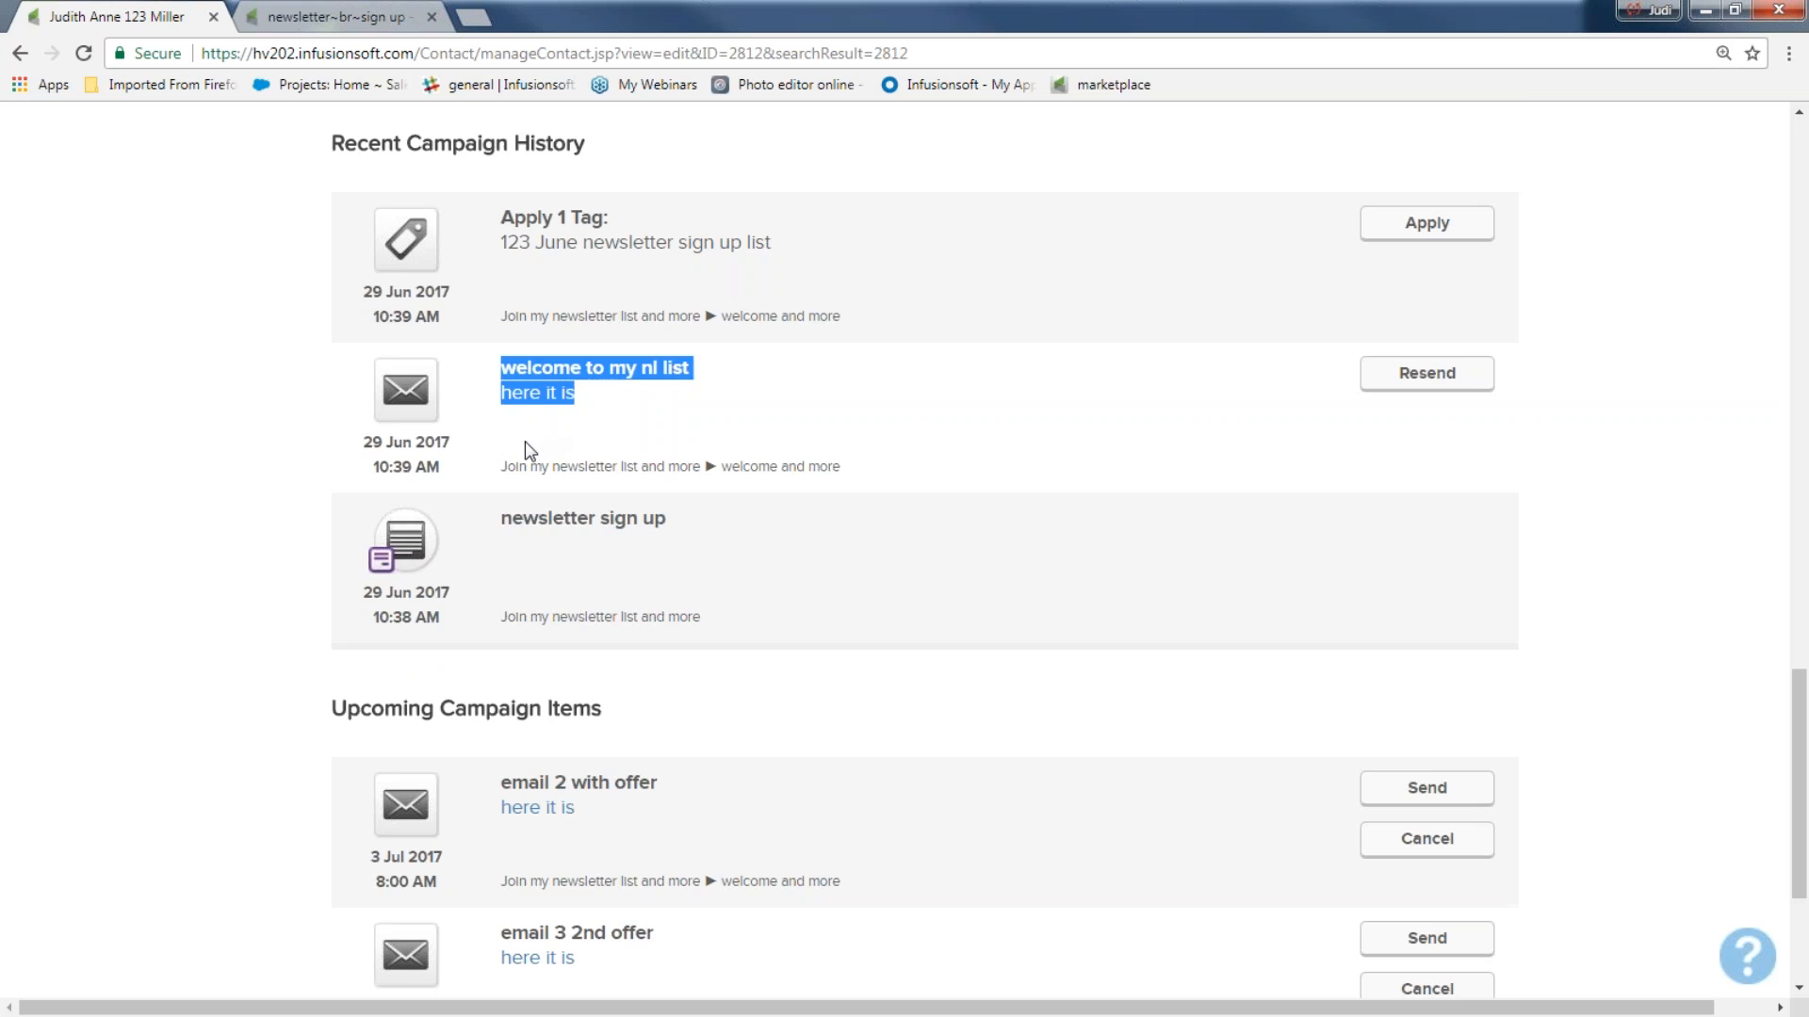
scroll(523, 444, up, 1)
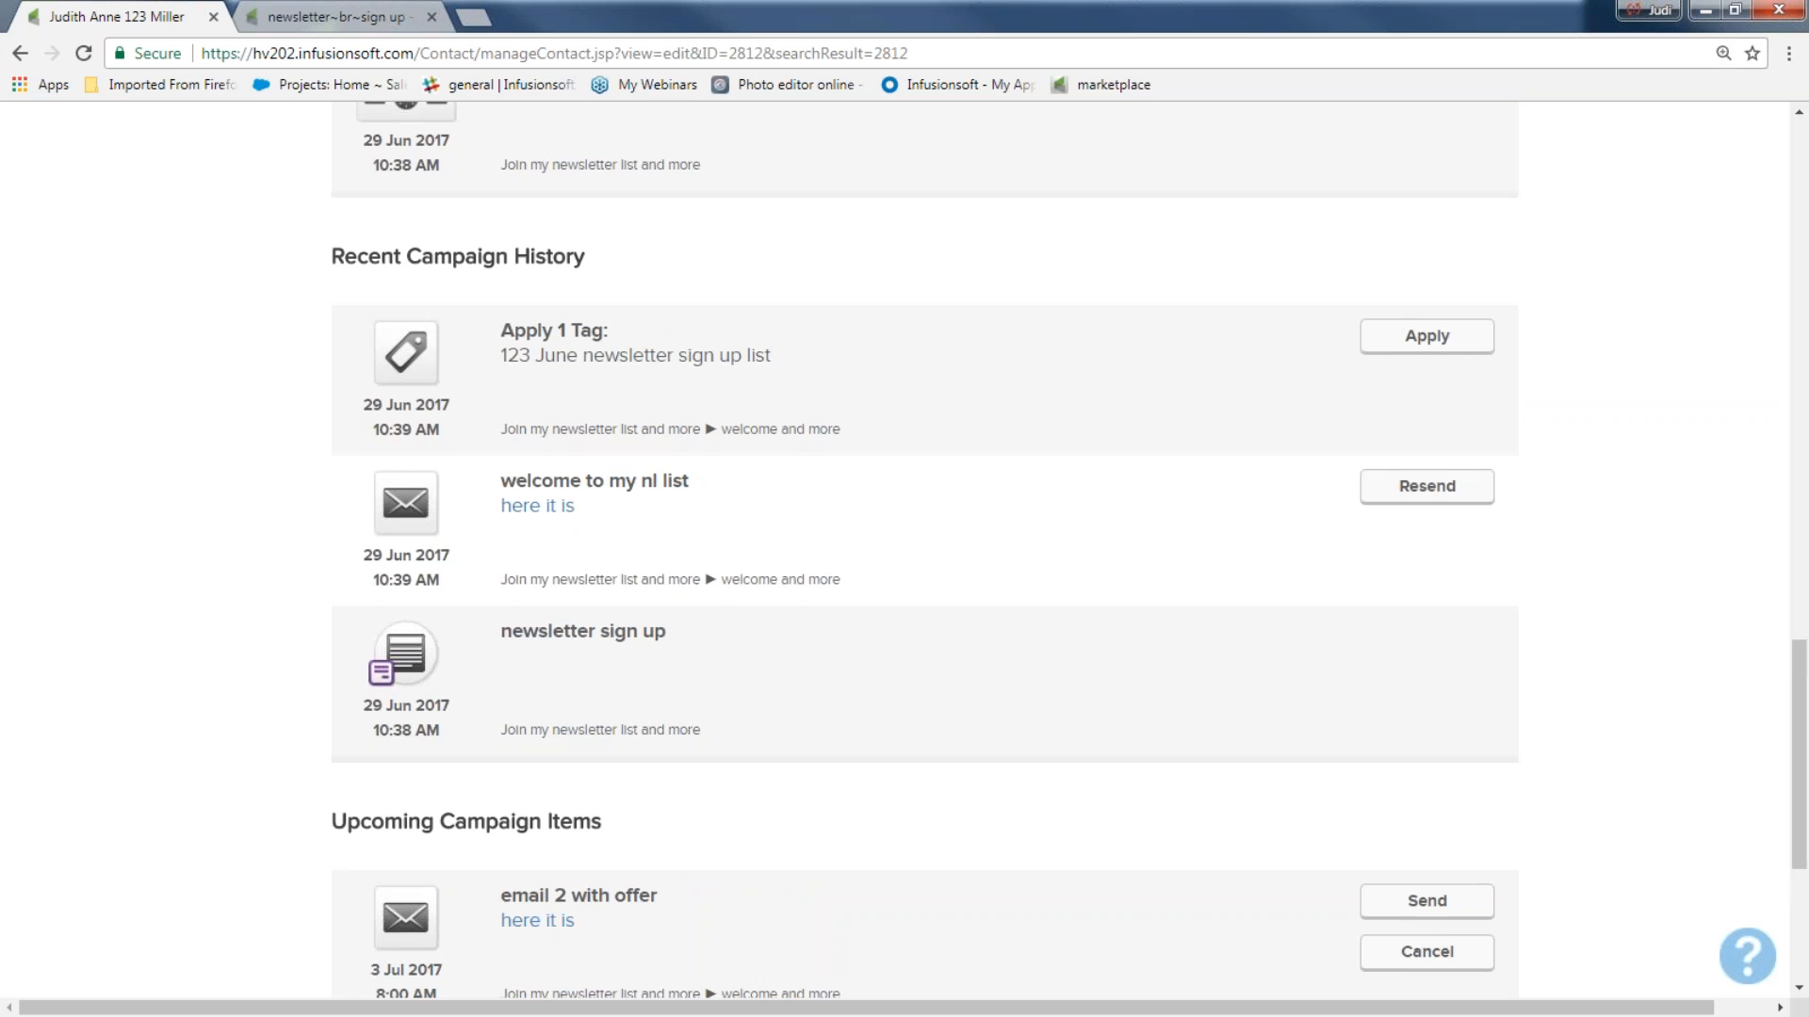
drag(363, 404, 474, 430)
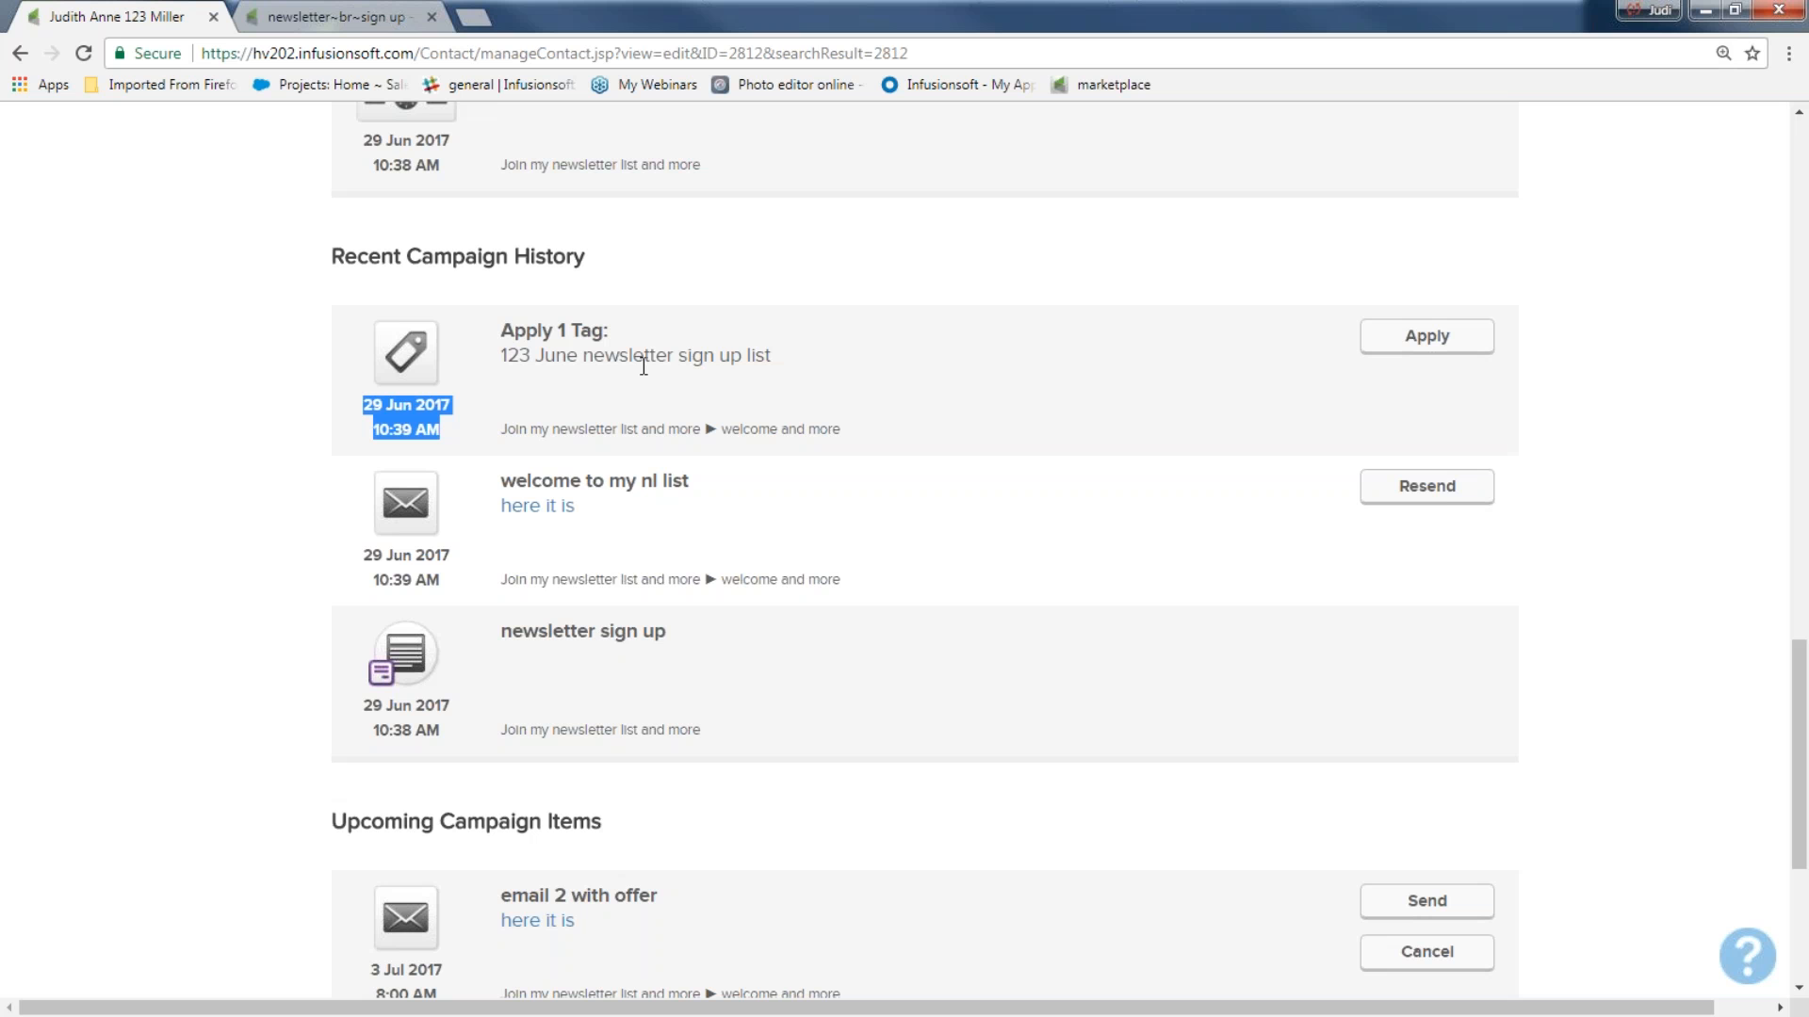
scroll(643, 366, down, 5)
drag(350, 407, 601, 407)
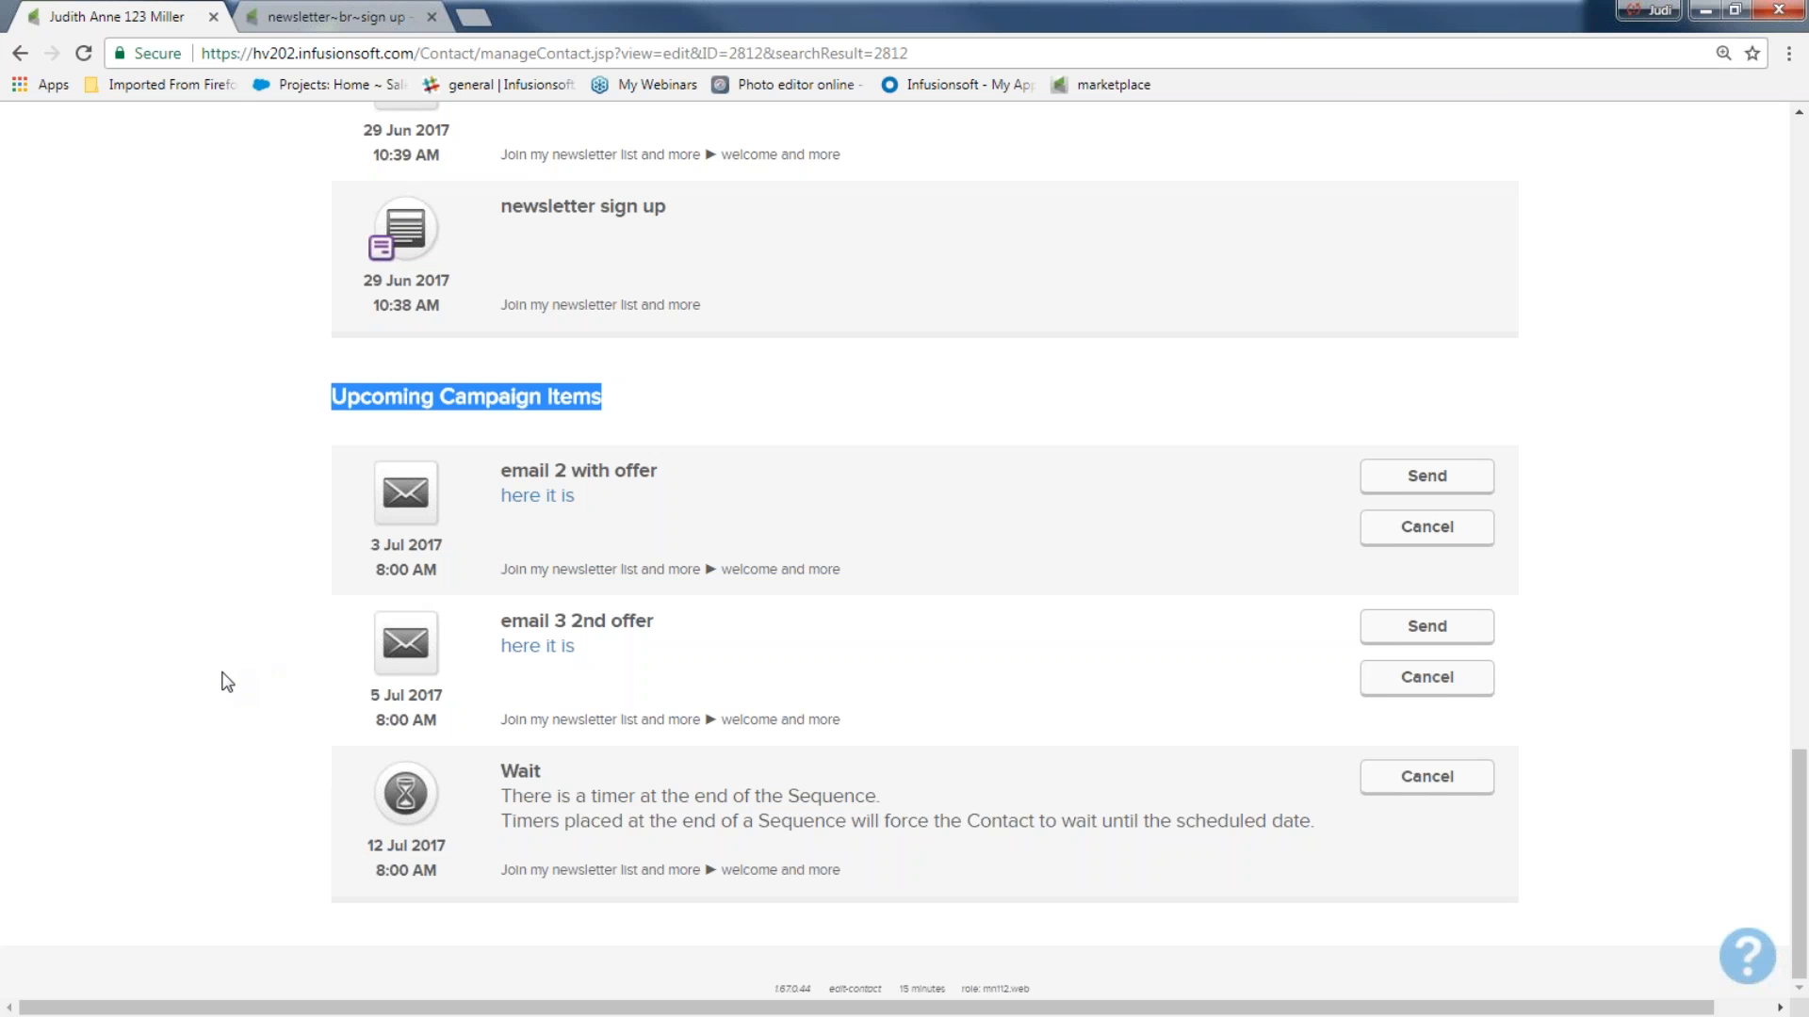
Run a new contact search for everyone with the 123 June newsletter sign up list tag and check the listed contact.
scroll(226, 682, up, 20)
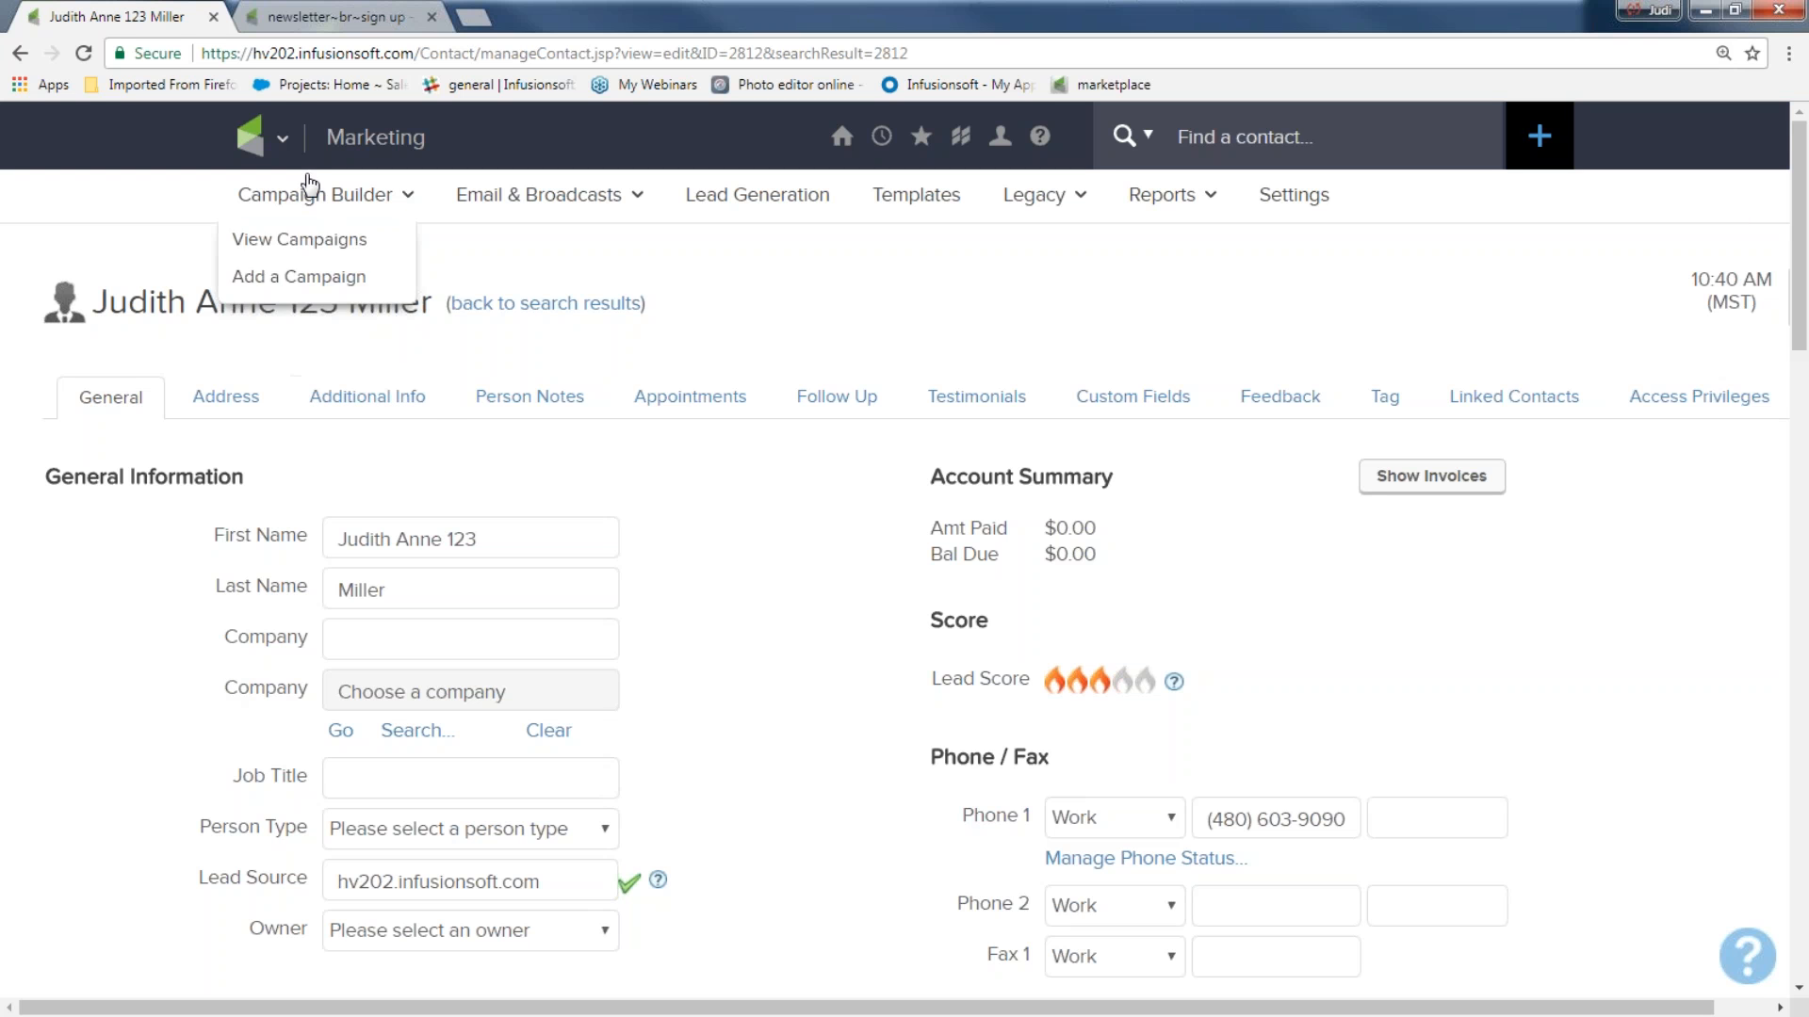
click(269, 138)
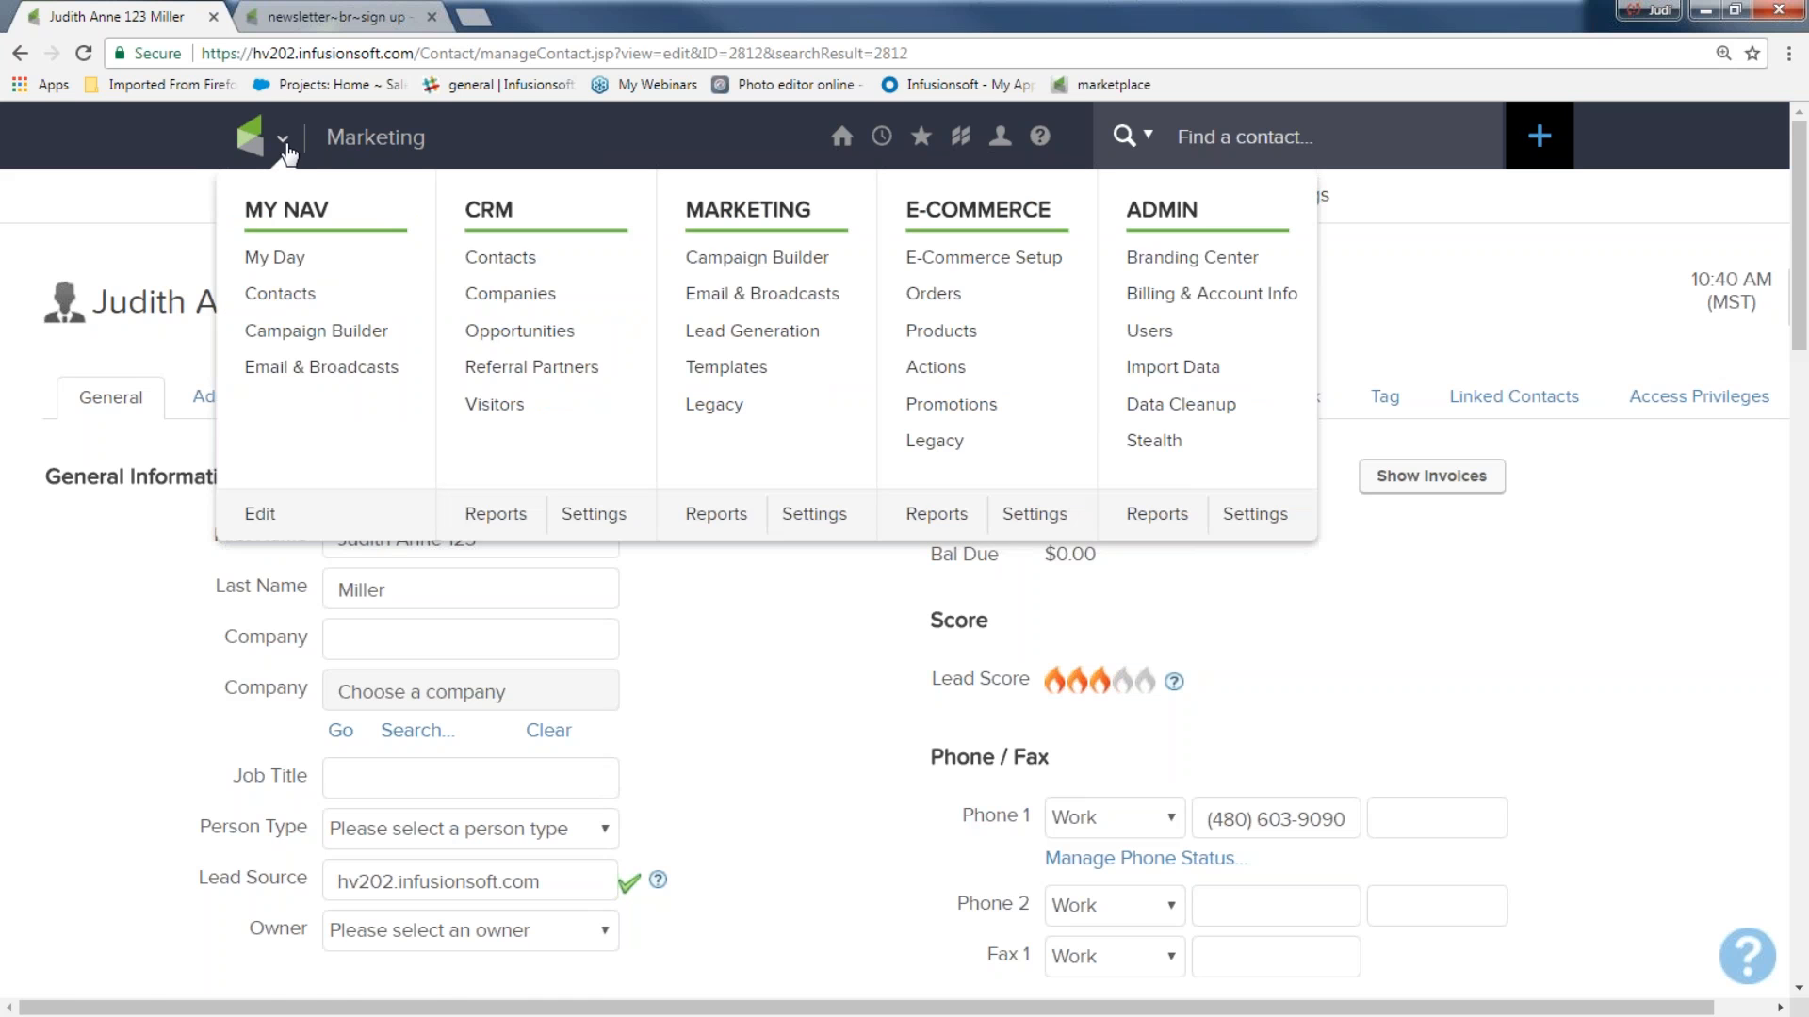
click(508, 257)
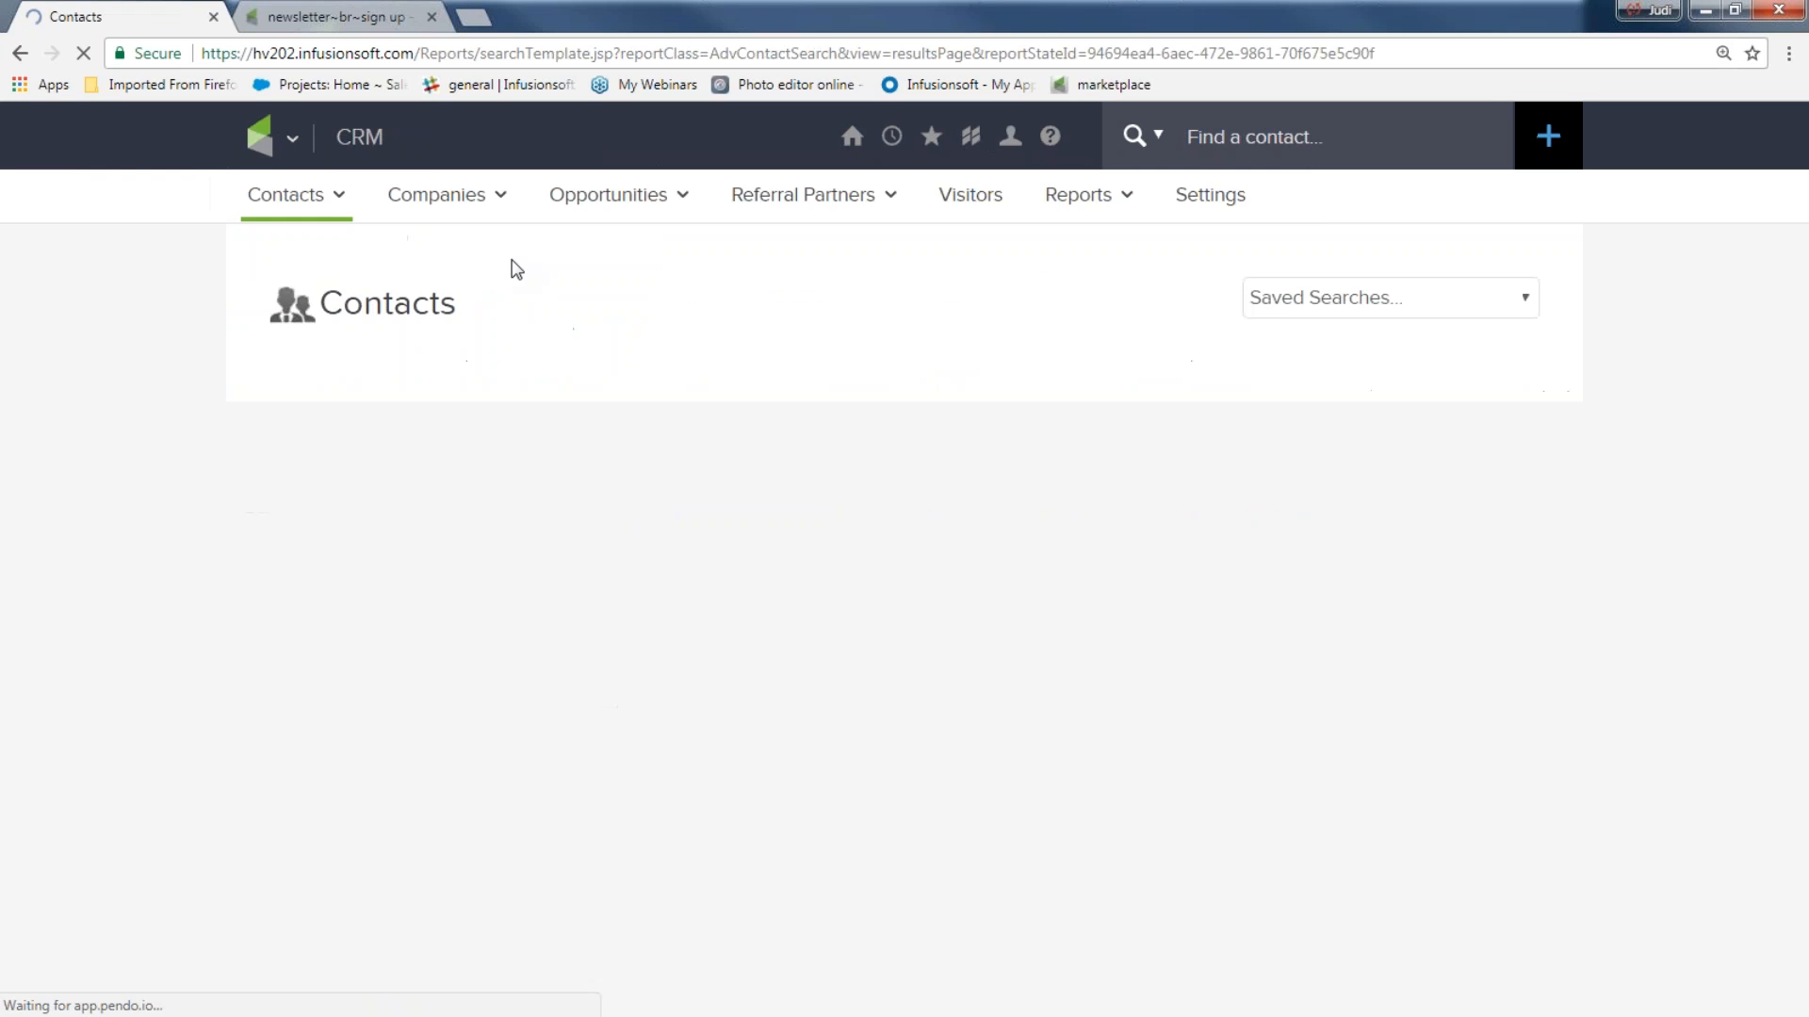
click(403, 385)
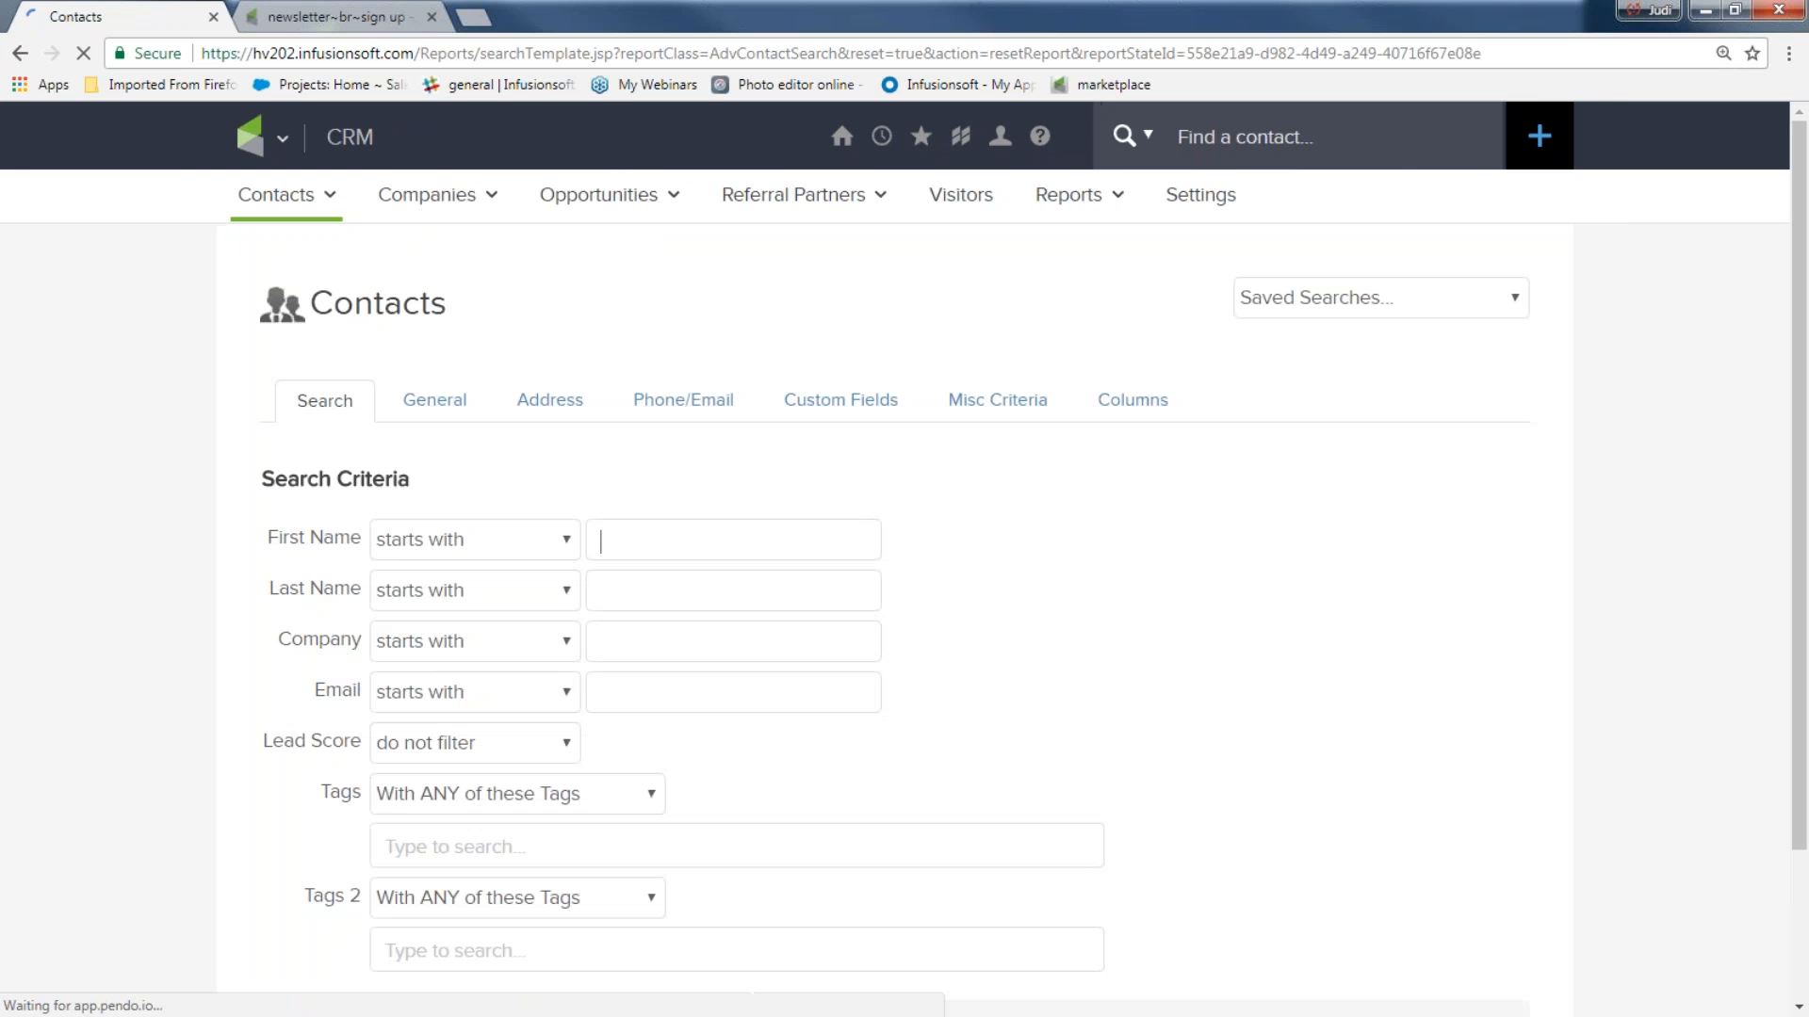
text(12)
click(476, 931)
scroll(202, 876, down, 3)
click(318, 848)
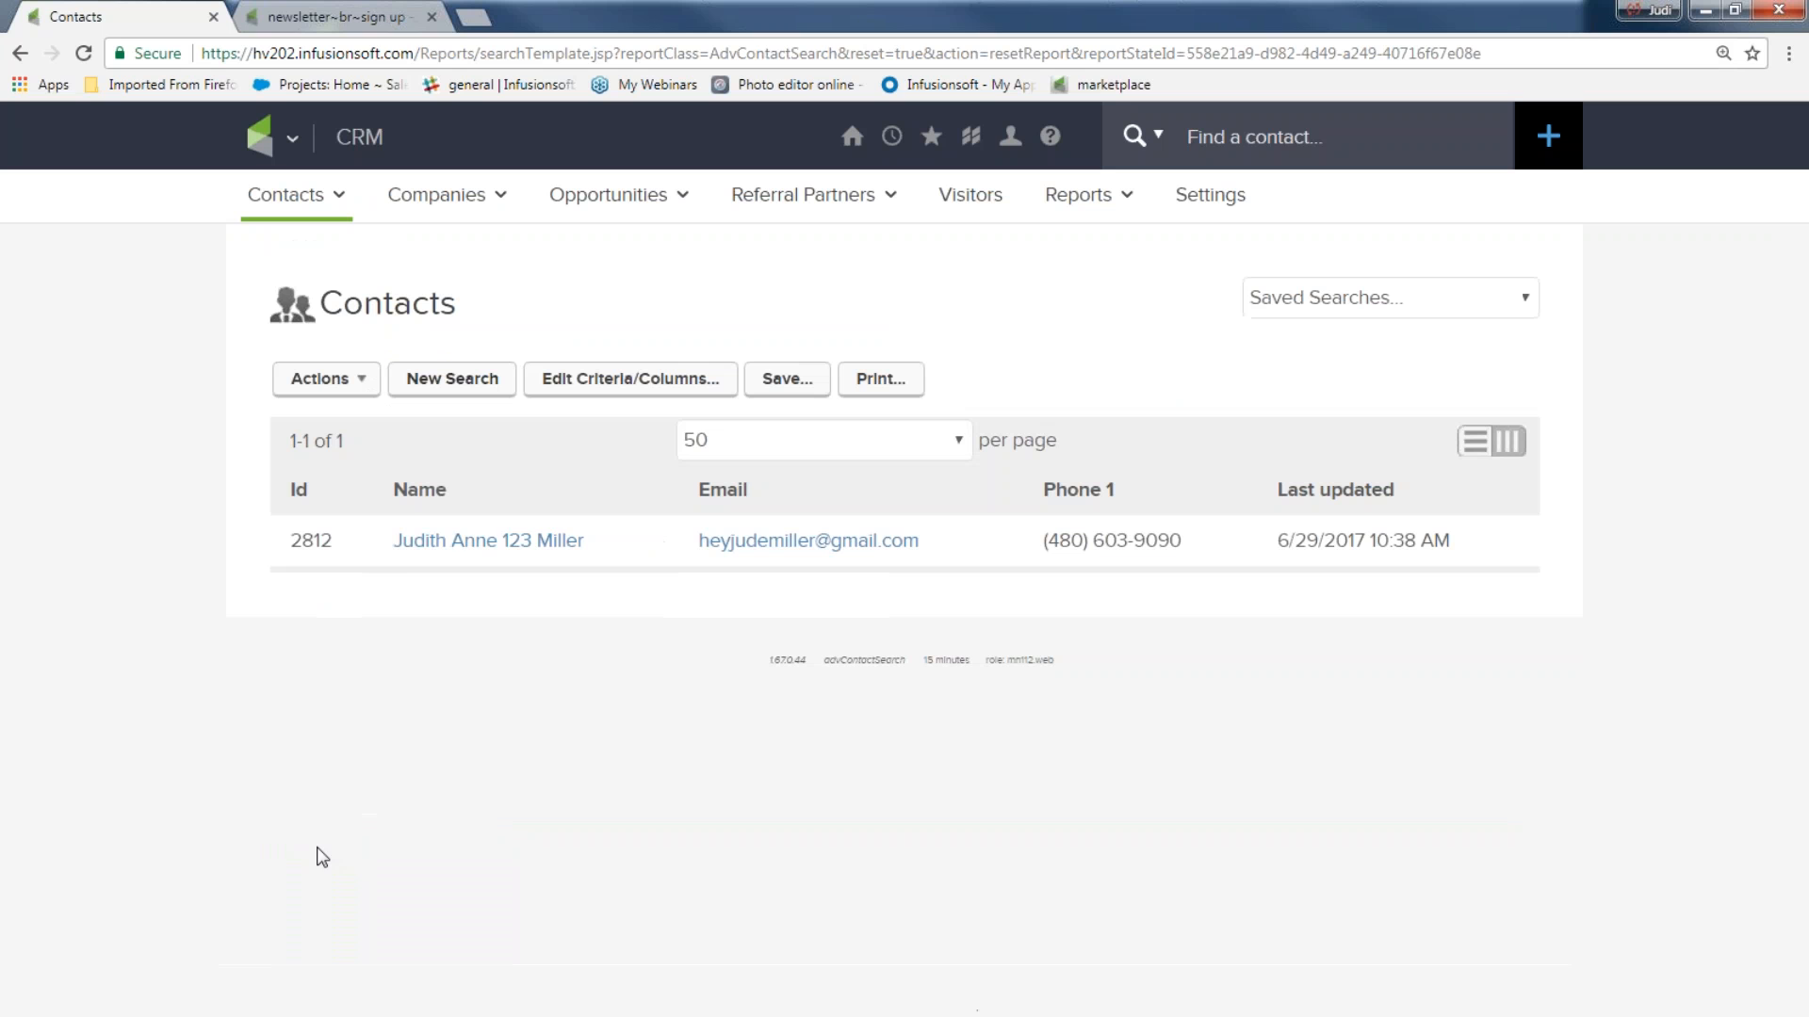
drag(387, 545, 606, 539)
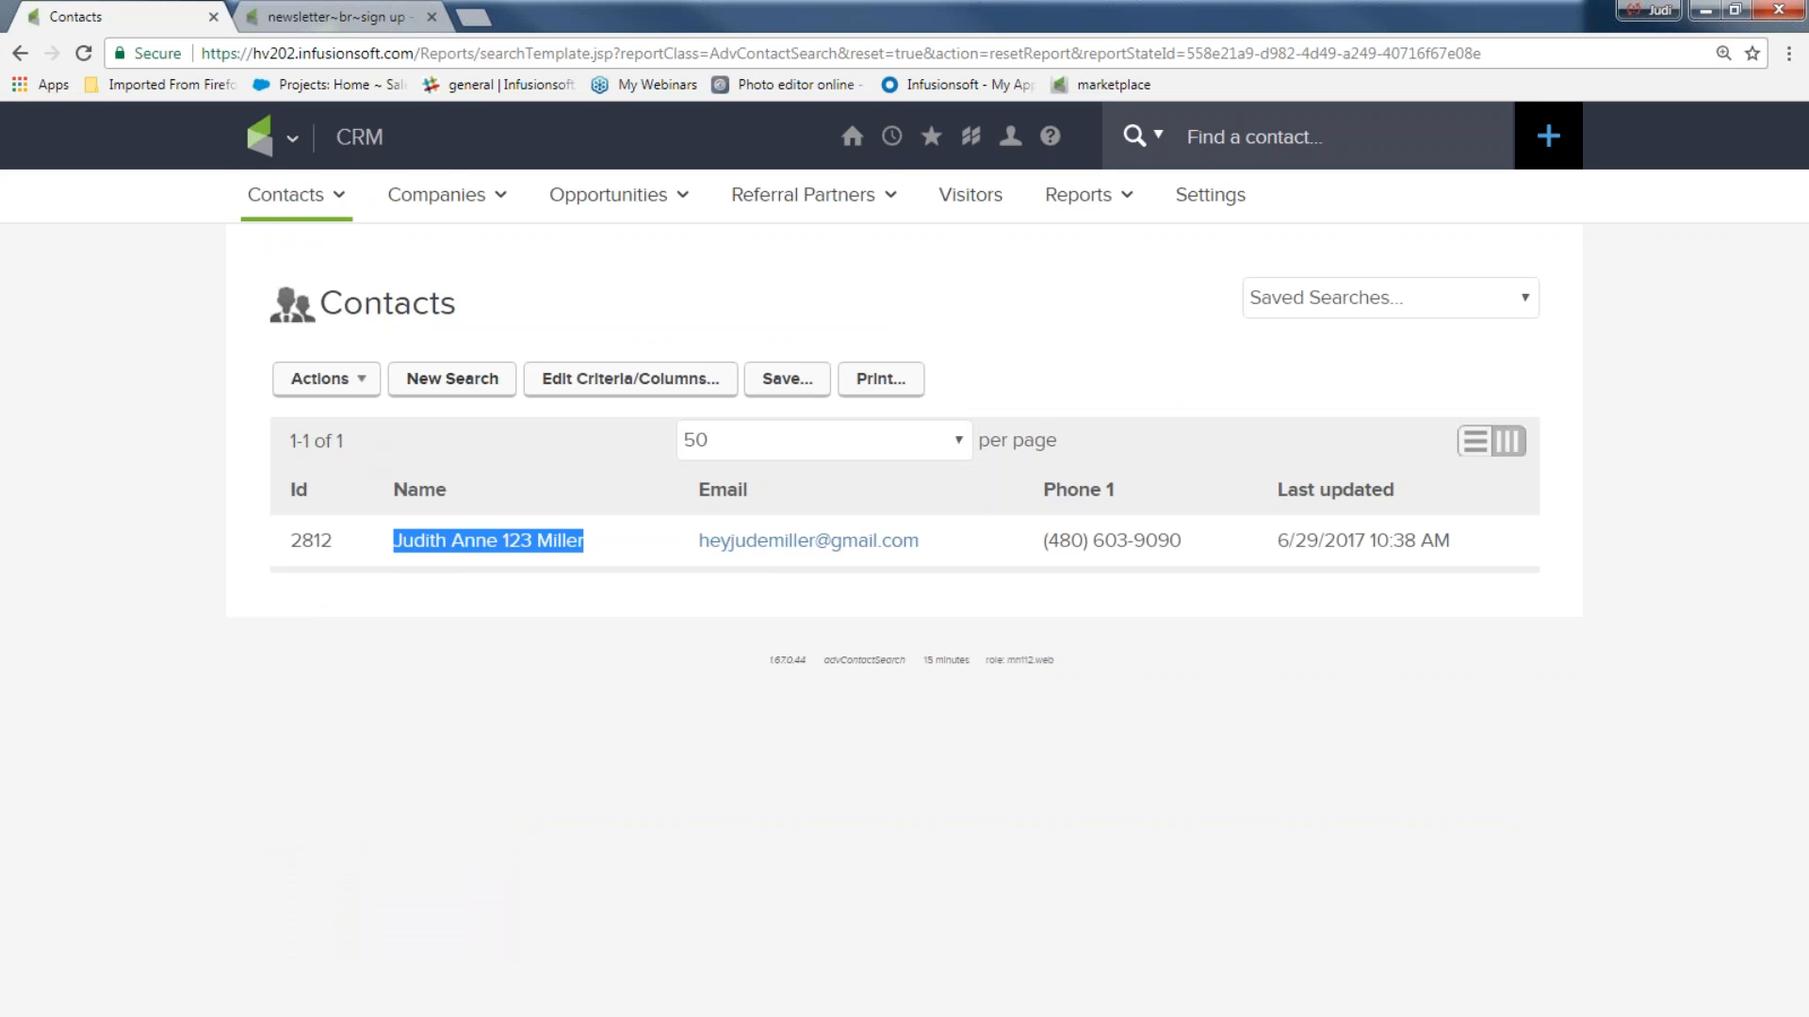
Open the Join my newsletter list and more campaign and go into its welcome and more sequence.
mouse_move(386, 162)
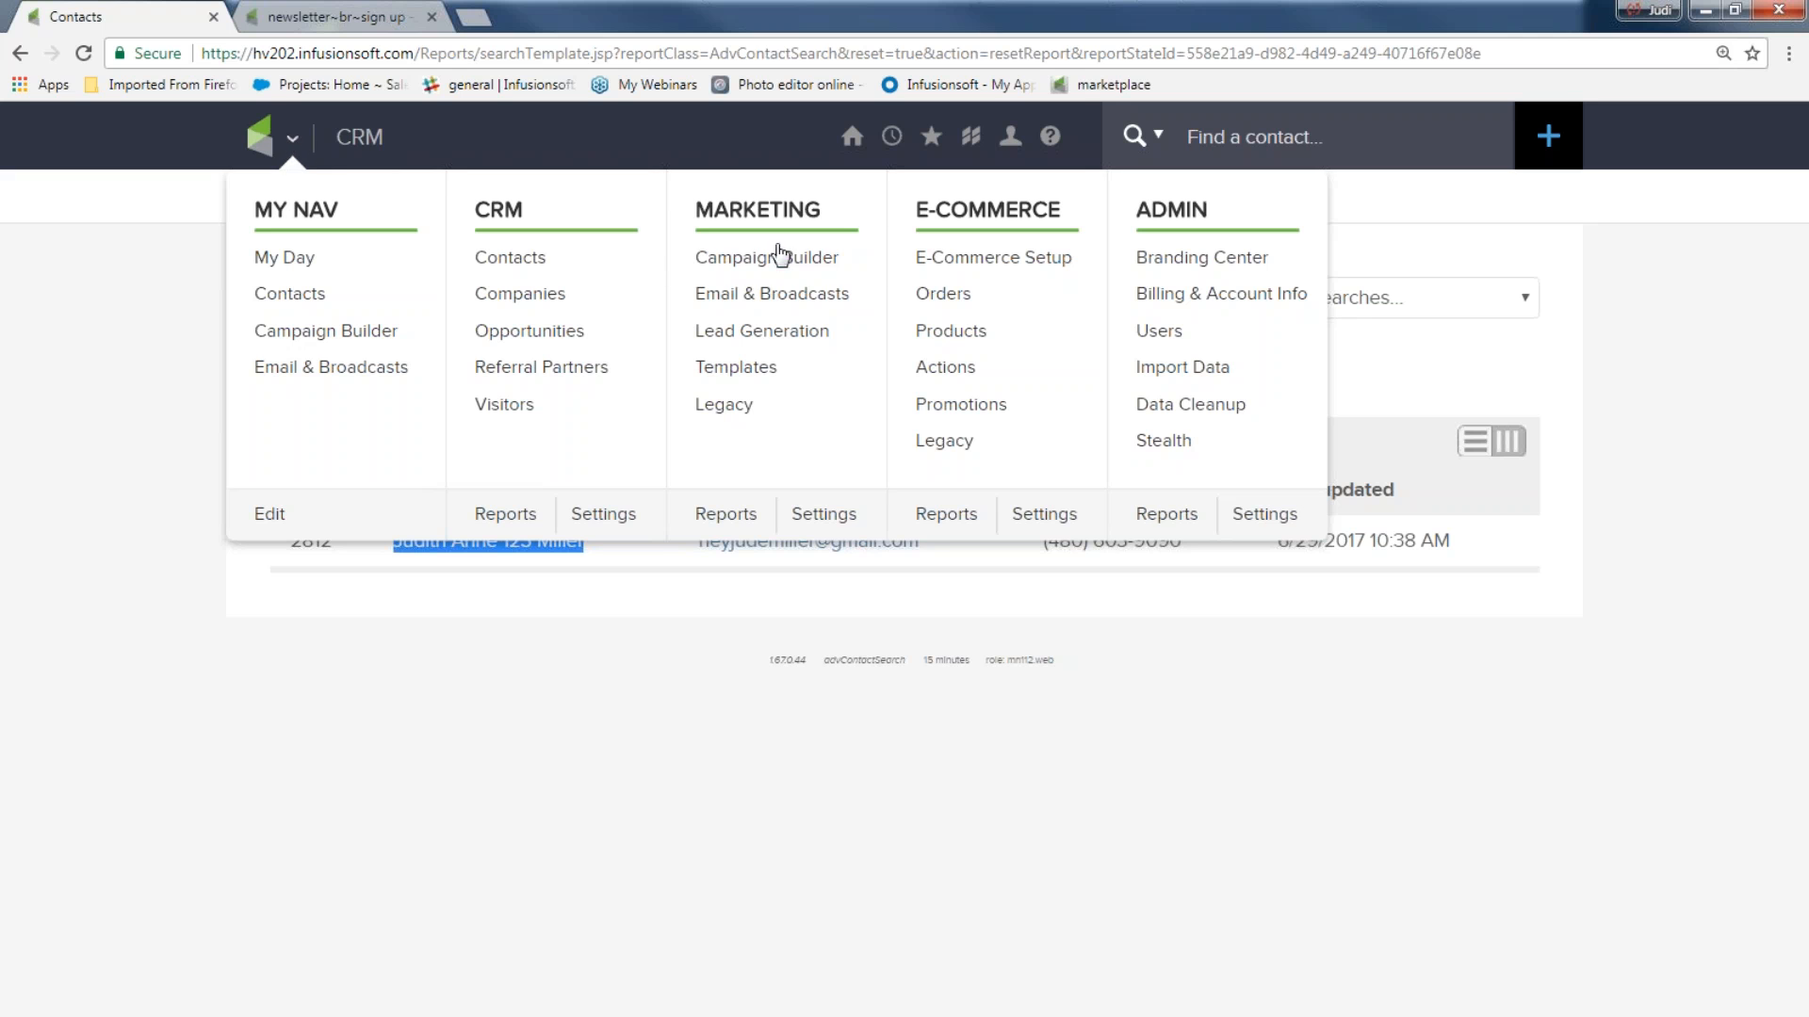
click(768, 257)
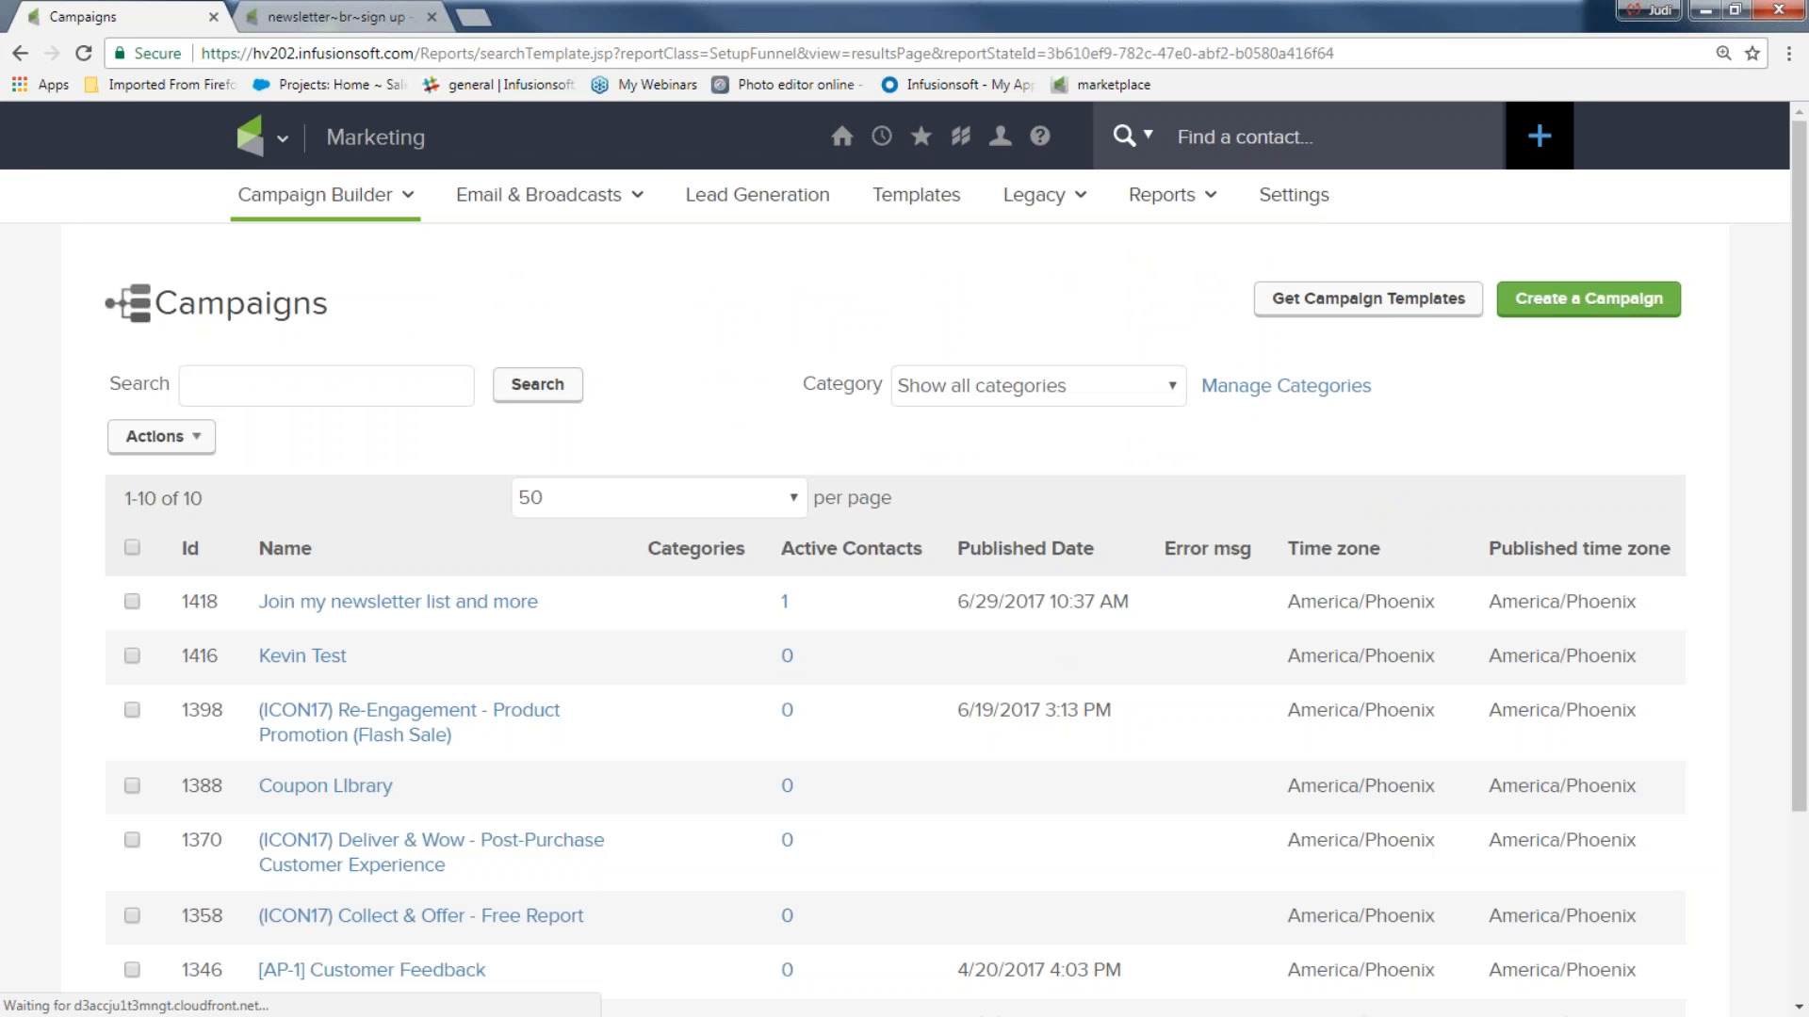
click(341, 606)
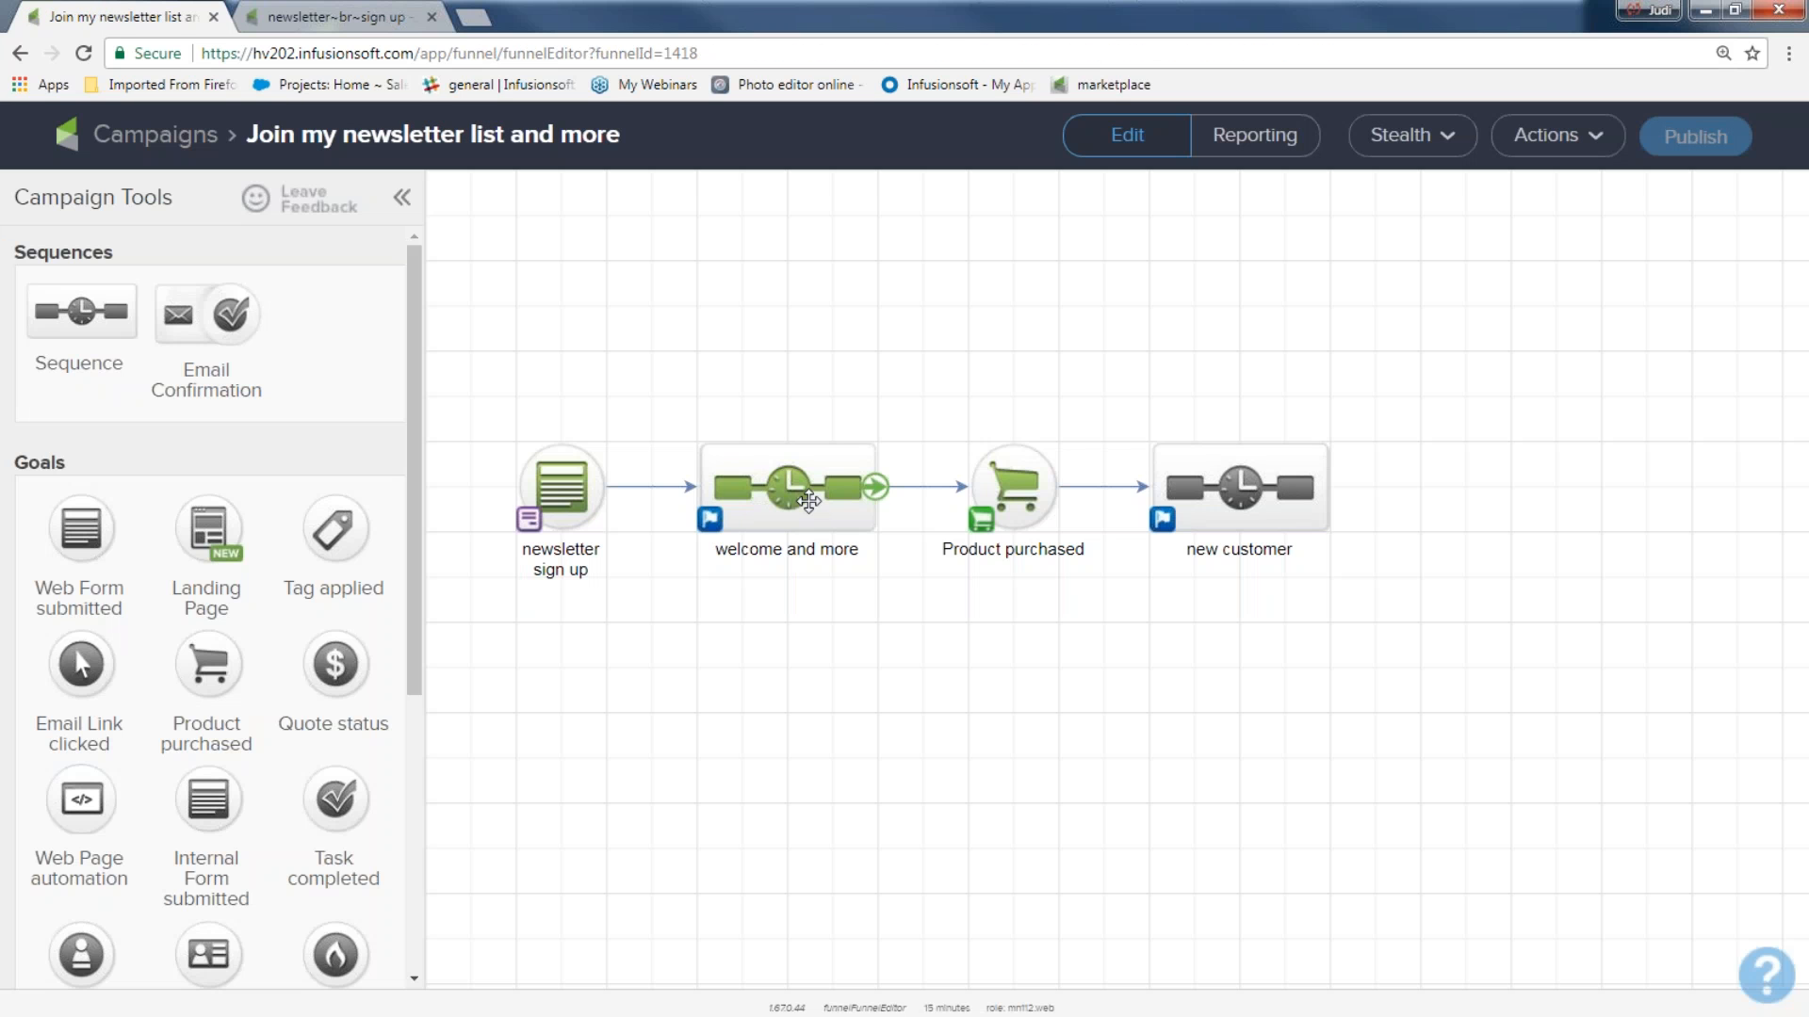
double_click(806, 492)
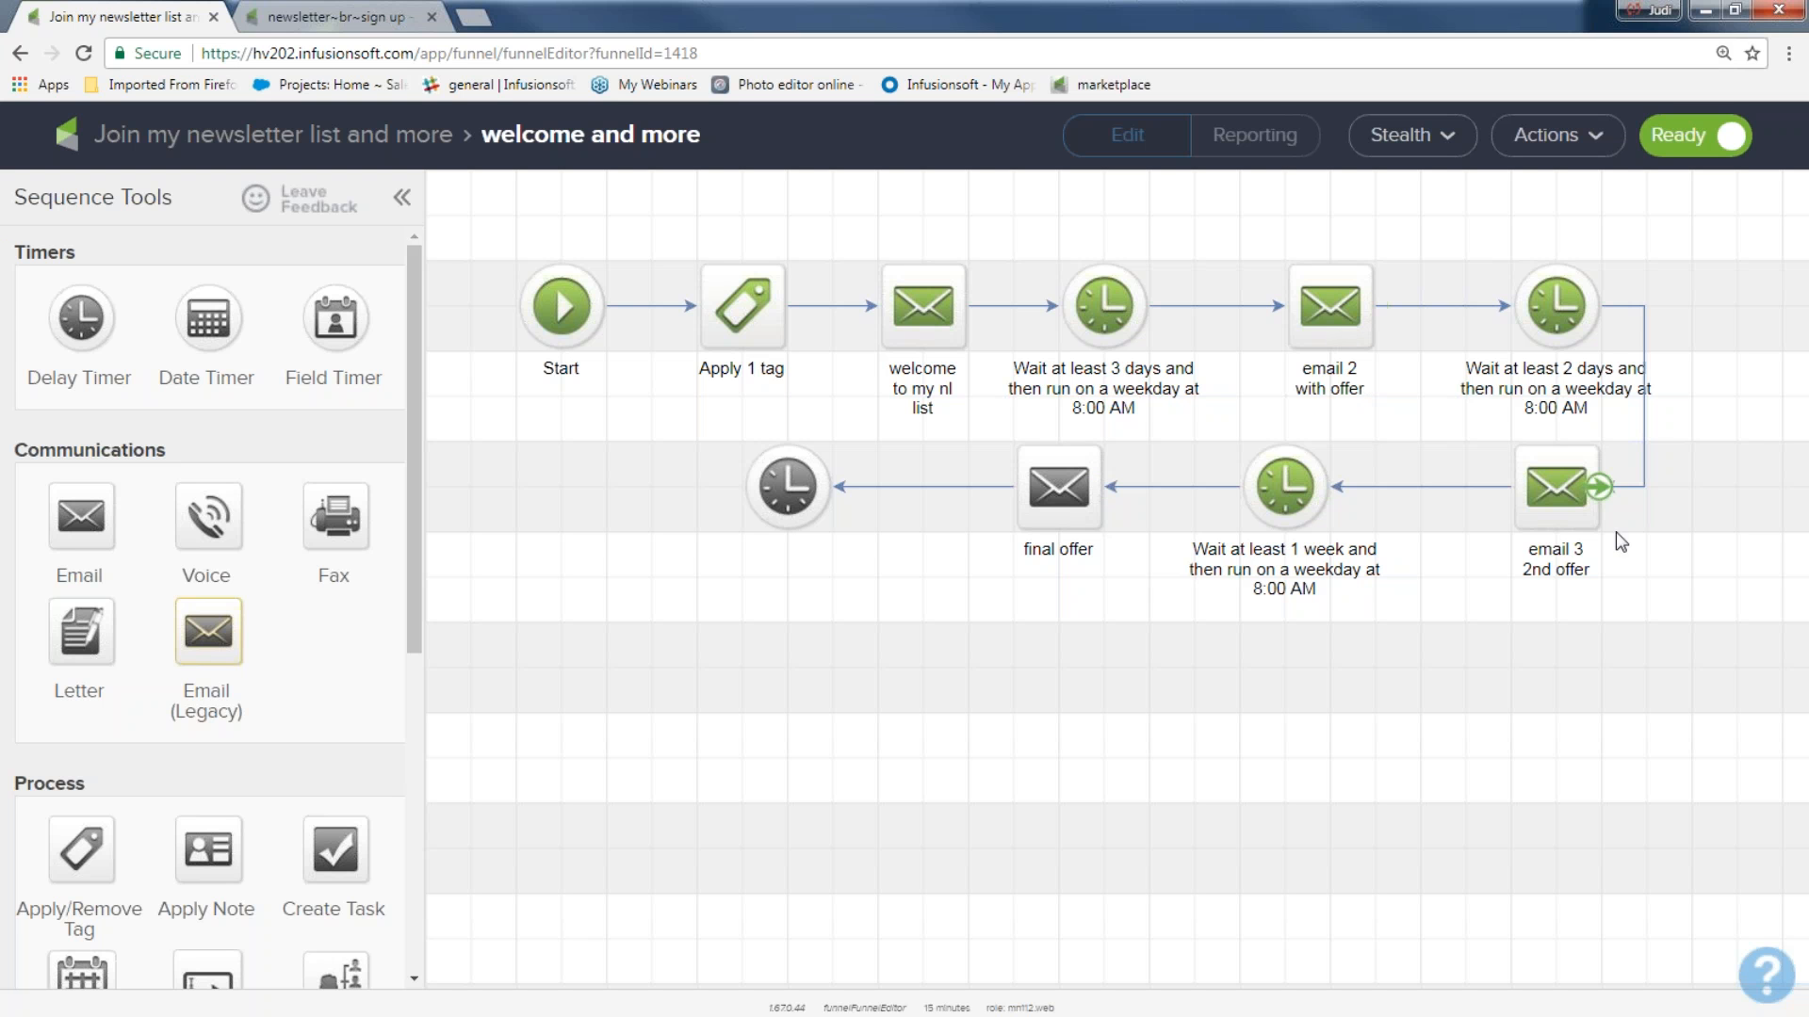
Examine the offer emails and delay timers in the welcome and more sequence, including the final offer email.
drag(1685, 425, 744, 623)
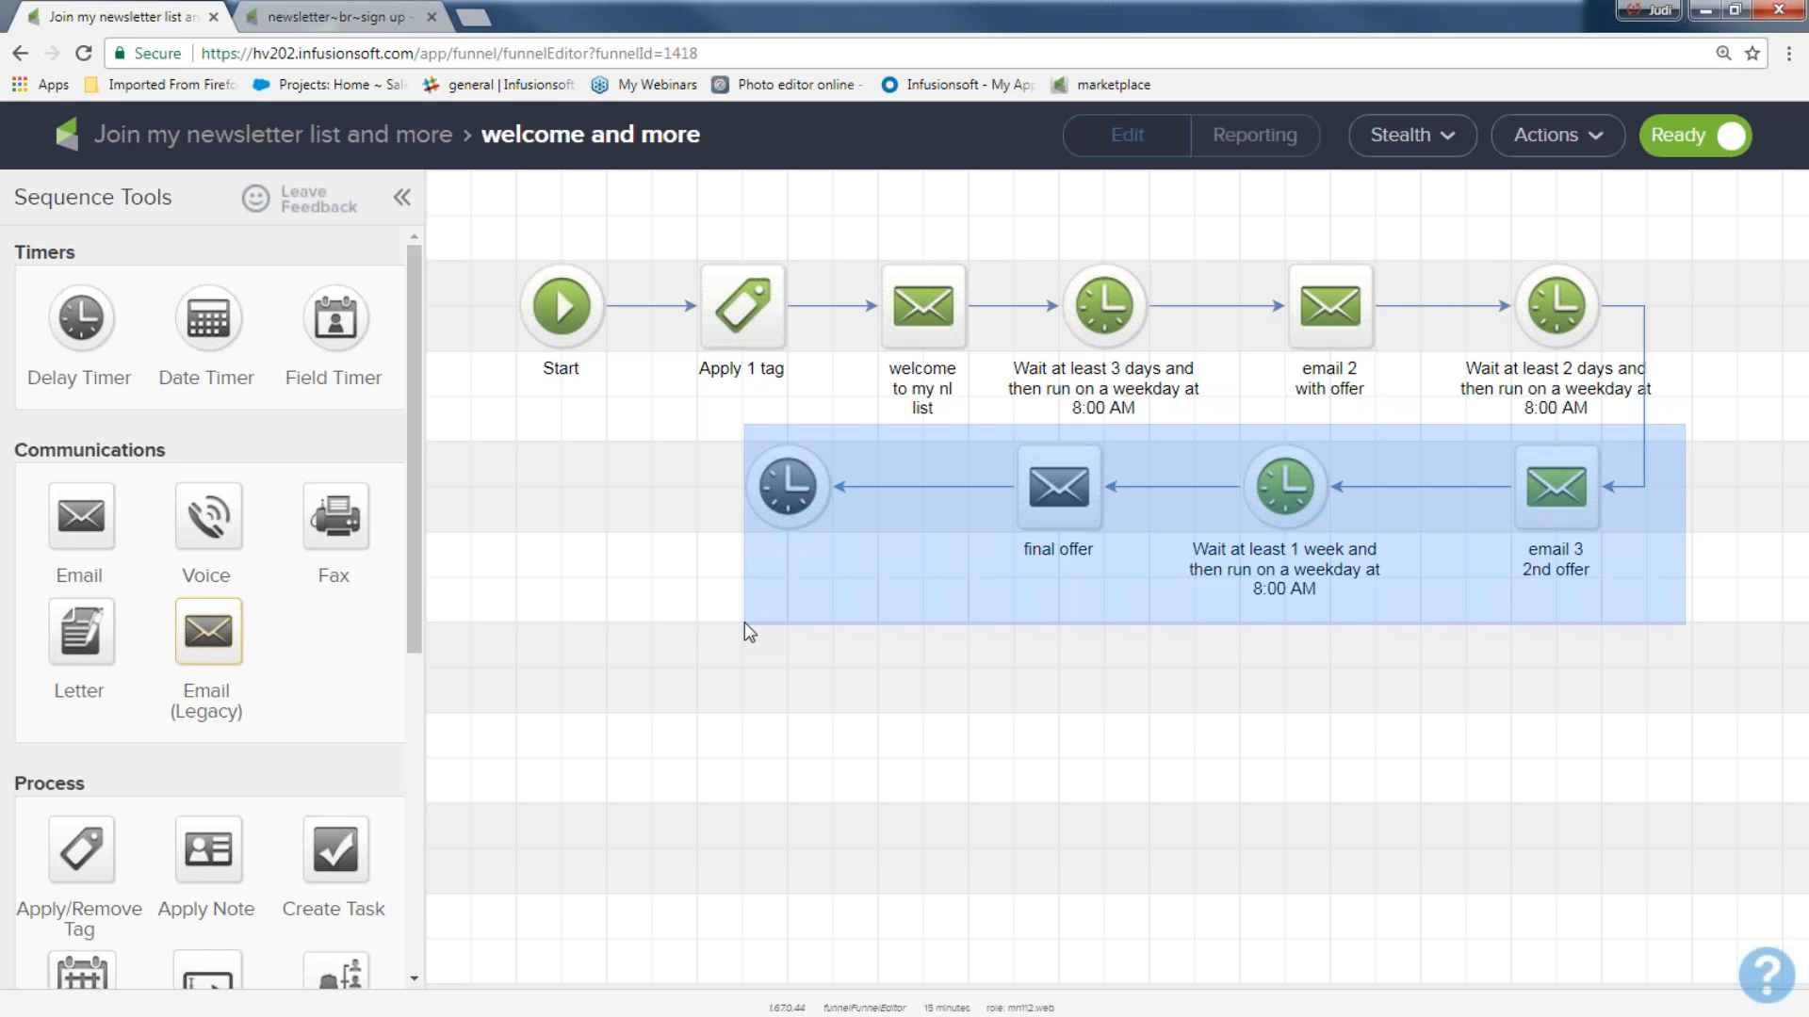
drag(744, 621, 745, 621)
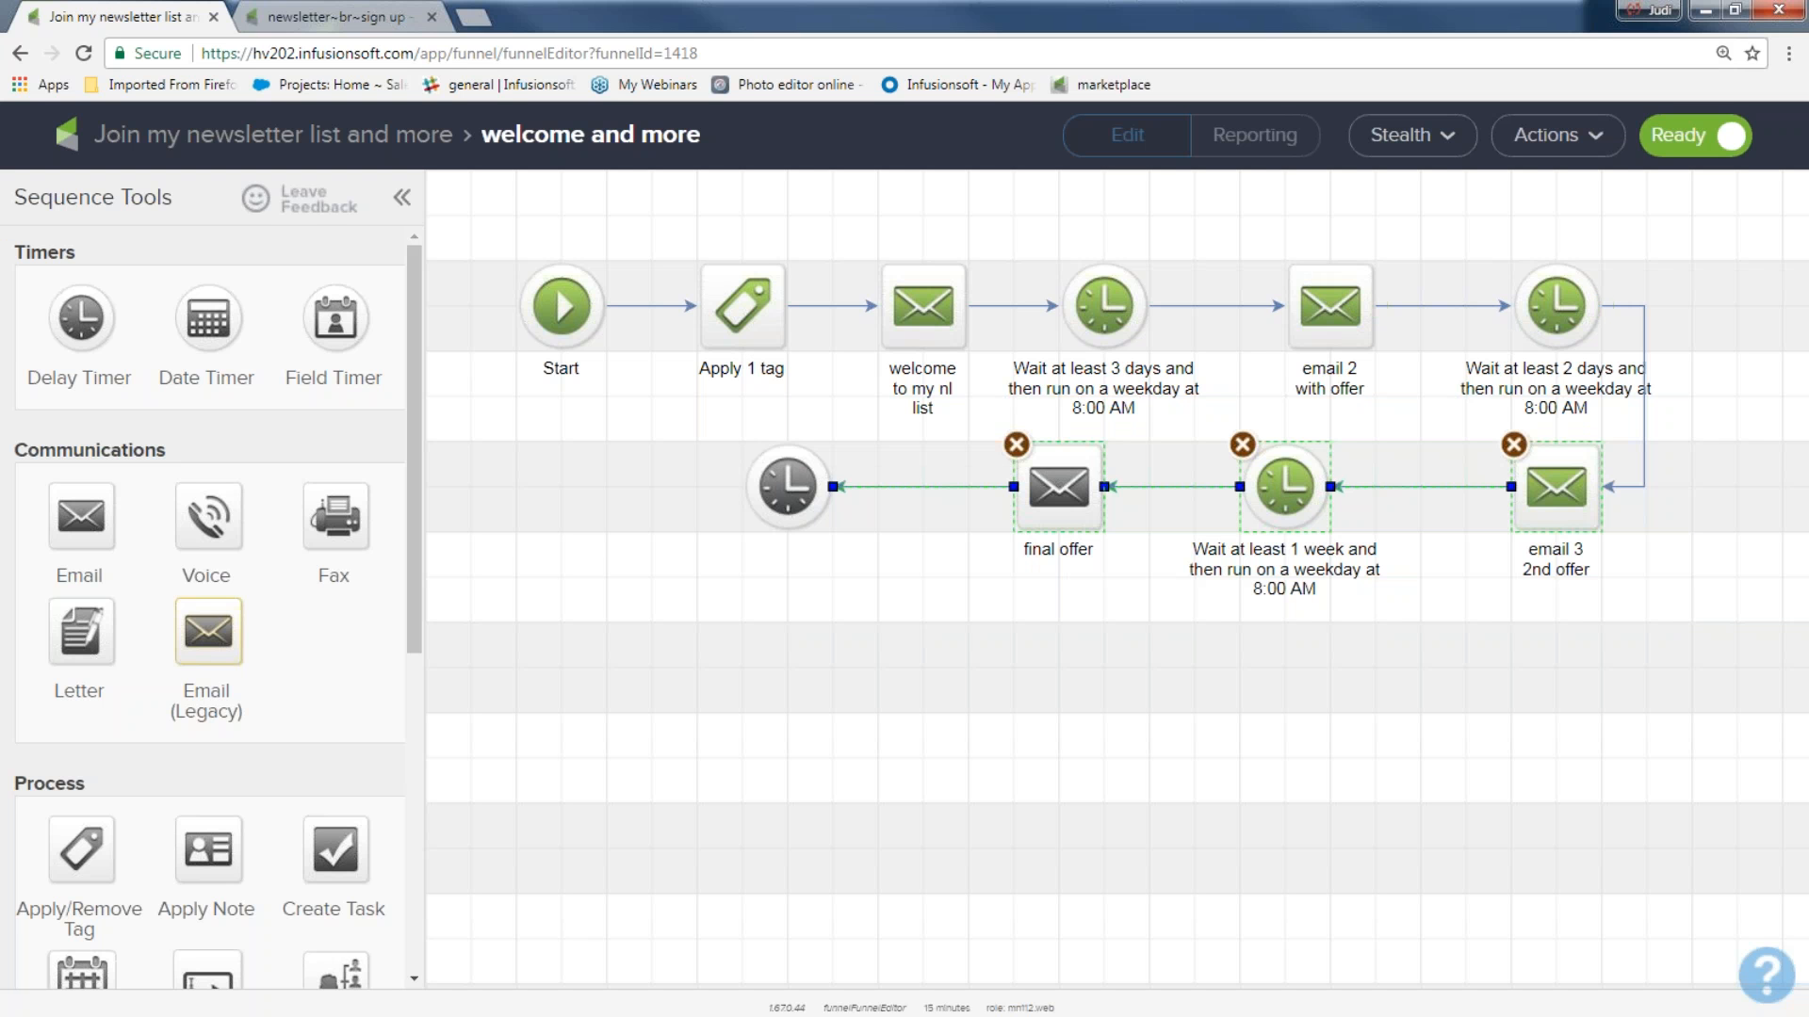
drag(1256, 237, 1650, 614)
drag(960, 415, 1121, 659)
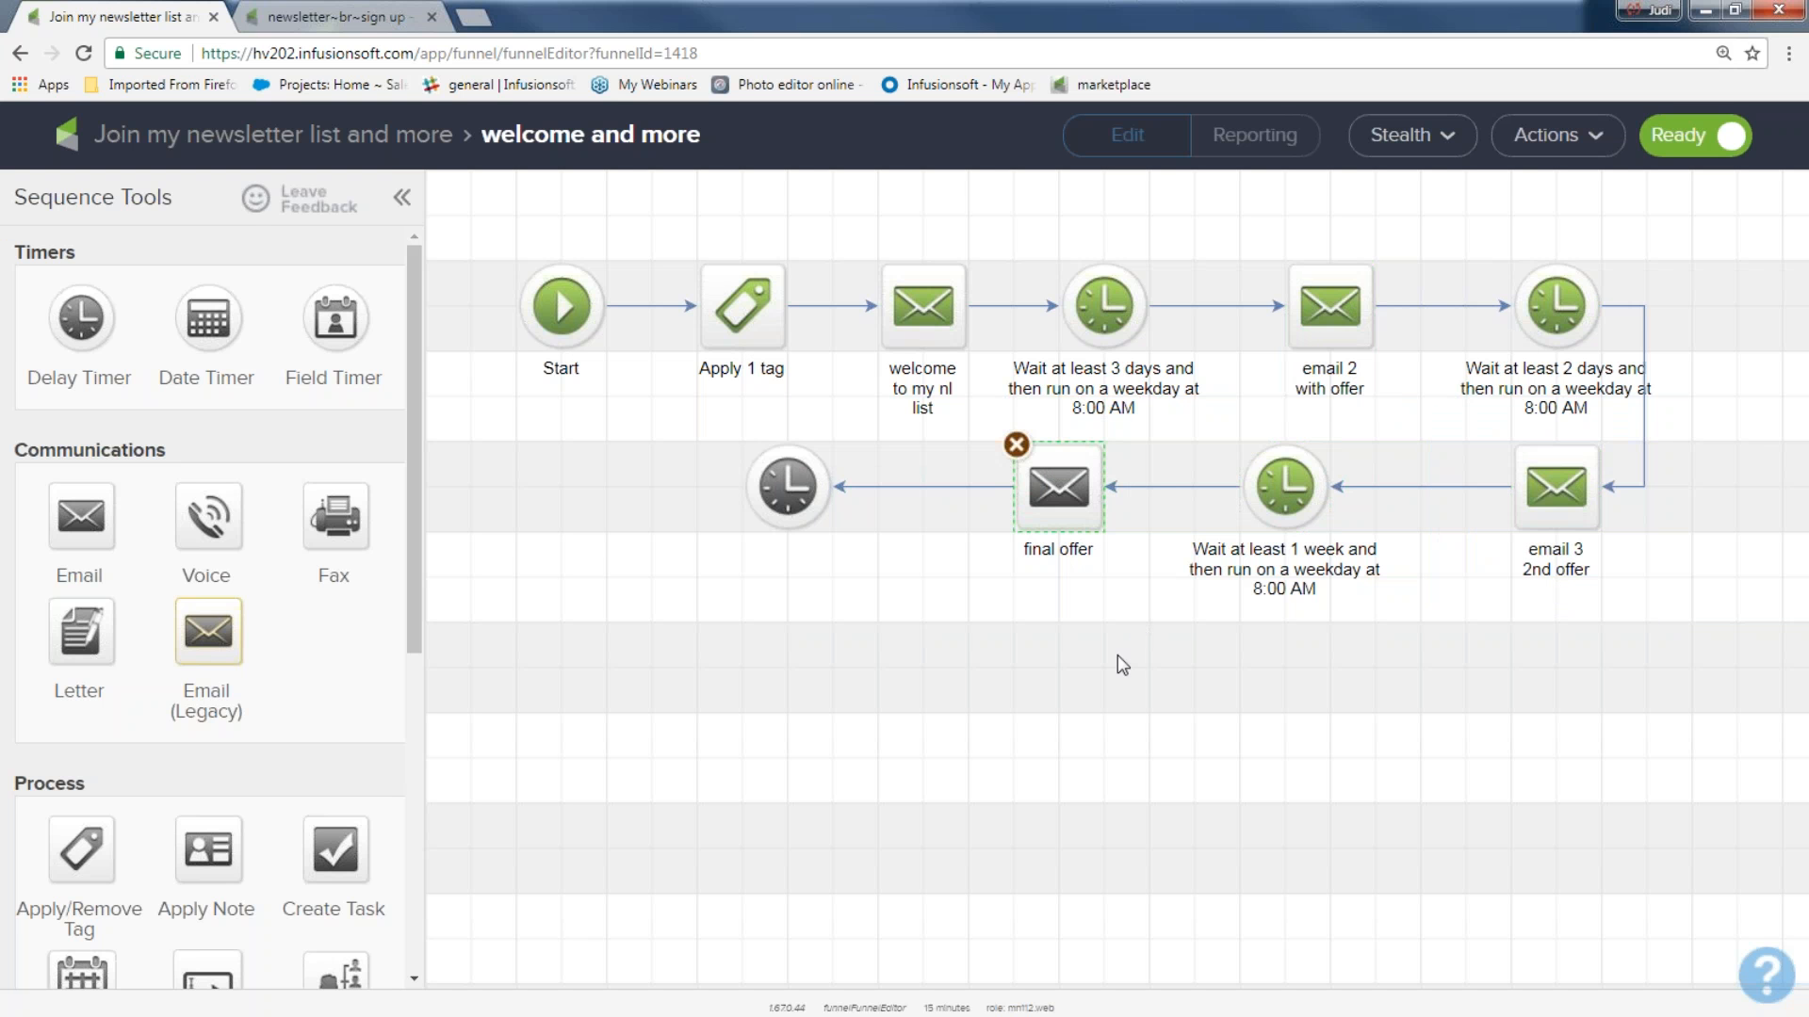
Back in the campaign, try Runs until completed for the welcome and more sequence, restore Stops immediately, and save the sequence settings.
click(379, 141)
drag(642, 347, 926, 685)
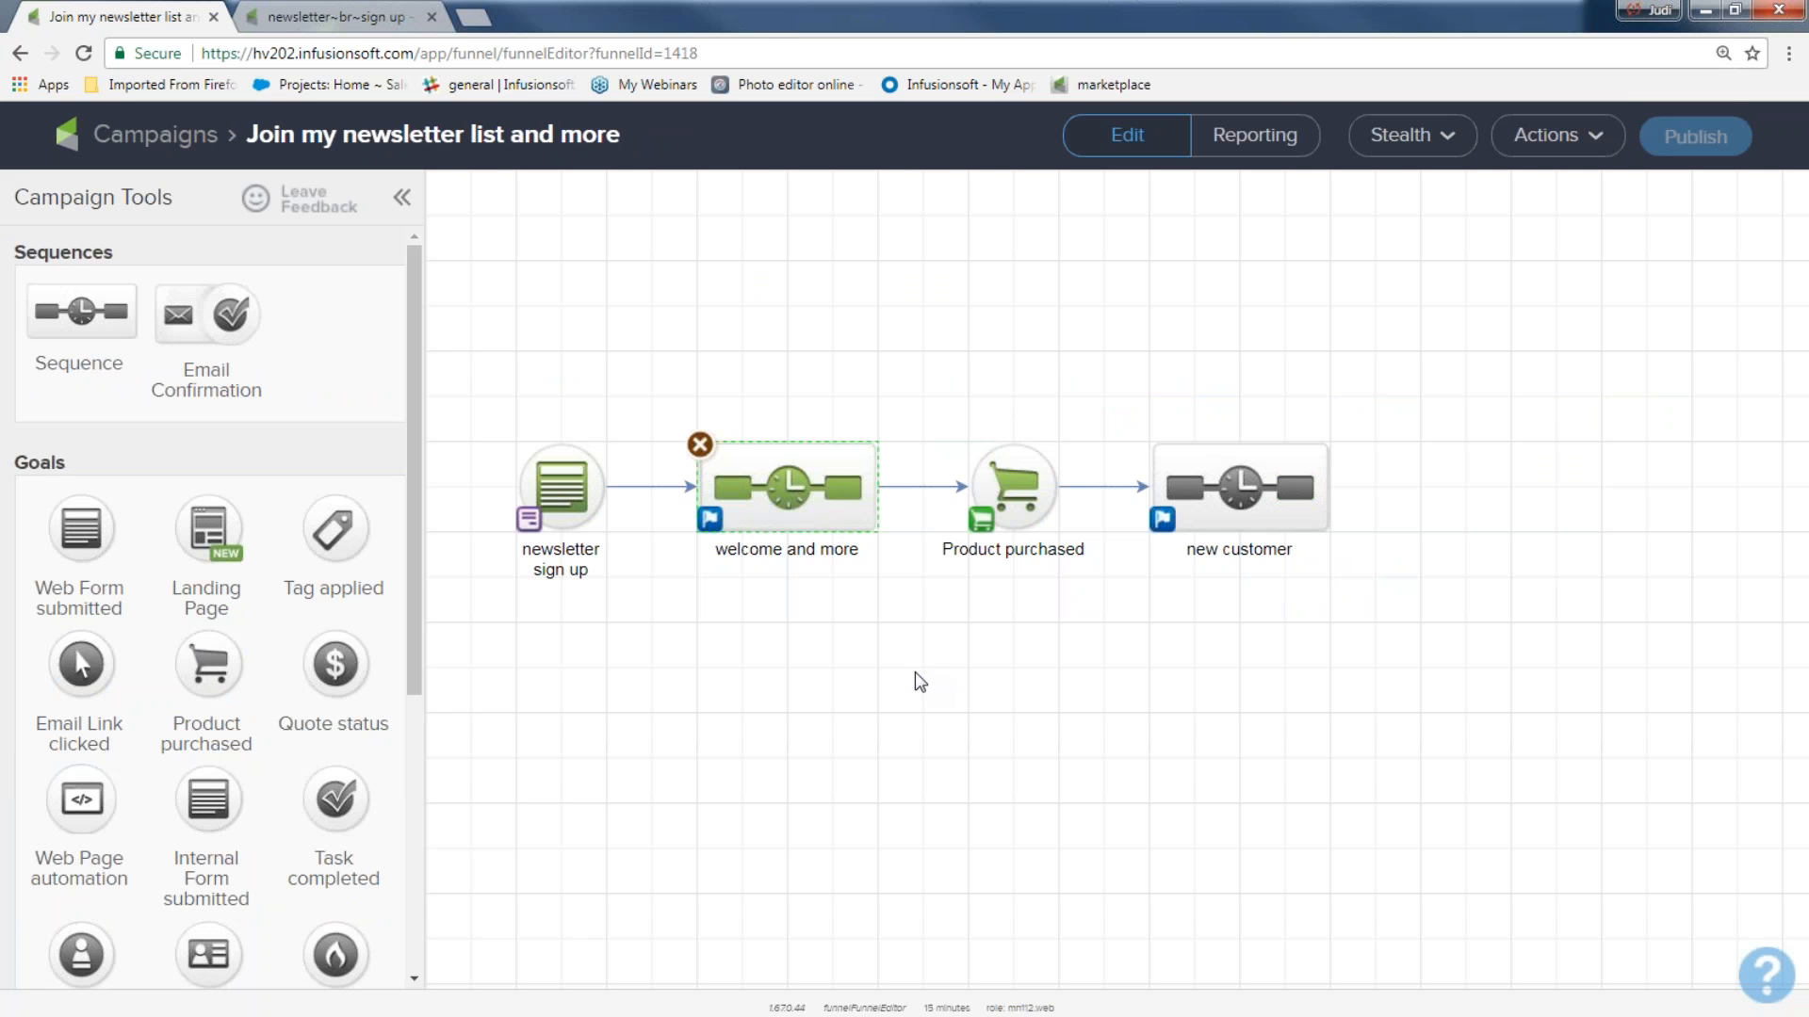
click(710, 519)
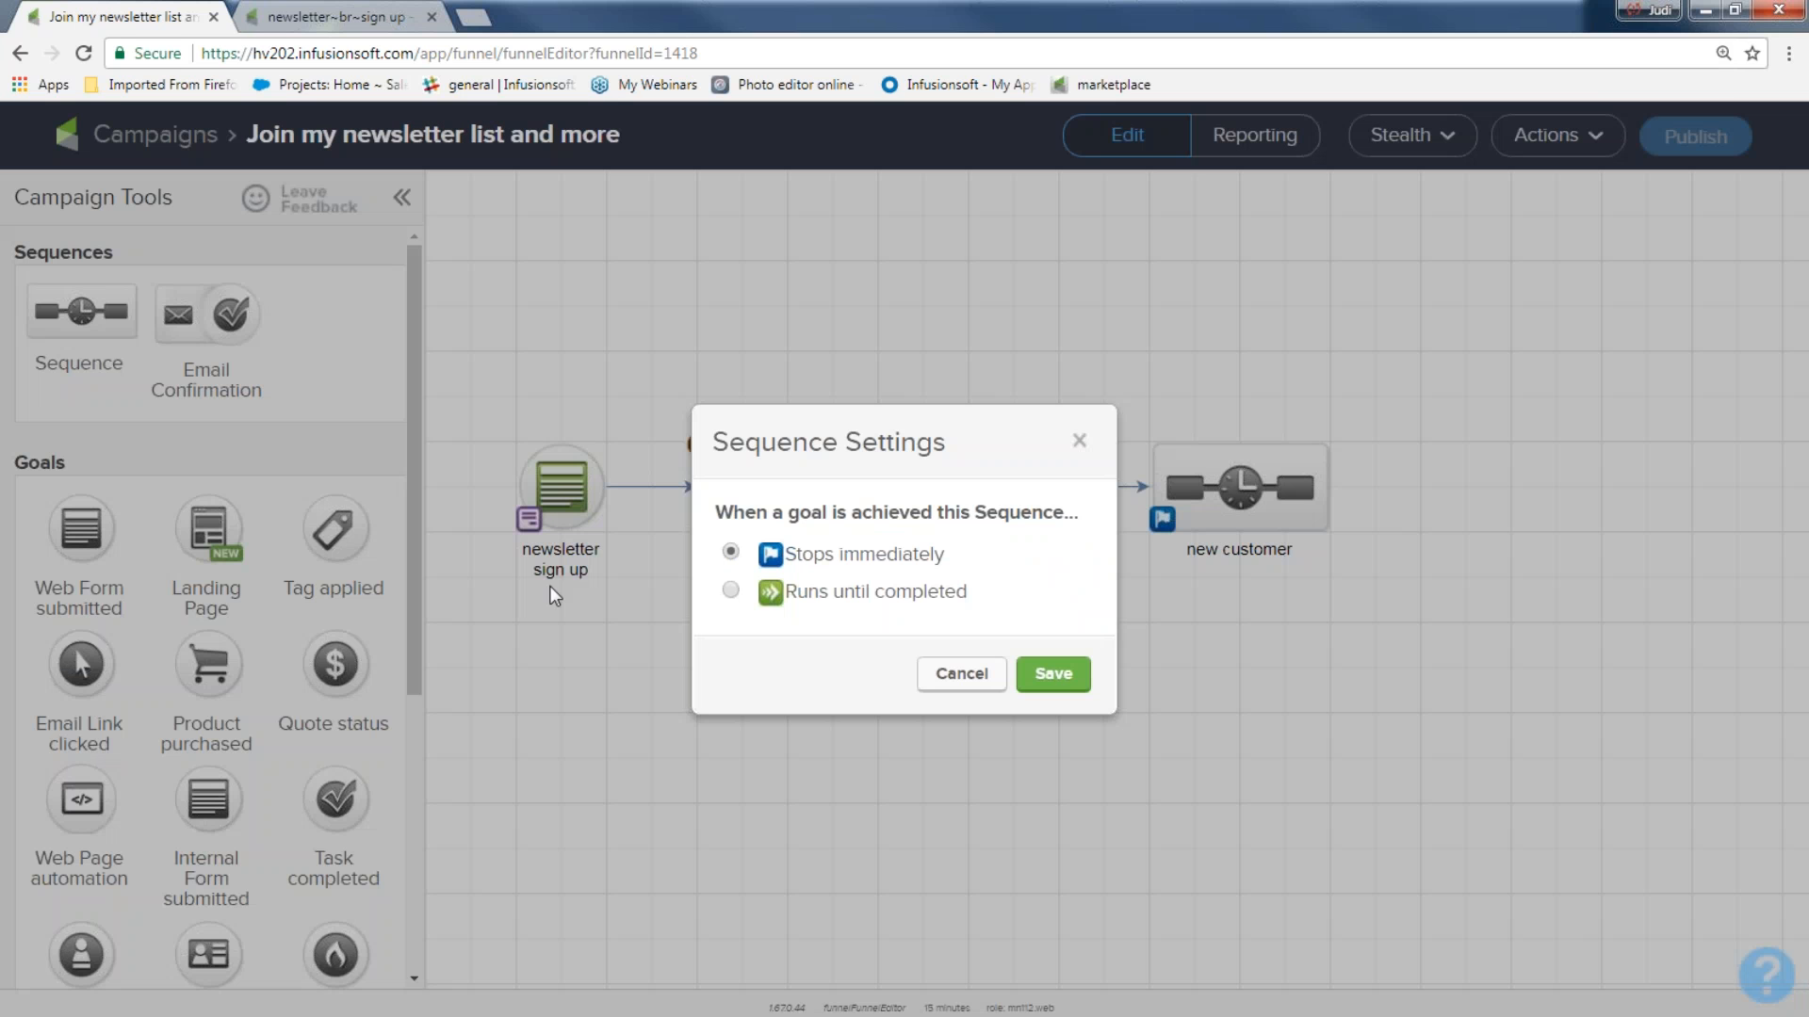
key(ctrl+plus)
key(ctrl+plus)
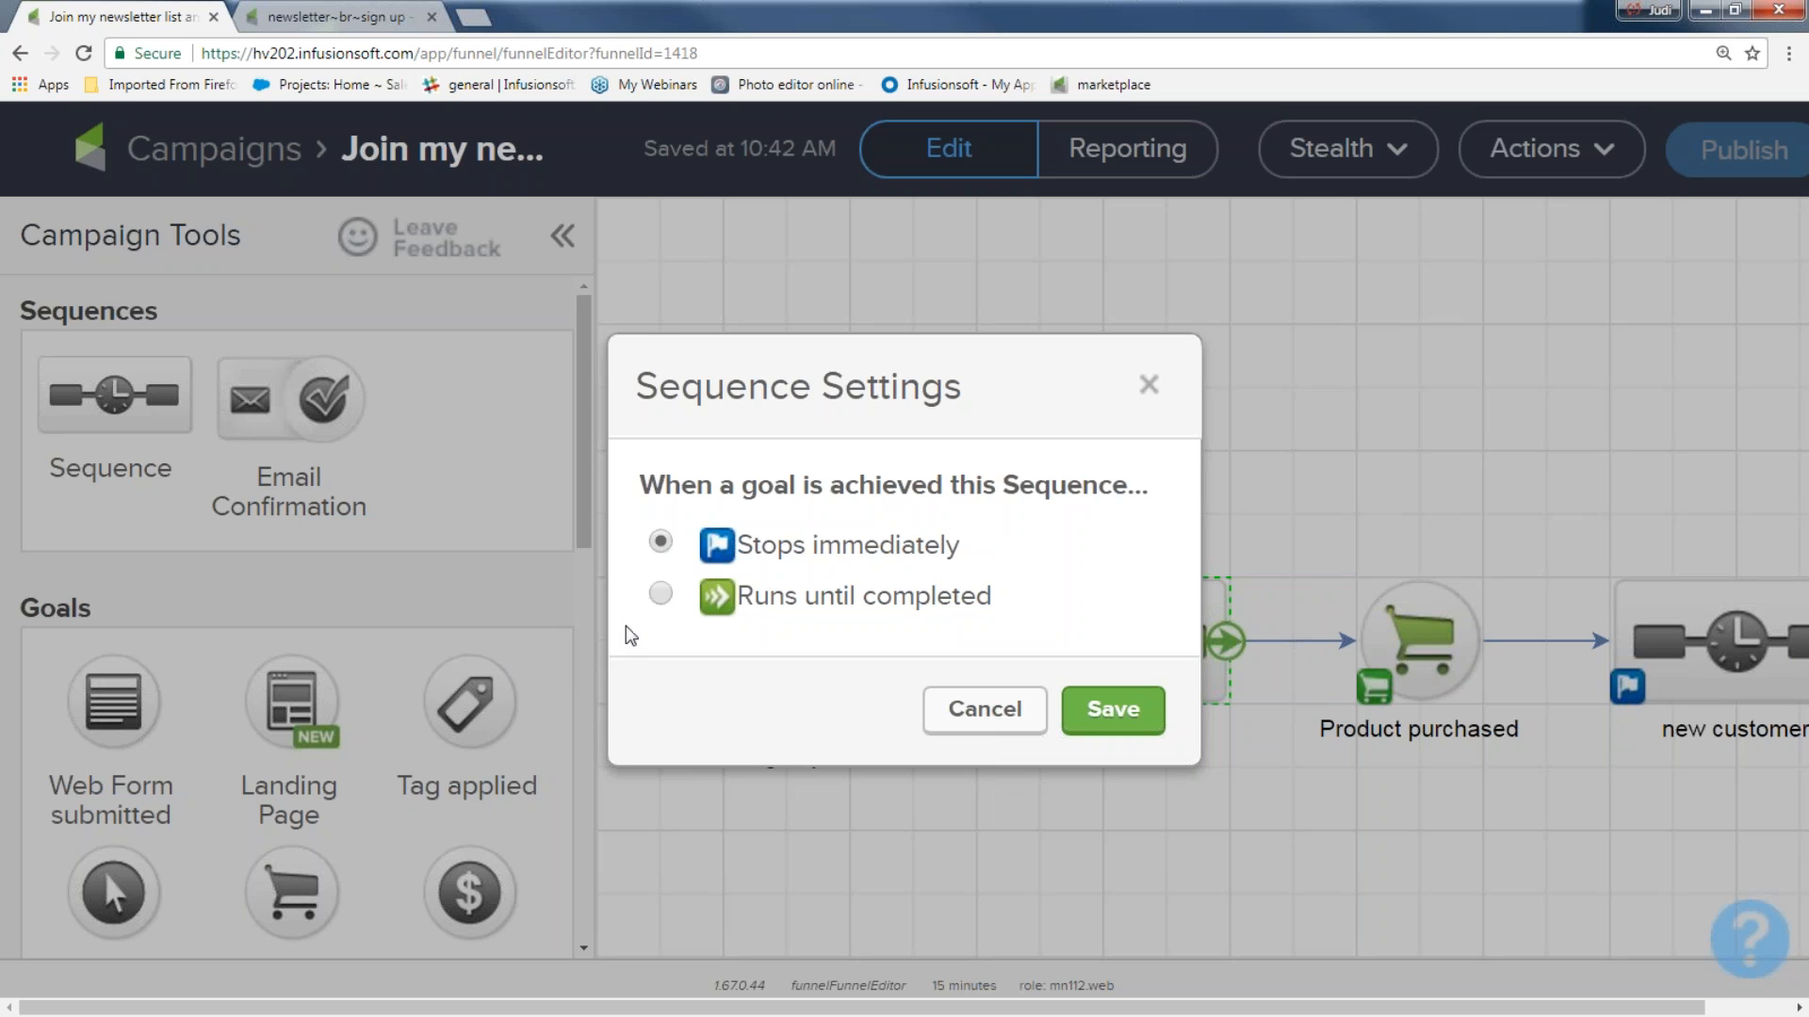
click(662, 598)
drag(1042, 615, 751, 636)
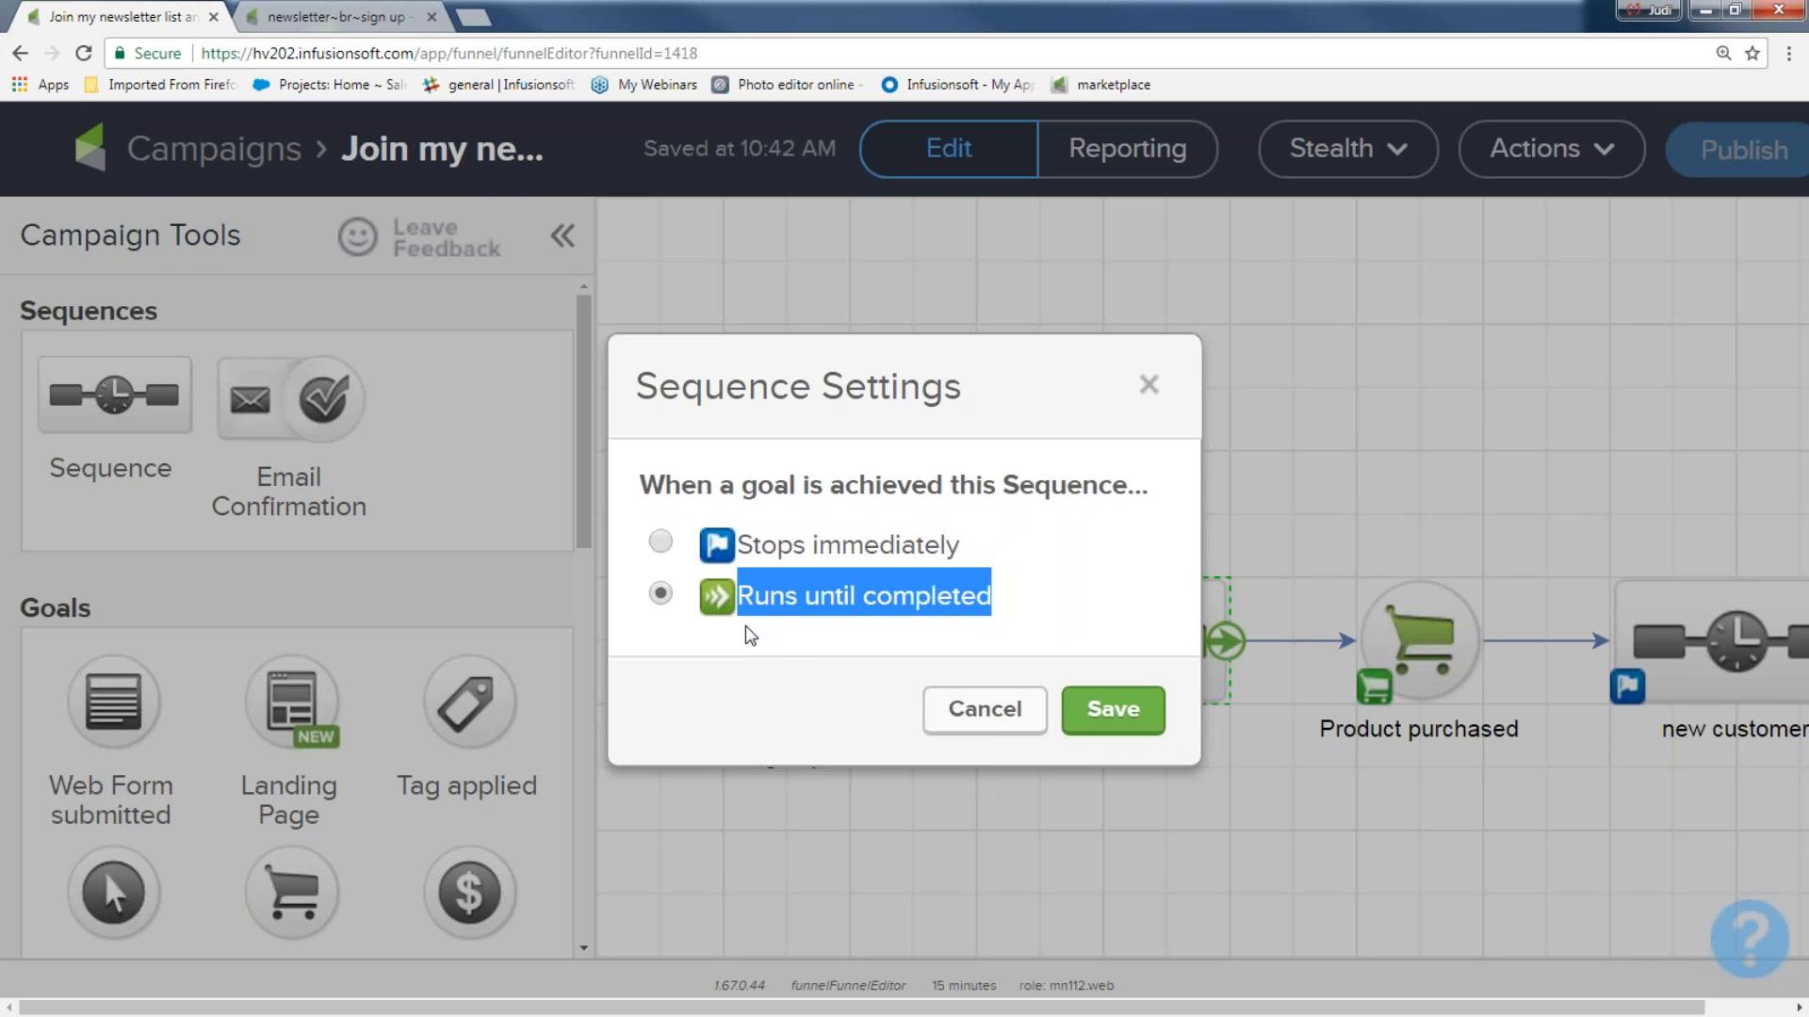
click(661, 544)
click(1112, 710)
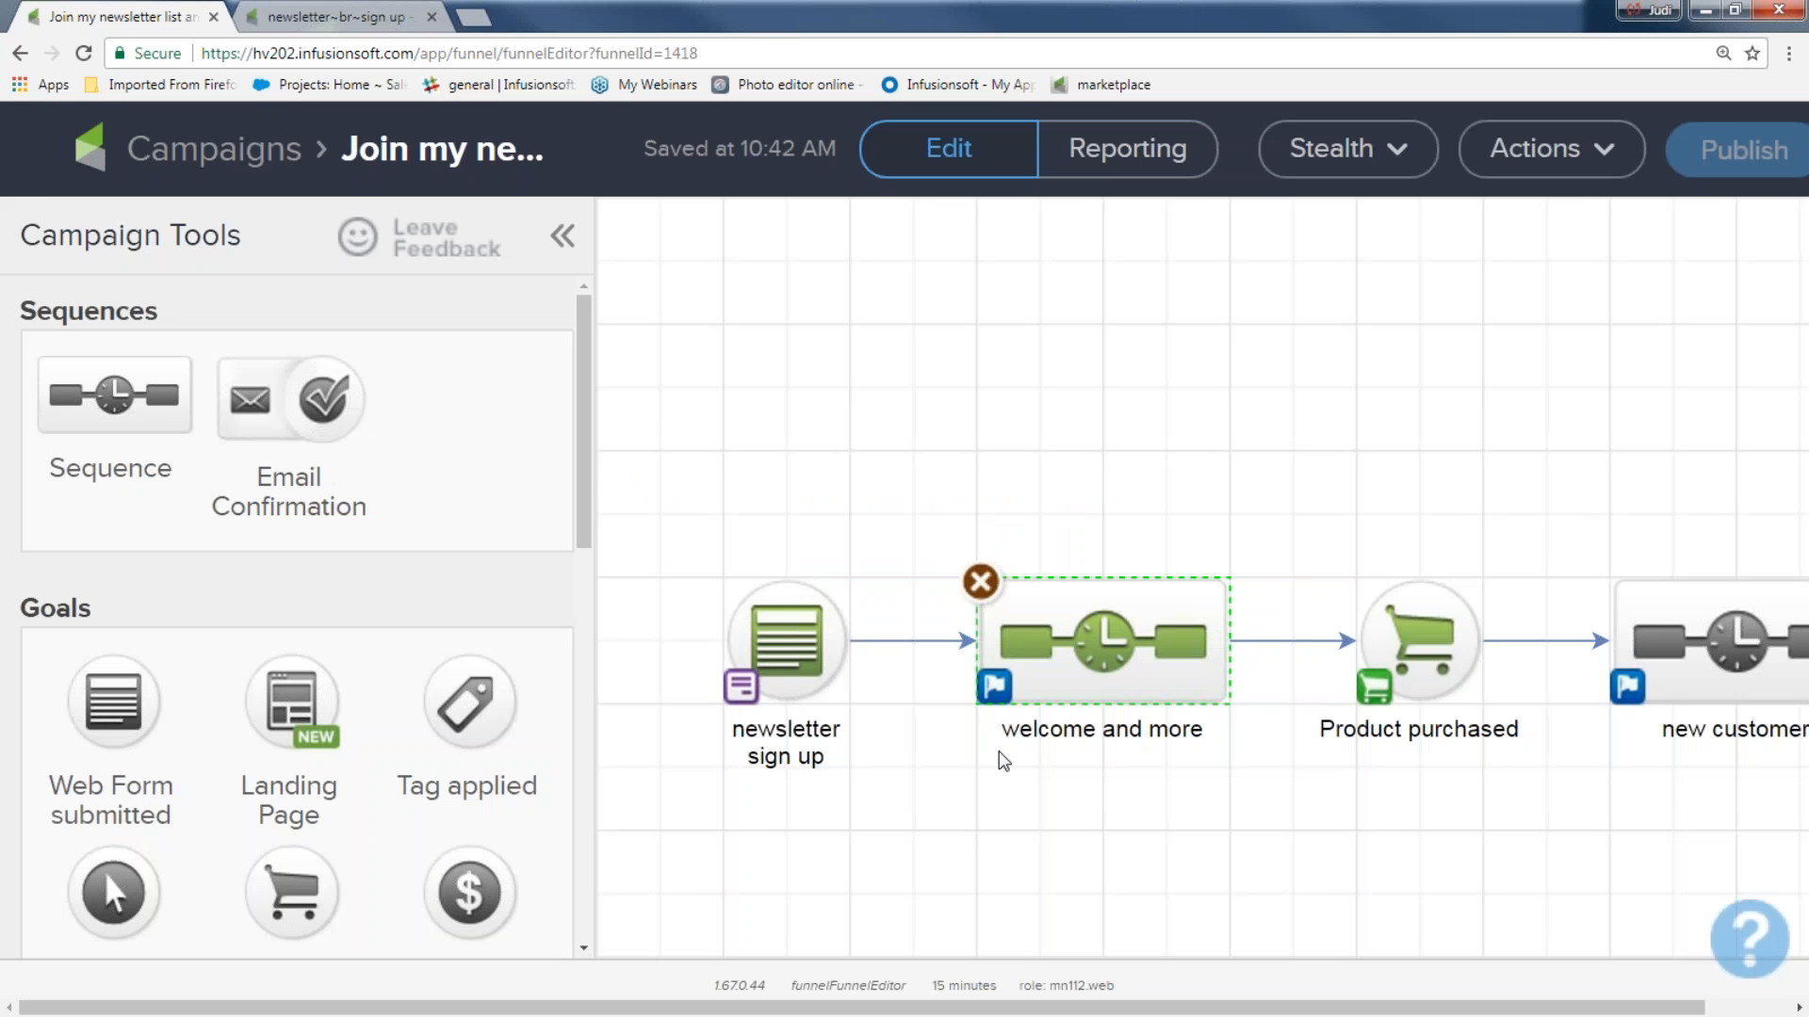
key(ctrl+minus)
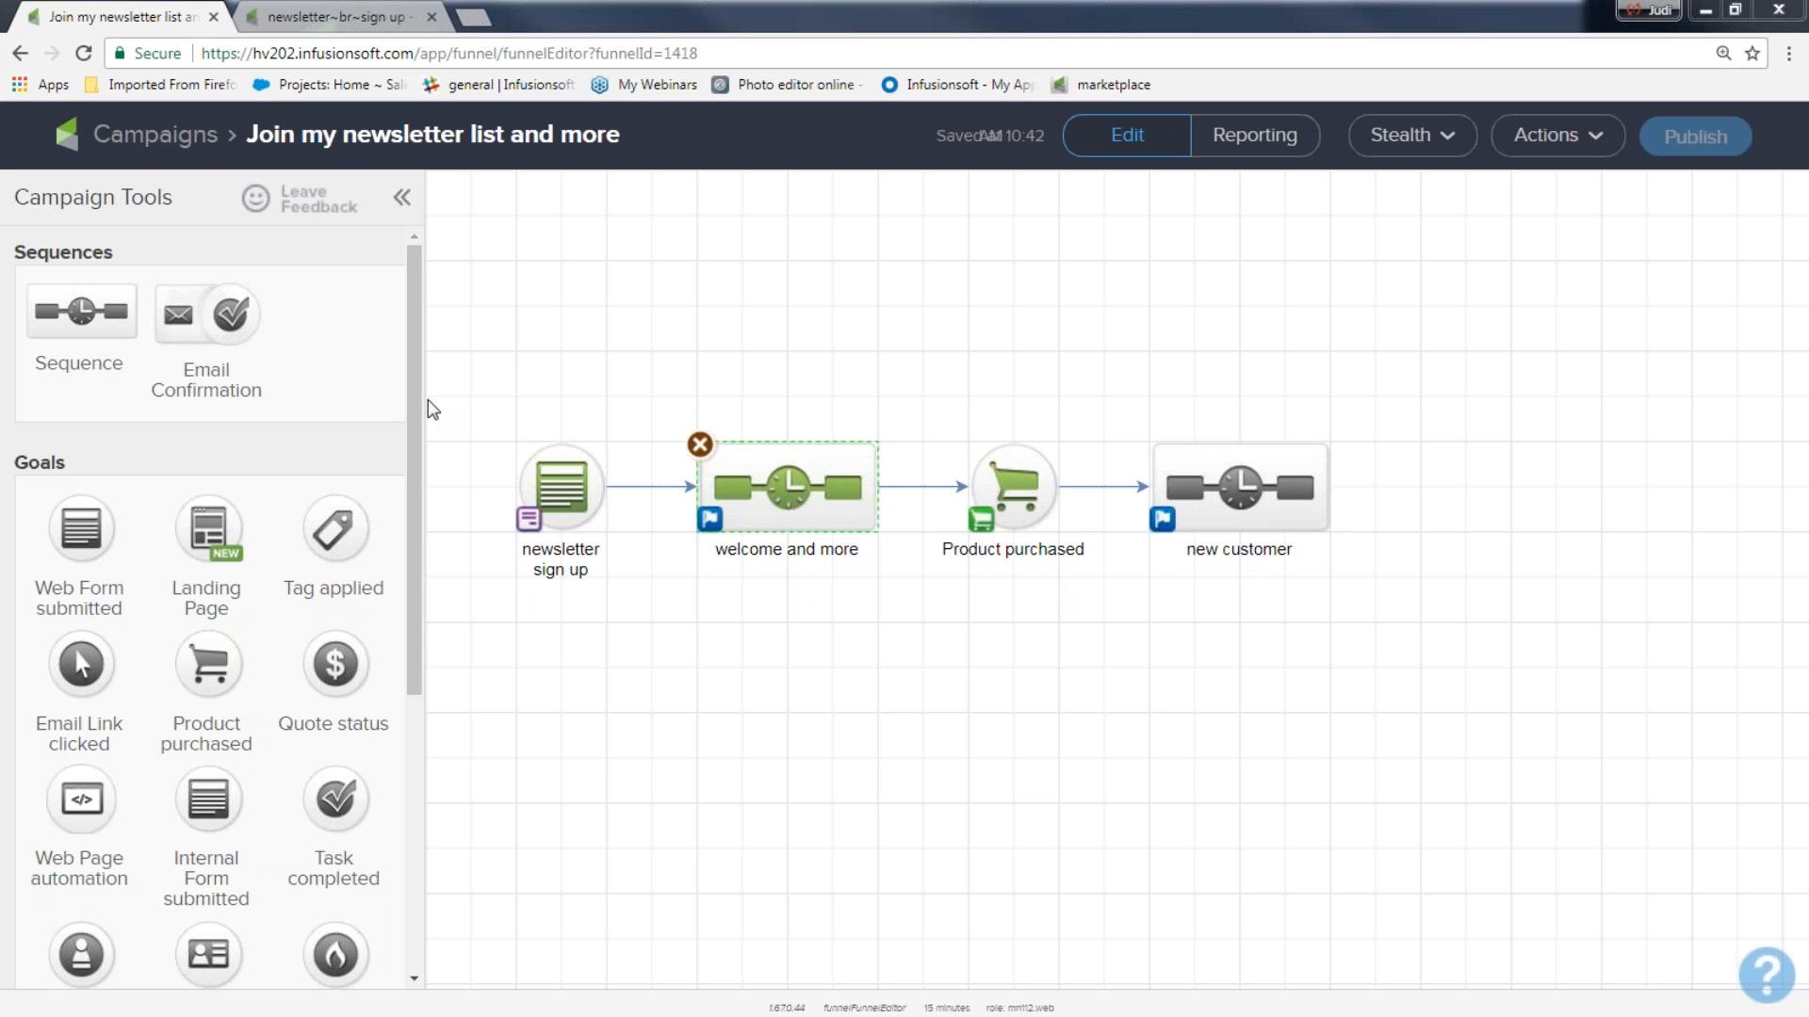
mouse_move(436, 344)
mouse_down()
mouse_move(613, 617)
mouse_move(476, 397)
mouse_up()
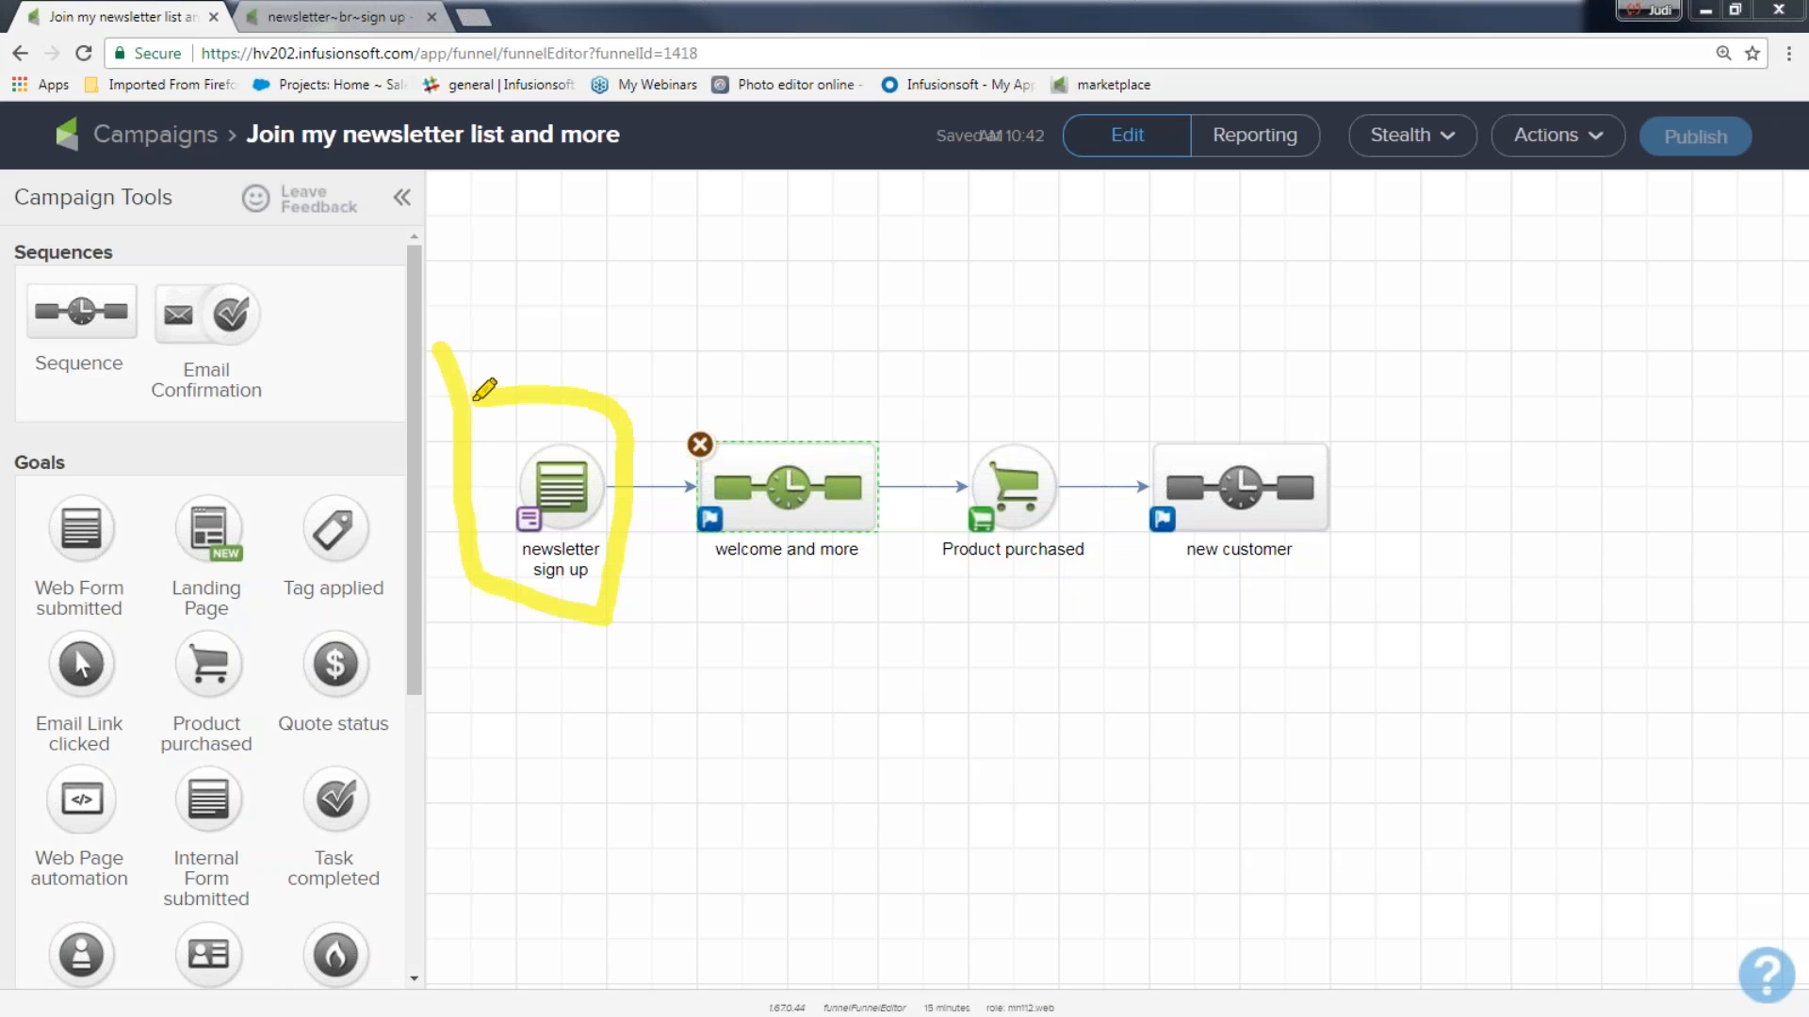
mouse_move(681, 327)
mouse_down()
mouse_move(734, 333)
mouse_move(694, 330)
mouse_move(781, 370)
mouse_move(791, 318)
mouse_move(905, 260)
mouse_move(1034, 455)
mouse_move(1173, 457)
mouse_move(1168, 414)
mouse_move(1215, 463)
mouse_move(1185, 511)
mouse_up()
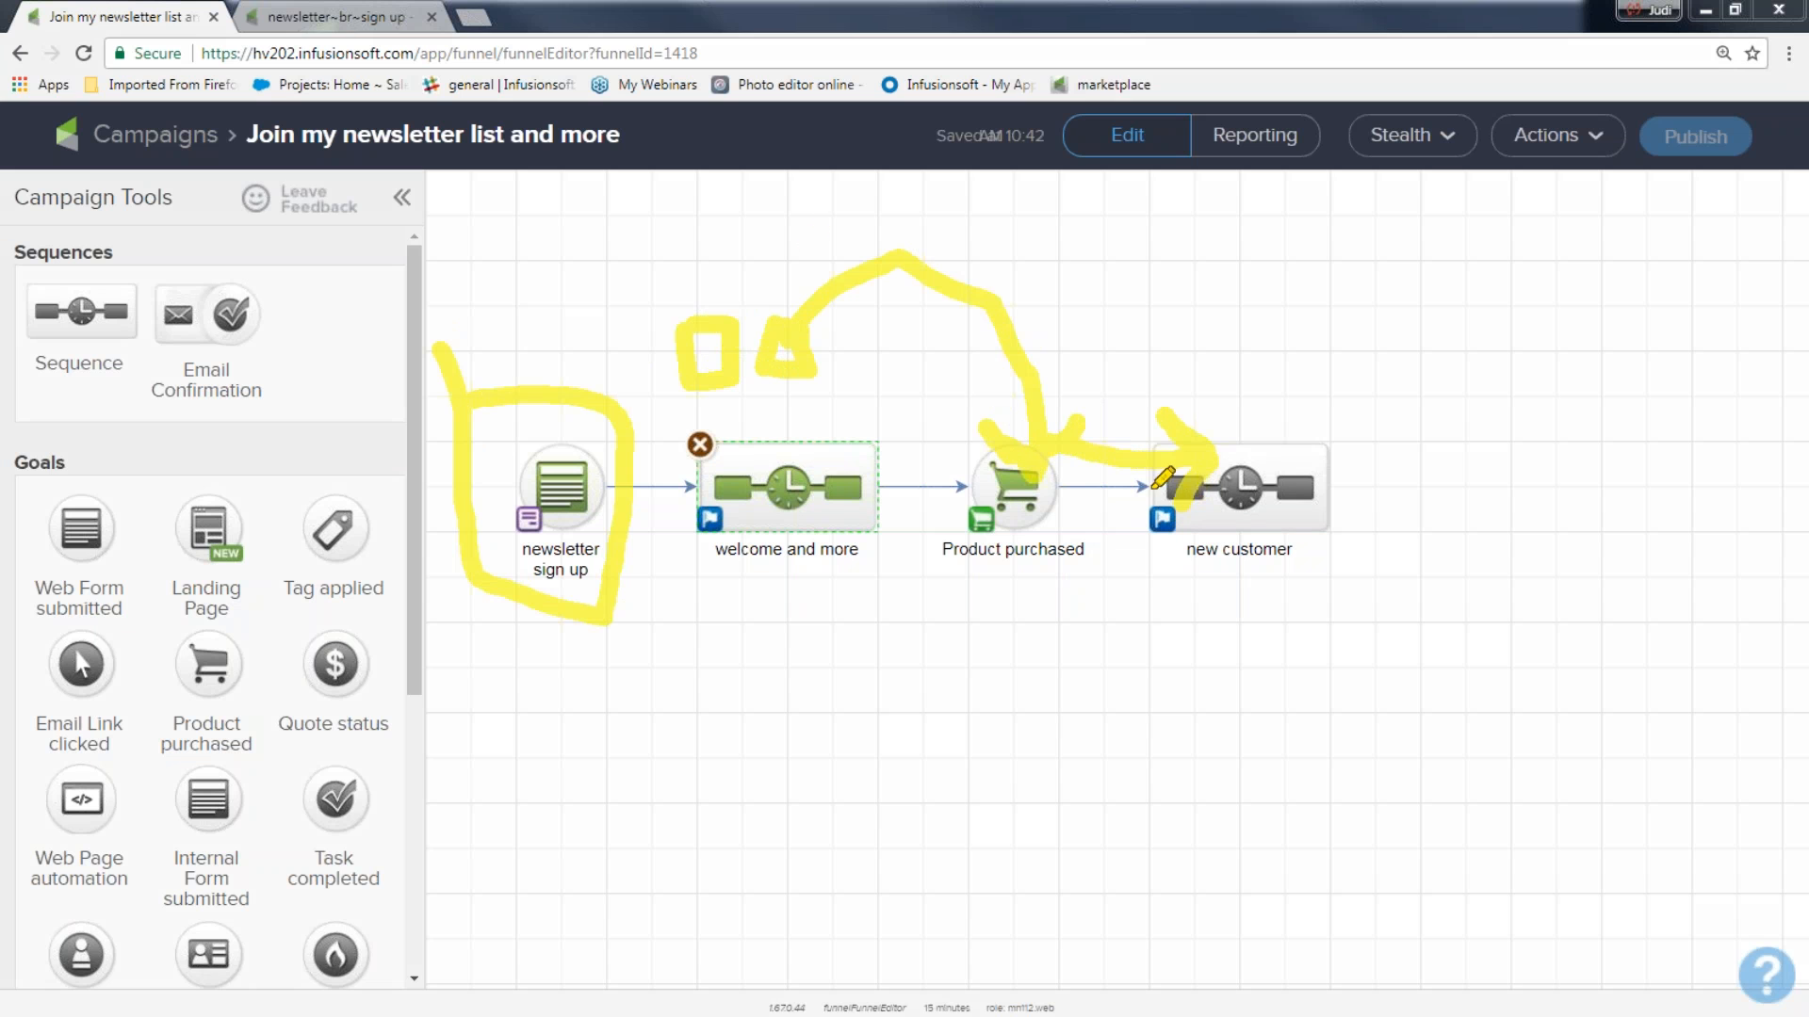
drag(744, 279, 803, 374)
drag(799, 288, 764, 386)
mouse_move(709, 582)
mouse_down()
mouse_move(767, 654)
mouse_move(716, 582)
mouse_move(697, 612)
mouse_move(741, 631)
mouse_move(995, 529)
mouse_move(1084, 622)
mouse_move(1243, 523)
mouse_move(1281, 555)
mouse_up()
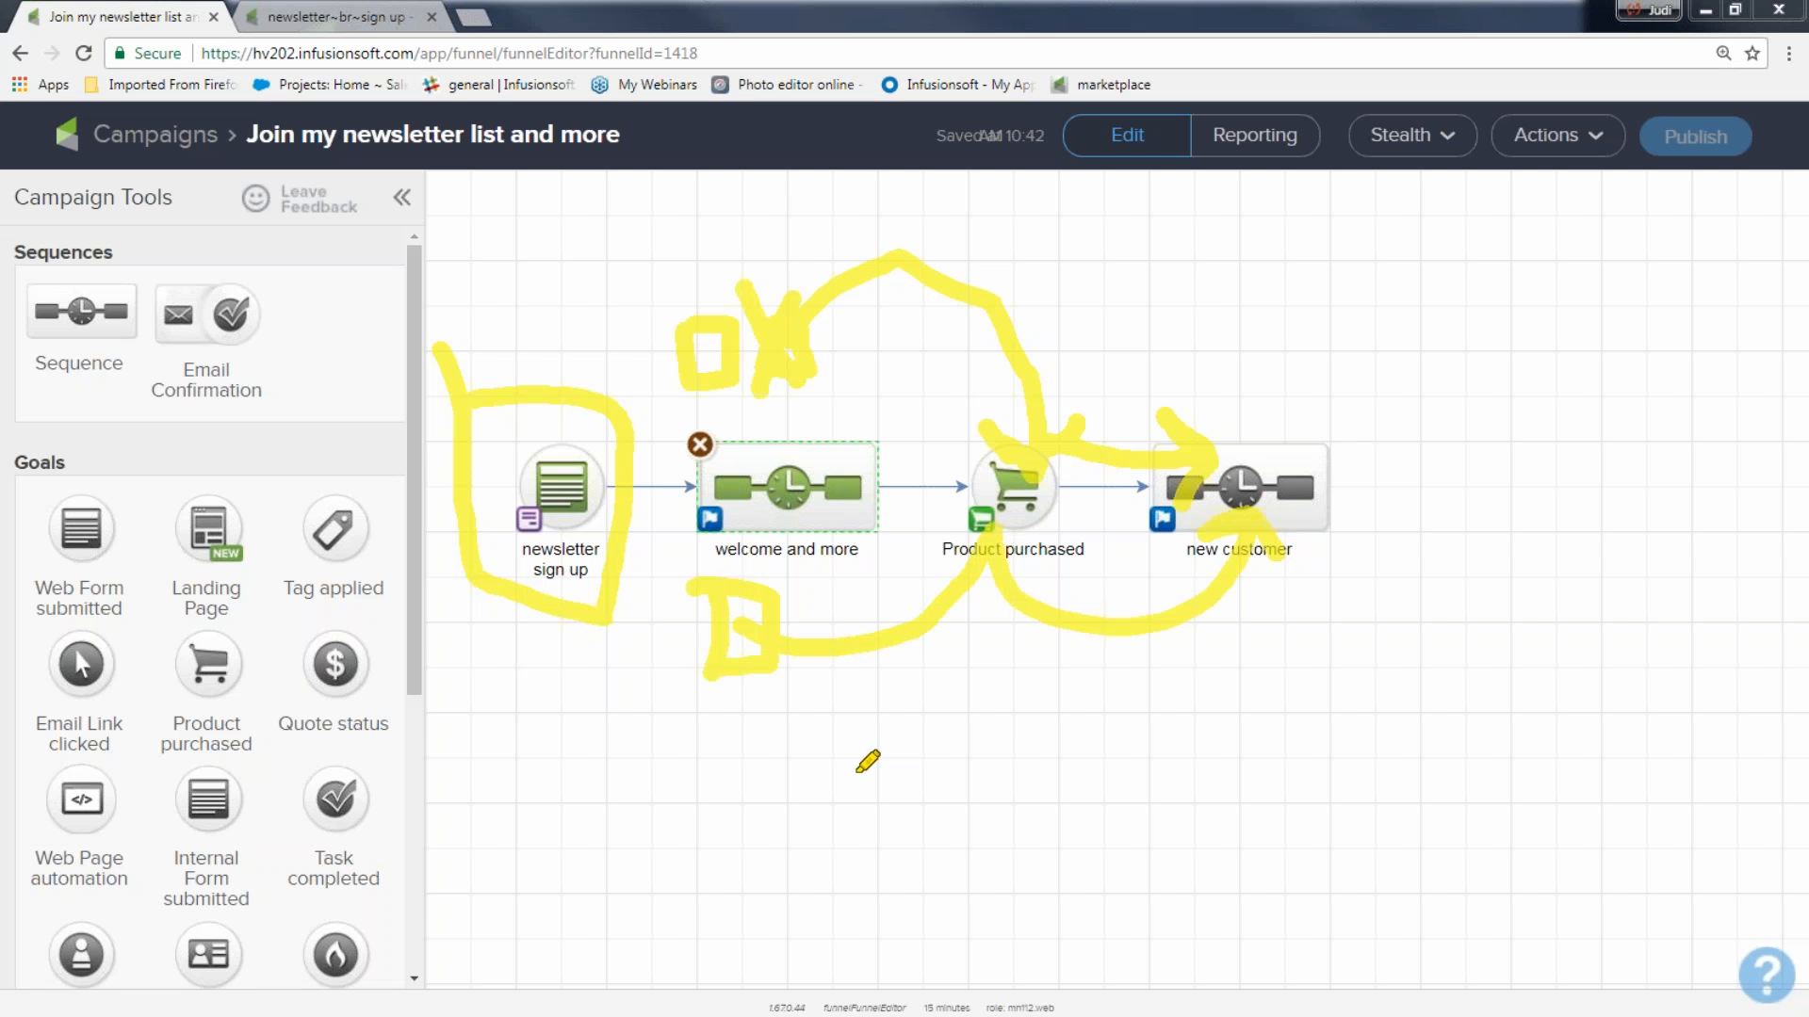
drag(702, 588, 718, 676)
mouse_move(797, 723)
mouse_down()
mouse_move(863, 764)
mouse_move(794, 713)
mouse_move(851, 723)
mouse_move(984, 664)
mouse_move(1041, 490)
mouse_move(1267, 523)
mouse_move(1276, 570)
mouse_up()
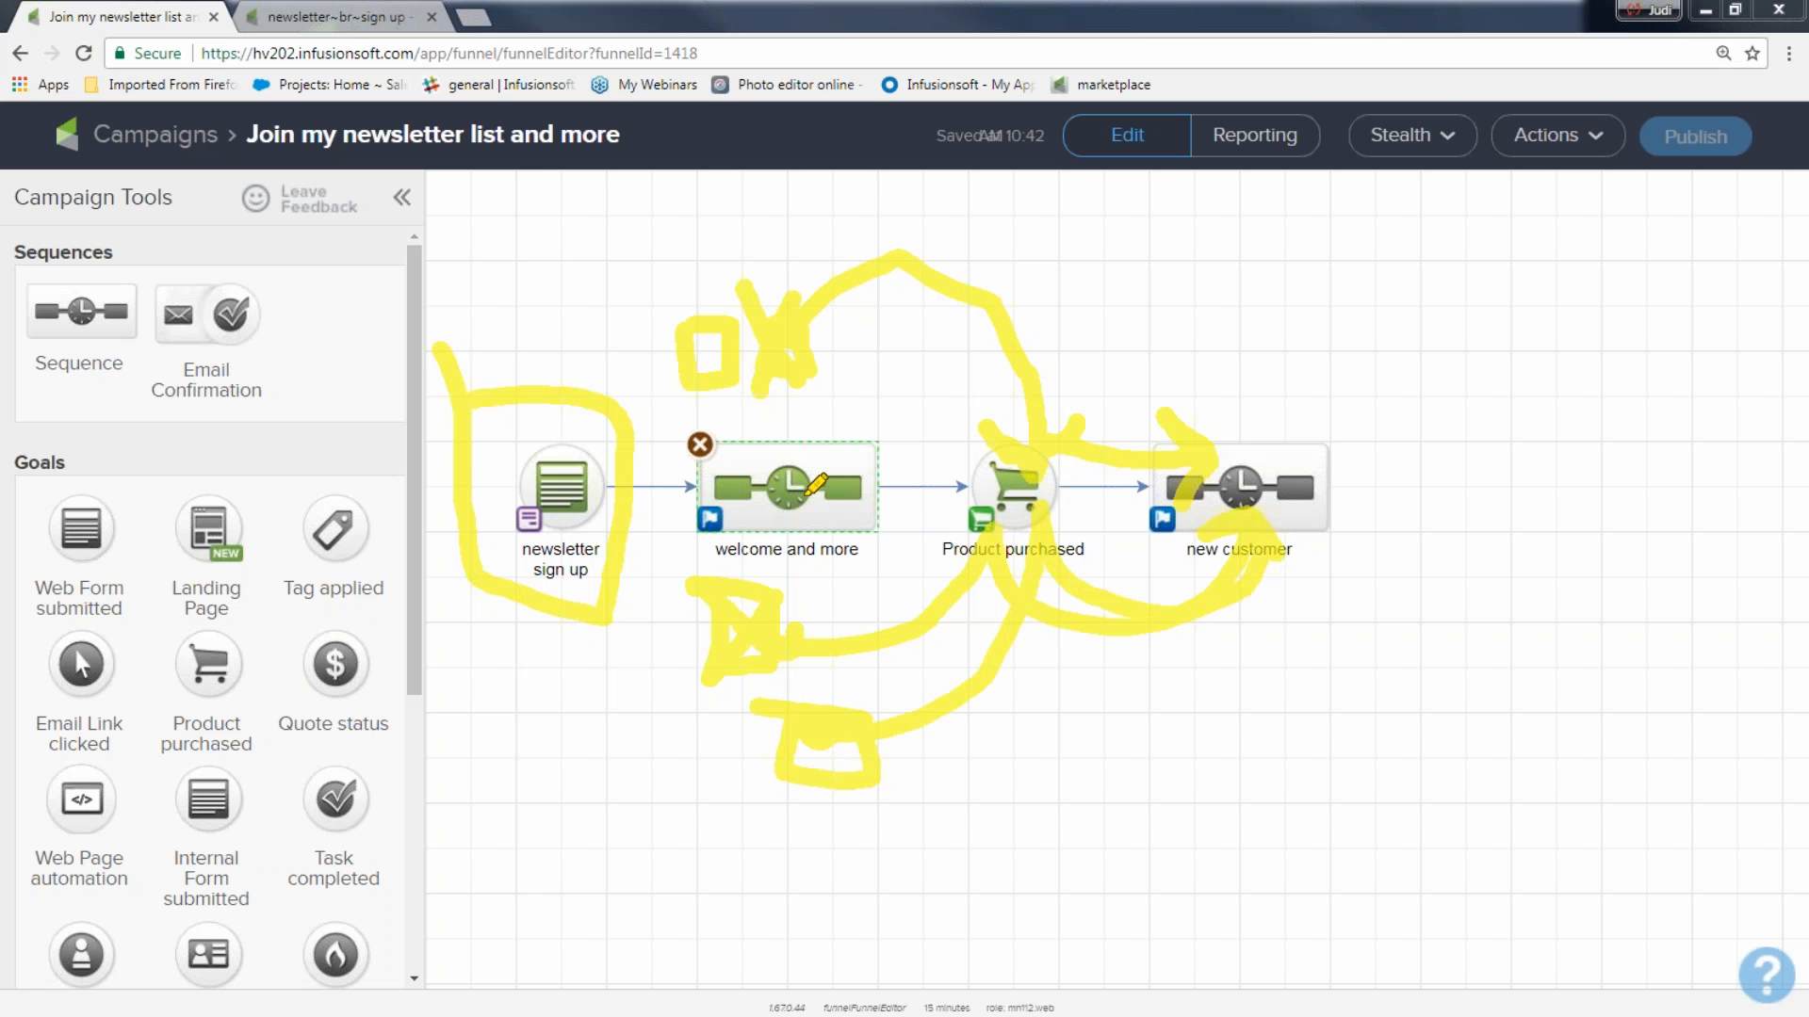
mouse_move(893, 413)
mouse_down()
mouse_move(581, 369)
mouse_move(825, 612)
mouse_move(887, 441)
mouse_up()
mouse_move(462, 288)
mouse_down()
mouse_move(560, 474)
mouse_move(757, 551)
mouse_up()
drag(1098, 375, 1513, 575)
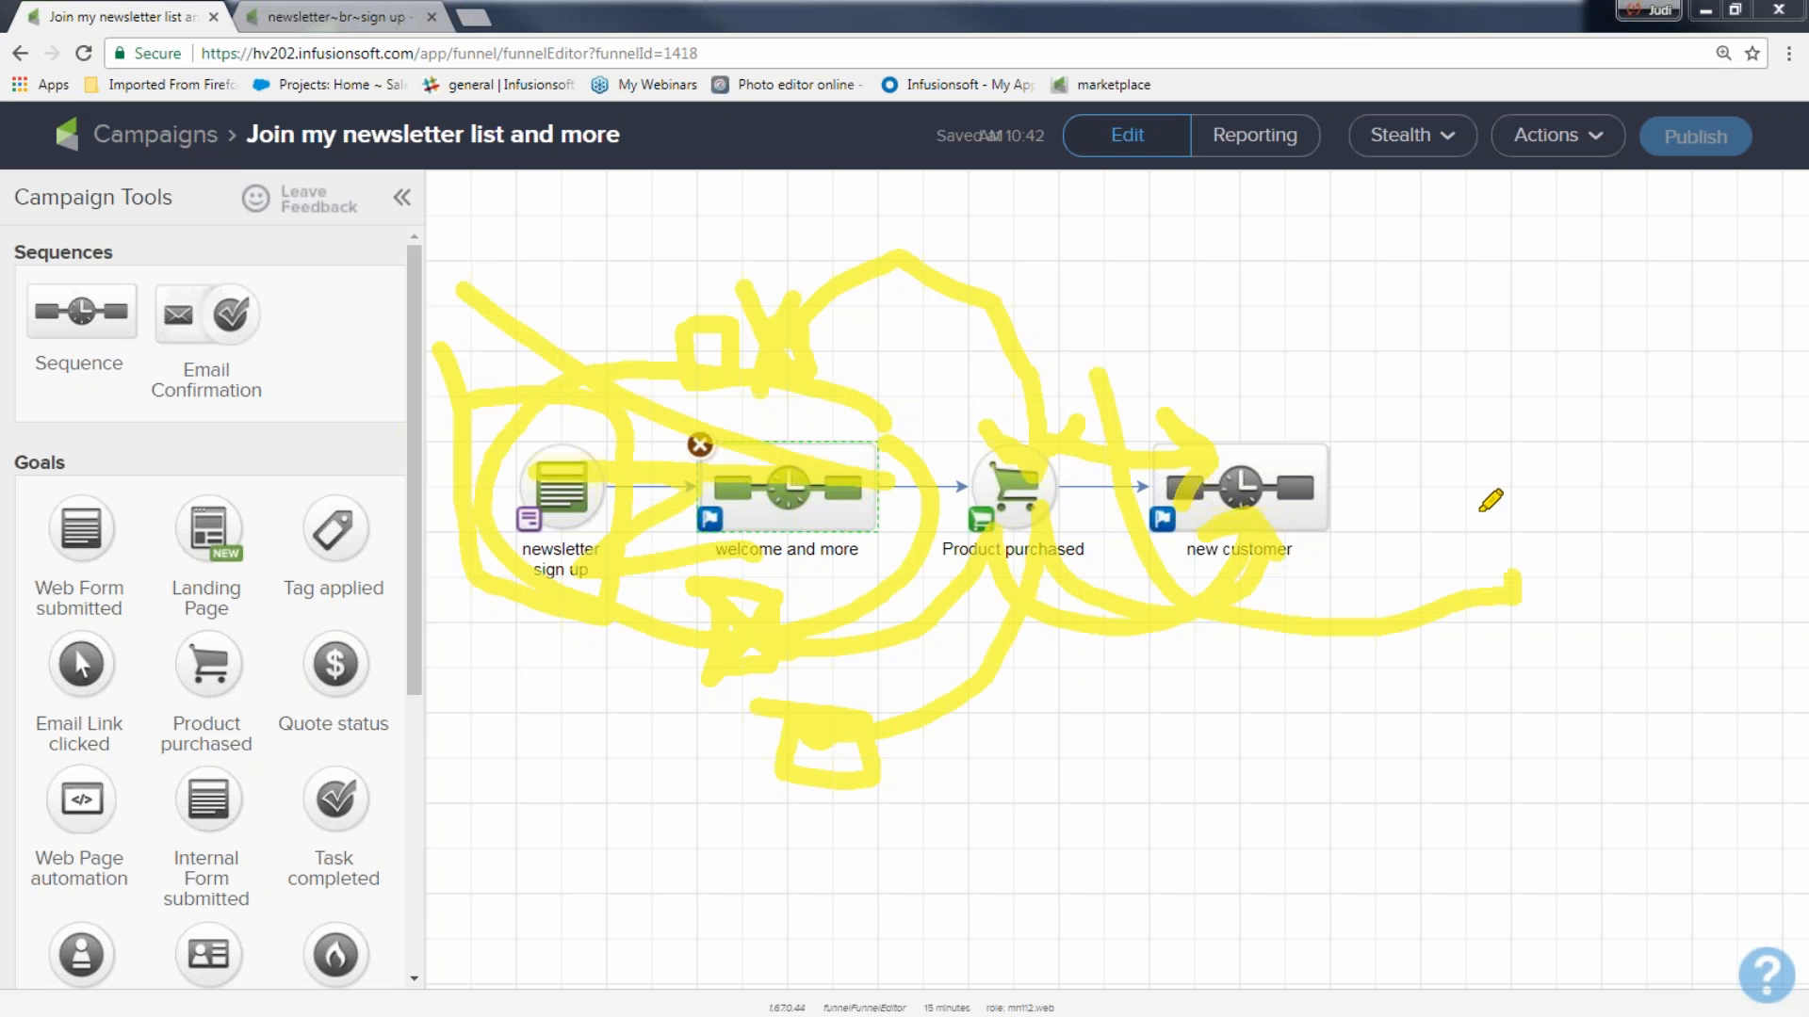
drag(1482, 509, 1111, 382)
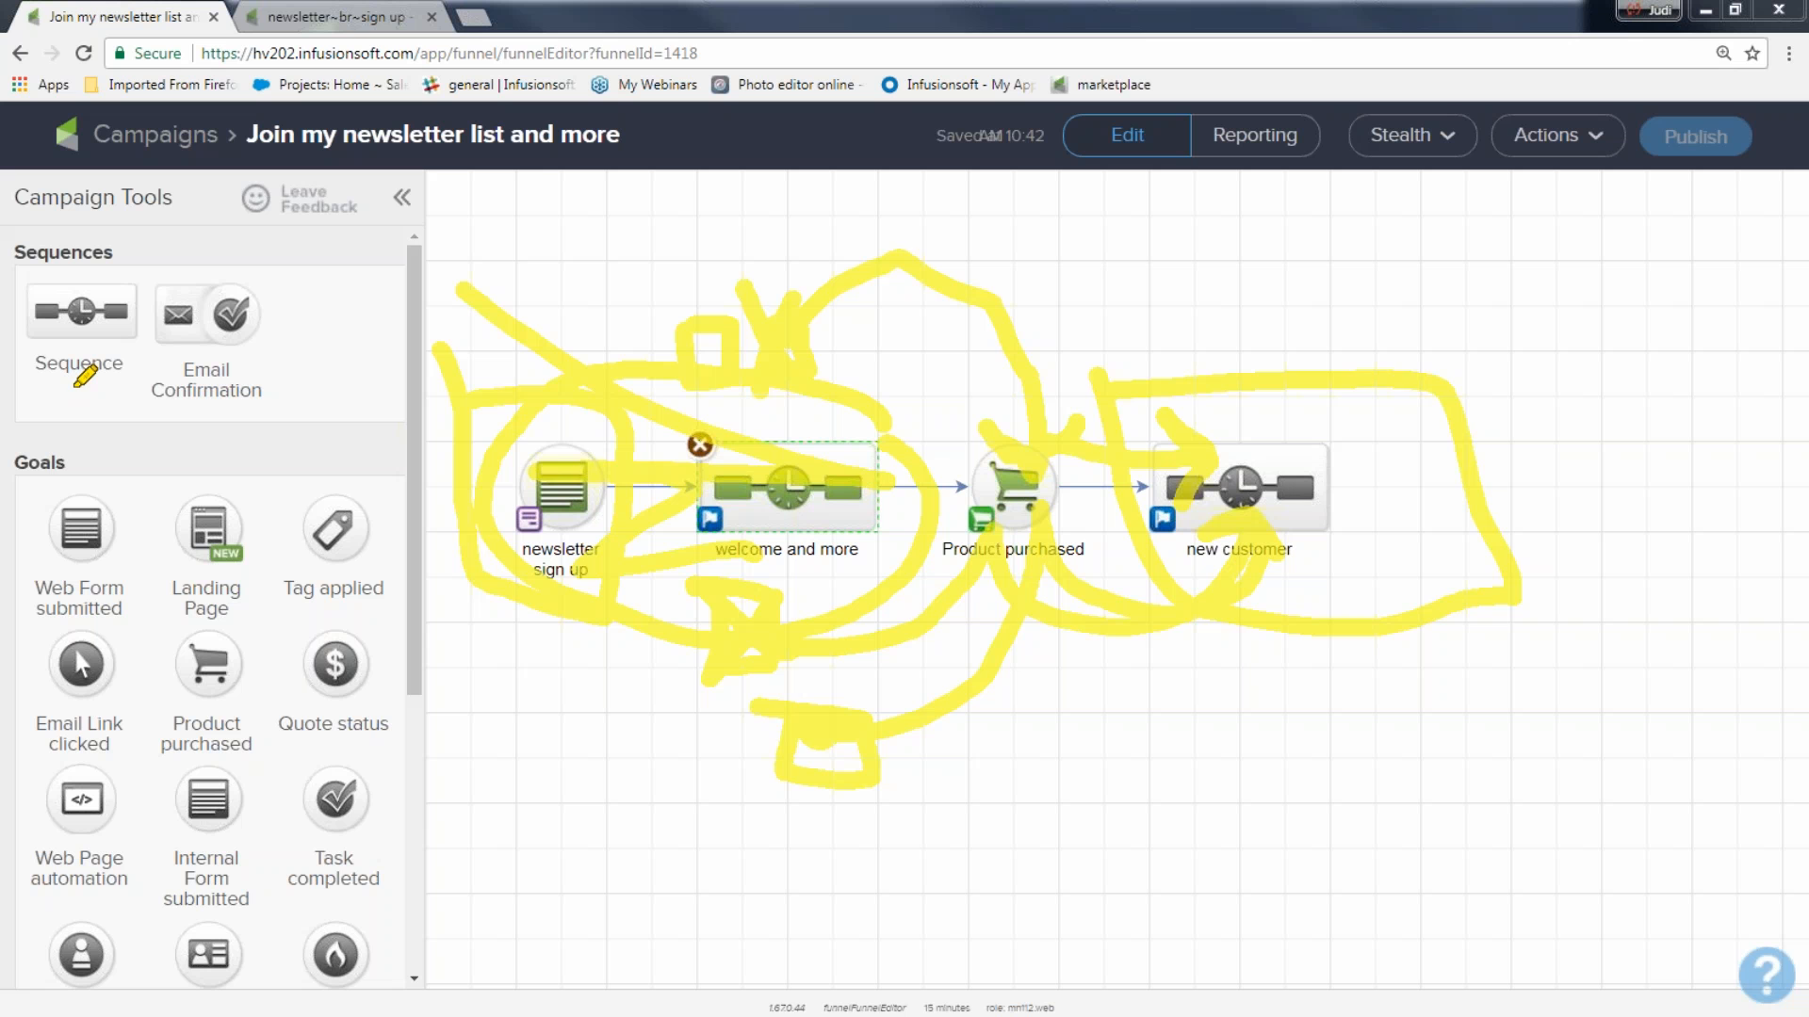
key(Escape)
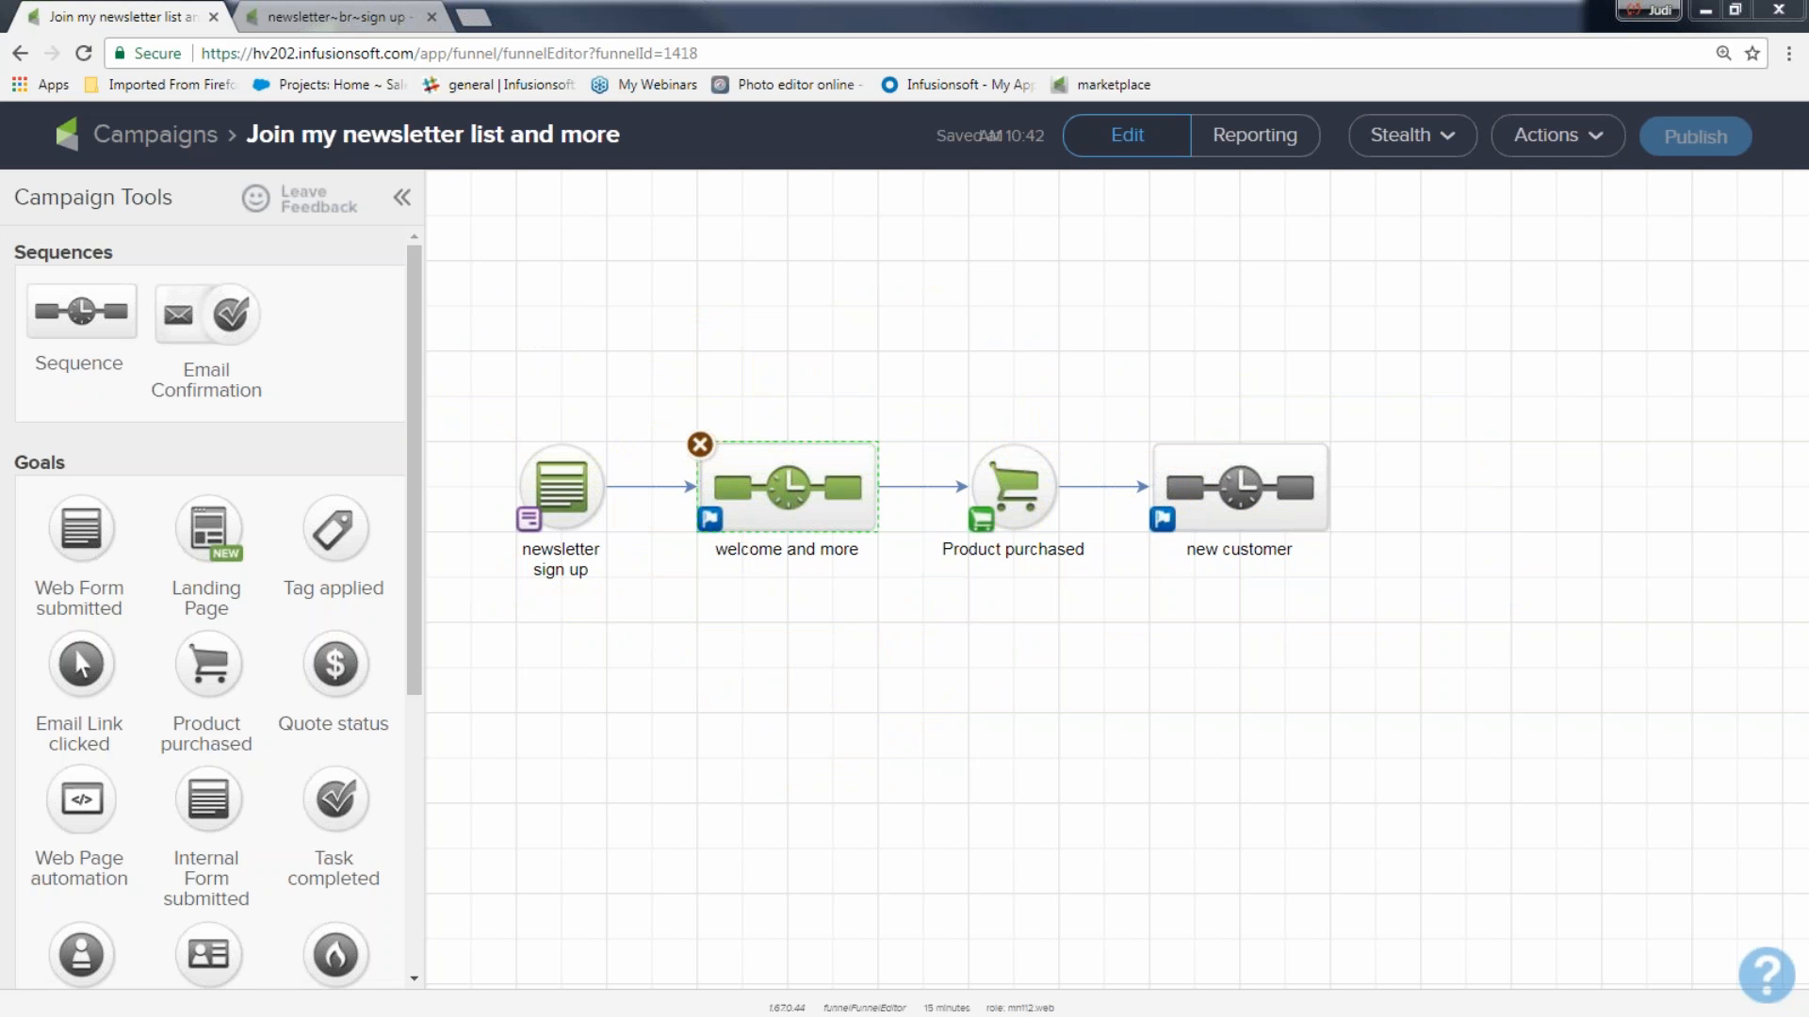
click(668, 720)
Open the saved screen capture of a blog's newsletter opt-in page and examine its e-book offer and subscribe form.
drag(0, 47, 714, 141)
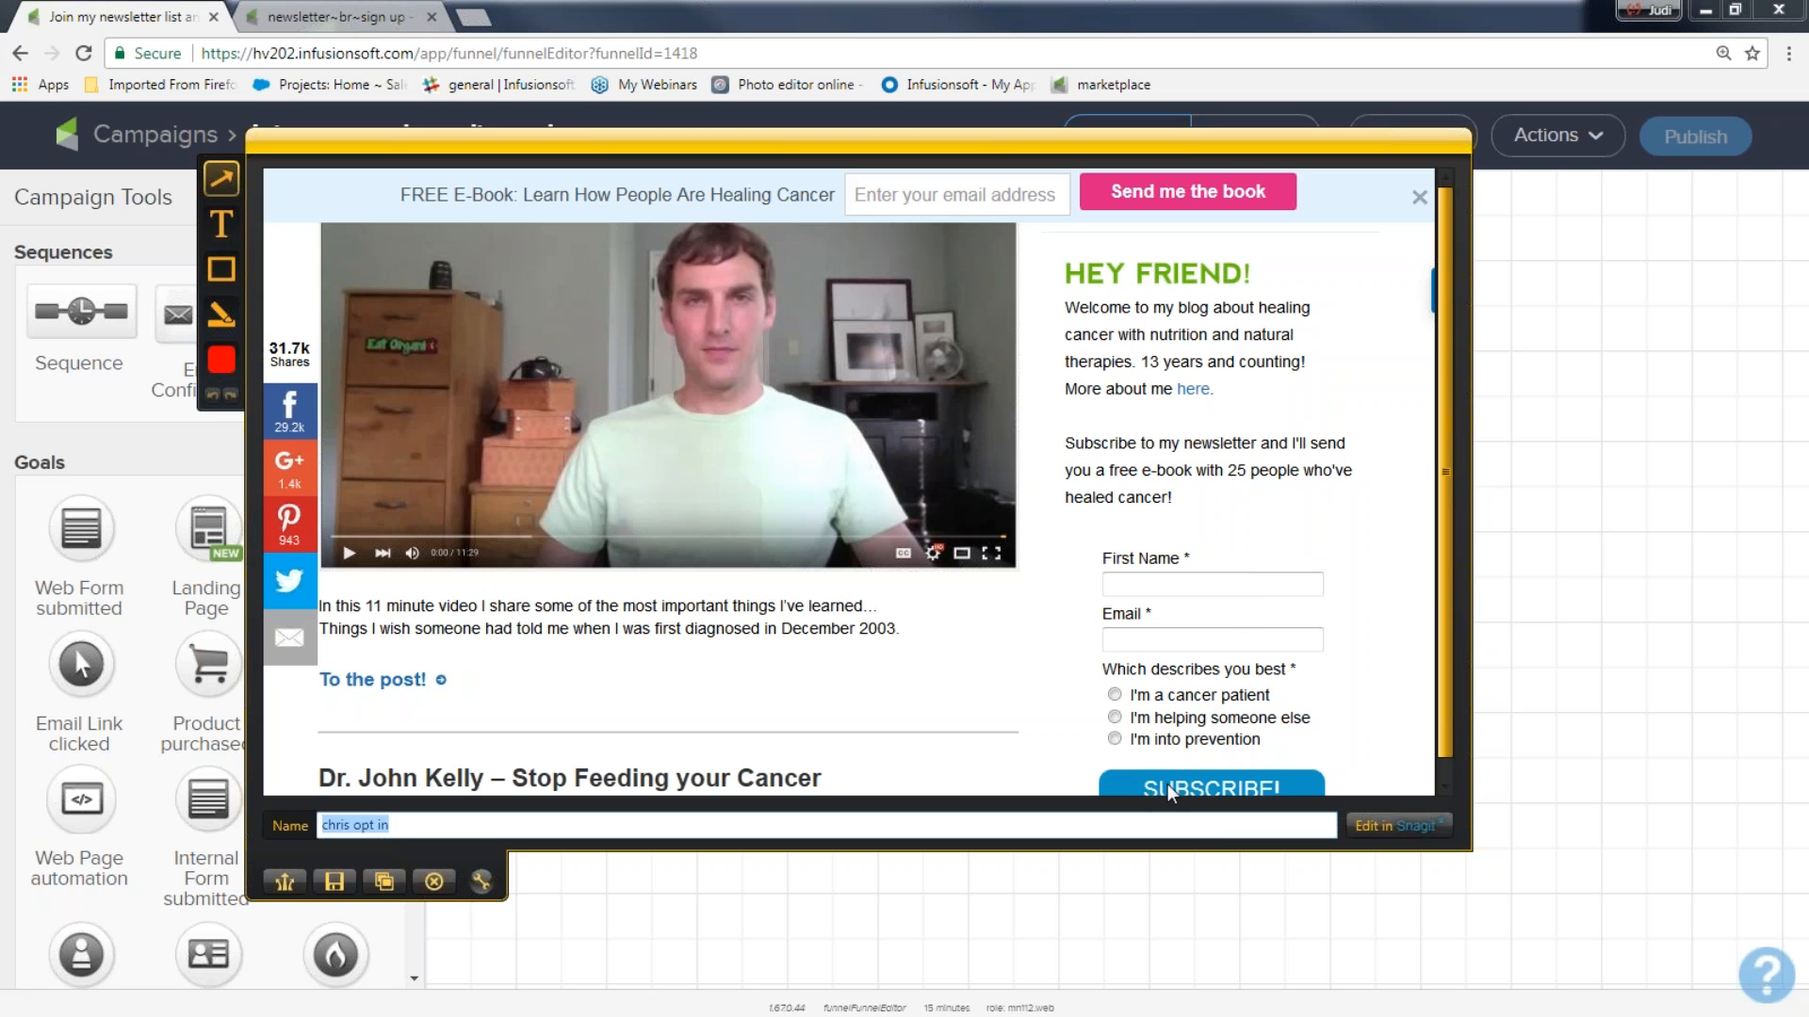
click(1437, 734)
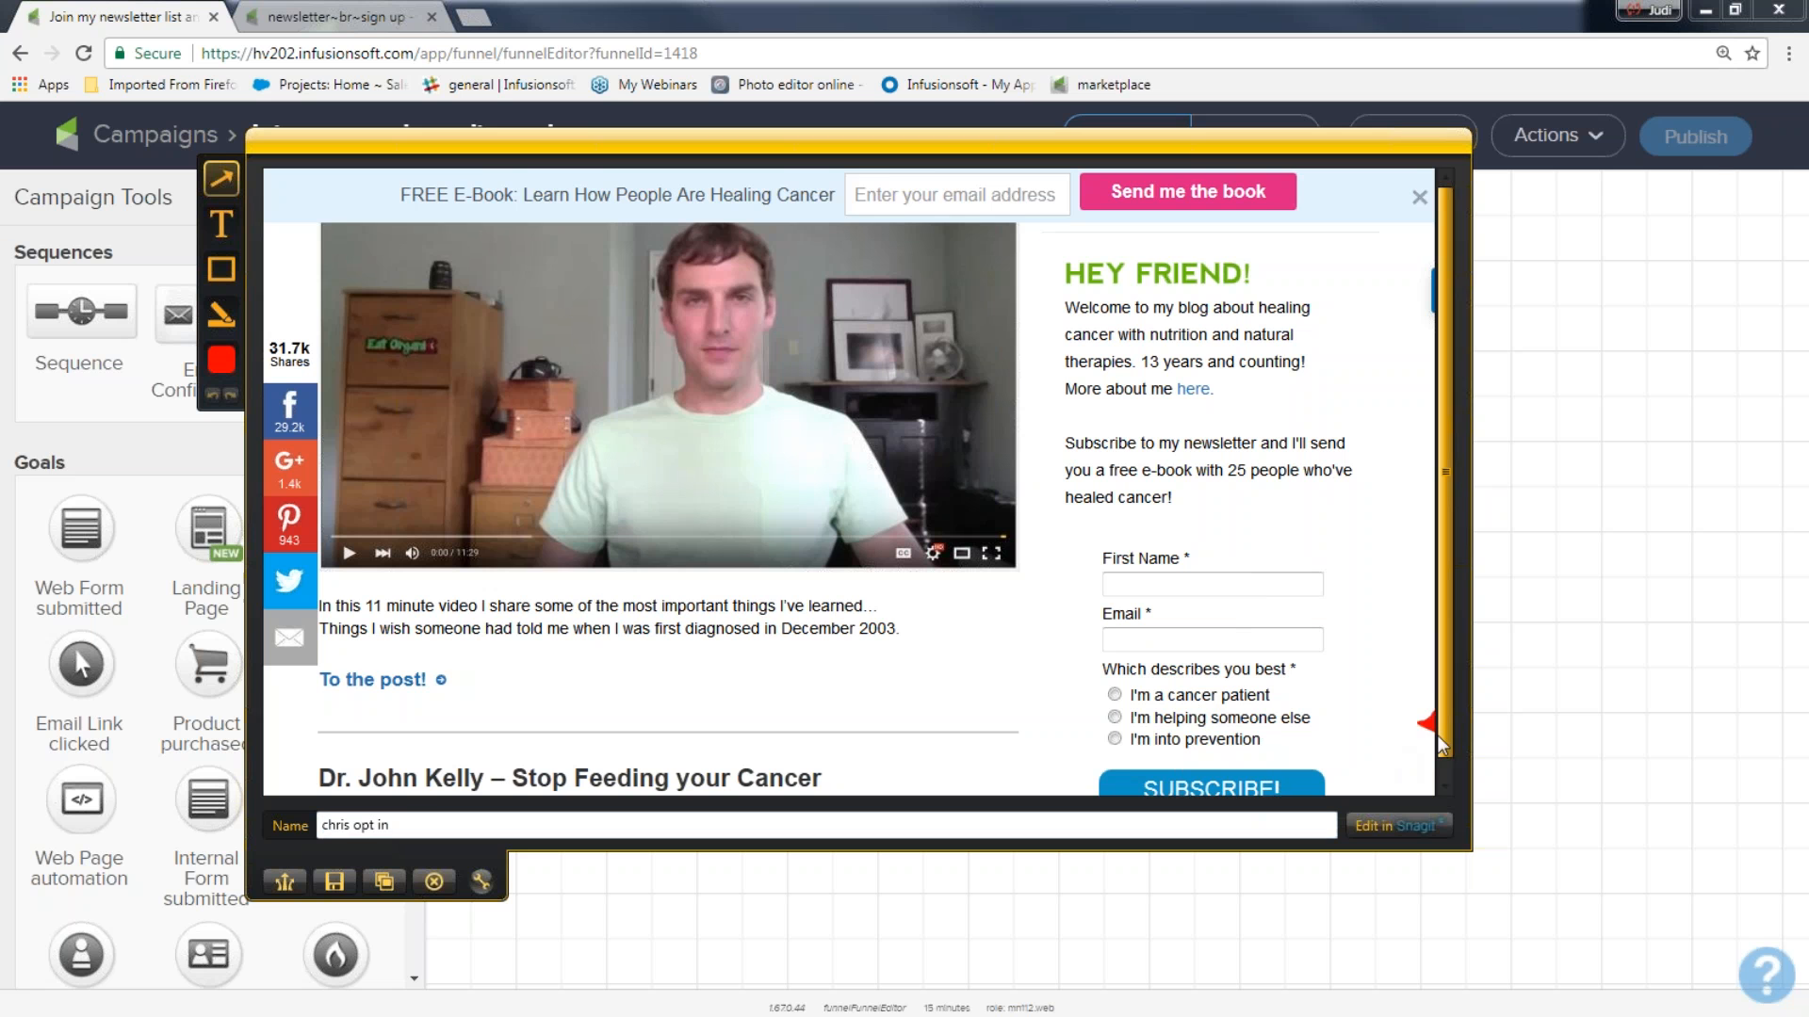
scroll(1445, 759, down, 1)
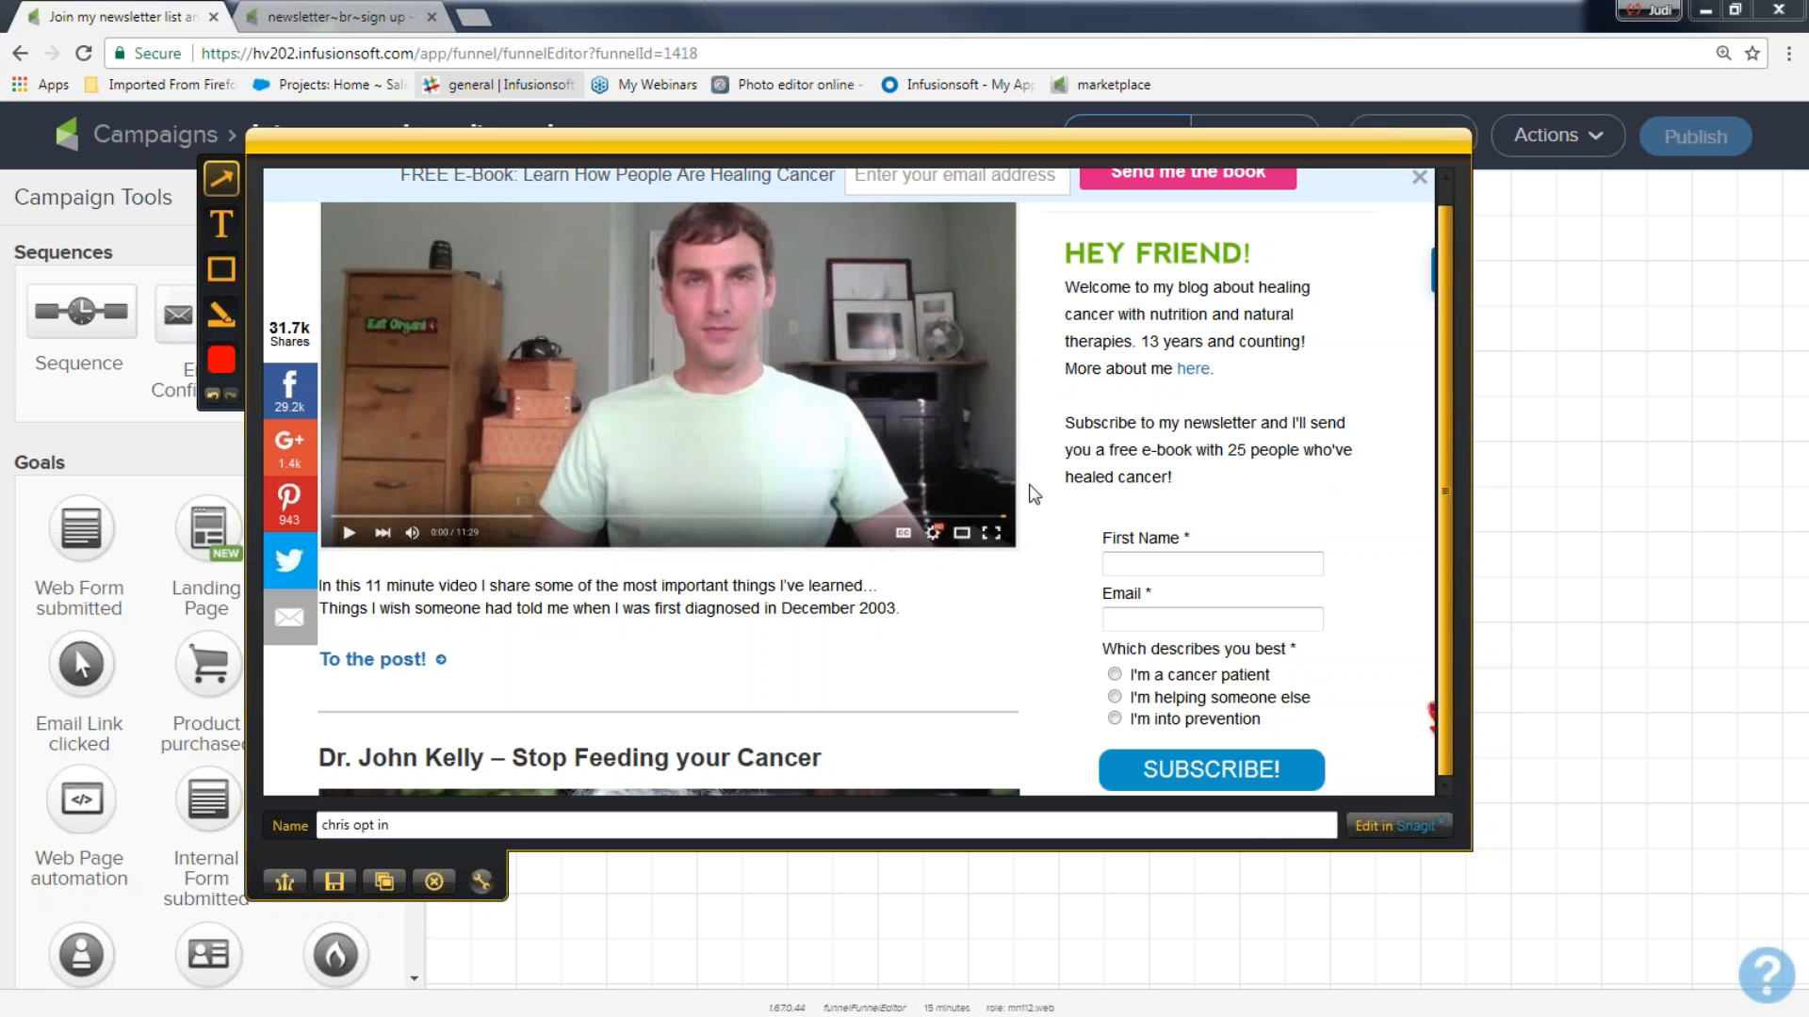
scroll(1033, 493, up, 1)
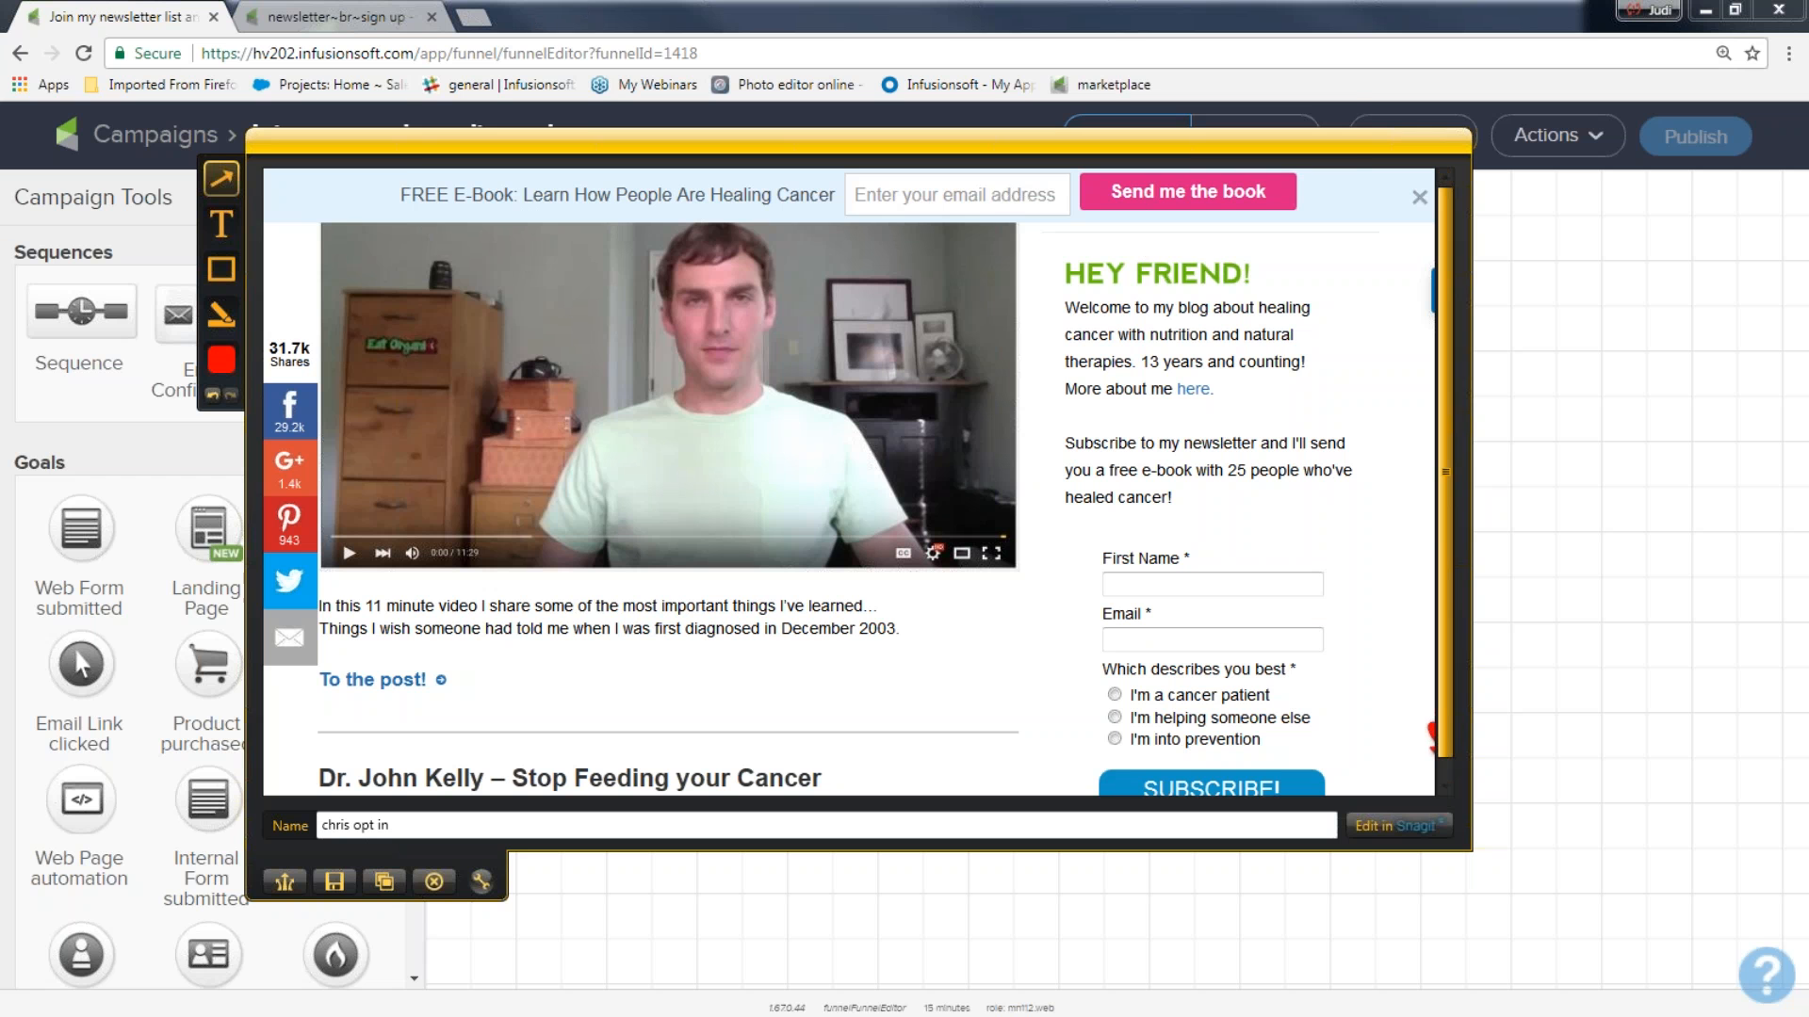
In Firefox, view the Basic Training Webinars YouTube channel, follow its Marketing Ideas? link to the sign-up form, and minimize the browser.
drag(0, 9, 767, 27)
click(1272, 11)
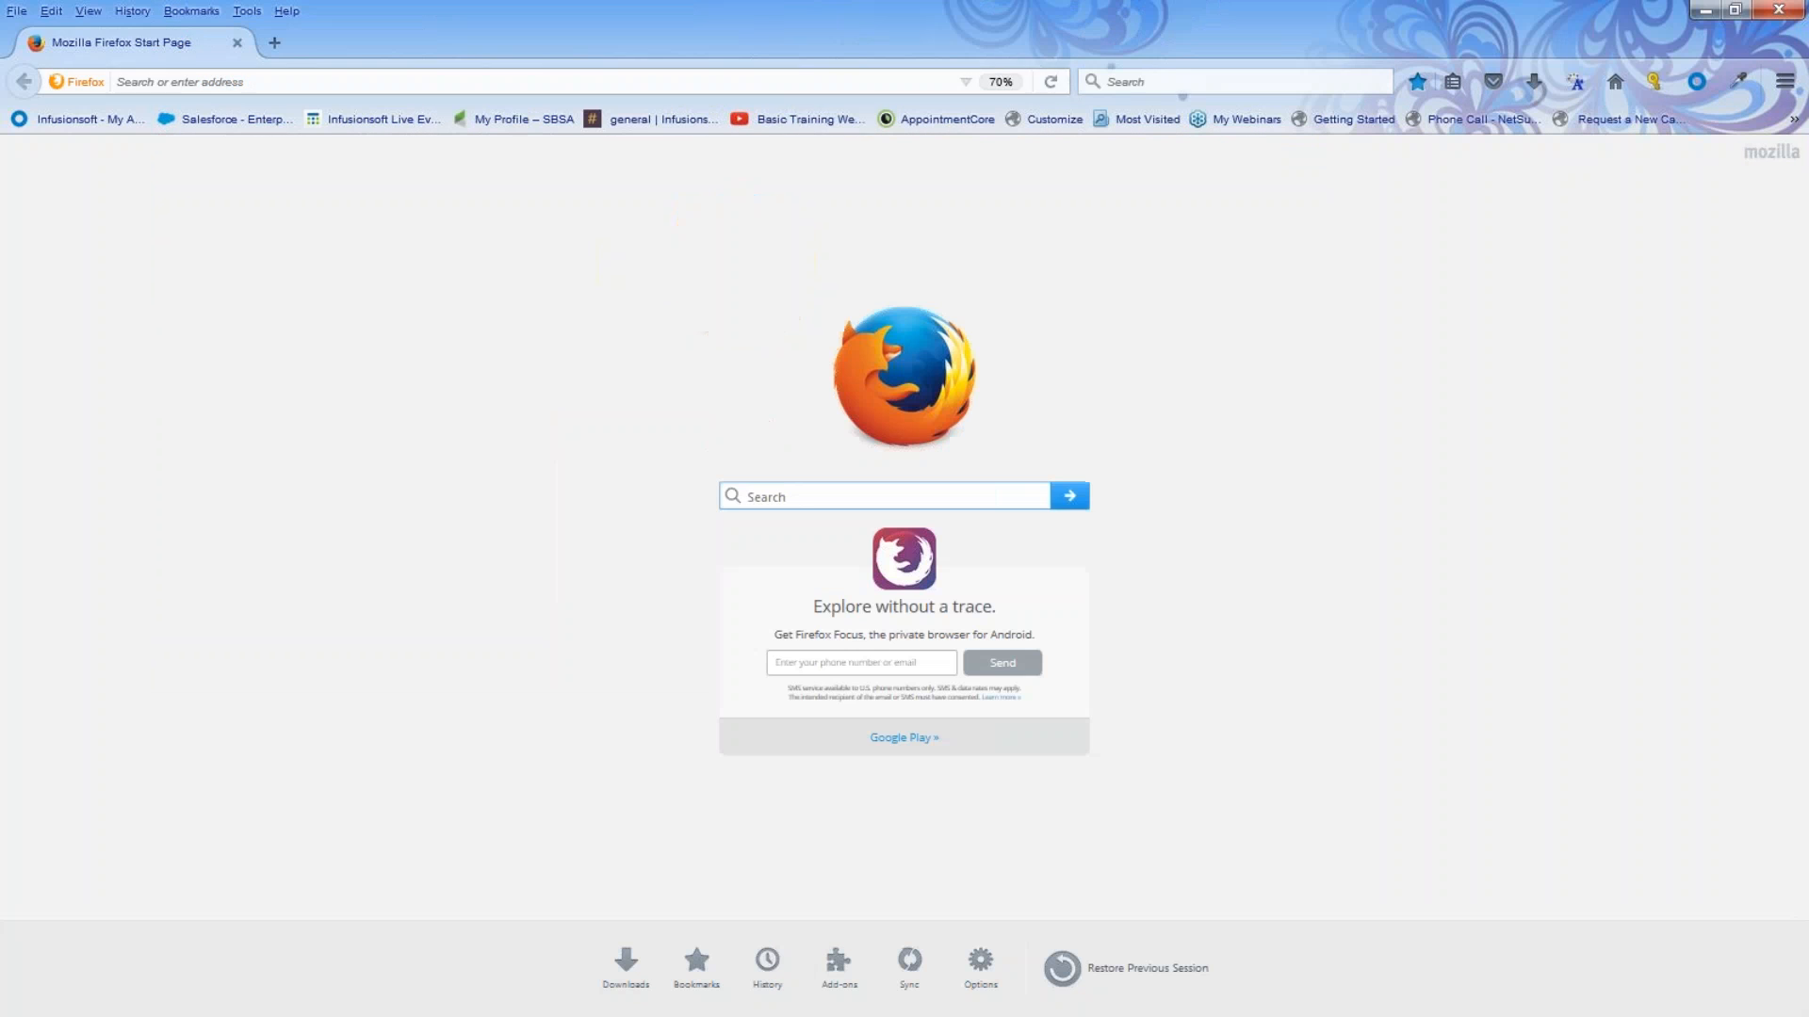
click(795, 121)
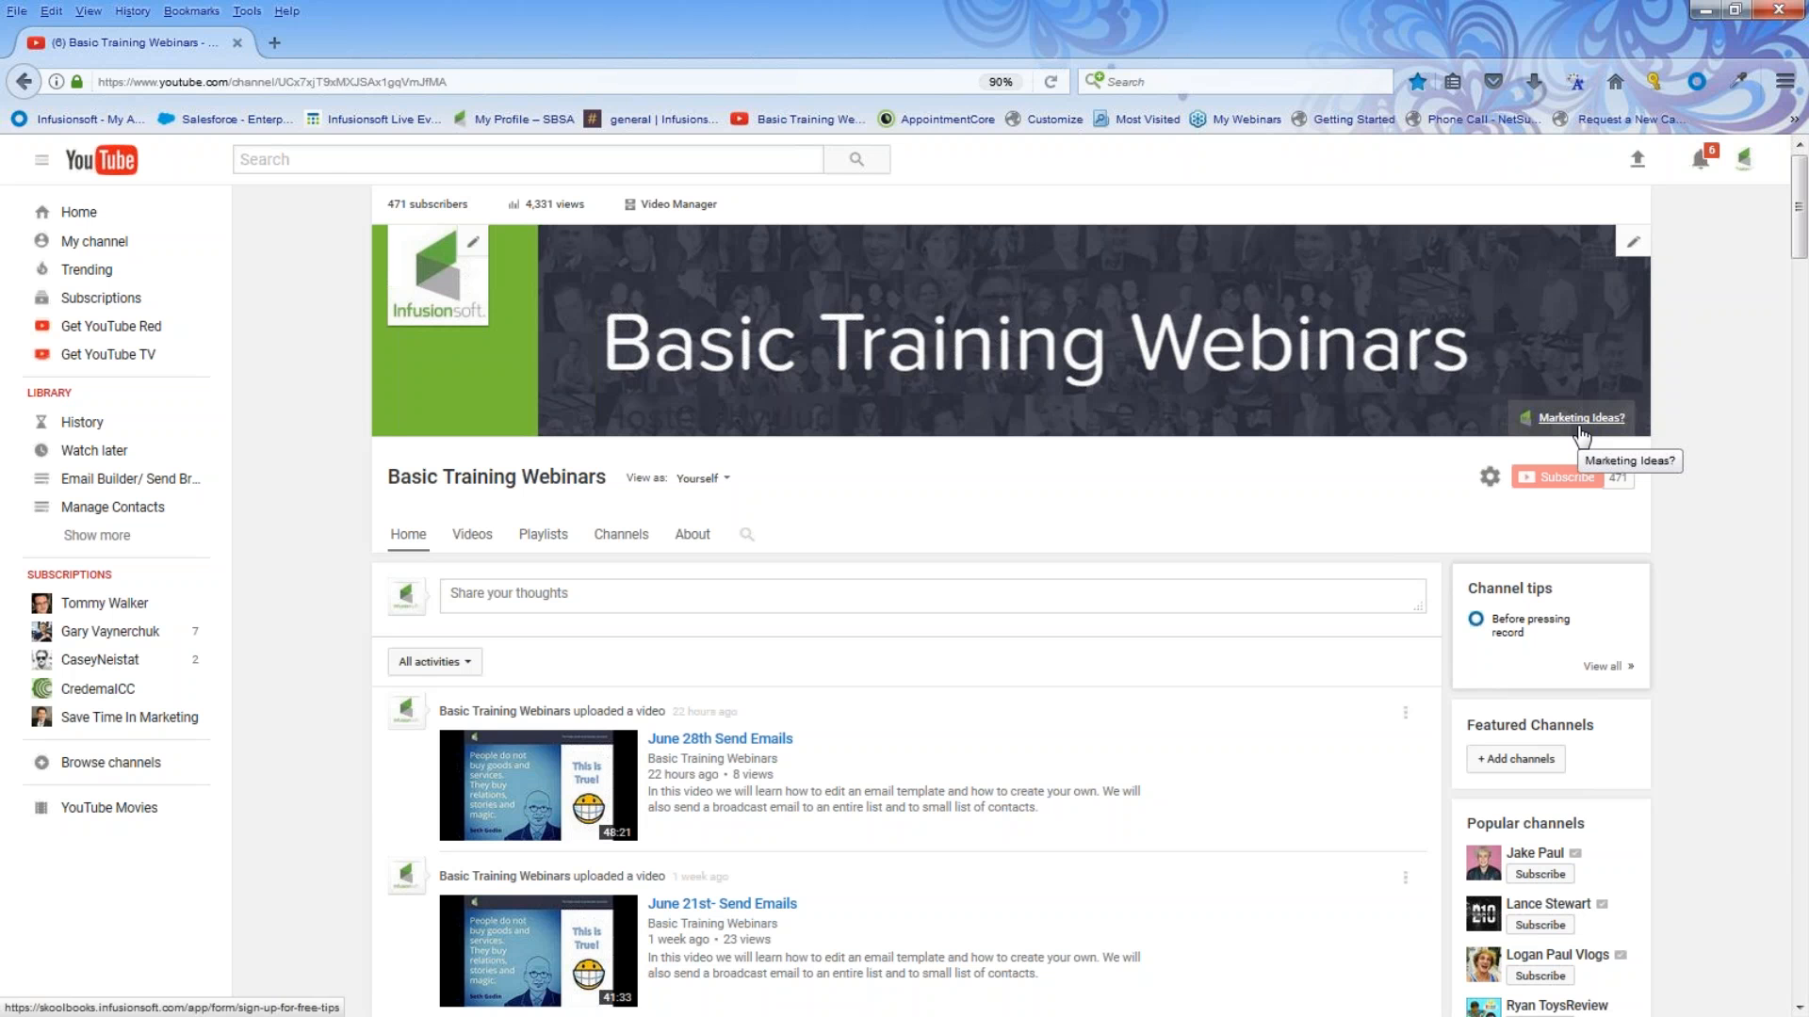
click(1582, 421)
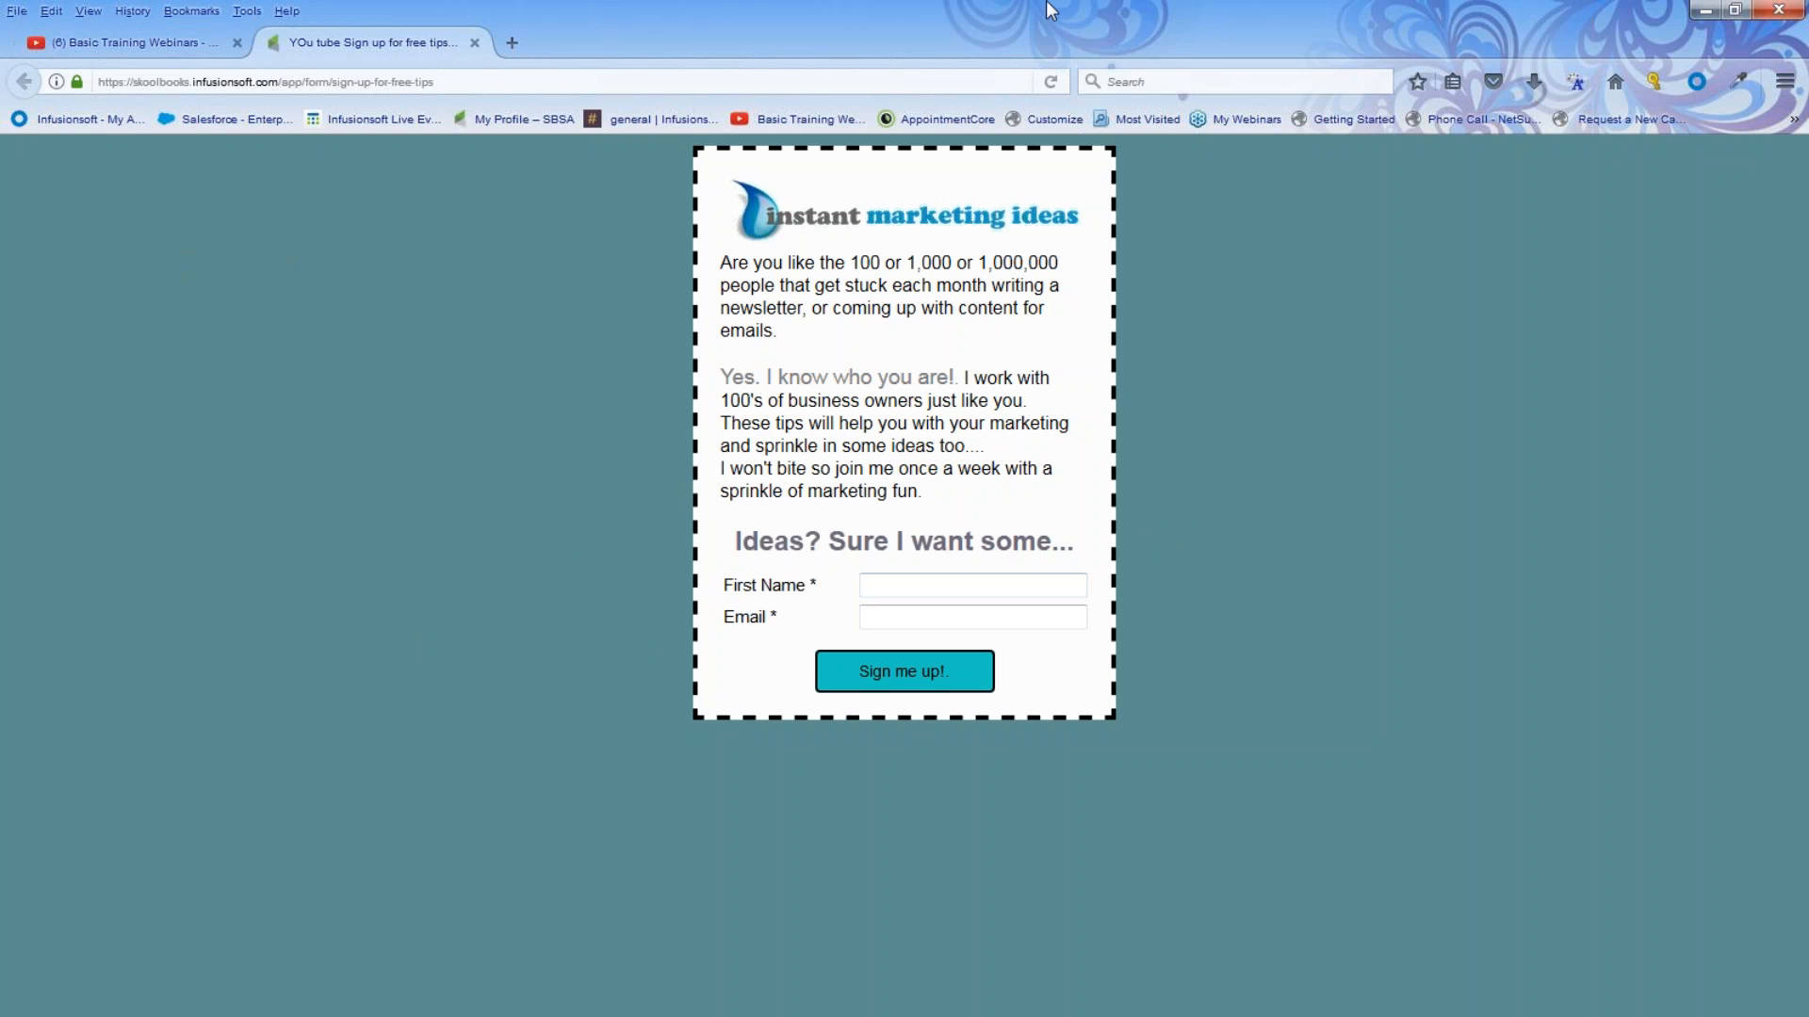
click(1706, 9)
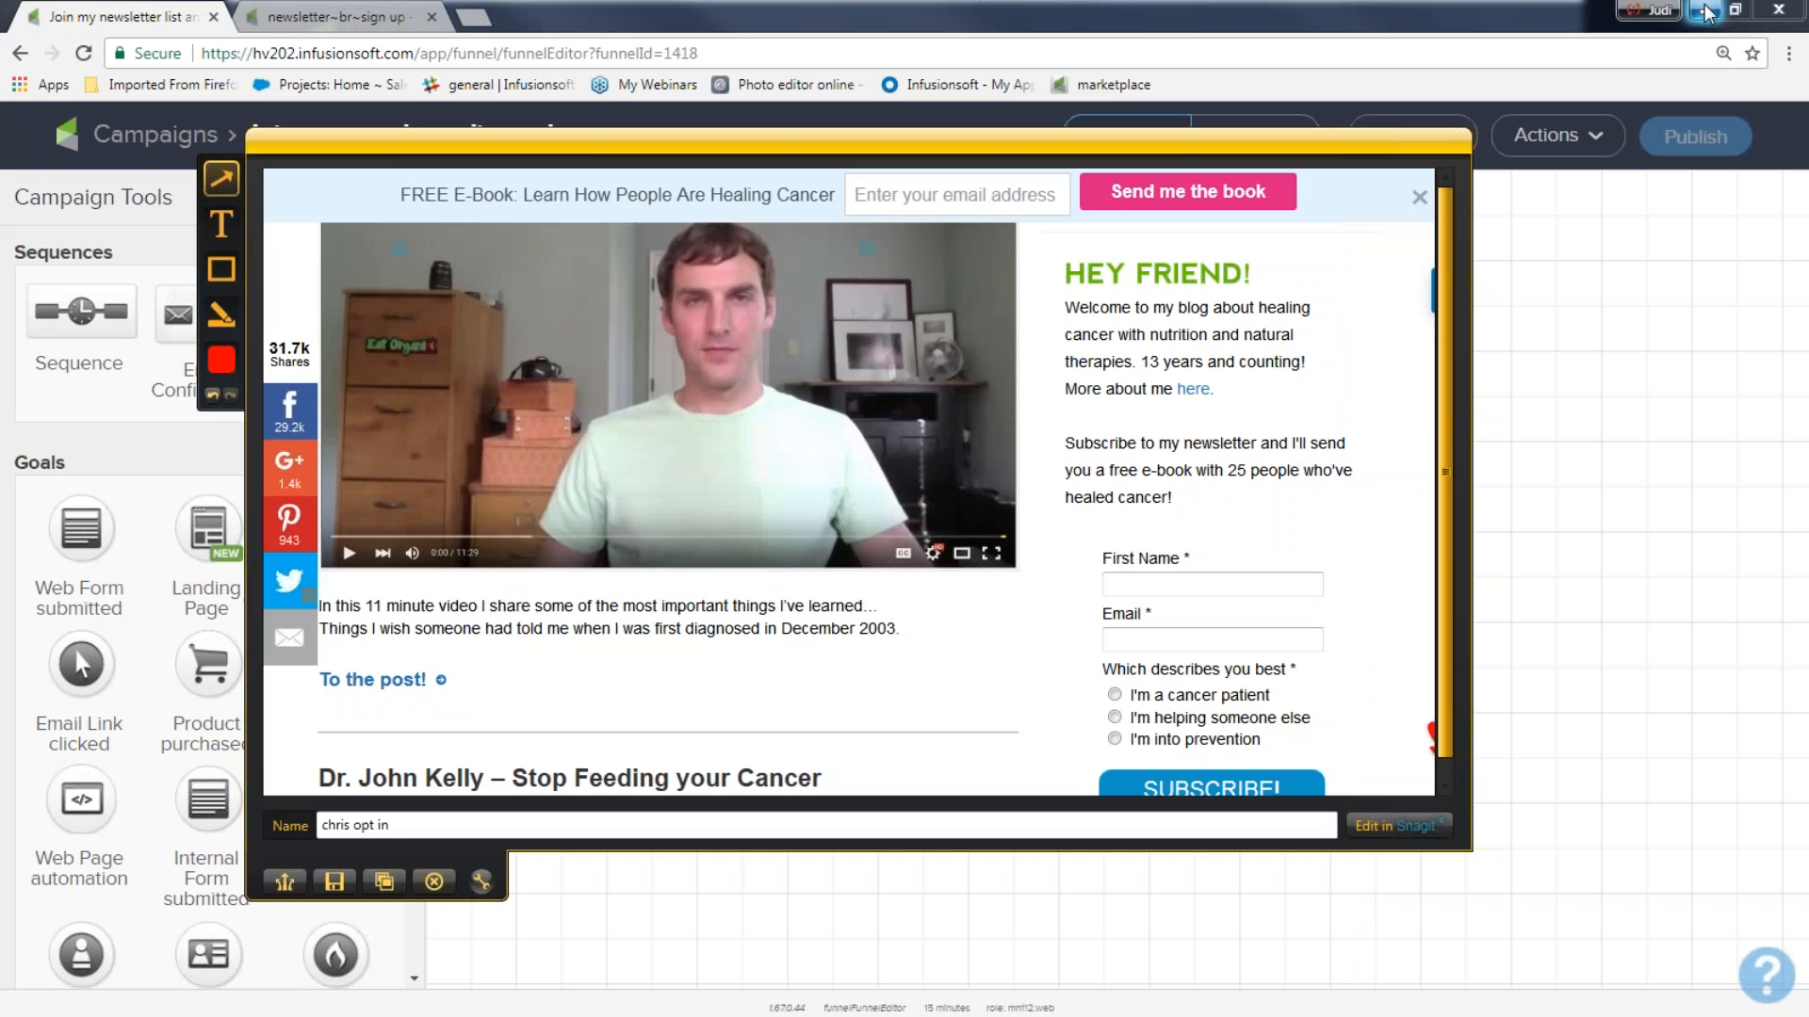
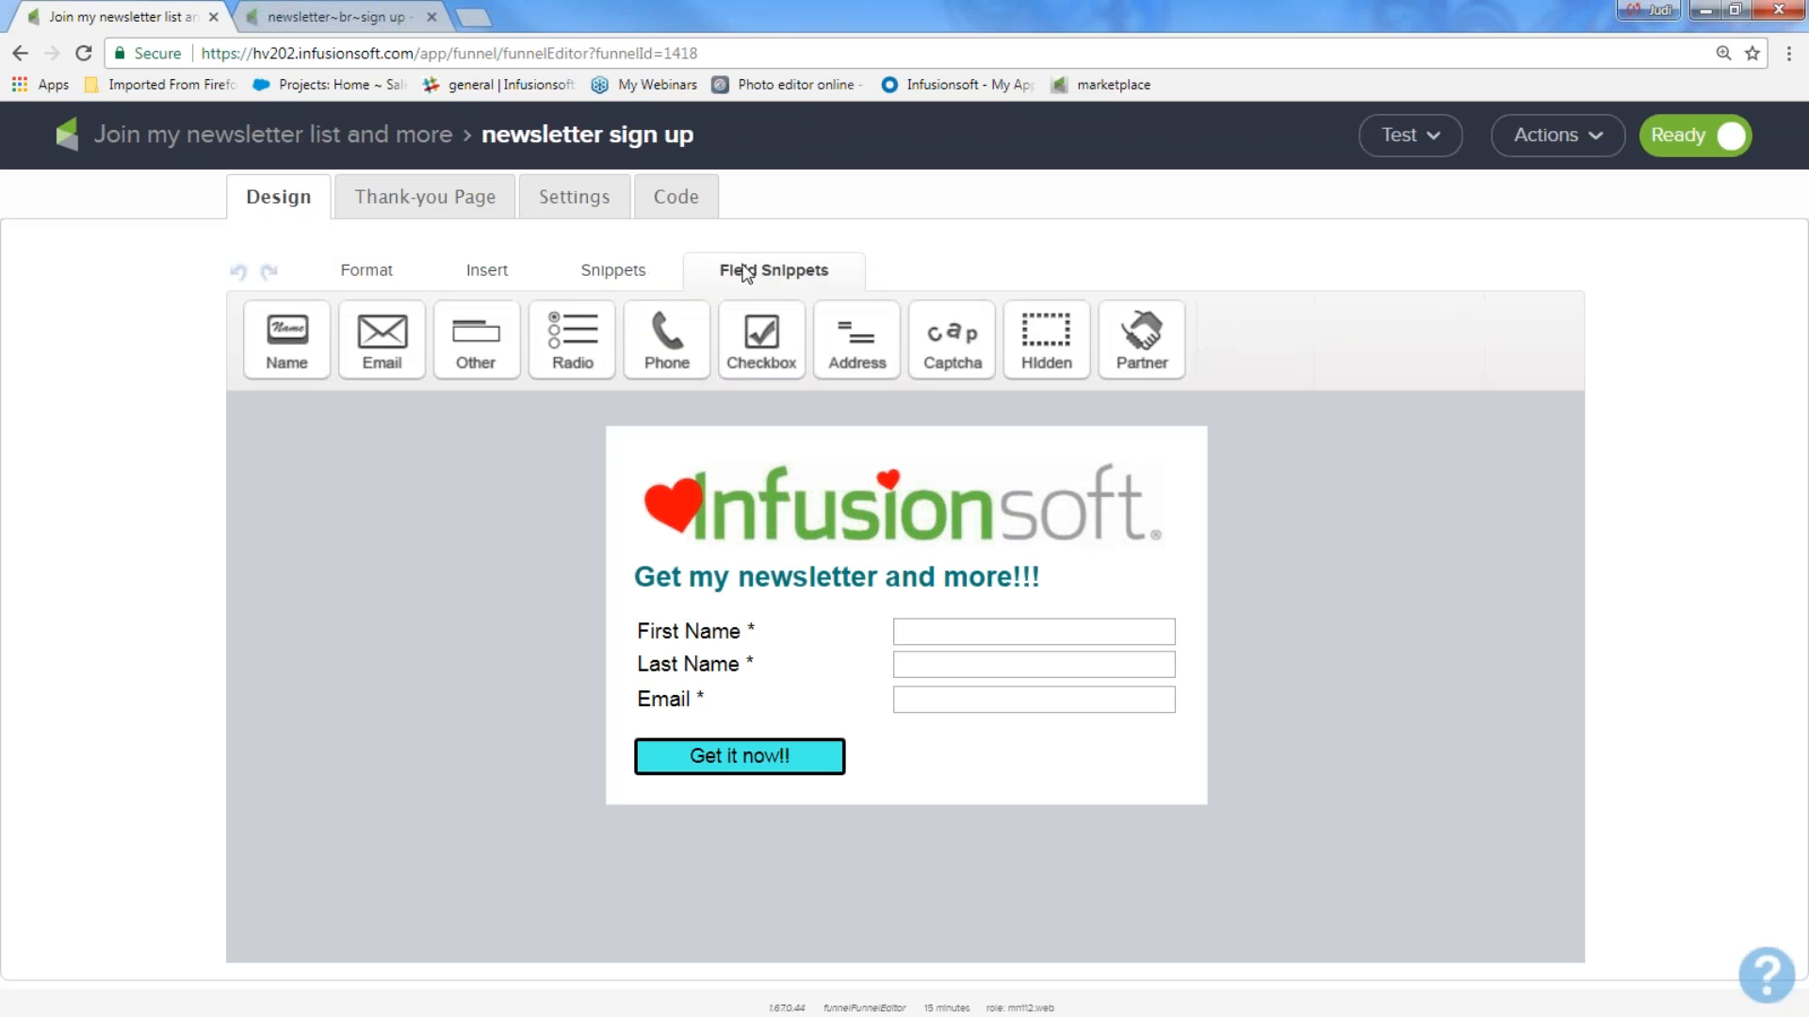
Add an optional phone field labelled "Your best number" between Last Name and Email on the newsletter form.
drag(668, 332, 731, 684)
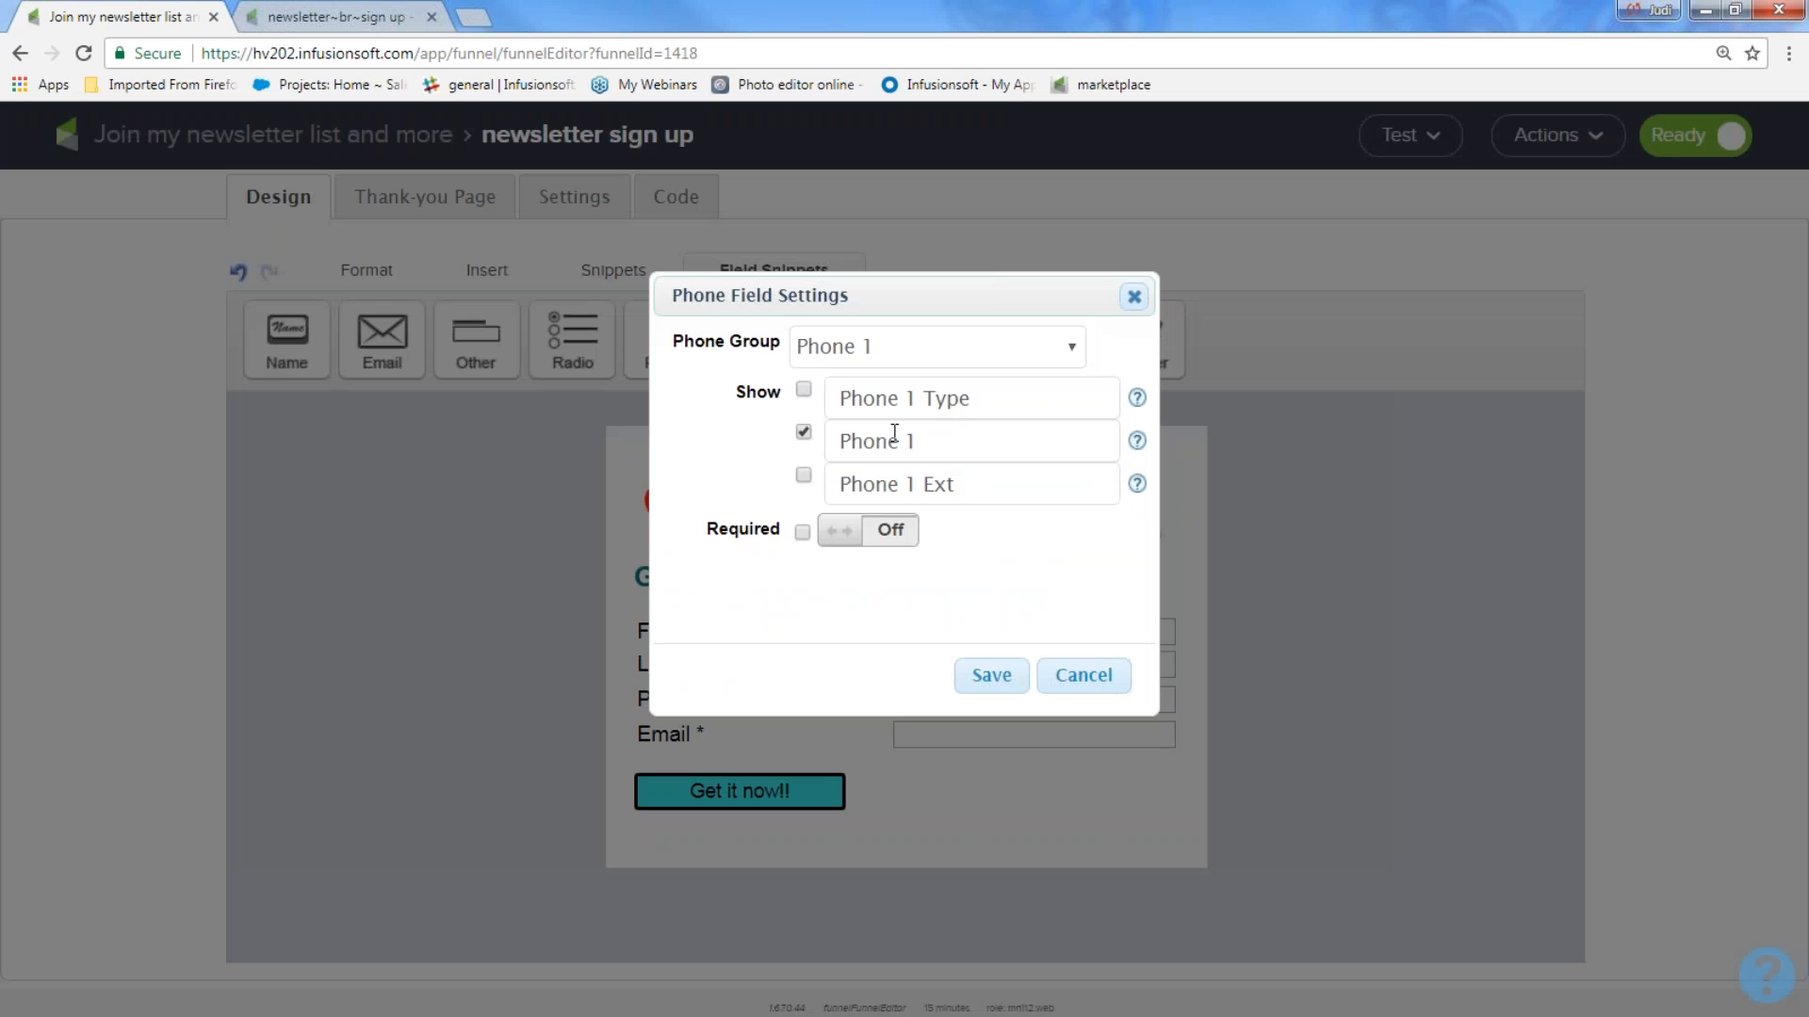
drag(928, 443, 782, 436)
text(Your )
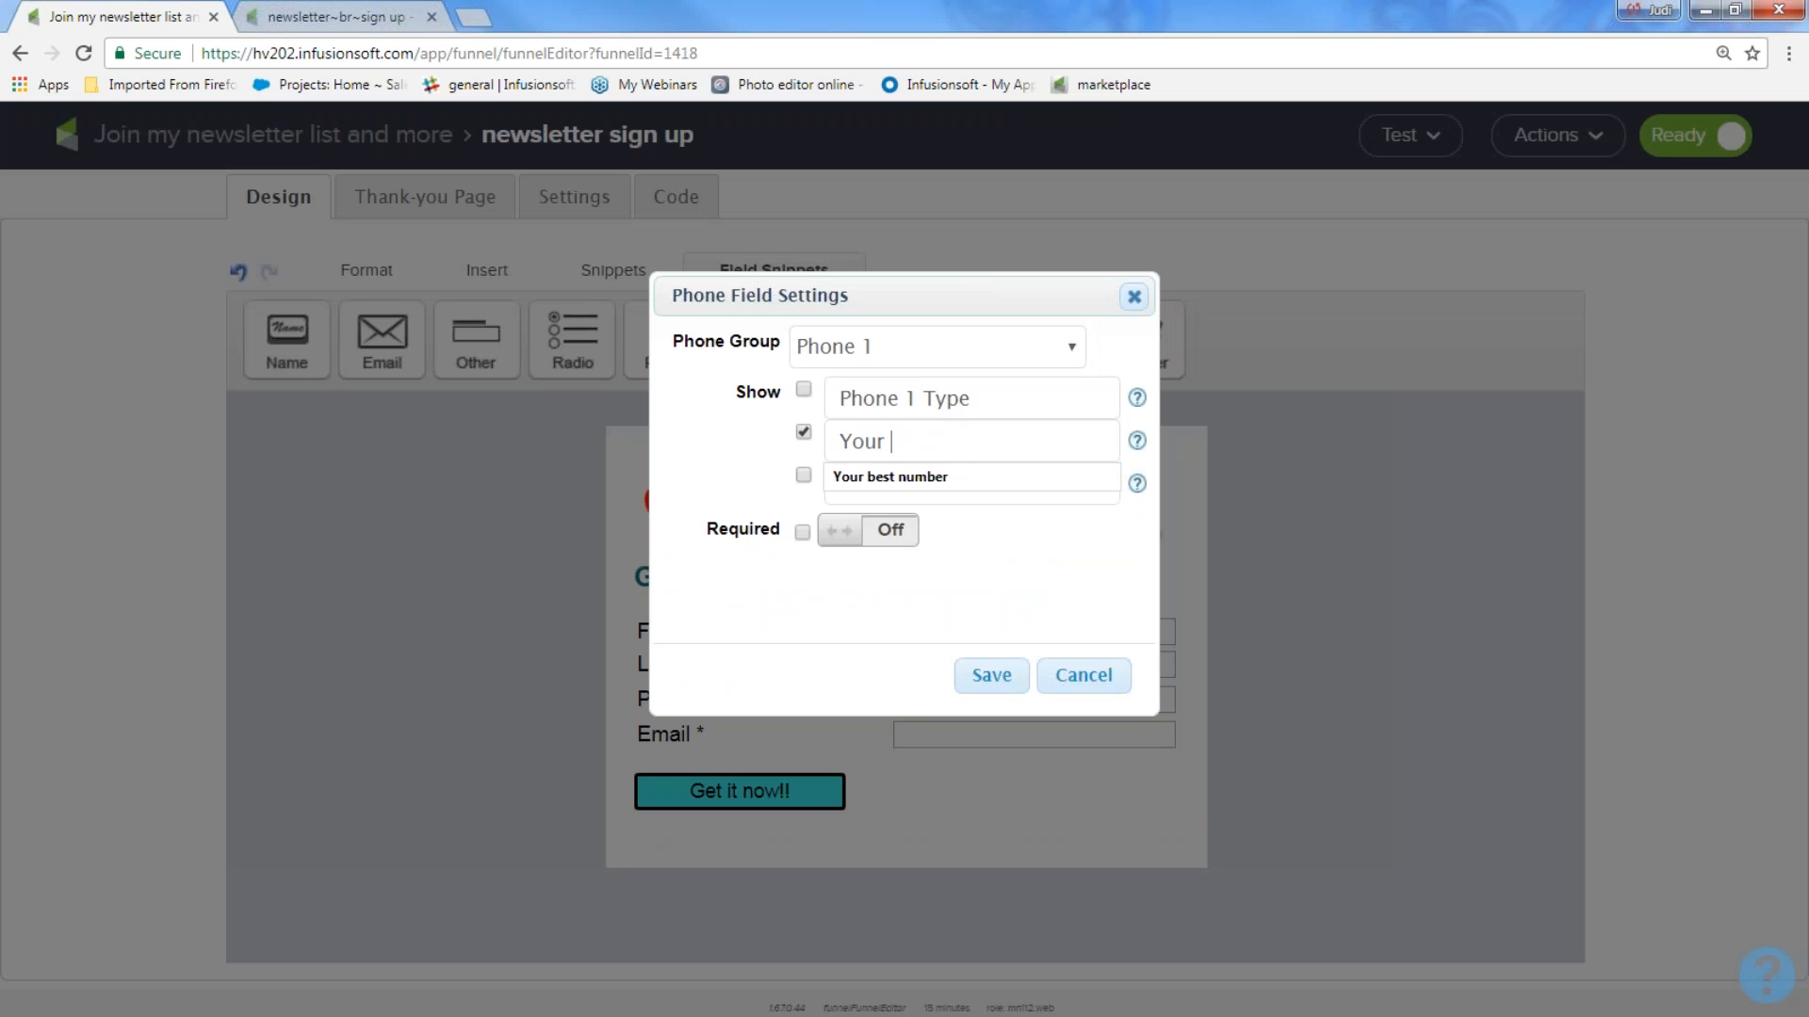
text(best number)
click(889, 530)
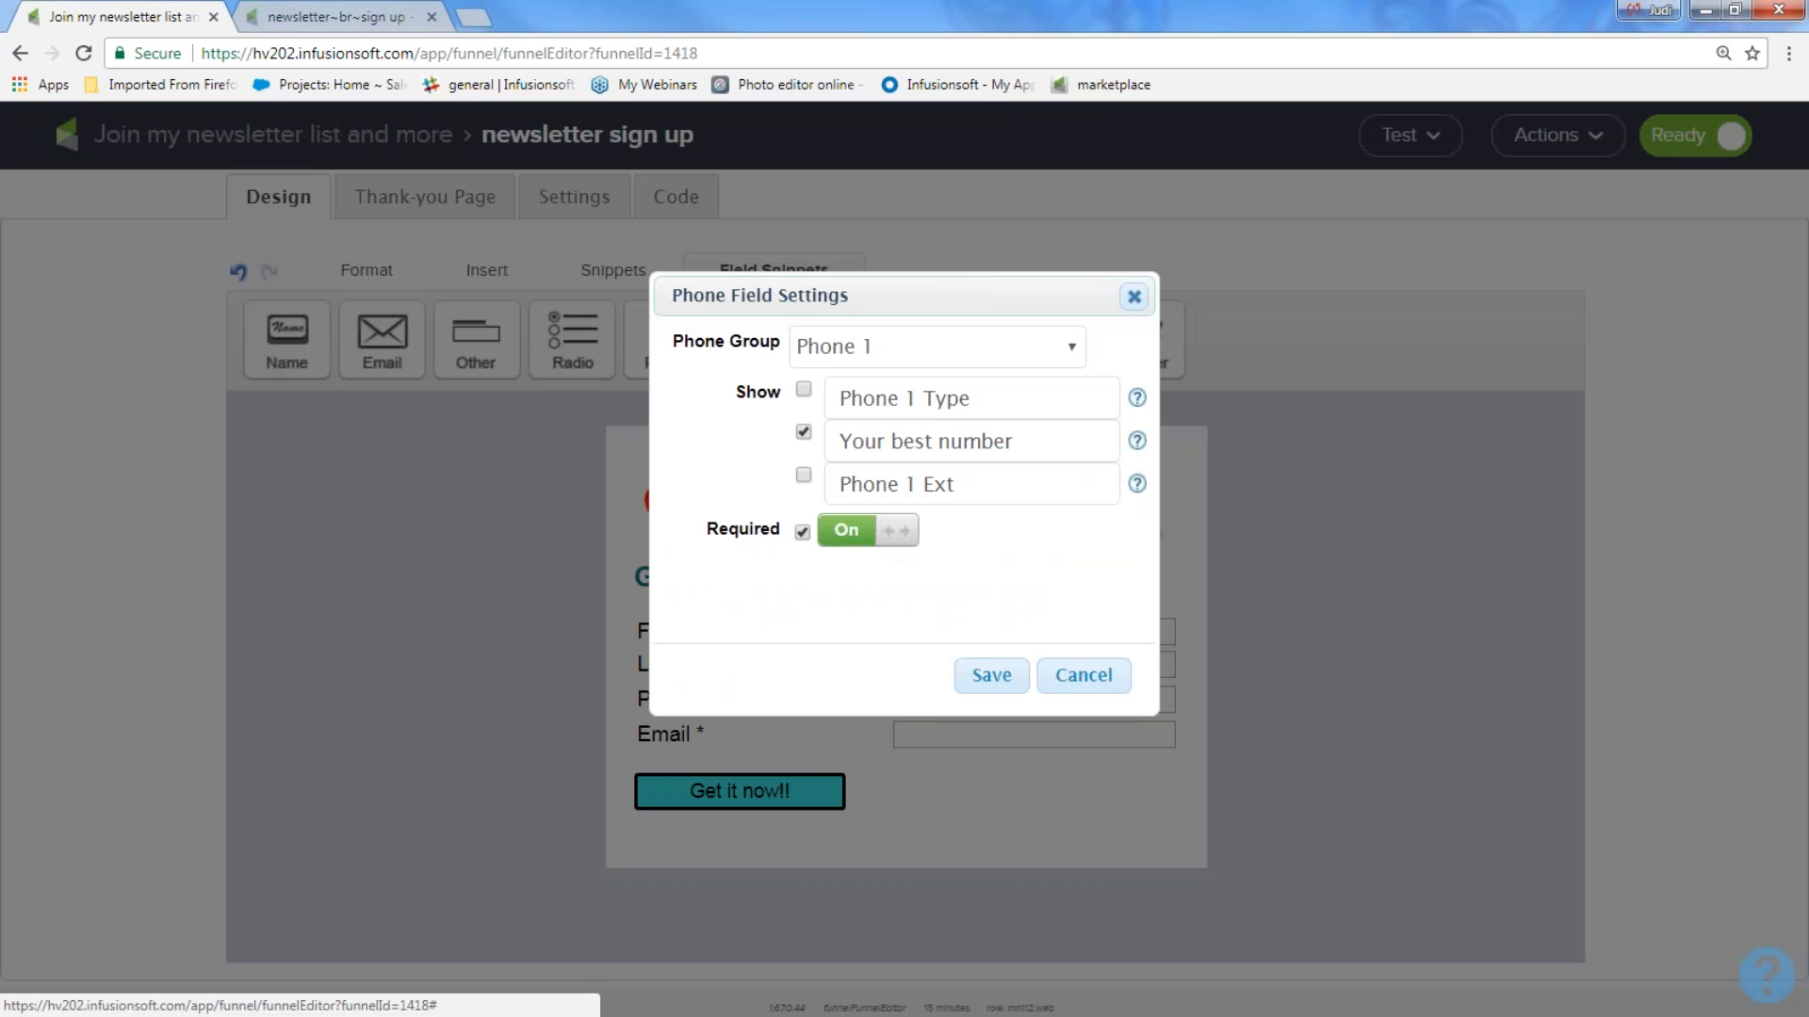
click(868, 530)
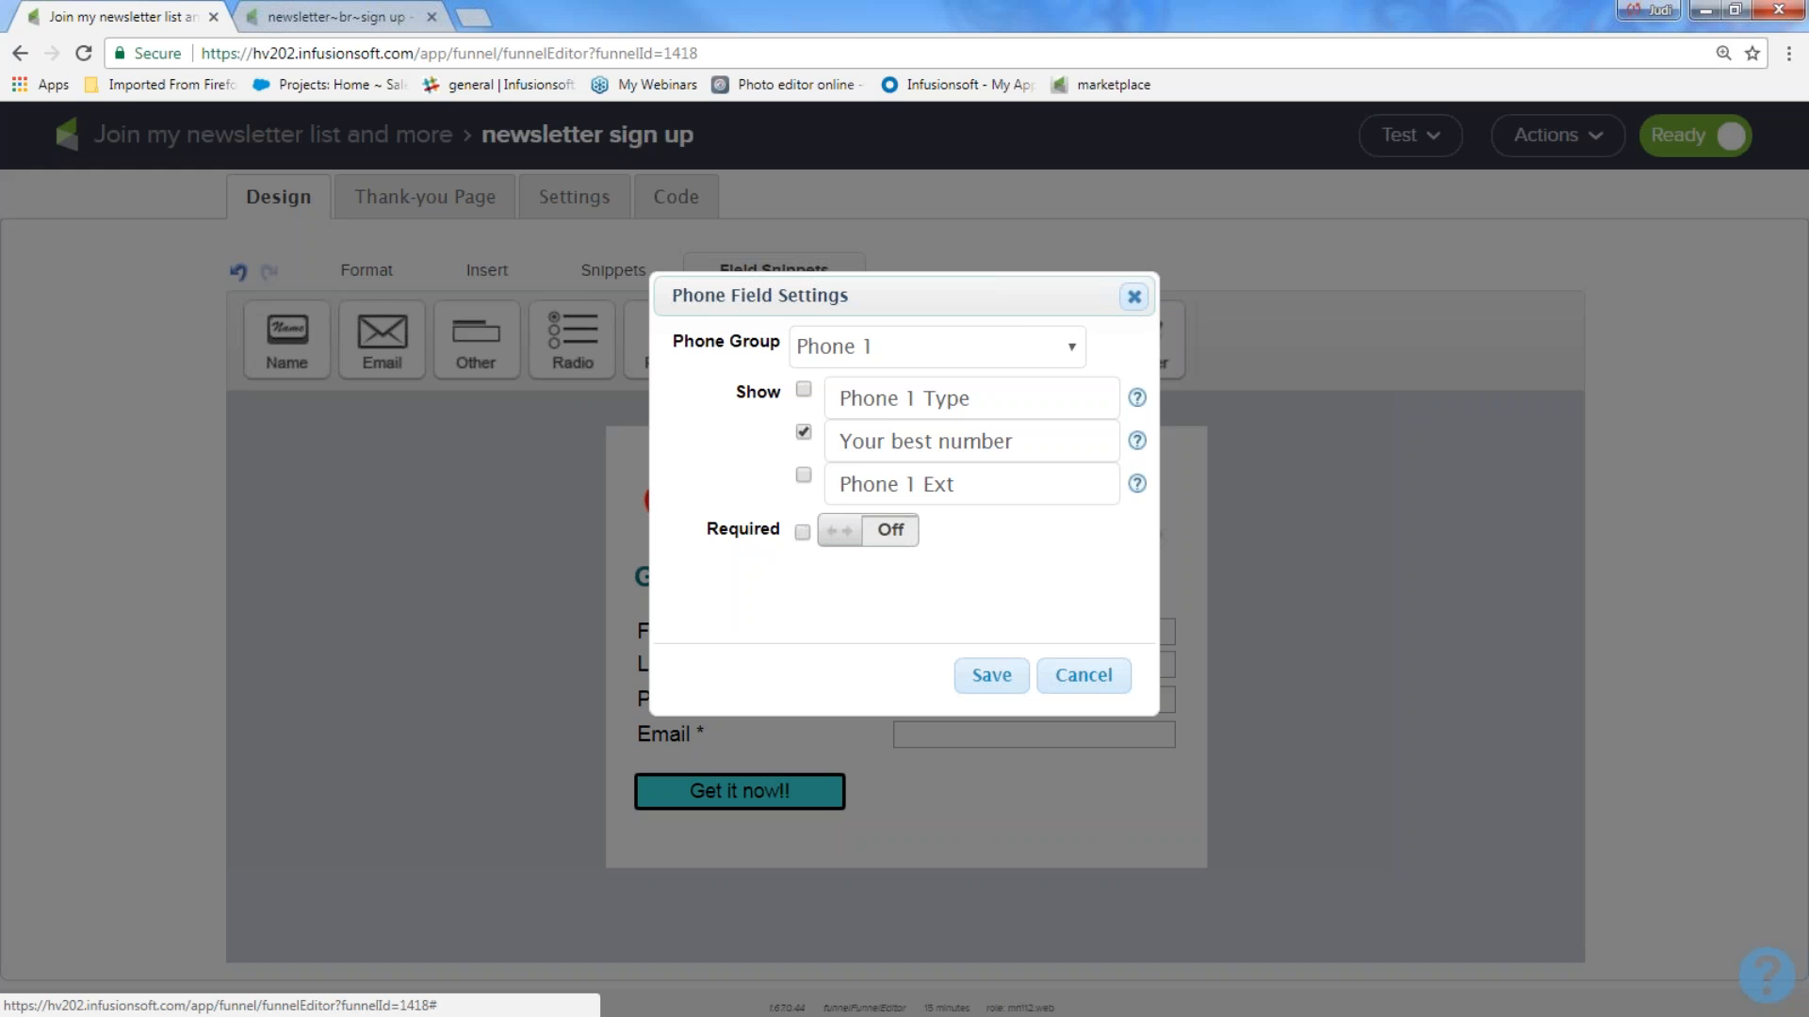
click(989, 677)
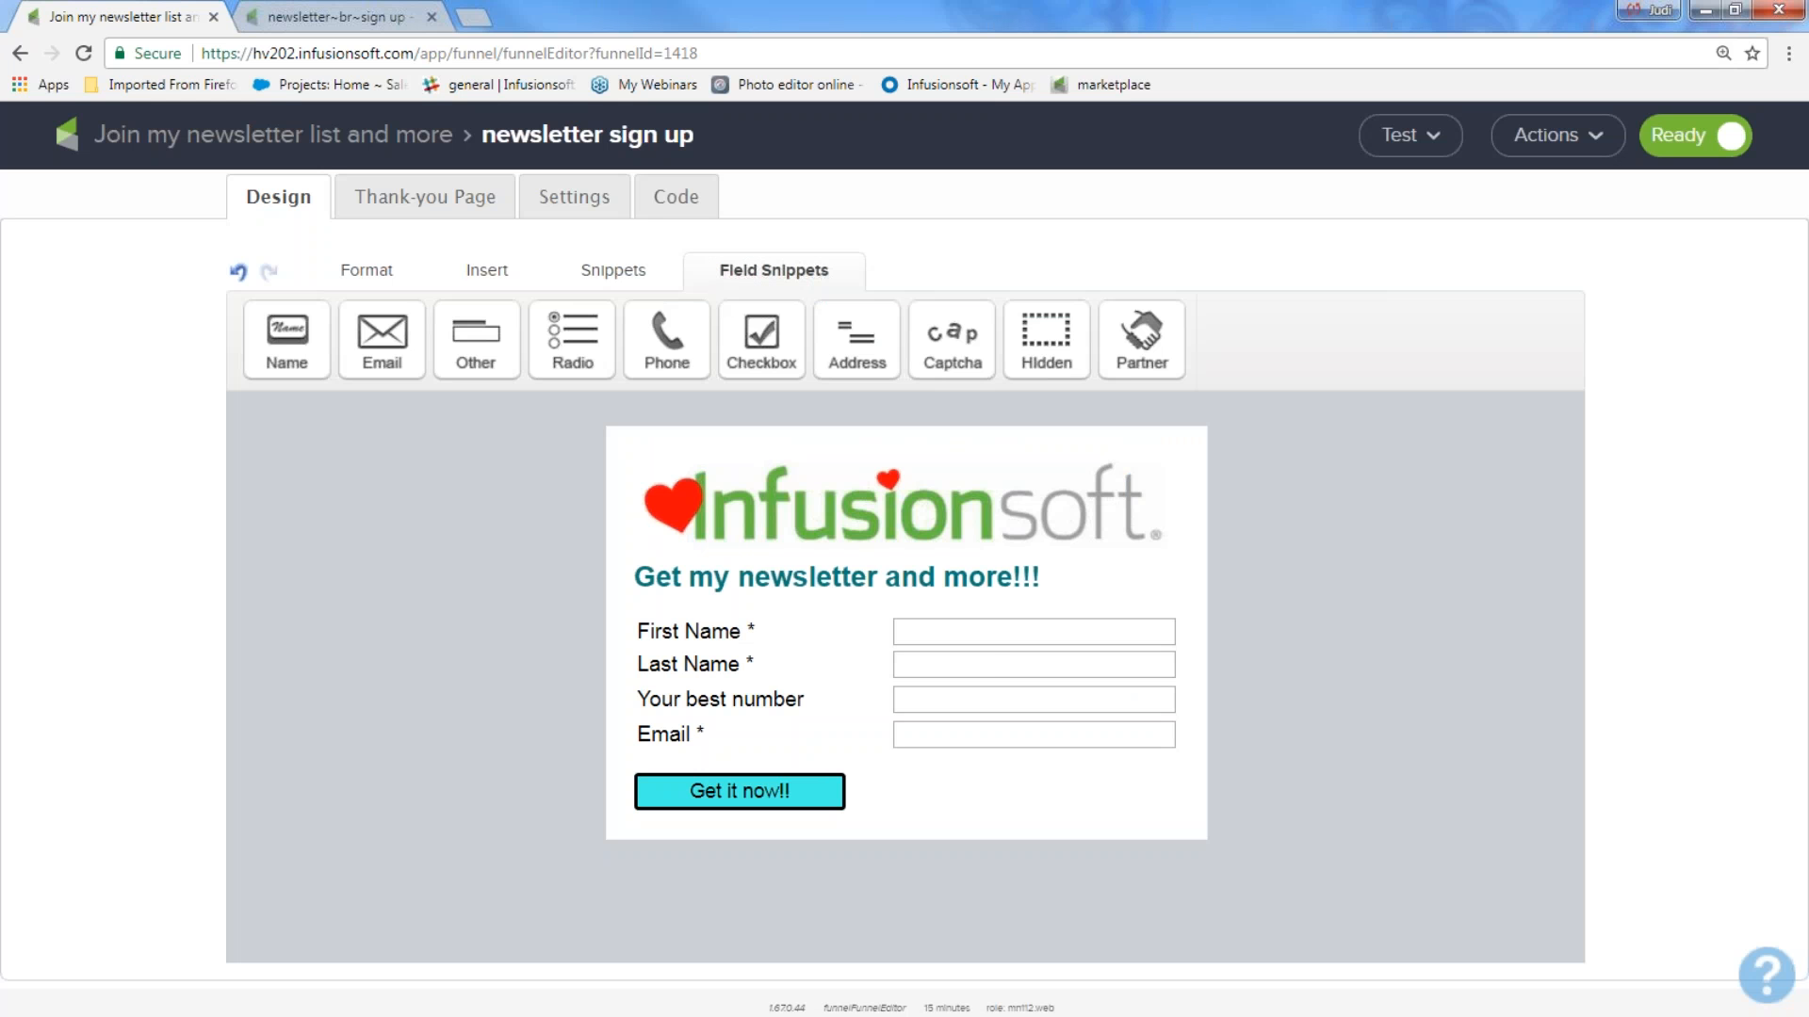
mouse_move(879, 693)
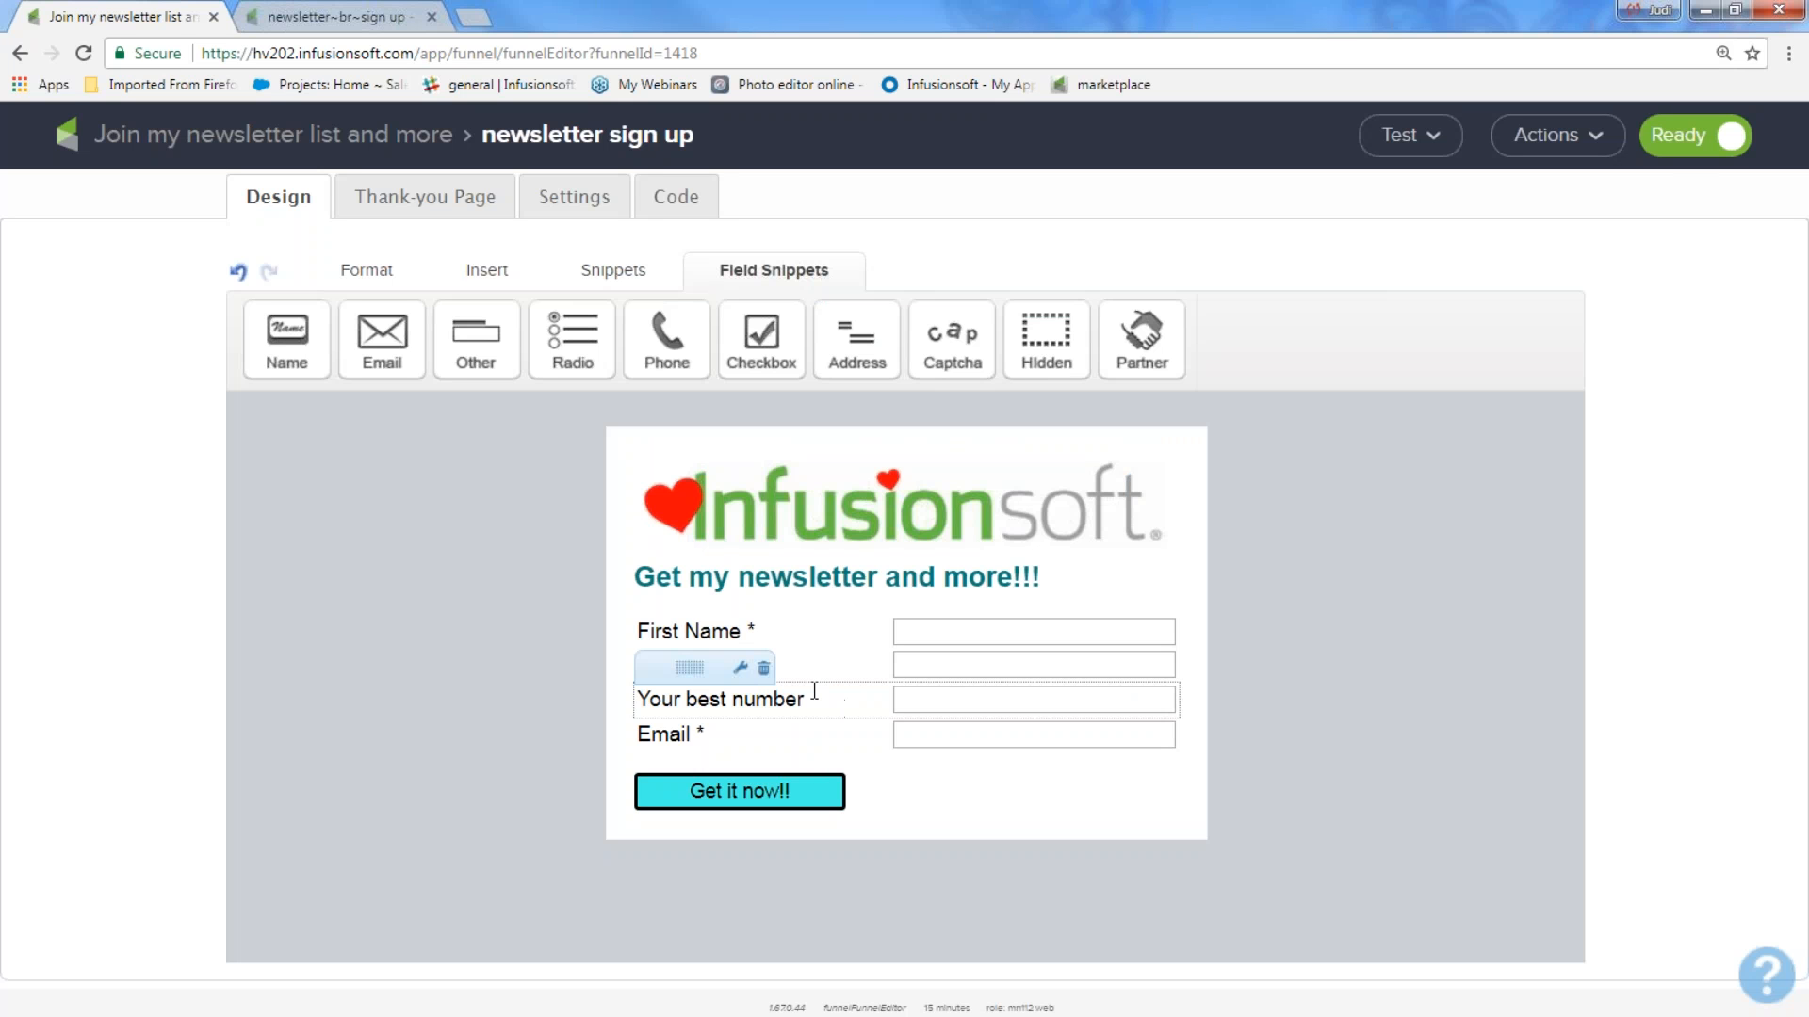
mouse_move(858, 753)
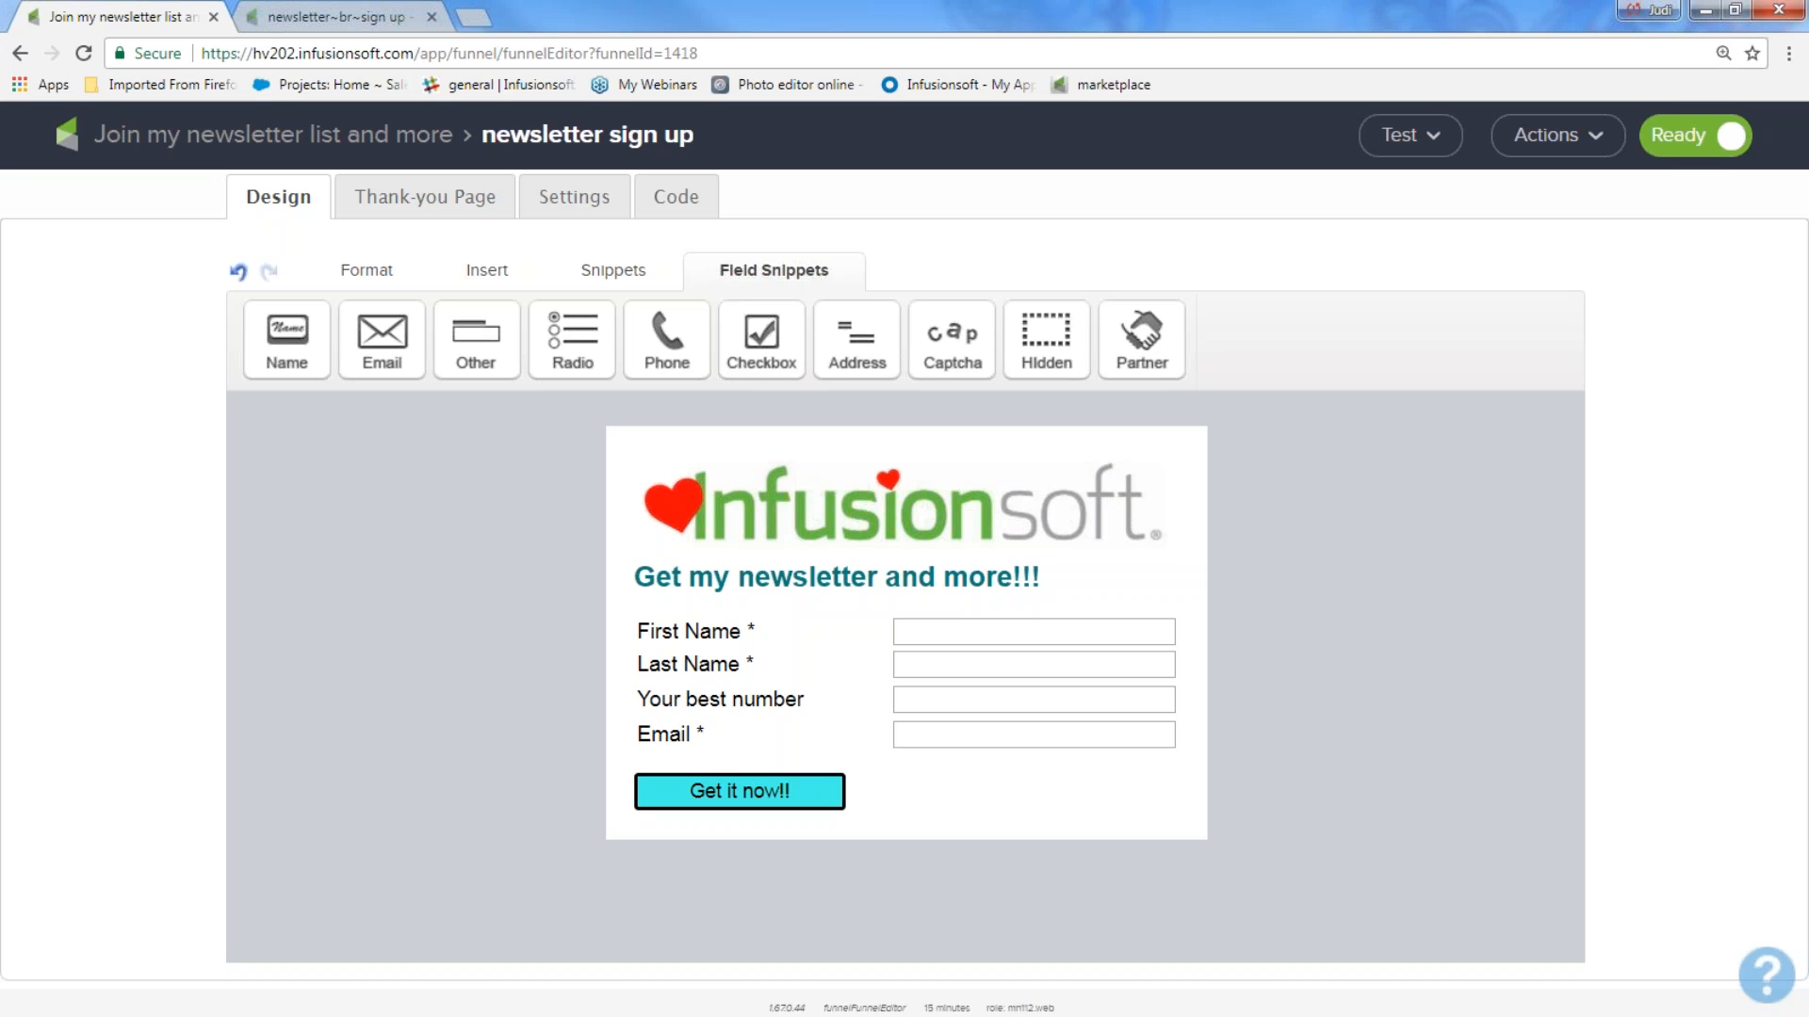
Reopen the Join my newsletter list and more campaign and view the goal-achieved settings of its welcome and more sequence.
click(172, 131)
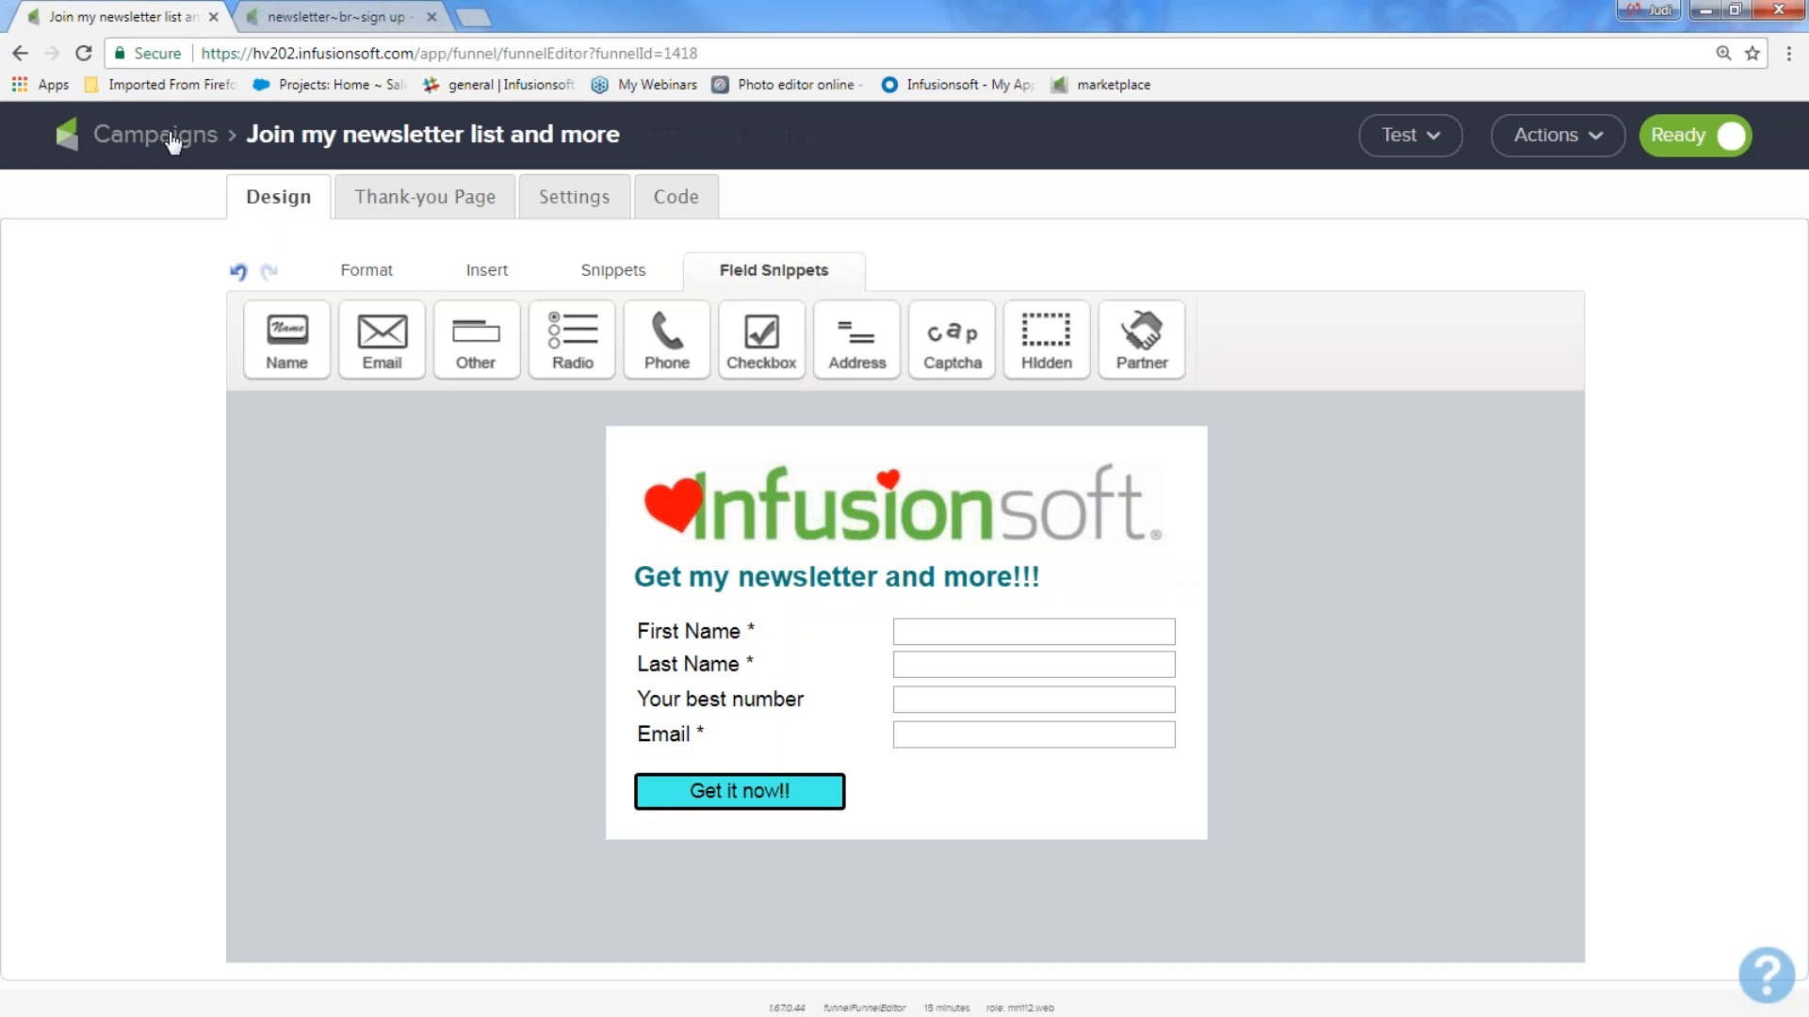
click(172, 136)
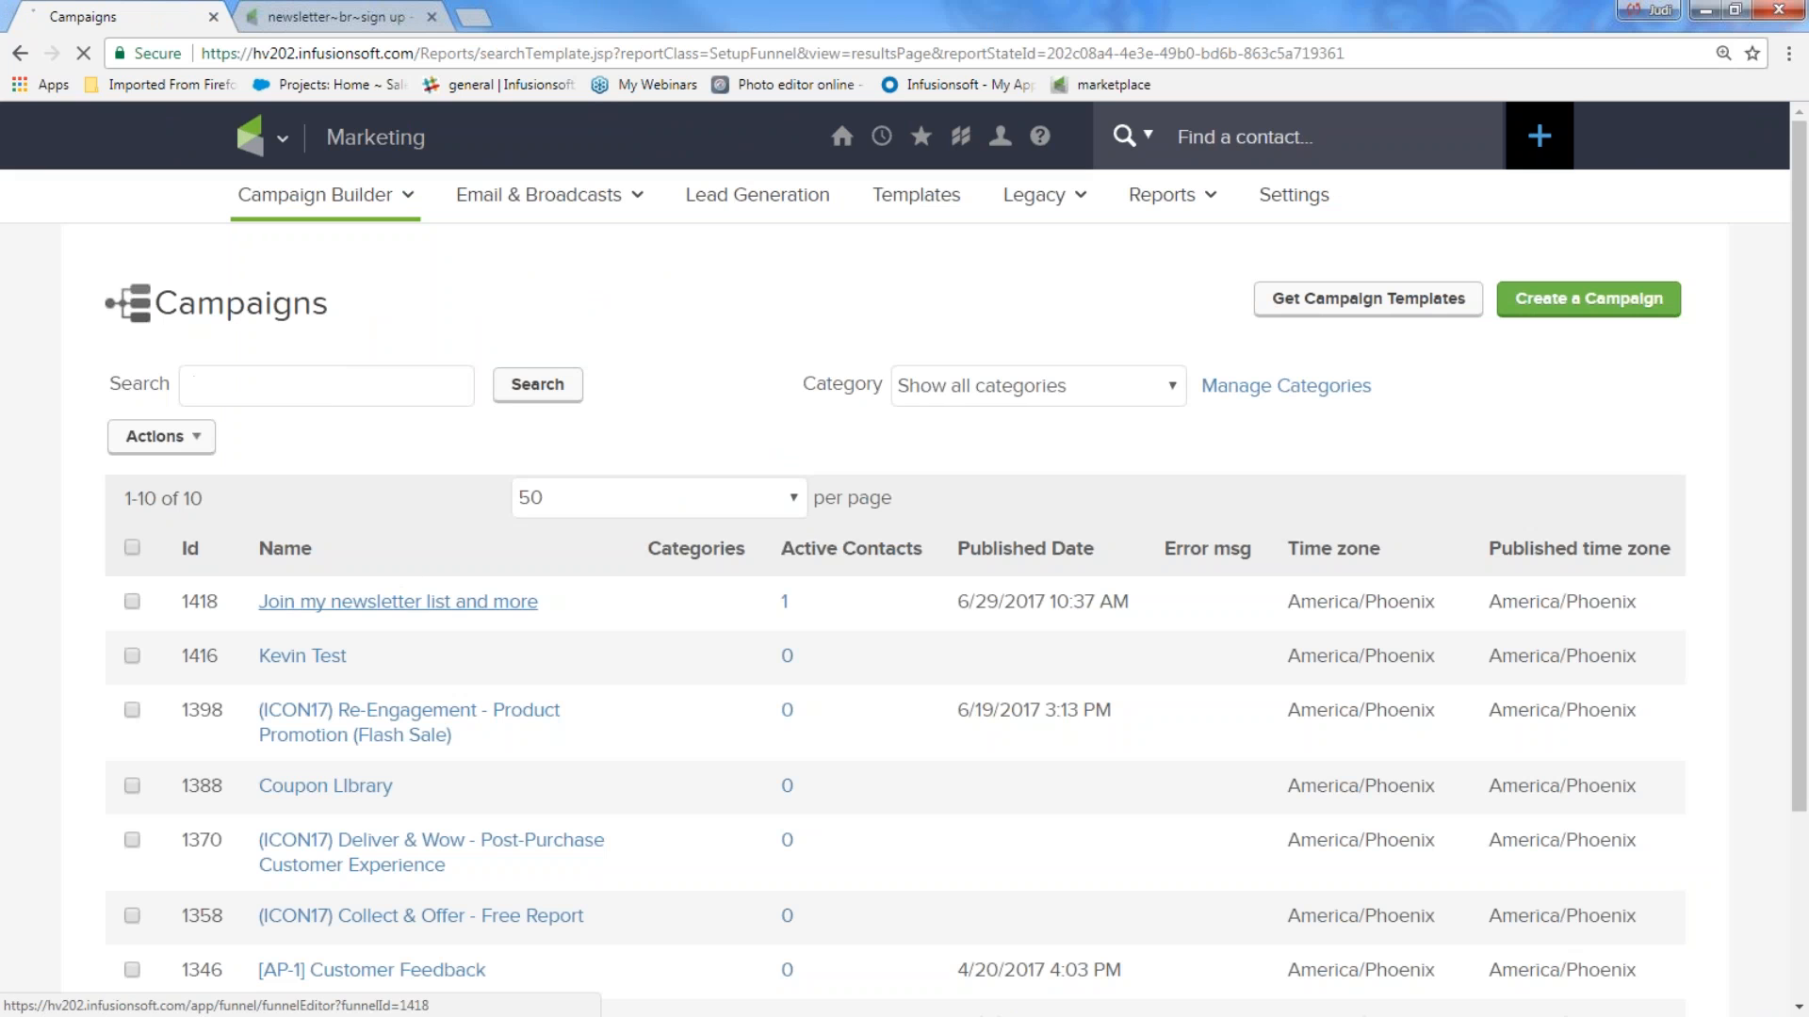
click(471, 602)
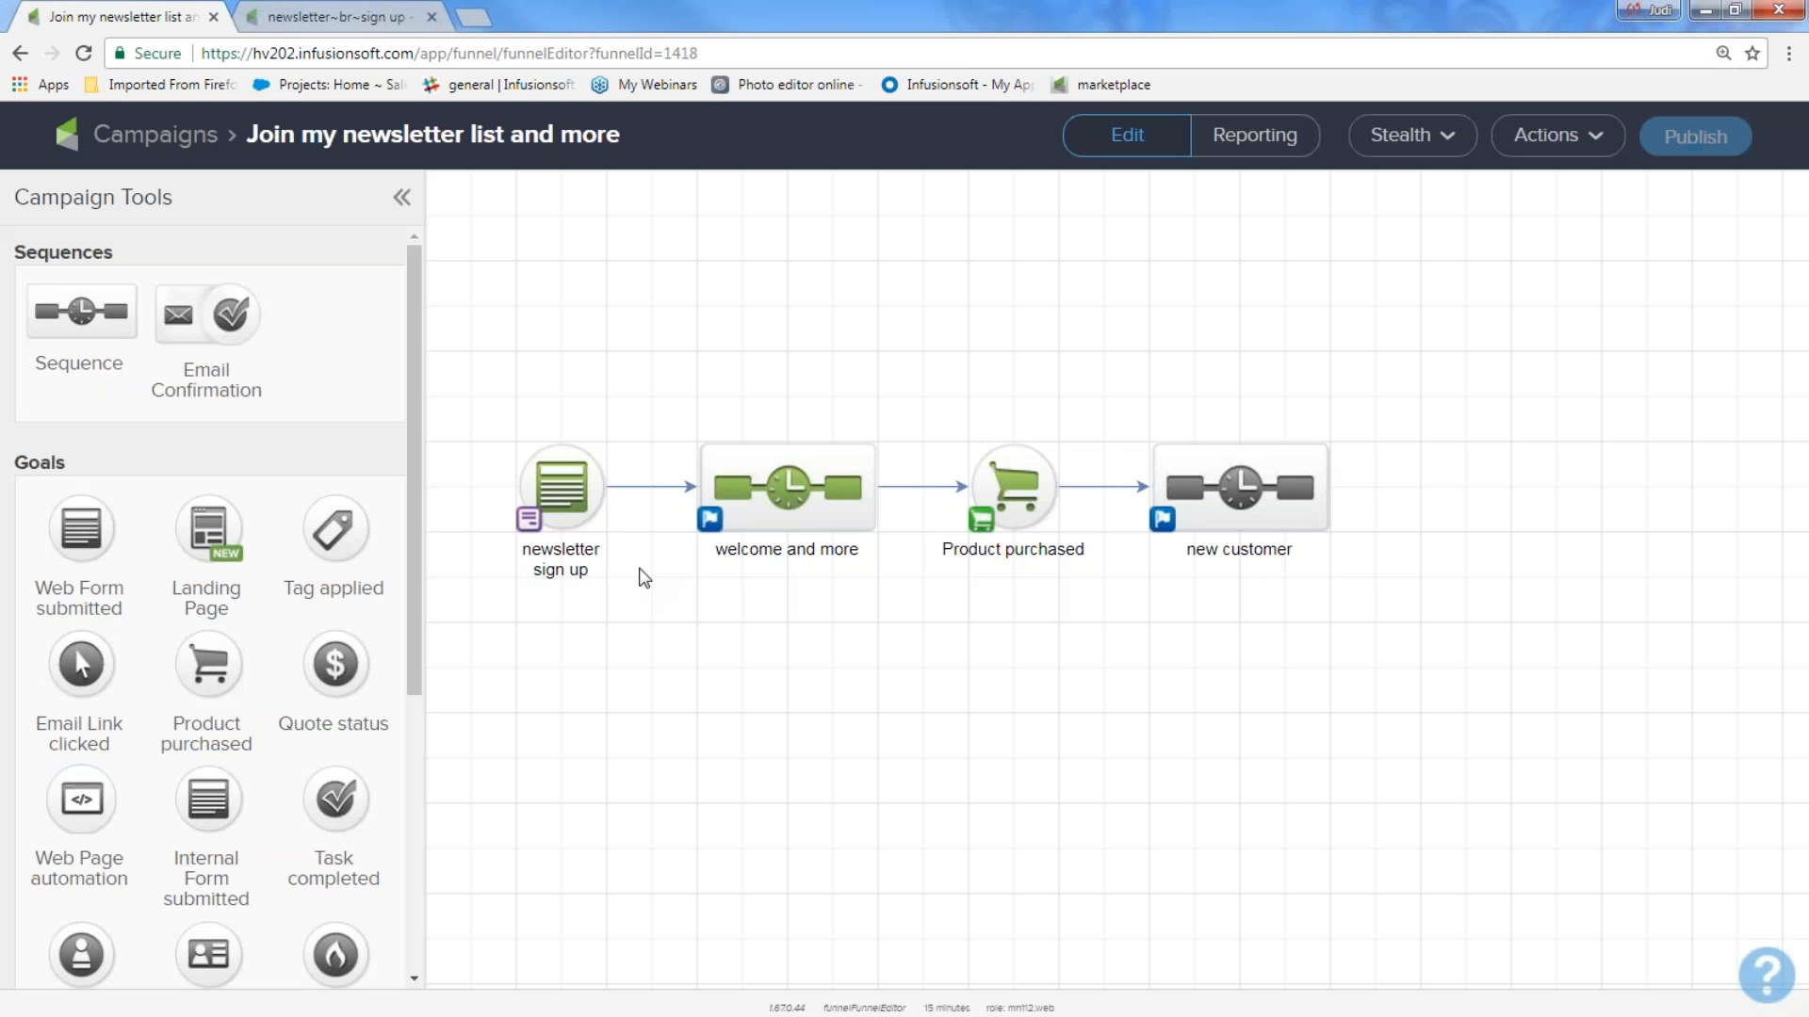
click(711, 520)
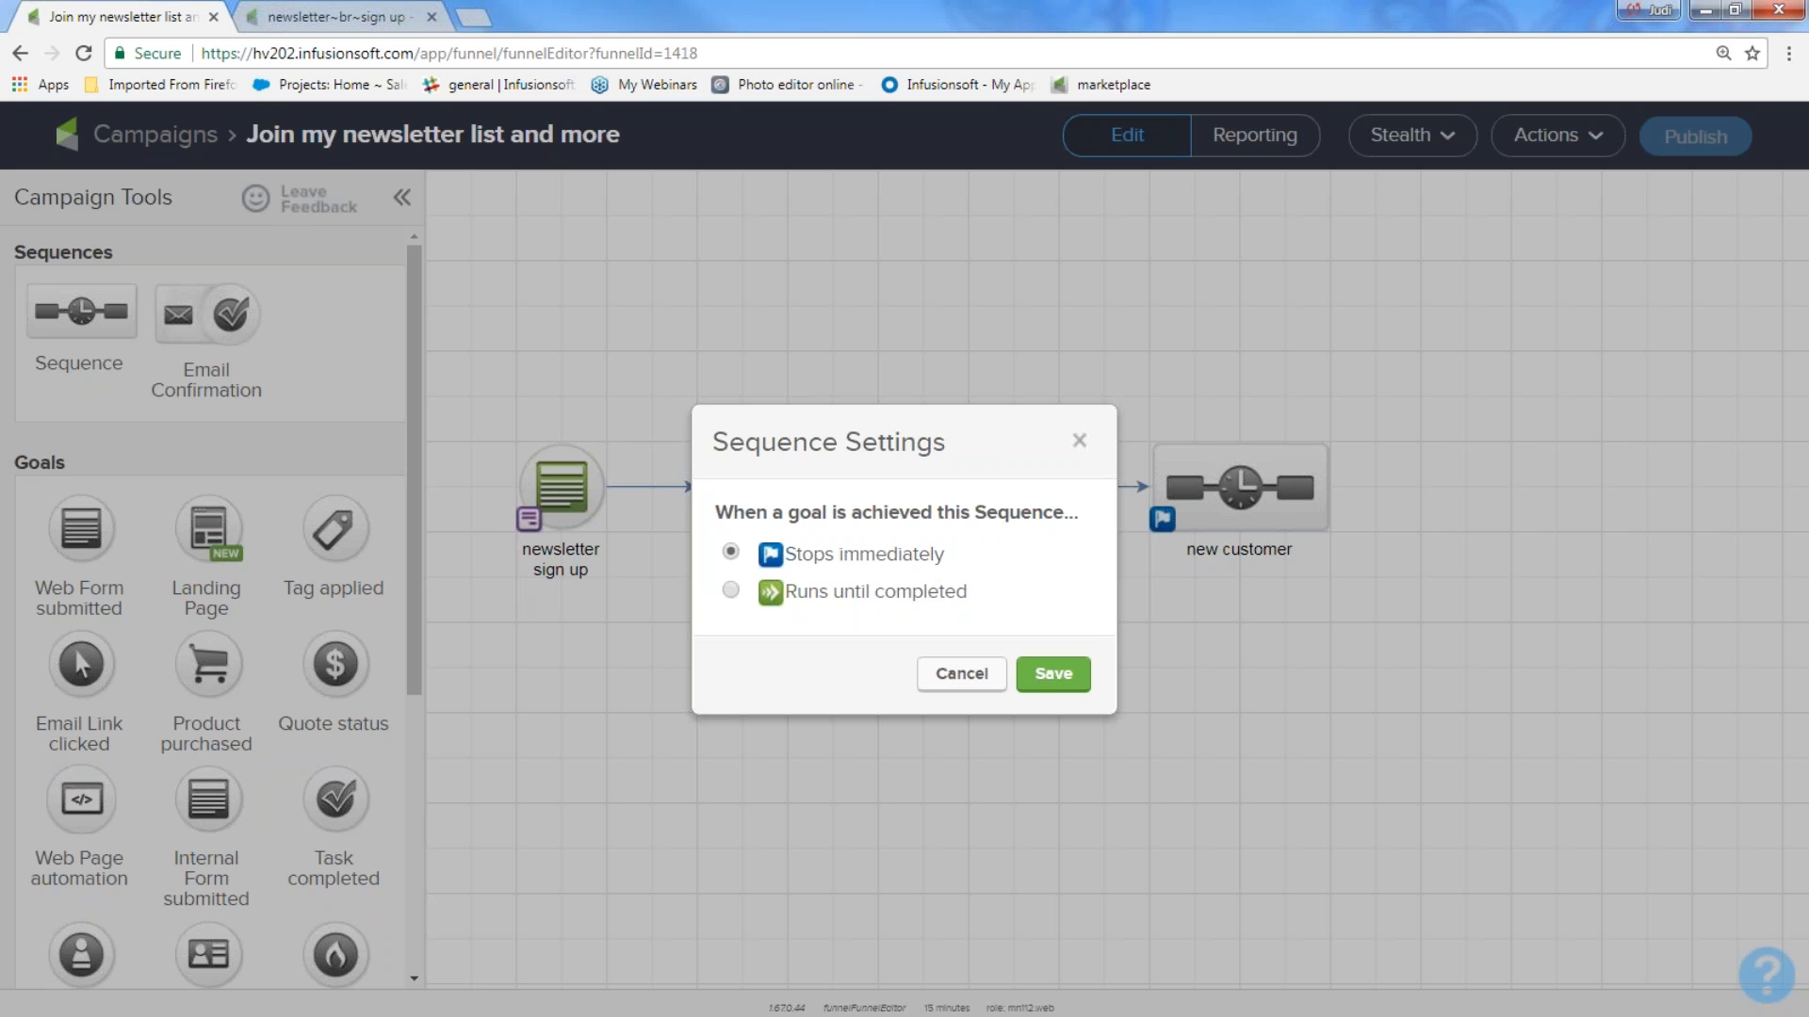
click(1079, 440)
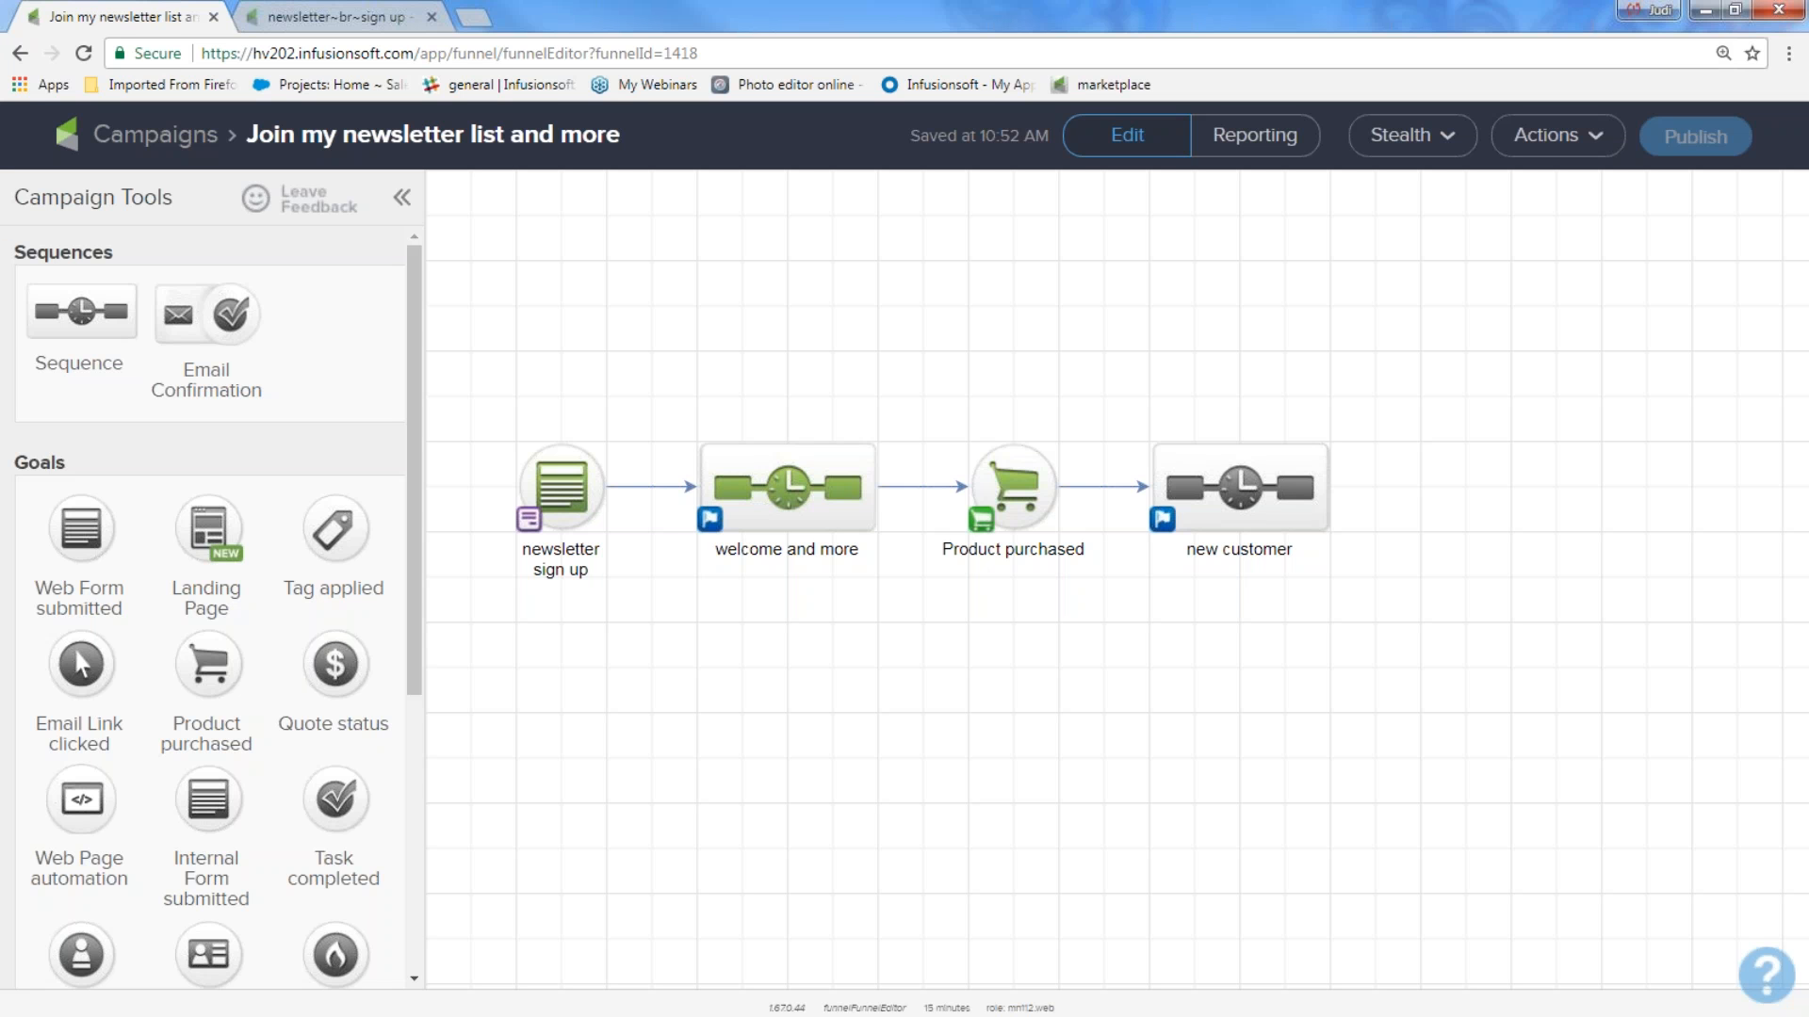
From the campaign list, open the marketplace of campaign templates and search it for "event sign up".
click(179, 141)
mouse_move(301, 240)
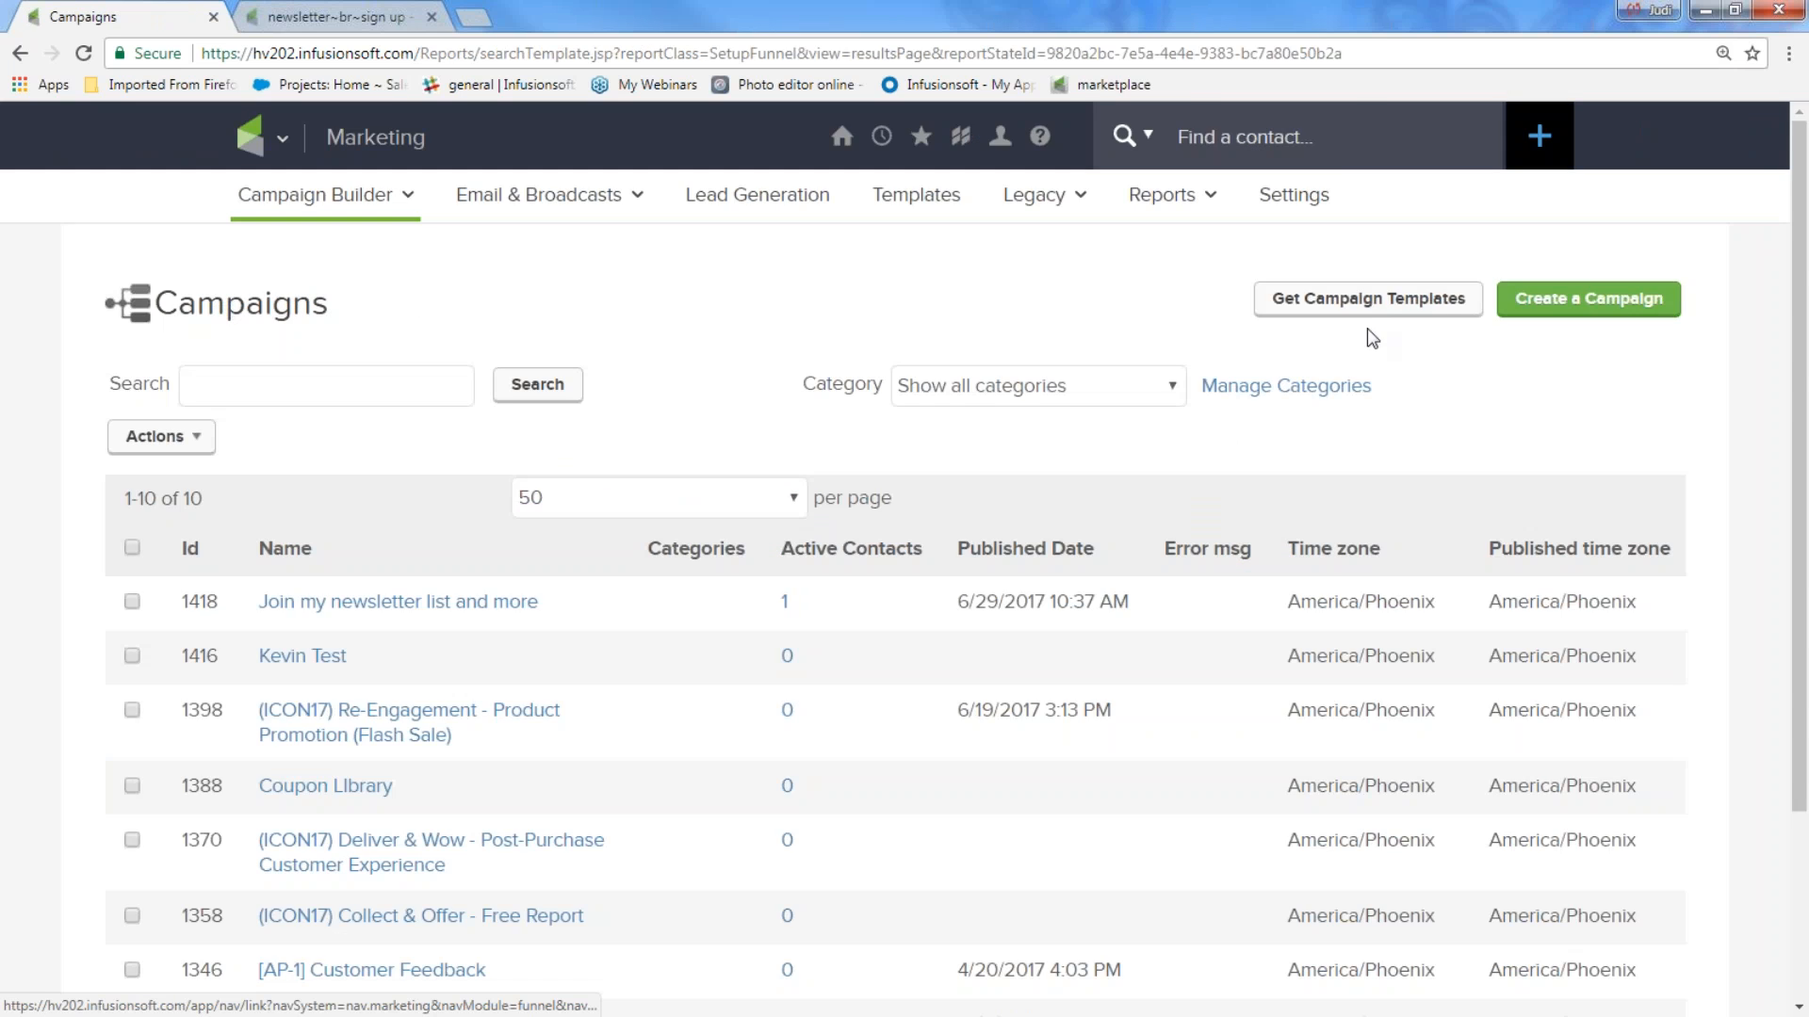
click(1367, 298)
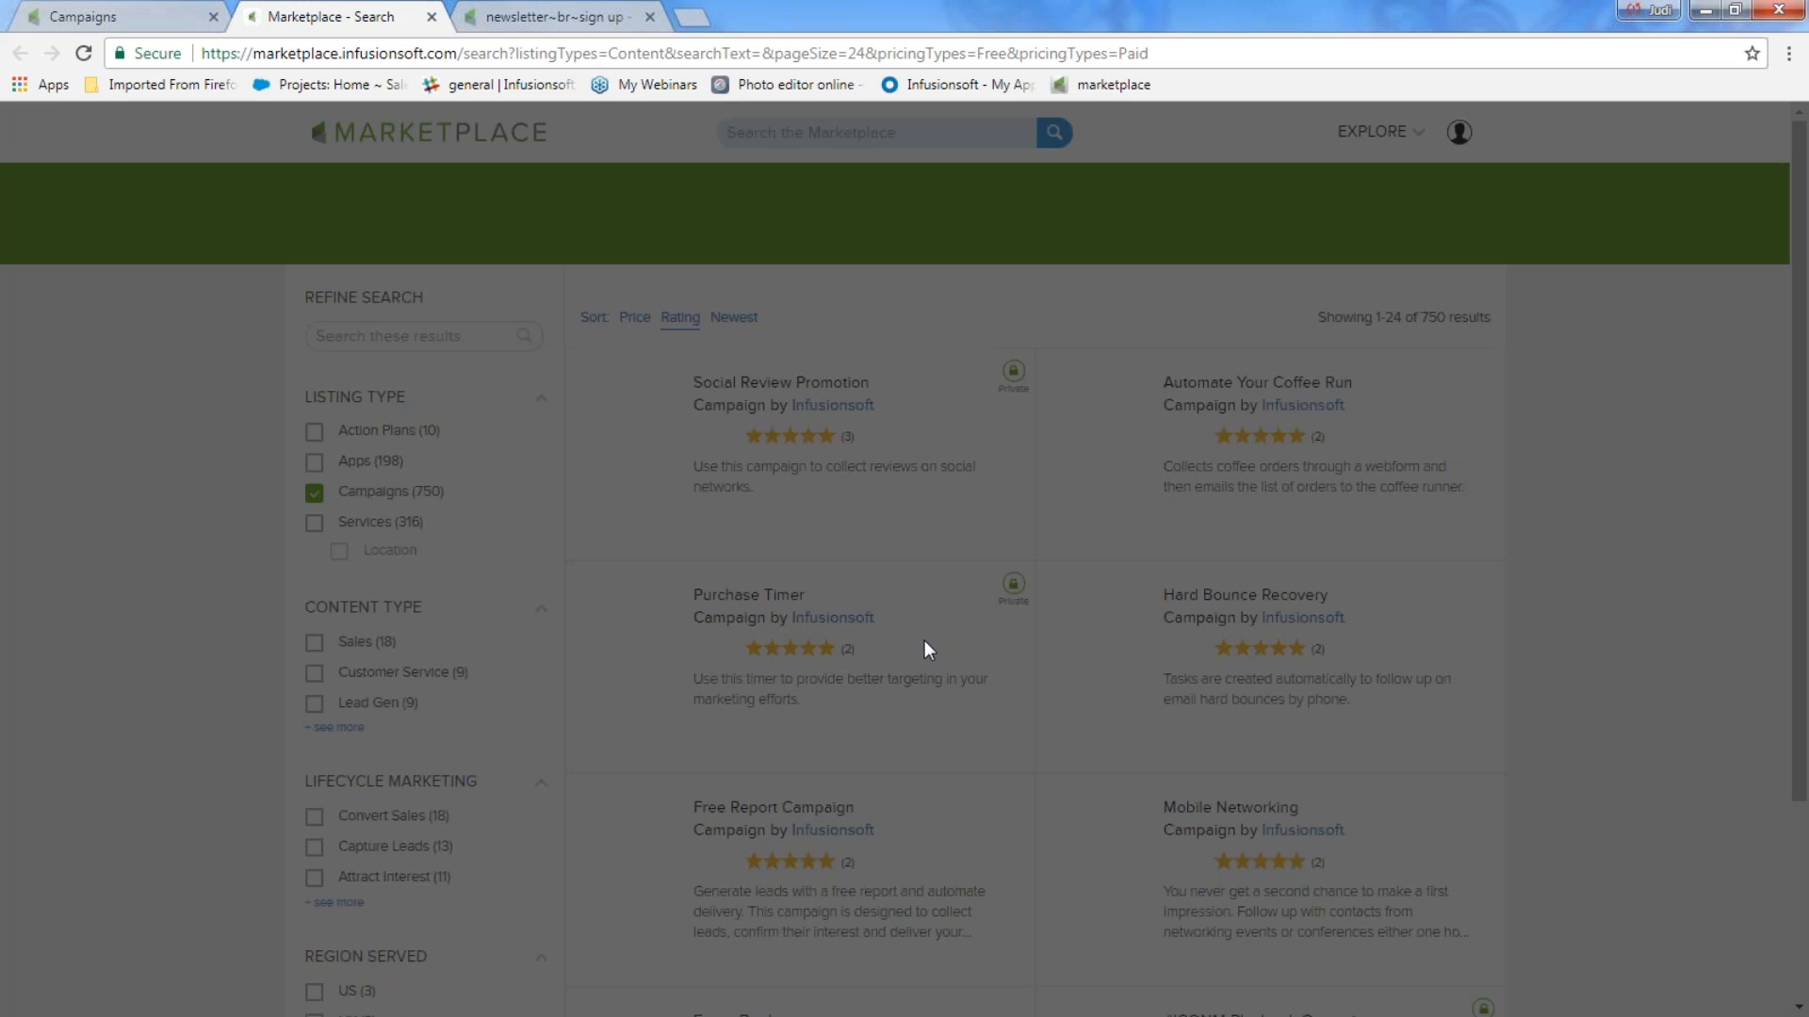
text(event sign )
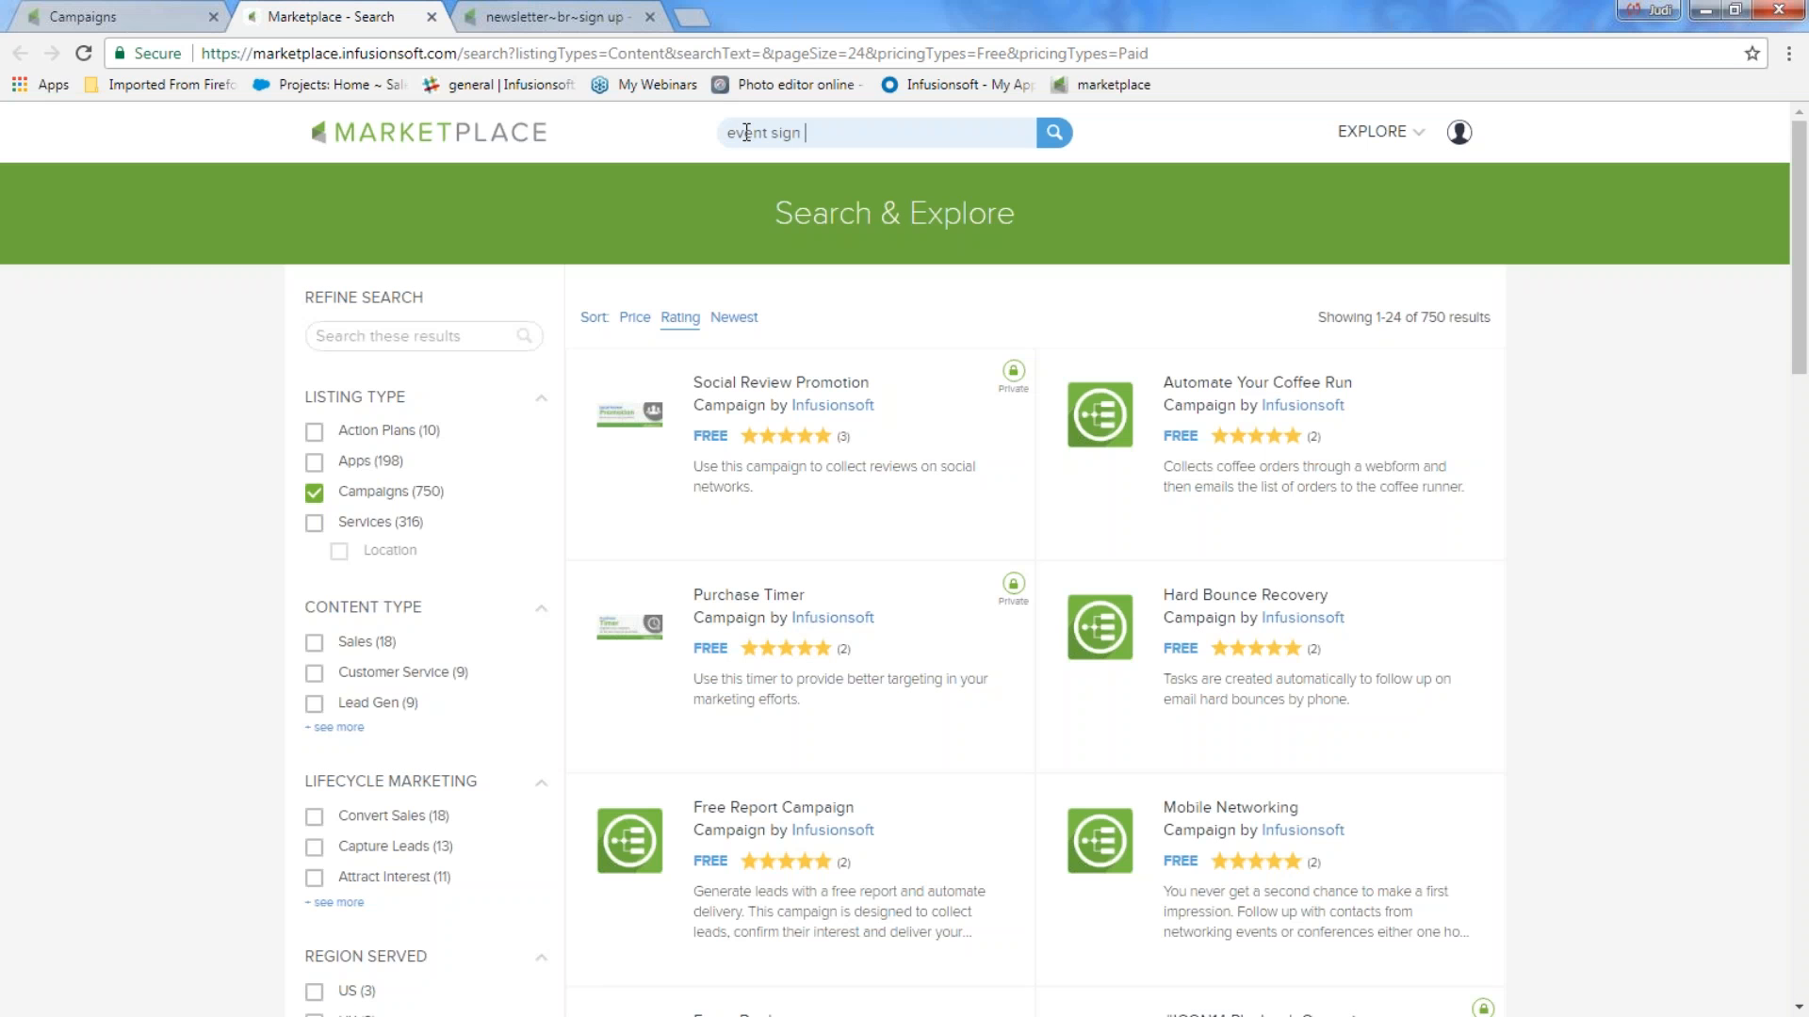
text(up)
key(Return)
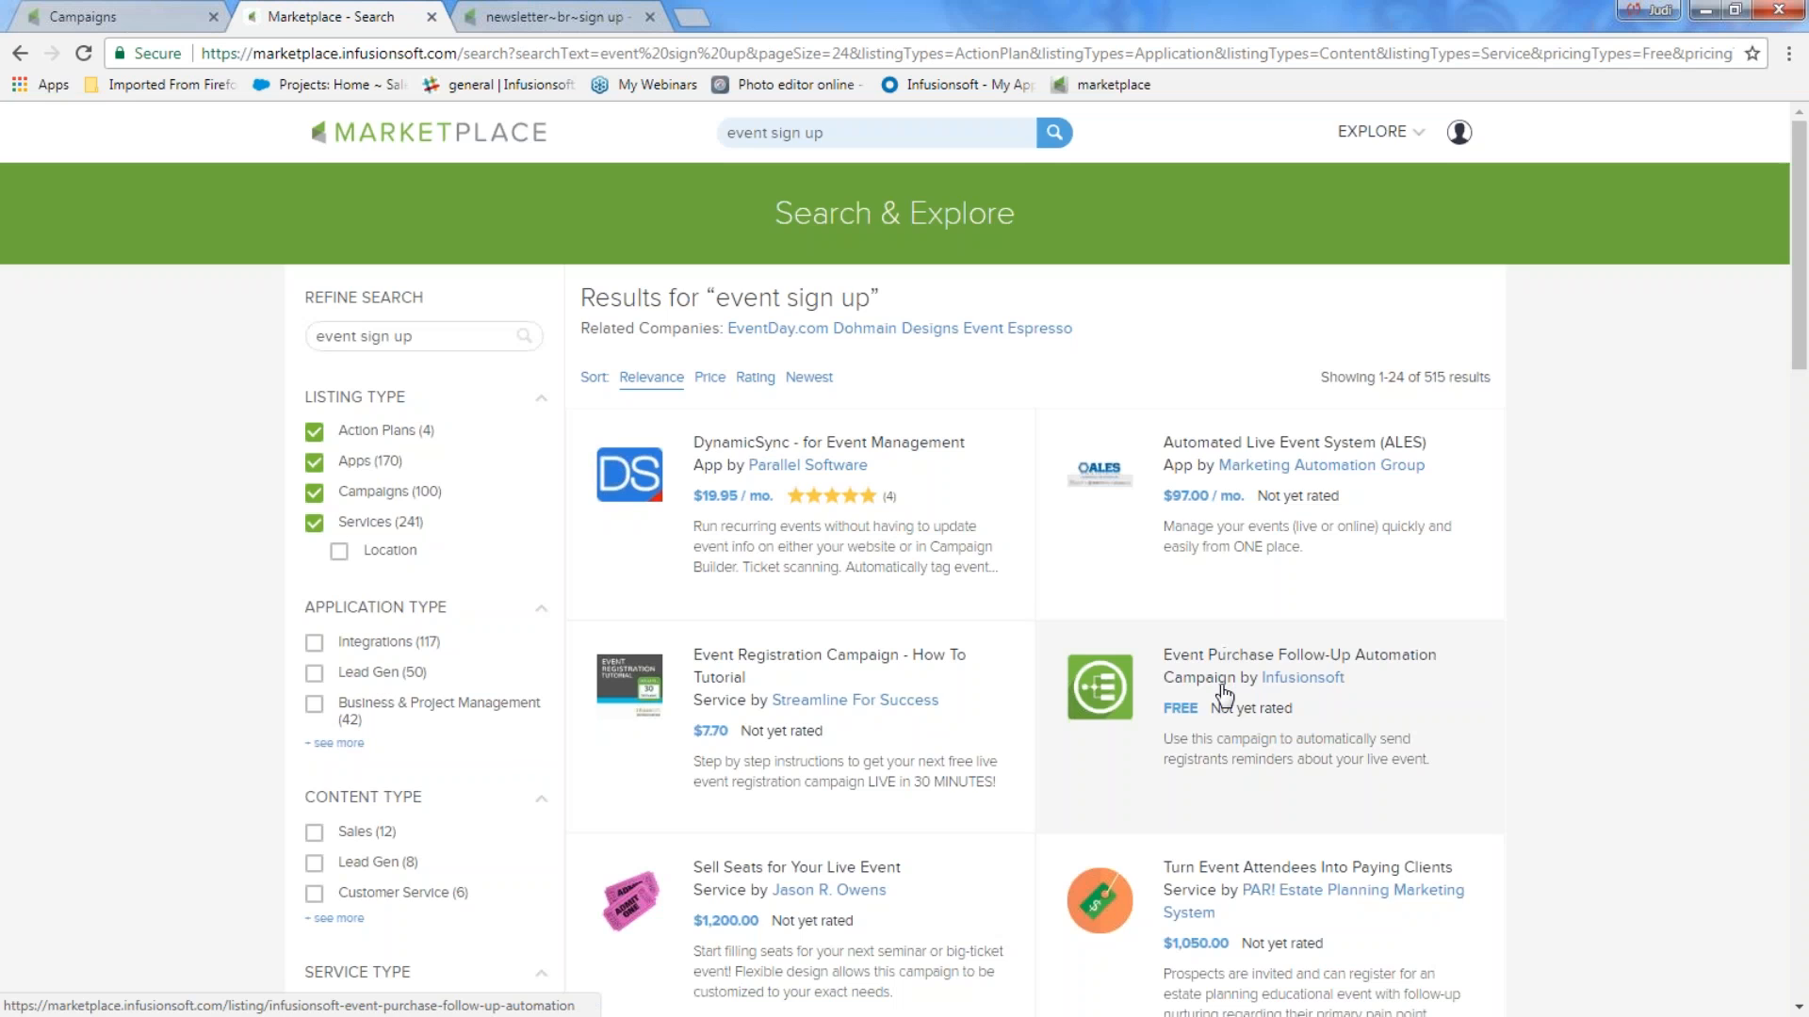
Install Infusionsoft's free Automate Event Registration and Follow Up campaign in the hv202 account.
scroll(1224, 697, down, 5)
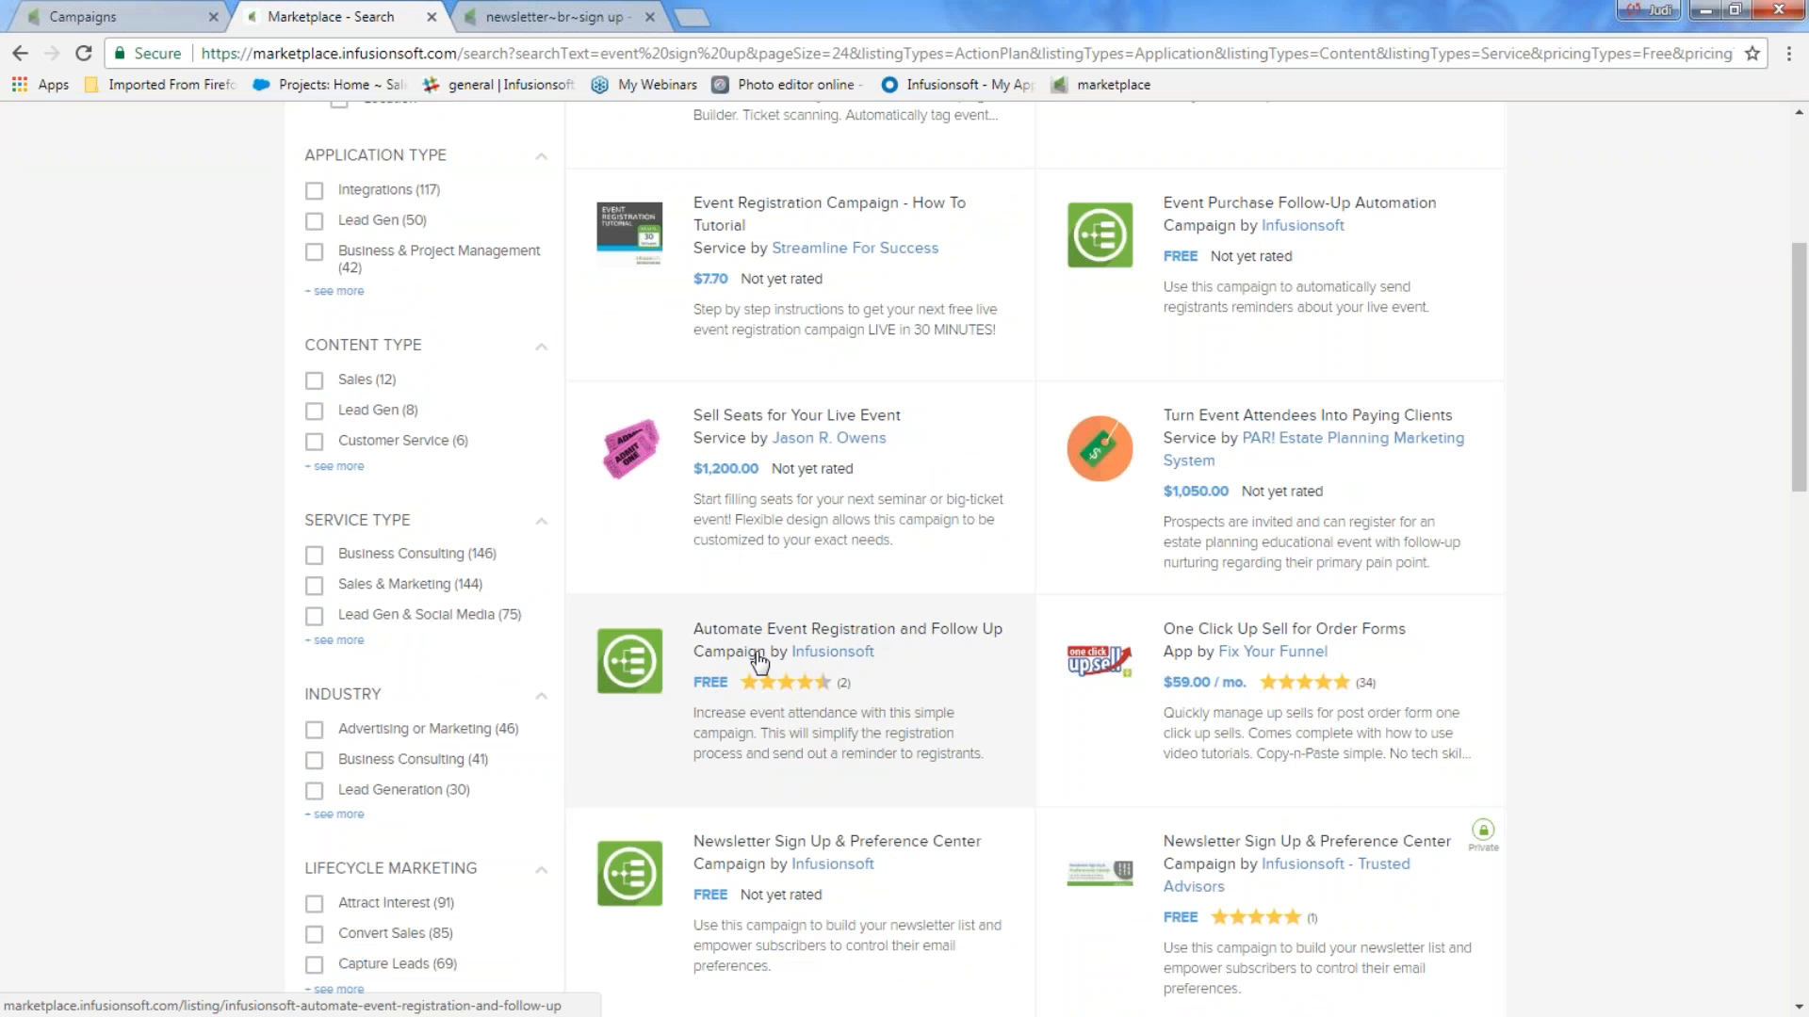
click(759, 659)
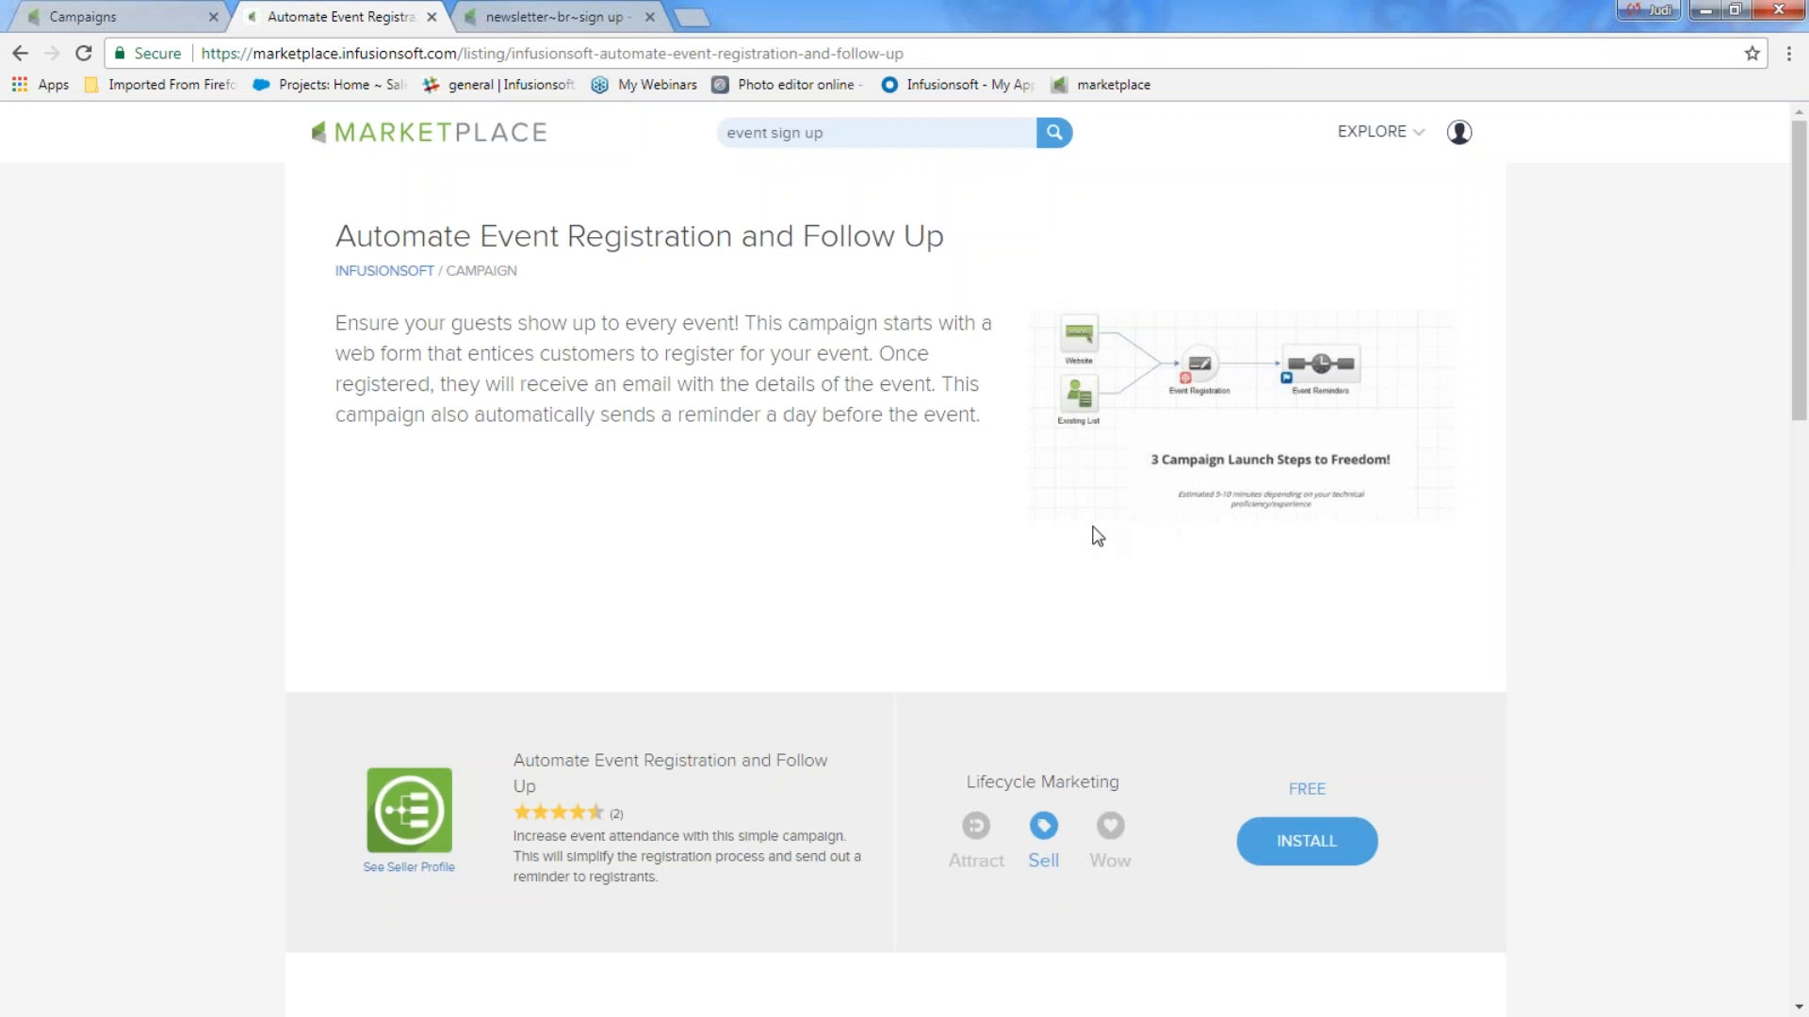
scroll(1097, 536, down, 3)
click(1289, 509)
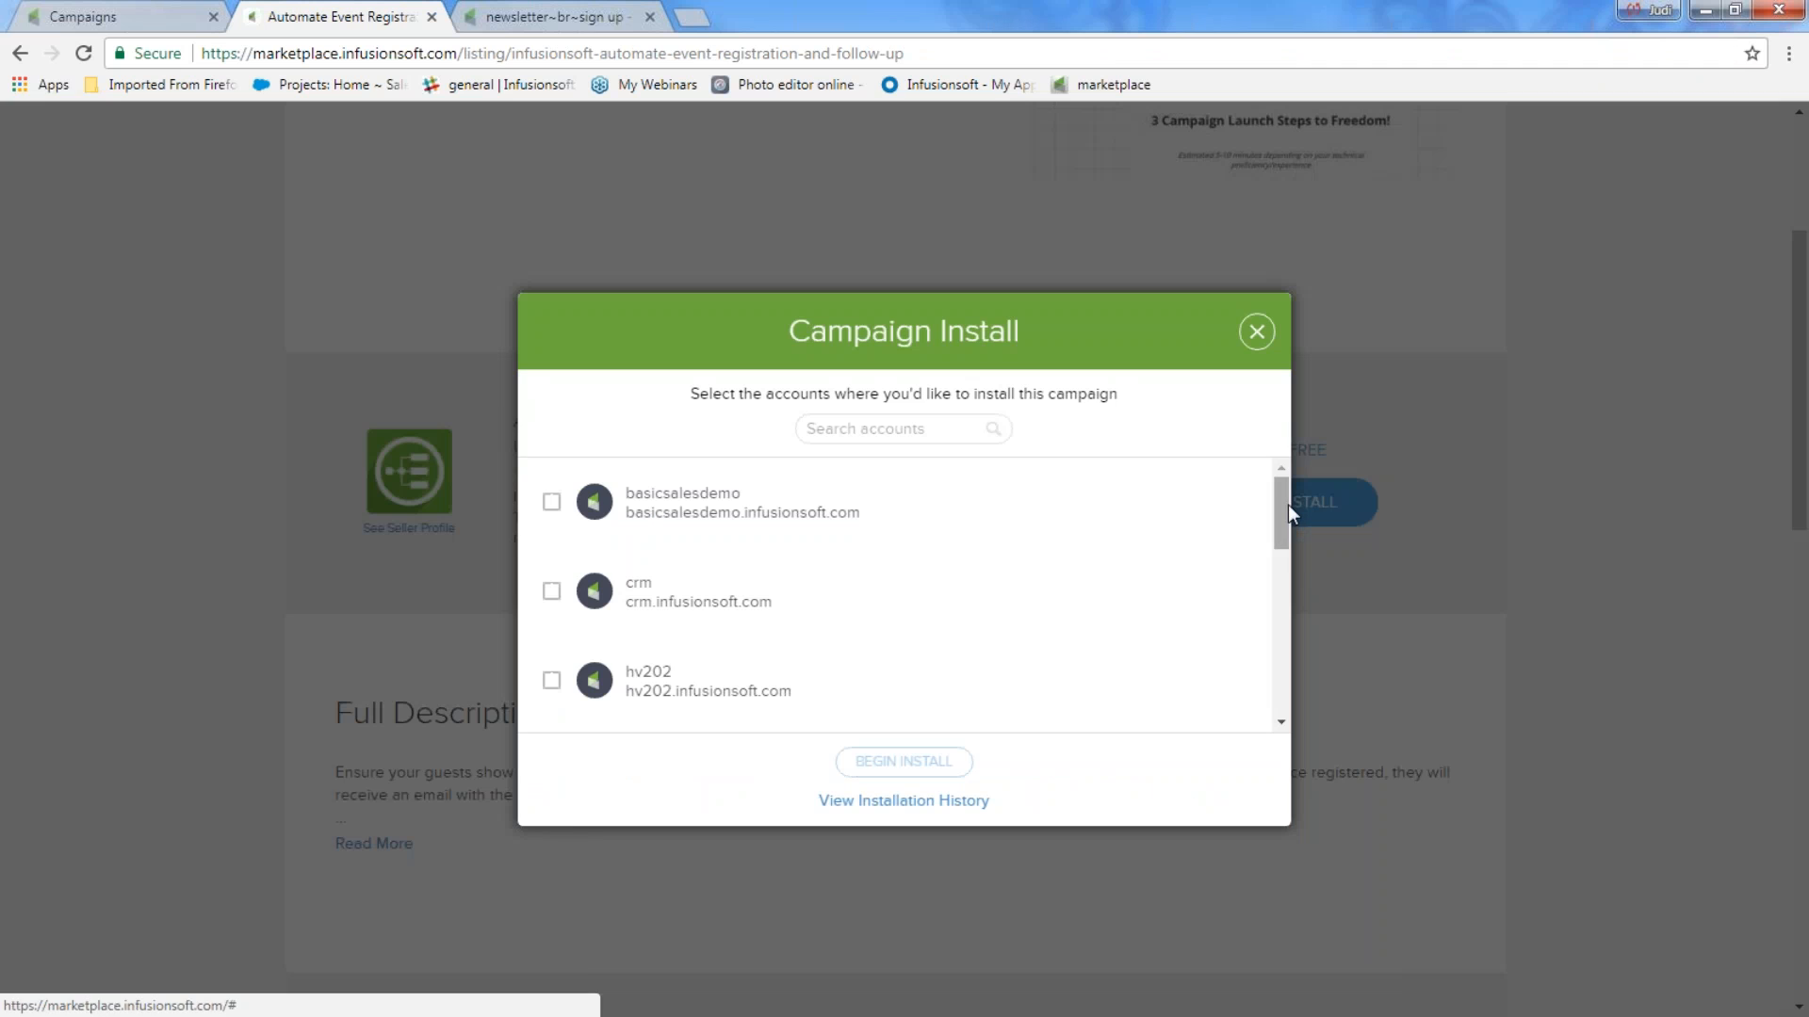
click(552, 682)
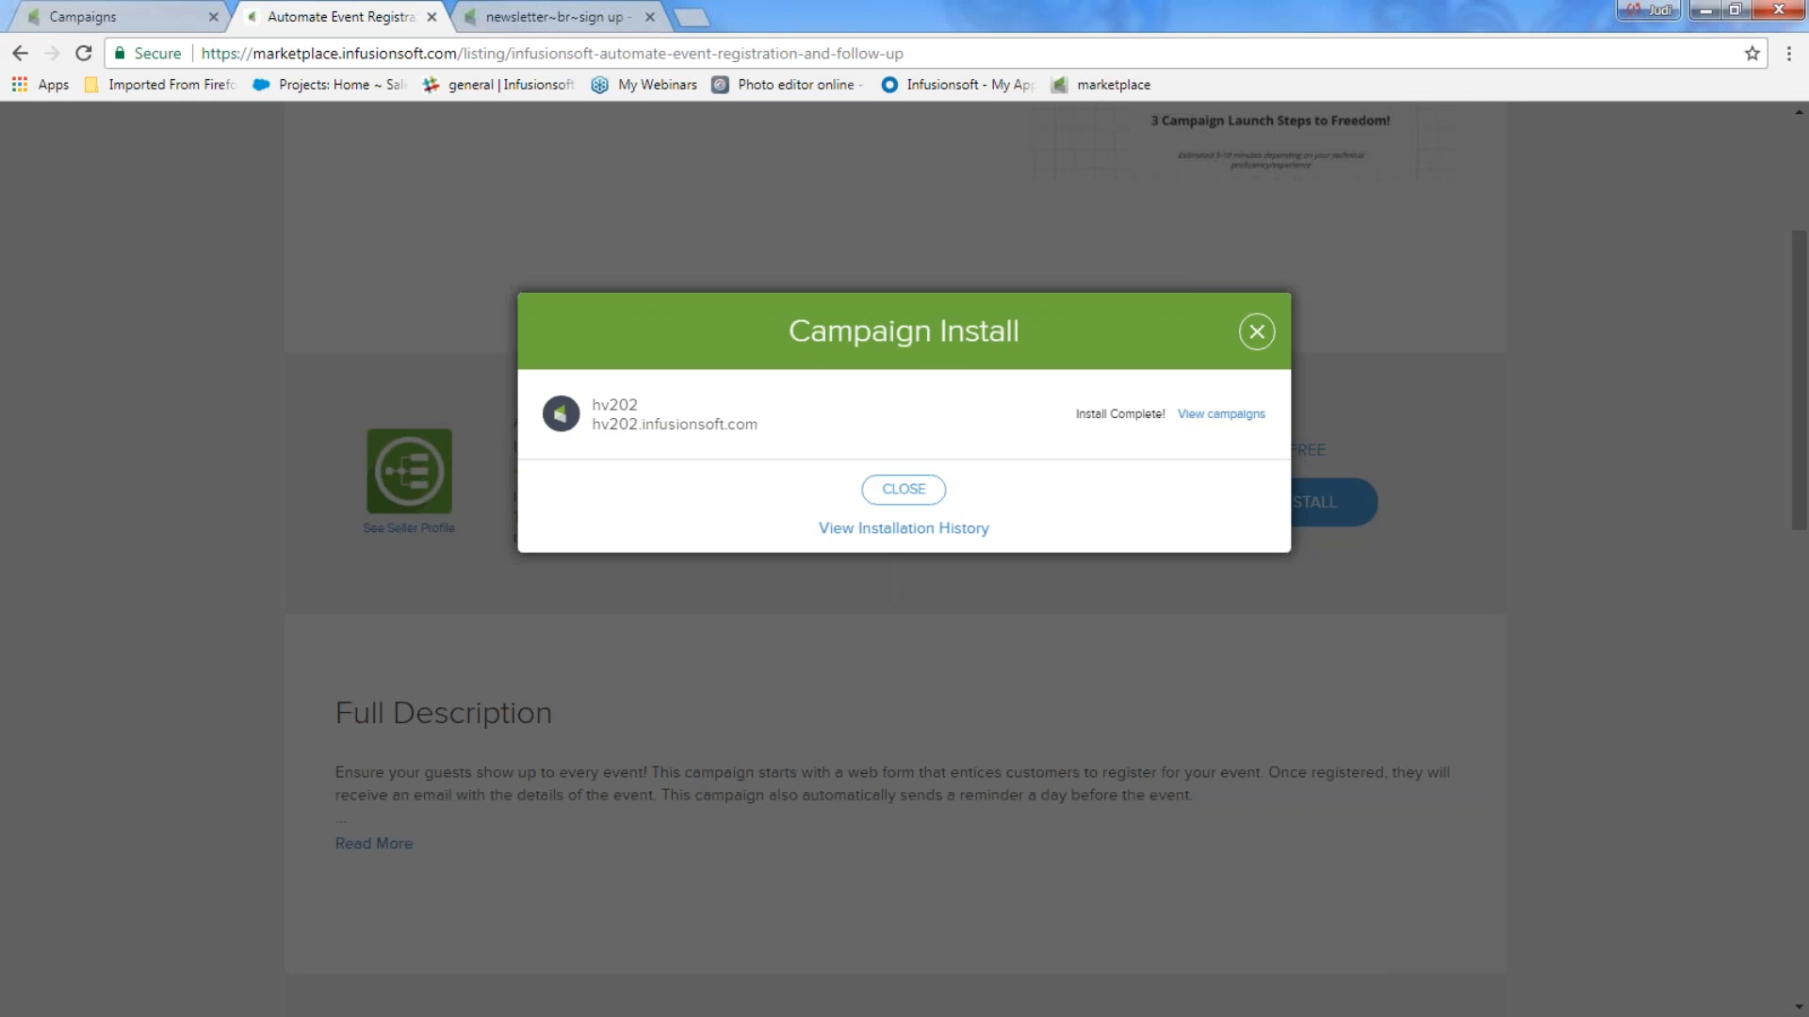
Open the installed Automate Event Registration and Follow Up campaign and delete the two extra items above its event flow.
click(1210, 416)
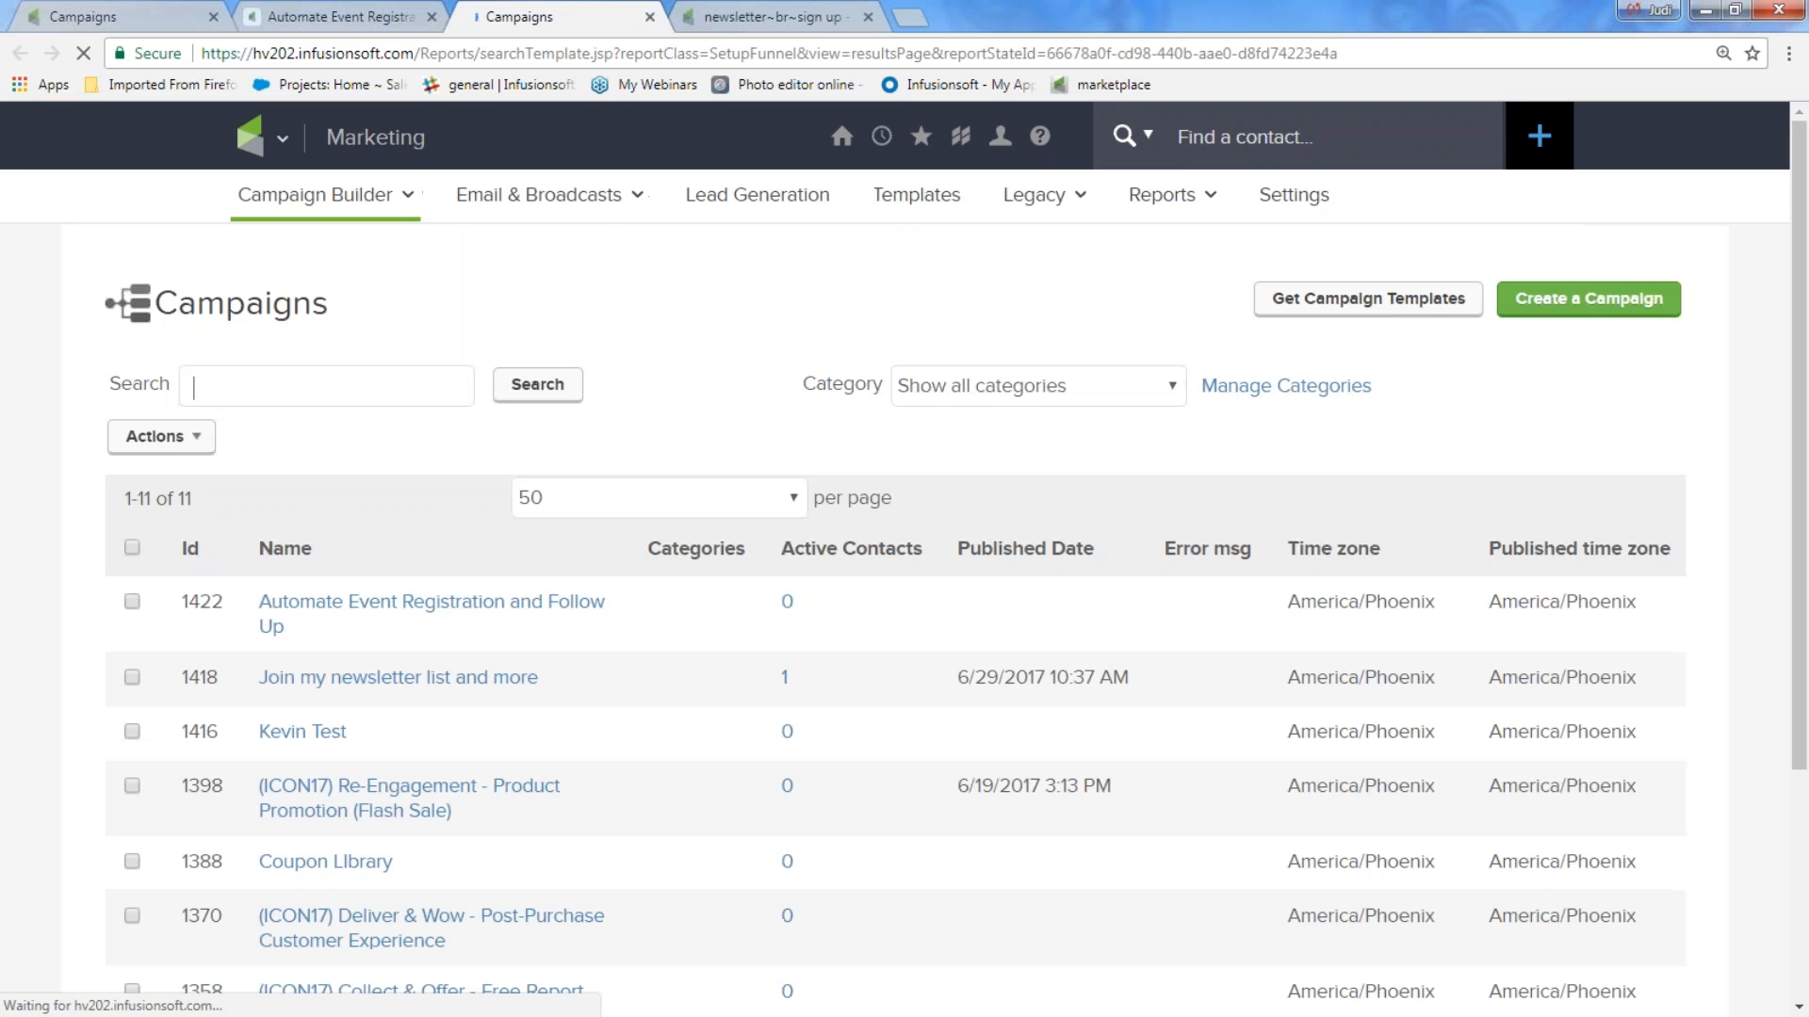
click(431, 610)
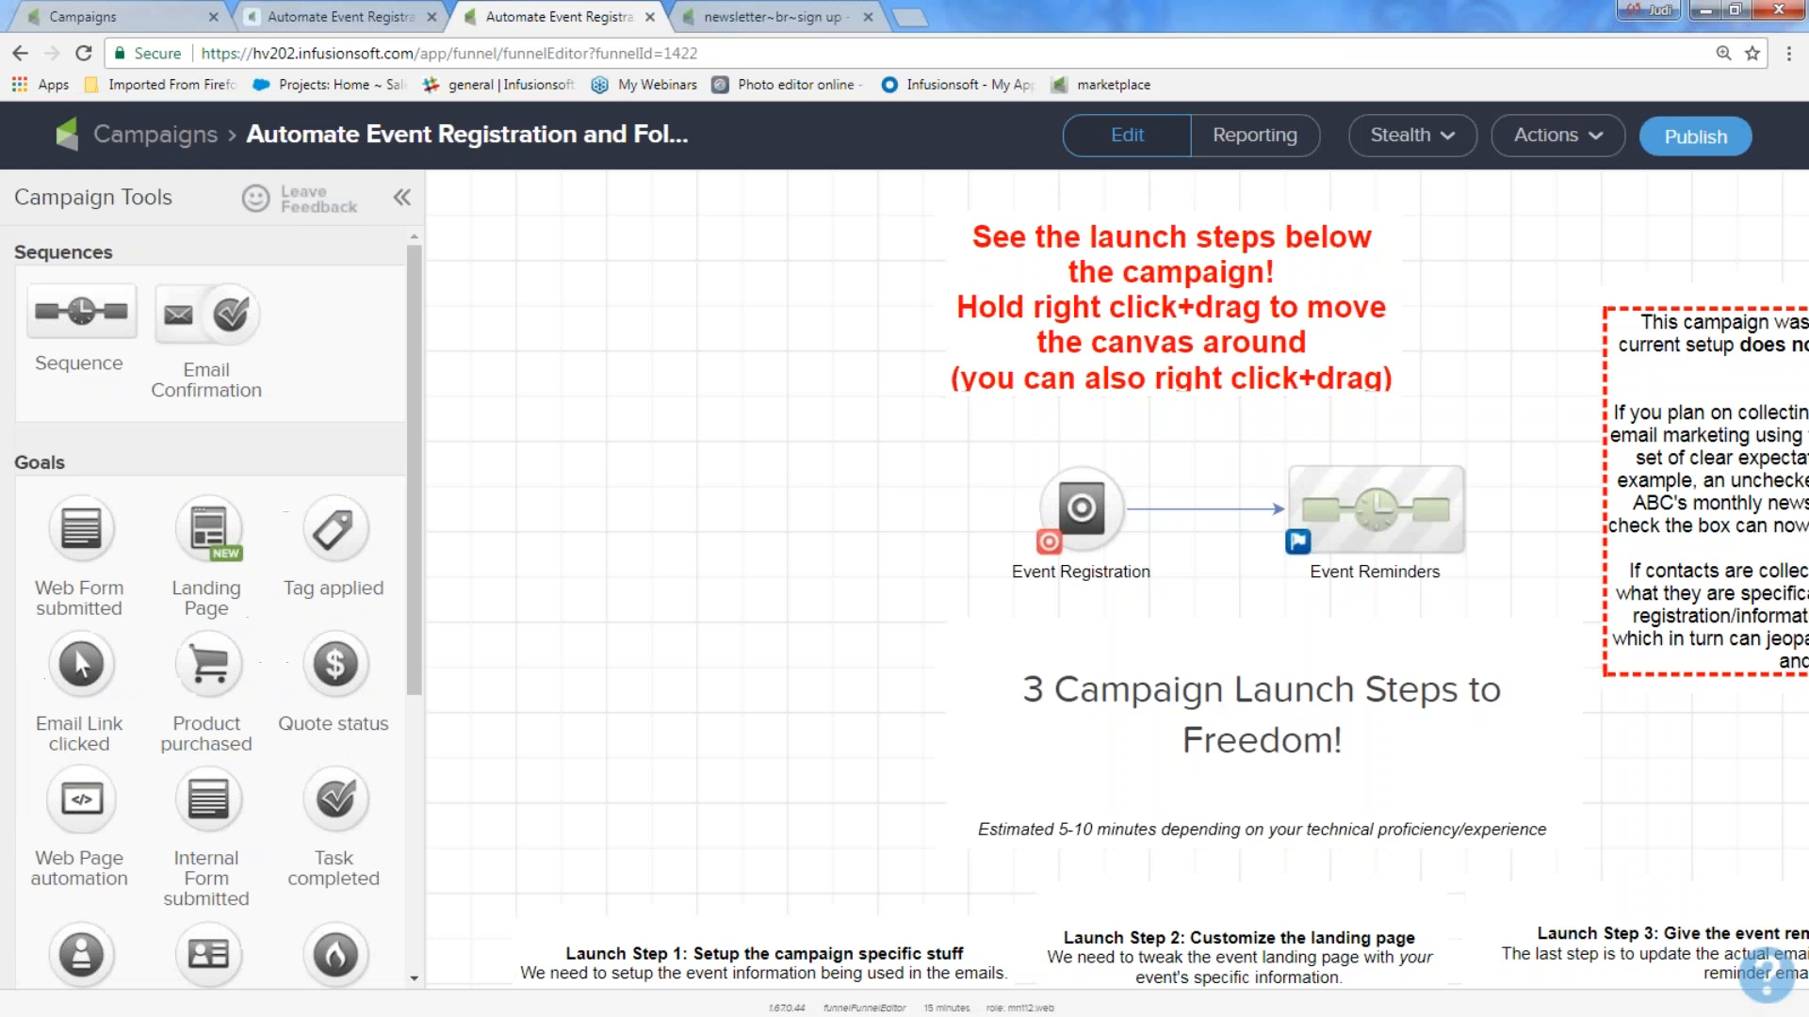
click(1054, 305)
click(949, 222)
click(1622, 325)
click(1603, 288)
Delete the Launch Step 3, 2 and 1 notes and the "3 Campaign Launch Steps to Freedom!" note from the campaign canvas.
click(1526, 881)
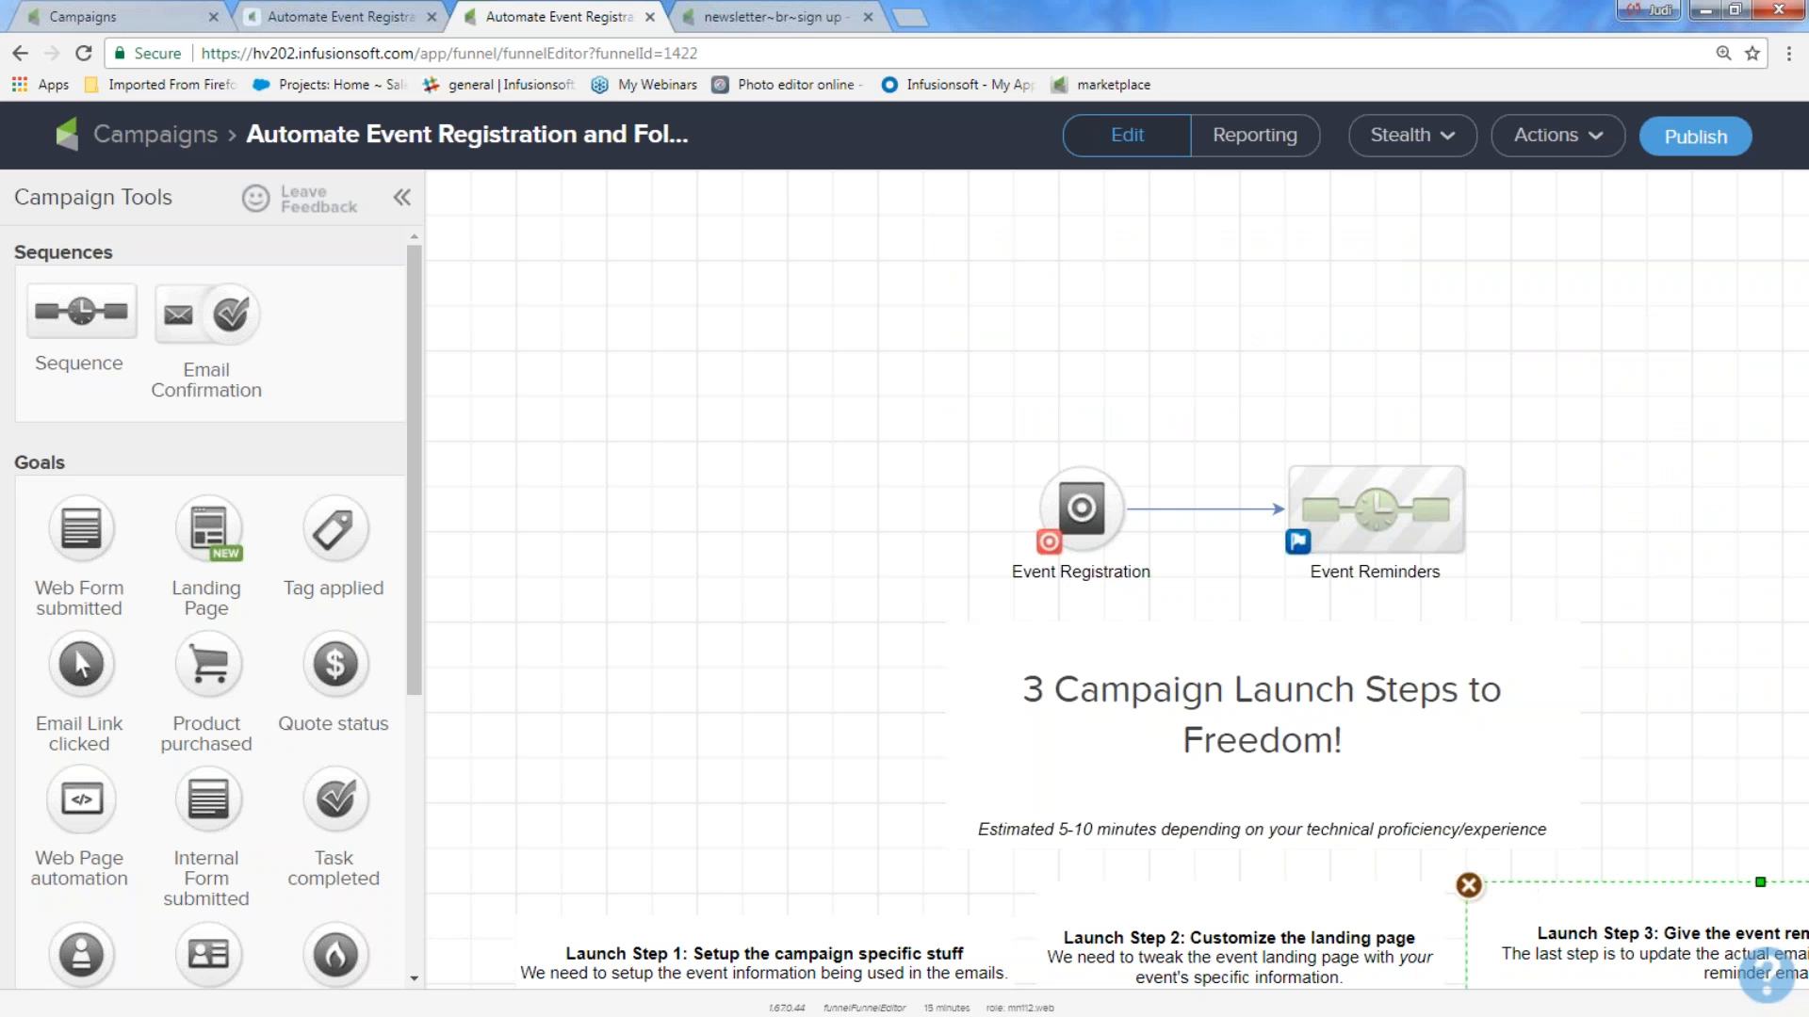
click(1466, 881)
click(1047, 927)
click(1037, 879)
click(627, 951)
click(519, 920)
click(989, 636)
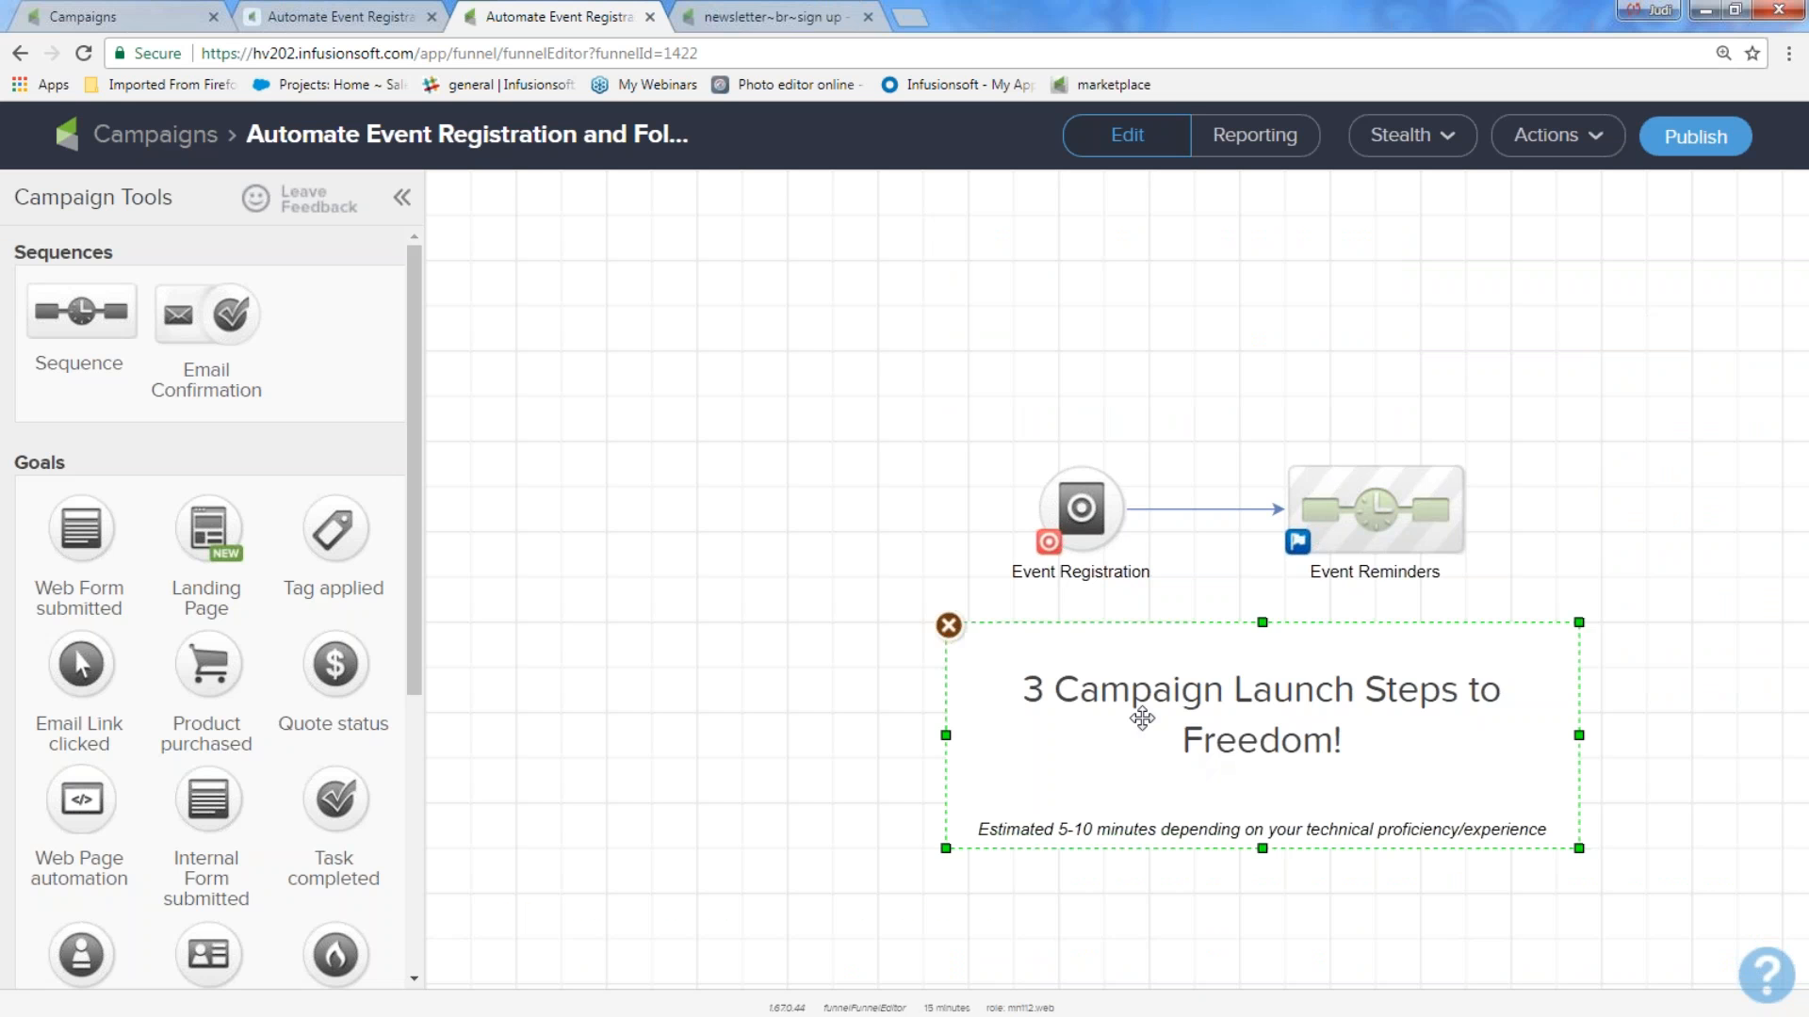
click(948, 625)
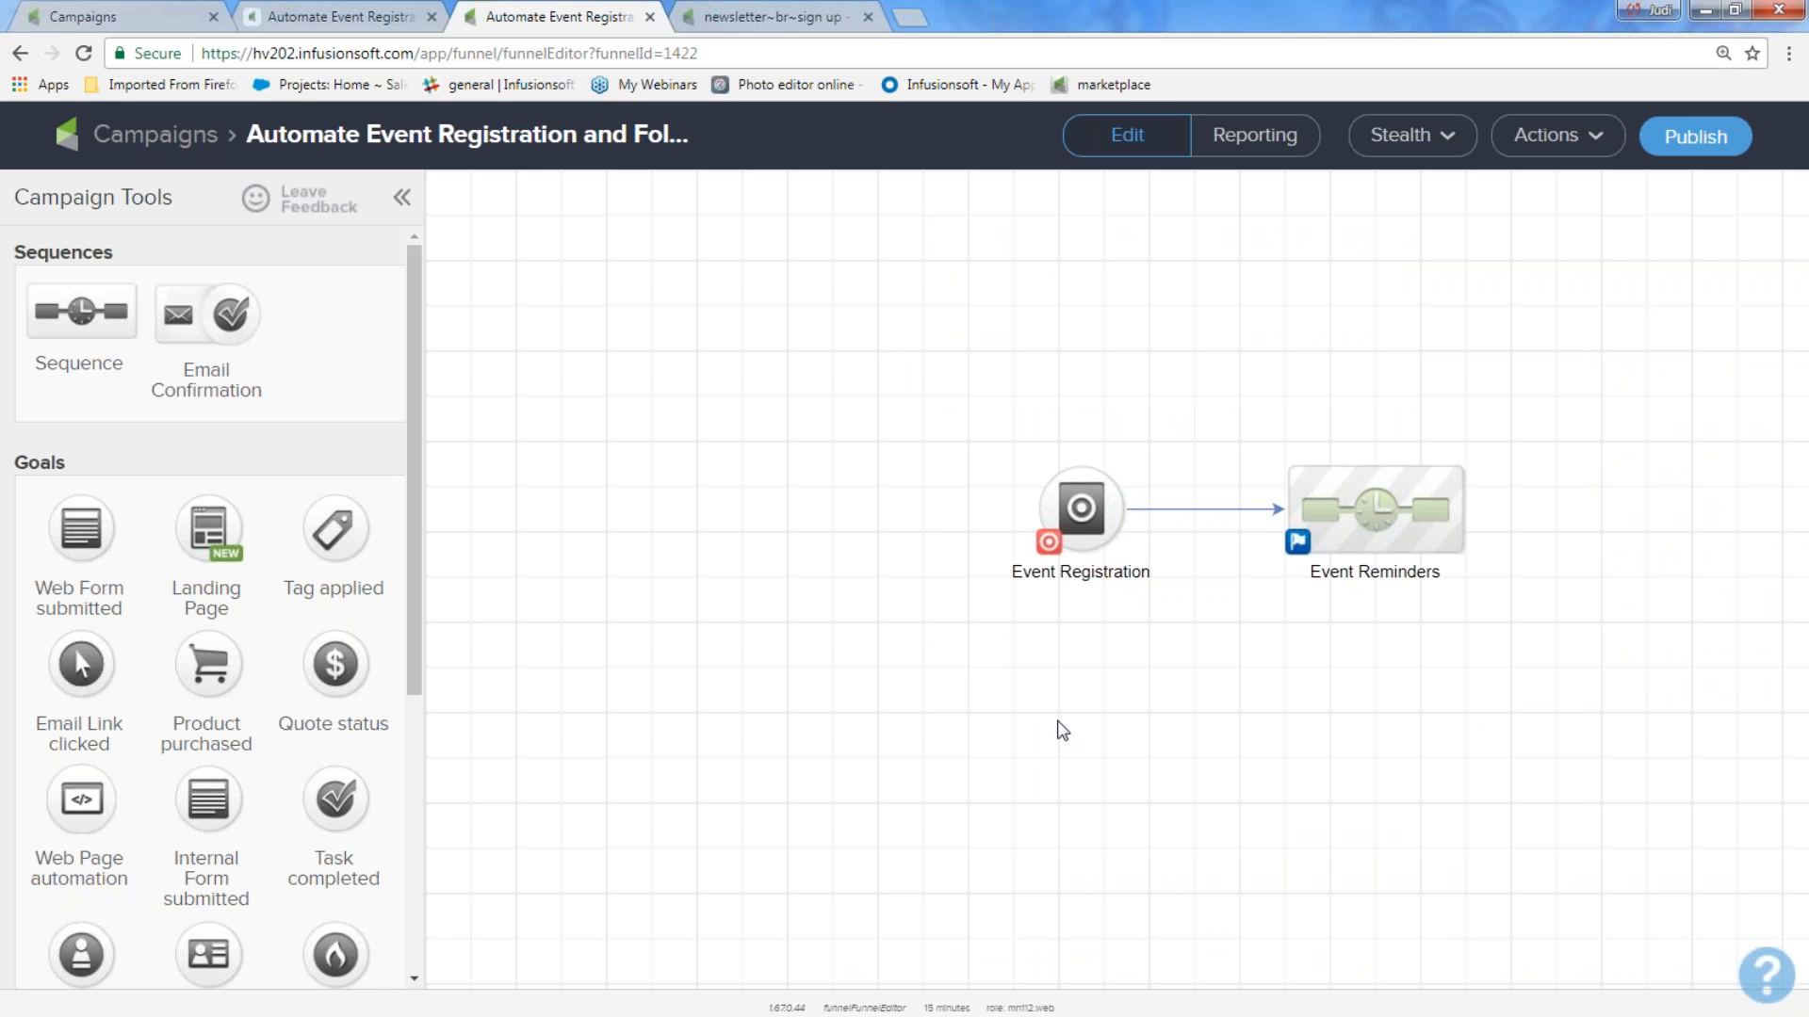
Shift the Event Registration goal and Event Reminders sequence left together, and open Event Reminders to view its date timer.
drag(928, 362, 1564, 671)
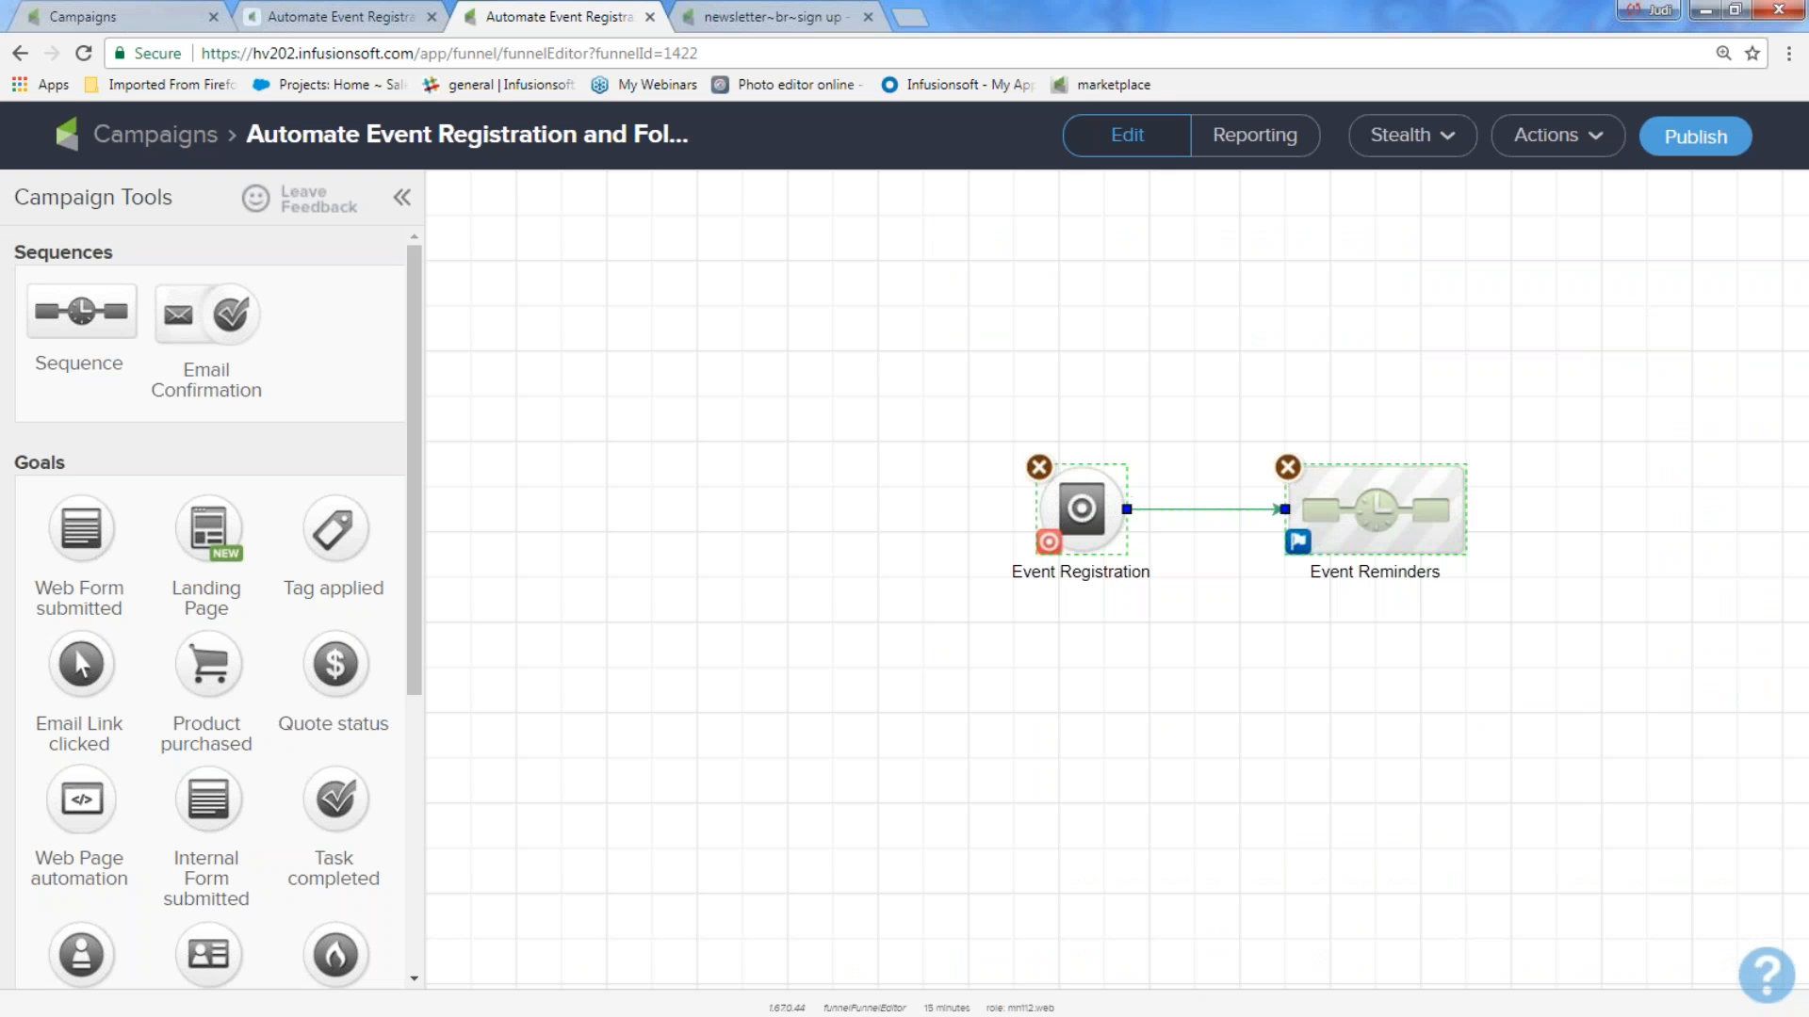
drag(1075, 510, 647, 461)
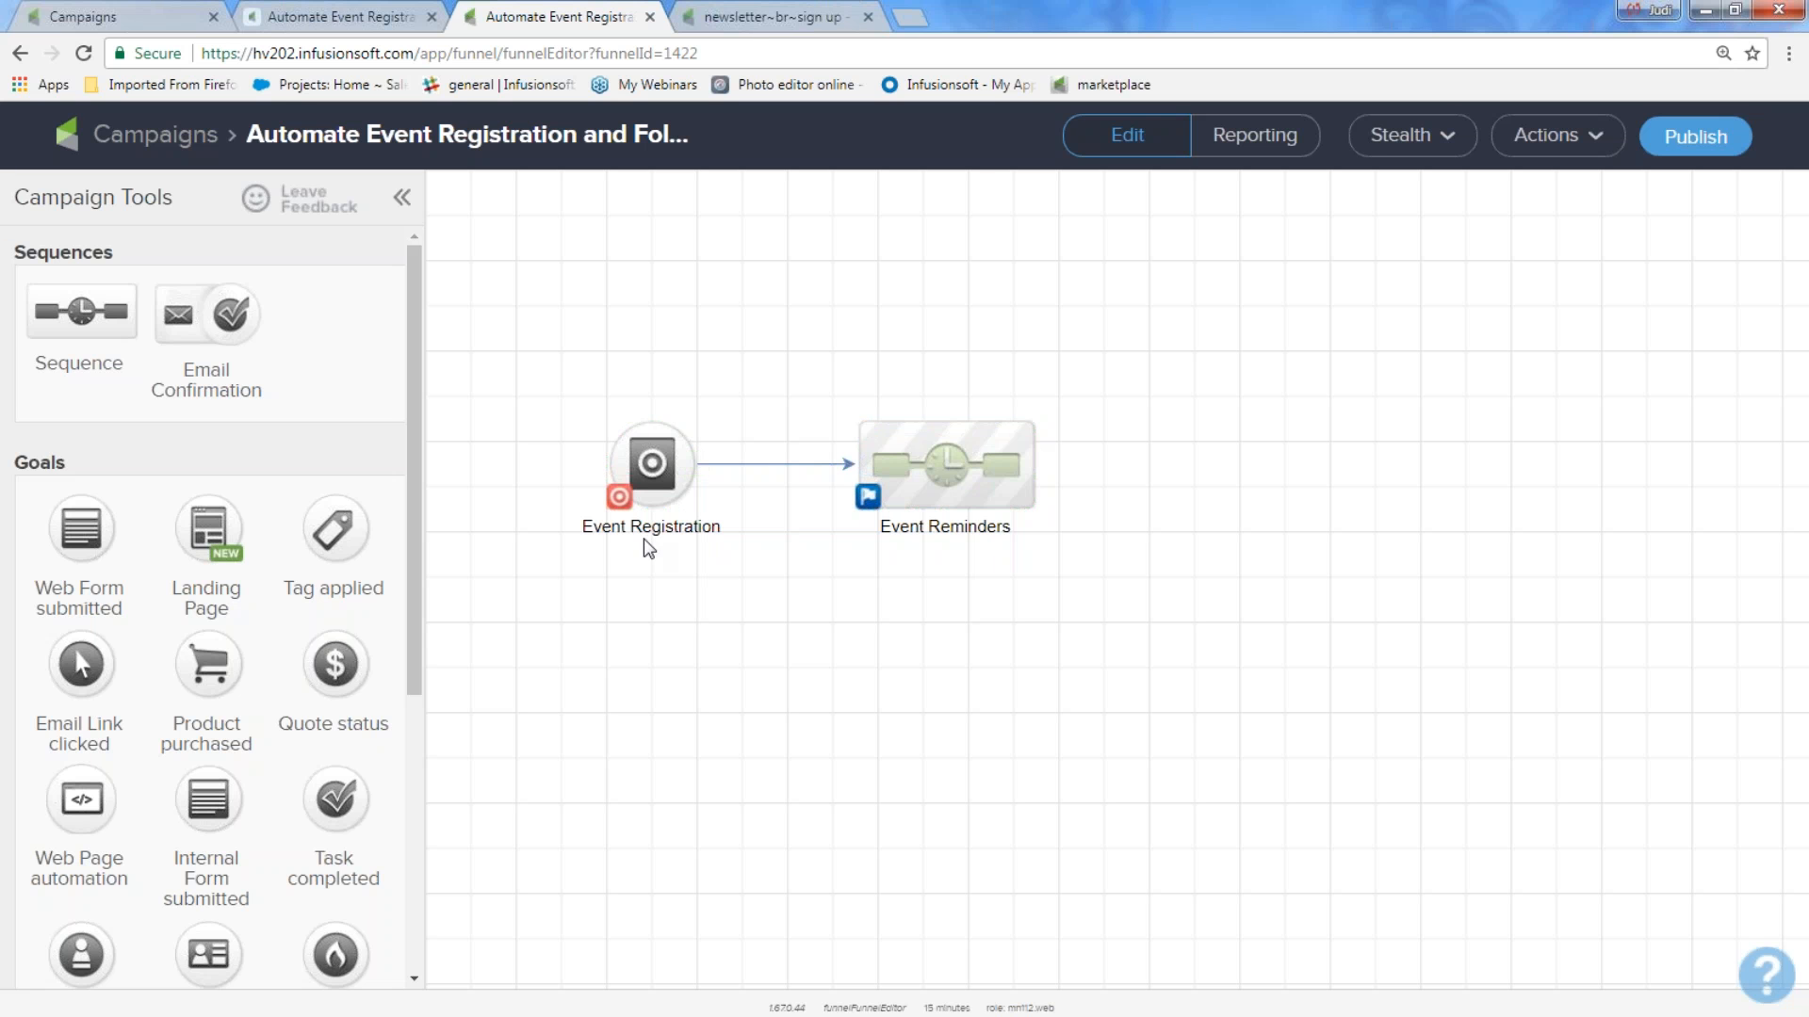
click(975, 460)
double_click(976, 460)
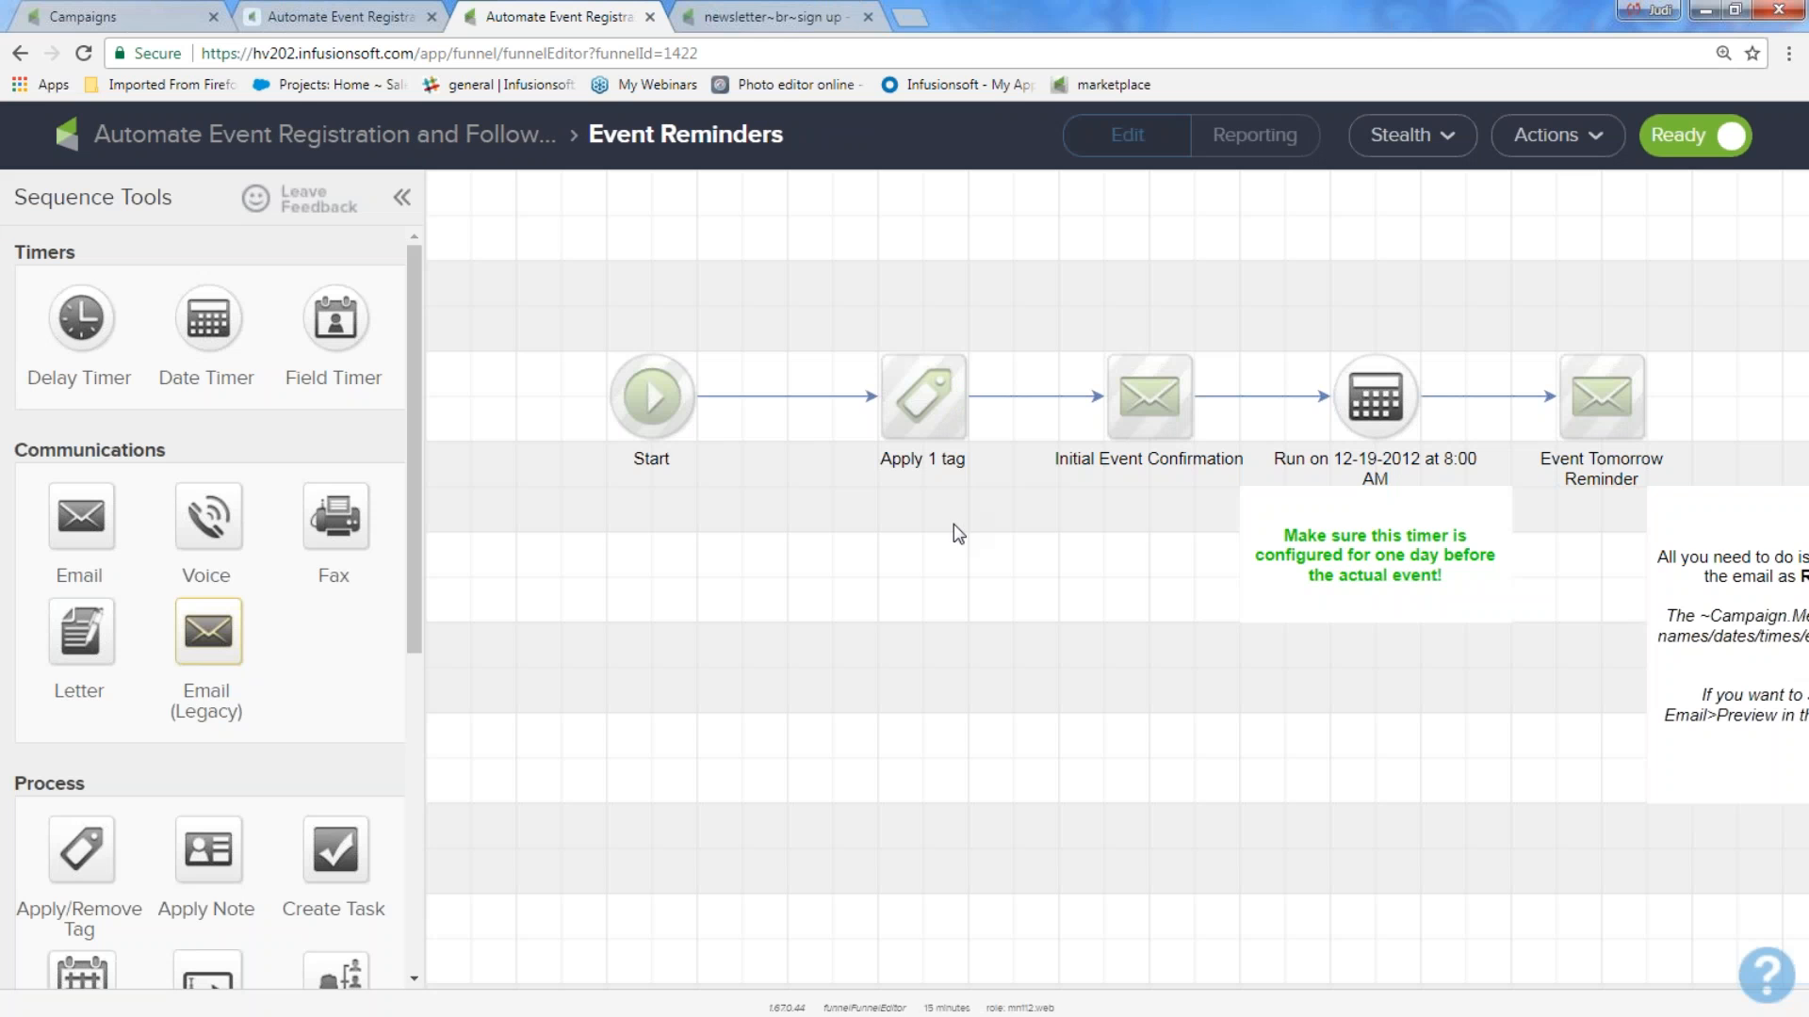
drag(1188, 344, 1304, 512)
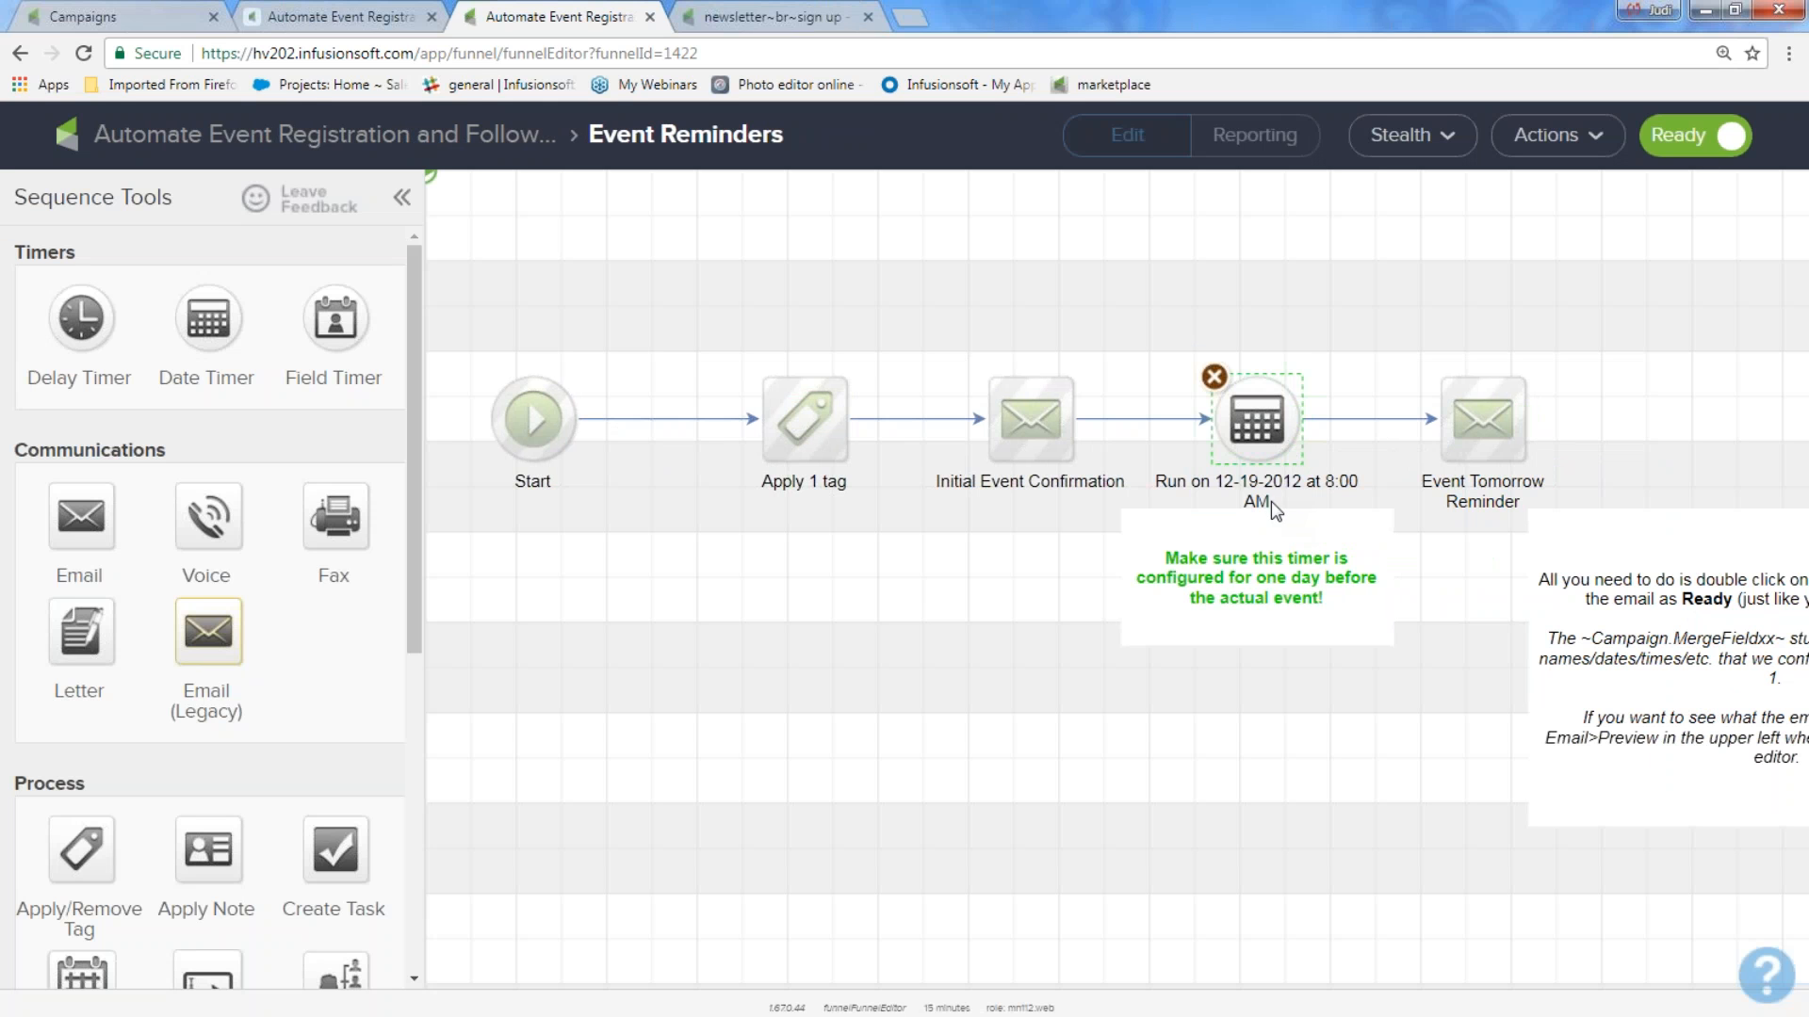
drag(1154, 312, 1368, 557)
click(653, 800)
Add a note below the Event Reminders flow containing the training team's e-mail address.
drag(413, 586, 357, 928)
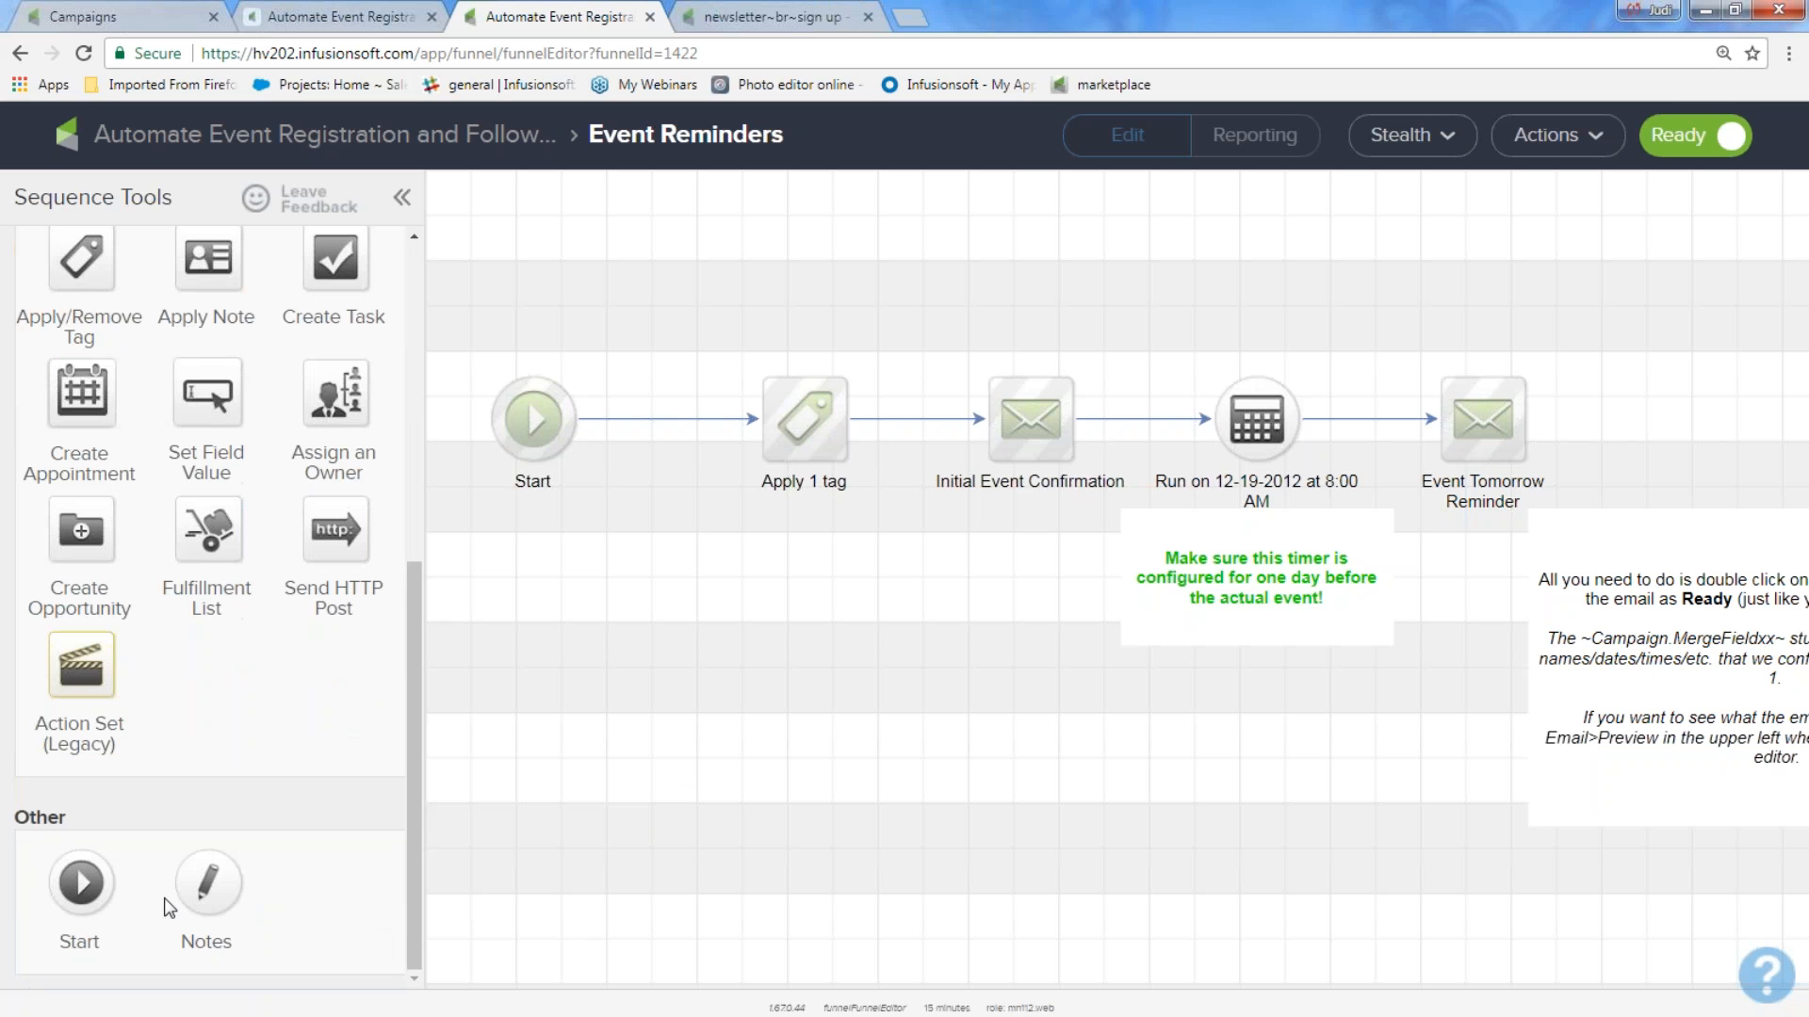
mouse_move(64, 820)
mouse_down()
mouse_move(30, 817)
mouse_move(64, 838)
mouse_up()
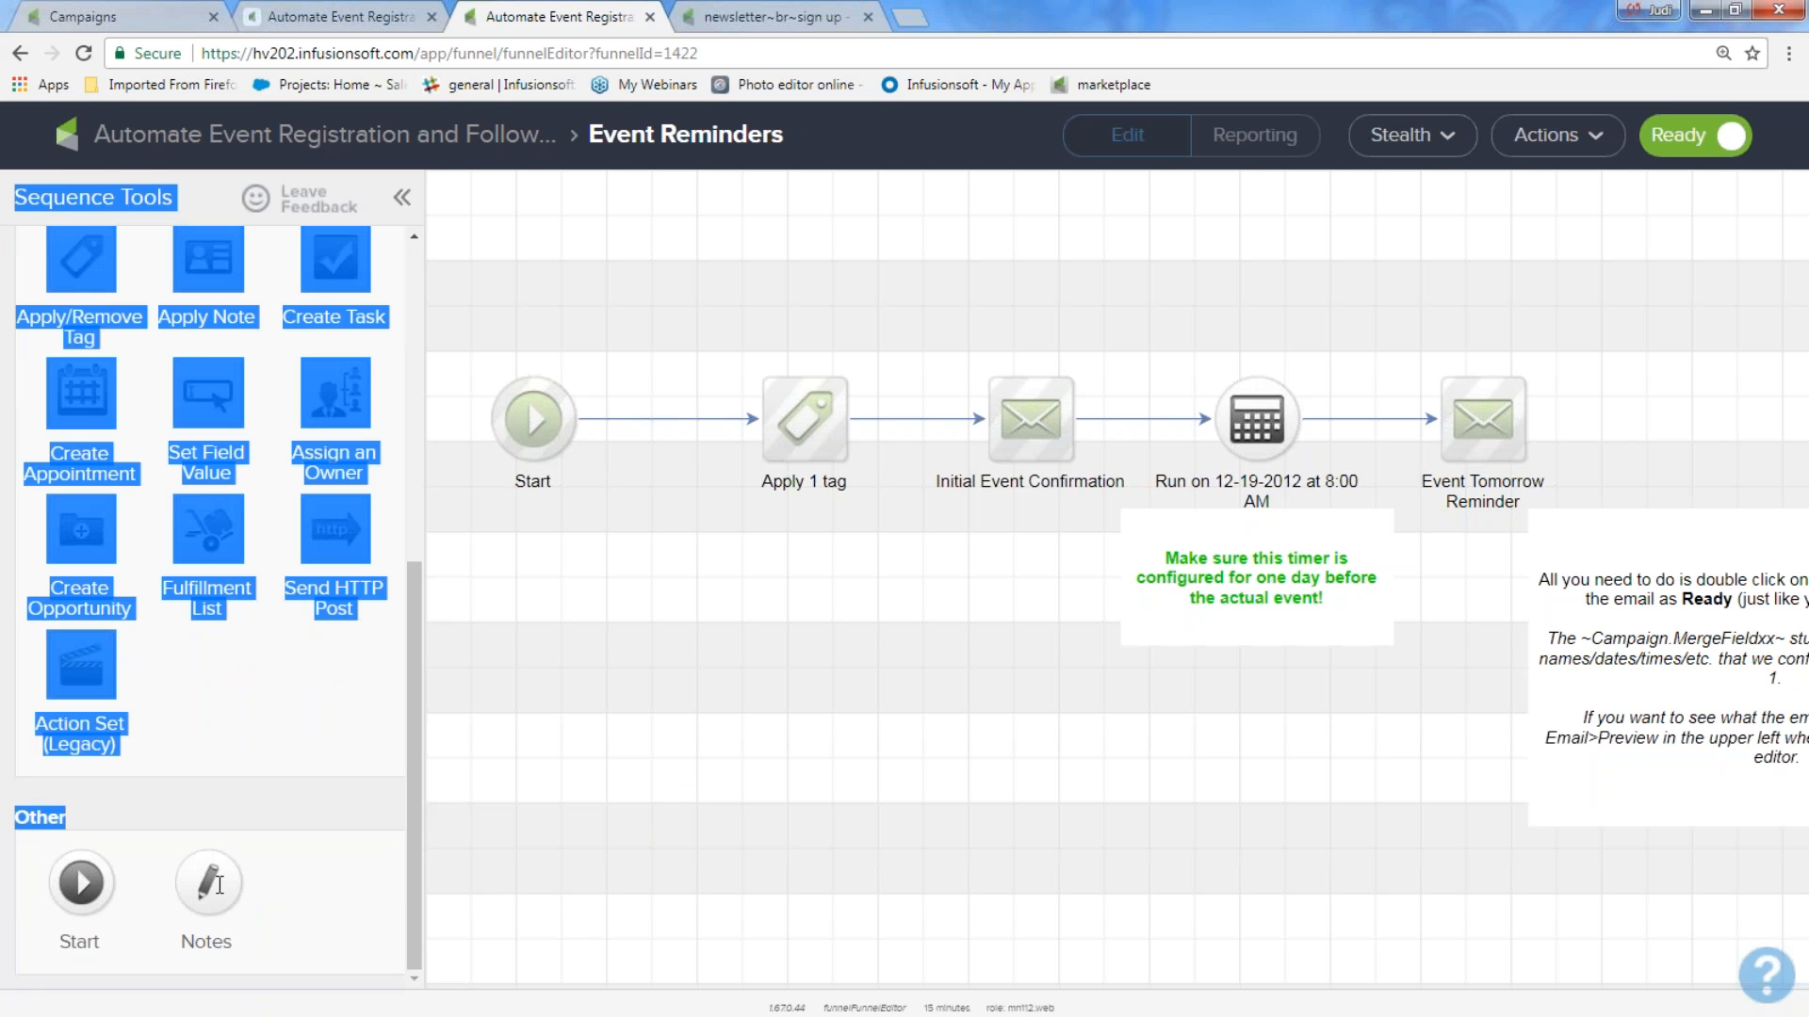
drag(218, 885, 587, 742)
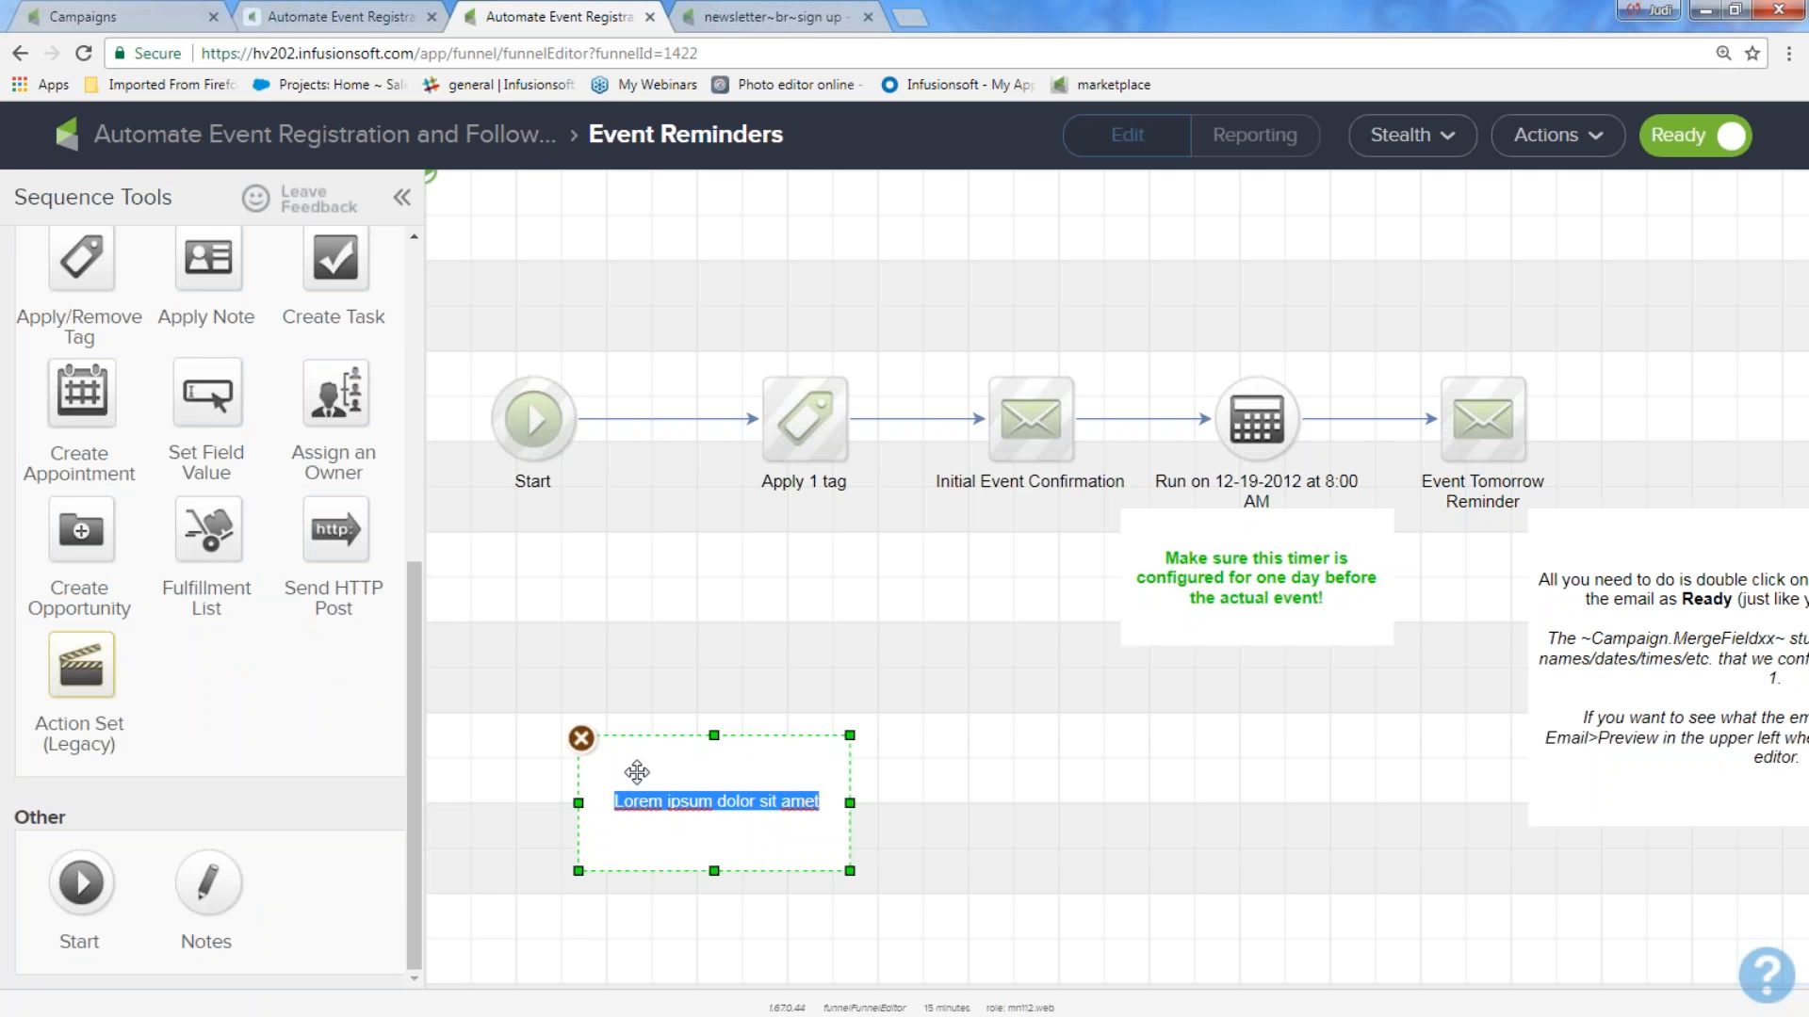
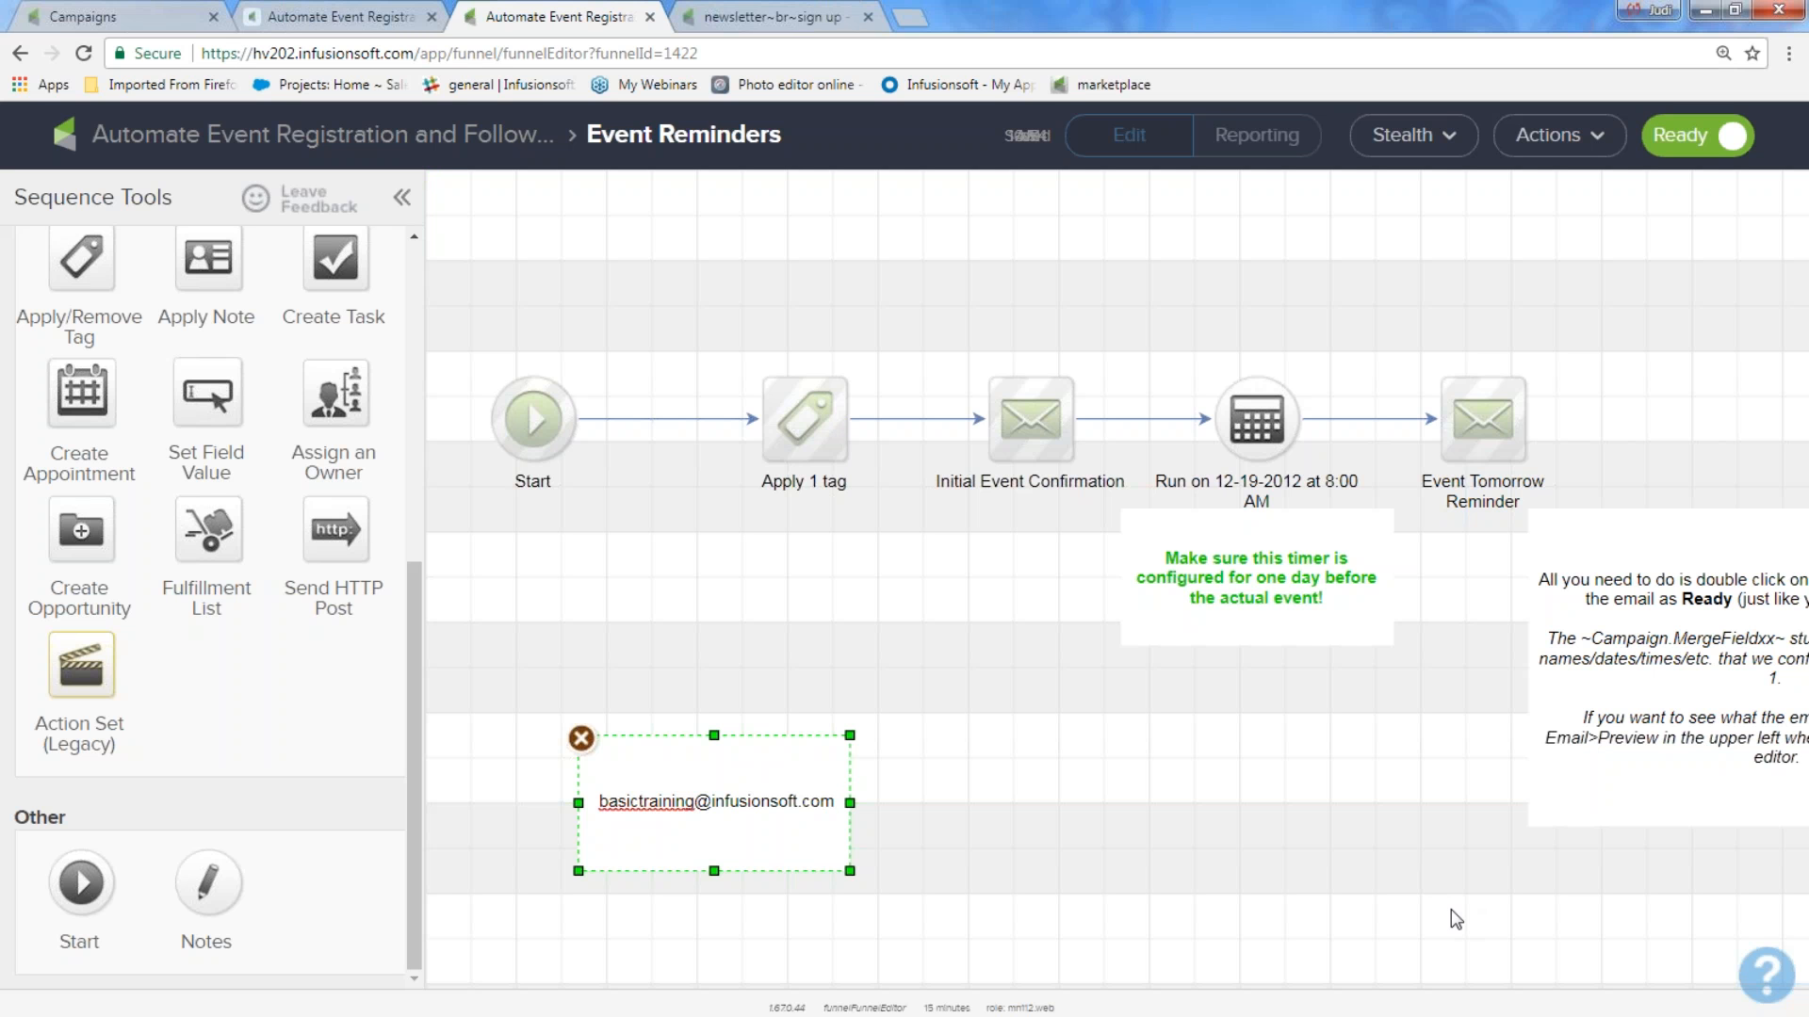
Delete the green note about configuring the timer for one day before the event.
click(1205, 775)
click(1255, 590)
click(1124, 514)
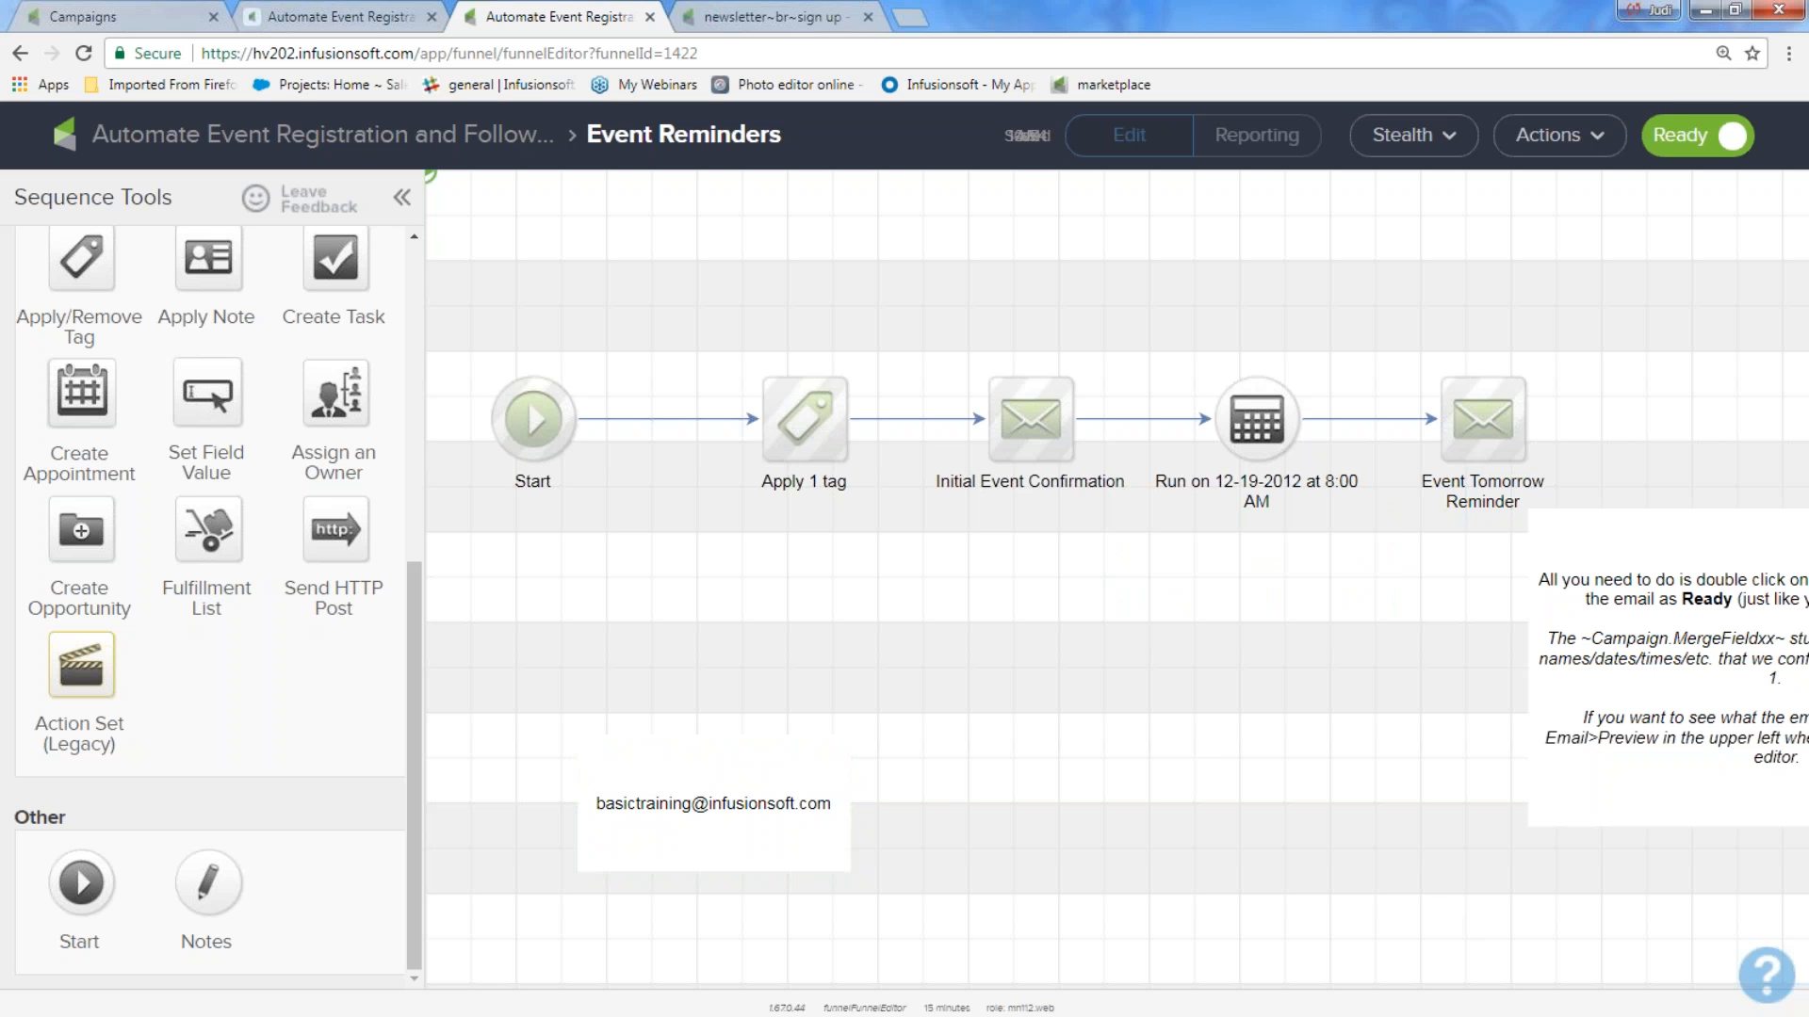